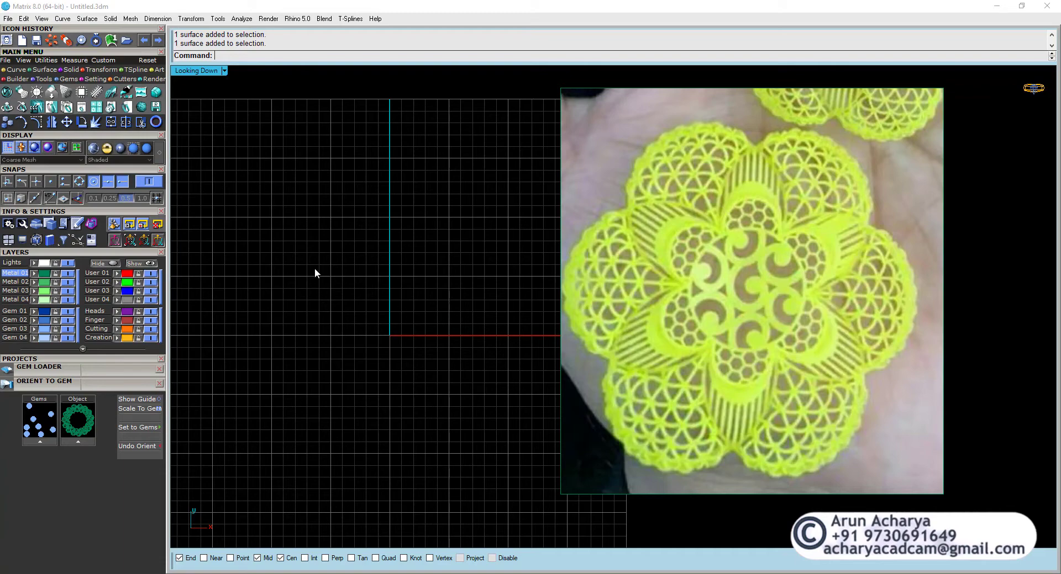
{"action": "scroll", "coordinate": [450, 341], "scroll_direction": "down", "scroll_amount": 2}
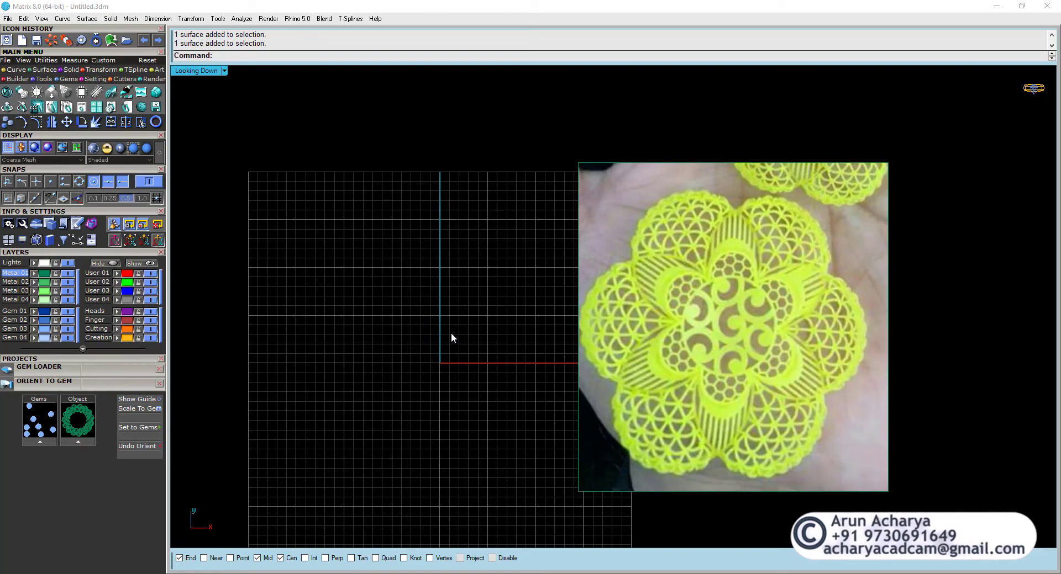
{"action": "right_click_drag", "start_coordinate": [452, 334], "coordinate": [459, 341]}
{"action": "scroll", "coordinate": [759, 304], "scroll_direction": "up", "scroll_amount": 5}
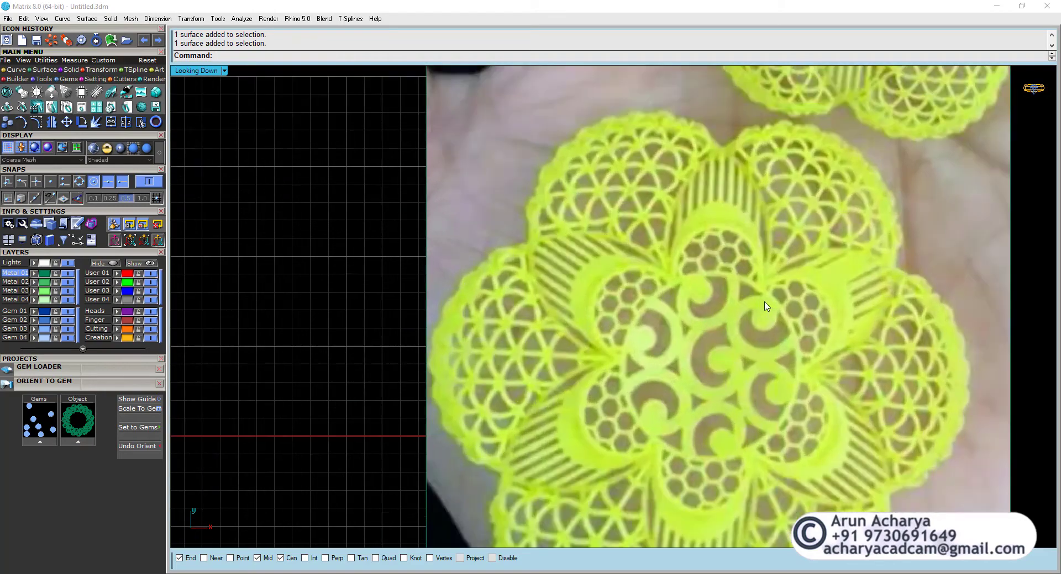
{"action": "scroll", "coordinate": [738, 306], "scroll_direction": "down", "scroll_amount": 2}
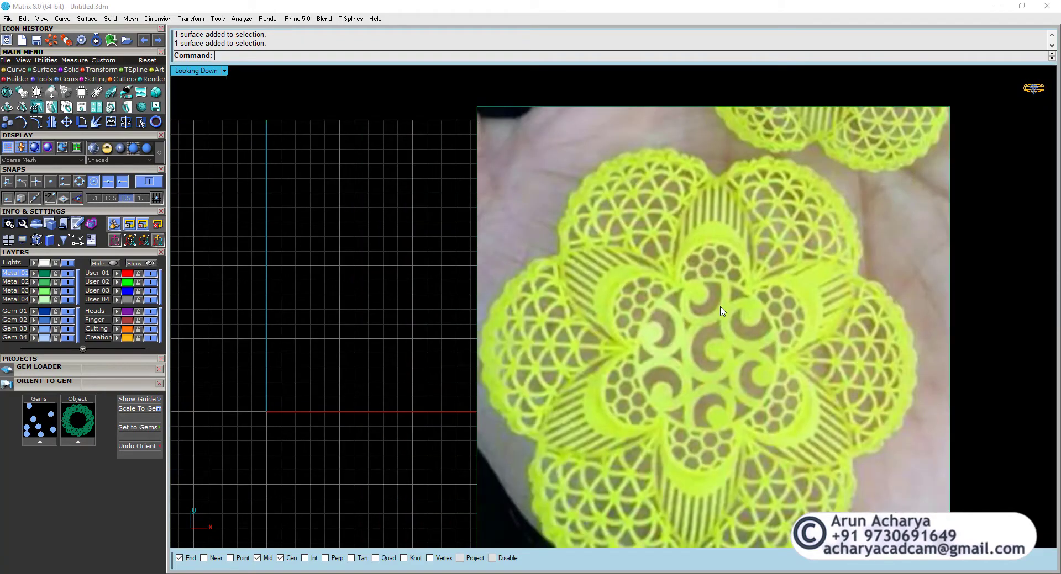
{"action": "right_click_drag", "start_coordinate": [388, 303], "coordinate": [453, 277]}
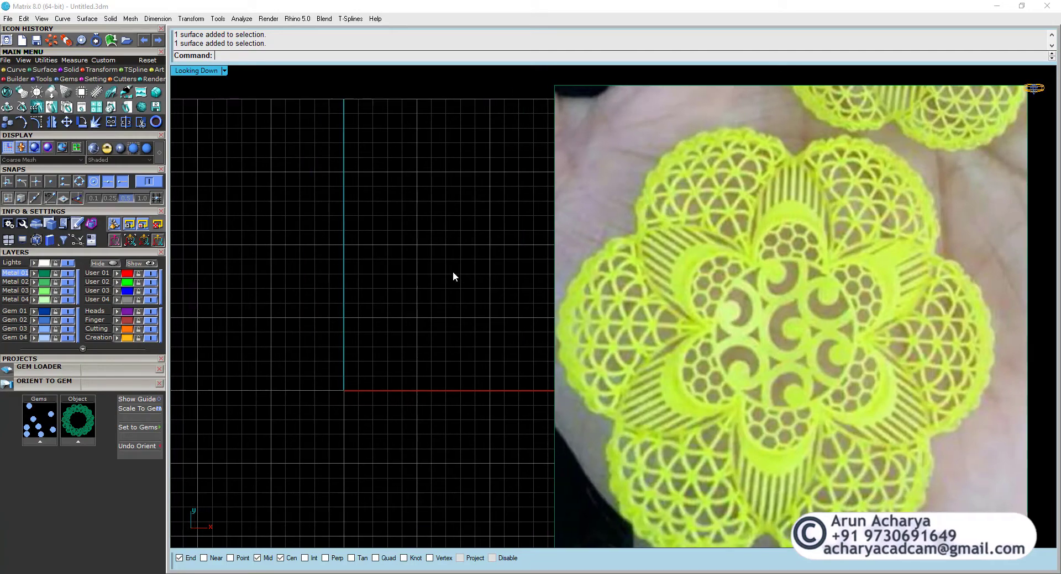
Try a circle of diameter 60 centred on the origin.
{"action": "left_click", "coordinate": [16, 69]}
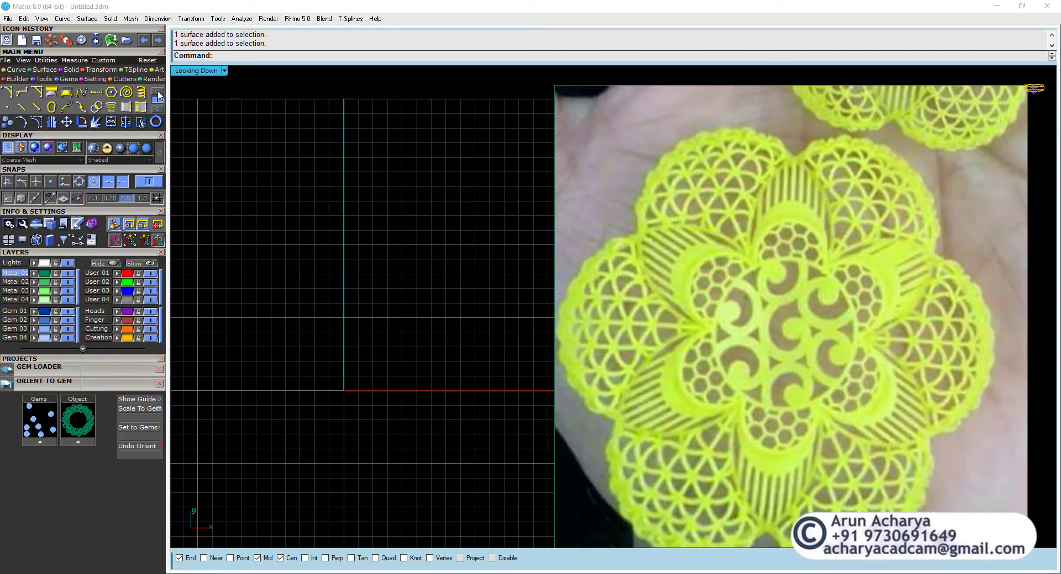
{"action": "left_click", "coordinate": [81, 92]}
{"action": "right_click_drag", "start_coordinate": [378, 196], "coordinate": [440, 216]}
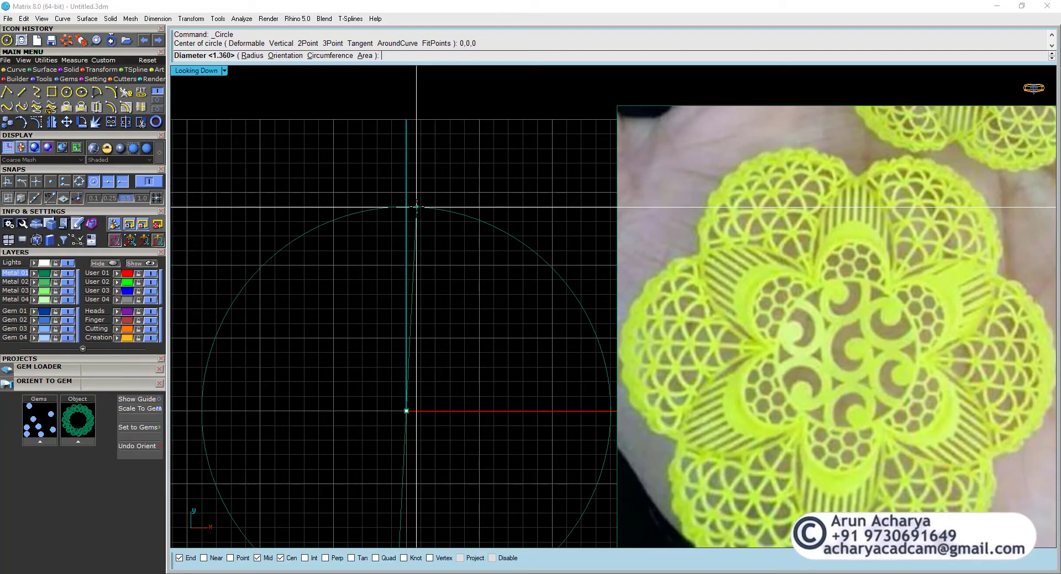
{"action": "type", "text": "d"}
{"action": "key", "text": "Return"}
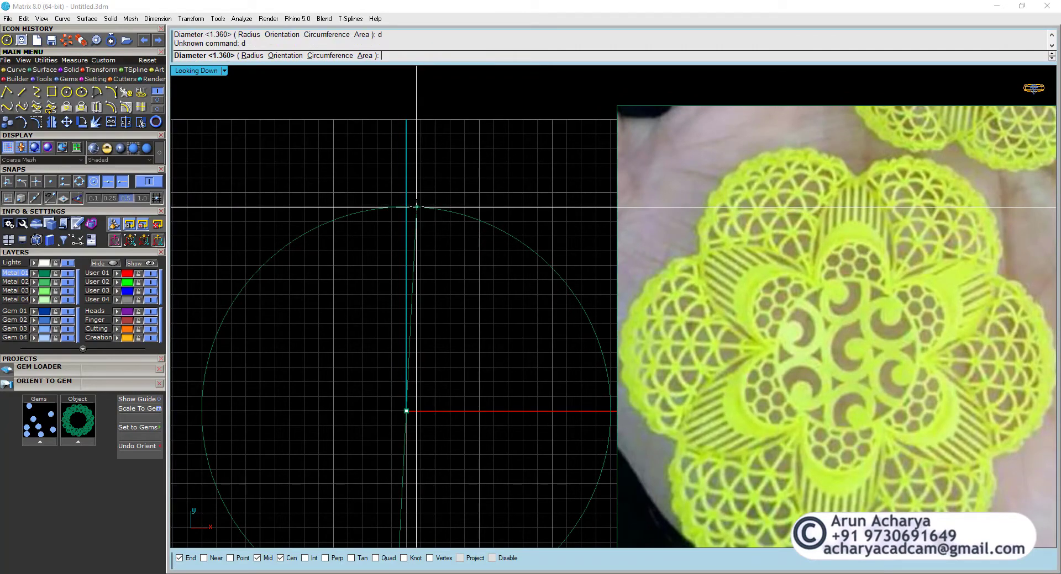
{"action": "type", "text": "60"}
{"action": "key", "text": "Return"}
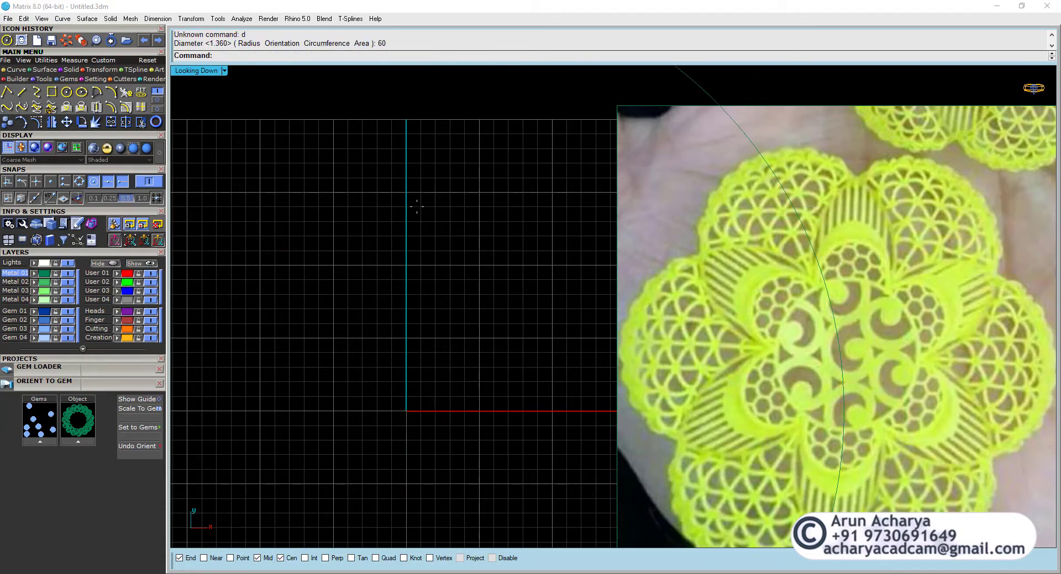
{"action": "scroll", "coordinate": [408, 215], "scroll_direction": "down", "scroll_amount": 5}
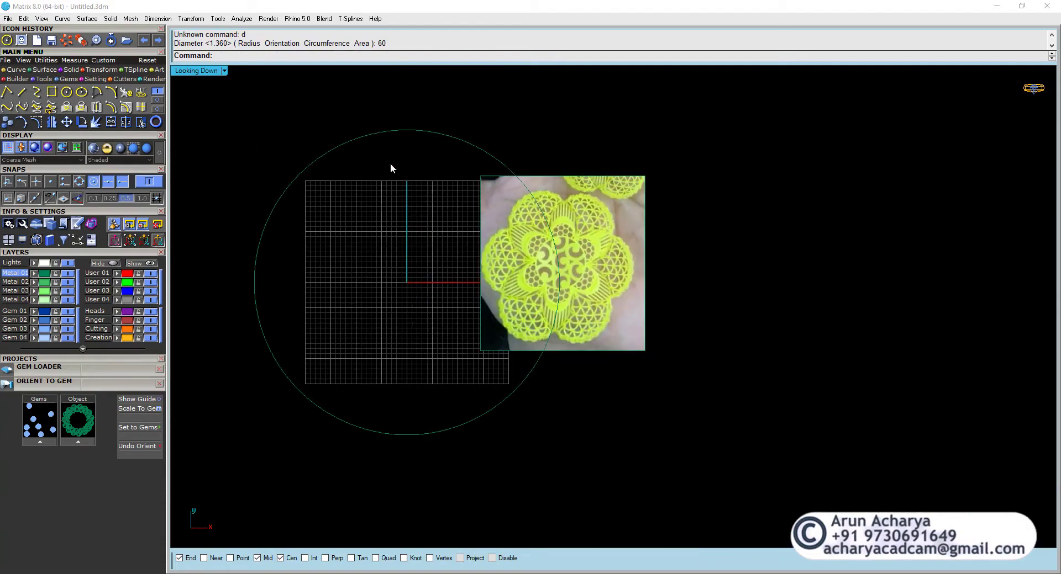
{"action": "key", "text": "ctrl+z"}
Draw a circle of diameter 40 centred on the origin.
{"action": "right_click", "coordinate": [390, 199]}
{"action": "type", "text": "0"}
{"action": "key", "text": "Return"}
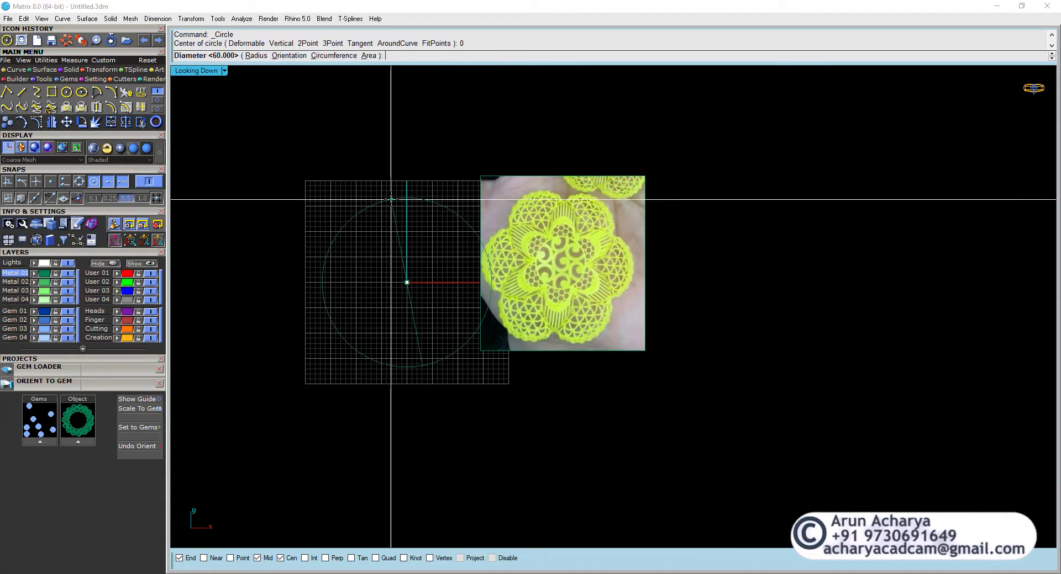
{"action": "type", "text": "40"}
{"action": "key", "text": "Return"}
{"action": "scroll", "coordinate": [520, 218], "scroll_direction": "up", "scroll_amount": 4}
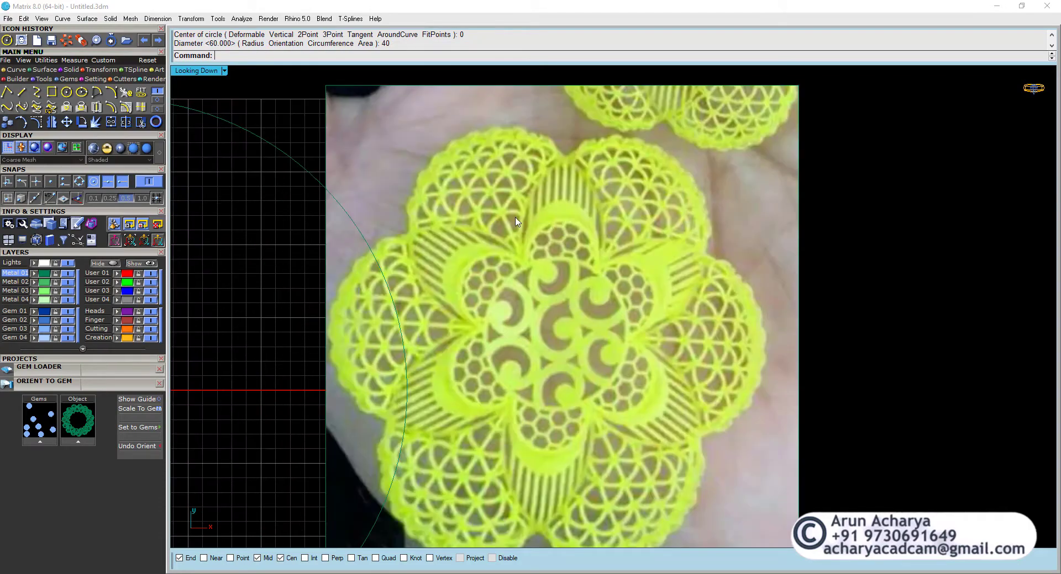
Move the reference image so that the centre of its flower lies at 0,0,0.
{"action": "left_click", "coordinate": [628, 309]}
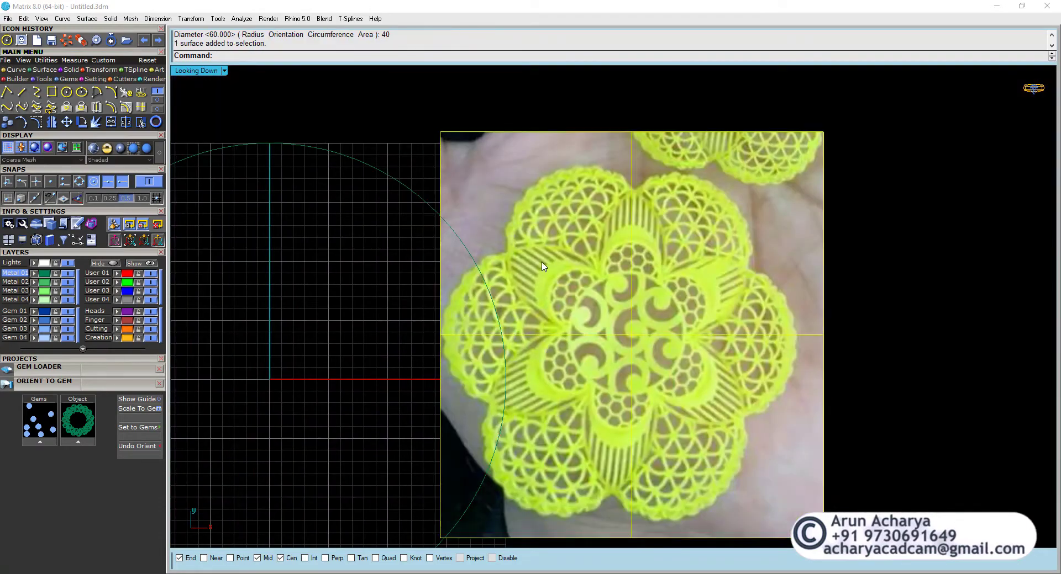
{"action": "left_click", "coordinate": [66, 122]}
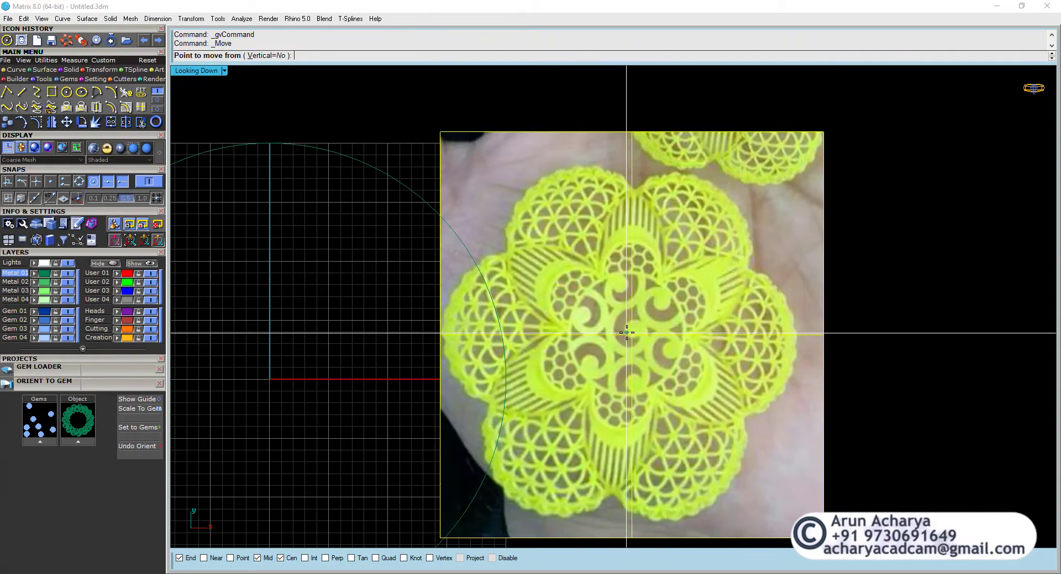
{"action": "left_click", "coordinate": [629, 335]}
{"action": "type", "text": "0,0,0"}
{"action": "key", "text": "Return"}
{"action": "scroll", "coordinate": [630, 338], "scroll_direction": "down", "scroll_amount": 3}
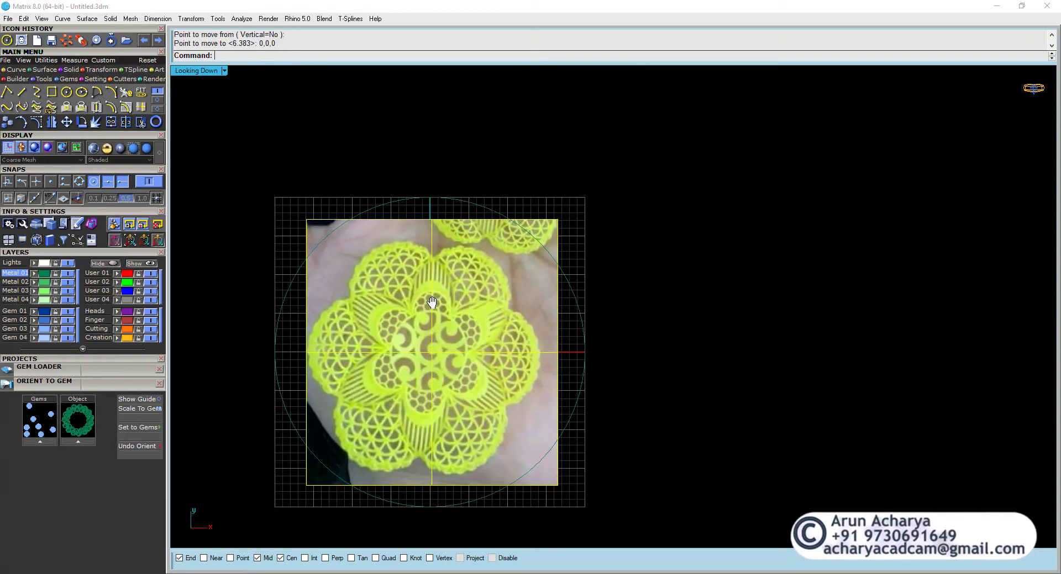
Scale the reference image up about 1.4 times from the origin.
{"action": "left_click", "coordinate": [100, 70]}
{"action": "left_click", "coordinate": [6, 92]}
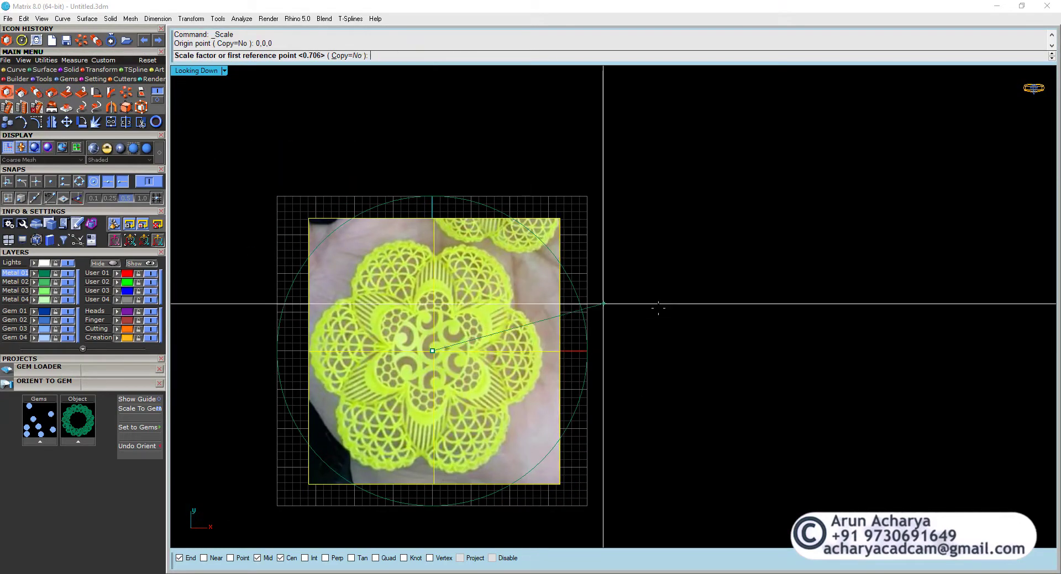
{"action": "left_click", "coordinate": [631, 322]}
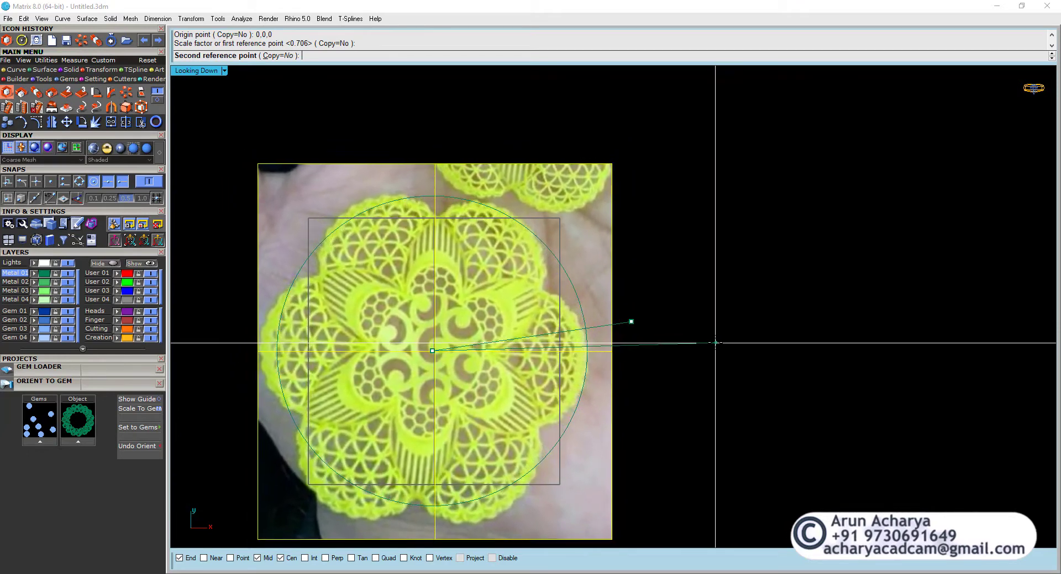
{"action": "left_click", "coordinate": [712, 344]}
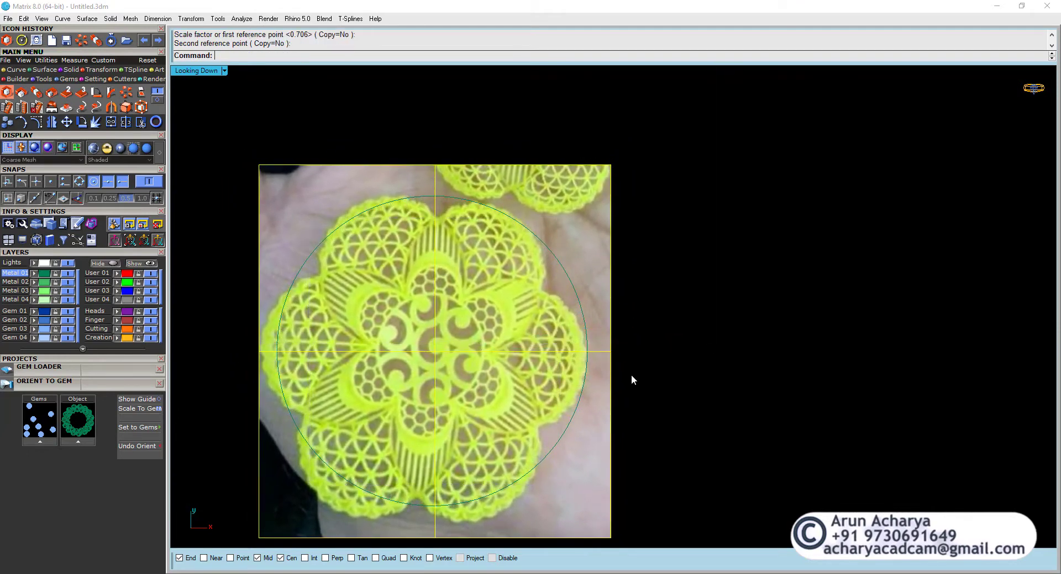
Enable quadrant snapping and projection, and scale the image down slightly about the circle's right quadrant so the flower's width fits the circle.
{"action": "right_click", "coordinate": [579, 373]}
{"action": "left_click", "coordinate": [78, 182]}
{"action": "left_click", "coordinate": [76, 198]}
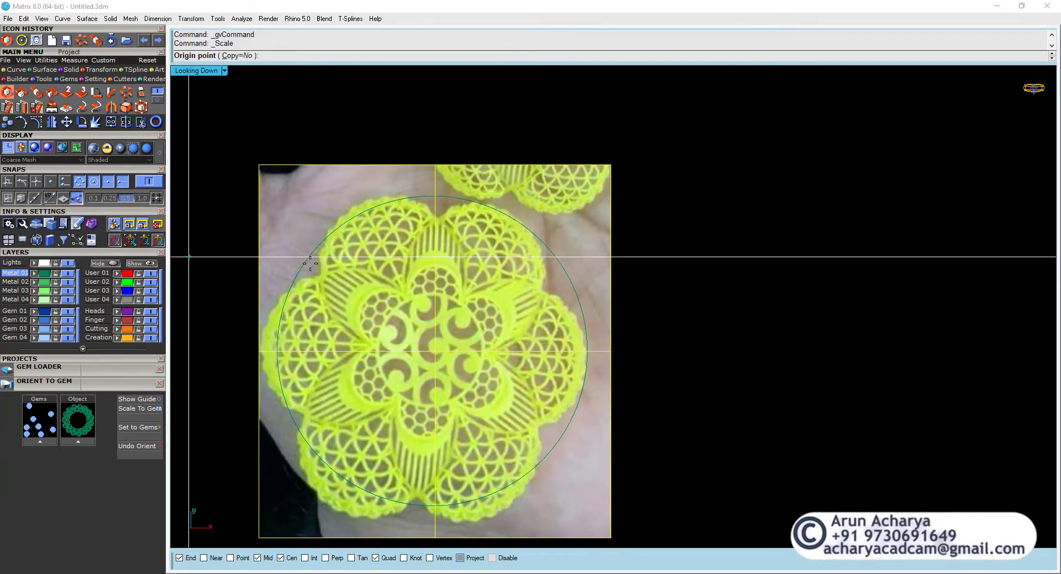
{"action": "left_click", "coordinate": [586, 351]}
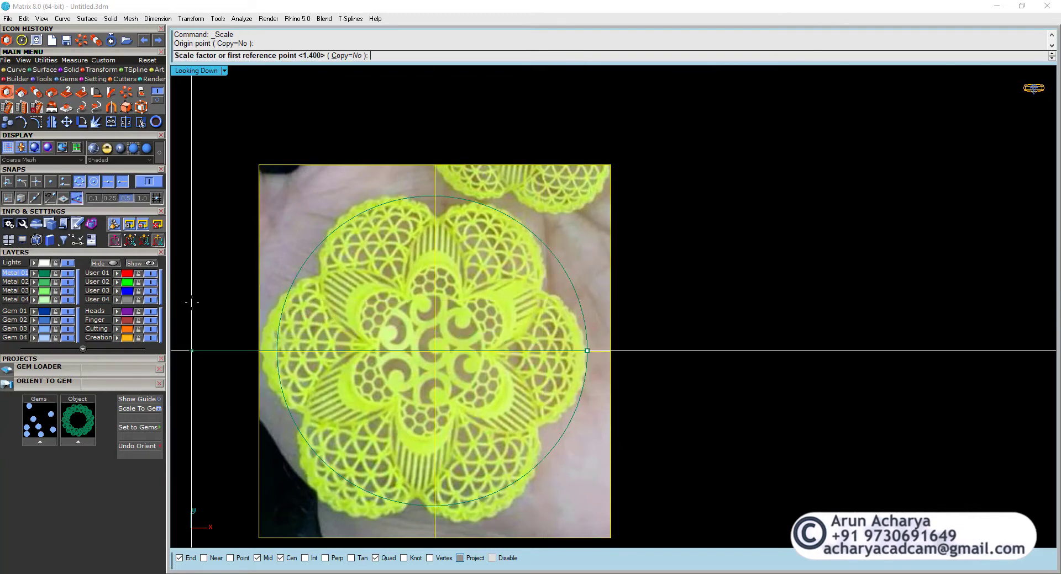
{"action": "left_click", "coordinate": [198, 351]}
{"action": "left_click", "coordinate": [211, 351]}
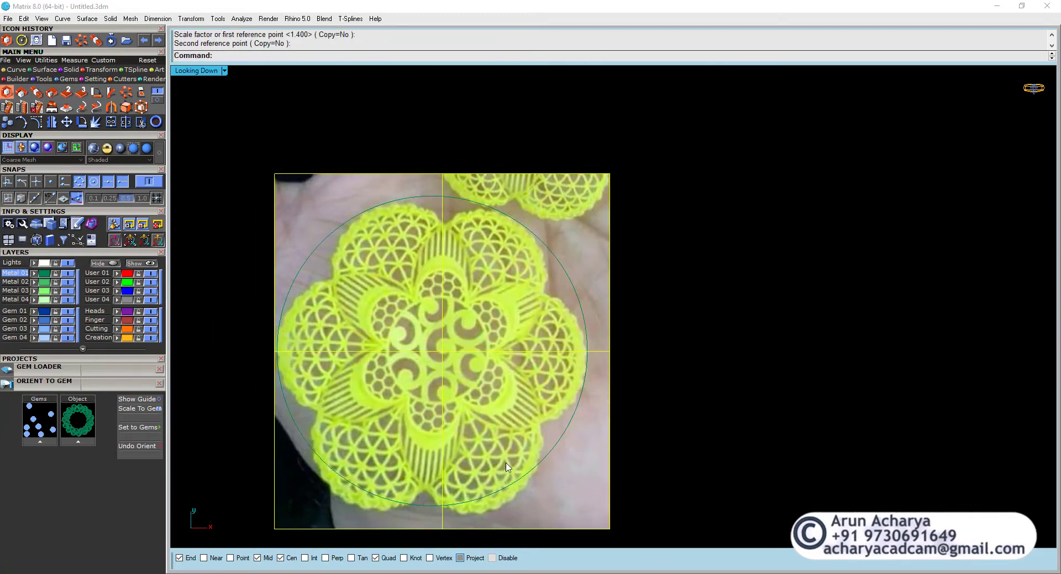
Examine how the flower fits the circle and inspect its petals and central scroll pattern, with the image deselected.
{"action": "right_click_drag", "start_coordinate": [506, 464], "coordinate": [506, 453]}
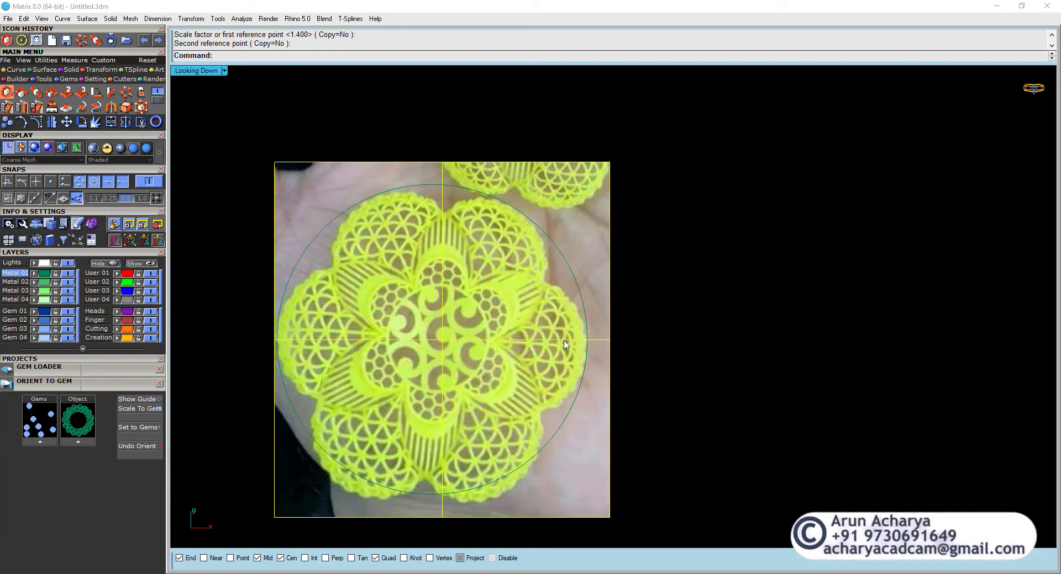
{"action": "right_click_drag", "start_coordinate": [520, 489], "coordinate": [485, 485]}
{"action": "scroll", "coordinate": [525, 450], "scroll_direction": "up", "scroll_amount": 4}
{"action": "scroll", "coordinate": [486, 430], "scroll_direction": "down", "scroll_amount": 3}
{"action": "scroll", "coordinate": [479, 364], "scroll_direction": "up", "scroll_amount": 1}
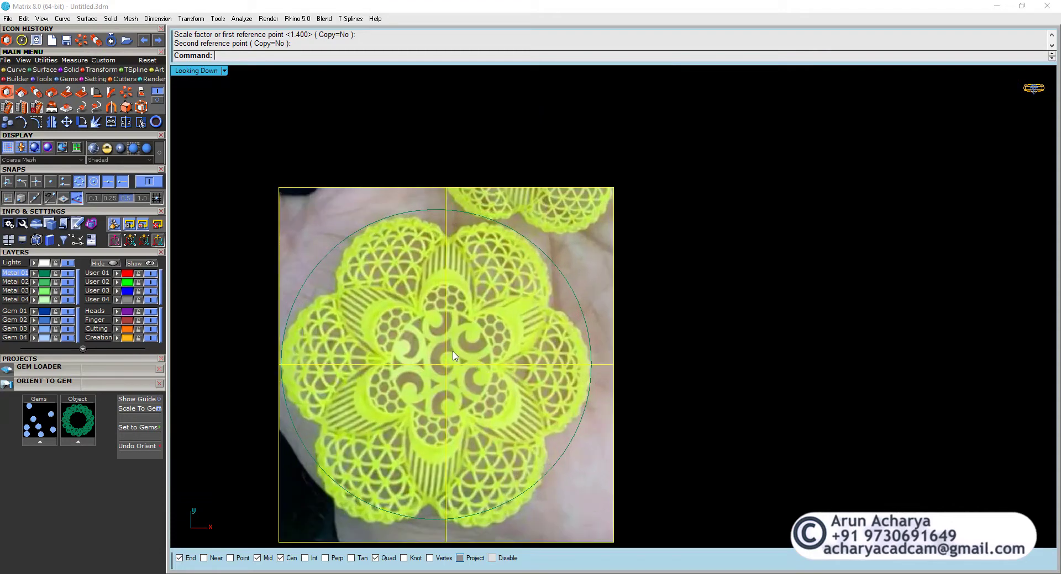
{"action": "left_click", "coordinate": [308, 153]}
{"action": "right_click_drag", "start_coordinate": [308, 140], "coordinate": [327, 140]}
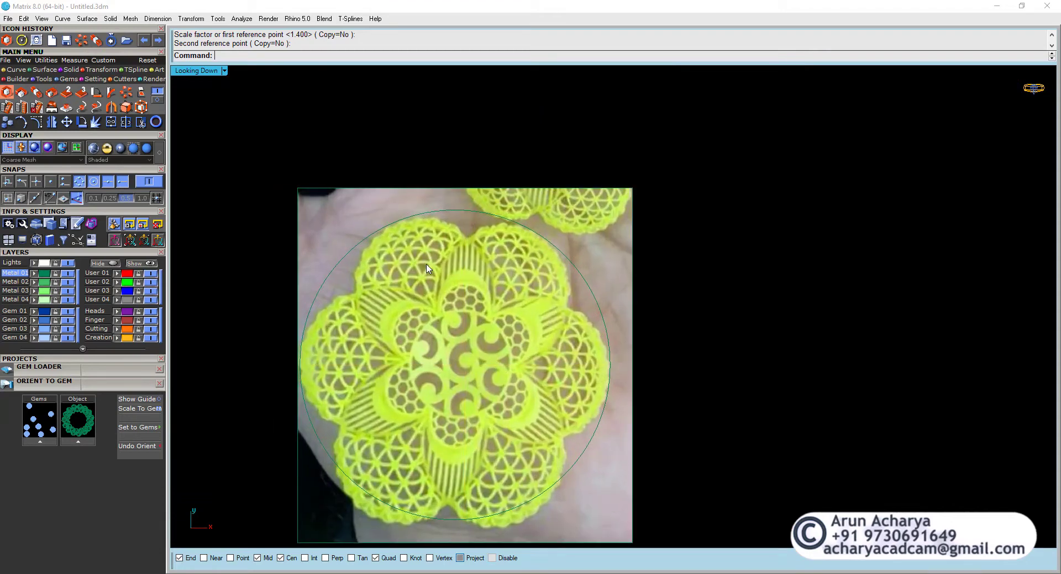
{"action": "scroll", "coordinate": [426, 269], "scroll_direction": "up", "scroll_amount": 3}
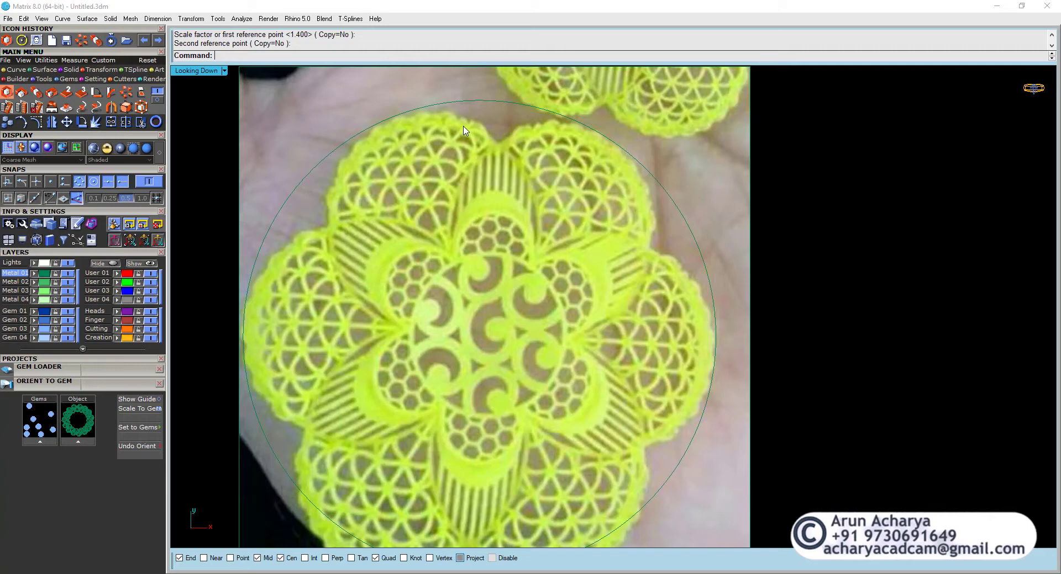
{"action": "right_click_drag", "start_coordinate": [512, 286], "coordinate": [519, 248]}
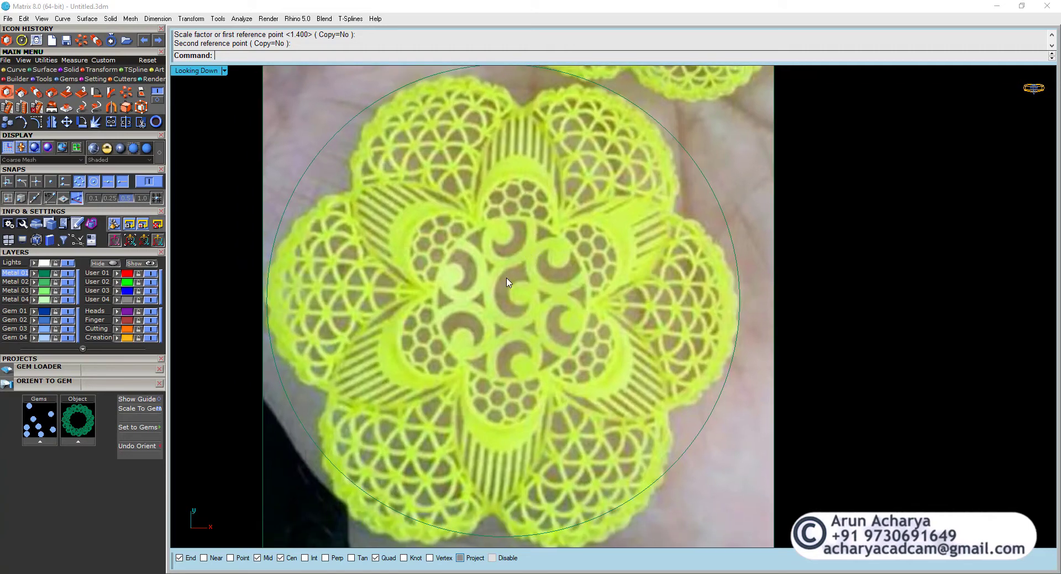
{"action": "scroll", "coordinate": [507, 283], "scroll_direction": "up", "scroll_amount": 2}
{"action": "scroll", "coordinate": [507, 279], "scroll_direction": "down", "scroll_amount": 2}
{"action": "right_click_drag", "start_coordinate": [483, 278], "coordinate": [511, 294]}
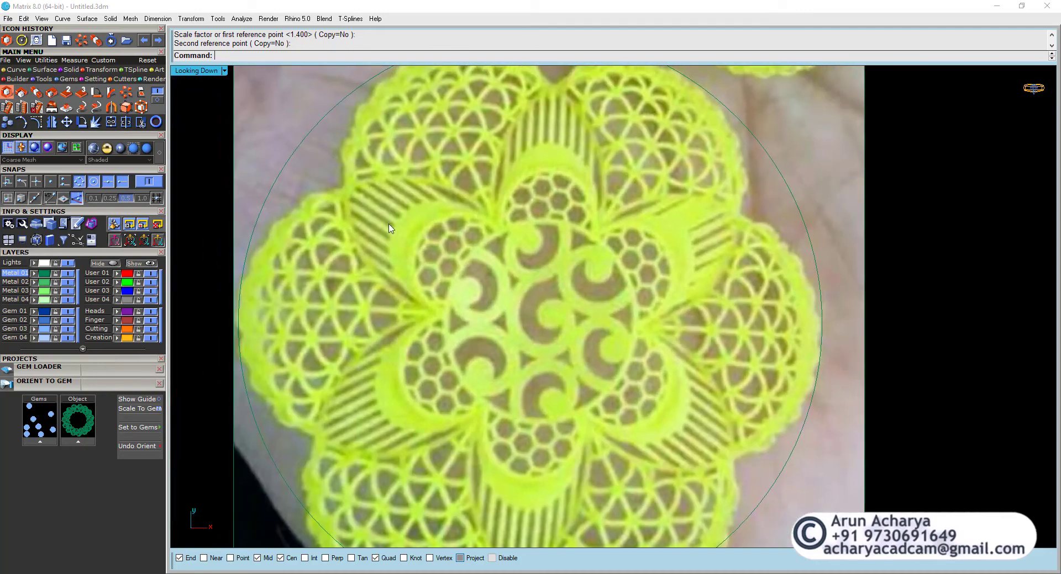
Trace the central scroll's round tip and outer edge with one interpolated curve, from inside the tip around to its upper end.
{"action": "left_click", "coordinate": [8, 70]}
{"action": "left_click", "coordinate": [36, 92]}
{"action": "scroll", "coordinate": [544, 336], "scroll_direction": "up", "scroll_amount": 3}
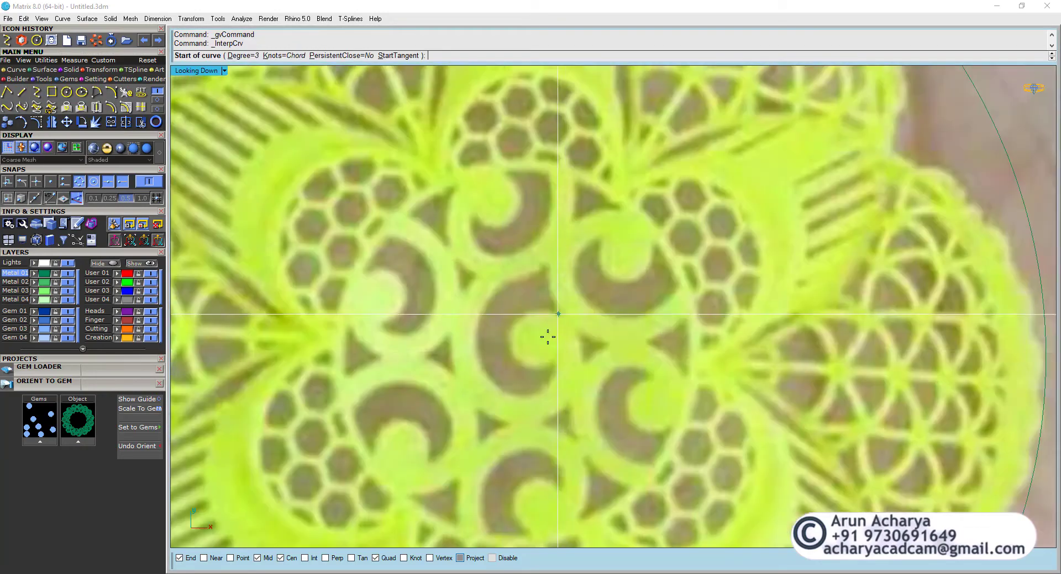
{"action": "left_click", "coordinate": [557, 354]}
{"action": "left_click", "coordinate": [541, 368]}
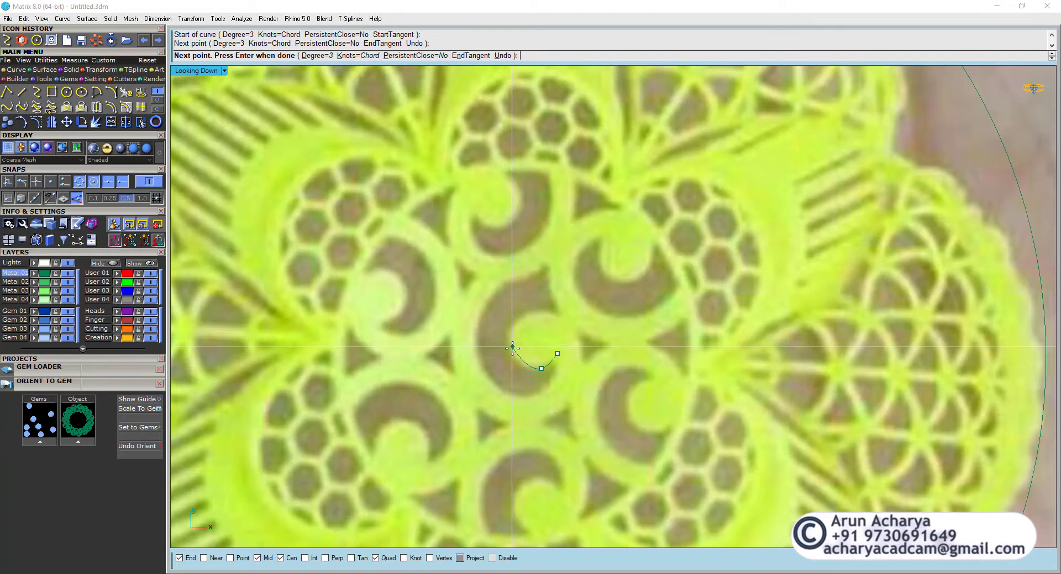
{"action": "left_click", "coordinate": [512, 349]}
{"action": "left_click", "coordinate": [527, 316]}
{"action": "left_click", "coordinate": [570, 323]}
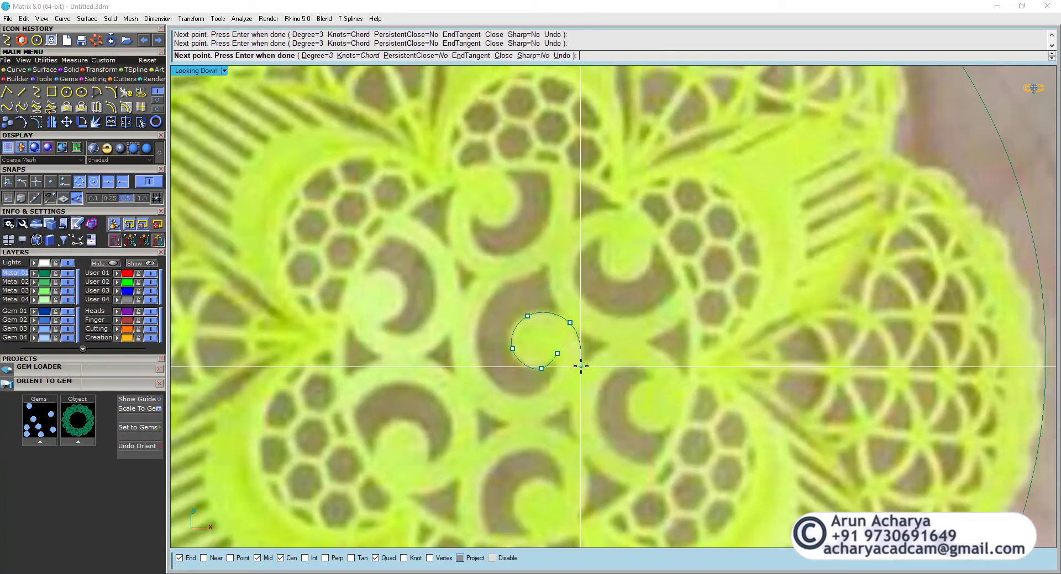
{"action": "left_click", "coordinate": [580, 367]}
{"action": "left_click", "coordinate": [564, 410]}
{"action": "left_click", "coordinate": [523, 424]}
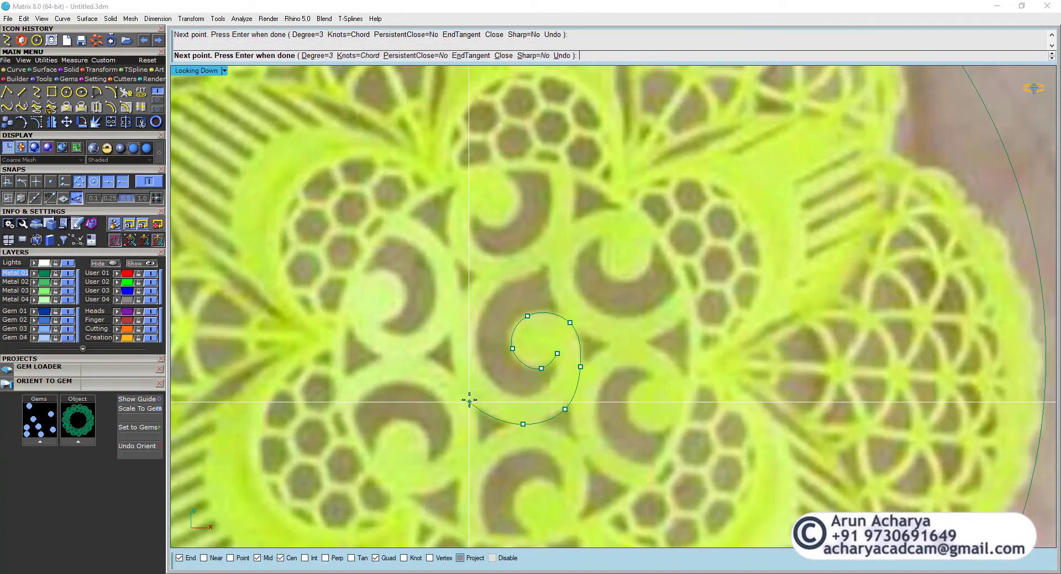
{"action": "left_click", "coordinate": [469, 402]}
{"action": "left_click", "coordinate": [452, 342]}
{"action": "left_click", "coordinate": [481, 270]}
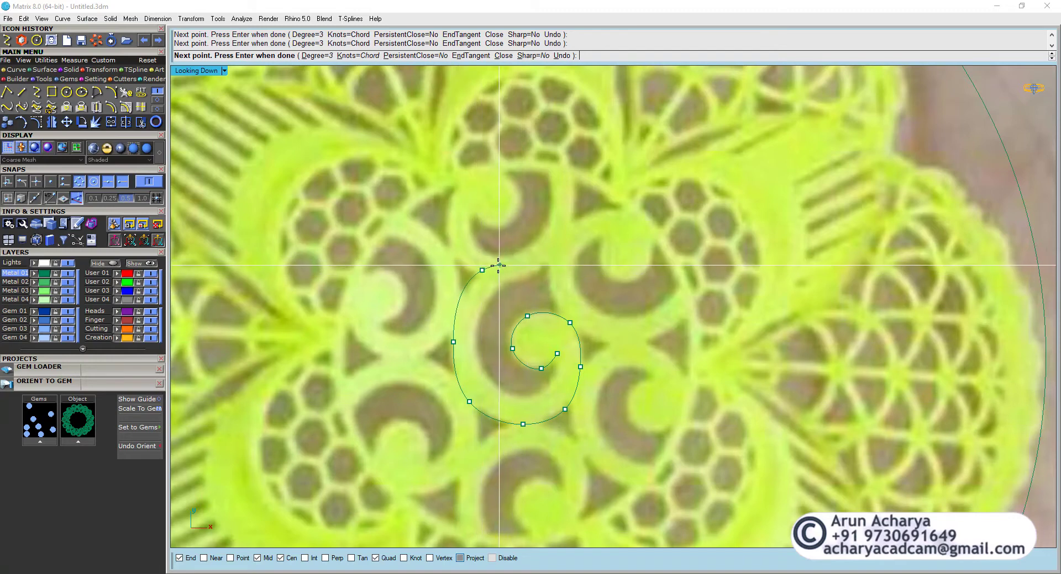
{"action": "left_click", "coordinate": [554, 243]}
{"action": "key", "text": "Return"}
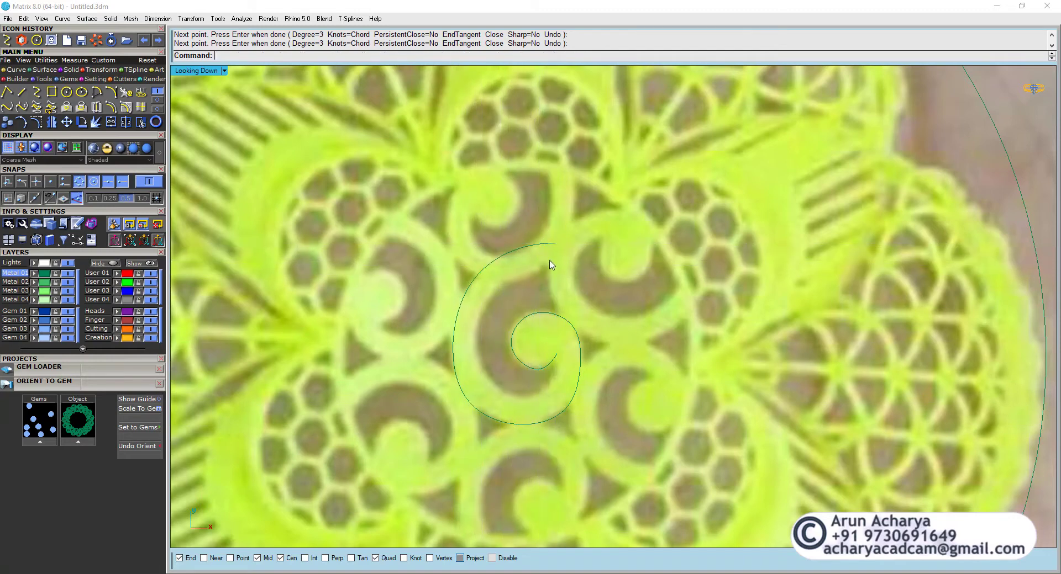
Trace the inner edge of the central scroll's band with an interpolated curve, from its upper end around the crescent opening to the round tip.
{"action": "key", "text": "Return"}
{"action": "left_click", "coordinate": [554, 265]}
{"action": "left_click", "coordinate": [498, 288]}
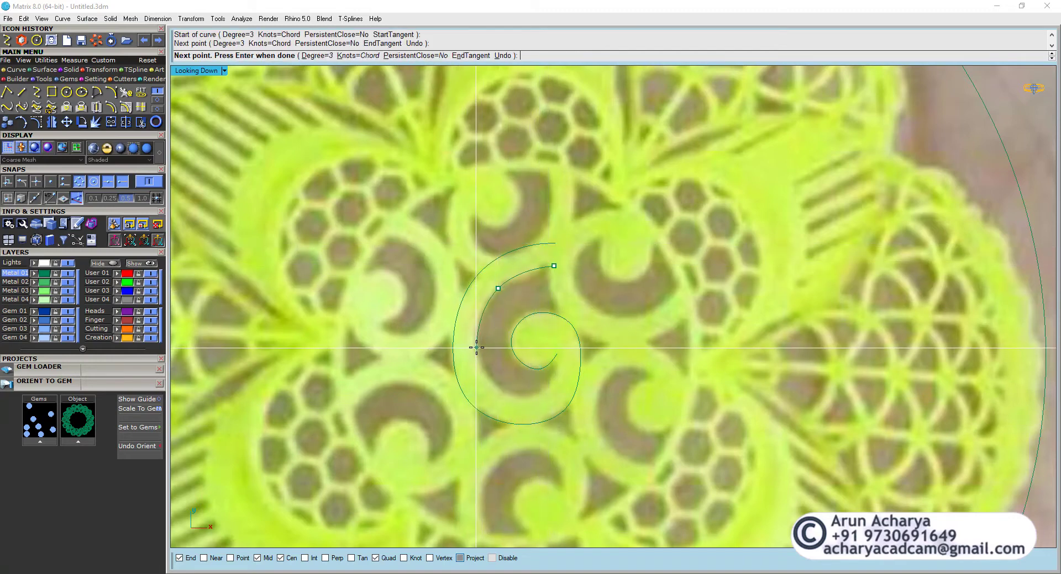
{"action": "left_click", "coordinate": [476, 348]}
{"action": "left_click", "coordinate": [508, 394]}
{"action": "left_click", "coordinate": [540, 390]}
{"action": "scroll", "coordinate": [559, 365], "scroll_direction": "up", "scroll_amount": 4}
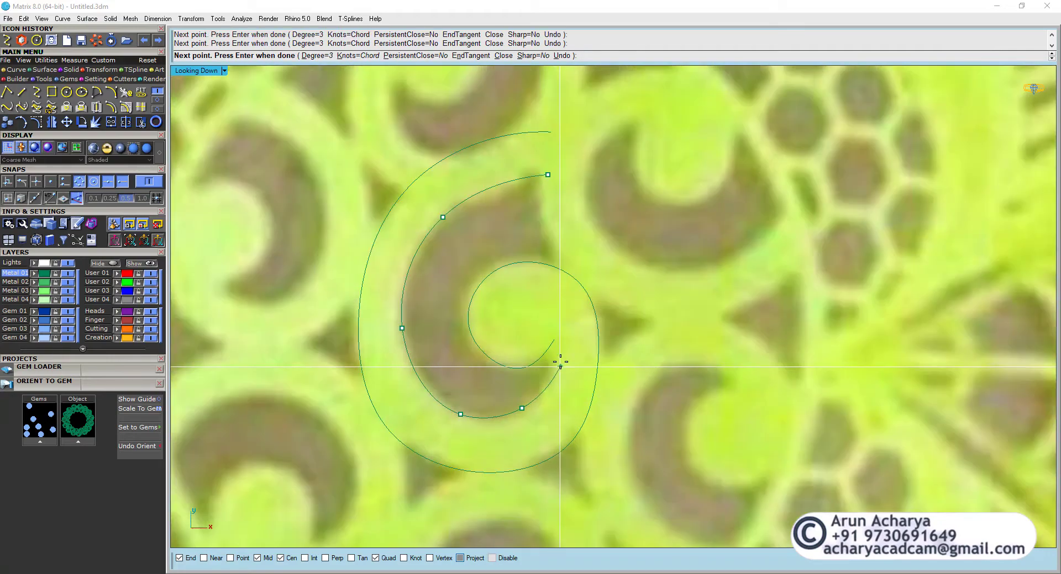
{"action": "left_click", "coordinate": [559, 357]}
{"action": "key", "text": "Return"}
Finish the inner-edge curve of the central scroll beside its round tip and display that curve's control points.
{"action": "left_click", "coordinate": [555, 352]}
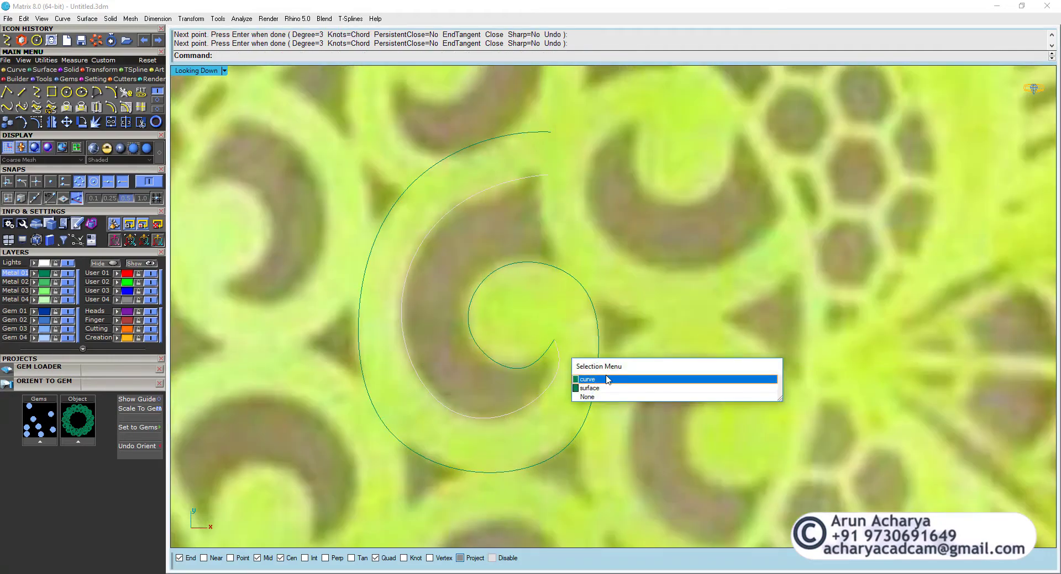
{"action": "left_click", "coordinate": [608, 381]}
{"action": "scroll", "coordinate": [522, 292], "scroll_direction": "down", "scroll_amount": 4}
{"action": "left_click", "coordinate": [522, 378]}
{"action": "left_click", "coordinate": [523, 382]}
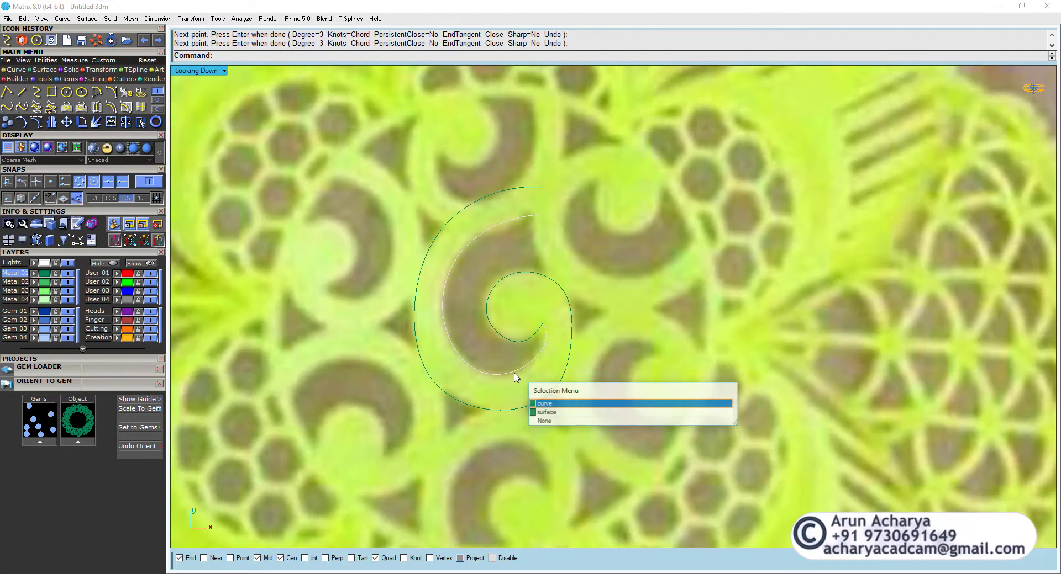
{"action": "left_click", "coordinate": [568, 412]}
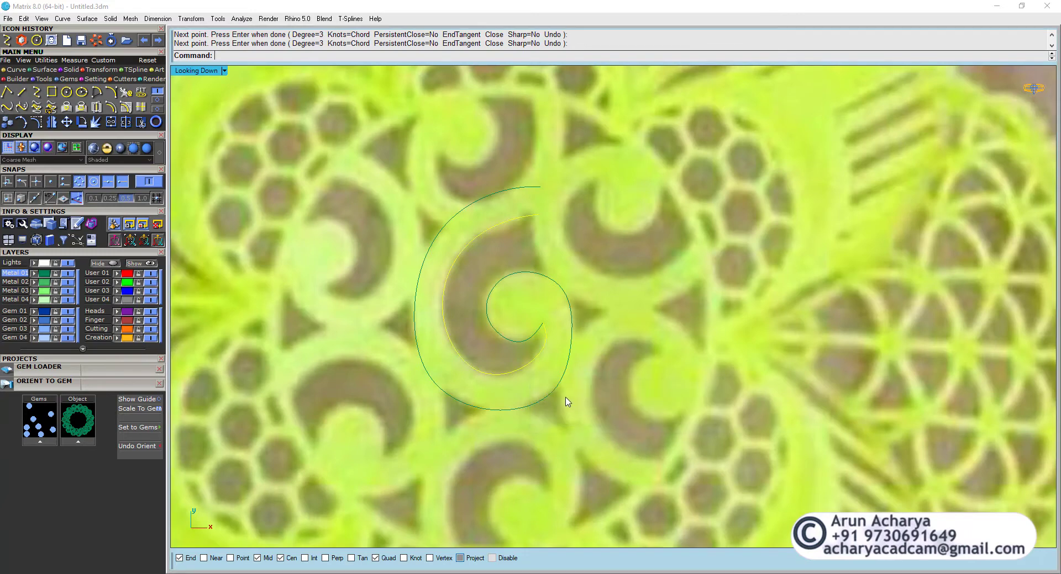
{"action": "left_click", "coordinate": [36, 107]}
Lock the reference image in place so that only the traced curves can be selected.
{"action": "left_click_drag", "start_coordinate": [502, 359], "coordinate": [524, 395]}
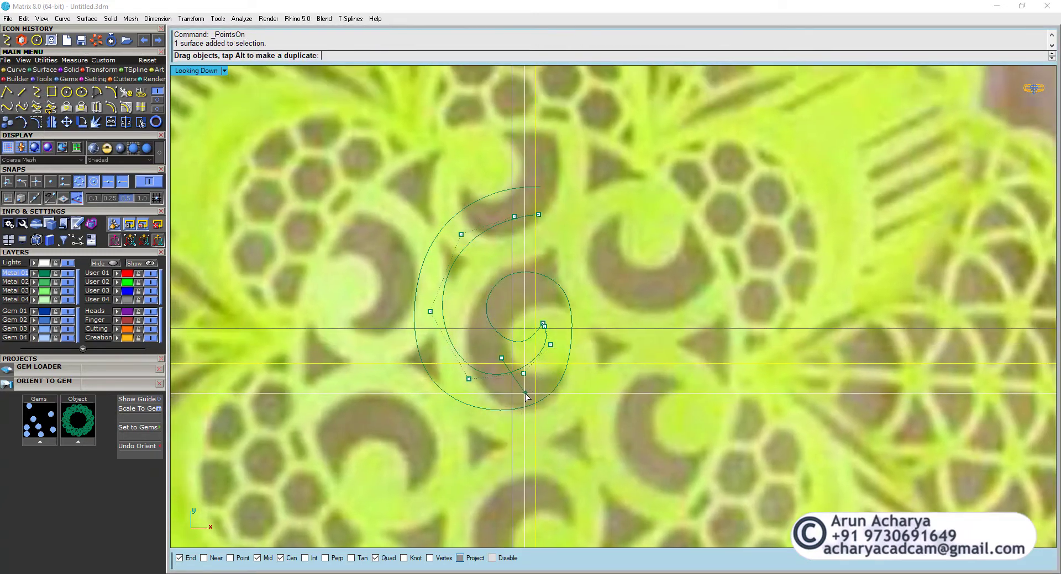
{"action": "key", "text": "Escape"}
{"action": "scroll", "coordinate": [549, 331], "scroll_direction": "down", "scroll_amount": 4}
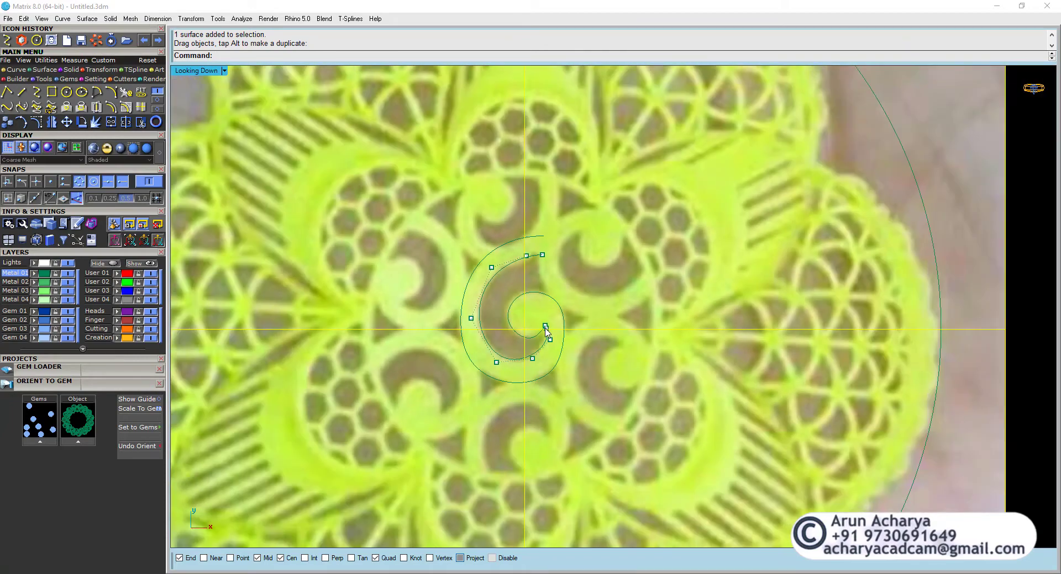
{"action": "key", "text": "ctrl+l"}
Move the inner curve's control points along its lower bend and below the round tip to refine the crescent opening's edge.
{"action": "scroll", "coordinate": [545, 332], "scroll_direction": "up", "scroll_amount": 5}
{"action": "left_click", "coordinate": [528, 365]}
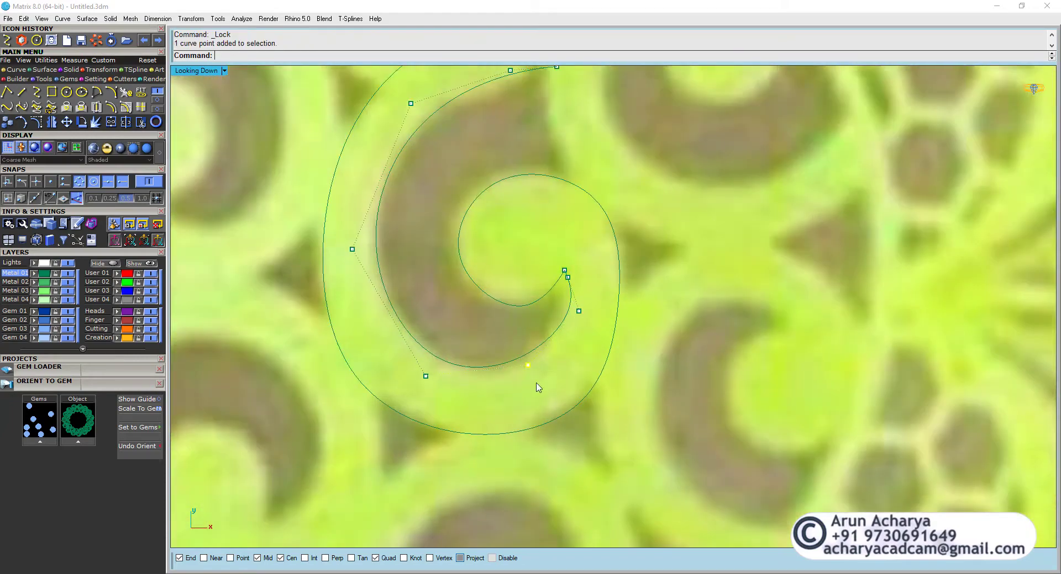
{"action": "left_click", "coordinate": [66, 122]}
{"action": "scroll", "coordinate": [598, 390], "scroll_direction": "down", "scroll_amount": 2}
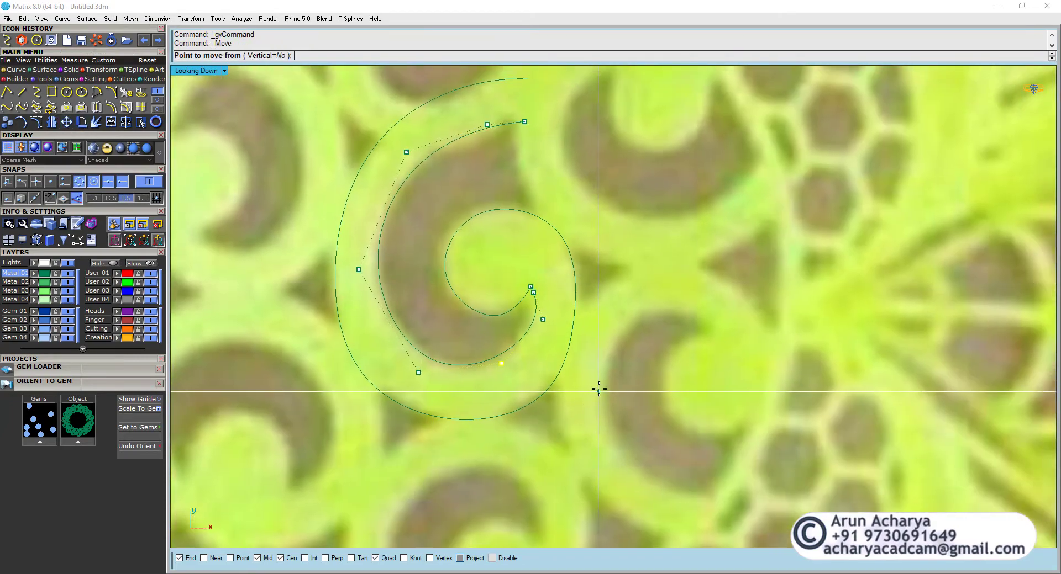
{"action": "left_click", "coordinate": [598, 391]}
{"action": "left_click", "coordinate": [606, 406]}
{"action": "left_click", "coordinate": [542, 319]}
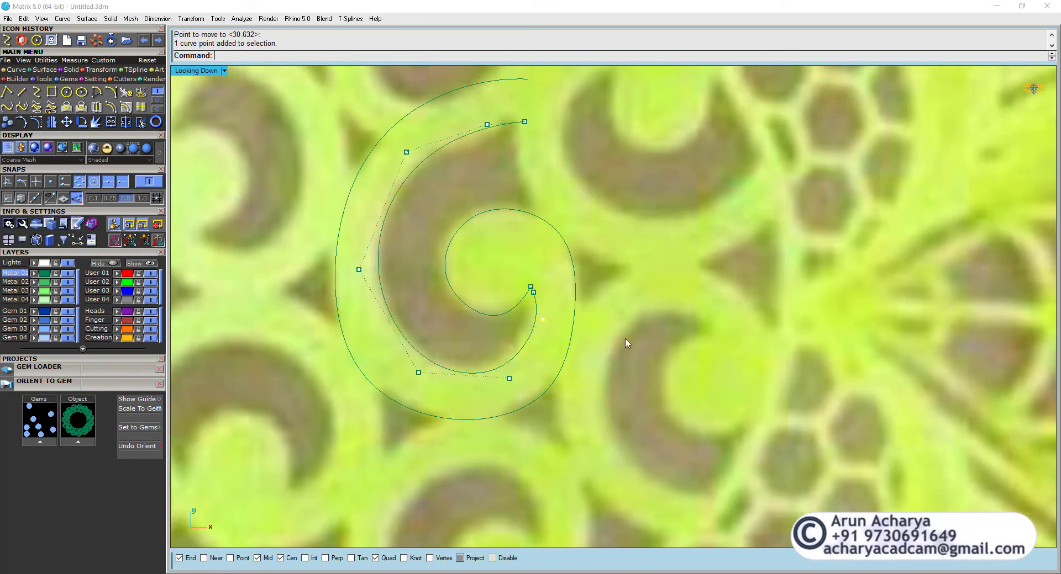
{"action": "key", "text": "Return"}
{"action": "left_click", "coordinate": [621, 341]}
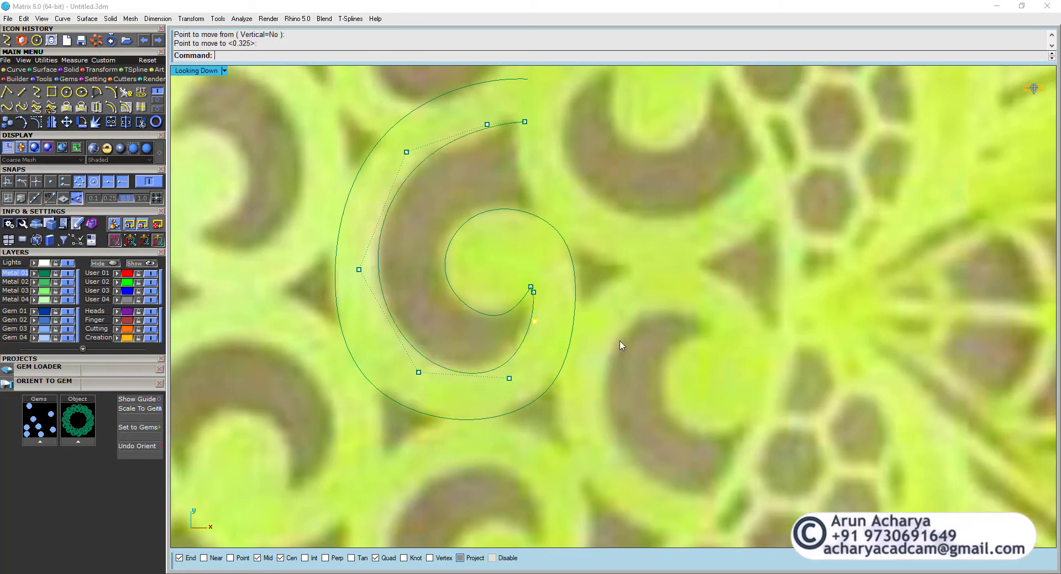
{"action": "left_click", "coordinate": [546, 448]}
{"action": "left_click", "coordinate": [418, 372]}
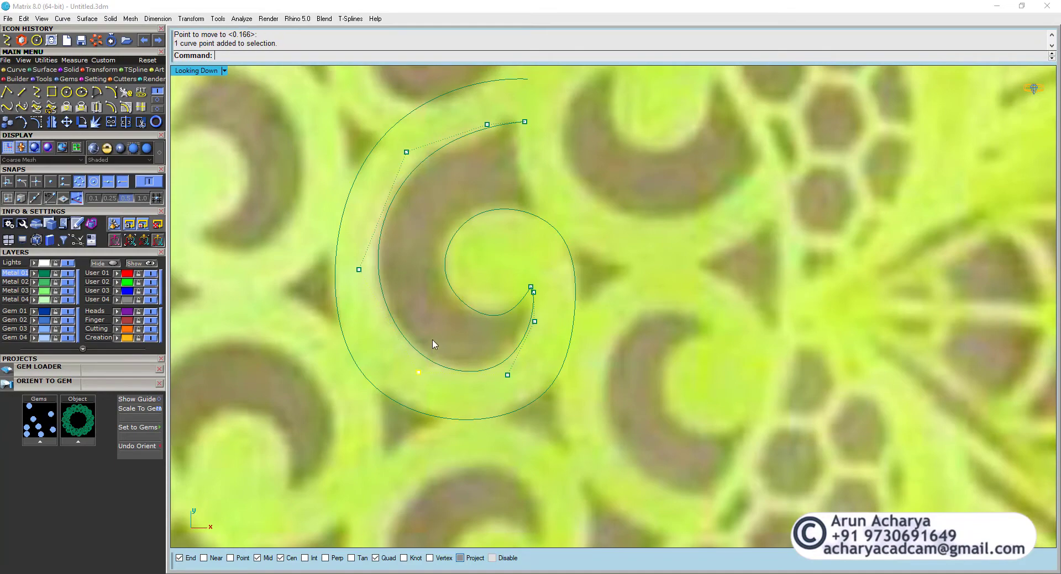
Hide the inner curve's control points and display the edit points of the scroll's outer curve.
{"action": "scroll", "coordinate": [434, 345], "scroll_direction": "down", "scroll_amount": 3}
{"action": "scroll", "coordinate": [450, 291], "scroll_direction": "up", "scroll_amount": 3}
{"action": "left_click", "coordinate": [439, 258]}
{"action": "left_click_drag", "start_coordinate": [425, 202], "coordinate": [404, 288]}
{"action": "left_click", "coordinate": [403, 403]}
{"action": "left_click", "coordinate": [372, 471]}
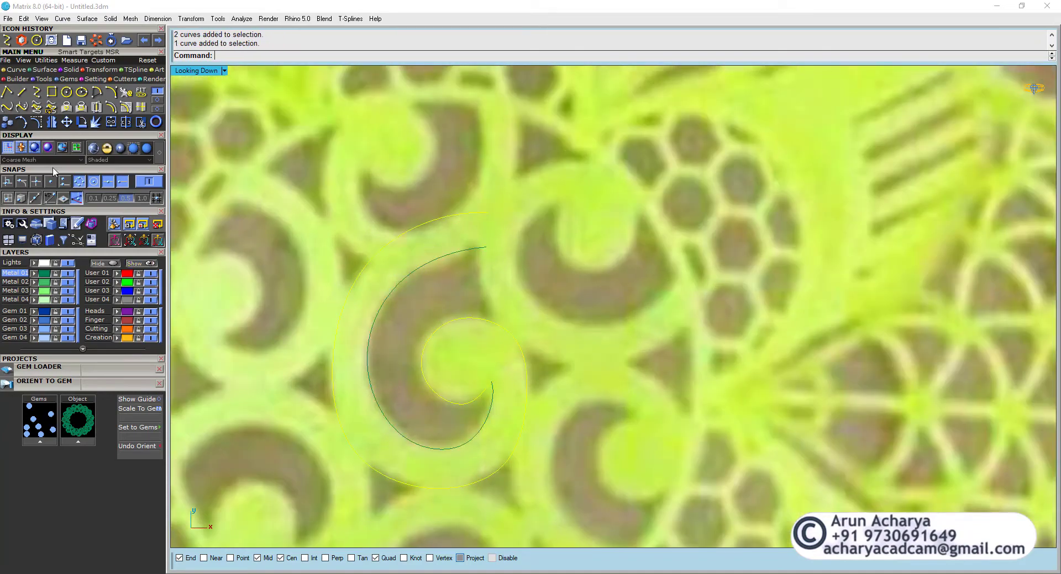
{"action": "left_click", "coordinate": [22, 122]}
Move the outer curve's lower-left edit point slightly outward to follow the band's edge.
{"action": "right_click_drag", "start_coordinate": [386, 277], "coordinate": [397, 205]}
{"action": "left_click", "coordinate": [366, 381]}
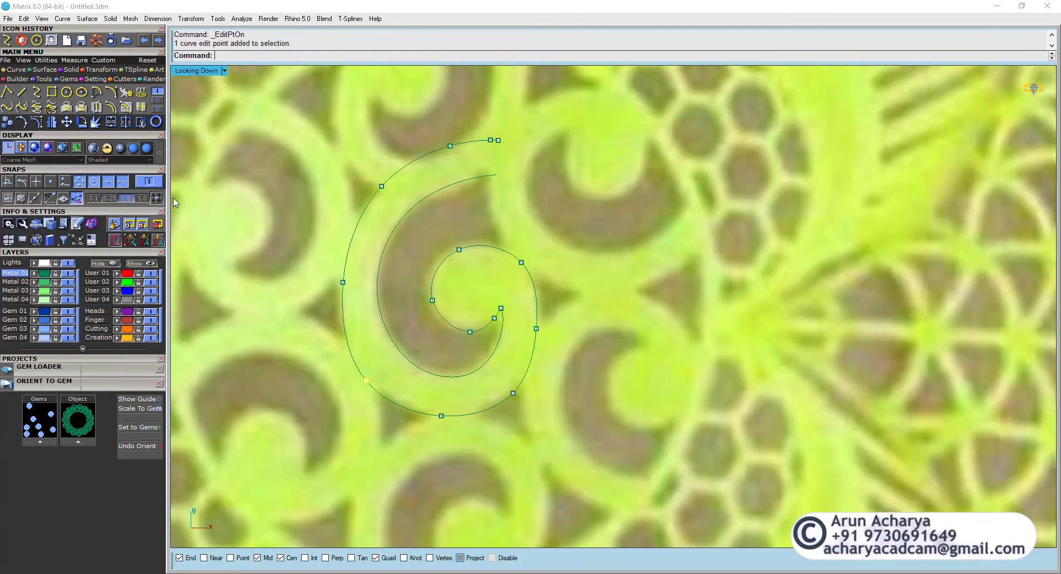
{"action": "left_click", "coordinate": [66, 122]}
{"action": "scroll", "coordinate": [440, 389], "scroll_direction": "up", "scroll_amount": 3}
{"action": "left_click", "coordinate": [334, 370]}
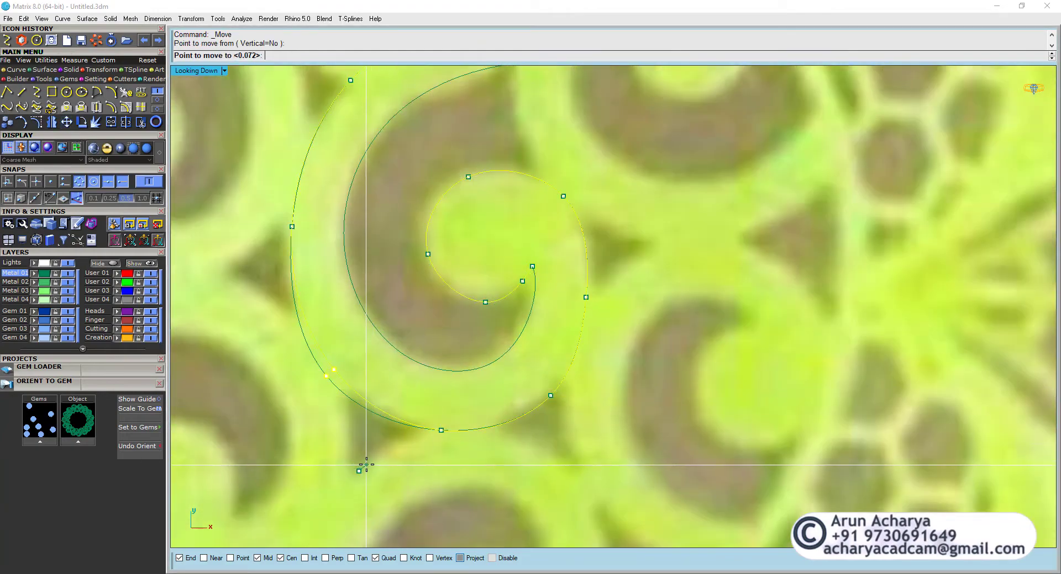
{"action": "left_click", "coordinate": [366, 465]}
{"action": "scroll", "coordinate": [423, 421], "scroll_direction": "down", "scroll_amount": 3}
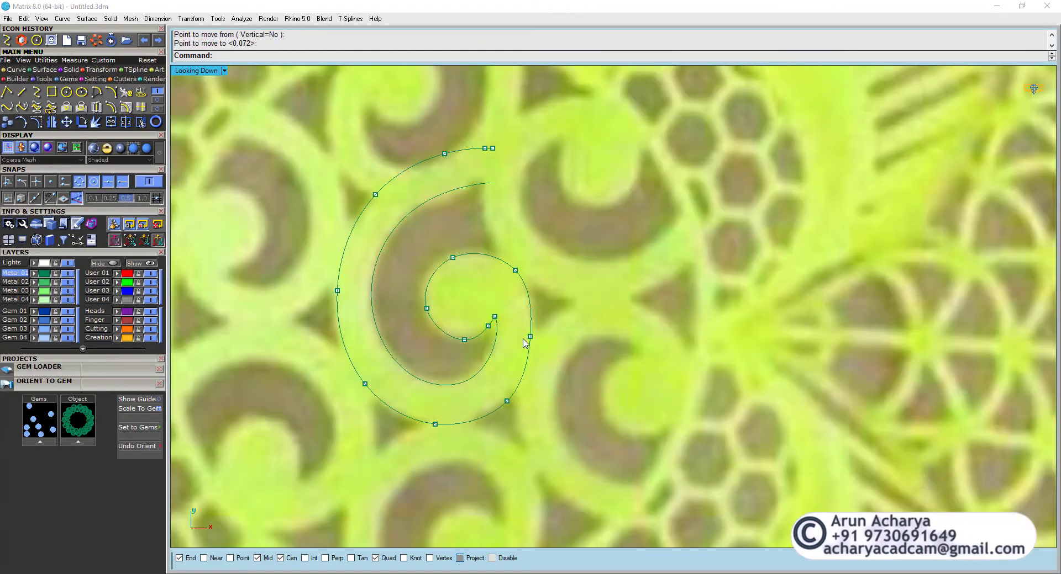
Adjust the edit points on the outer curve's right side and lower-right bend with the Move command.
{"action": "left_click_drag", "start_coordinate": [523, 340], "coordinate": [538, 329]}
{"action": "scroll", "coordinate": [538, 329], "scroll_direction": "up", "scroll_amount": 4}
{"action": "right_click", "coordinate": [543, 329]}
{"action": "left_click", "coordinate": [544, 330]}
{"action": "left_click", "coordinate": [549, 329]}
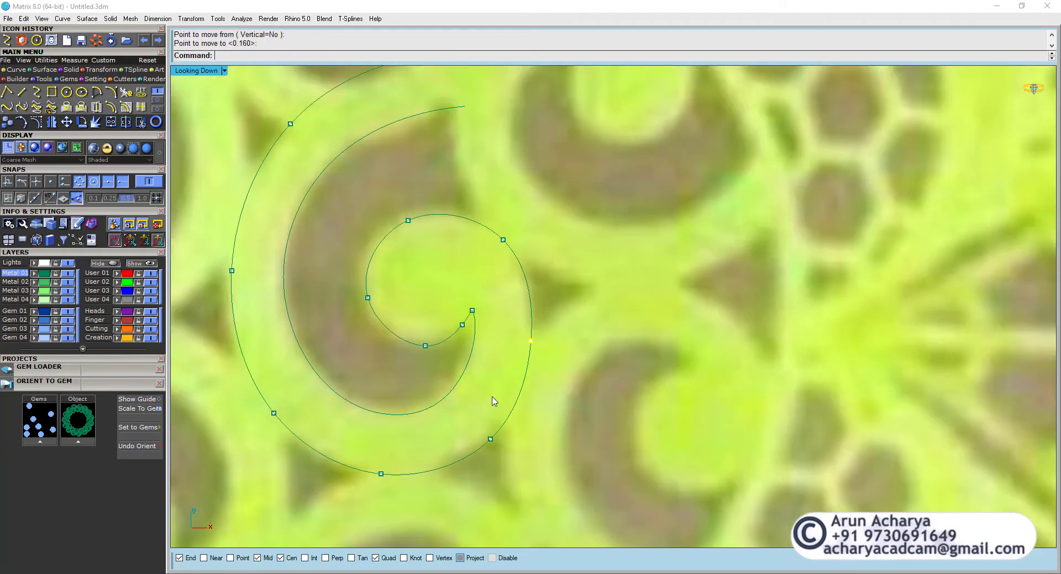
{"action": "left_click_drag", "start_coordinate": [484, 423], "coordinate": [510, 466]}
{"action": "right_click", "coordinate": [513, 472]}
{"action": "left_click", "coordinate": [514, 477]}
{"action": "left_click", "coordinate": [515, 476]}
Hide the outer curve's edit points and leave both scroll curves deselected.
{"action": "scroll", "coordinate": [514, 469], "scroll_direction": "down", "scroll_amount": 2}
{"action": "right_click_drag", "start_coordinate": [409, 408], "coordinate": [410, 440]}
{"action": "key", "text": "Escape"}
{"action": "left_click_drag", "start_coordinate": [441, 252], "coordinate": [349, 159]}
{"action": "key", "text": "Escape"}
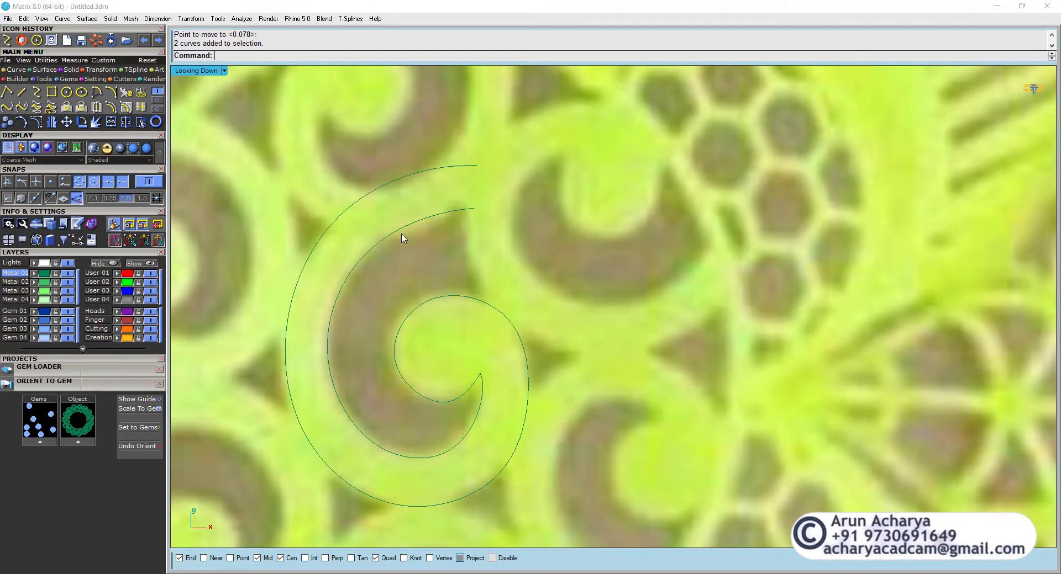
{"action": "scroll", "coordinate": [402, 239], "scroll_direction": "down", "scroll_amount": 2}
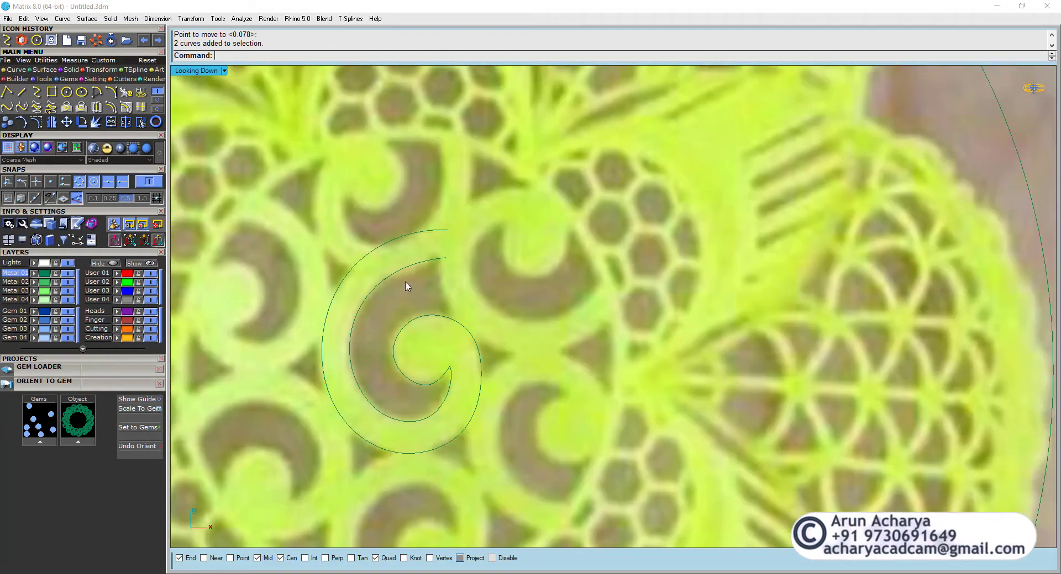
Try to offset the scroll's outer curve inward through the upper end of the inner curve.
{"action": "left_click", "coordinate": [380, 250]}
{"action": "left_click", "coordinate": [111, 106]}
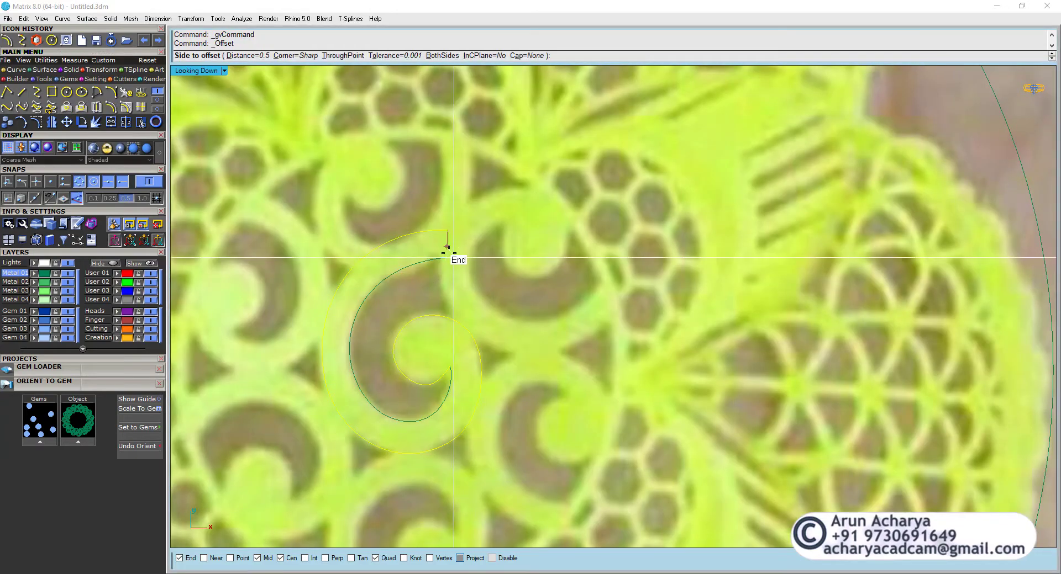
{"action": "scroll", "coordinate": [447, 255], "scroll_direction": "up", "scroll_amount": 3}
{"action": "type", "text": "t"}
{"action": "key", "text": "Return"}
{"action": "left_click", "coordinate": [440, 259]}
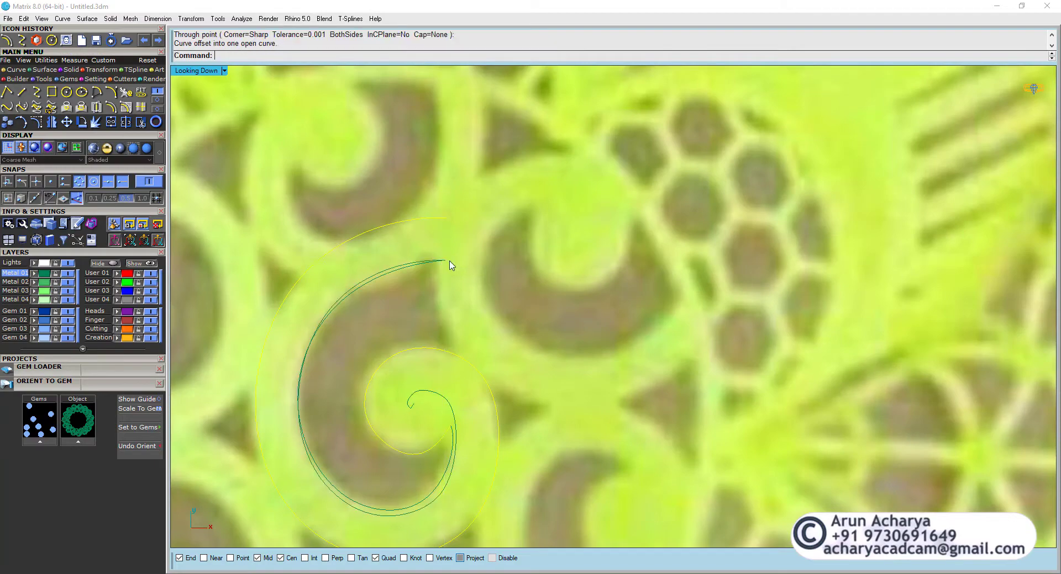
{"action": "right_click", "coordinate": [452, 262]}
{"action": "scroll", "coordinate": [453, 262], "scroll_direction": "down", "scroll_amount": 2}
{"action": "key", "text": "ctrl+z"}
{"action": "scroll", "coordinate": [453, 263], "scroll_direction": "down", "scroll_amount": 2}
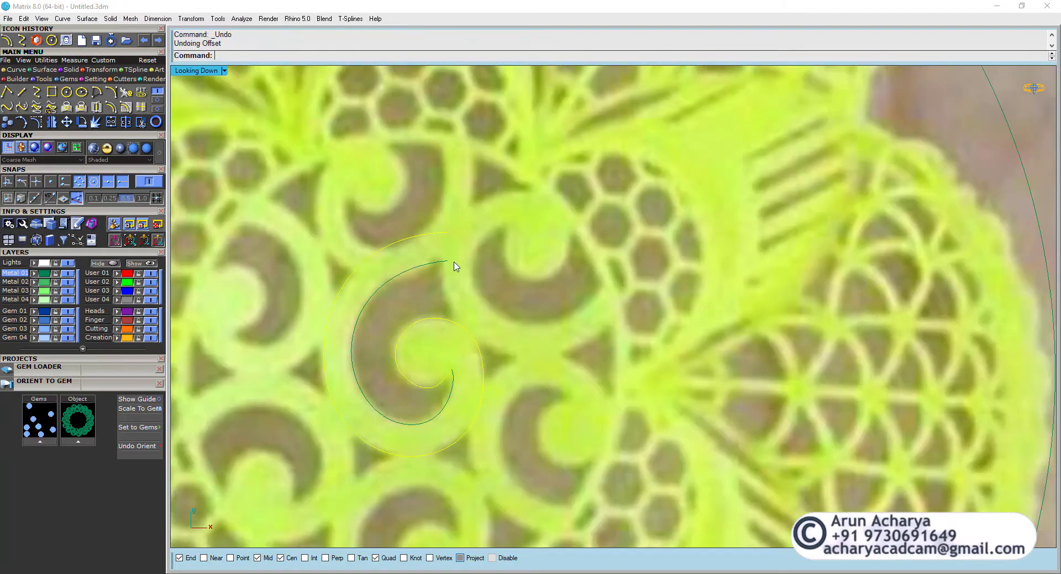
{"action": "scroll", "coordinate": [470, 310], "scroll_direction": "down", "scroll_amount": 2}
{"action": "scroll", "coordinate": [470, 326], "scroll_direction": "up", "scroll_amount": 2}
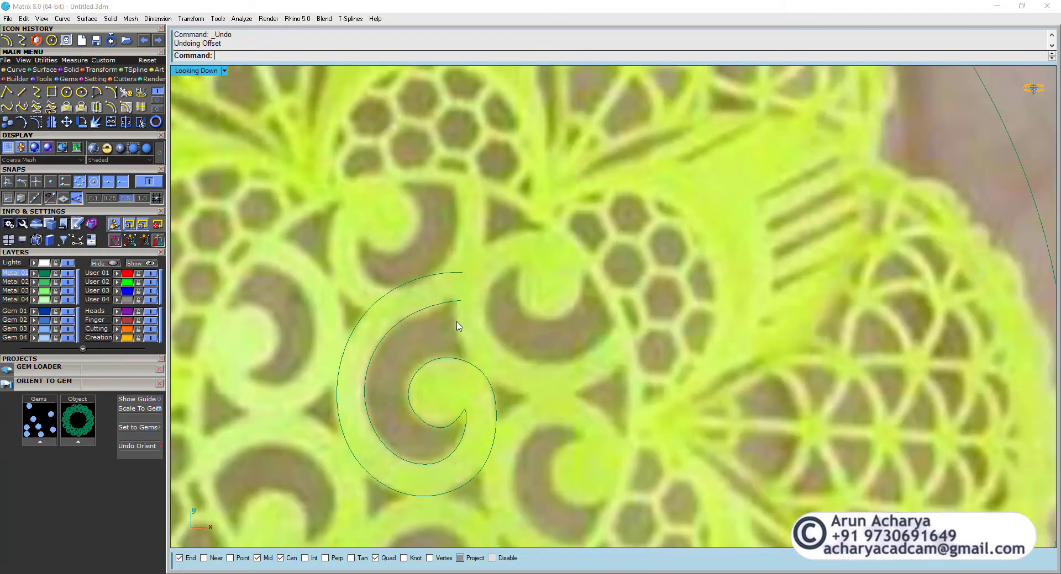
Draw a circle centred at 0,0,0 around the central scroll pattern and offset it inward by 0.5.
{"action": "left_click", "coordinate": [67, 93]}
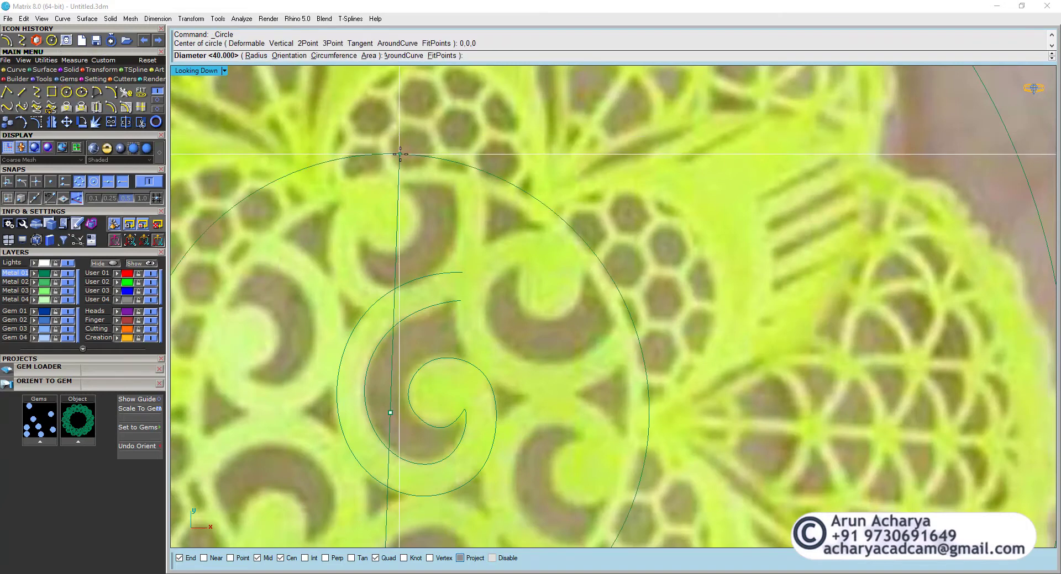
{"action": "left_click", "coordinate": [431, 177]}
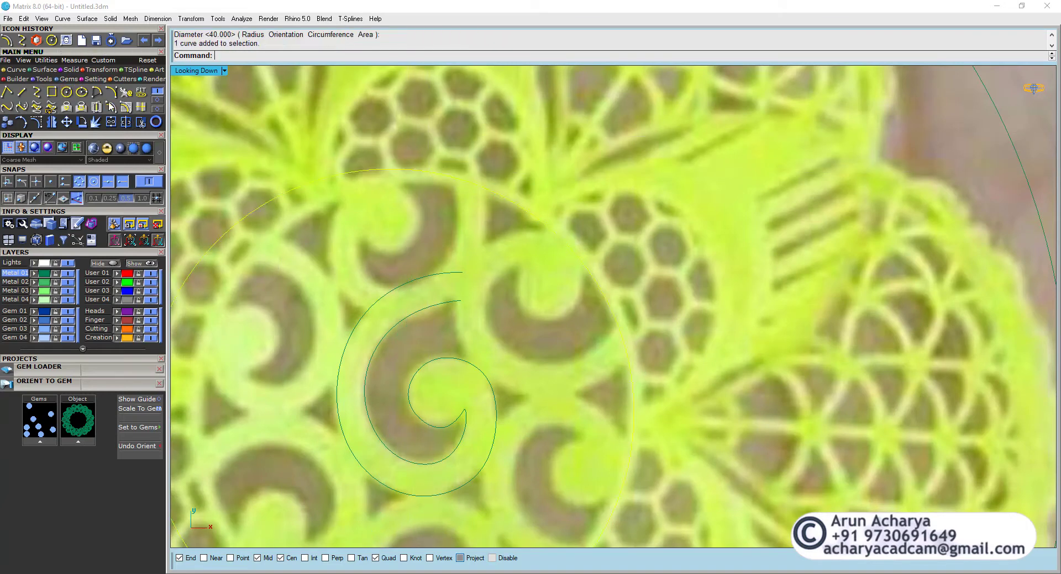
{"action": "left_click", "coordinate": [110, 109]}
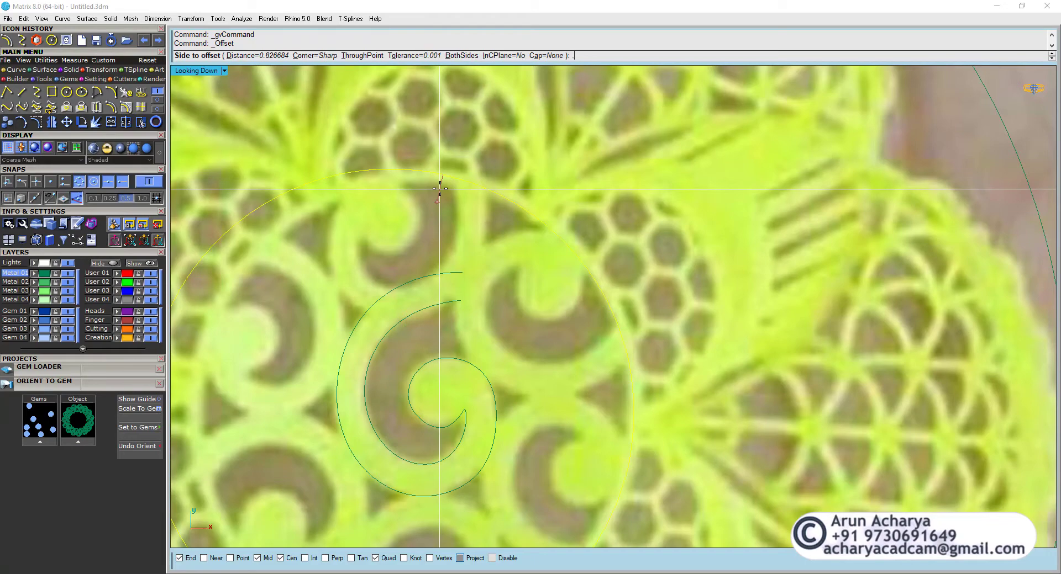
{"action": "type", "text": ".6"}
{"action": "key", "text": "Return"}
{"action": "key", "text": "Return"}
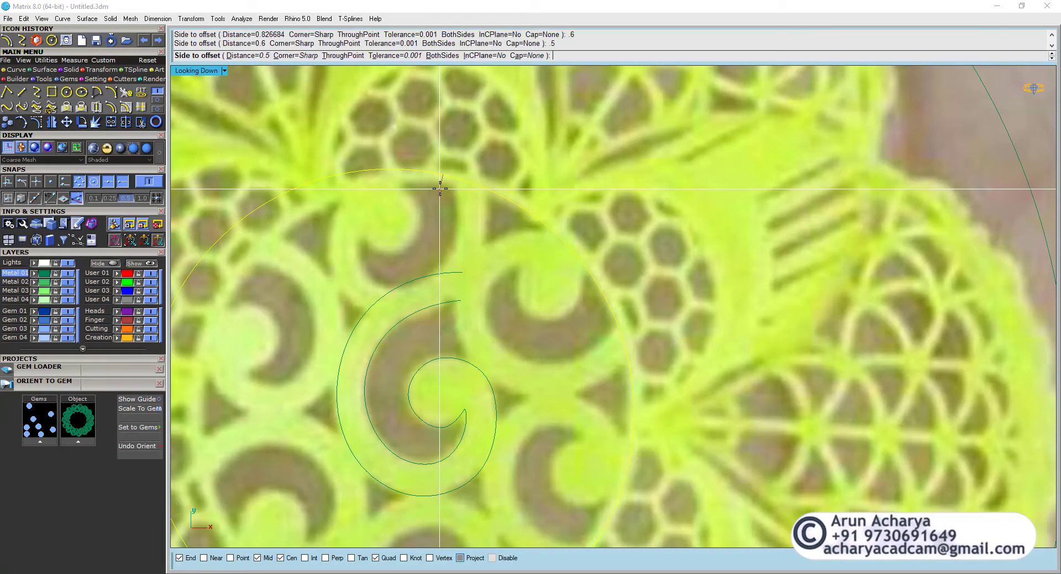
{"action": "left_click", "coordinate": [441, 192]}
{"action": "scroll", "coordinate": [442, 190], "scroll_direction": "down", "scroll_amount": 2}
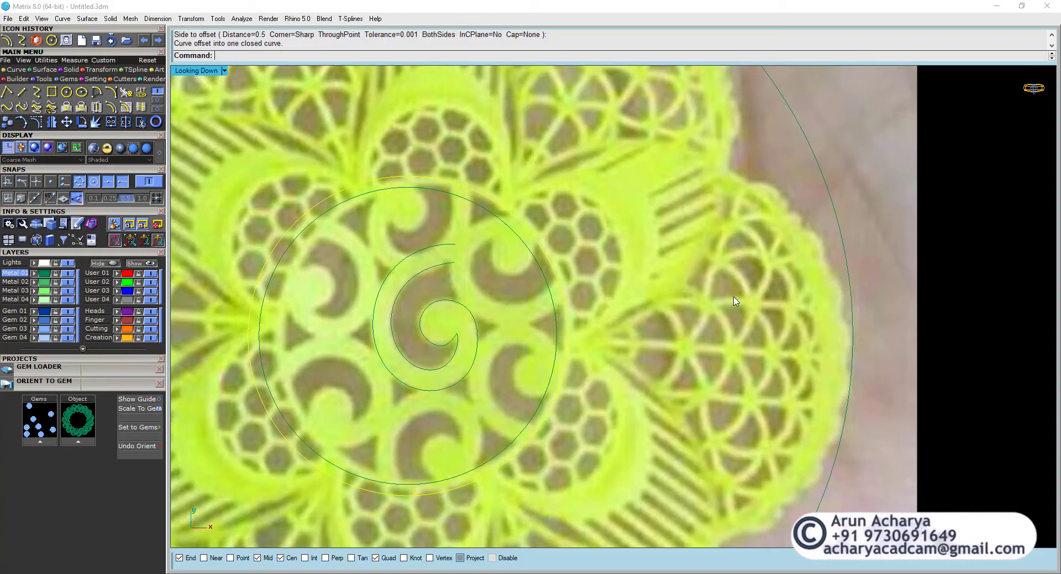
Examine how the two circles and the traced scroll curves fit the flower's centre and surrounding petals.
{"action": "scroll", "coordinate": [724, 298], "scroll_direction": "down", "scroll_amount": 2}
{"action": "scroll", "coordinate": [716, 298], "scroll_direction": "down", "scroll_amount": 2}
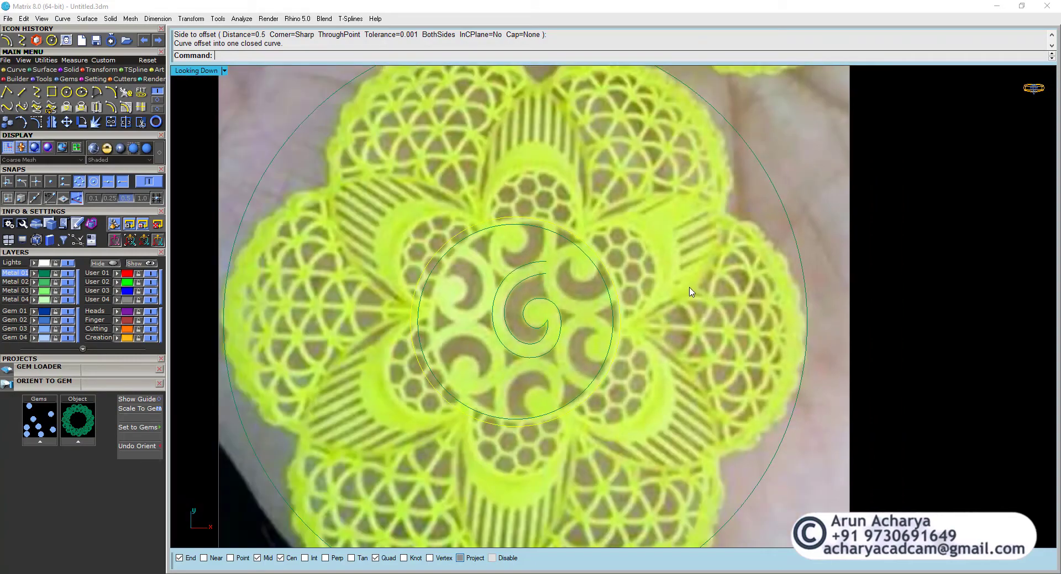
{"action": "key", "text": "Left"}
{"action": "key", "text": "Up"}
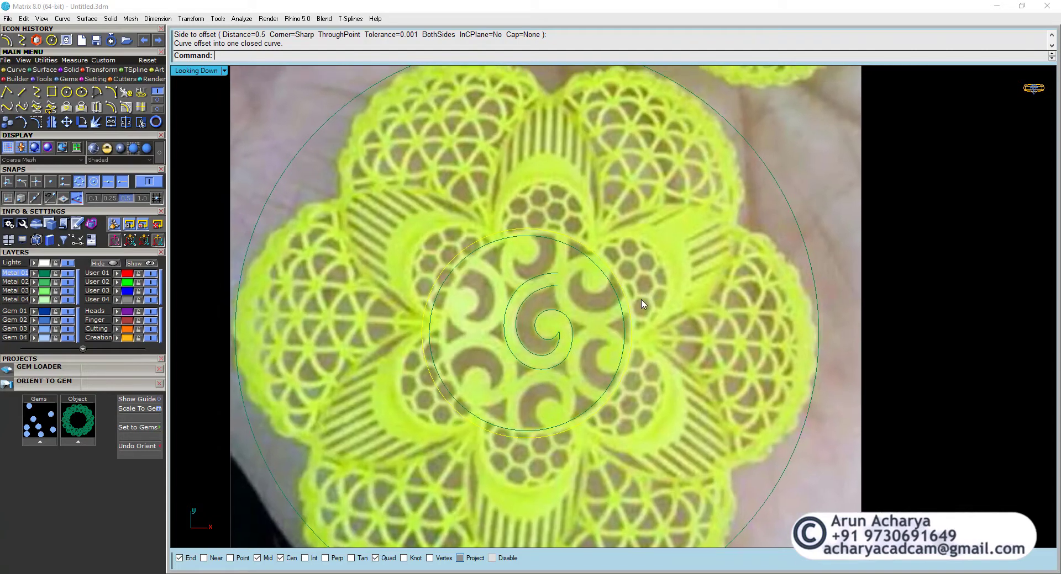
{"action": "key", "text": "Up"}
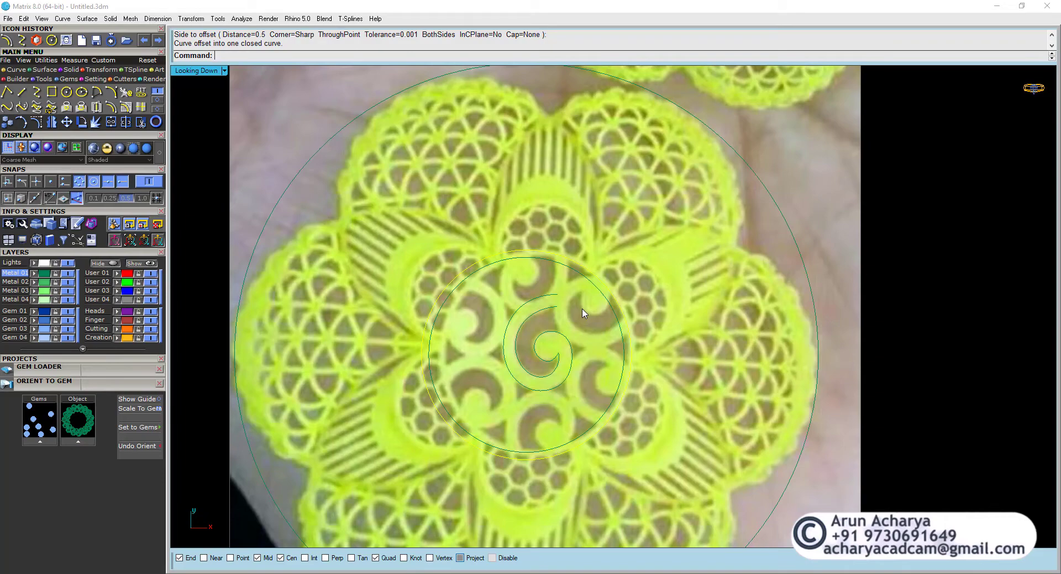
{"action": "scroll", "coordinate": [565, 317], "scroll_direction": "up", "scroll_amount": 1}
{"action": "left_click_drag", "start_coordinate": [564, 305], "coordinate": [547, 272]}
{"action": "scroll", "coordinate": [546, 317], "scroll_direction": "up", "scroll_amount": 3}
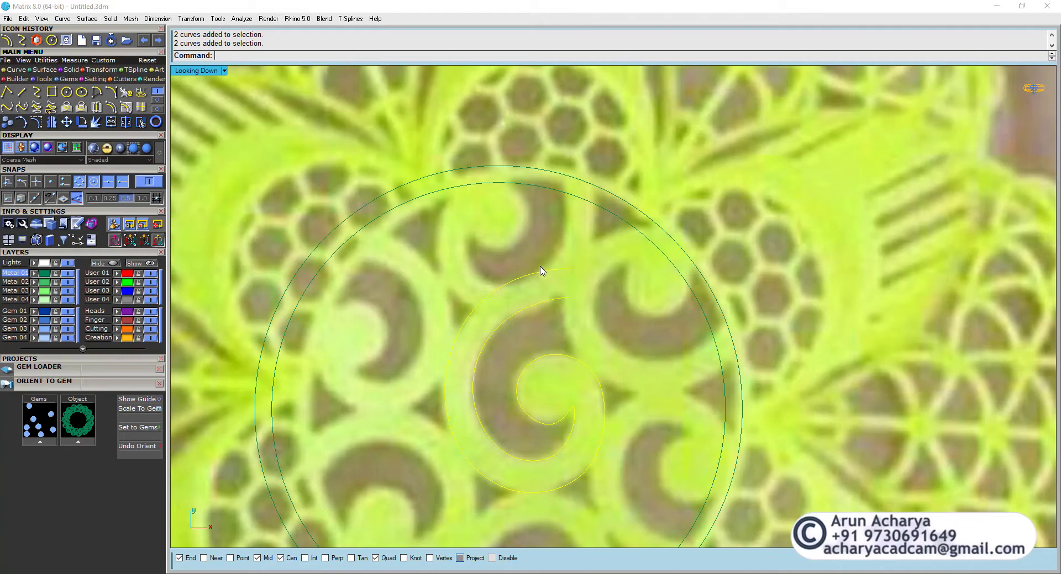
{"action": "scroll", "coordinate": [540, 319], "scroll_direction": "down", "scroll_amount": 3}
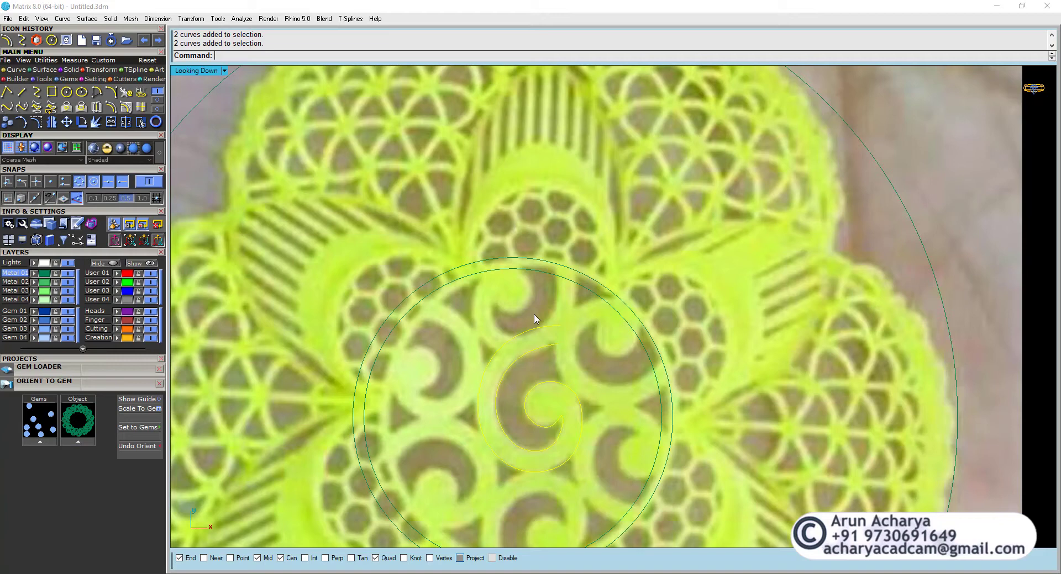
{"action": "right_click_drag", "start_coordinate": [534, 319], "coordinate": [529, 347]}
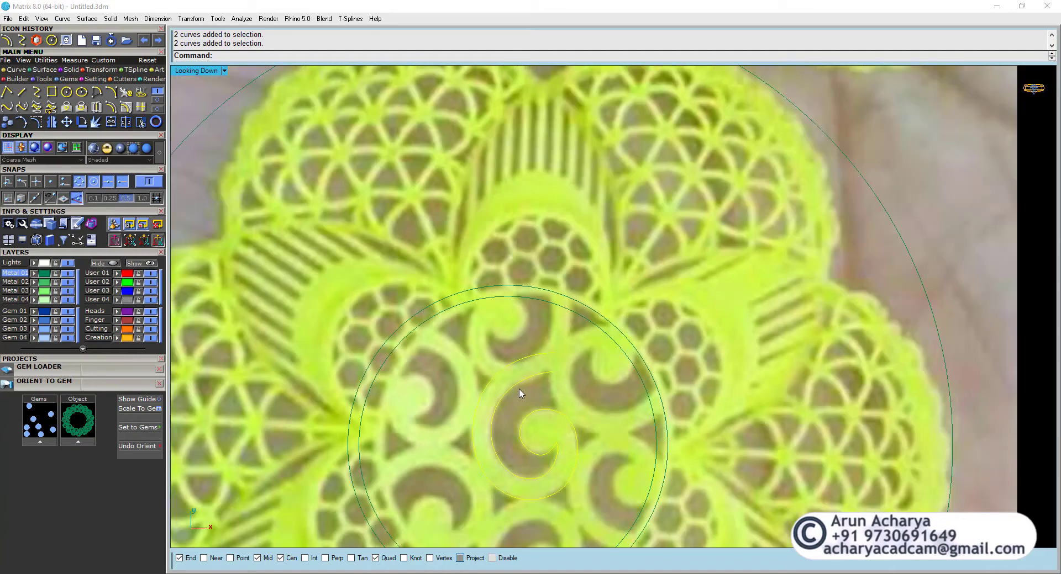
{"action": "key", "text": "Escape"}
{"action": "scroll", "coordinate": [556, 348], "scroll_direction": "up", "scroll_amount": 2}
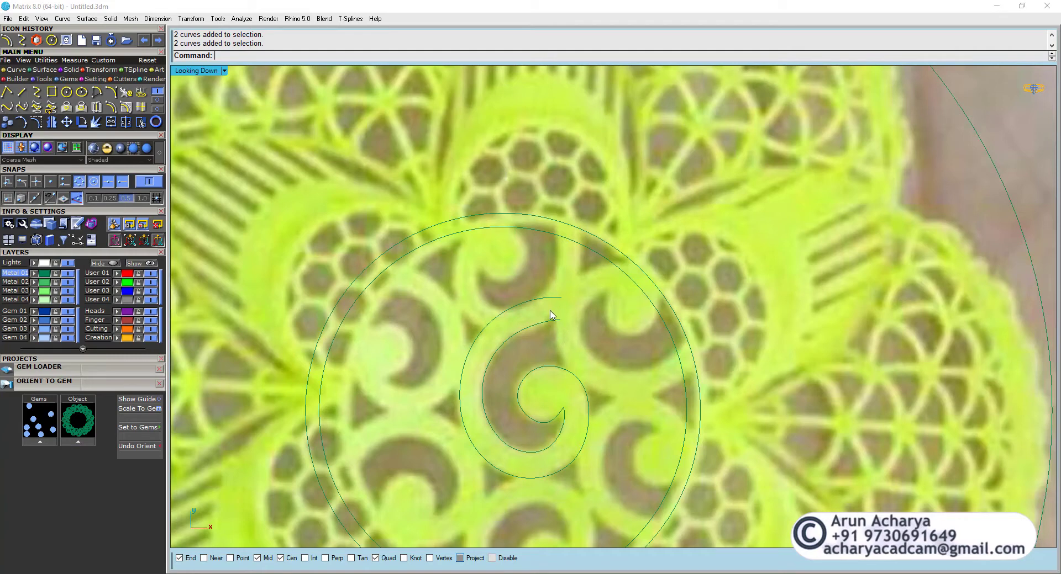
Examine how the two central scroll curves follow the reference photo, leaving them deselected.
{"action": "left_click", "coordinate": [583, 448]}
{"action": "scroll", "coordinate": [579, 406], "scroll_direction": "up", "scroll_amount": 2}
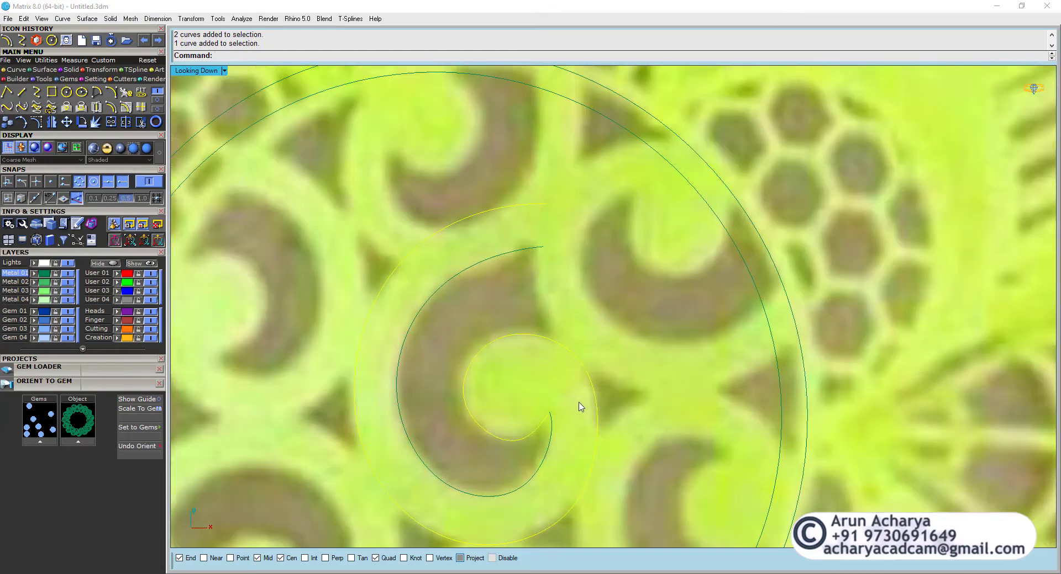
{"action": "scroll", "coordinate": [573, 411], "scroll_direction": "down", "scroll_amount": 2}
{"action": "scroll", "coordinate": [569, 409], "scroll_direction": "down", "scroll_amount": 2}
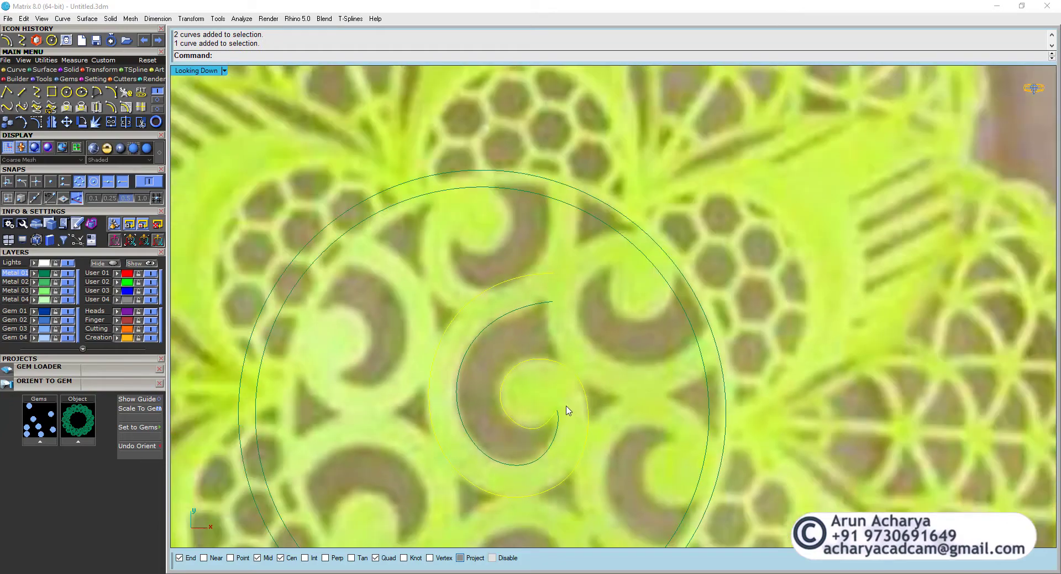
{"action": "left_click", "coordinate": [575, 349]}
{"action": "left_click_drag", "start_coordinate": [548, 333], "coordinate": [477, 263]}
{"action": "scroll", "coordinate": [492, 297], "scroll_direction": "down", "scroll_amount": 2}
{"action": "right_click_drag", "start_coordinate": [492, 298], "coordinate": [489, 310]}
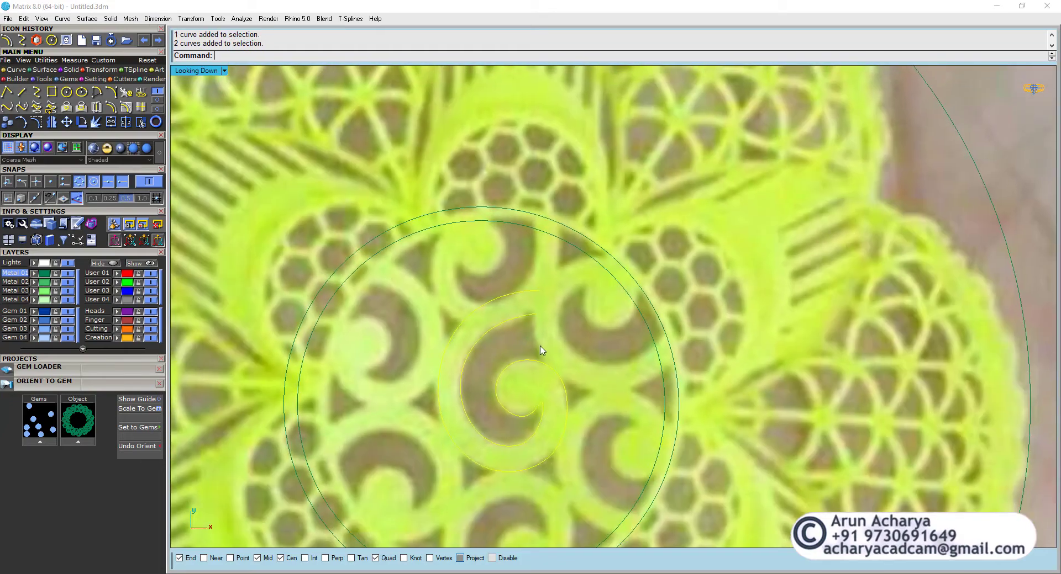
{"action": "left_click", "coordinate": [534, 343]}
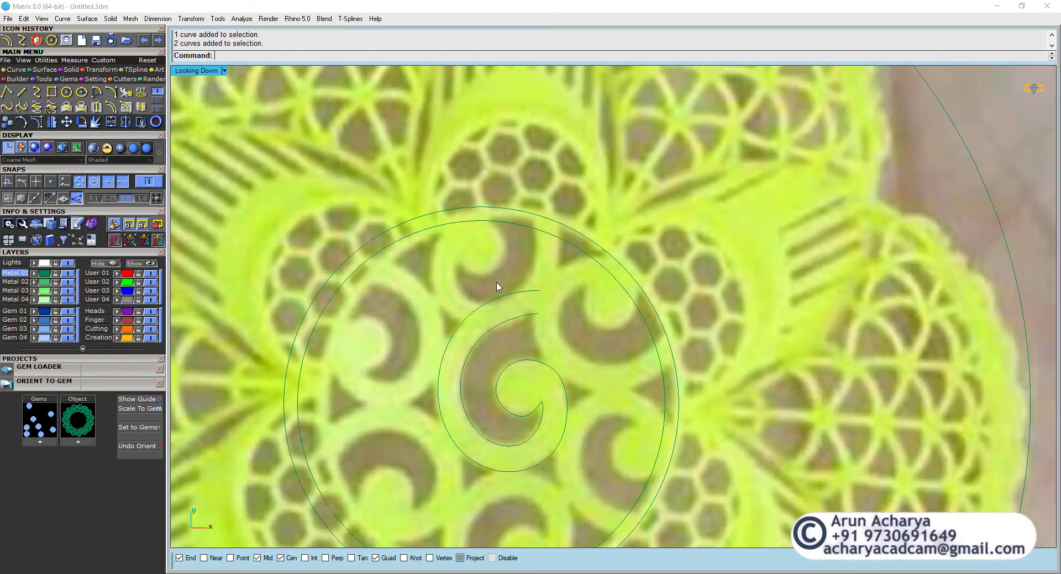
Draw a circle around the small scroll motif at the upper left of the central pattern and offset it inward.
{"action": "left_click", "coordinate": [66, 91]}
{"action": "left_click", "coordinate": [373, 336]}
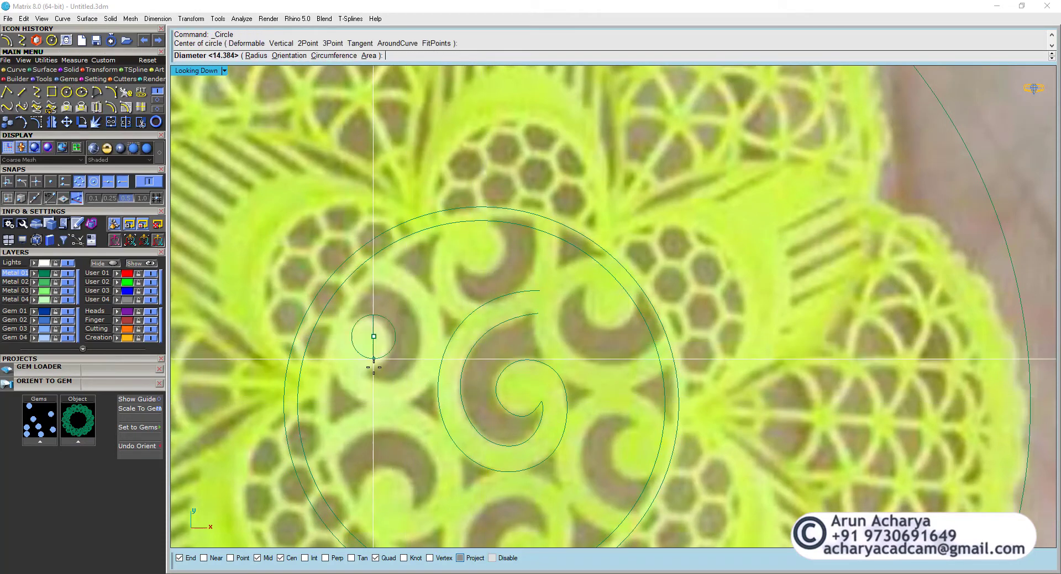
{"action": "left_click", "coordinate": [369, 410]}
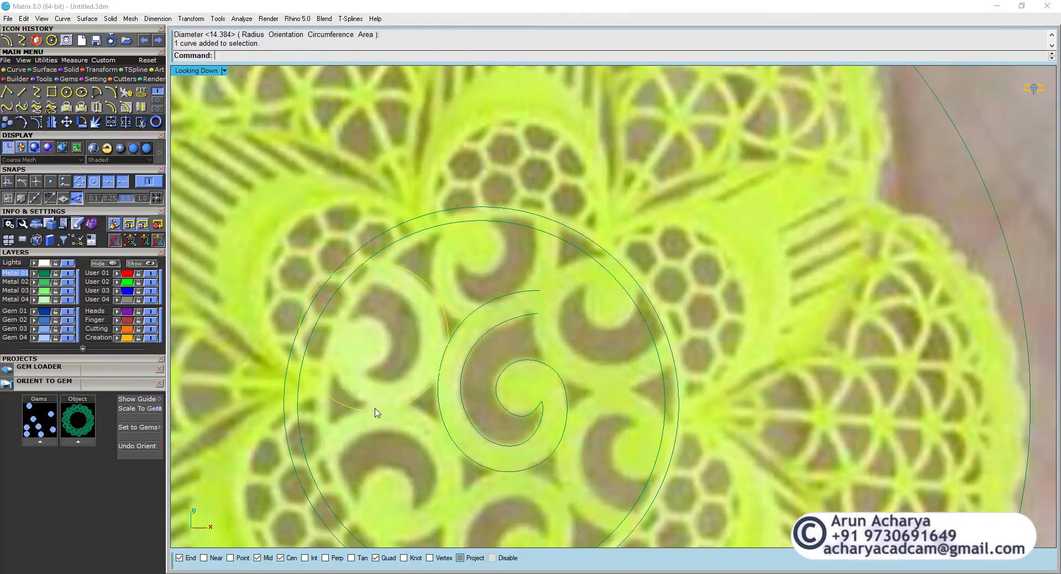
{"action": "left_click", "coordinate": [96, 106]}
{"action": "left_click", "coordinate": [428, 310]}
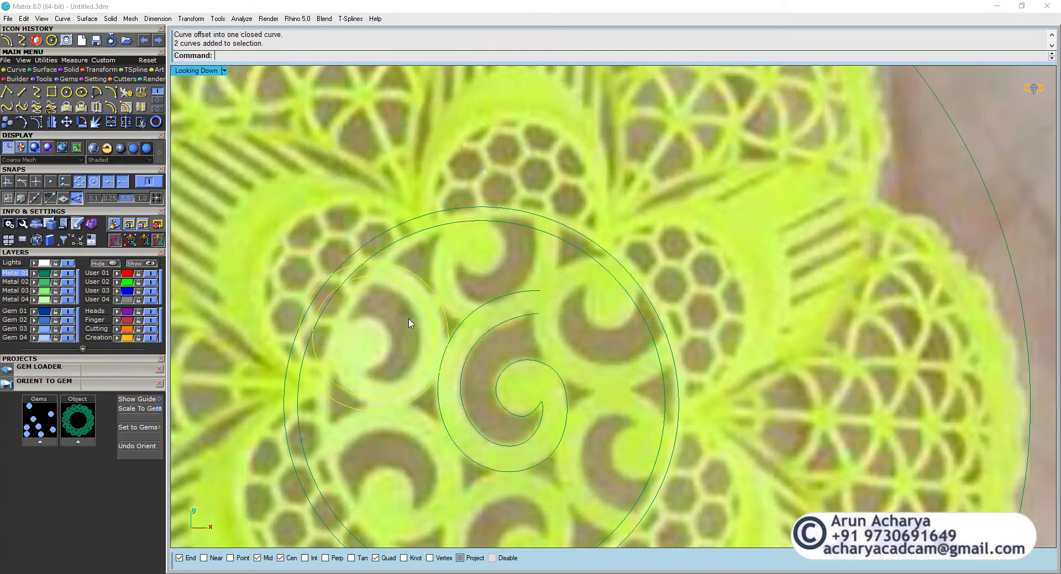
Polar-array the two small circles about the central ring's centre with 6 items over 360 degrees.
{"action": "left_click", "coordinate": [105, 70]}
{"action": "left_click", "coordinate": [127, 94]}
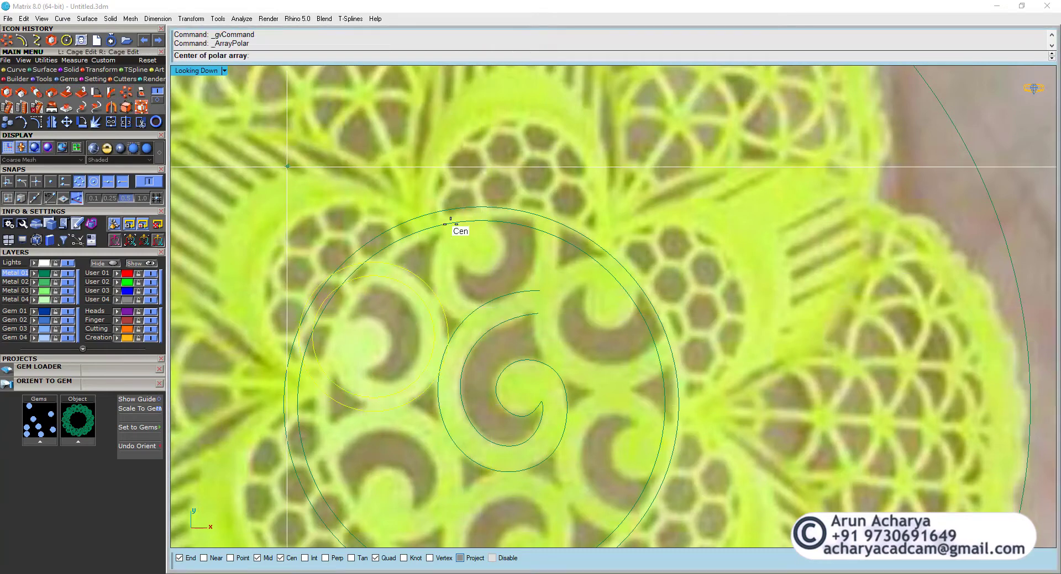
{"action": "left_click", "coordinate": [454, 227]}
{"action": "key", "text": "Return"}
{"action": "key", "text": "Return"}
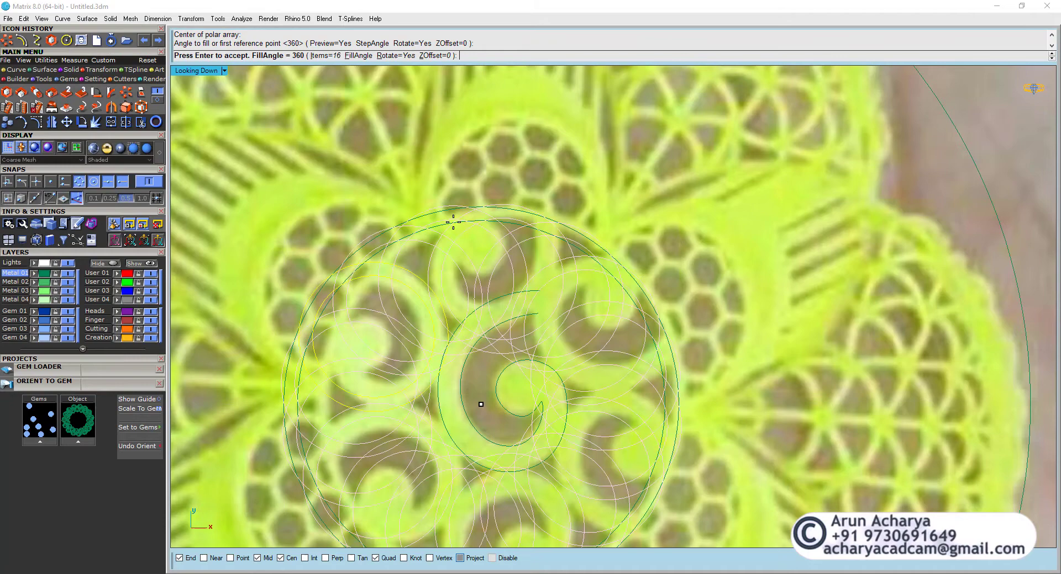
{"action": "left_click", "coordinate": [324, 56]}
{"action": "type", "text": "6"}
{"action": "key", "text": "Return"}
{"action": "key", "text": "Return"}
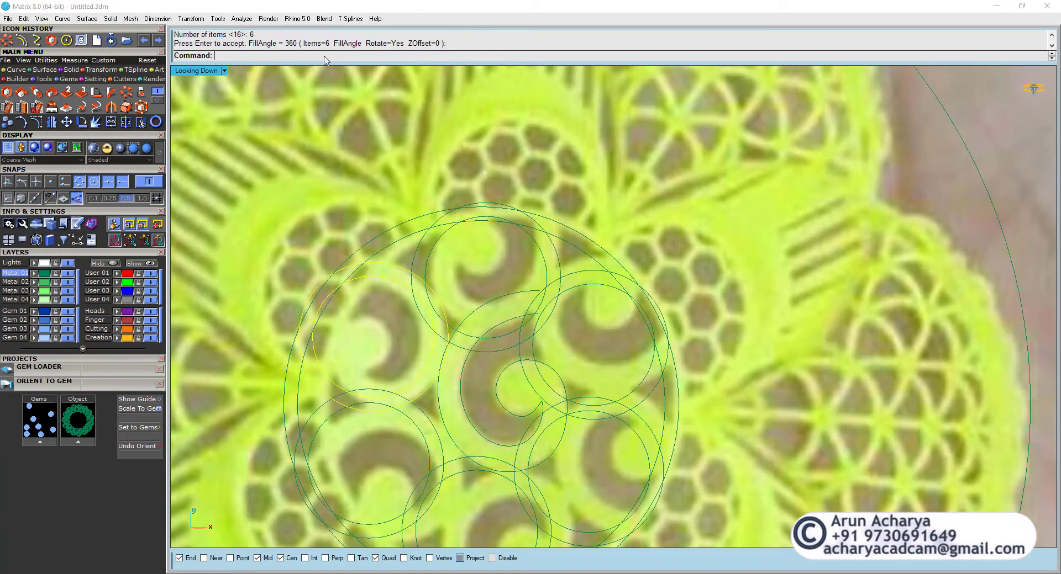
{"action": "scroll", "coordinate": [390, 198], "scroll_direction": "down", "scroll_amount": 1}
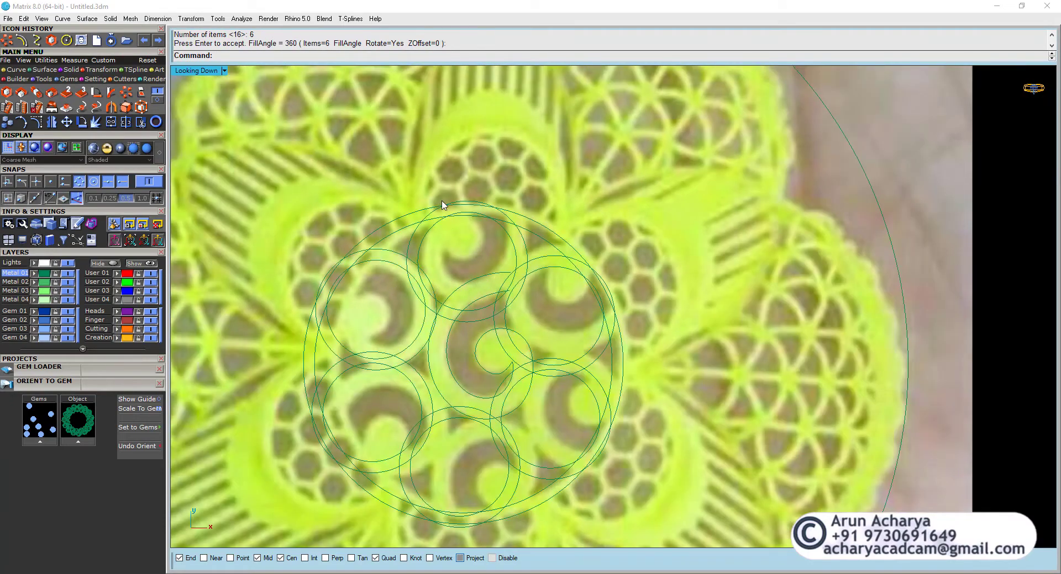
{"action": "scroll", "coordinate": [446, 207], "scroll_direction": "down", "scroll_amount": 1}
{"action": "left_click", "coordinate": [402, 218]}
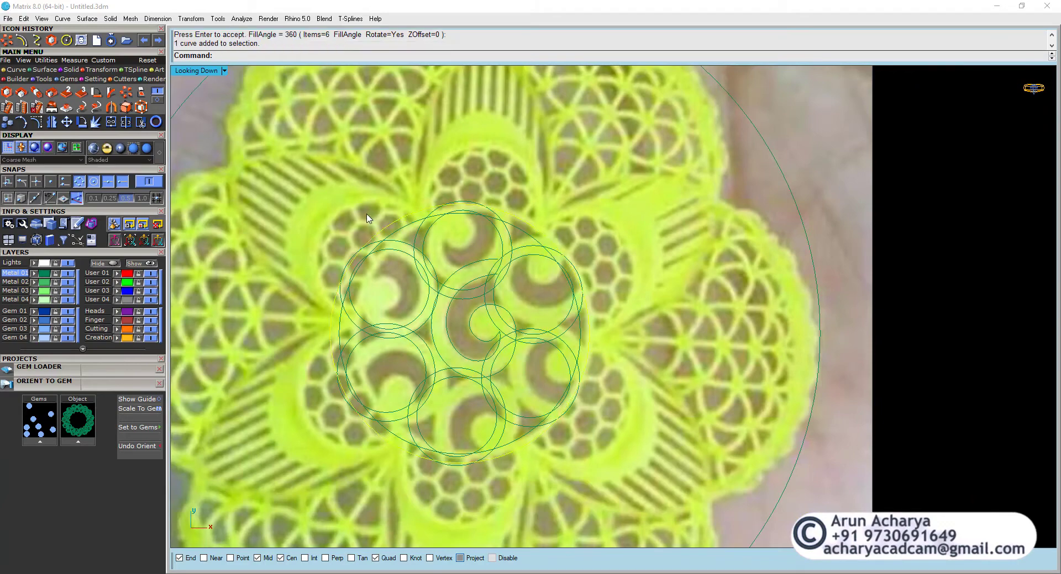
{"action": "scroll", "coordinate": [484, 239], "scroll_direction": "down", "scroll_amount": 2}
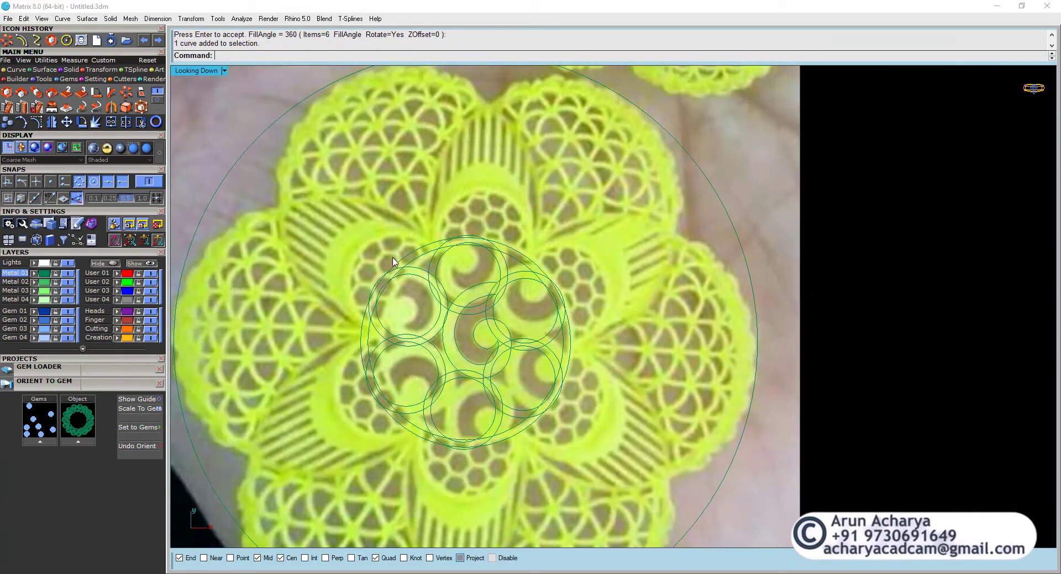
{"action": "left_click_drag", "start_coordinate": [337, 217], "coordinate": [646, 494]}
{"action": "left_click", "coordinate": [609, 392]}
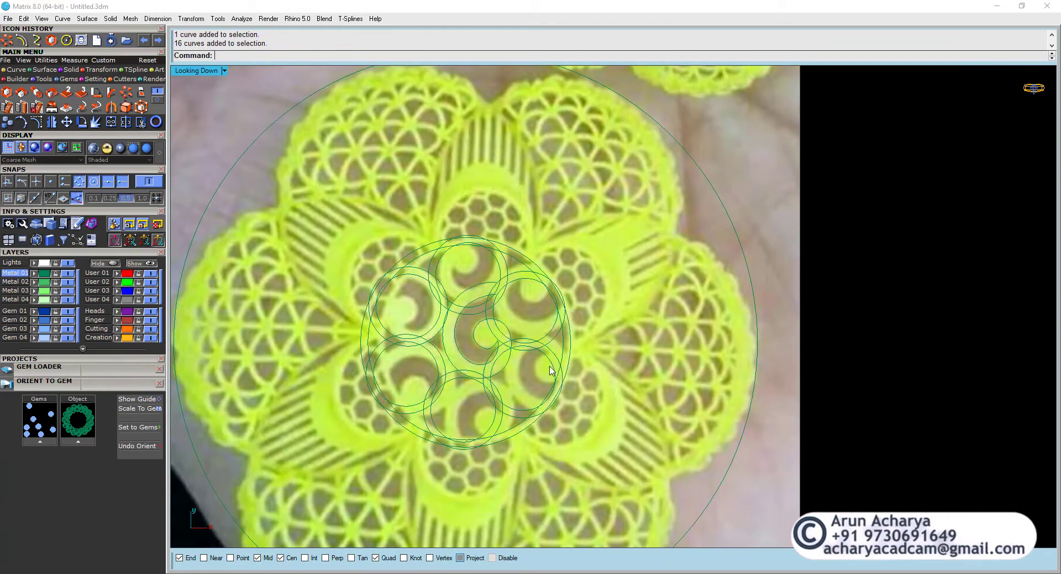
Create a sphere centred at 0,0,0 that reaches out to the large circle around the flower.
{"action": "left_click", "coordinate": [68, 70]}
{"action": "left_click", "coordinate": [50, 109]}
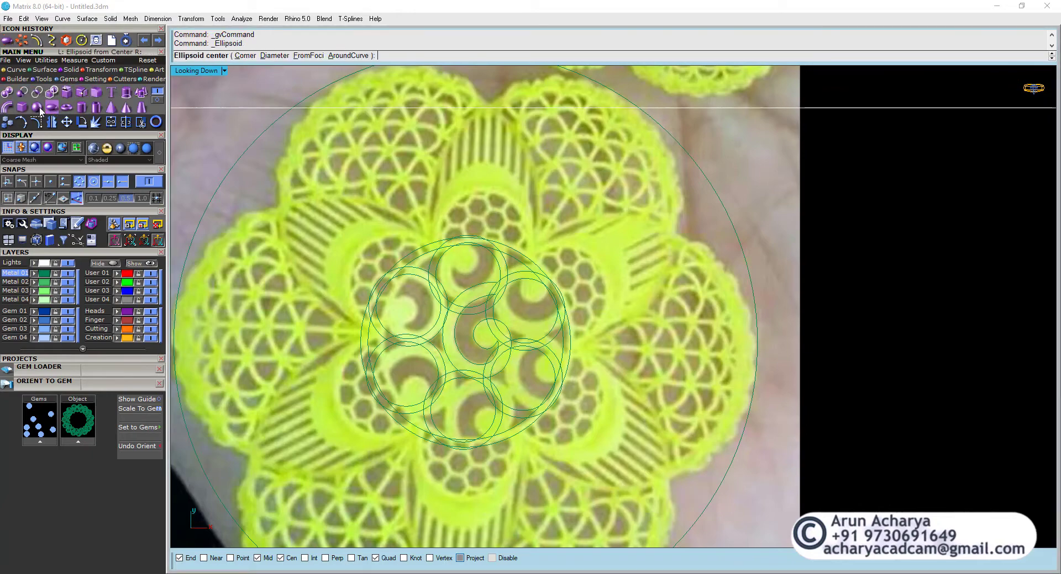
{"action": "left_click", "coordinate": [36, 107]}
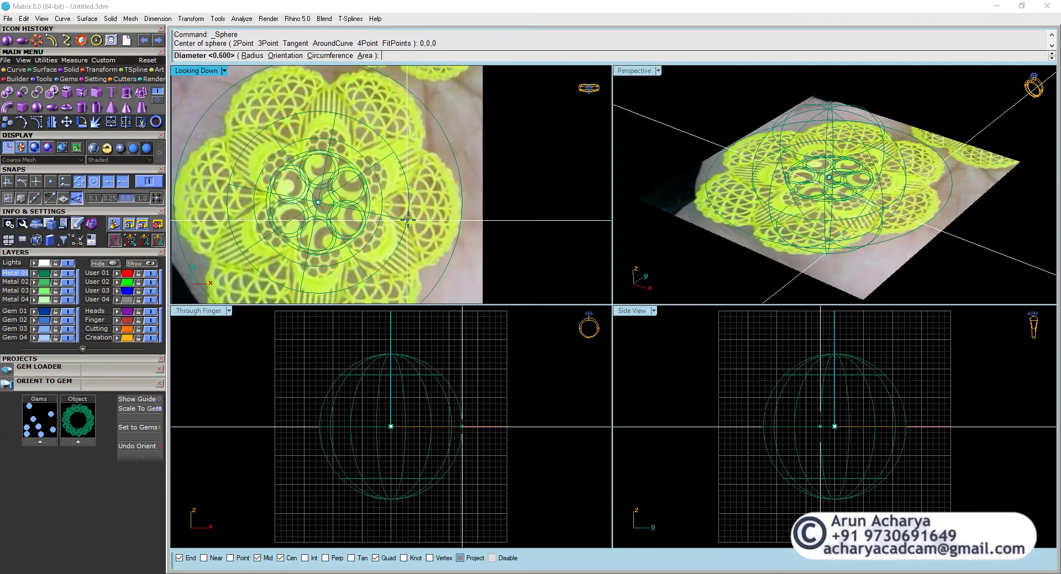
{"action": "left_click", "coordinate": [407, 219]}
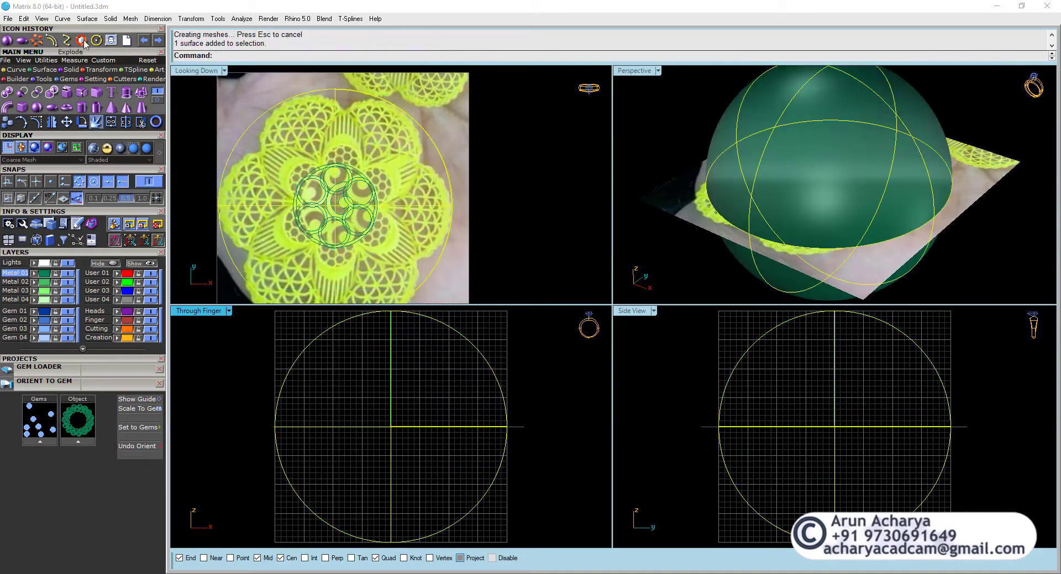
Flatten the sphere vertically into a shallow dome with a one-directional scale from origin 0,0,0.
{"action": "left_click", "coordinate": [101, 70]}
{"action": "left_click", "coordinate": [37, 94]}
{"action": "type", "text": "0,0,0"}
{"action": "key", "text": "Return"}
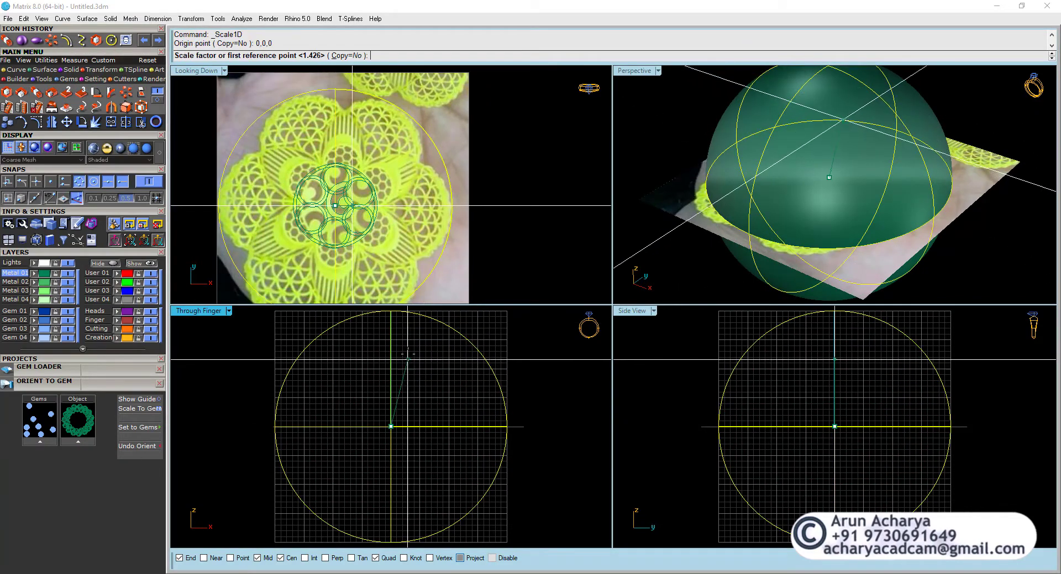
{"action": "left_click", "coordinate": [390, 350]}
{"action": "left_click", "coordinate": [409, 406]}
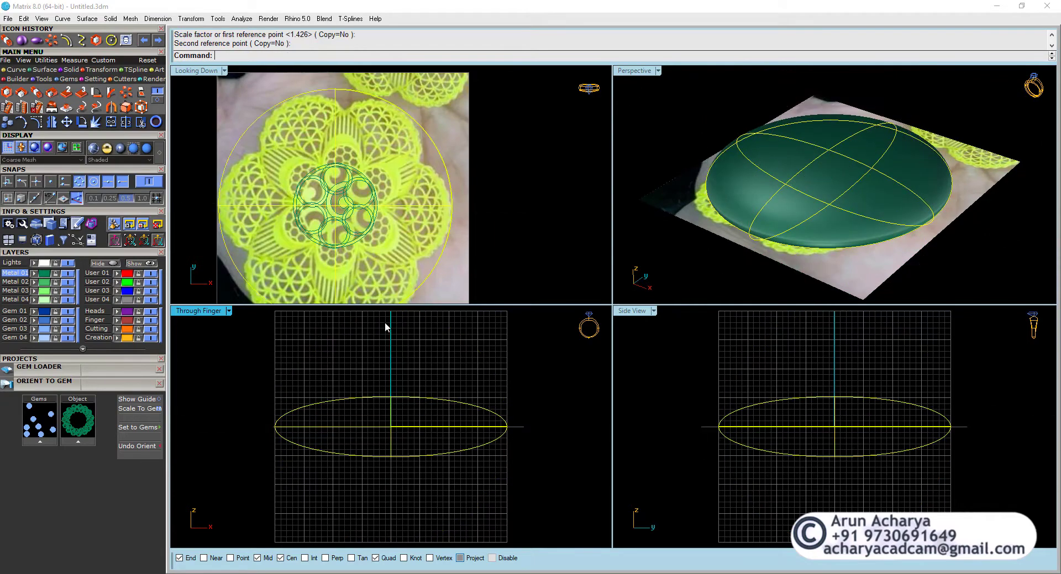
Show the flattened sphere in wireframe and select all the circles and scroll curves of the flower's centre.
{"action": "double_click", "coordinate": [196, 68]}
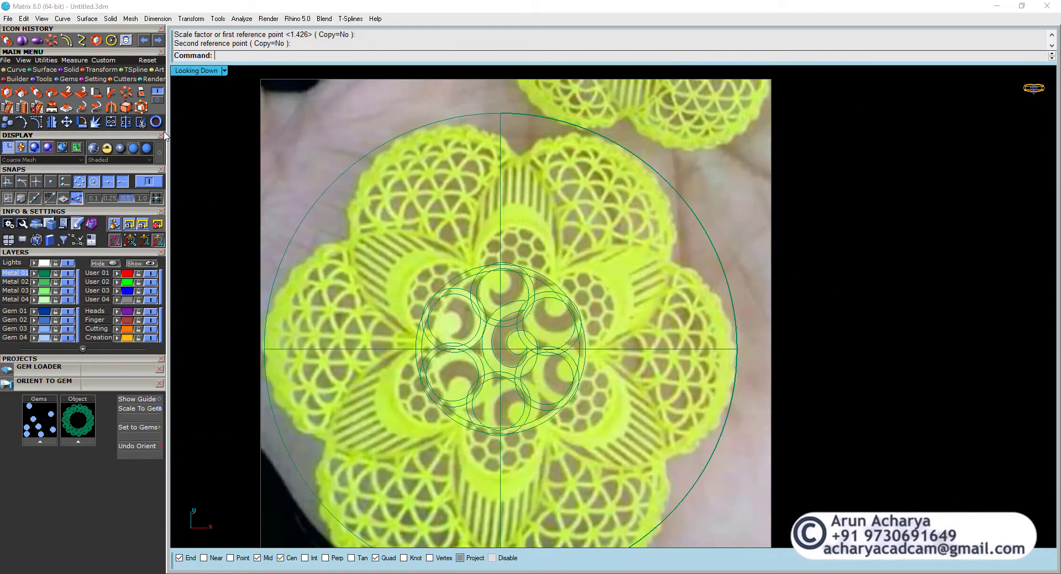
{"action": "left_click", "coordinate": [160, 150]}
{"action": "left_click", "coordinate": [159, 150]}
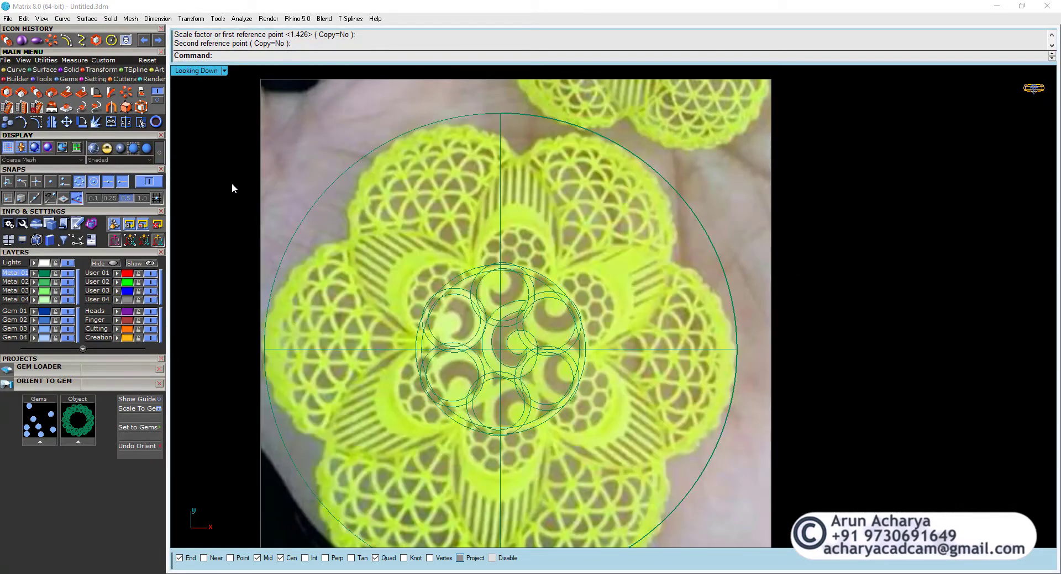
{"action": "left_click_drag", "start_coordinate": [231, 183], "coordinate": [672, 474]}
{"action": "scroll", "coordinate": [535, 350], "scroll_direction": "up", "scroll_amount": 5}
{"action": "scroll", "coordinate": [534, 349], "scroll_direction": "down", "scroll_amount": 3}
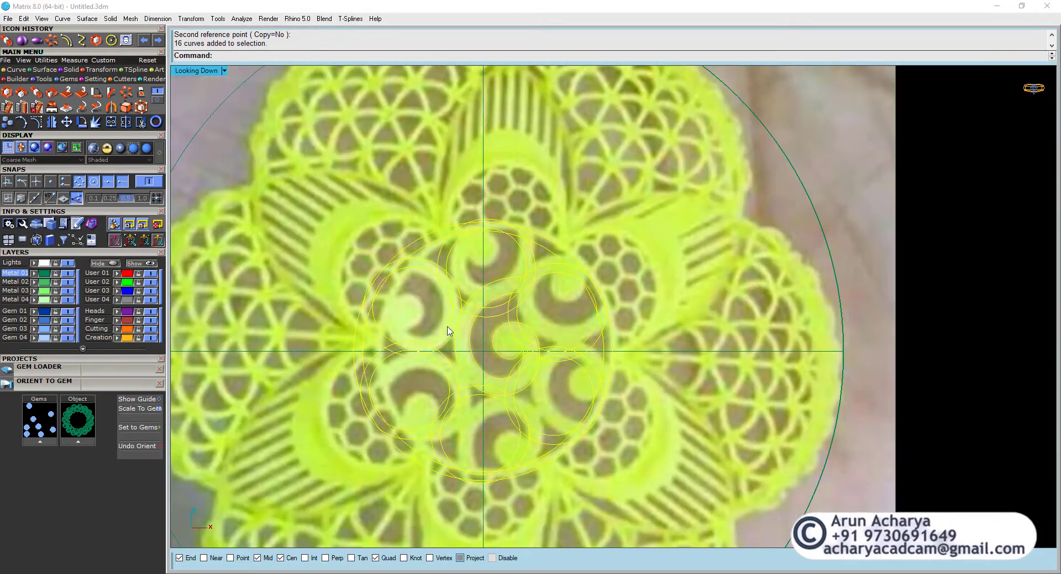
{"action": "right_click_drag", "start_coordinate": [437, 277], "coordinate": [462, 255]}
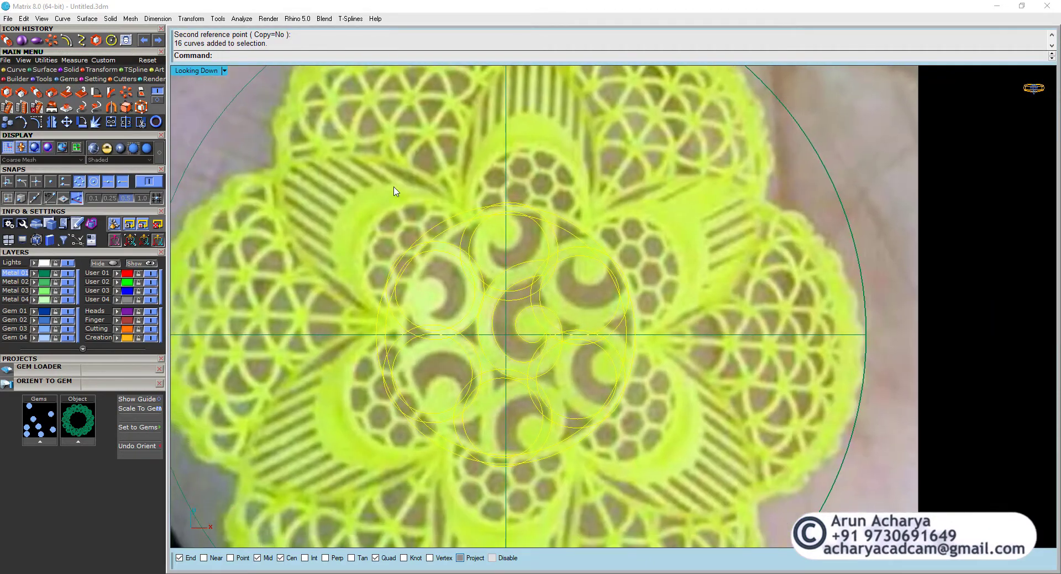
{"action": "left_click", "coordinate": [393, 192]}
{"action": "scroll", "coordinate": [395, 231], "scroll_direction": "down", "scroll_amount": 8}
{"action": "left_click_drag", "start_coordinate": [229, 182], "coordinate": [575, 404]}
{"action": "scroll", "coordinate": [497, 311], "scroll_direction": "up", "scroll_amount": 5}
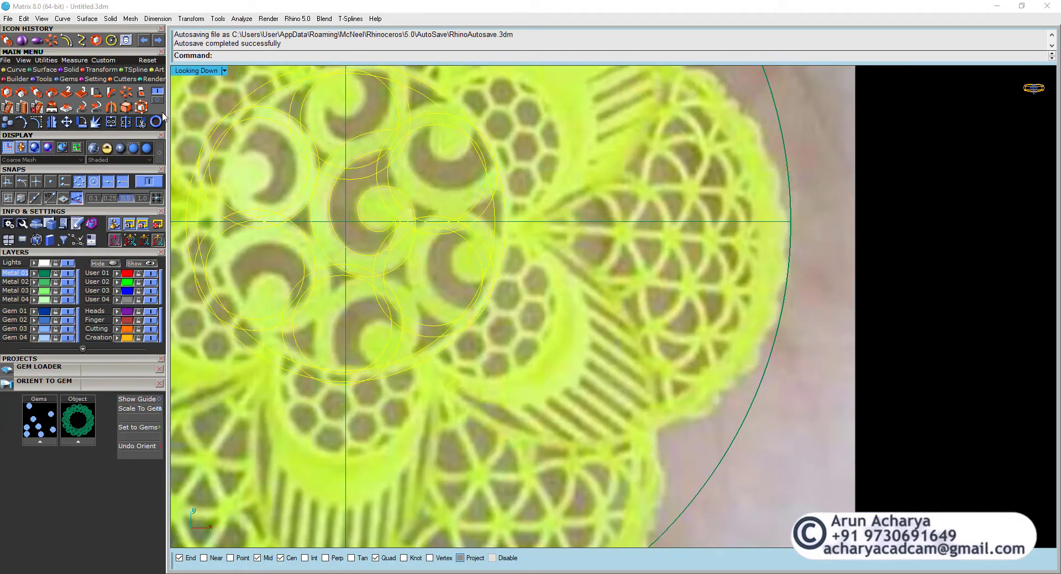
Examine in perspective how the flattened sphere's dome lies over the flower photo and the central curves.
{"action": "double_click", "coordinate": [208, 72]}
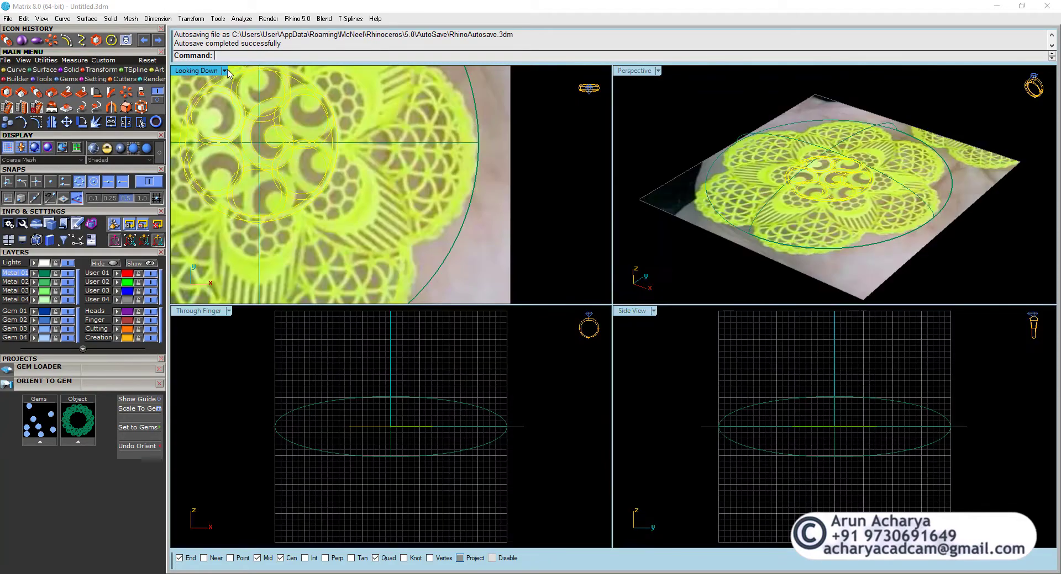
{"action": "double_click", "coordinate": [640, 73]}
{"action": "scroll", "coordinate": [538, 312], "scroll_direction": "down", "scroll_amount": 3}
{"action": "right_click_drag", "start_coordinate": [538, 311], "coordinate": [583, 269]}
{"action": "left_click_drag", "start_coordinate": [602, 251], "coordinate": [589, 277]}
{"action": "right_click_drag", "start_coordinate": [588, 276], "coordinate": [536, 301]}
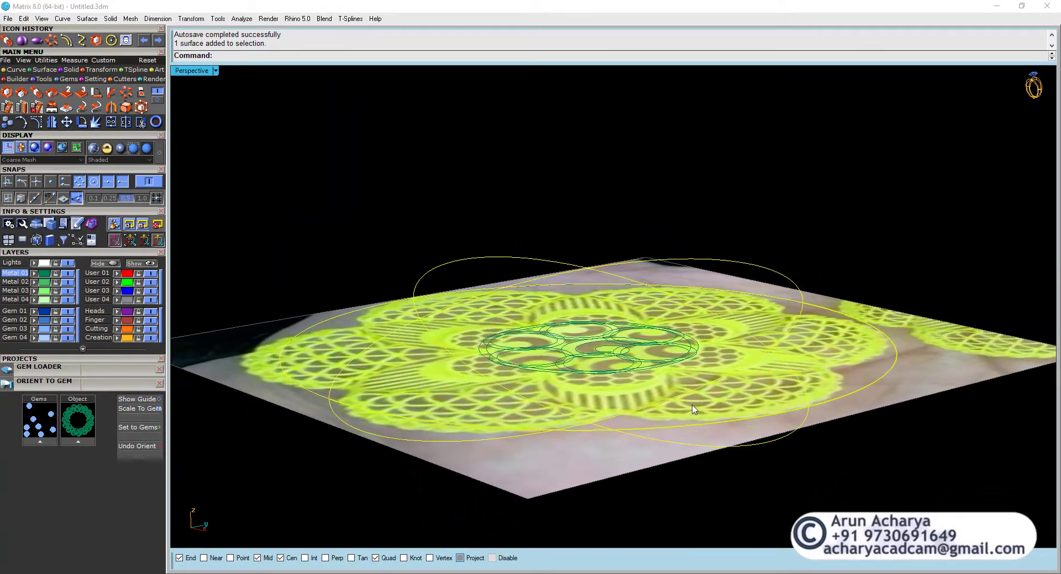
{"action": "right_click_drag", "start_coordinate": [555, 254], "coordinate": [588, 284]}
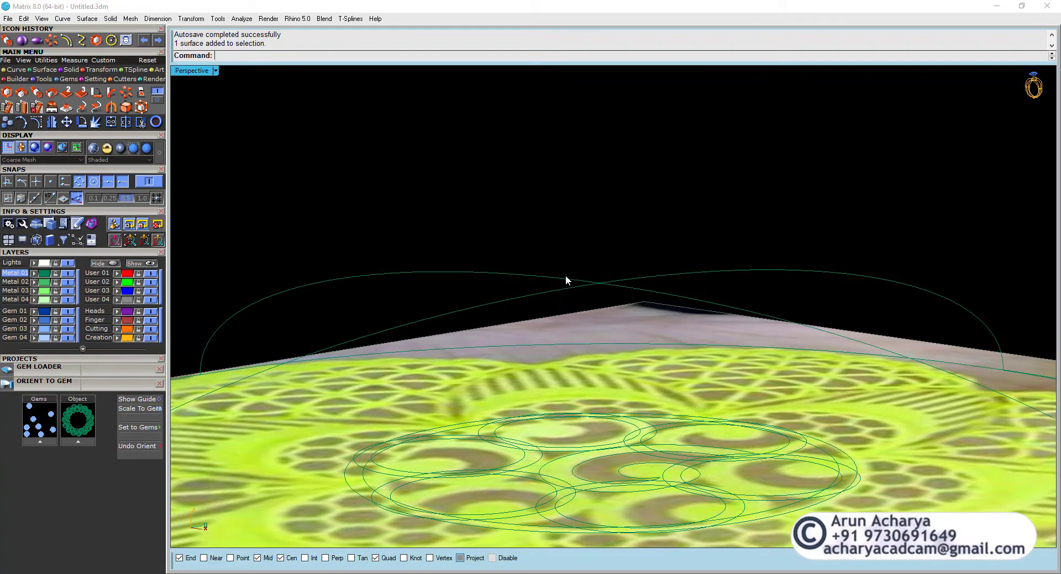
{"action": "right_click_drag", "start_coordinate": [575, 236], "coordinate": [505, 234]}
{"action": "left_click", "coordinate": [569, 252]}
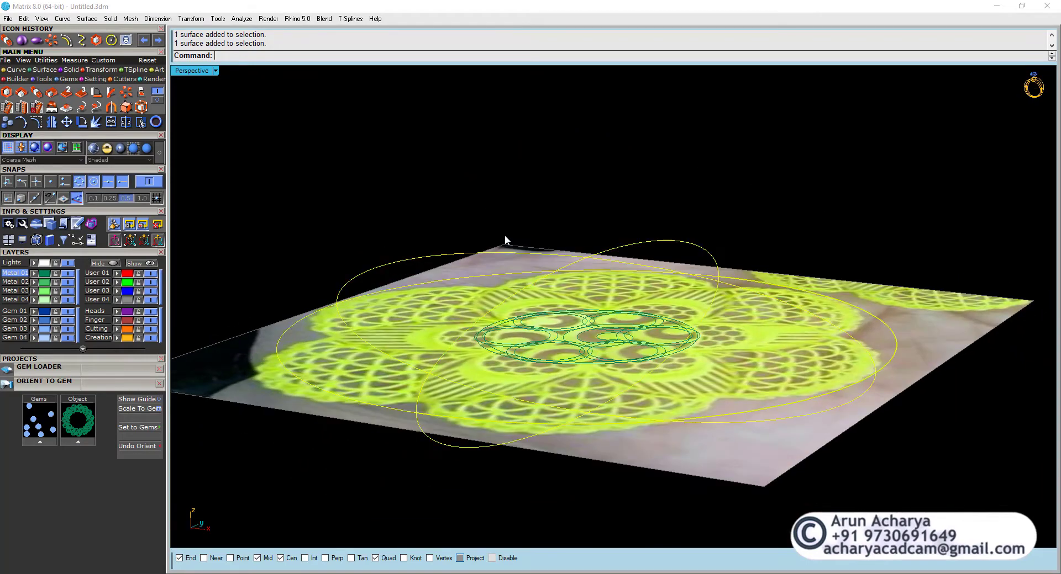
{"action": "left_click", "coordinate": [505, 237]}
Select the circle and scroll curves of the flower's centre in the top view.
{"action": "double_click", "coordinate": [194, 72]}
{"action": "double_click", "coordinate": [193, 72]}
{"action": "scroll", "coordinate": [326, 172], "scroll_direction": "down", "scroll_amount": 6}
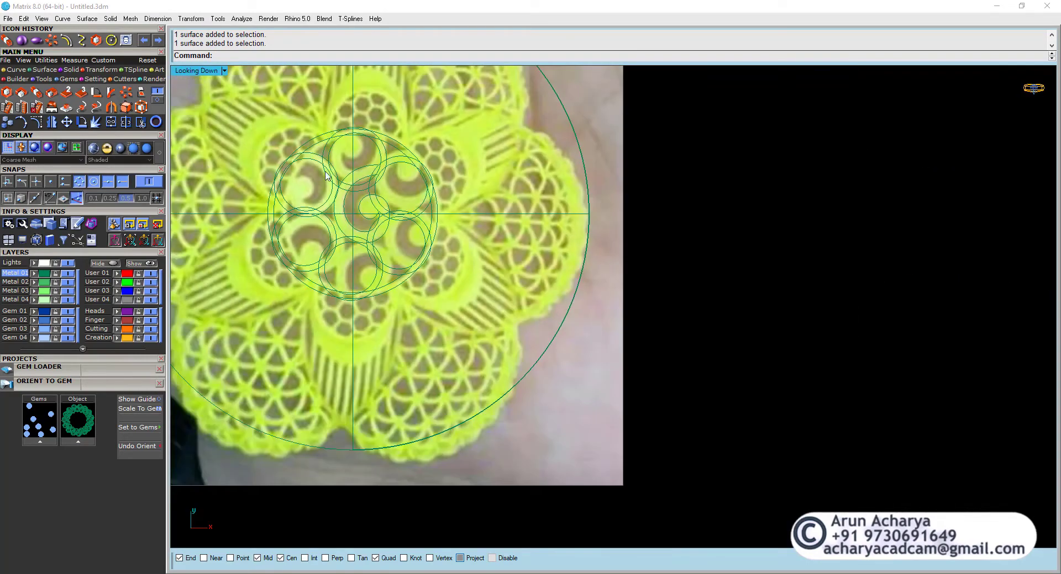
{"action": "right_click_drag", "start_coordinate": [325, 172], "coordinate": [451, 217]}
{"action": "scroll", "coordinate": [451, 219], "scroll_direction": "down", "scroll_amount": 4}
{"action": "left_click_drag", "start_coordinate": [291, 169], "coordinate": [585, 309]}
{"action": "scroll", "coordinate": [508, 260], "scroll_direction": "up", "scroll_amount": 6}
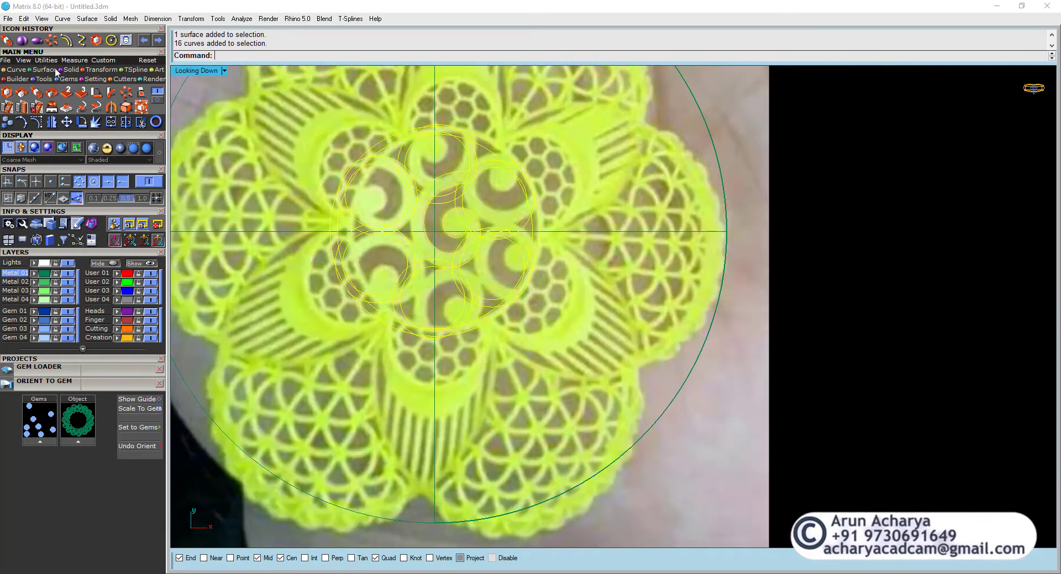
Try to extract the regions inside the surrounding circles and the central scroll with Curve Boolean.
{"action": "left_click", "coordinate": [18, 70]}
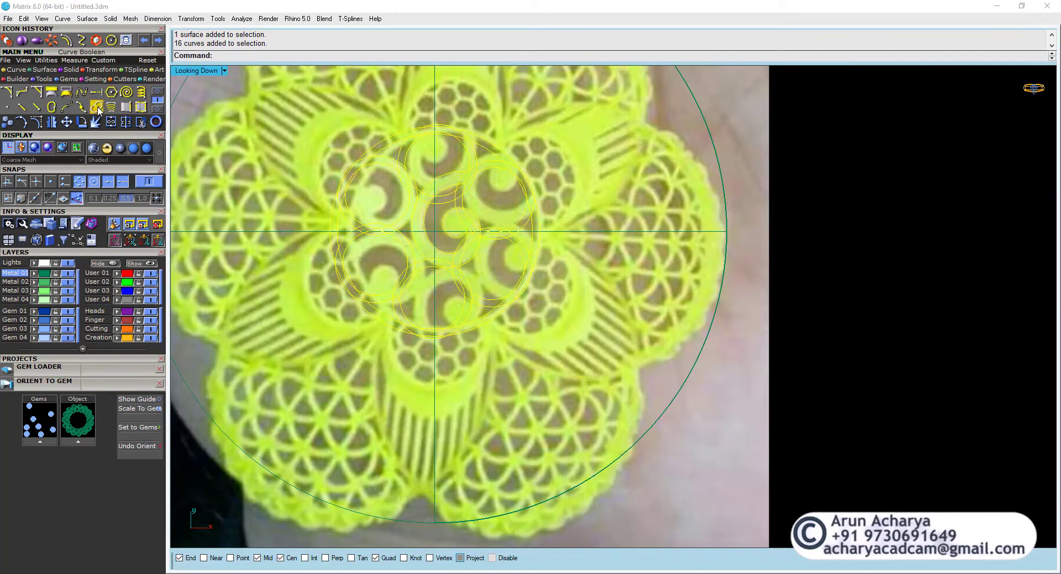
{"action": "left_click", "coordinate": [97, 109]}
{"action": "scroll", "coordinate": [512, 244], "scroll_direction": "up", "scroll_amount": 3}
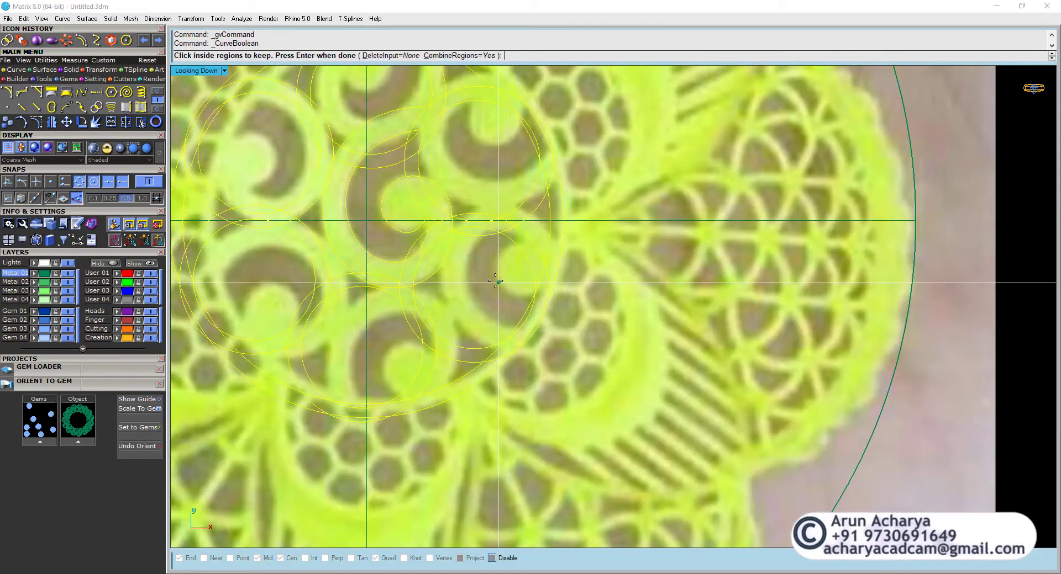
{"action": "left_click", "coordinate": [259, 285]}
{"action": "left_click", "coordinate": [381, 187]}
{"action": "left_click", "coordinate": [284, 177]}
{"action": "left_click", "coordinate": [387, 111]}
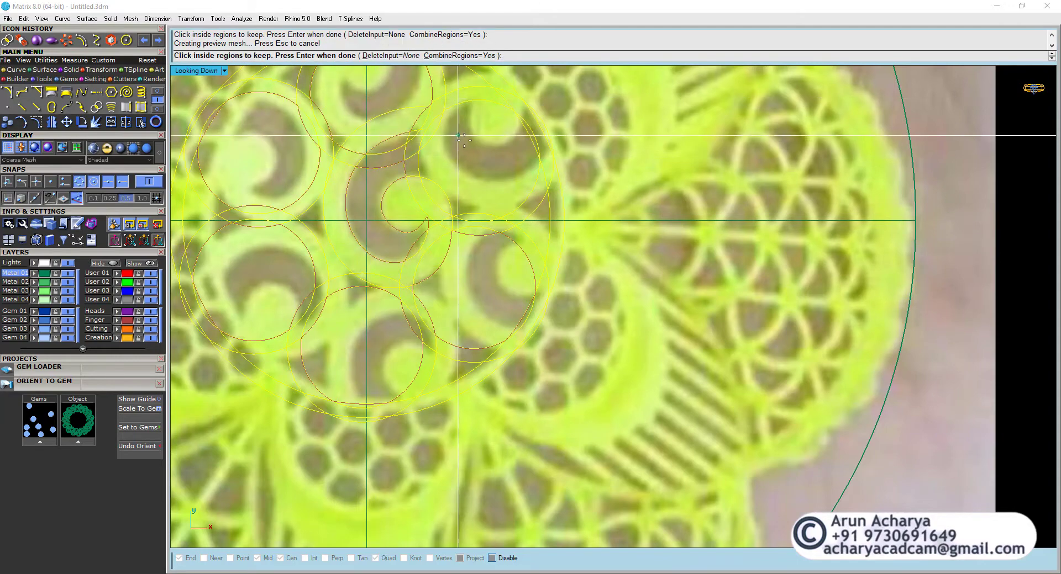
{"action": "scroll", "coordinate": [443, 237], "scroll_direction": "up", "scroll_amount": 2}
{"action": "scroll", "coordinate": [403, 240], "scroll_direction": "up", "scroll_amount": 2}
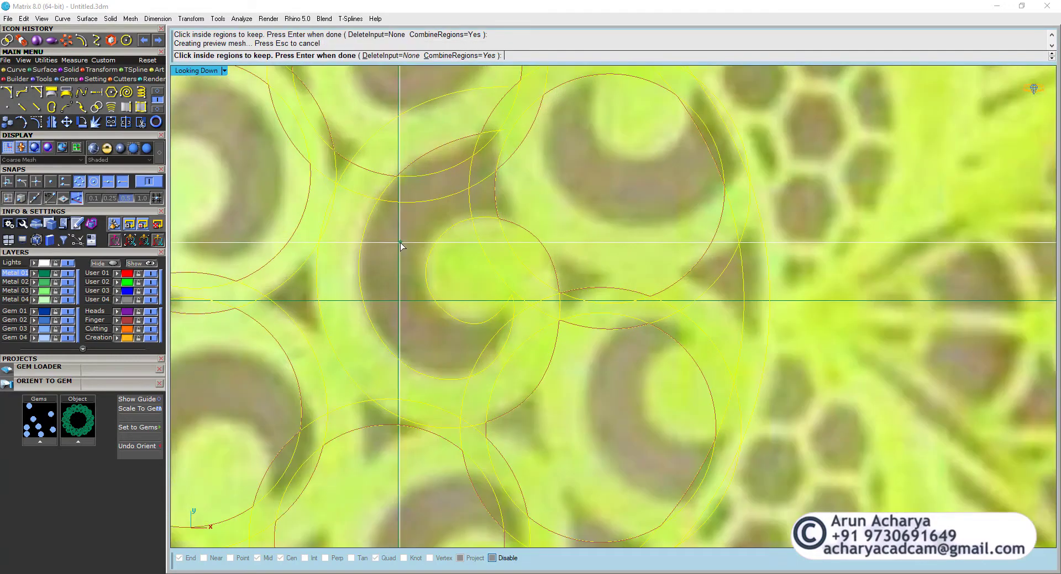
{"action": "scroll", "coordinate": [426, 293], "scroll_direction": "down", "scroll_amount": 6}
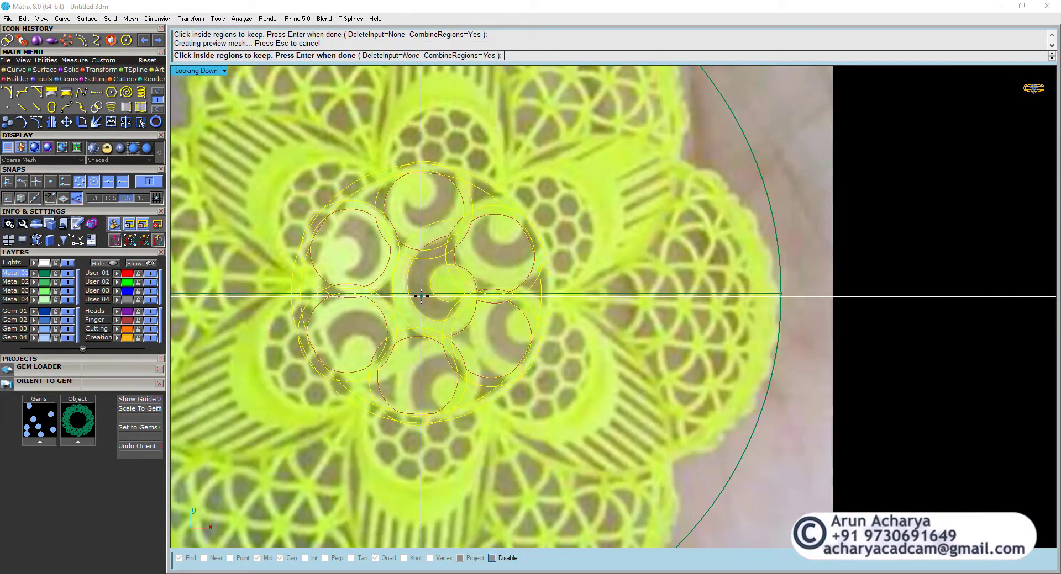
{"action": "scroll", "coordinate": [420, 296], "scroll_direction": "up", "scroll_amount": 3}
{"action": "scroll", "coordinate": [416, 306], "scroll_direction": "down", "scroll_amount": 5}
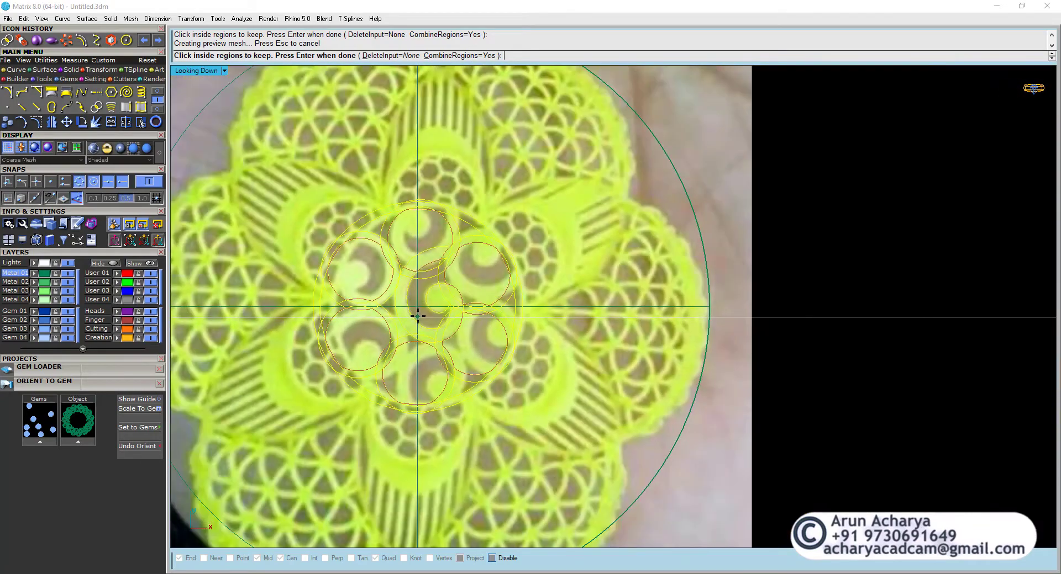
{"action": "key", "text": "Return"}
Unlock the flower photo surface with UnlockSelected and hide it.
{"action": "scroll", "coordinate": [435, 309], "scroll_direction": "down", "scroll_amount": 2}
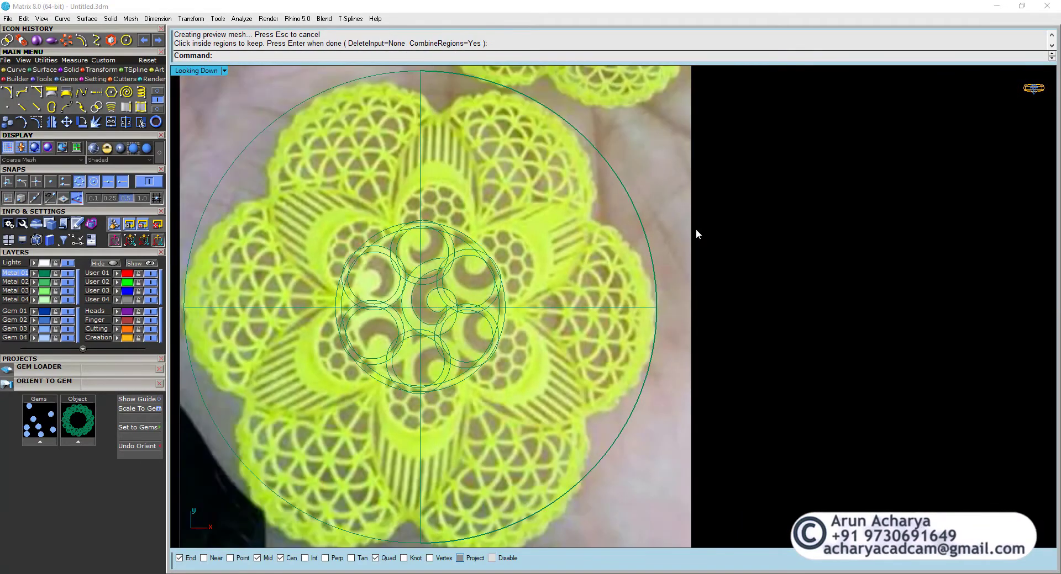
{"action": "type", "text": "UnlockSelected"}
{"action": "key", "text": "Return"}
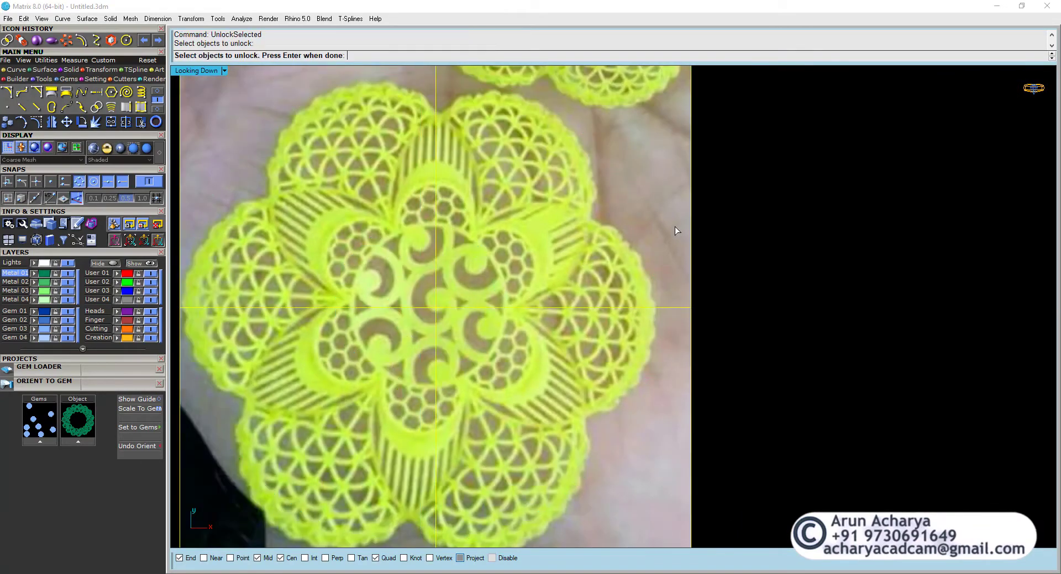
{"action": "left_click", "coordinate": [675, 228]}
{"action": "key", "text": "Return"}
{"action": "key", "text": "ctrl+h"}
Run Curve Boolean on the central circles and scrolls without their enclosing circle, picking the regions in and beside the left and lower circles.
{"action": "left_click_drag", "start_coordinate": [289, 193], "coordinate": [491, 371]}
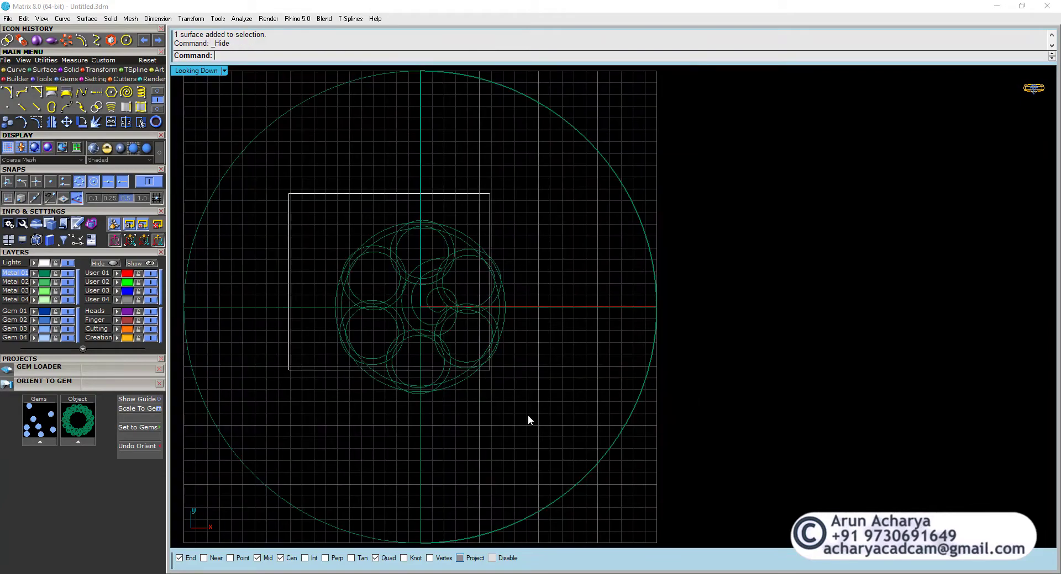
{"action": "scroll", "coordinate": [407, 294], "scroll_direction": "up", "scroll_amount": 2}
{"action": "left_click", "coordinate": [373, 198], "text": "ctrl"}
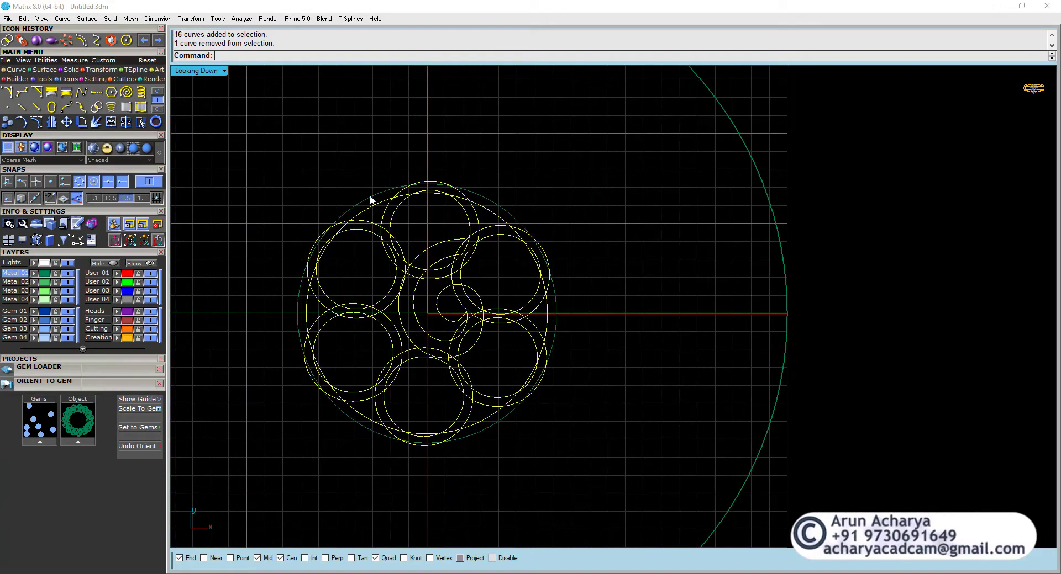
{"action": "left_click", "coordinate": [97, 107]}
{"action": "scroll", "coordinate": [352, 327], "scroll_direction": "up", "scroll_amount": 3}
{"action": "left_click", "coordinate": [352, 327]}
{"action": "right_click_drag", "start_coordinate": [351, 327], "coordinate": [421, 181]}
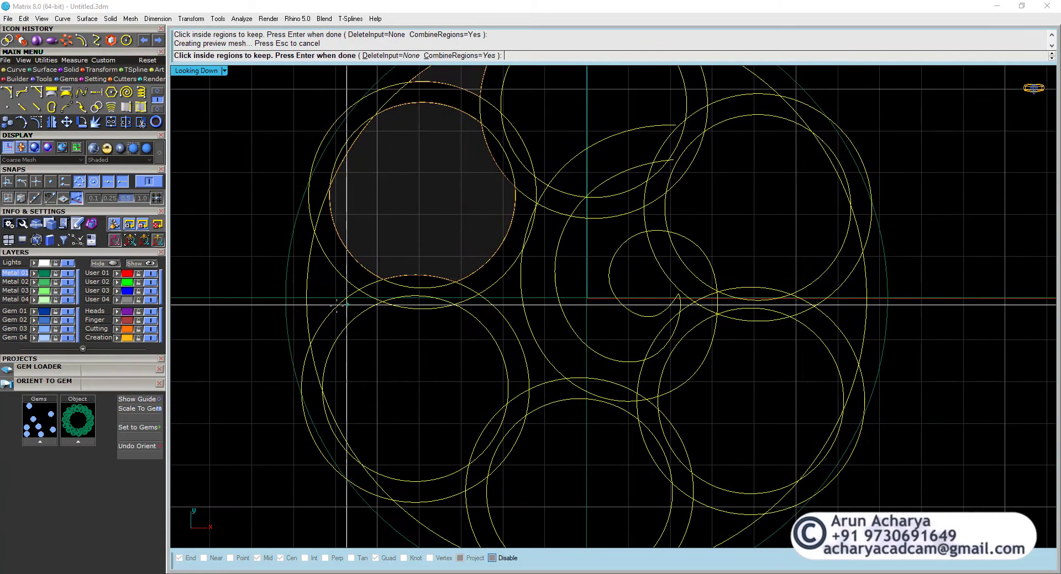
{"action": "left_click", "coordinate": [330, 301]}
{"action": "left_click", "coordinate": [395, 387]}
{"action": "left_click", "coordinate": [568, 459]}
{"action": "left_click", "coordinate": [701, 419]}
{"action": "right_click_drag", "start_coordinate": [701, 419], "coordinate": [596, 372]}
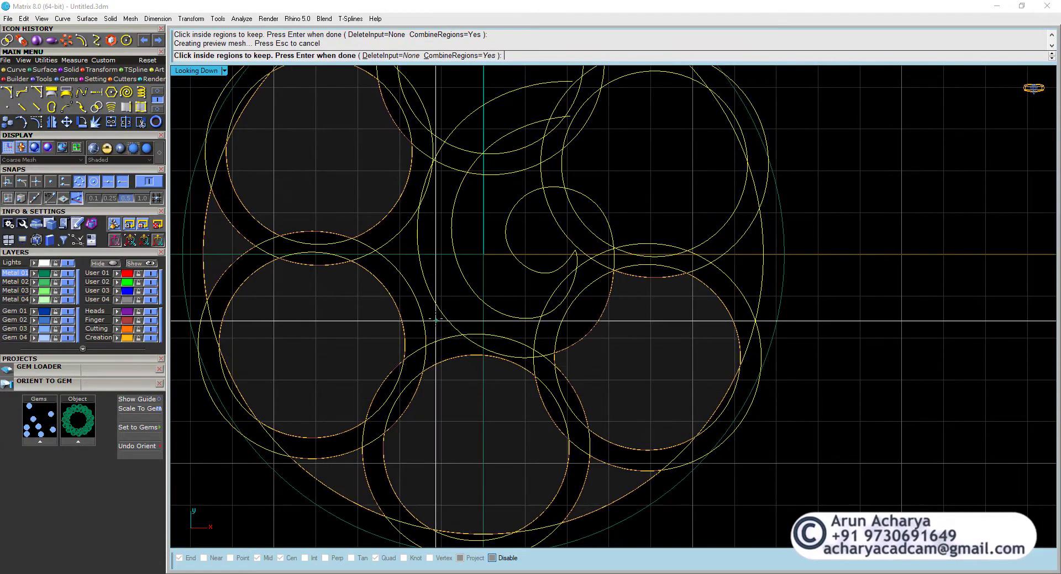
Pick the remaining regions around the central scroll, upper circles and outside the outline, and complete the Curve Boolean.
{"action": "left_click", "coordinate": [473, 316]}
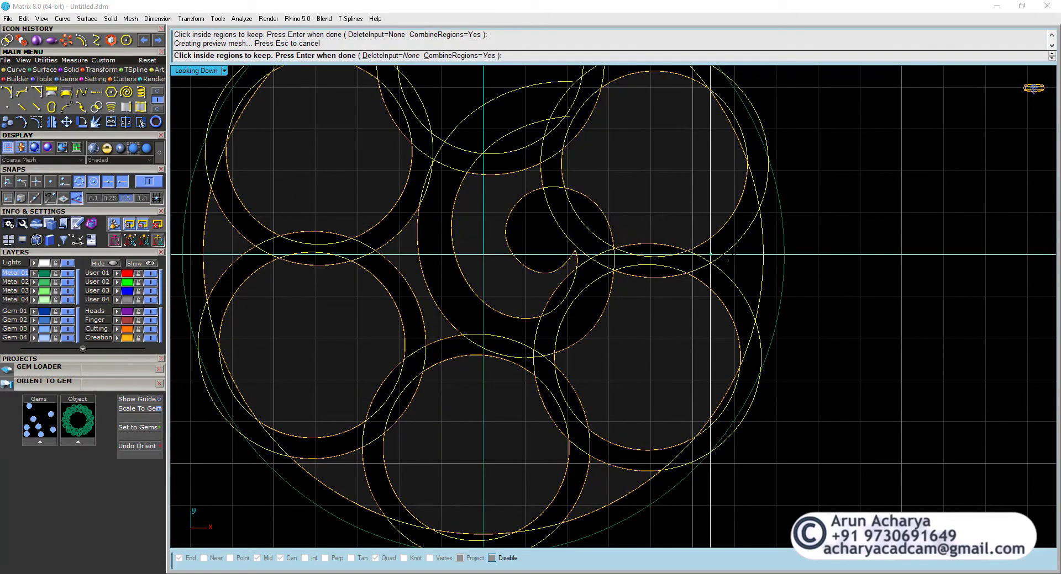
{"action": "scroll", "coordinate": [602, 296], "scroll_direction": "up", "scroll_amount": 3}
{"action": "scroll", "coordinate": [601, 298], "scroll_direction": "down", "scroll_amount": 4}
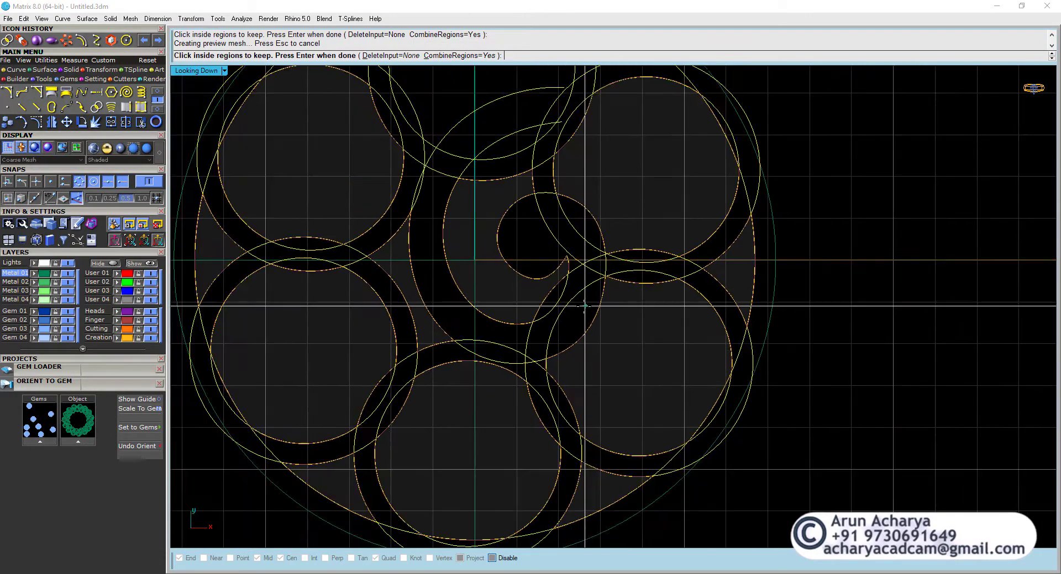
{"action": "scroll", "coordinate": [517, 330], "scroll_direction": "up", "scroll_amount": 3}
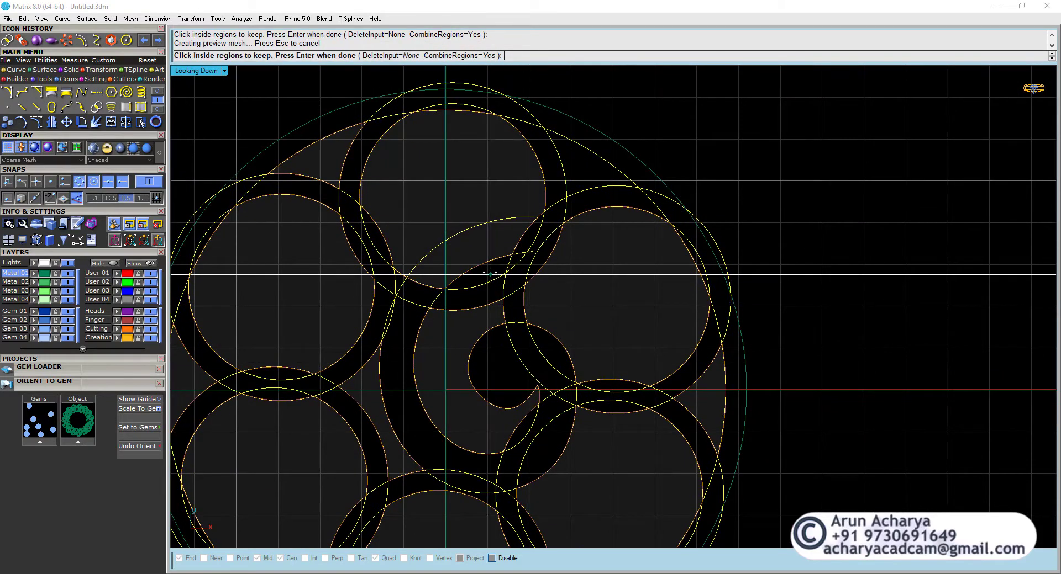
{"action": "left_click", "coordinate": [482, 270]}
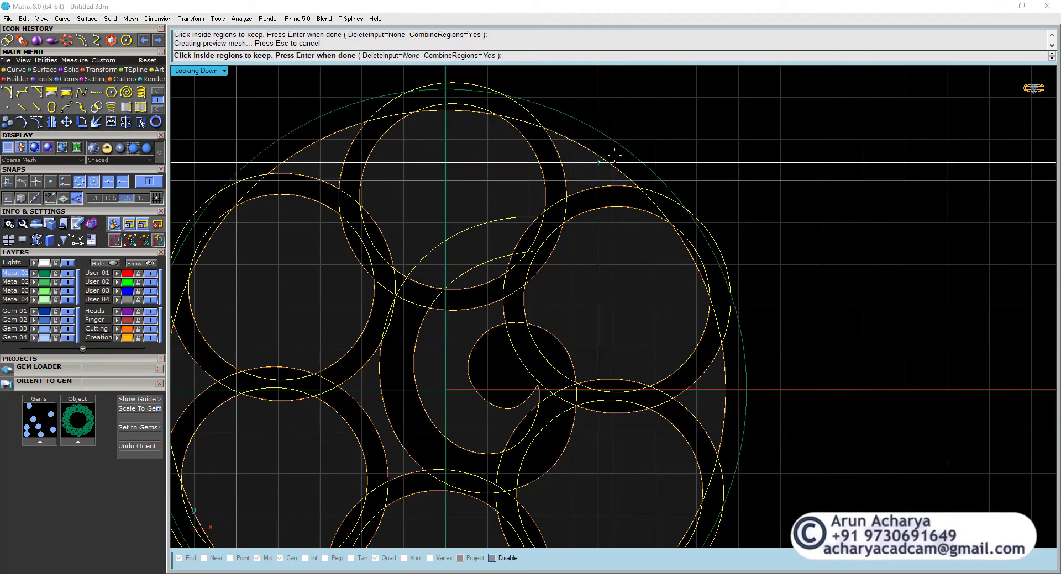
{"action": "left_click", "coordinate": [694, 118]}
{"action": "scroll", "coordinate": [431, 293], "scroll_direction": "down", "scroll_amount": 3}
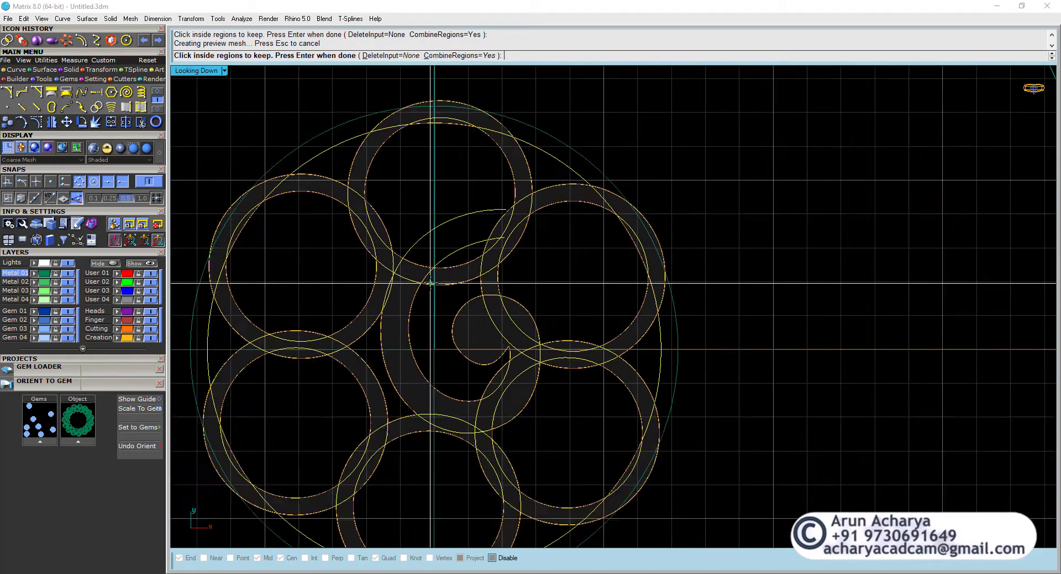
{"action": "scroll", "coordinate": [430, 293], "scroll_direction": "down", "scroll_amount": 2}
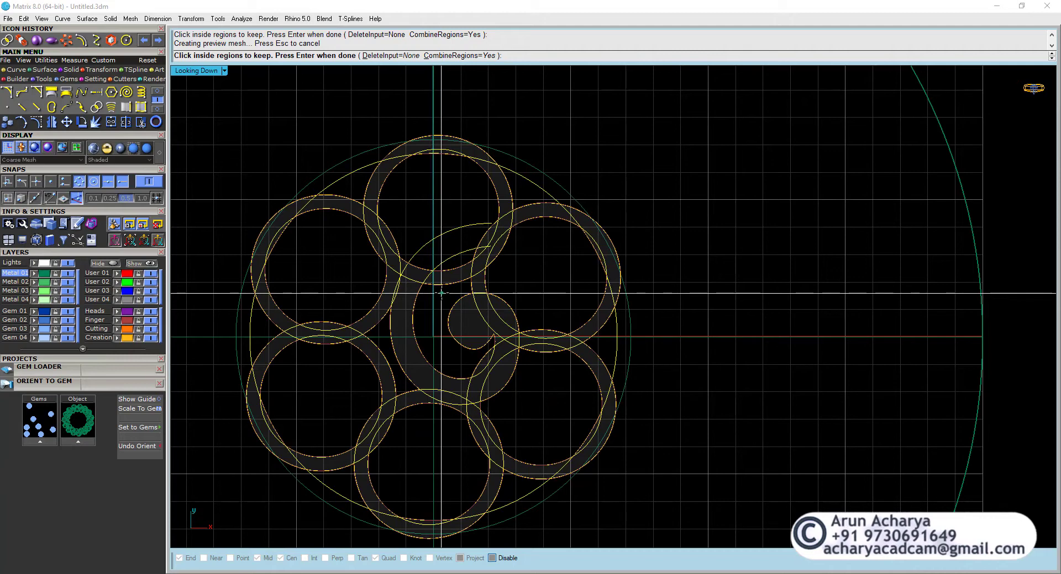
{"action": "key", "text": "Escape"}
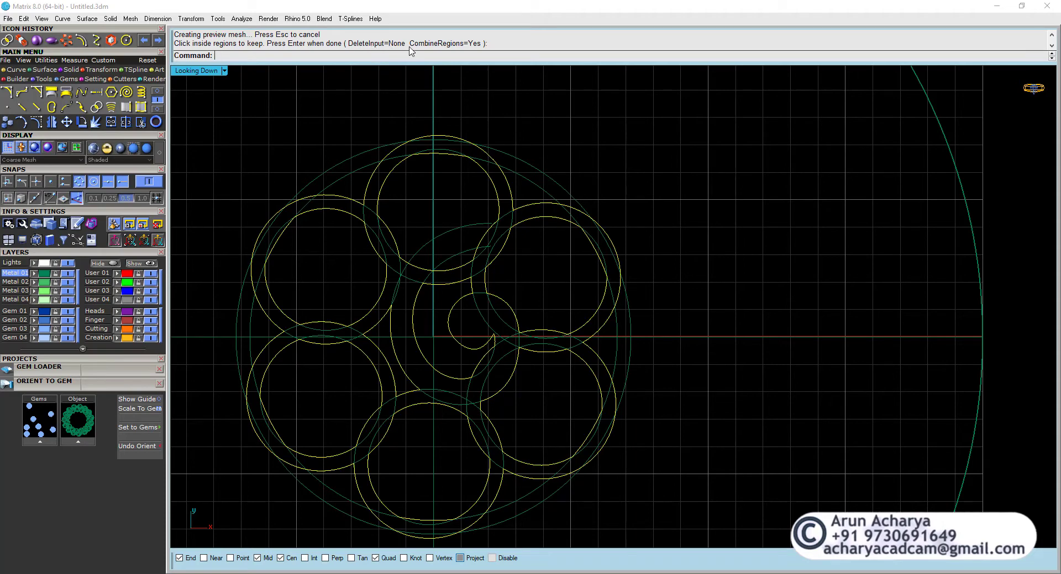
Copy the extracted region curves to the clipboard and undo the Curve Boolean.
{"action": "right_click_drag", "start_coordinate": [512, 260], "coordinate": [510, 284]}
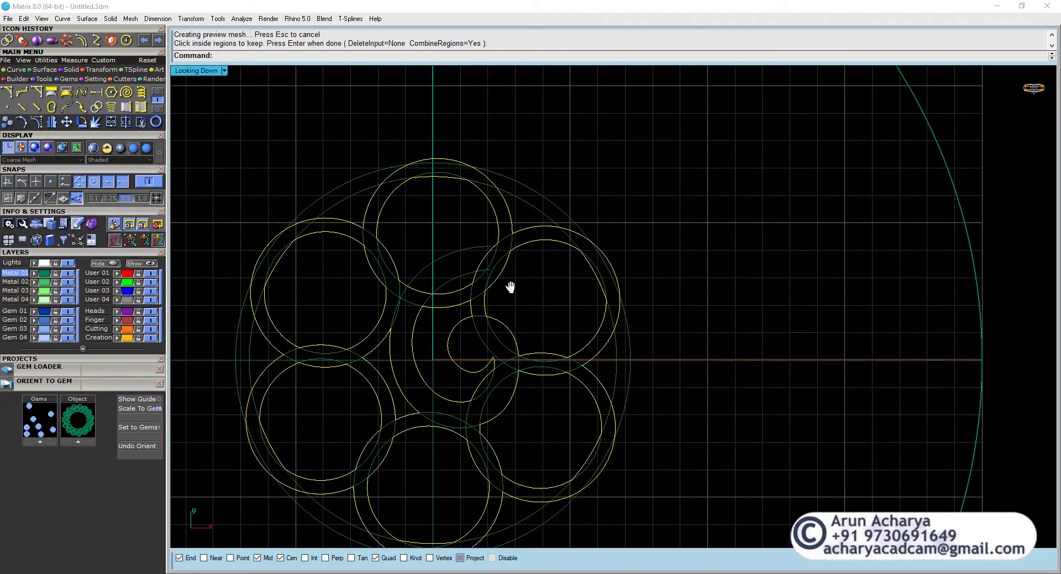
{"action": "key", "text": "Return"}
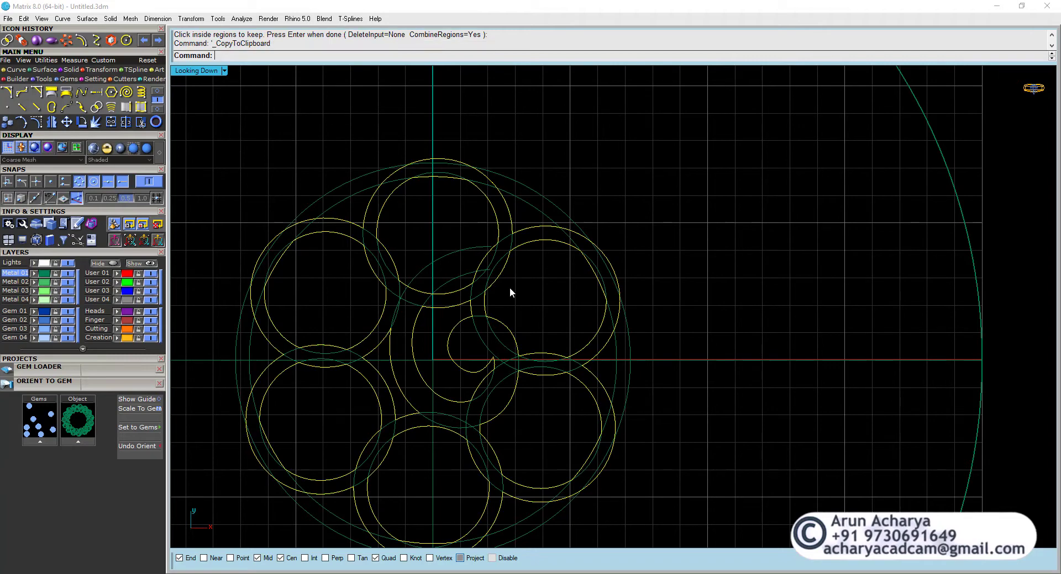
{"action": "key", "text": "ctrl+z"}
Delete the original circles and scrolls, sparing the dome, enclosing circle and large outer circle, and paste the copied region curves.
{"action": "key", "text": "ctrl+a"}
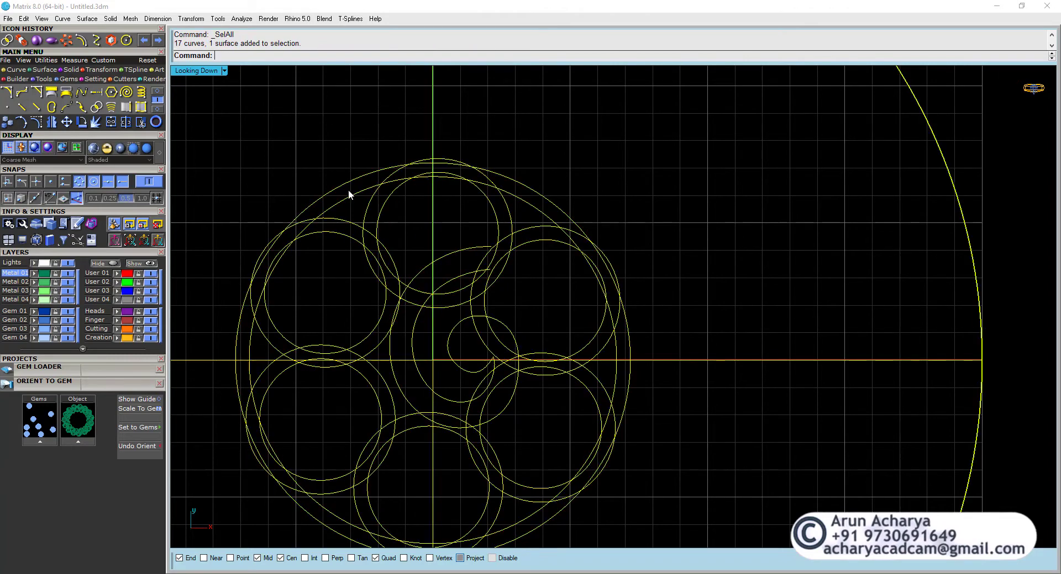
{"action": "left_click", "coordinate": [376, 163], "text": "ctrl"}
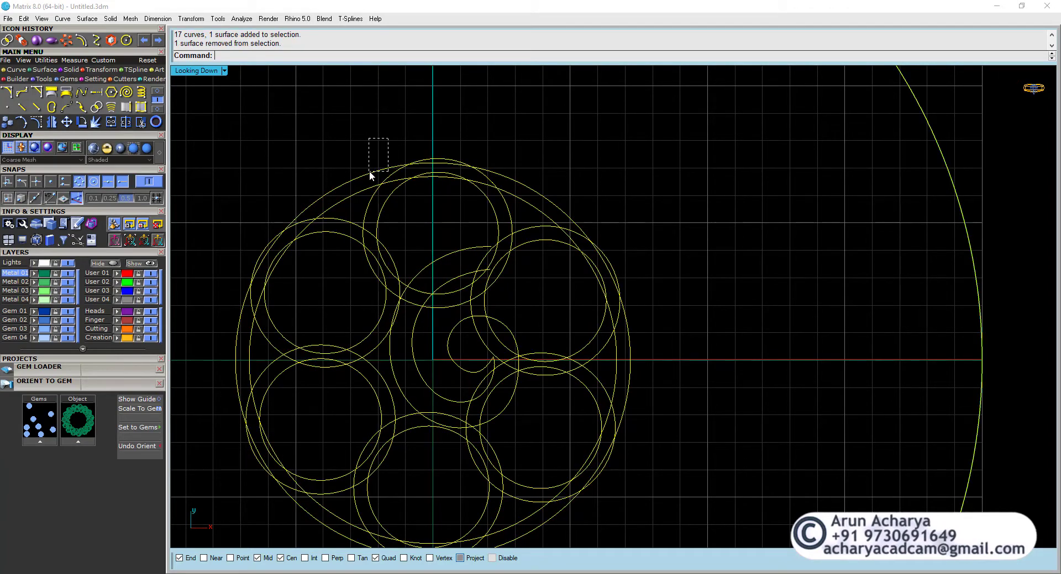
{"action": "left_click", "coordinate": [369, 170], "text": "ctrl"}
{"action": "scroll", "coordinate": [499, 190], "scroll_direction": "down", "scroll_amount": 5}
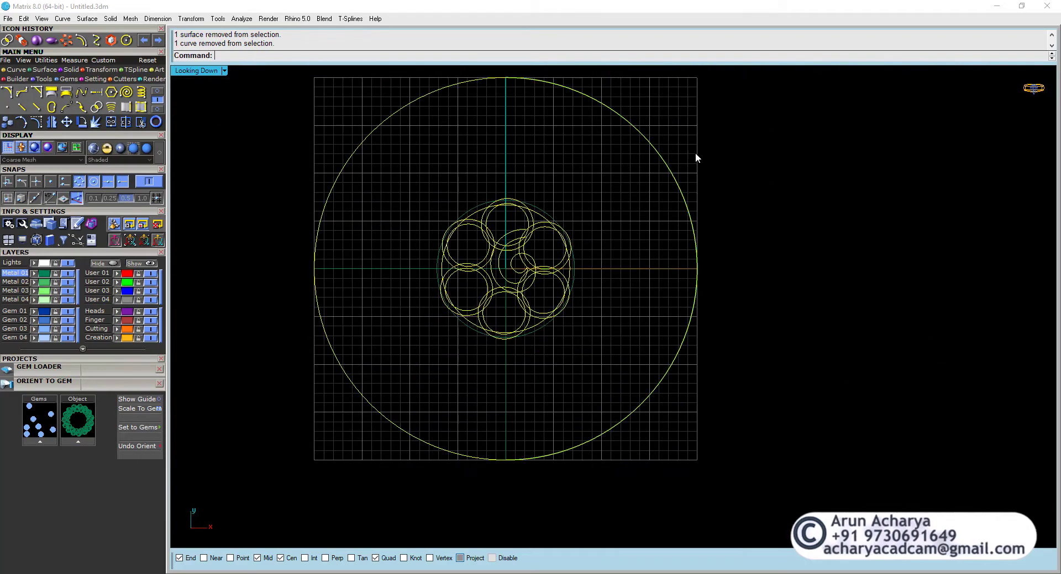
{"action": "left_click", "coordinate": [668, 166], "text": "ctrl"}
{"action": "key", "text": "Delete"}
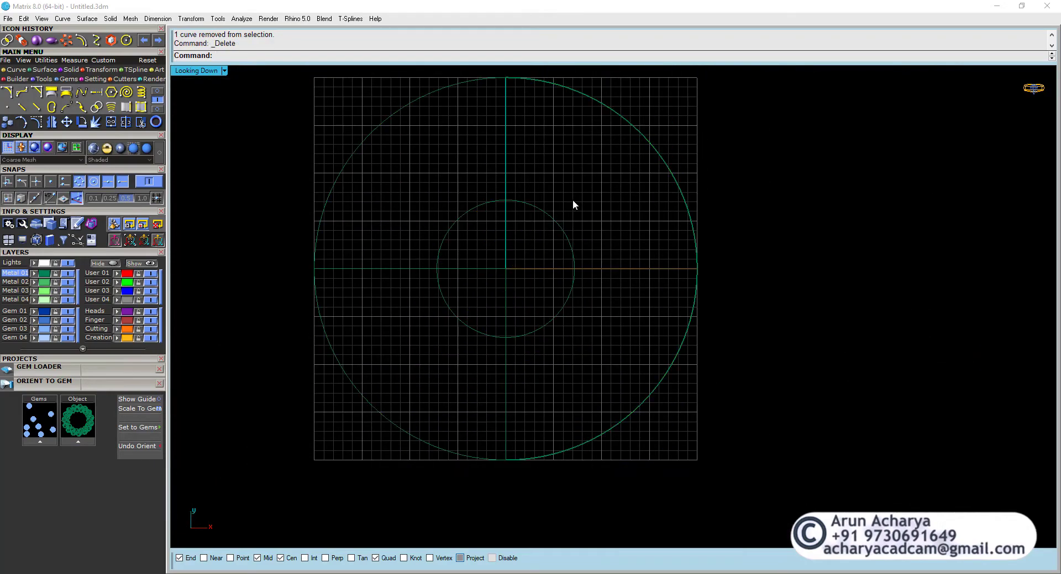
{"action": "key", "text": "ctrl+v"}
Try a Curve Boolean between the scalloped outline and the enclosing circle, and undo it.
{"action": "scroll", "coordinate": [489, 264], "scroll_direction": "up", "scroll_amount": 6}
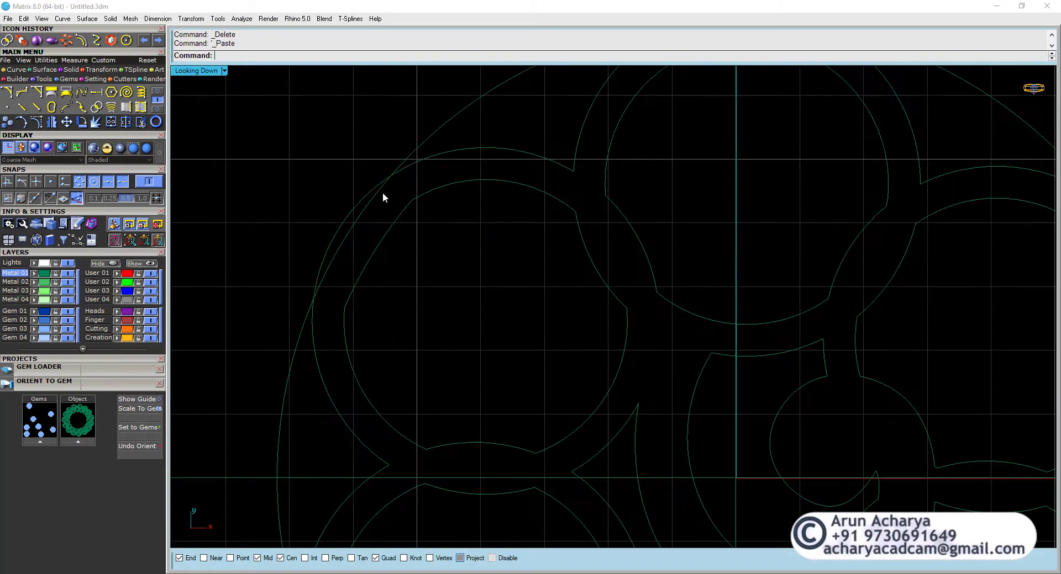
{"action": "left_click", "coordinate": [396, 167]}
{"action": "left_click", "coordinate": [386, 160]}
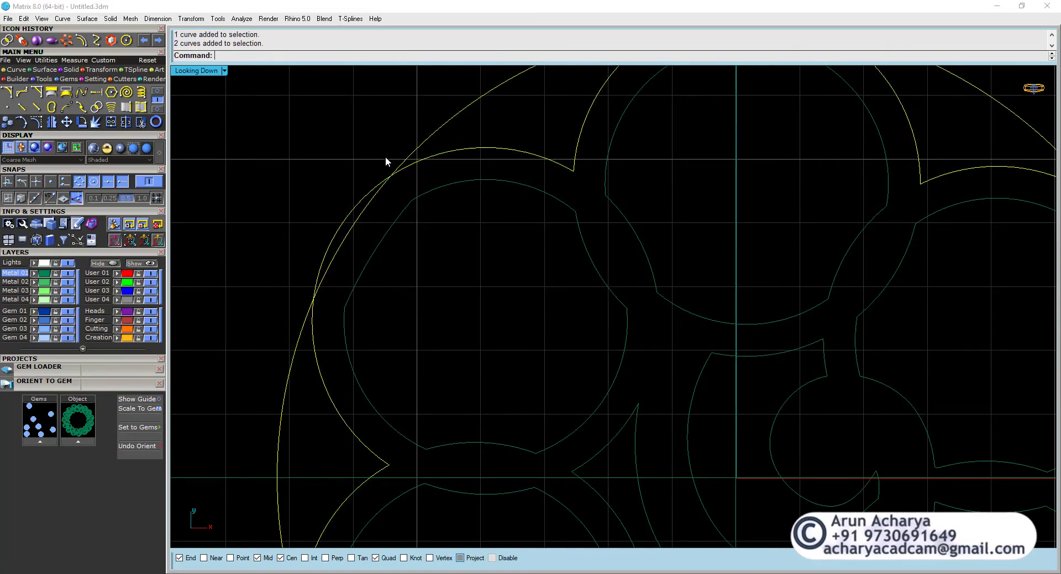
{"action": "scroll", "coordinate": [416, 209], "scroll_direction": "down", "scroll_amount": 5}
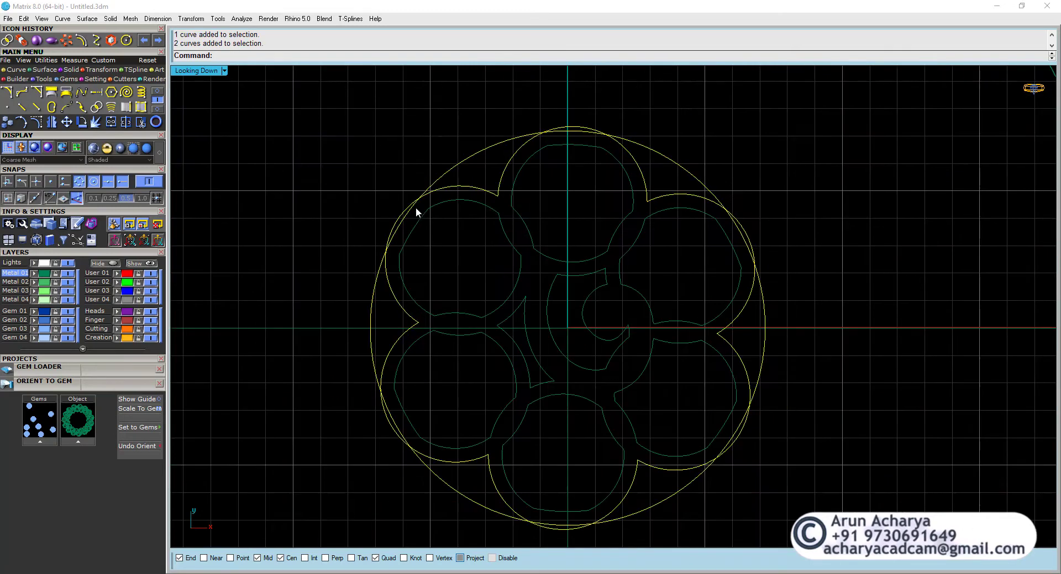
{"action": "left_click", "coordinate": [96, 107]}
{"action": "key", "text": "Return"}
{"action": "key", "text": "ctrl+z"}
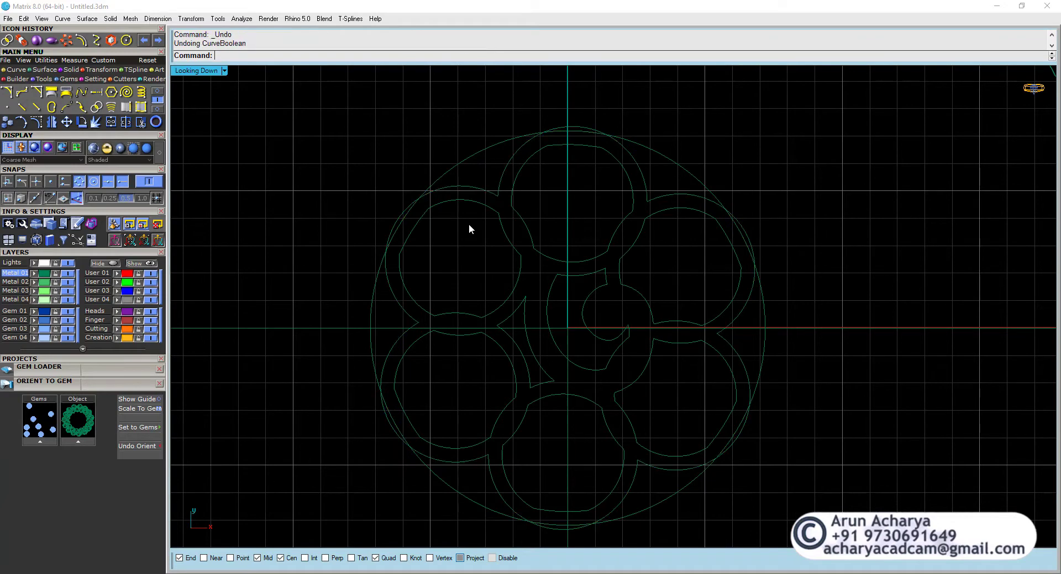
Extract the region shared by the scalloped outline and the enclosing circle with Curve Boolean, deleting the input curves.
{"action": "key", "text": "Return"}
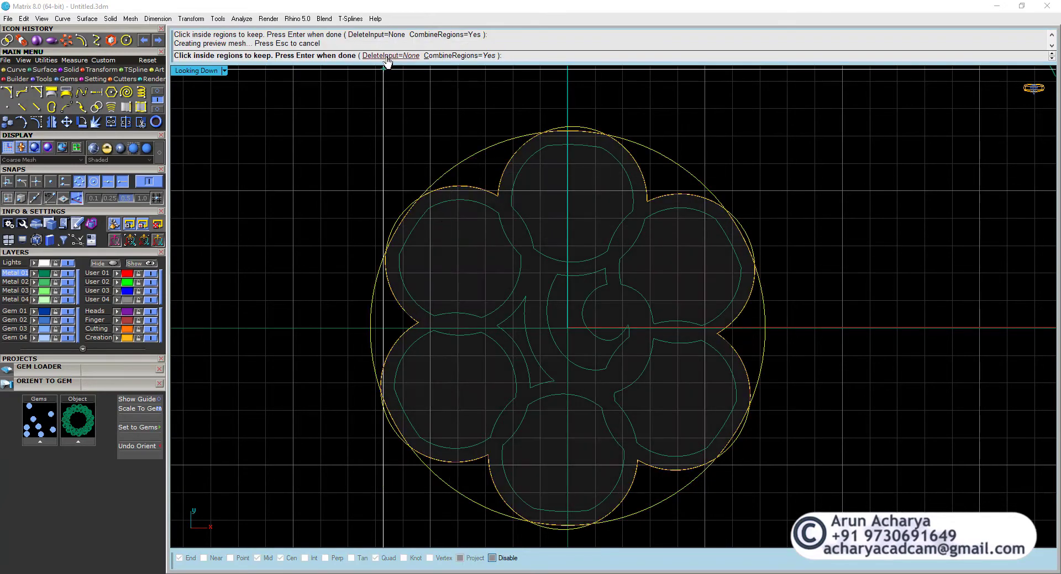
{"action": "left_click", "coordinate": [388, 55]}
{"action": "left_click", "coordinate": [293, 55]}
{"action": "key", "text": "Return"}
Select the trimmed outline with all its inner region curves and show the model in all four viewports.
{"action": "left_click_drag", "start_coordinate": [456, 248], "coordinate": [373, 200]}
{"action": "scroll", "coordinate": [457, 215], "scroll_direction": "down", "scroll_amount": 2}
{"action": "left_click_drag", "start_coordinate": [407, 159], "coordinate": [722, 498]}
{"action": "scroll", "coordinate": [618, 349], "scroll_direction": "up", "scroll_amount": 2}
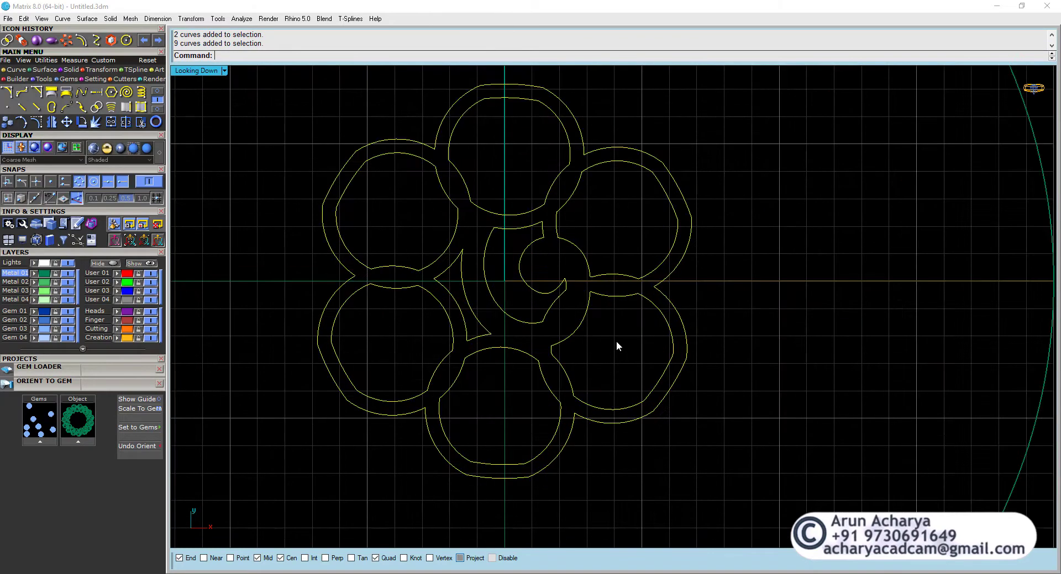
{"action": "scroll", "coordinate": [615, 340], "scroll_direction": "down", "scroll_amount": 1}
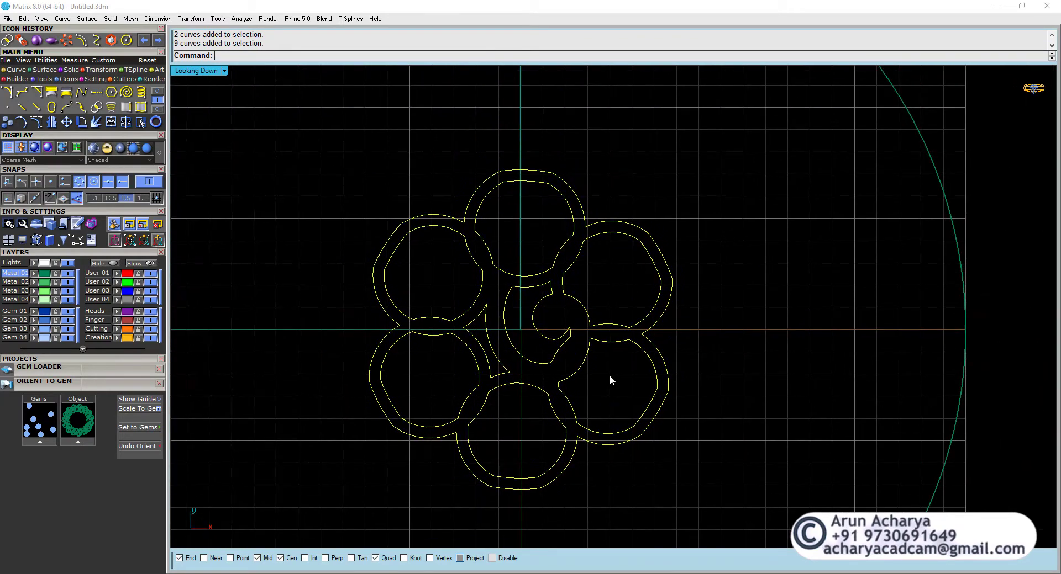
{"action": "scroll", "coordinate": [610, 376], "scroll_direction": "down", "scroll_amount": 1}
{"action": "double_click", "coordinate": [210, 71]}
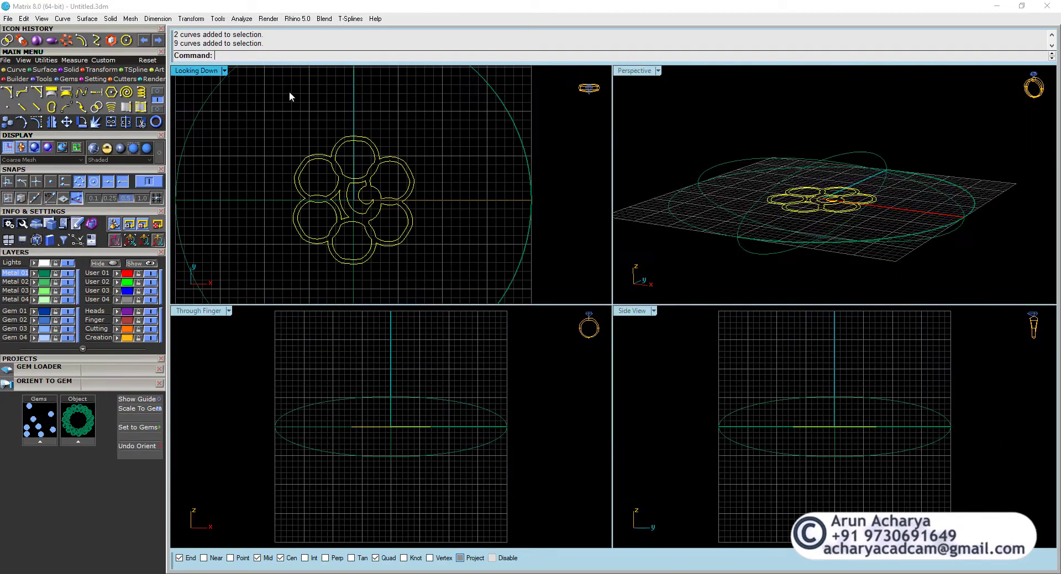
Show the hidden reference photo again and display the dome shaded in a full-size perspective view.
{"action": "type", "text": "Sh"}
{"action": "key", "text": "Return"}
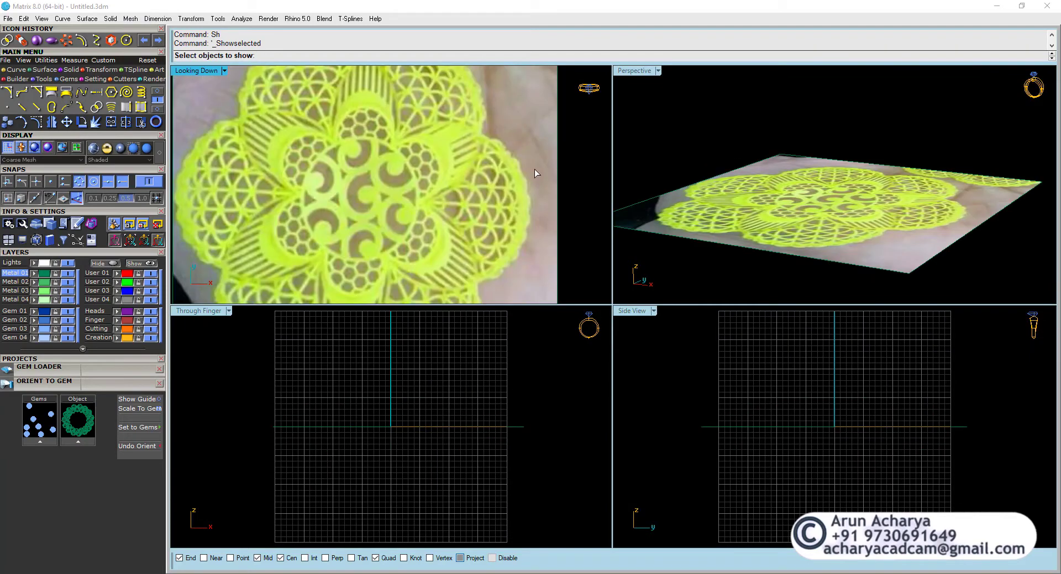
{"action": "left_click", "coordinate": [531, 175]}
{"action": "key", "text": "Return"}
{"action": "right_click_drag", "start_coordinate": [633, 70], "coordinate": [634, 74]}
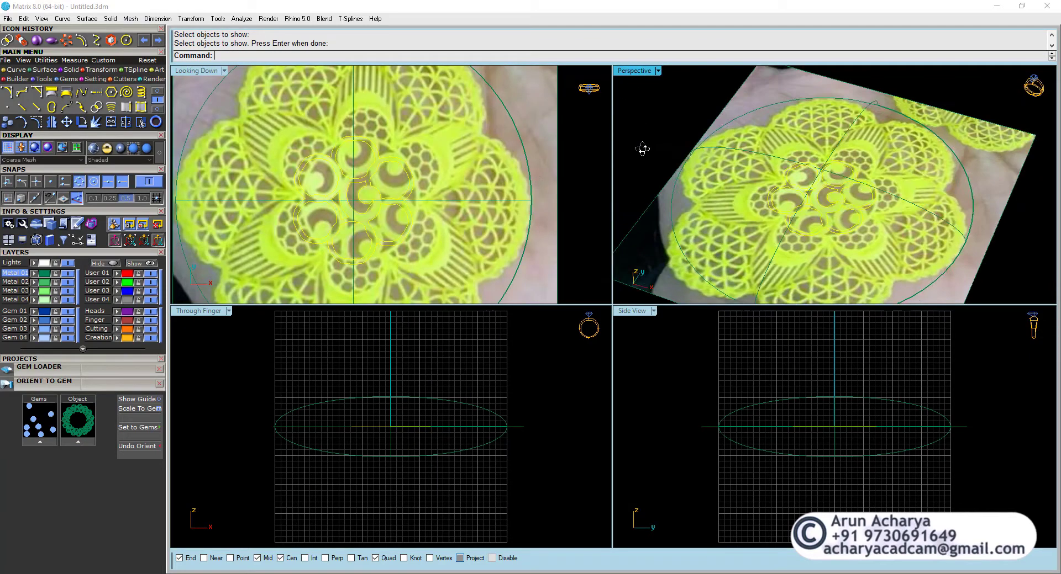
{"action": "double_click", "coordinate": [634, 72]}
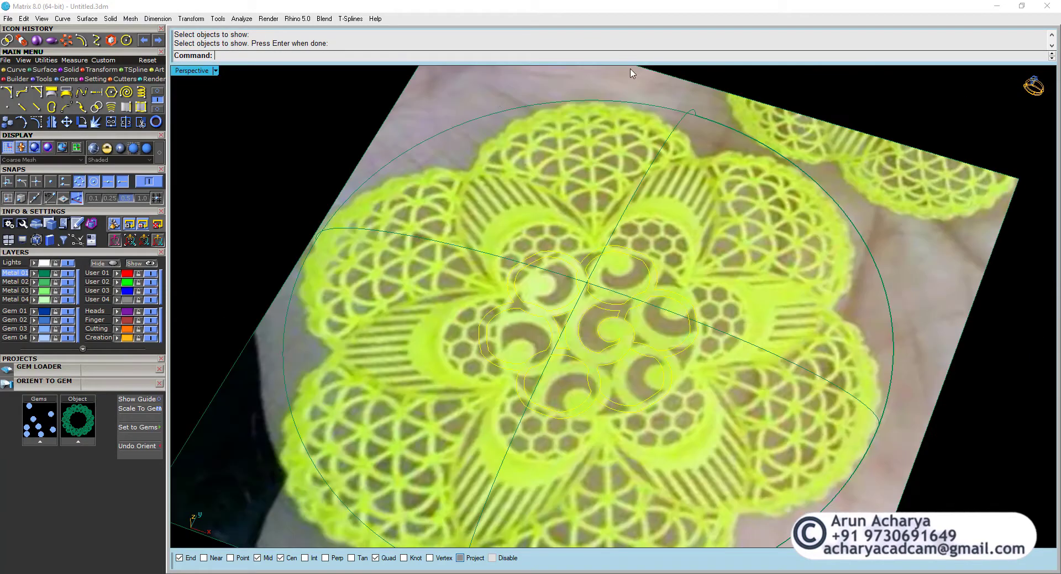
{"action": "left_click", "coordinate": [132, 148]}
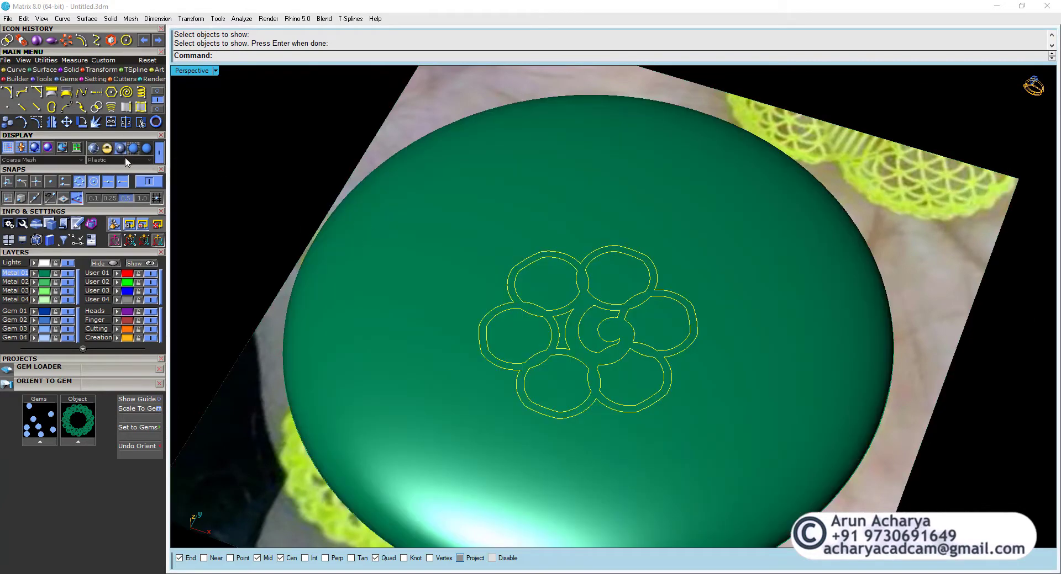
Try to trim the dome with the selected region curves from the perspective view, and undo the trim.
{"action": "left_click", "coordinate": [140, 122]}
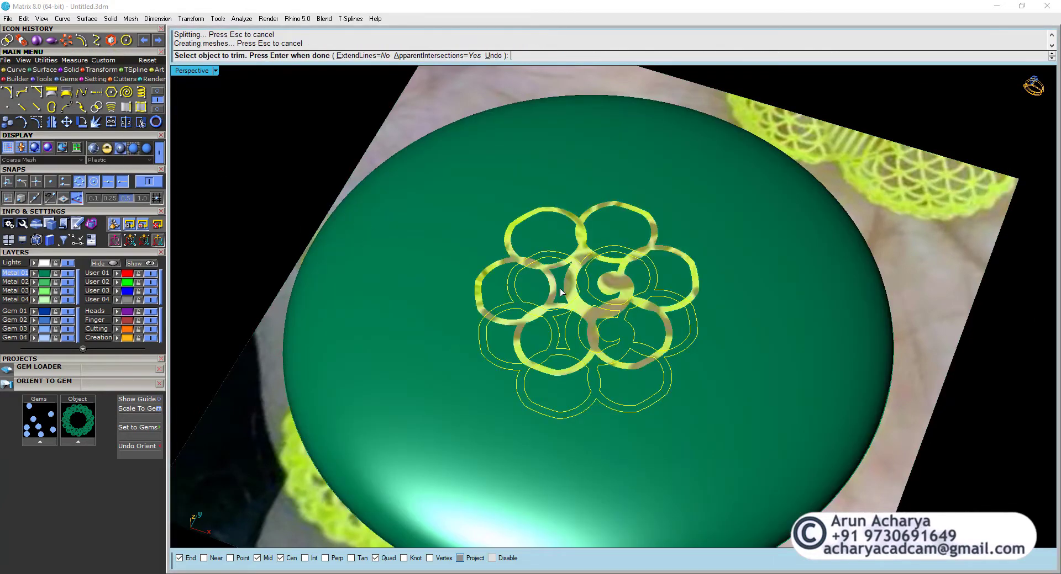
{"action": "right_click_drag", "start_coordinate": [560, 292], "coordinate": [555, 238]}
{"action": "double_click", "coordinate": [188, 71]}
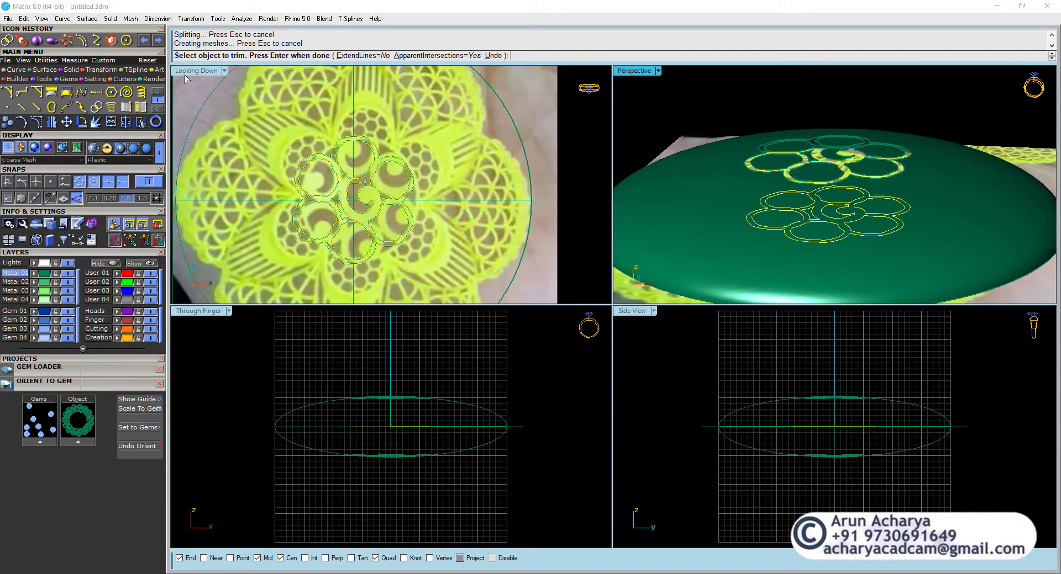
{"action": "key", "text": "ctrl+z"}
{"action": "scroll", "coordinate": [318, 138], "scroll_direction": "down", "scroll_amount": 2}
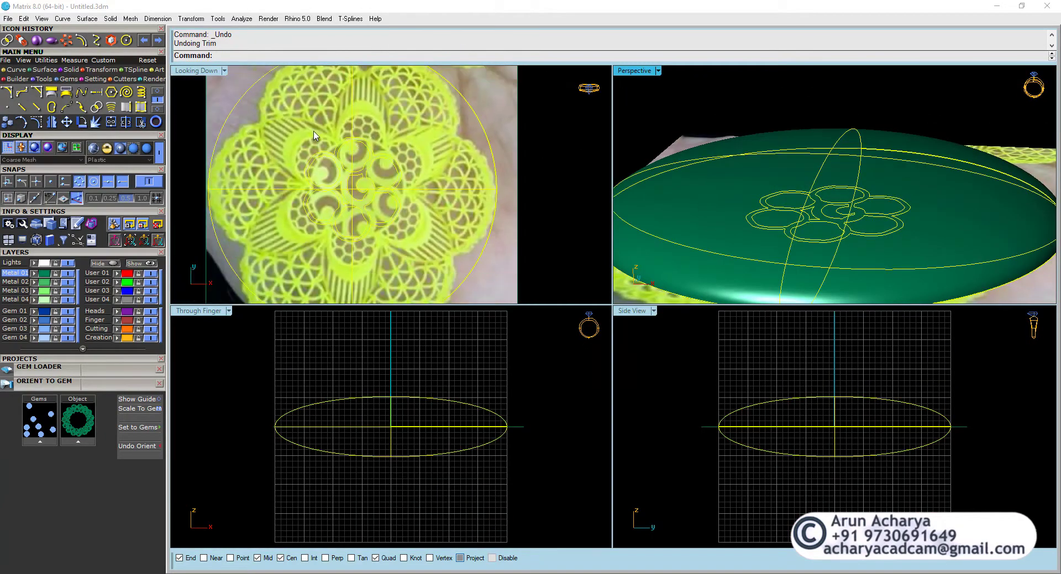
Trim away the dome outside the scalloped outline in the shaded Looking Down view, using all nine region curves as cutters.
{"action": "double_click", "coordinate": [201, 70]}
{"action": "left_click_drag", "start_coordinate": [235, 118], "coordinate": [707, 416]}
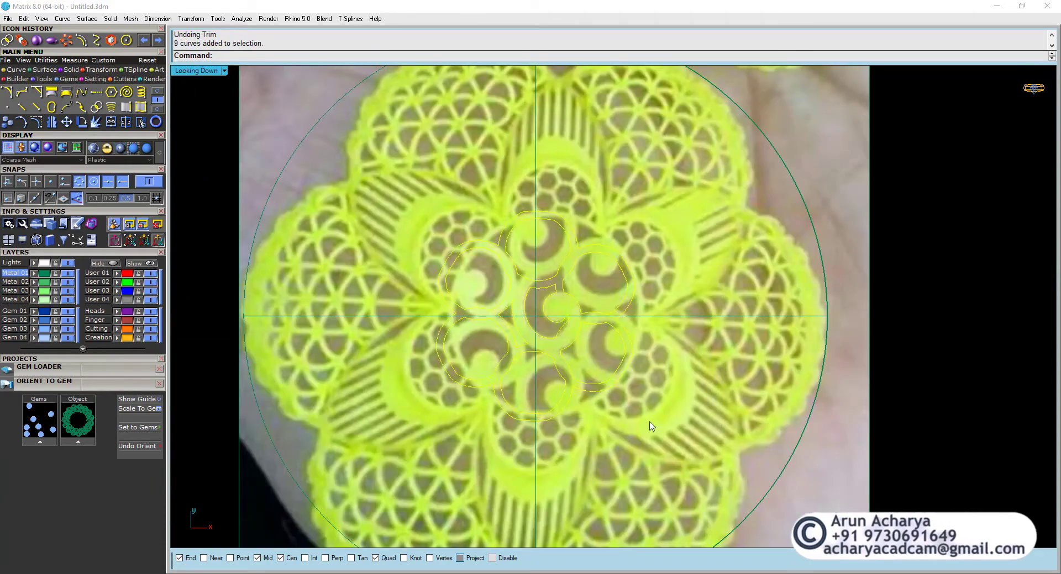
{"action": "left_click", "coordinate": [94, 149]}
{"action": "scroll", "coordinate": [490, 250], "scroll_direction": "down", "scroll_amount": 1}
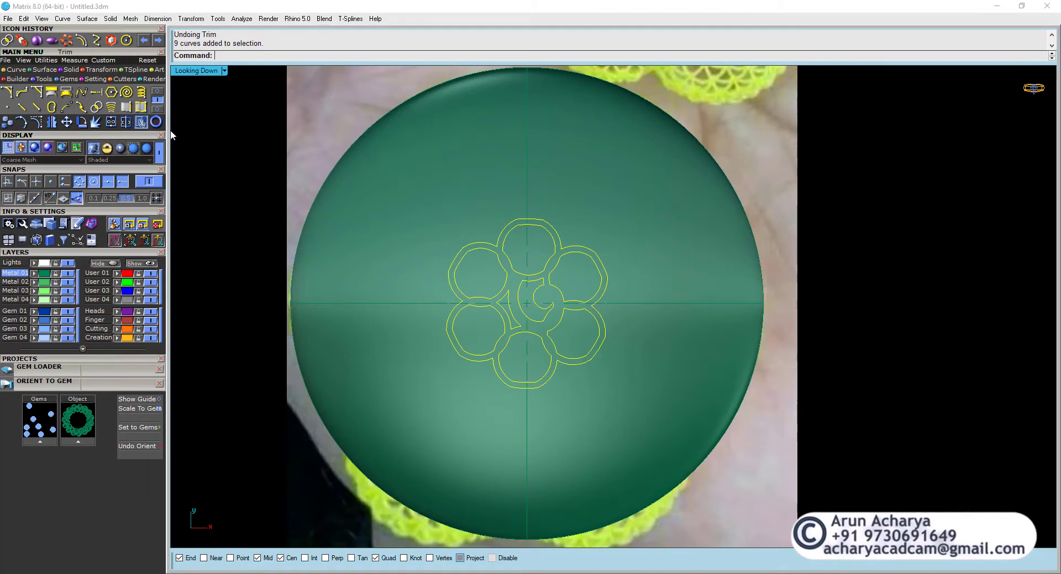
{"action": "key", "text": "Return"}
{"action": "left_click", "coordinate": [438, 221]}
Trim the dome out of the six ring interiors, the central crescent and the small gap beside it.
{"action": "scroll", "coordinate": [475, 273], "scroll_direction": "up", "scroll_amount": 2}
{"action": "left_click", "coordinate": [474, 275]}
{"action": "left_click", "coordinate": [550, 227]}
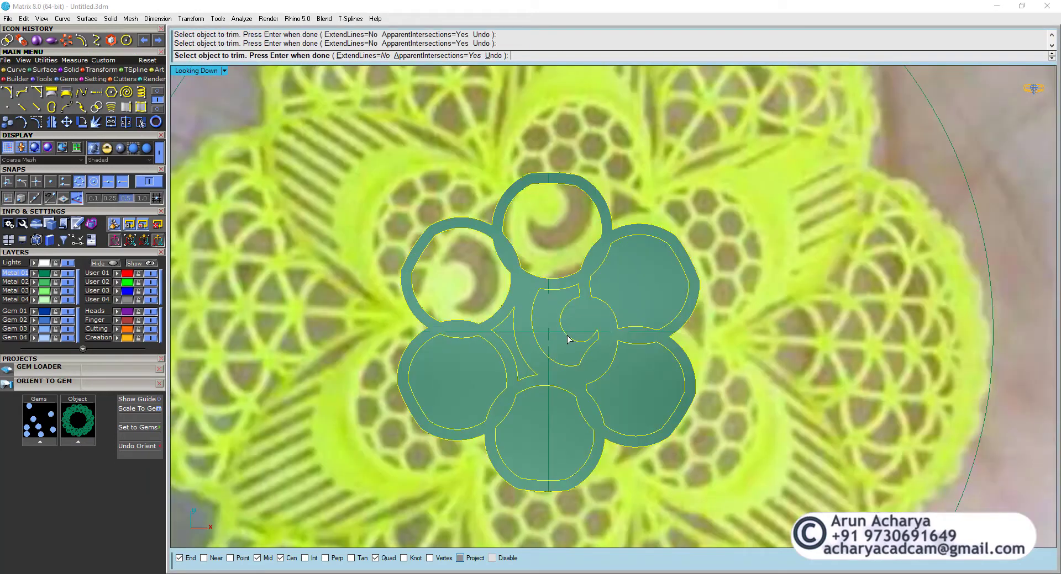
{"action": "scroll", "coordinate": [546, 330], "scroll_direction": "up", "scroll_amount": 2}
{"action": "left_click", "coordinate": [545, 331]}
{"action": "left_click", "coordinate": [514, 342]}
{"action": "left_click", "coordinate": [481, 358]}
{"action": "left_click", "coordinate": [546, 406]}
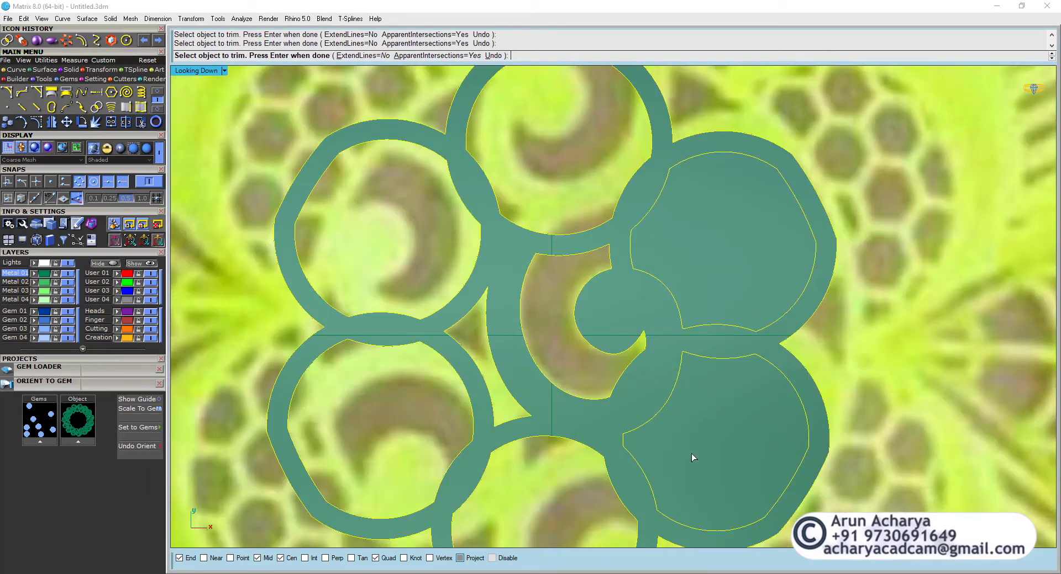
{"action": "left_click", "coordinate": [691, 453]}
{"action": "left_click", "coordinate": [700, 307]}
{"action": "scroll", "coordinate": [621, 315], "scroll_direction": "down", "scroll_amount": 1}
{"action": "scroll", "coordinate": [625, 367], "scroll_direction": "up", "scroll_amount": 1}
{"action": "scroll", "coordinate": [625, 367], "scroll_direction": "down", "scroll_amount": 2}
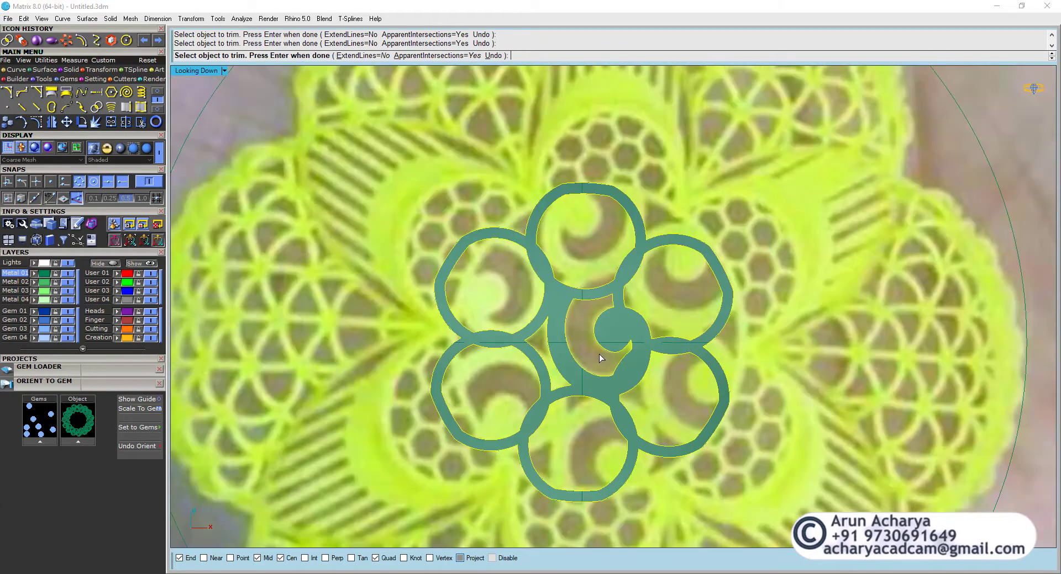
{"action": "scroll", "coordinate": [599, 353], "scroll_direction": "down", "scroll_amount": 1}
{"action": "key", "text": "Return"}
Delete the lower trimmed surface left below the reference photo, keeping the upper one.
{"action": "double_click", "coordinate": [194, 72]}
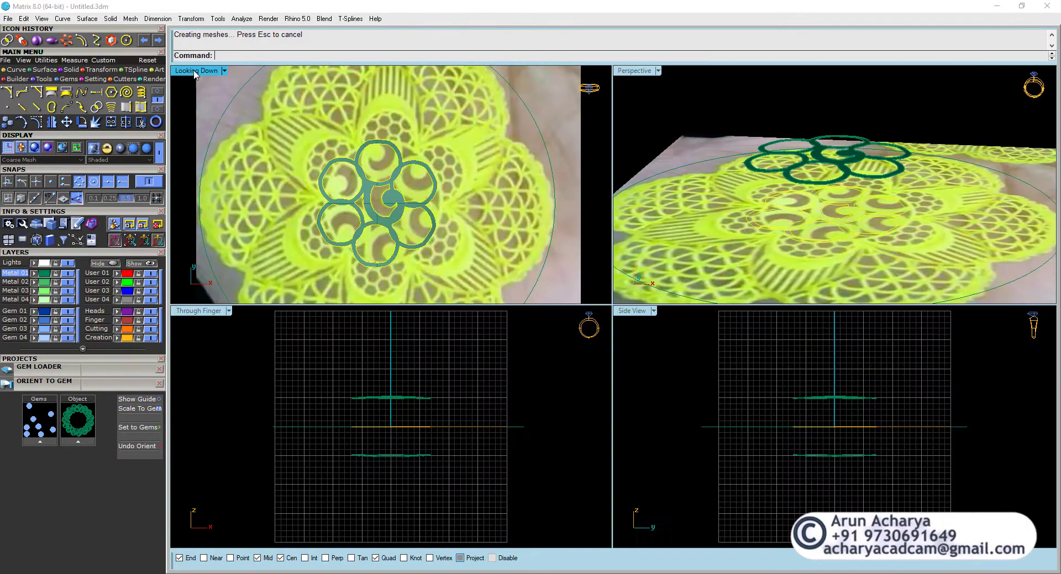
{"action": "scroll", "coordinate": [404, 405], "scroll_direction": "up", "scroll_amount": 5}
{"action": "left_click", "coordinate": [396, 391]}
{"action": "double_click", "coordinate": [199, 312]}
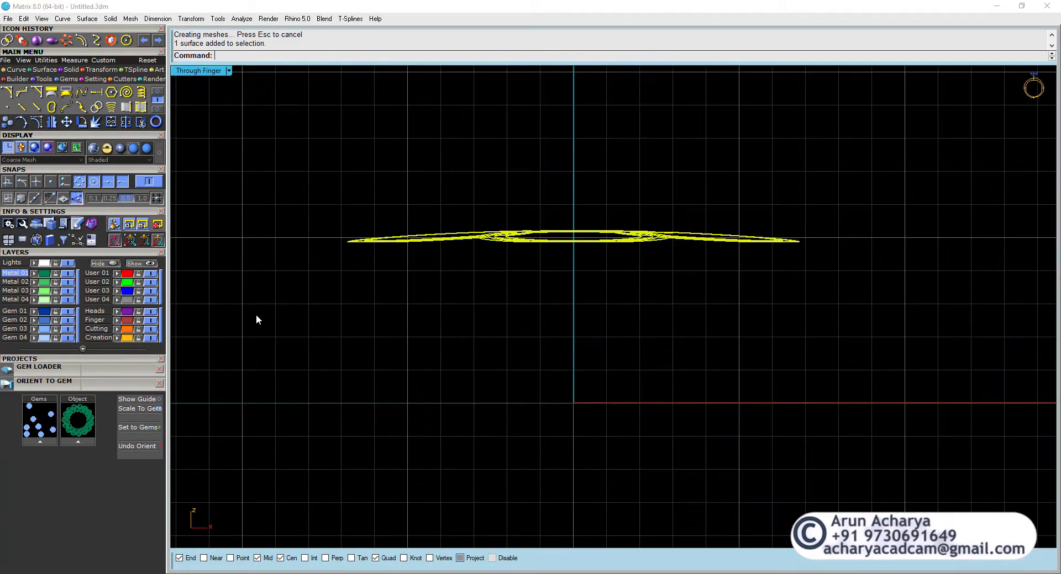
{"action": "left_click", "coordinate": [475, 290]}
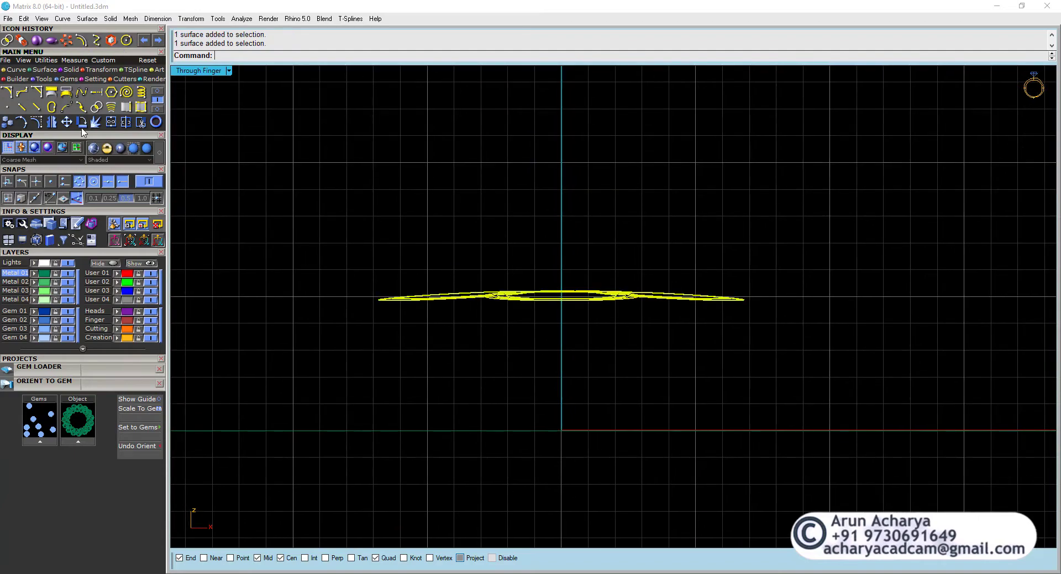
{"action": "double_click", "coordinate": [214, 72]}
{"action": "double_click", "coordinate": [630, 72]}
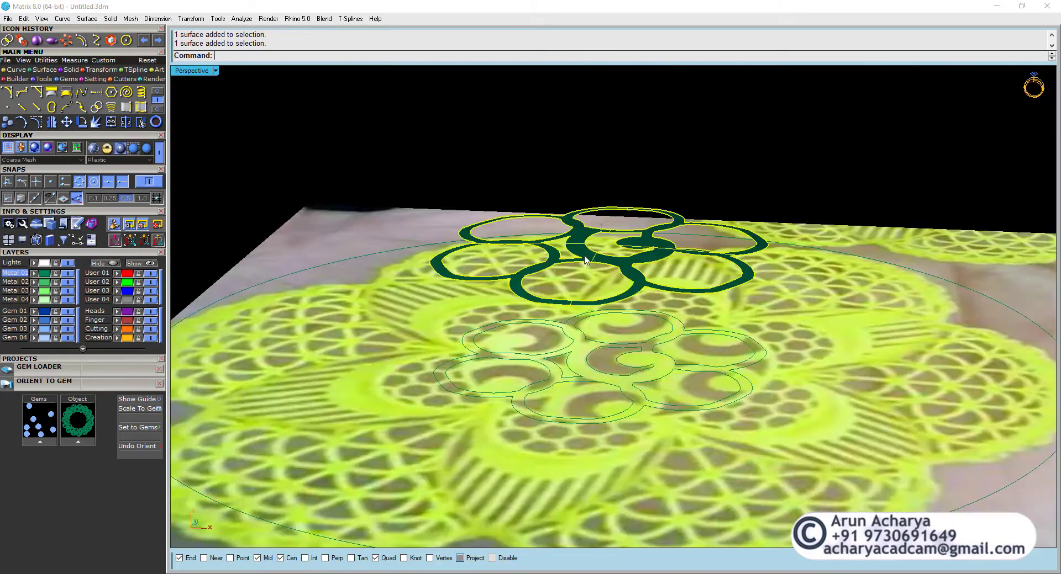
{"action": "right_click_drag", "start_coordinate": [580, 287], "coordinate": [671, 407]}
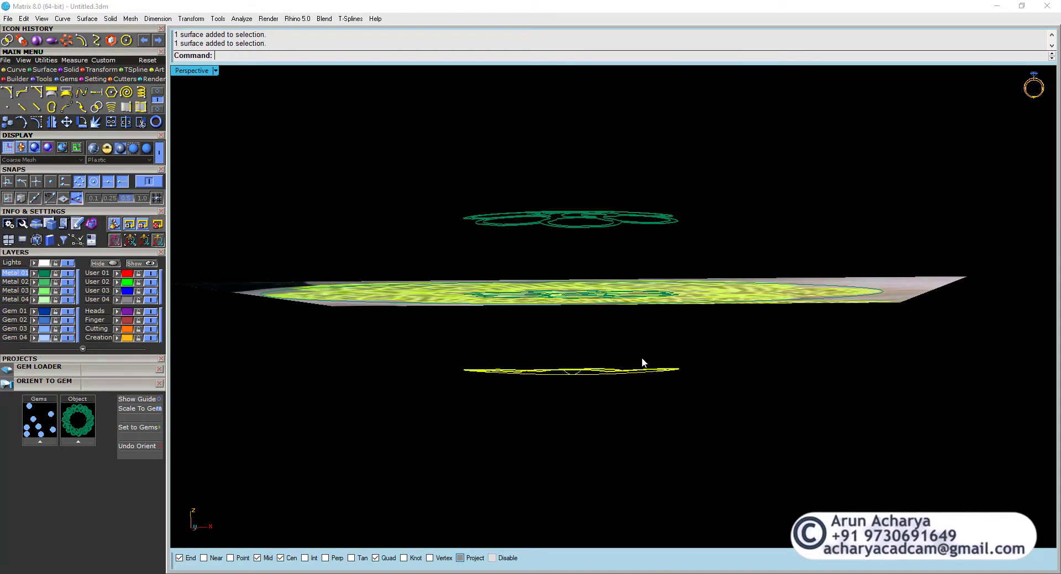
{"action": "key", "text": "Delete"}
{"action": "right_click_drag", "start_coordinate": [597, 375], "coordinate": [591, 486]}
Select the upper trimmed surface in perspective and turn on its control points.
{"action": "left_click", "coordinate": [574, 250]}
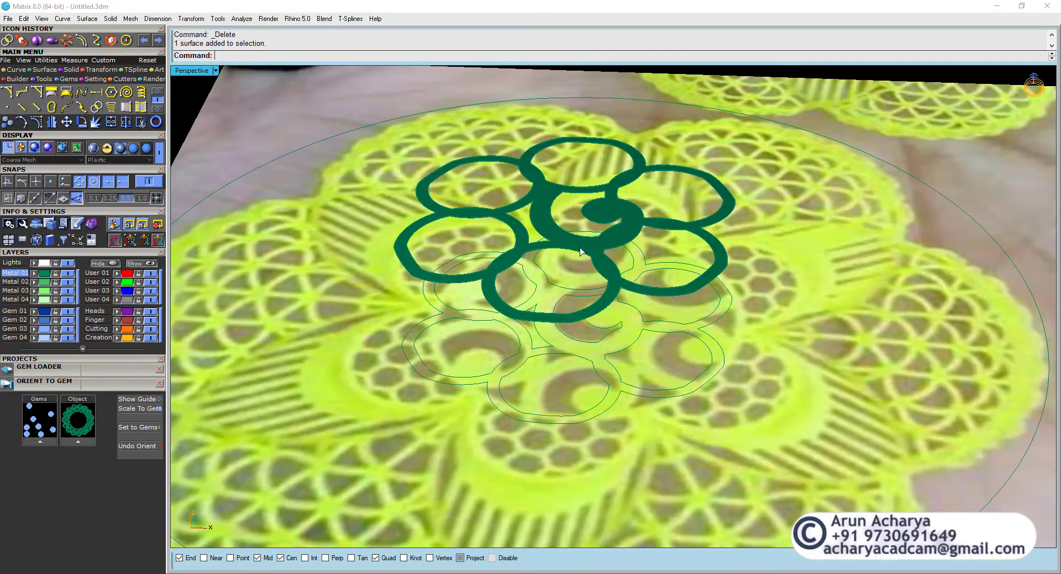
{"action": "scroll", "coordinate": [545, 318], "scroll_direction": "down", "scroll_amount": 3}
{"action": "mouse_move", "coordinate": [546, 318]}
{"action": "right_mouse_down"}
{"action": "mouse_move", "coordinate": [548, 221]}
{"action": "mouse_move", "coordinate": [552, 321]}
{"action": "mouse_move", "coordinate": [553, 301]}
{"action": "right_mouse_up"}
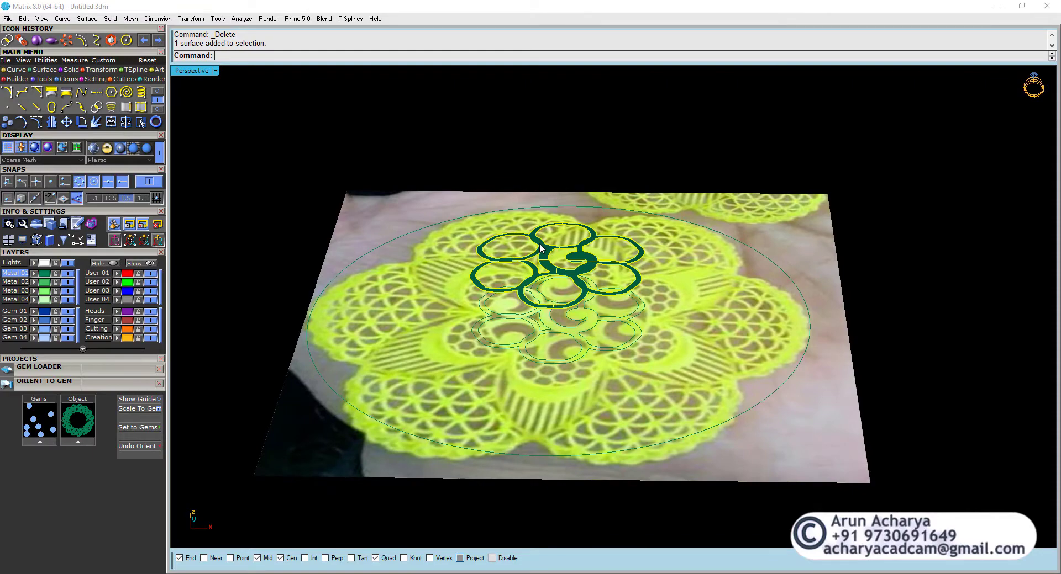
{"action": "right_click_drag", "start_coordinate": [540, 246], "coordinate": [602, 275]}
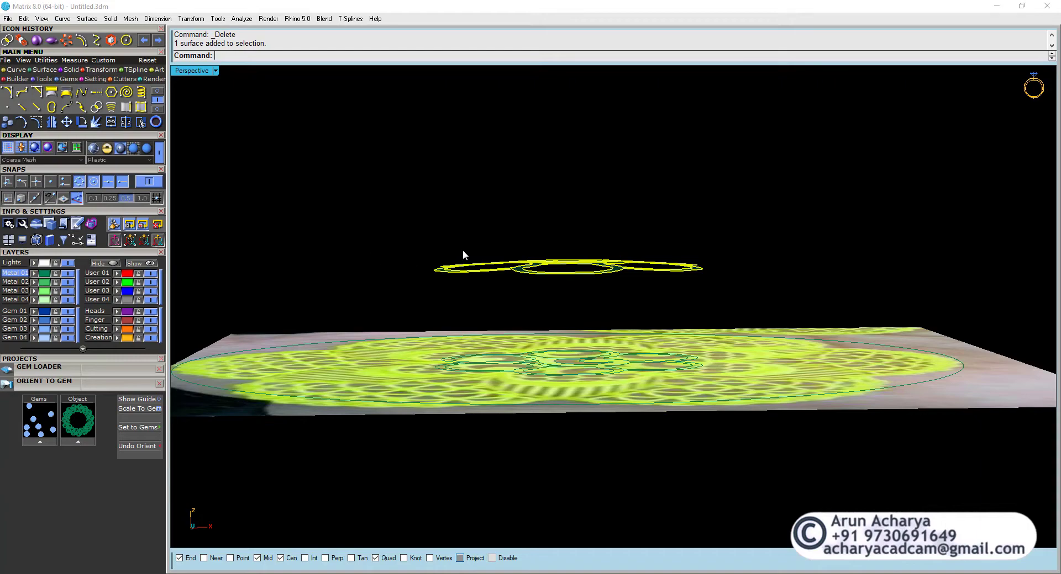
{"action": "right_click_drag", "start_coordinate": [462, 253], "coordinate": [531, 298]}
{"action": "left_click", "coordinate": [528, 260]}
{"action": "scroll", "coordinate": [529, 260], "scroll_direction": "up", "scroll_amount": 5}
{"action": "left_click", "coordinate": [535, 269]}
{"action": "right_click_drag", "start_coordinate": [363, 272], "coordinate": [301, 193]}
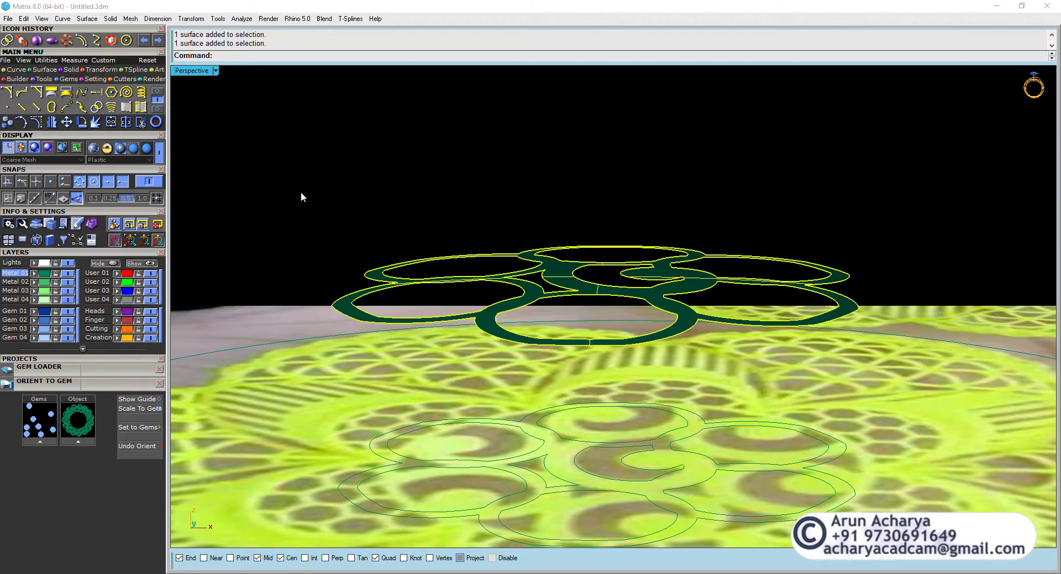
{"action": "left_click", "coordinate": [44, 69]}
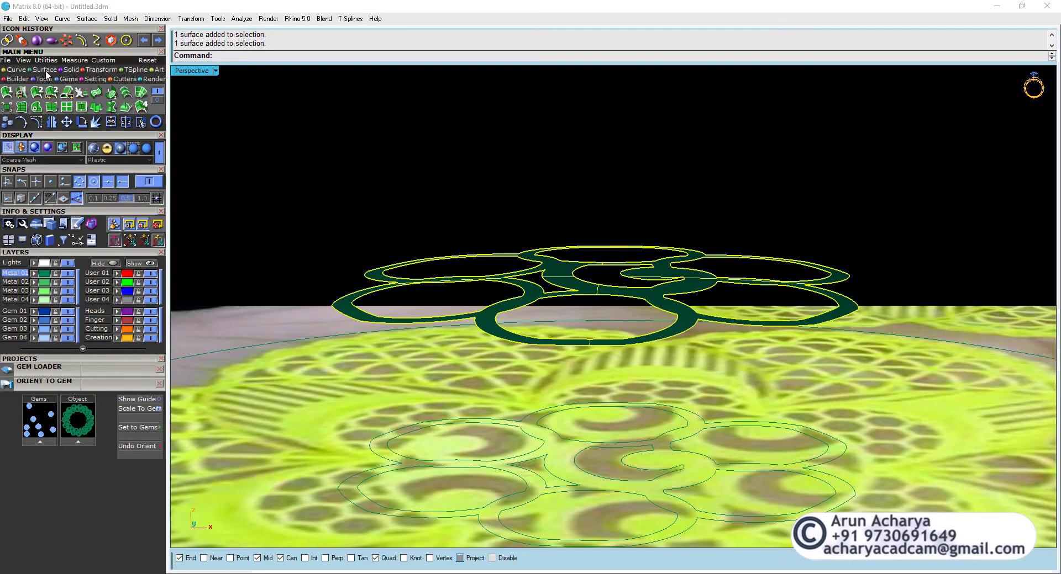
{"action": "left_click", "coordinate": [7, 107]}
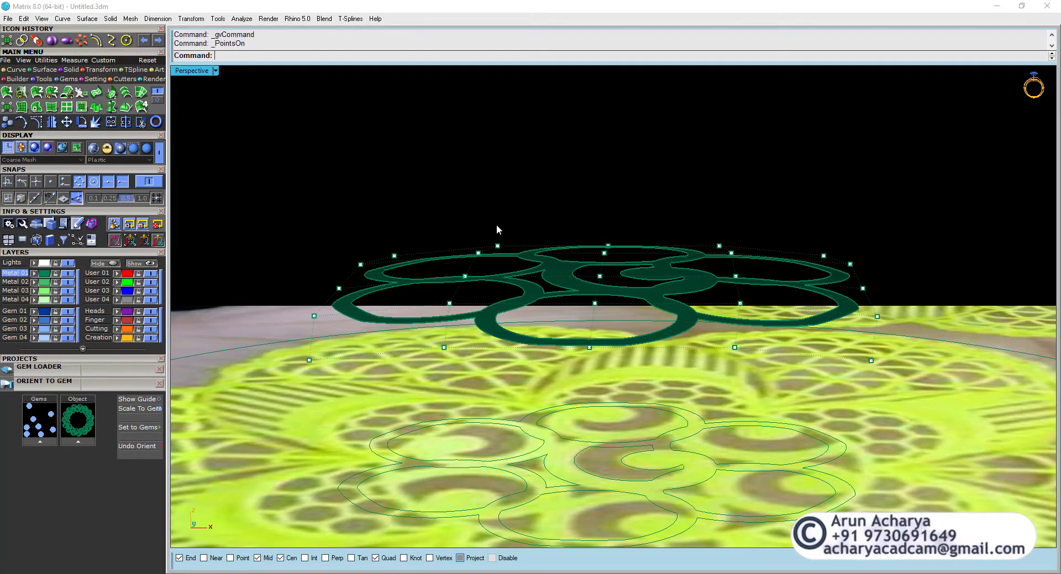
Try to move the surface's middle row and middle column of control points vertically upward, and undo the move.
{"action": "right_click_drag", "start_coordinate": [496, 230], "coordinate": [564, 215]}
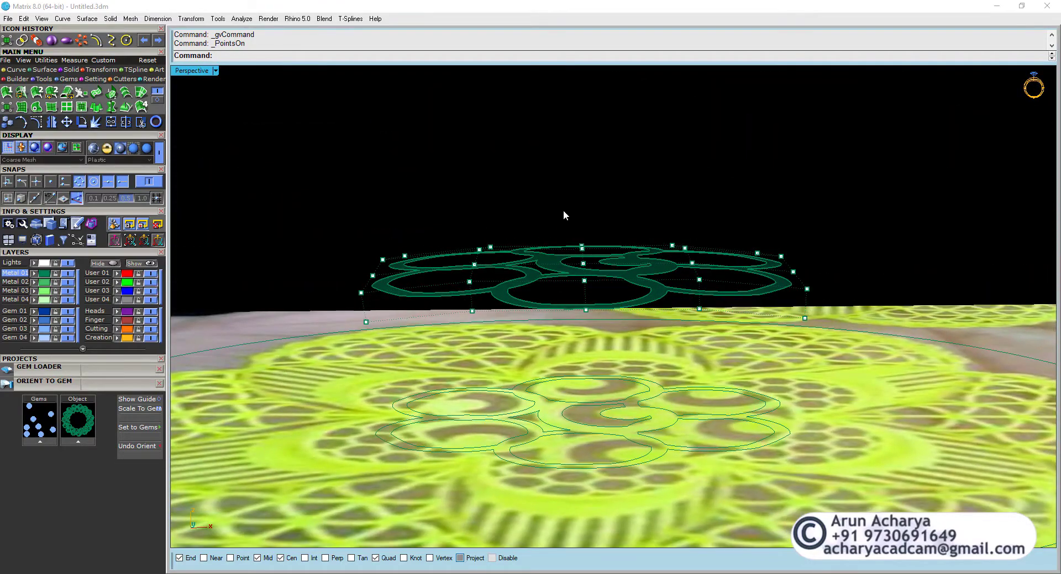
{"action": "left_click_drag", "start_coordinate": [564, 211], "coordinate": [596, 301]}
{"action": "right_click_drag", "start_coordinate": [597, 301], "coordinate": [552, 256]}
{"action": "left_click_drag", "start_coordinate": [502, 210], "coordinate": [573, 308]}
{"action": "right_click_drag", "start_coordinate": [573, 308], "coordinate": [585, 346]}
{"action": "left_click", "coordinate": [66, 122]}
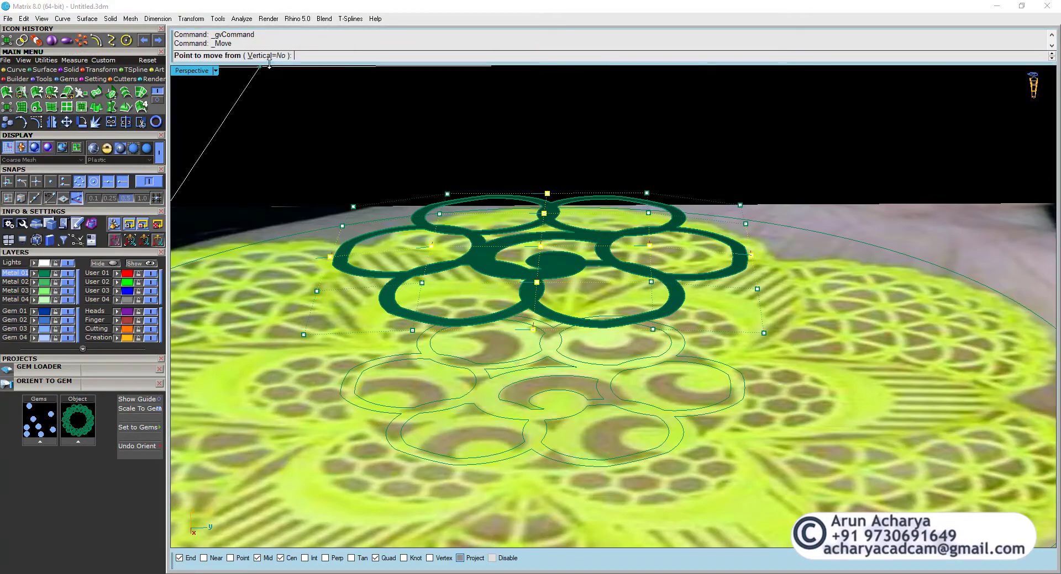
{"action": "left_click", "coordinate": [263, 55]}
{"action": "right_click_drag", "start_coordinate": [282, 75], "coordinate": [486, 253]}
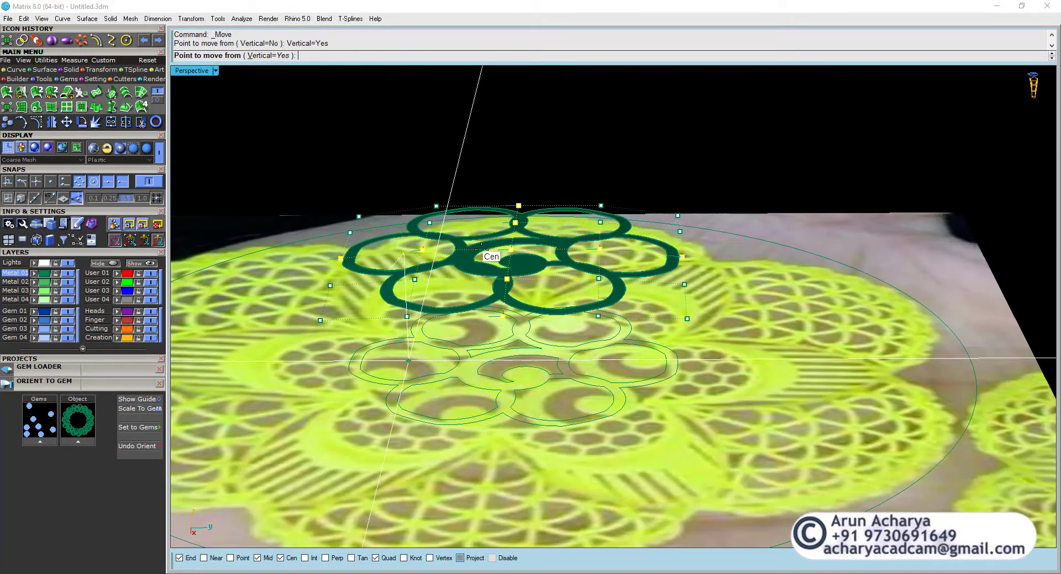
{"action": "left_click", "coordinate": [729, 290]}
{"action": "left_click", "coordinate": [729, 271]}
{"action": "right_click_drag", "start_coordinate": [729, 271], "coordinate": [723, 235]}
{"action": "right_click_drag", "start_coordinate": [647, 245], "coordinate": [579, 286]}
{"action": "key", "text": "ctrl+z"}
{"action": "scroll", "coordinate": [625, 246], "scroll_direction": "down", "scroll_amount": 3}
Stretch the trimmed surface vertically with Scale1D in the Through Finger view, from the middle of its base, into a taller dome.
{"action": "left_click", "coordinate": [578, 287]}
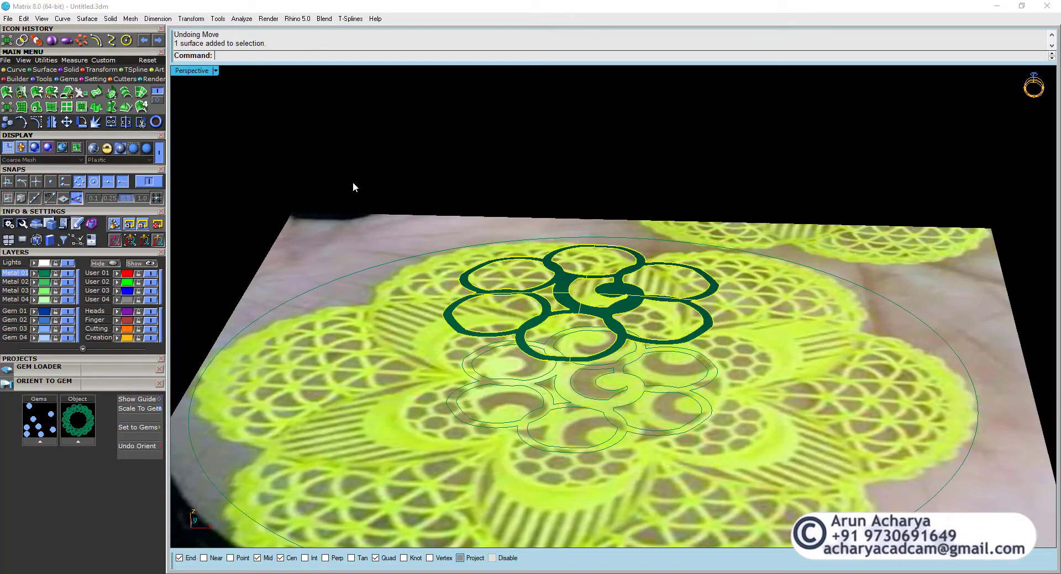
{"action": "double_click", "coordinate": [208, 75]}
{"action": "double_click", "coordinate": [182, 313]}
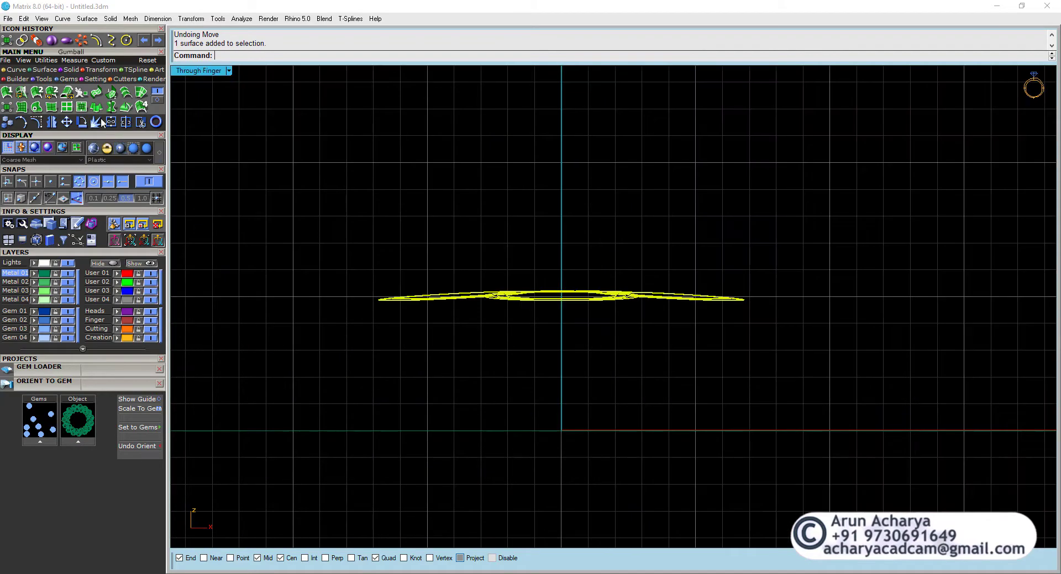
{"action": "left_click", "coordinate": [99, 70]}
{"action": "left_click", "coordinate": [51, 92]}
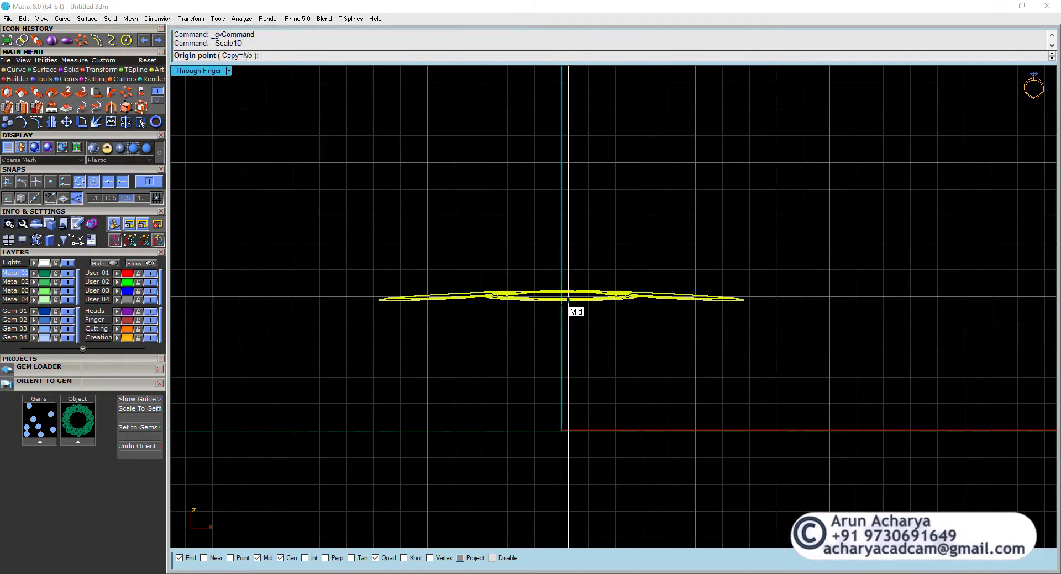
{"action": "left_click", "coordinate": [560, 300]}
{"action": "left_click", "coordinate": [561, 237]}
{"action": "left_click", "coordinate": [562, 206]}
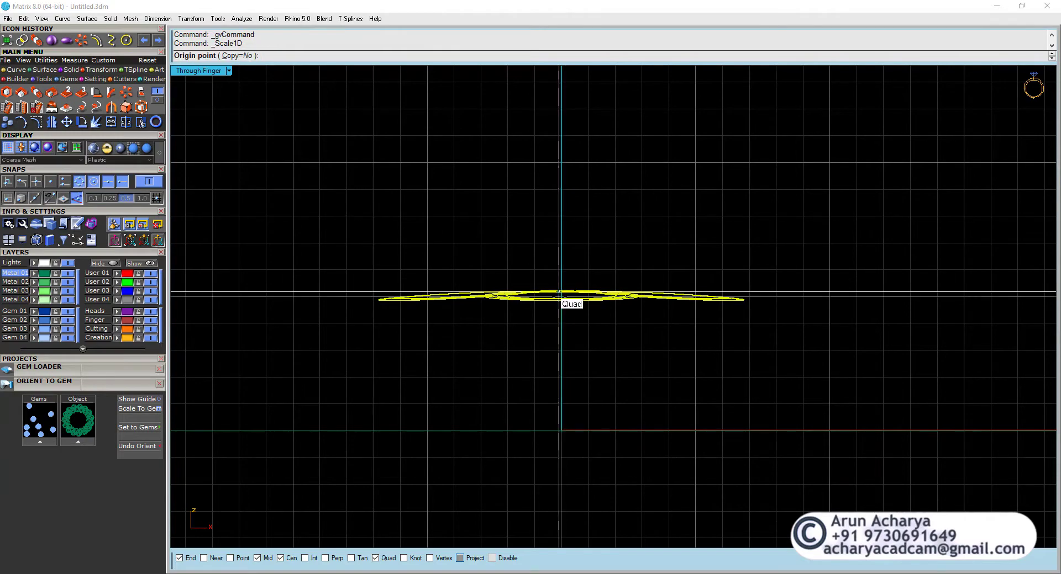
{"action": "left_click", "coordinate": [561, 299]}
{"action": "left_click", "coordinate": [561, 249]}
{"action": "left_click", "coordinate": [465, 132]}
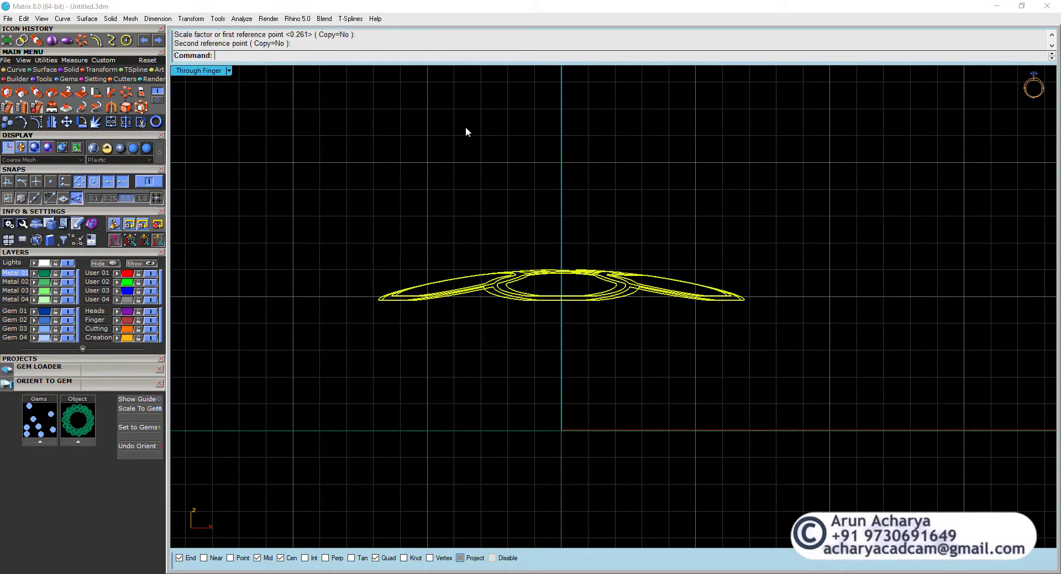
Examine the curvature of the stretched surface from several perspective angles and in the four-viewport layout.
{"action": "double_click", "coordinate": [200, 70]}
{"action": "double_click", "coordinate": [632, 70]}
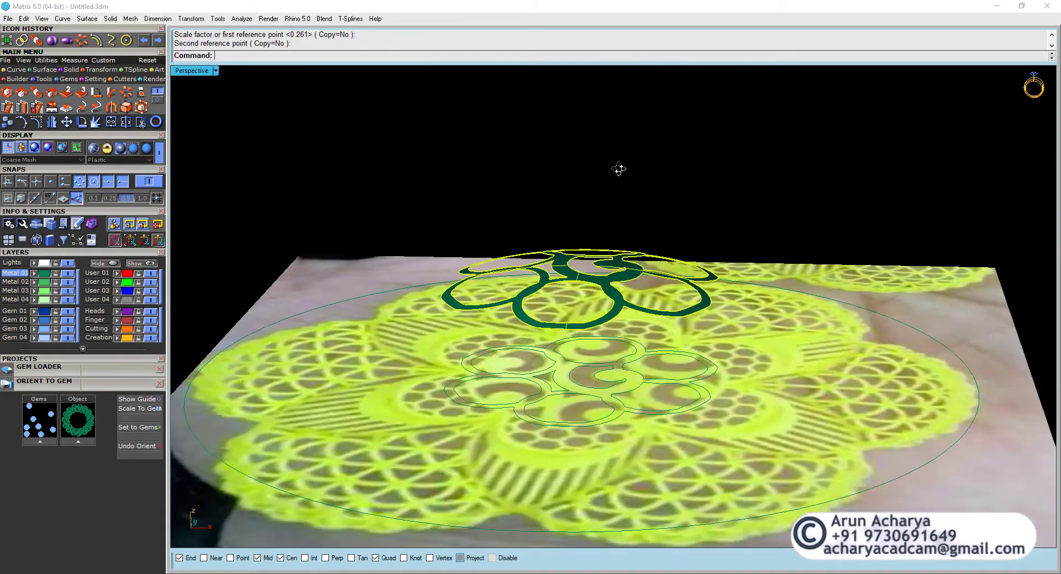
{"action": "right_click_drag", "start_coordinate": [620, 168], "coordinate": [617, 243]}
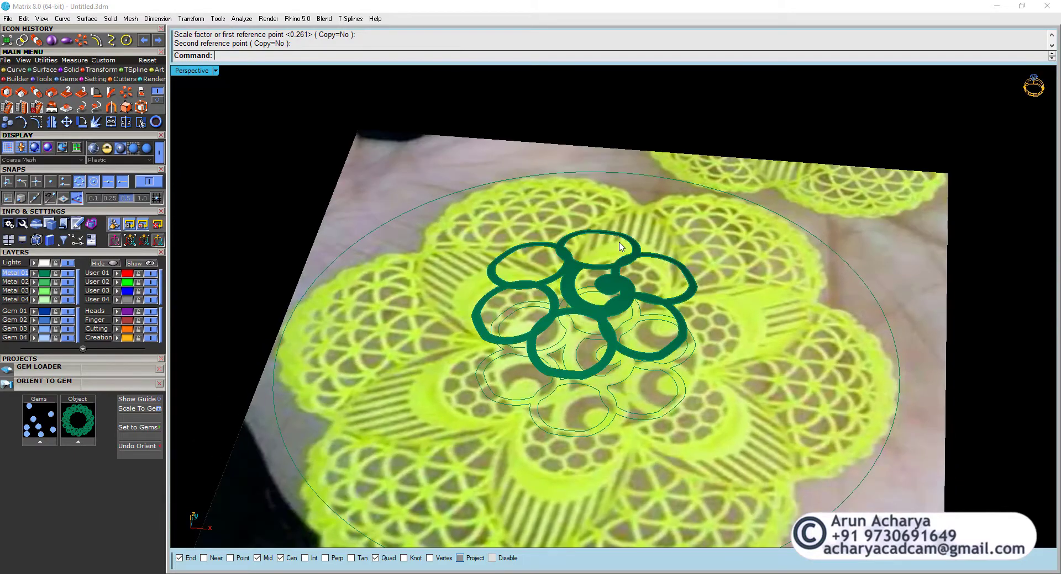
{"action": "right_click_drag", "start_coordinate": [530, 242], "coordinate": [565, 244]}
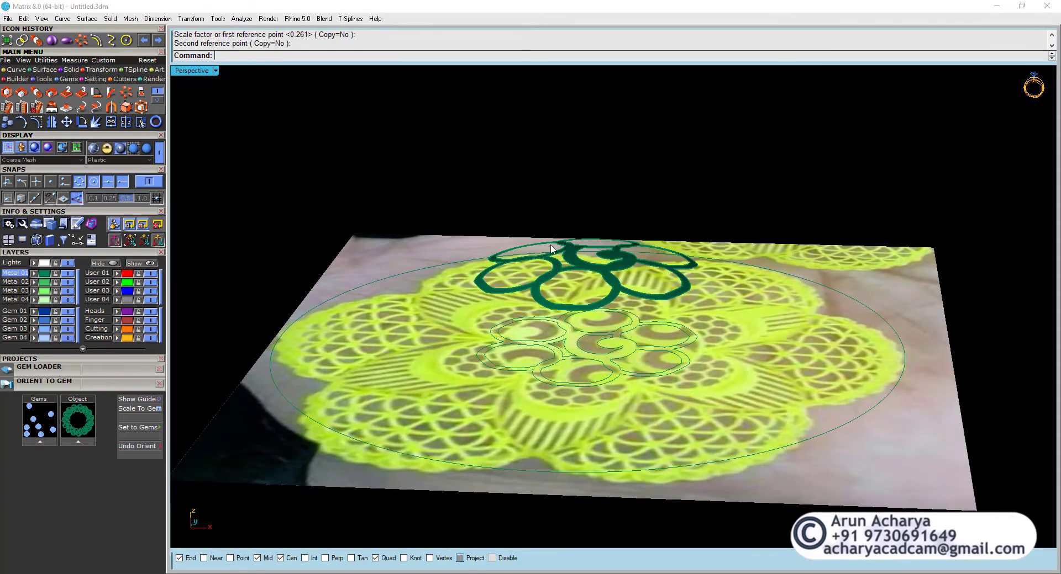
{"action": "double_click", "coordinate": [186, 70]}
{"action": "scroll", "coordinate": [369, 178], "scroll_direction": "up", "scroll_amount": 5}
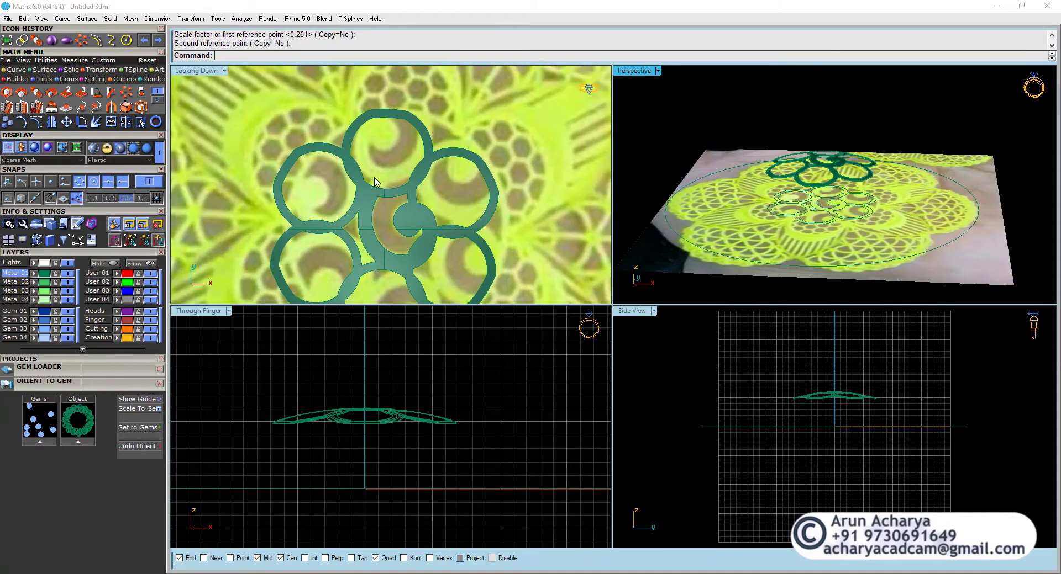
Examine the trimmed dome pattern in perspective and from above against the reference photo, and select the trimmed surface.
{"action": "scroll", "coordinate": [375, 181], "scroll_direction": "down", "scroll_amount": 3}
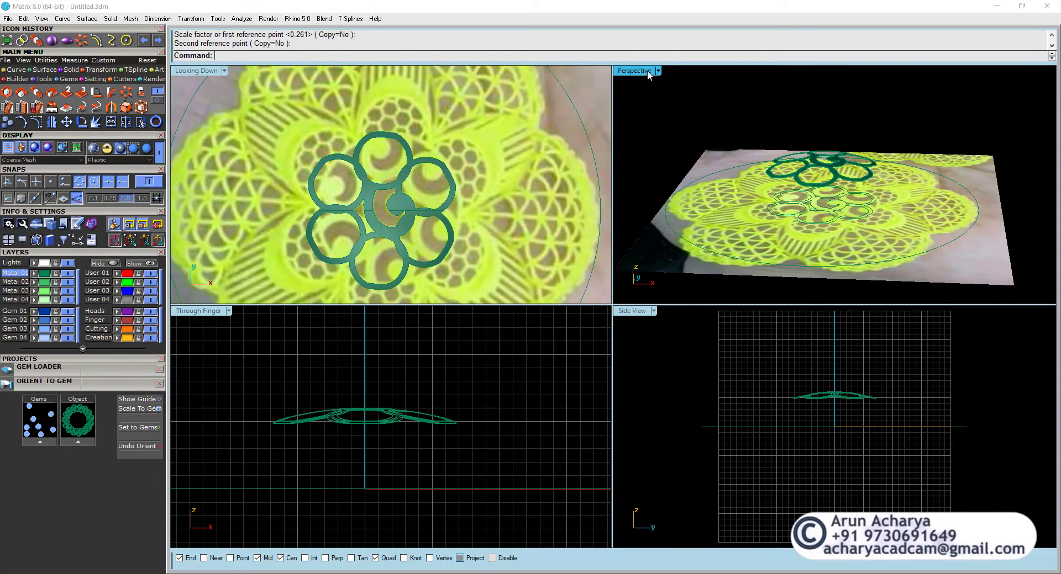
{"action": "double_click", "coordinate": [647, 72]}
{"action": "right_click_drag", "start_coordinate": [591, 180], "coordinate": [600, 318]}
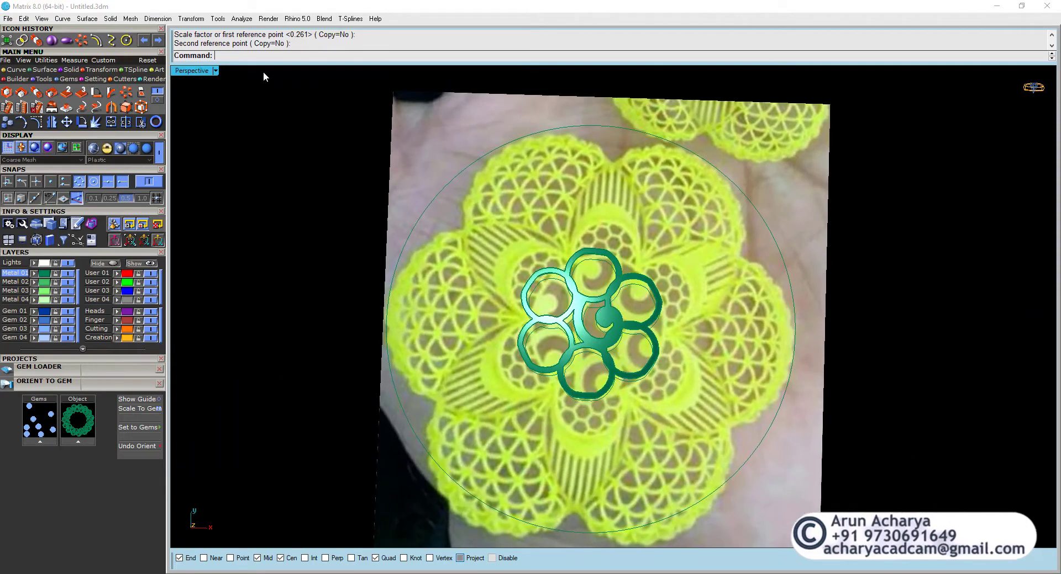
{"action": "double_click", "coordinate": [191, 70]}
{"action": "double_click", "coordinate": [191, 70]}
{"action": "left_click", "coordinate": [606, 216]}
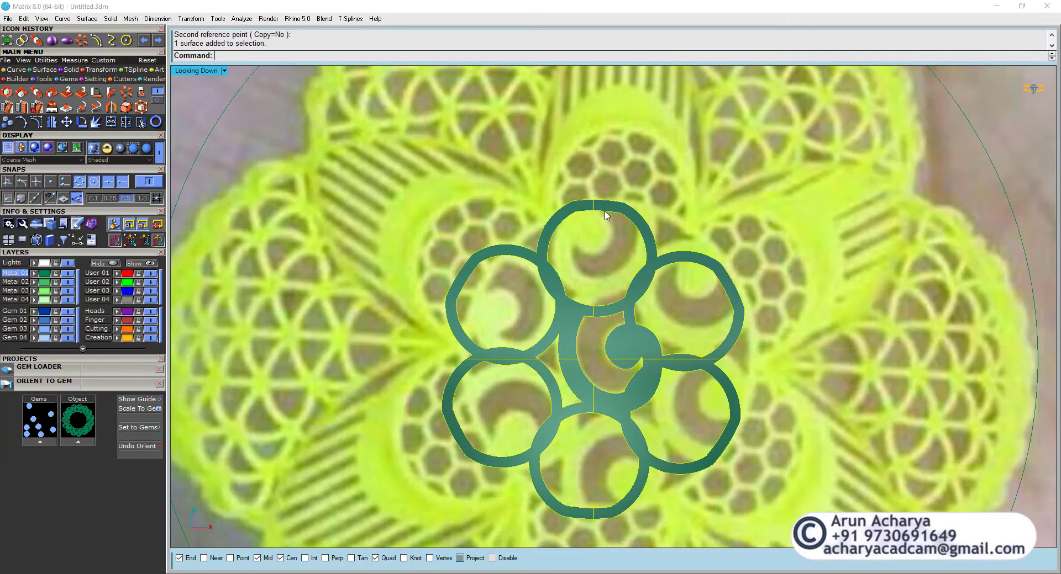
{"action": "scroll", "coordinate": [611, 216], "scroll_direction": "down", "scroll_amount": 3}
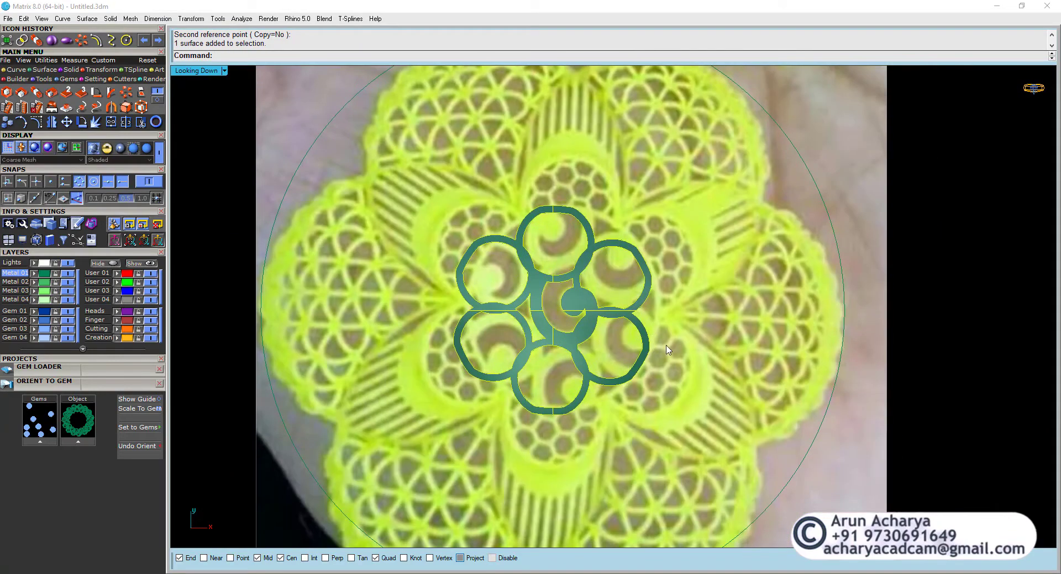
{"action": "double_click", "coordinate": [199, 72]}
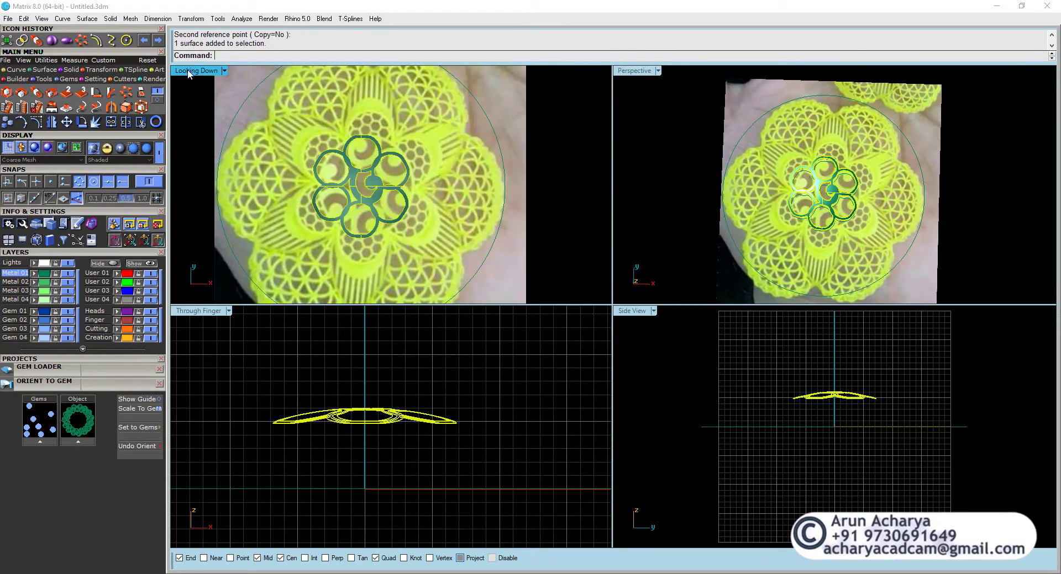
{"action": "double_click", "coordinate": [199, 72]}
{"action": "scroll", "coordinate": [545, 235], "scroll_direction": "up", "scroll_amount": 2}
{"action": "scroll", "coordinate": [544, 235], "scroll_direction": "down", "scroll_amount": 2}
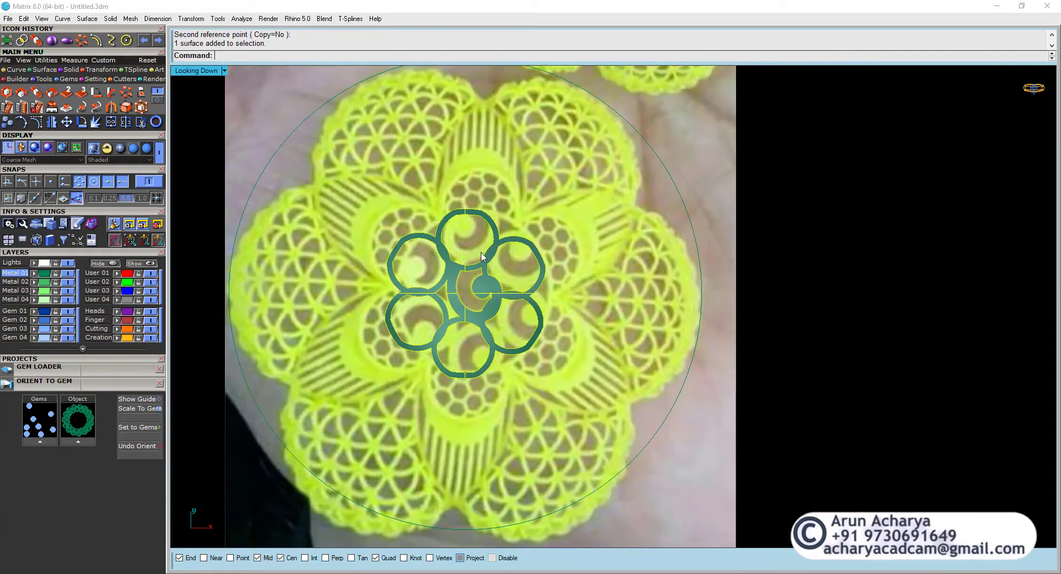
Copy the trimmed surface together with its pattern curves, undo back past the trim, and paste the copy beside the restored dome.
{"action": "scroll", "coordinate": [504, 254], "scroll_direction": "down", "scroll_amount": 3}
{"action": "left_click_drag", "start_coordinate": [306, 165], "coordinate": [551, 322]}
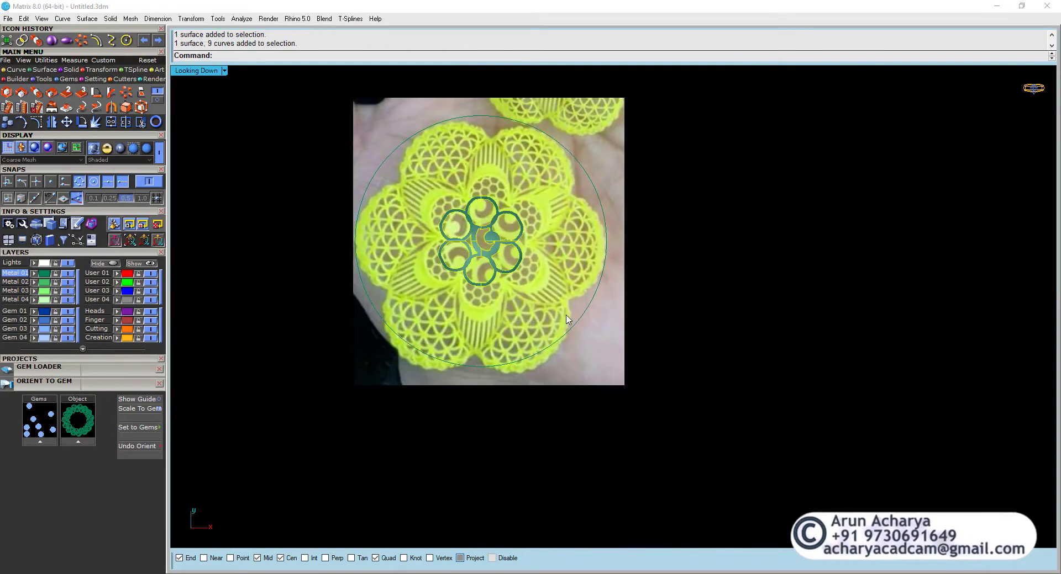
{"action": "scroll", "coordinate": [525, 260], "scroll_direction": "up", "scroll_amount": 3}
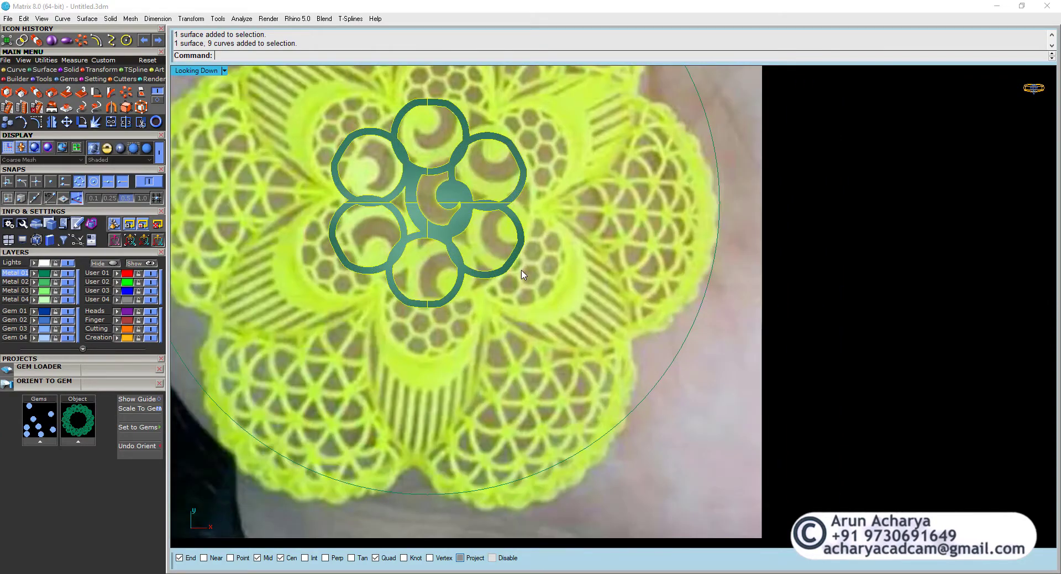
{"action": "key", "text": "ctrl+c"}
{"action": "key", "text": "ctrl+z"}
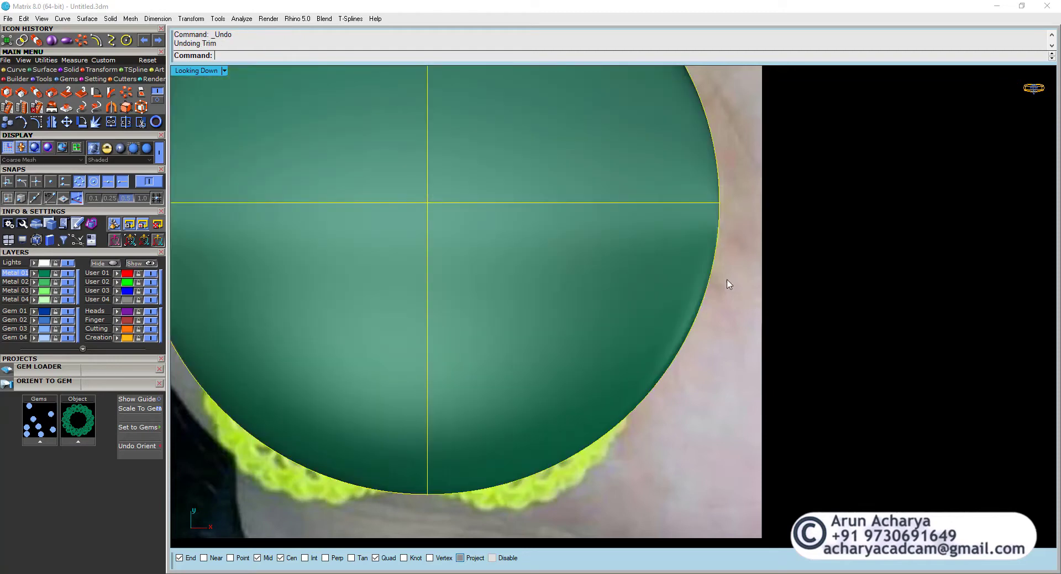
{"action": "key", "text": "ctrl+v"}
Show the top view in wireframe and lock the reference picture's surface.
{"action": "right_click_drag", "start_coordinate": [618, 264], "coordinate": [626, 322]}
{"action": "left_click", "coordinate": [159, 153]}
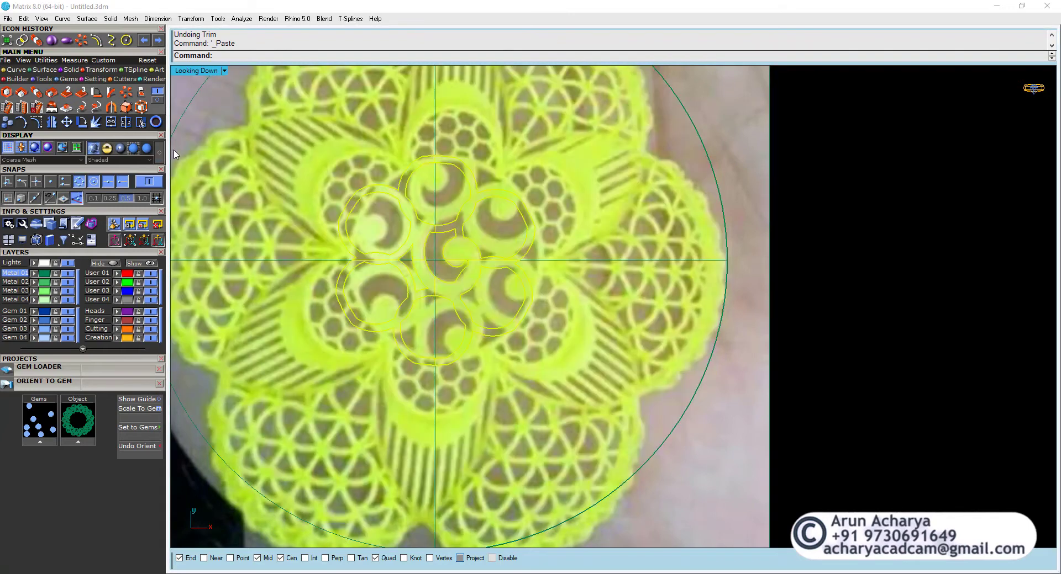
{"action": "left_click", "coordinate": [712, 161]}
{"action": "left_click", "coordinate": [744, 196]}
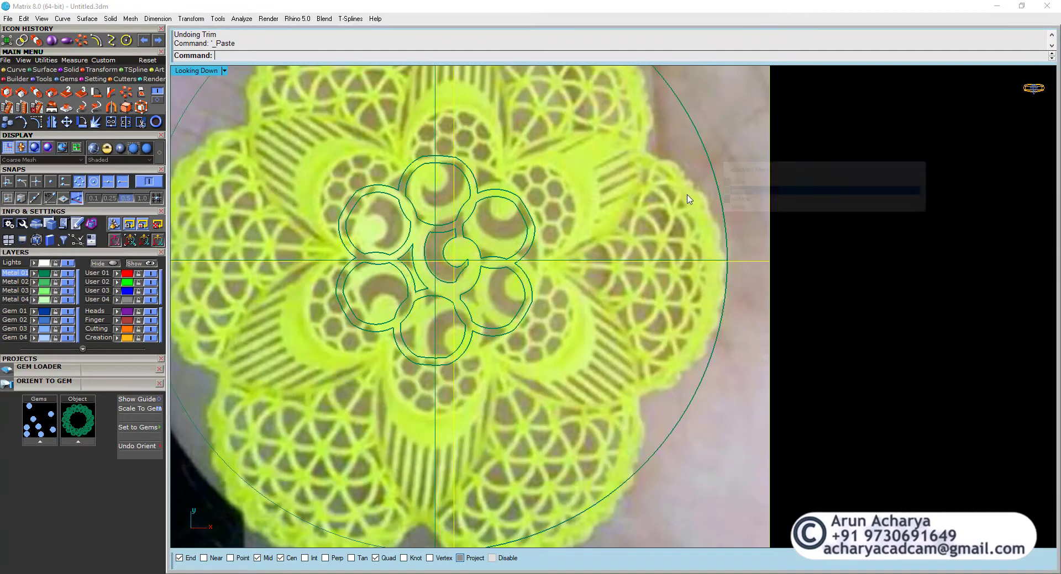
{"action": "scroll", "coordinate": [688, 215], "scroll_direction": "down", "scroll_amount": 2}
{"action": "right_click_drag", "start_coordinate": [688, 216], "coordinate": [691, 266]}
{"action": "left_click", "coordinate": [701, 201]}
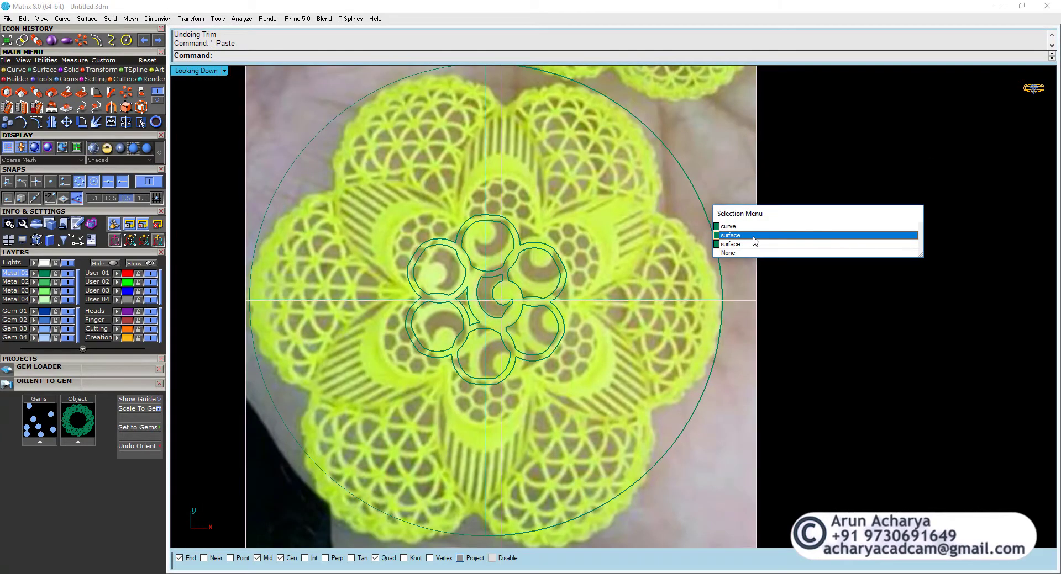
{"action": "left_click", "coordinate": [752, 245]}
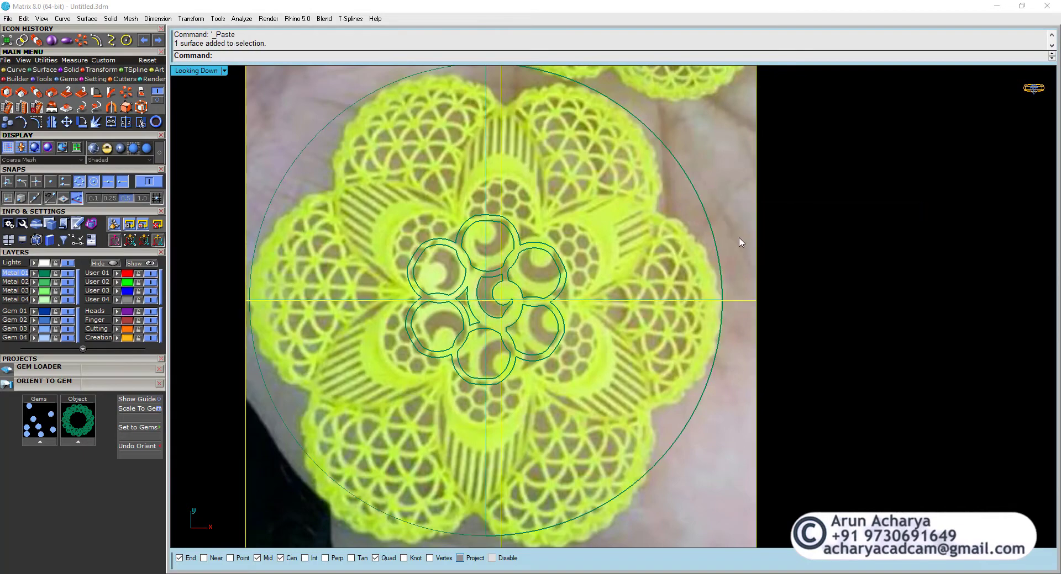
{"action": "key", "text": "ctrl+l"}
Select the untrimmed dome surface and compare the ring pattern from above with the surrounding petals in the reference photo.
{"action": "left_click", "coordinate": [708, 216]}
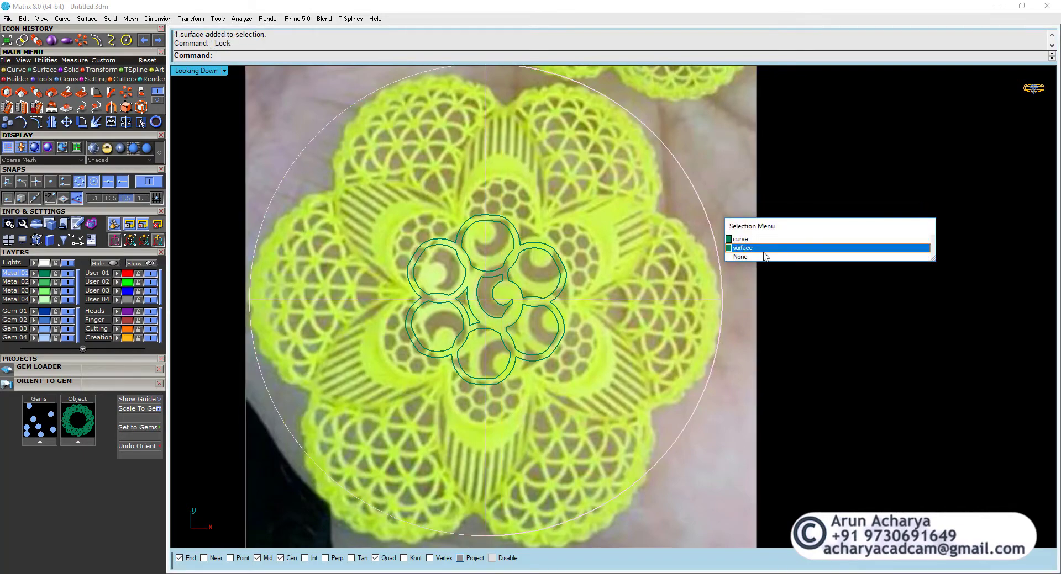
{"action": "left_click", "coordinate": [763, 250]}
{"action": "double_click", "coordinate": [209, 72]}
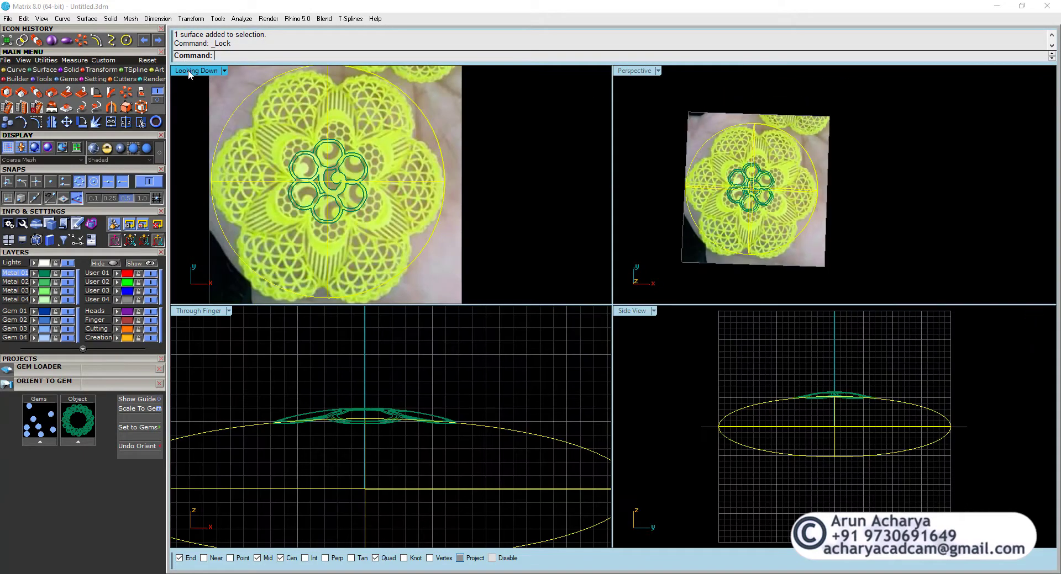
{"action": "double_click", "coordinate": [188, 72]}
{"action": "scroll", "coordinate": [555, 177], "scroll_direction": "up", "scroll_amount": 3}
{"action": "scroll", "coordinate": [552, 179], "scroll_direction": "down", "scroll_amount": 2}
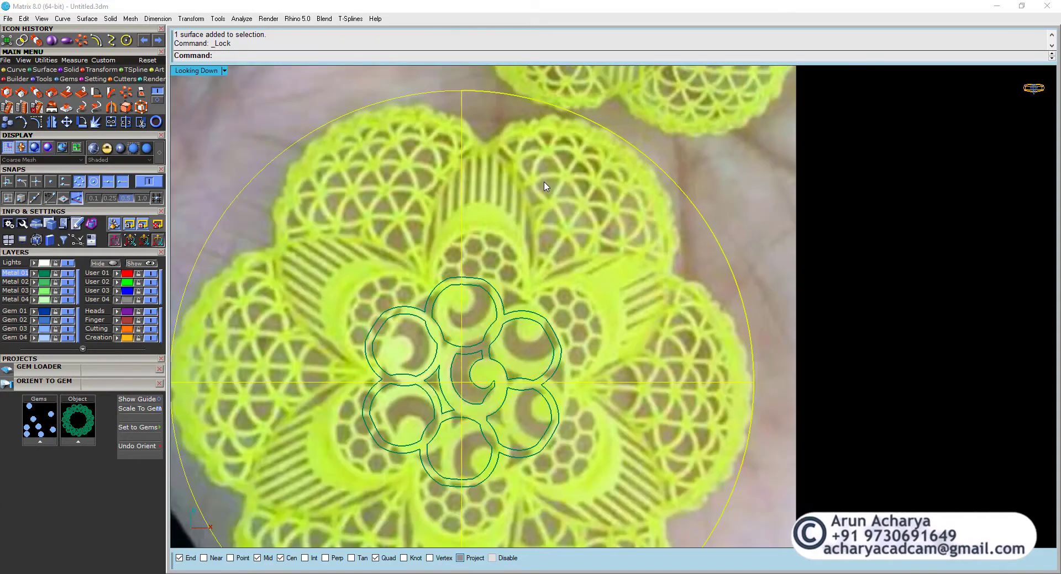
{"action": "scroll", "coordinate": [492, 212], "scroll_direction": "up", "scroll_amount": 4}
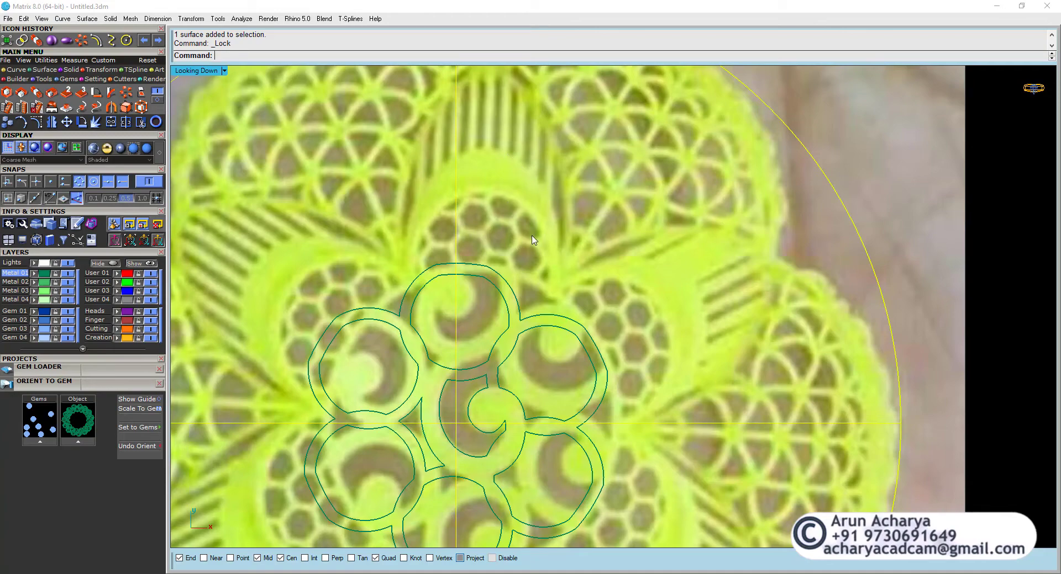
{"action": "scroll", "coordinate": [510, 236], "scroll_direction": "down", "scroll_amount": 2}
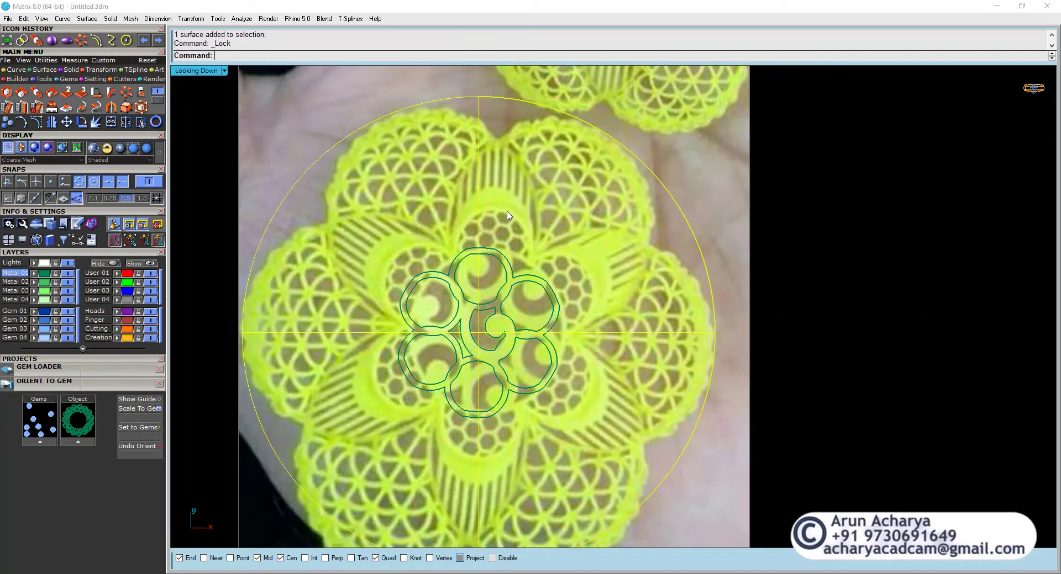
{"action": "scroll", "coordinate": [507, 212], "scroll_direction": "up", "scroll_amount": 6}
{"action": "scroll", "coordinate": [493, 210], "scroll_direction": "down", "scroll_amount": 6}
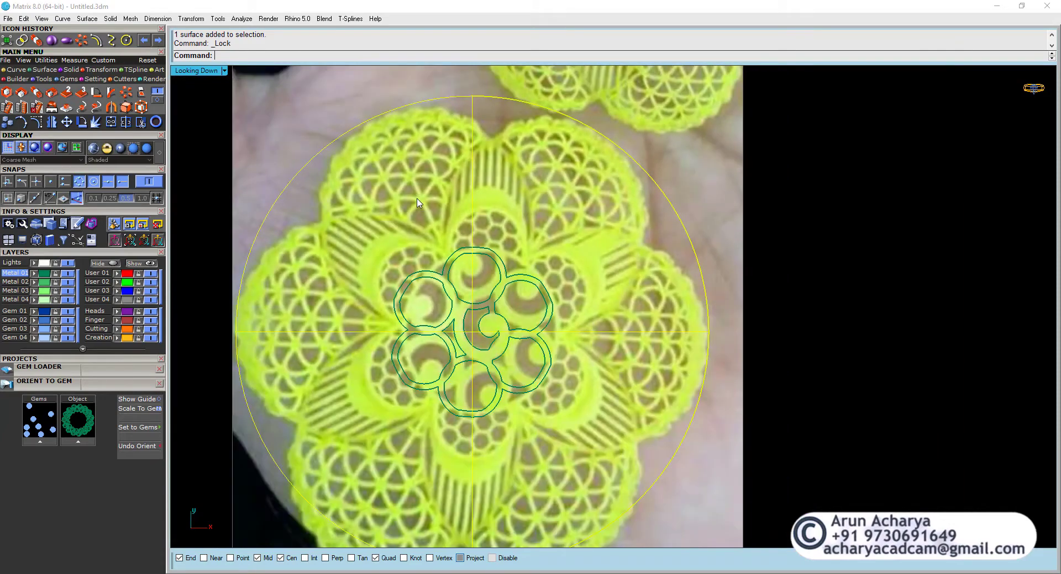
Draw a straight polyline from the origin 0,0,0 towards the gap between the lowest ring and its lower-right neighbour.
{"action": "left_click", "coordinate": [48, 81]}
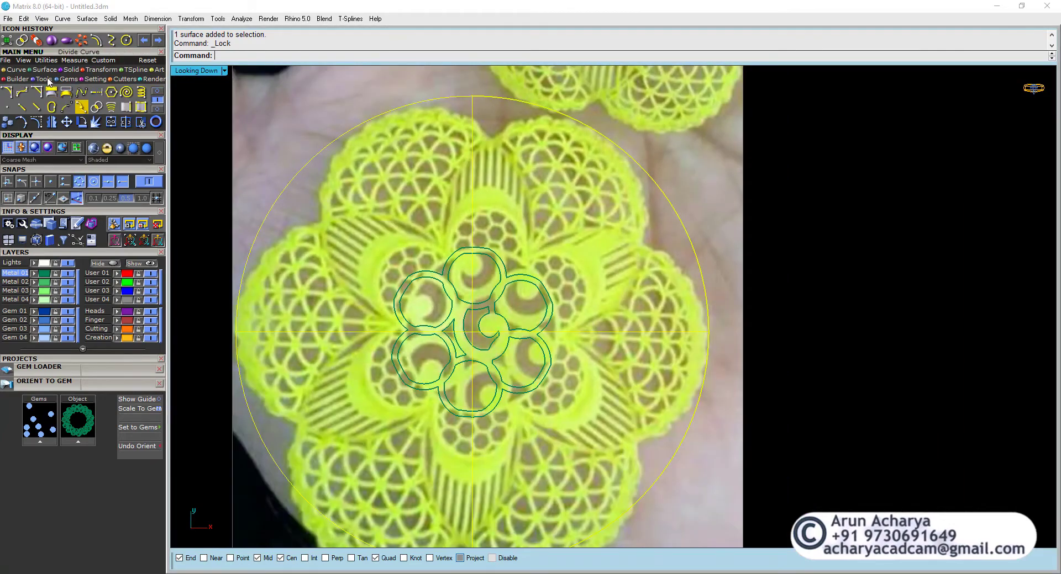
{"action": "left_click", "coordinate": [16, 70]}
{"action": "left_click", "coordinate": [7, 91]}
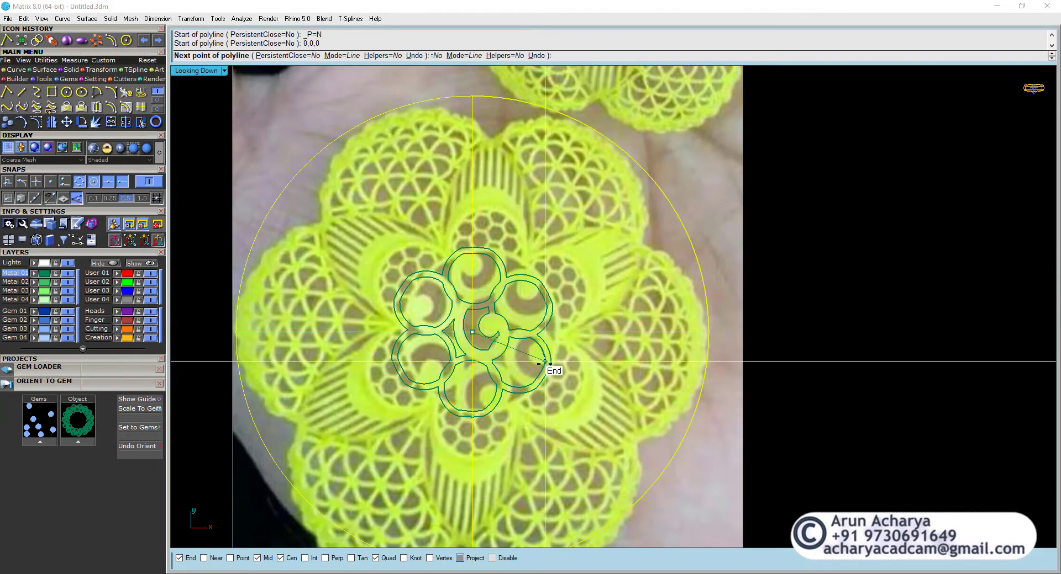
{"action": "left_click", "coordinate": [502, 389]}
{"action": "key", "text": "Return"}
Lengthen the new line by scaling it outward from the origin 0,0,0.
{"action": "left_click", "coordinate": [490, 362]}
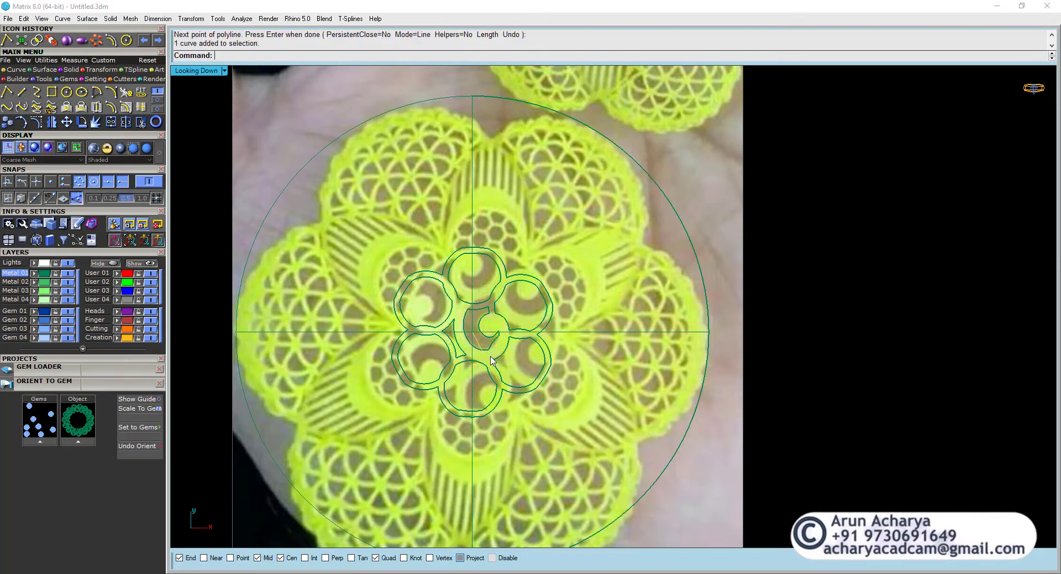
{"action": "left_click", "coordinate": [101, 69]}
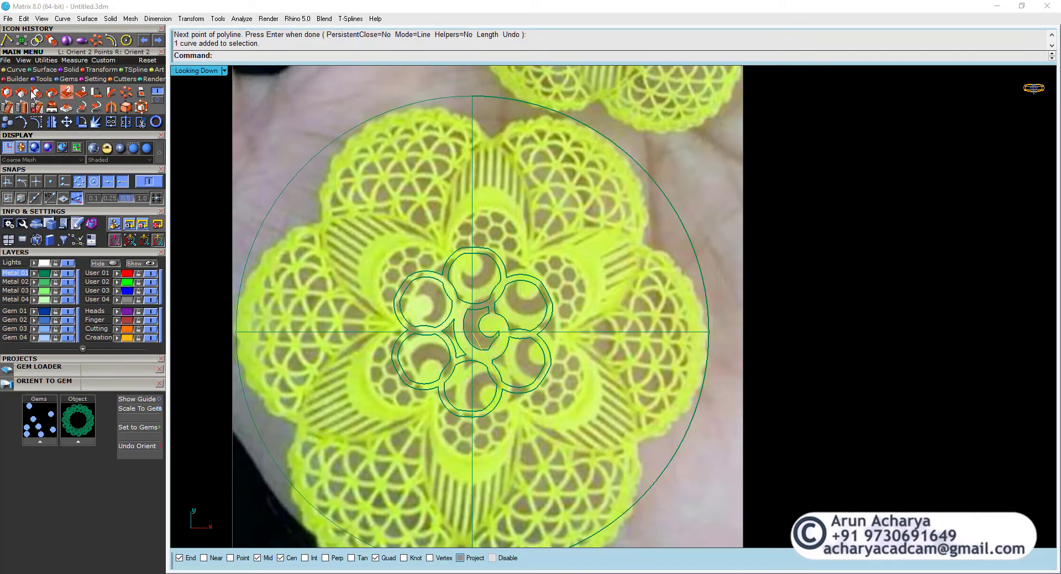
{"action": "left_click", "coordinate": [7, 91]}
{"action": "scroll", "coordinate": [354, 348], "scroll_direction": "up", "scroll_amount": 2}
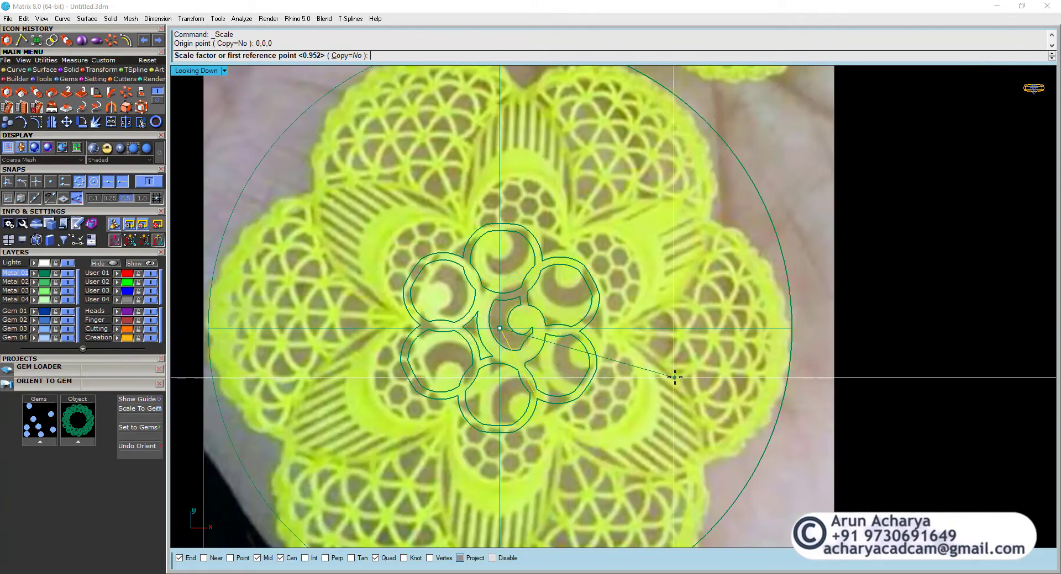
{"action": "left_click", "coordinate": [674, 377]}
{"action": "scroll", "coordinate": [674, 377], "scroll_direction": "down", "scroll_amount": 2}
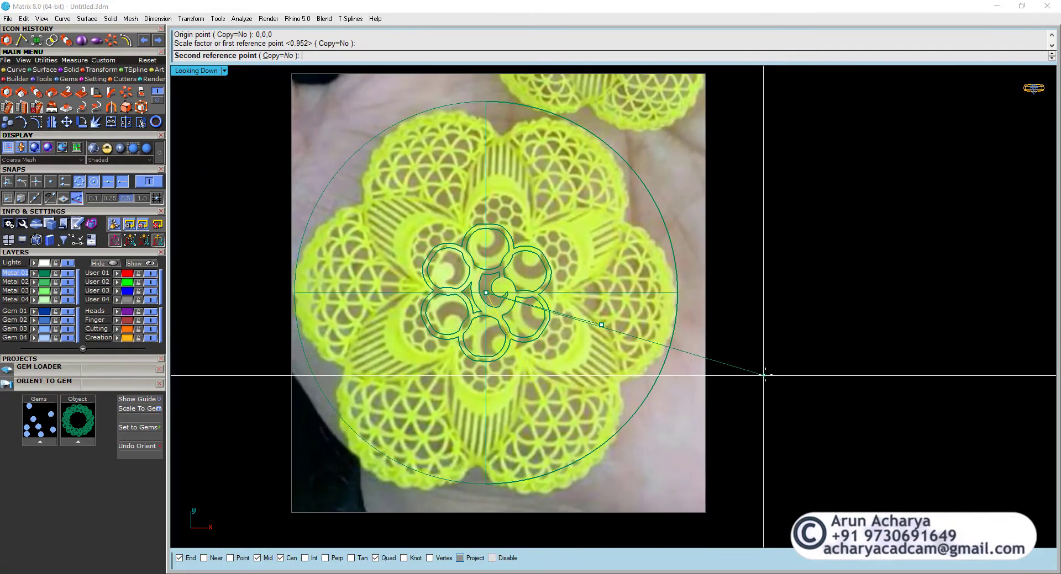
{"action": "left_click", "coordinate": [751, 378]}
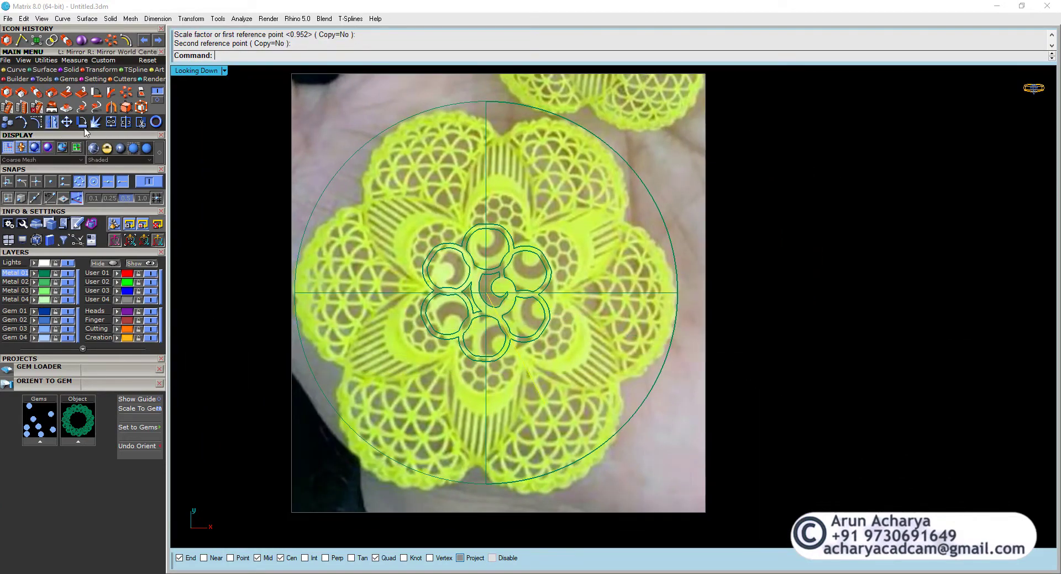
Polar-array the line around the origin as 6 items over 360 degrees.
{"action": "left_click", "coordinate": [144, 108]}
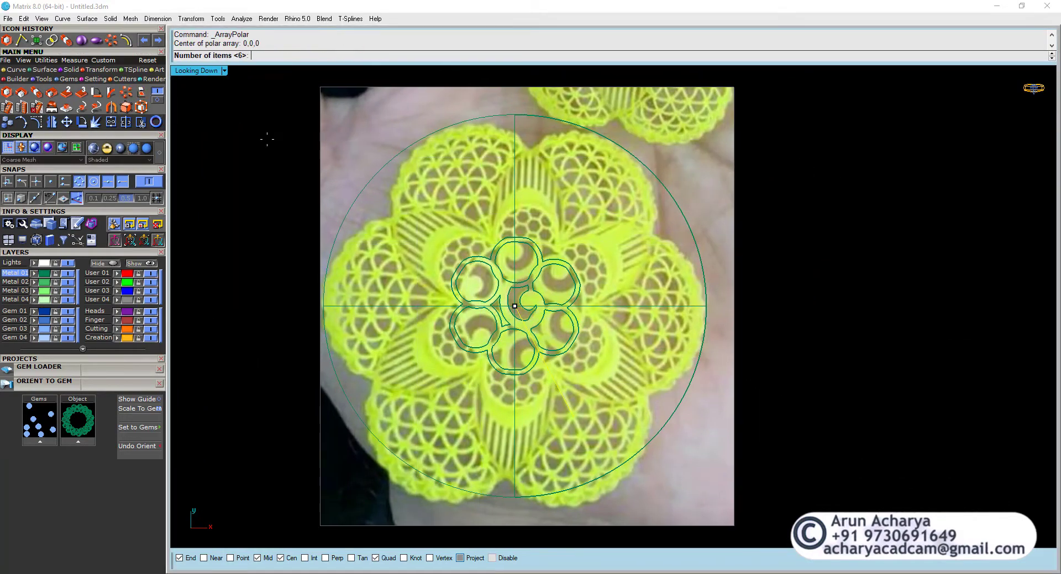
{"action": "key", "text": "Return"}
{"action": "key", "text": "Return"}
{"action": "key", "text": "Return"}
{"action": "scroll", "coordinate": [601, 394], "scroll_direction": "up", "scroll_amount": 5}
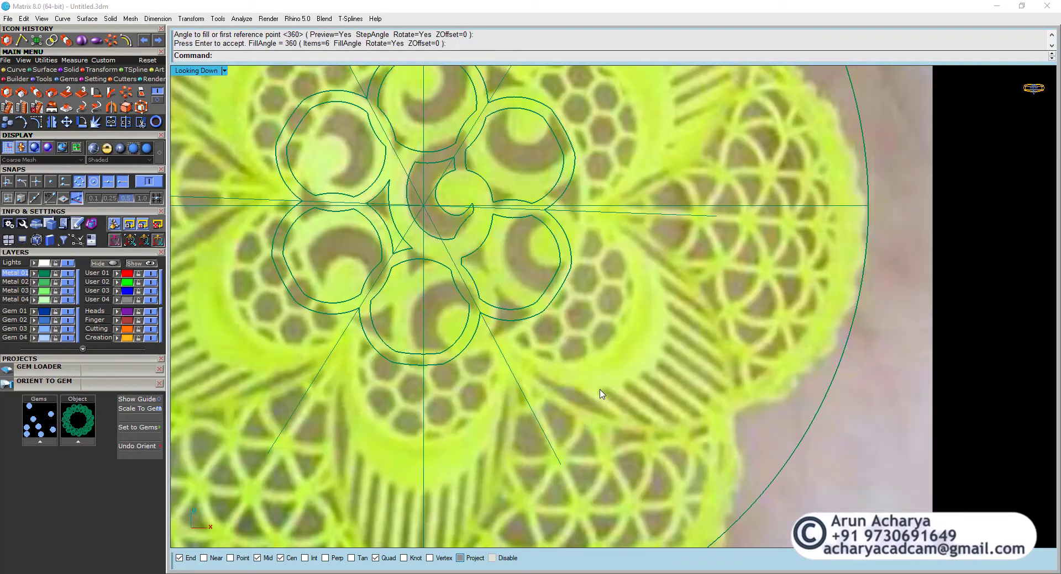
Select the two radial lines that flank the lowest ring.
{"action": "left_click", "coordinate": [495, 341]}
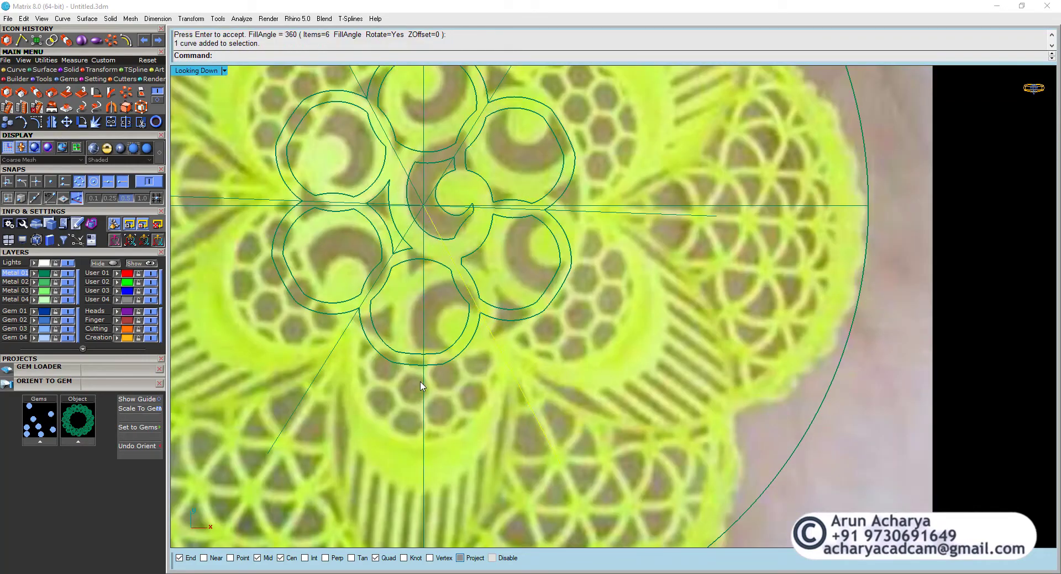
{"action": "left_click", "coordinate": [331, 356]}
{"action": "scroll", "coordinate": [452, 345], "scroll_direction": "down", "scroll_amount": 1}
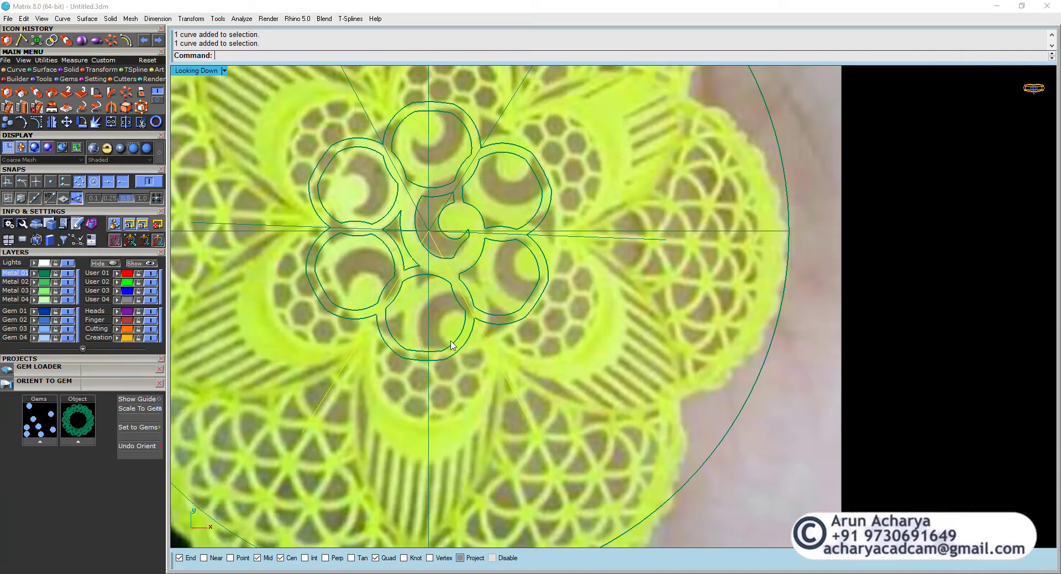
{"action": "scroll", "coordinate": [452, 345], "scroll_direction": "down", "scroll_amount": 2}
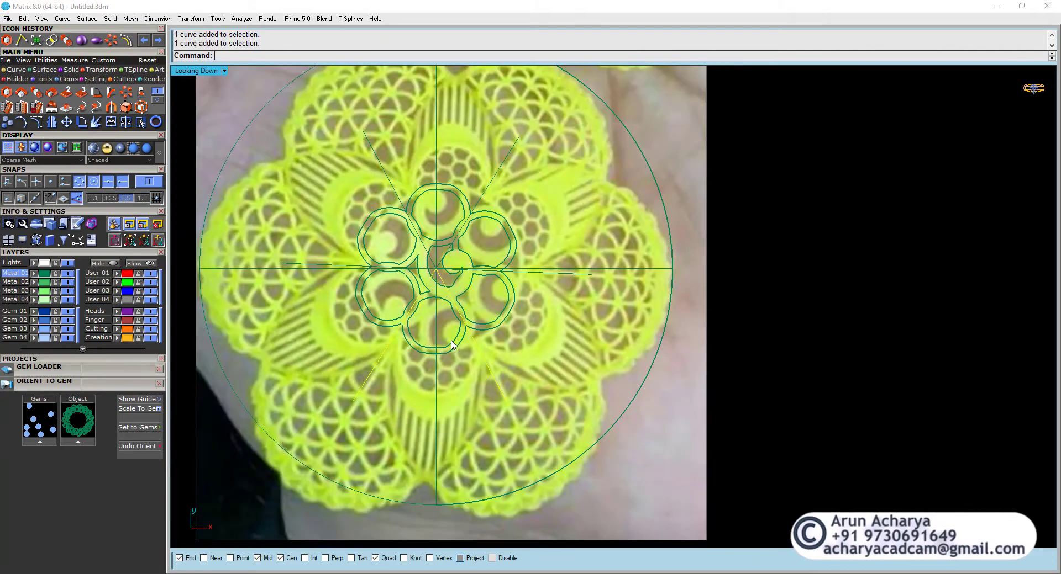
{"action": "scroll", "coordinate": [452, 345], "scroll_direction": "up", "scroll_amount": 2}
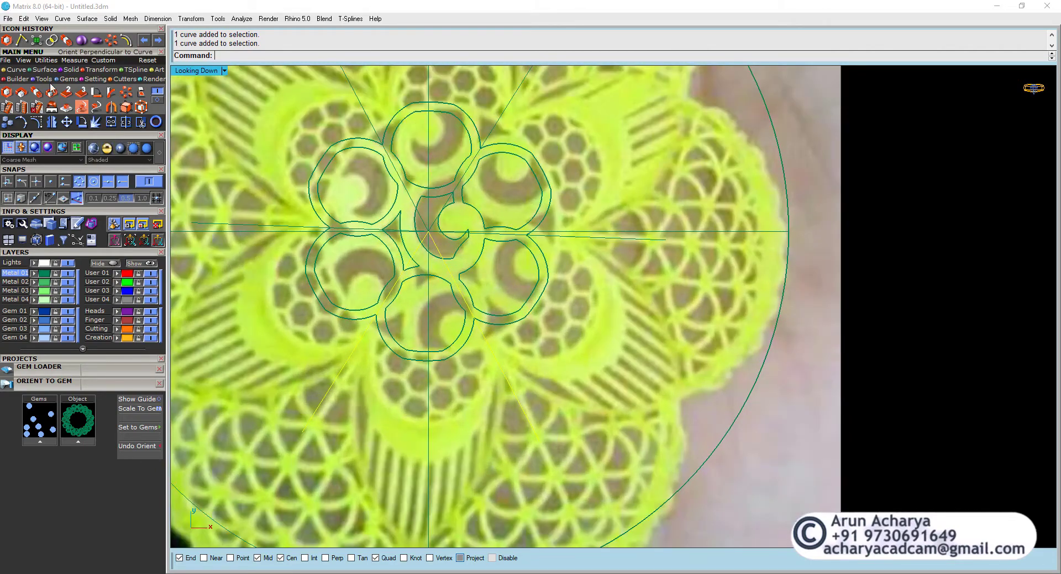
Draw a start-point arc from the two gaps beside the lowest ring, bulging around the honeycomb area below it.
{"action": "left_click", "coordinate": [14, 71]}
{"action": "left_click", "coordinate": [8, 92]}
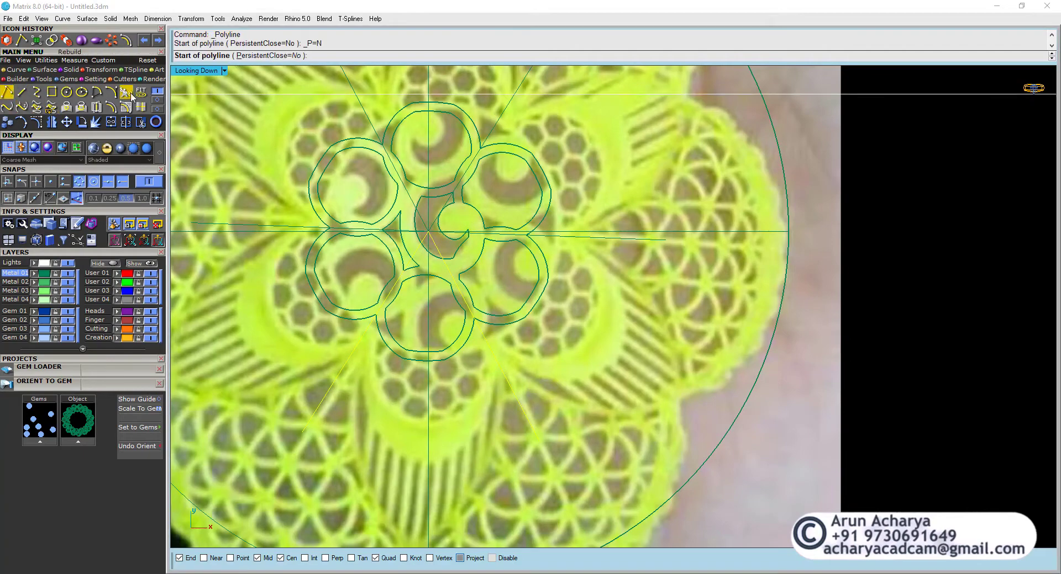
{"action": "left_click", "coordinate": [97, 93]}
{"action": "left_click", "coordinate": [277, 55]}
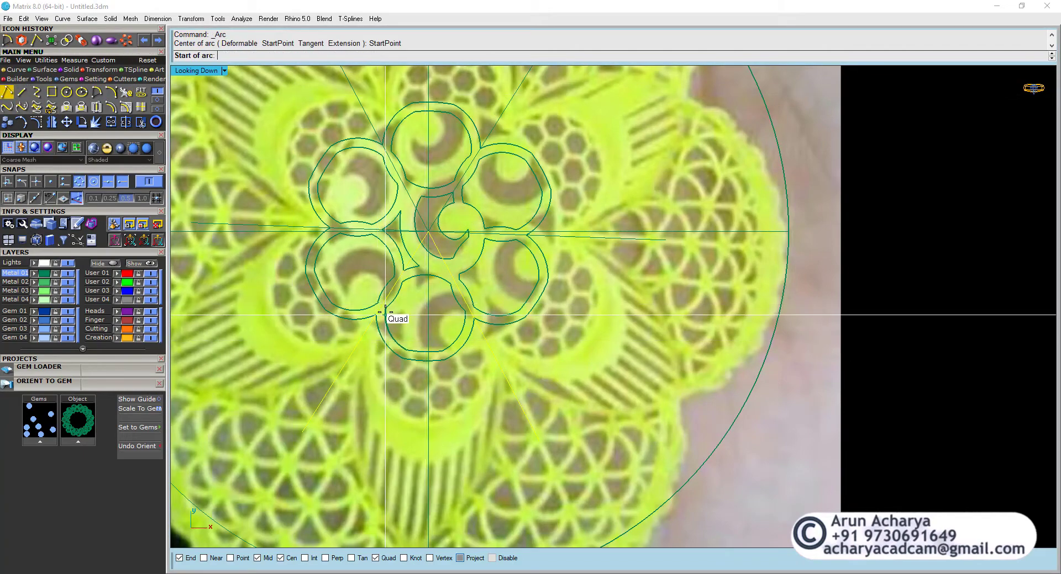
{"action": "scroll", "coordinate": [372, 315], "scroll_direction": "up", "scroll_amount": 3}
{"action": "left_click", "coordinate": [364, 318]}
{"action": "left_click", "coordinate": [593, 333]}
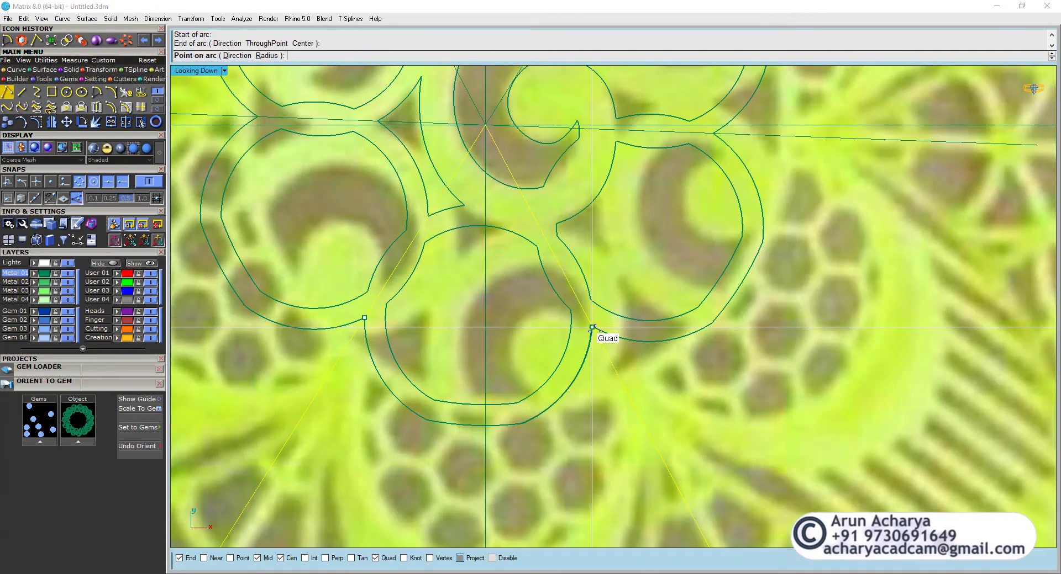
{"action": "scroll", "coordinate": [592, 332], "scroll_direction": "down", "scroll_amount": 2}
{"action": "scroll", "coordinate": [532, 480], "scroll_direction": "down", "scroll_amount": 3}
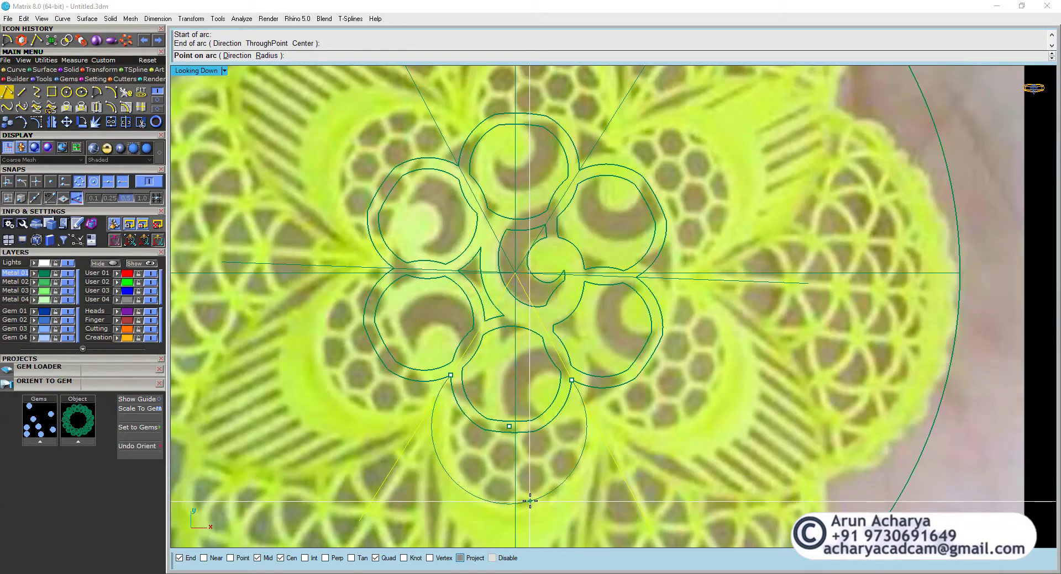
{"action": "left_click", "coordinate": [530, 501]}
{"action": "key", "text": "Return"}
{"action": "type", "text": "s"}
{"action": "key", "text": "Return"}
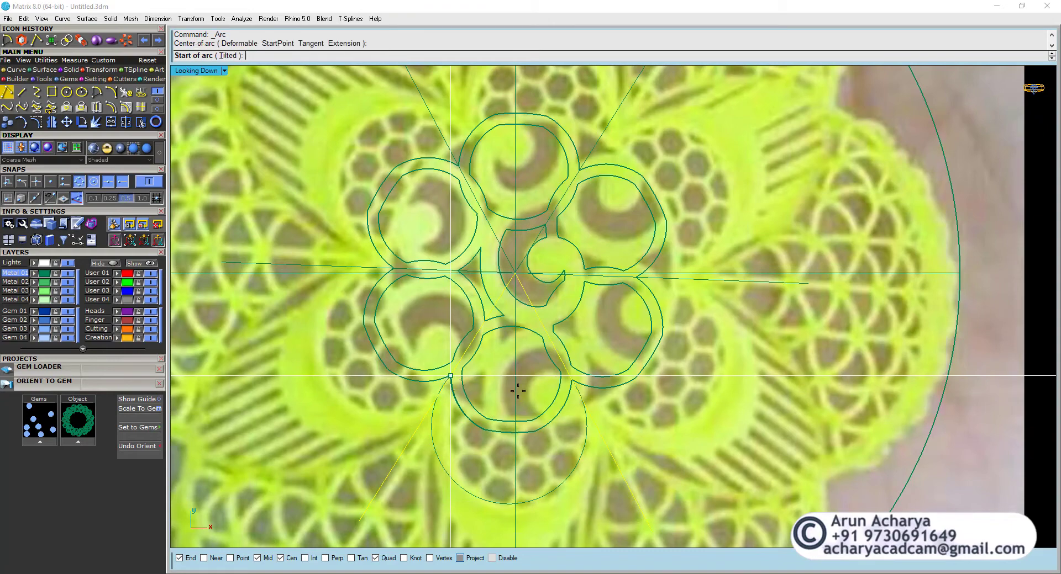
{"action": "left_click", "coordinate": [572, 380]}
{"action": "right_click_drag", "start_coordinate": [533, 525], "coordinate": [516, 454]}
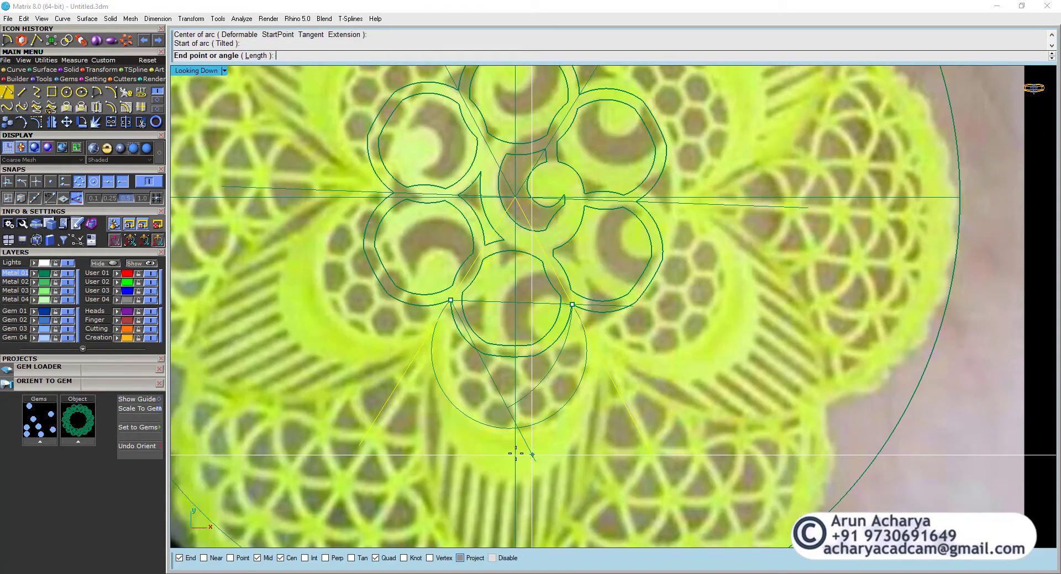
{"action": "left_click", "coordinate": [516, 454]}
Draw a second, wider start-point arc around the first one, following the outer edge of the solid band below the honeycomb.
{"action": "key", "text": "Return"}
{"action": "type", "text": "s"}
{"action": "key", "text": "Return"}
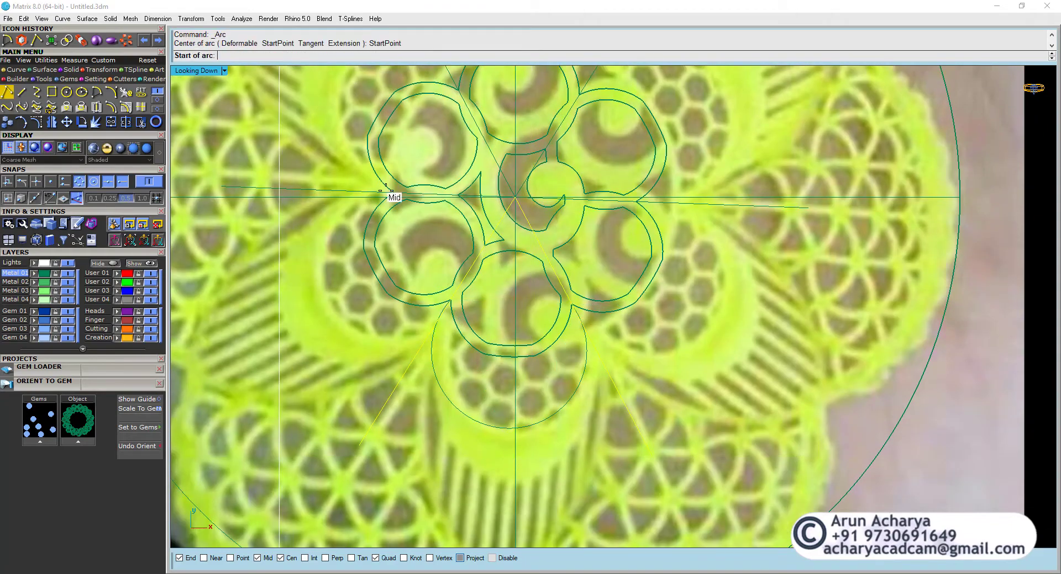
{"action": "left_click", "coordinate": [436, 321]}
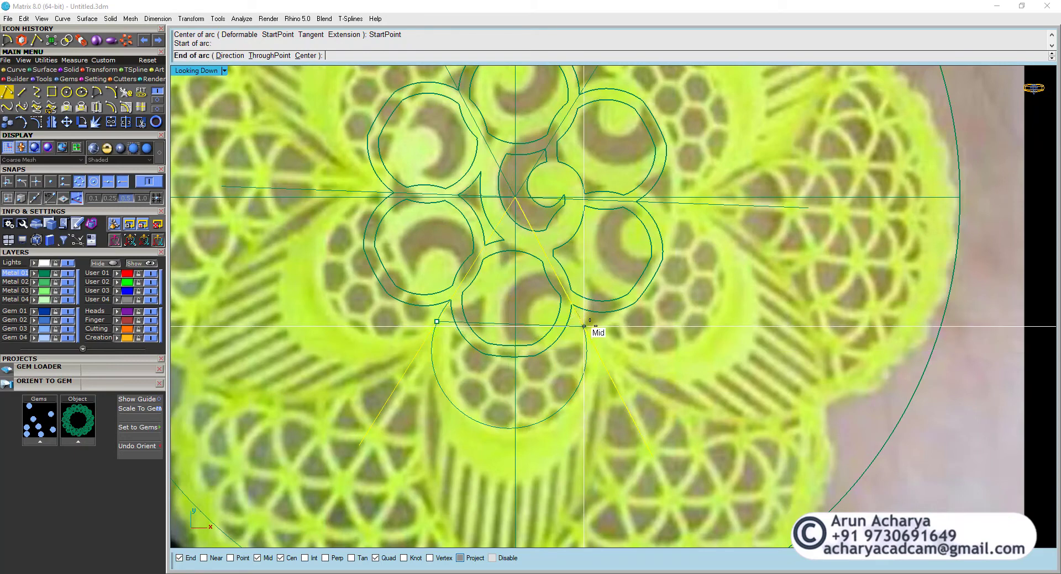
{"action": "left_click", "coordinate": [583, 326]}
{"action": "left_click", "coordinate": [553, 471]}
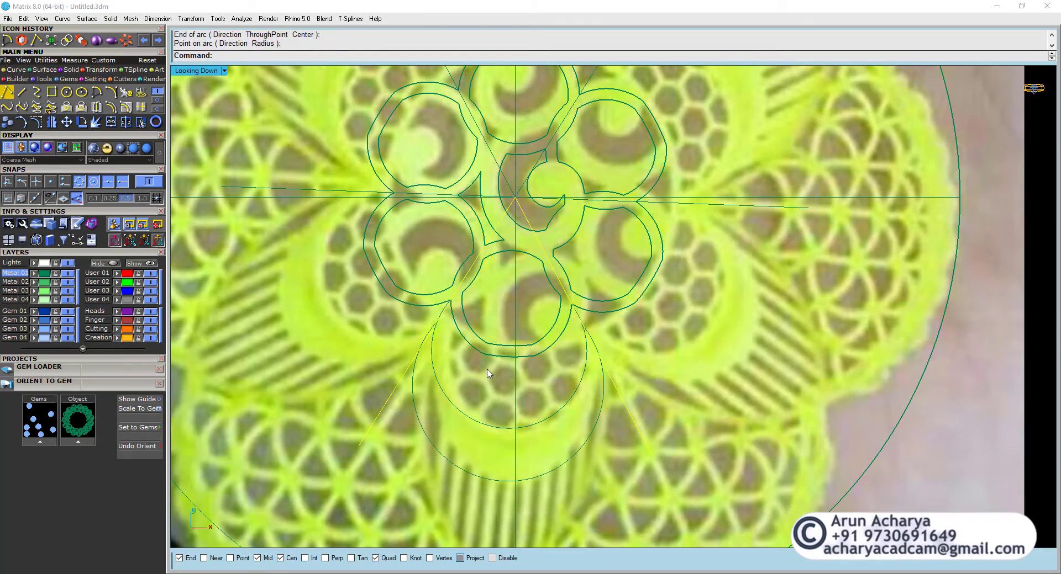
Examine how the two arcs fit the lowest petal and its striped area in the reference photo.
{"action": "scroll", "coordinate": [506, 392], "scroll_direction": "down", "scroll_amount": 3}
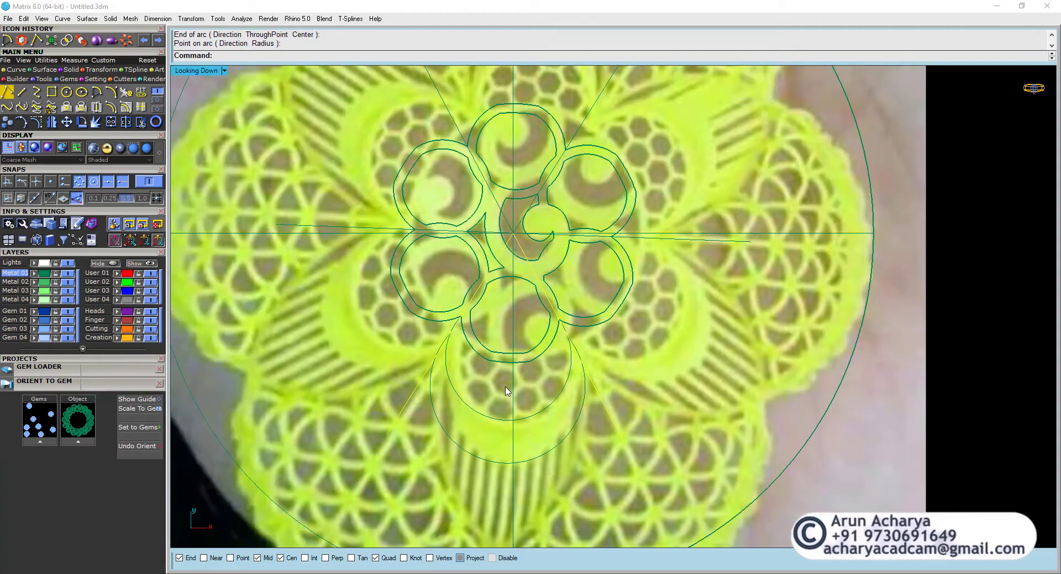
{"action": "scroll", "coordinate": [506, 390], "scroll_direction": "up", "scroll_amount": 1}
{"action": "scroll", "coordinate": [505, 385], "scroll_direction": "up", "scroll_amount": 1}
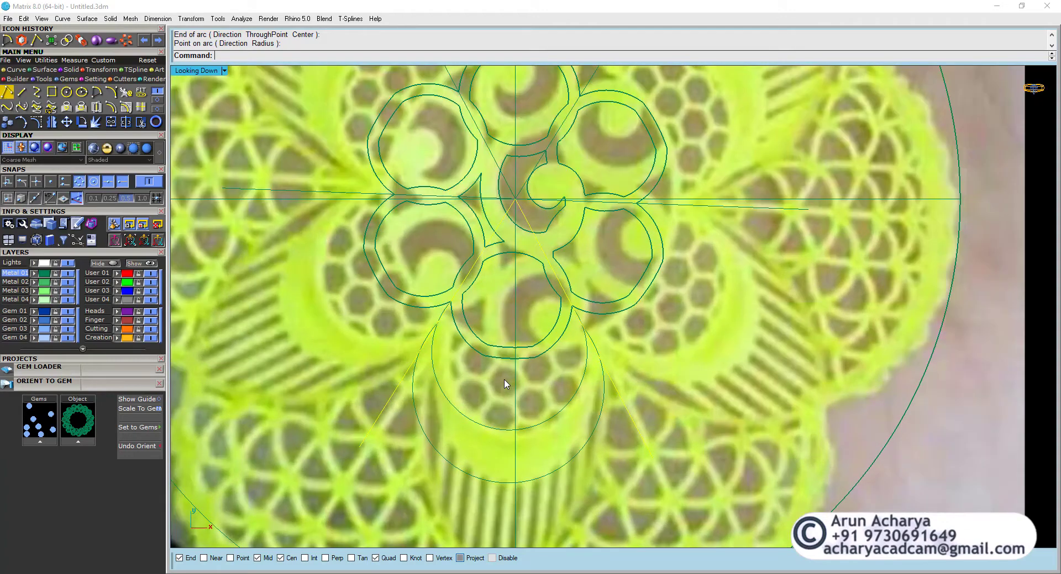
{"action": "right_click_drag", "start_coordinate": [437, 324], "coordinate": [405, 356]}
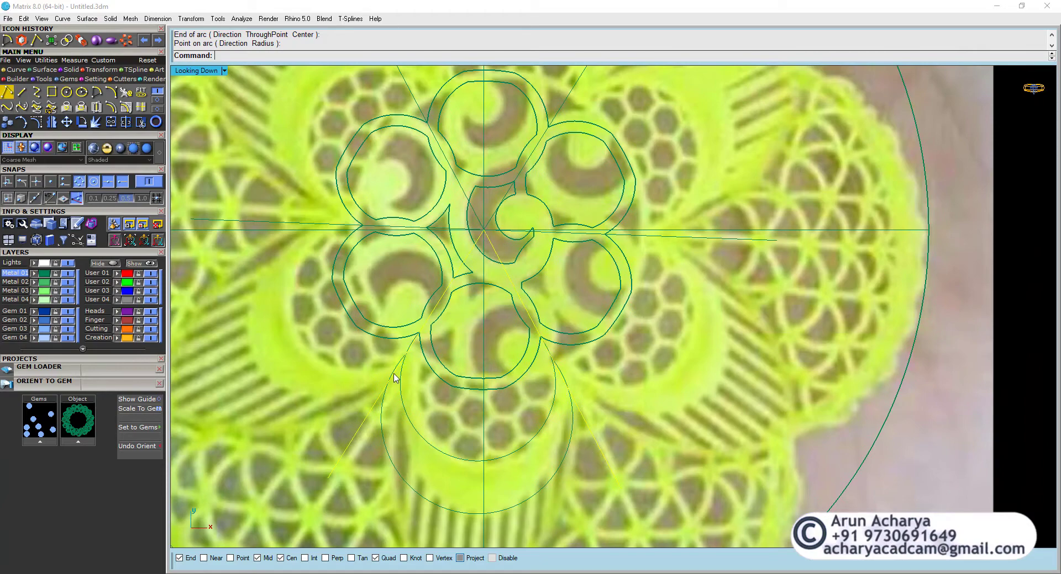
{"action": "scroll", "coordinate": [421, 397], "scroll_direction": "down", "scroll_amount": 1}
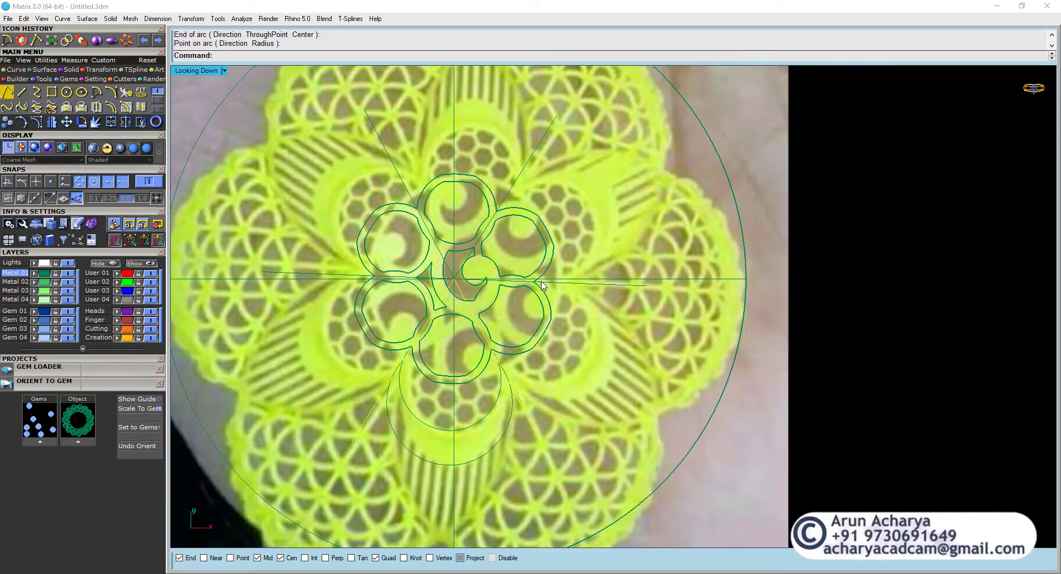
{"action": "scroll", "coordinate": [484, 375], "scroll_direction": "up", "scroll_amount": 2}
{"action": "right_click_drag", "start_coordinate": [482, 372], "coordinate": [475, 420]}
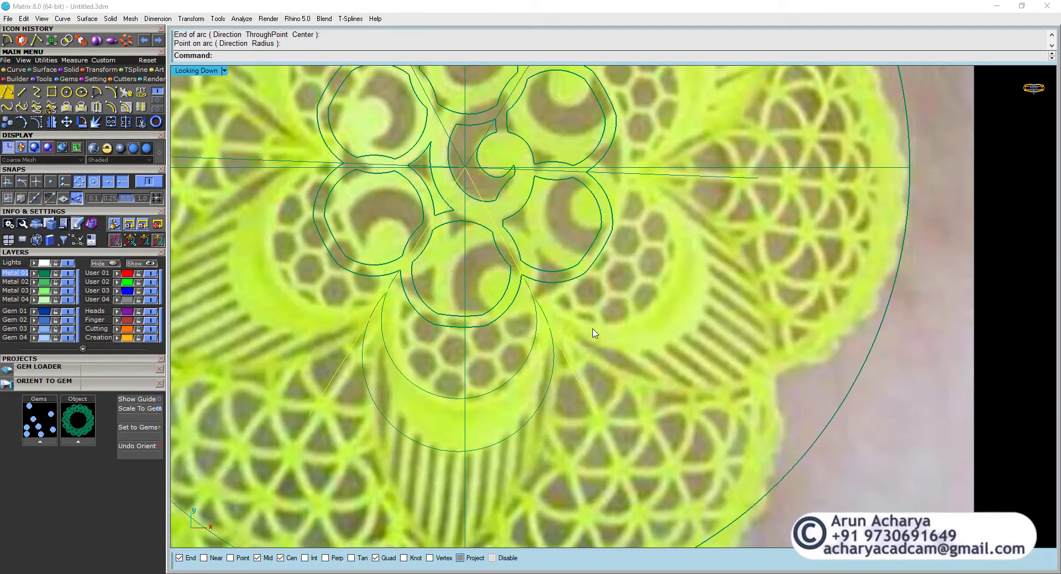
{"action": "right_click_drag", "start_coordinate": [520, 312], "coordinate": [522, 327]}
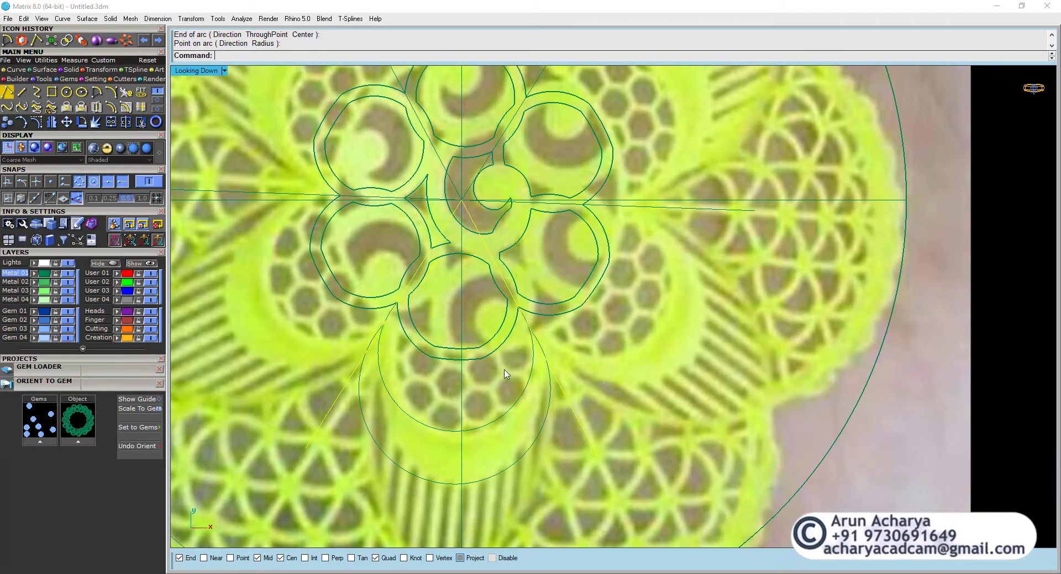
{"action": "right_click_drag", "start_coordinate": [504, 374], "coordinate": [522, 293]}
{"action": "scroll", "coordinate": [502, 365], "scroll_direction": "down", "scroll_amount": 2}
{"action": "scroll", "coordinate": [500, 345], "scroll_direction": "up", "scroll_amount": 2}
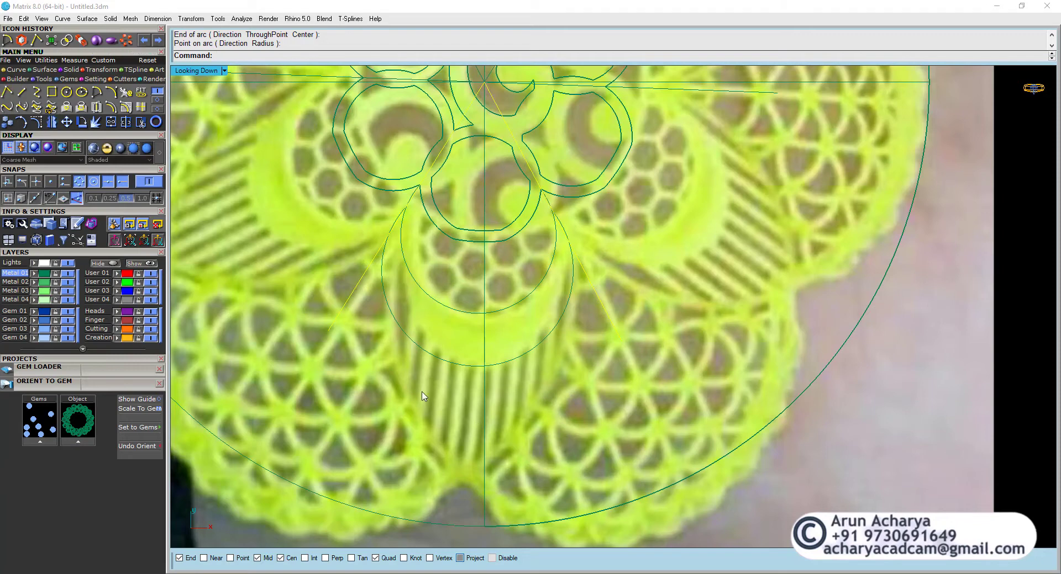
Draw a bisector line from the origin between the two lower radial lines, ending beyond the large outer circle.
{"action": "left_click", "coordinate": [21, 91]}
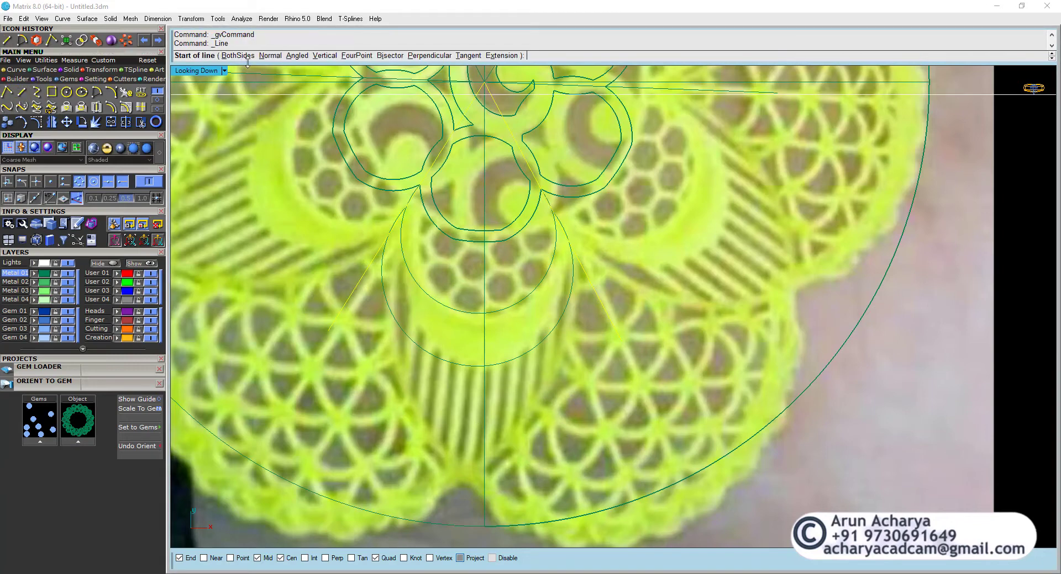
{"action": "left_click", "coordinate": [390, 55]}
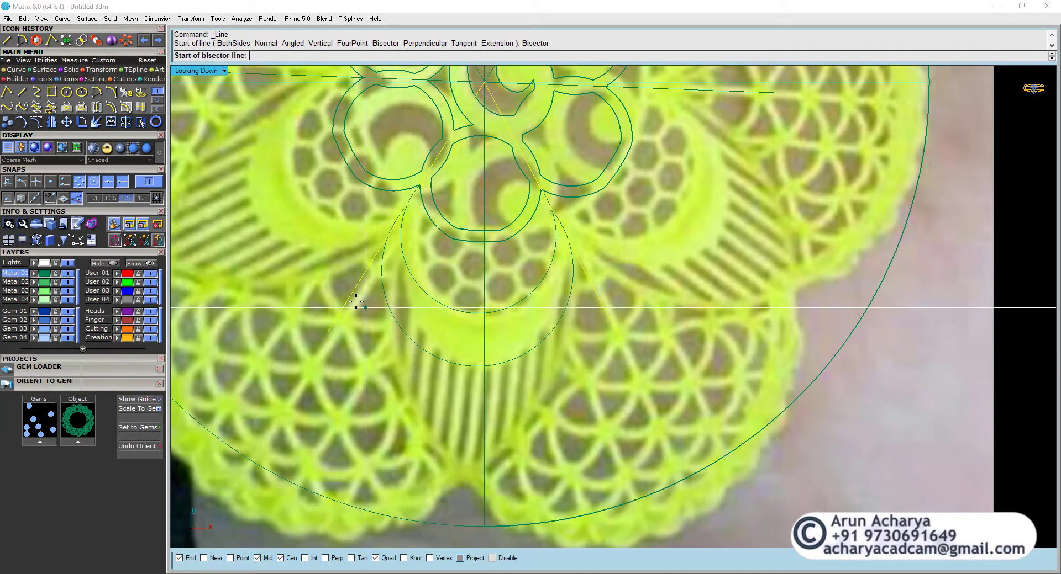
{"action": "key", "text": "Up"}
{"action": "left_click", "coordinate": [484, 129]}
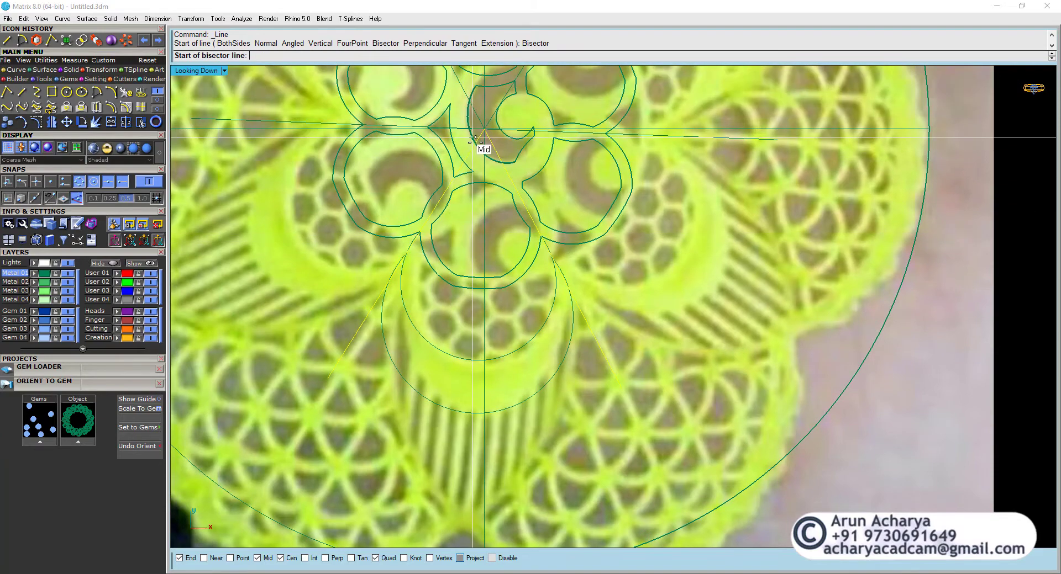
{"action": "left_click", "coordinate": [328, 377]}
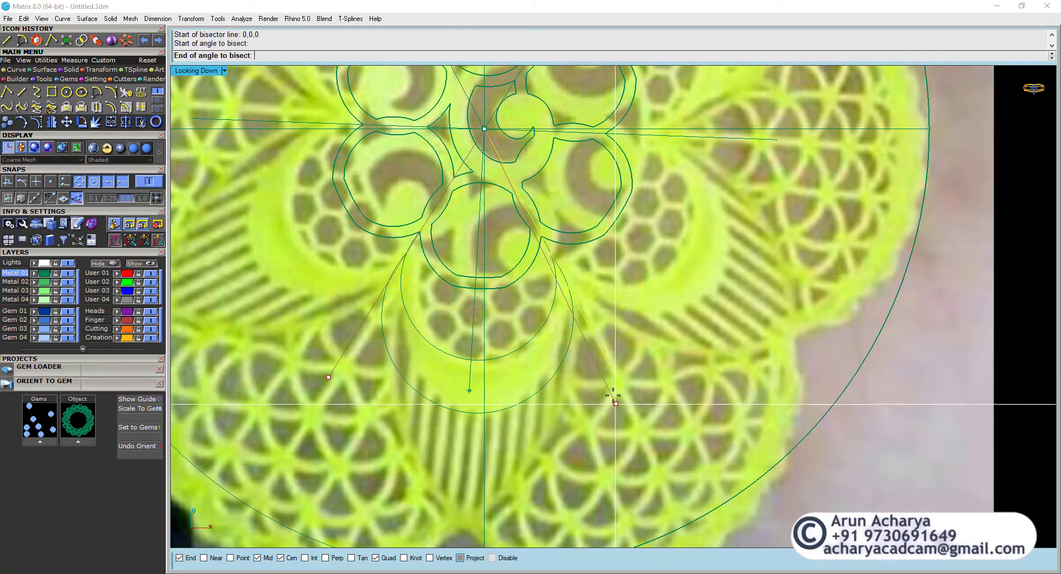
{"action": "left_click", "coordinate": [622, 388]}
{"action": "right_click_drag", "start_coordinate": [469, 491], "coordinate": [472, 363]}
{"action": "left_click", "coordinate": [470, 476]}
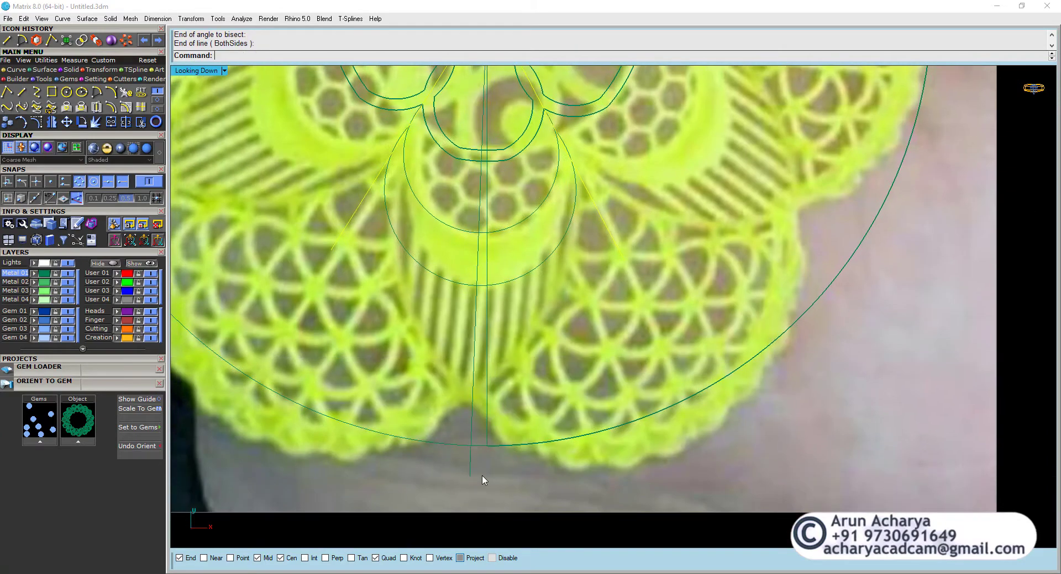
{"action": "right_click", "coordinate": [486, 479]}
{"action": "key", "text": "Escape"}
Try to rotate all curves and surfaces about 0,0,0 to bring the bisector line onto the vertical axis, and undo it.
{"action": "left_click", "coordinate": [470, 472]}
{"action": "scroll", "coordinate": [549, 485], "scroll_direction": "down", "scroll_amount": 3}
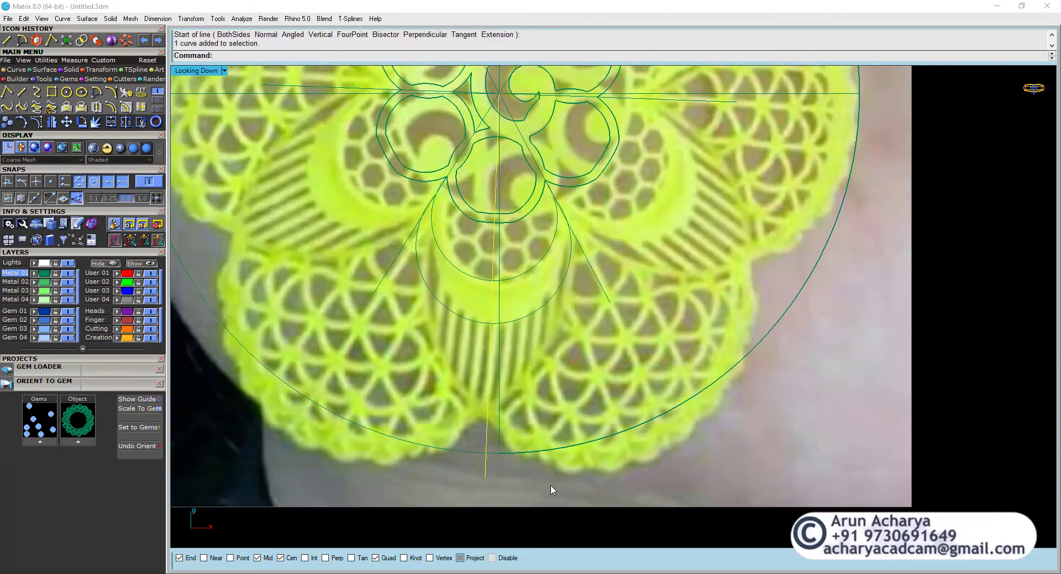
{"action": "left_click_drag", "start_coordinate": [685, 509], "coordinate": [410, 249]}
{"action": "left_click_drag", "start_coordinate": [346, 150], "coordinate": [339, 146]}
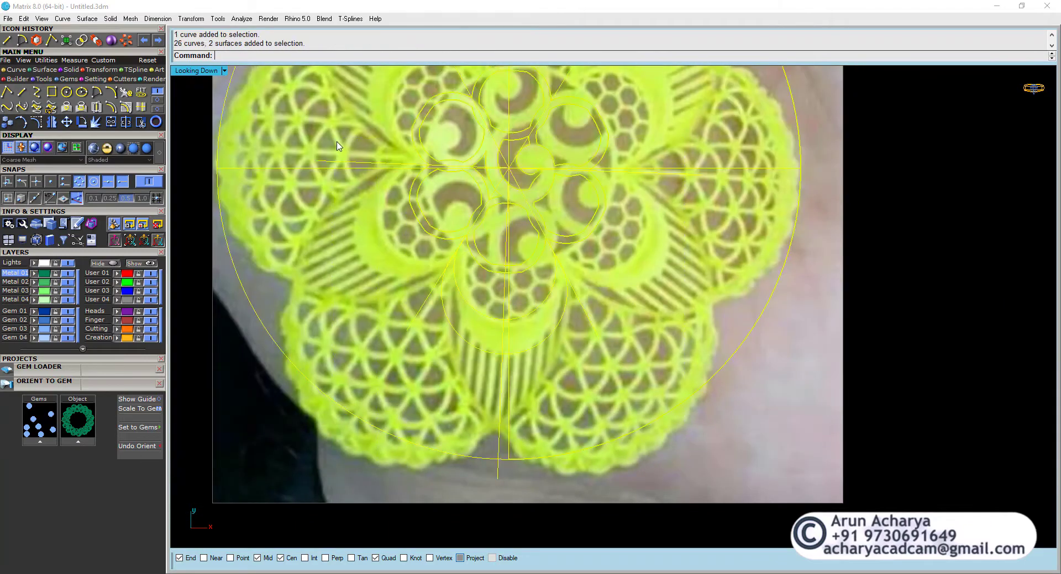
{"action": "left_click", "coordinate": [96, 122]}
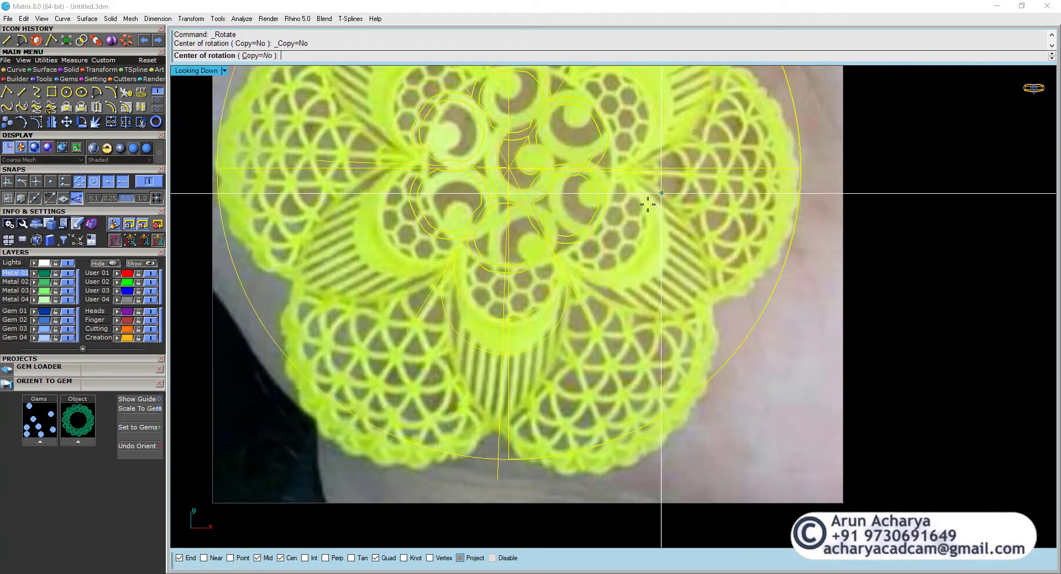
{"action": "type", "text": "0,0,0"}
{"action": "key", "text": "Return"}
{"action": "left_click", "coordinate": [500, 489]}
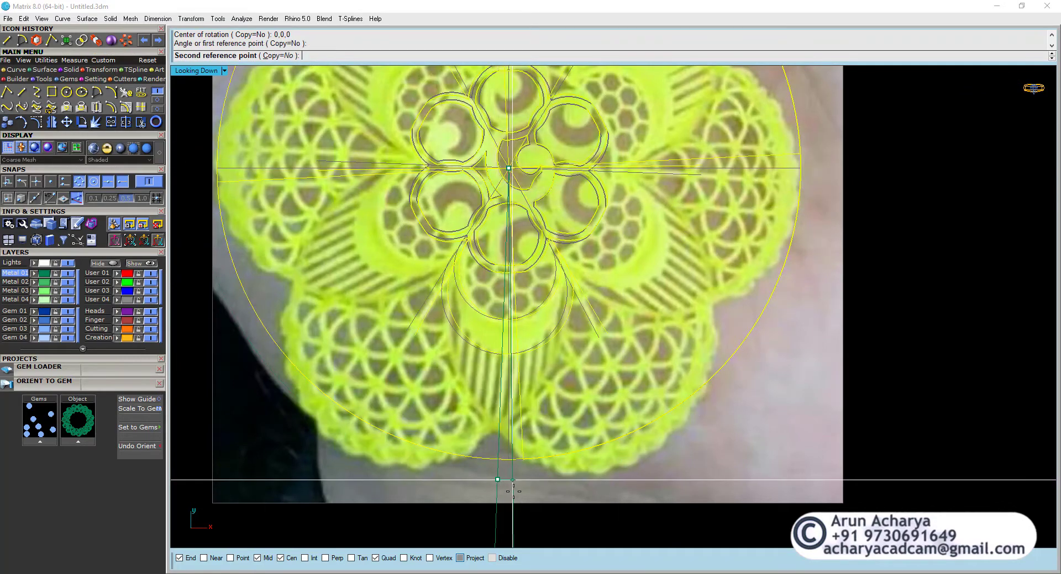
{"action": "left_click", "coordinate": [508, 483]}
{"action": "key", "text": "Escape"}
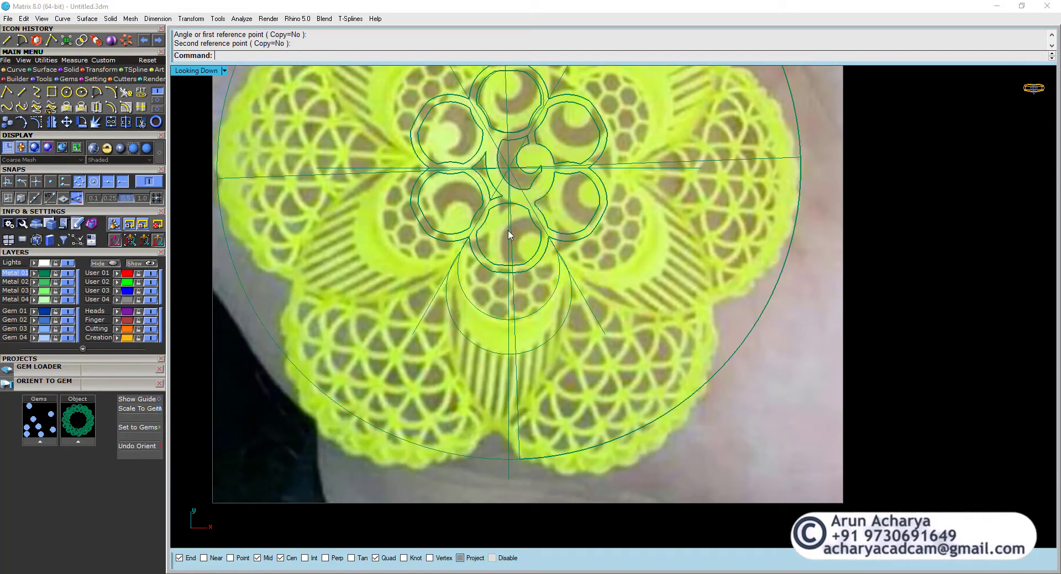
{"action": "left_click", "coordinate": [519, 345]}
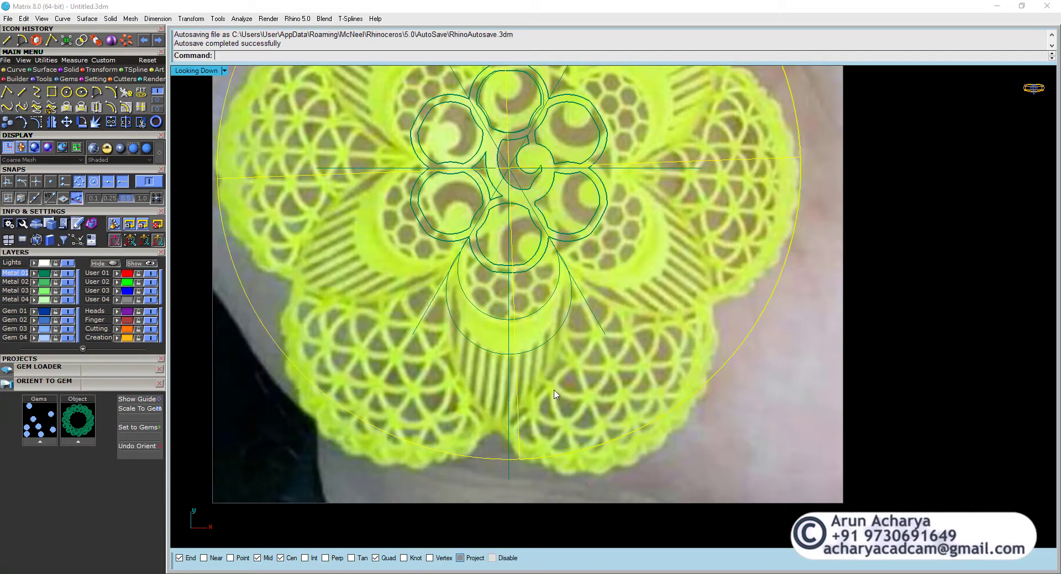
{"action": "key", "text": "ctrl+z"}
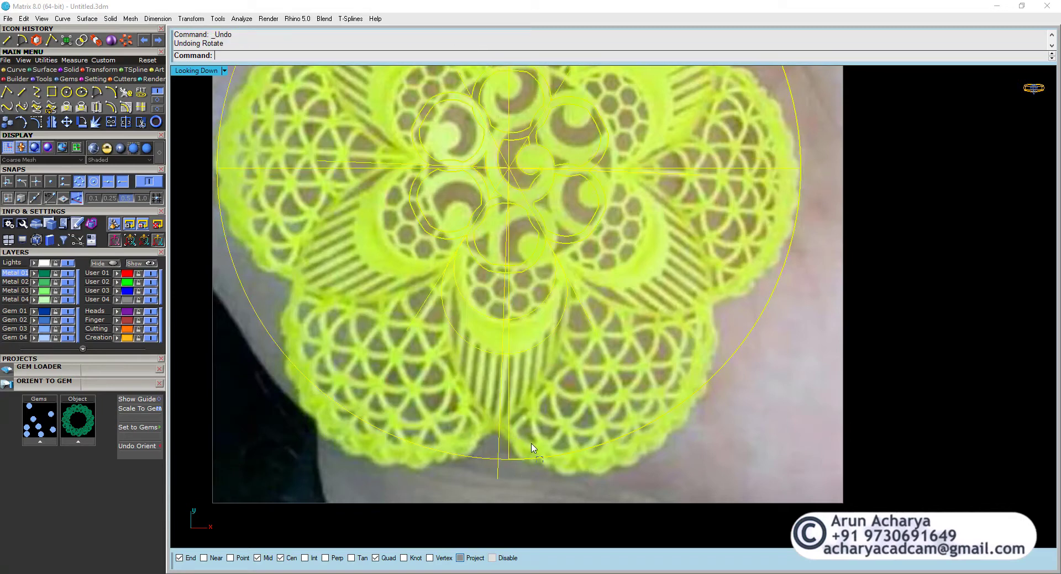
Leave the dome and outer circle out of the selection and rotate the remaining geometry about the origin until the bisector line is vertical.
{"action": "left_click", "coordinate": [532, 449], "text": "ctrl"}
{"action": "left_click", "coordinate": [83, 122]}
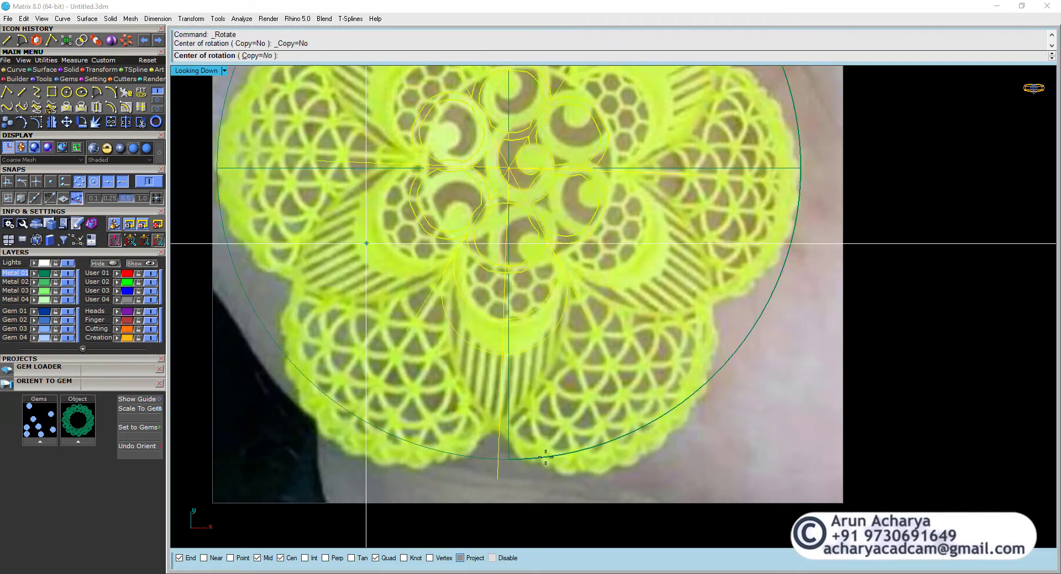
{"action": "left_click", "coordinate": [509, 490]}
{"action": "left_click", "coordinate": [509, 496]}
{"action": "left_click", "coordinate": [516, 503]}
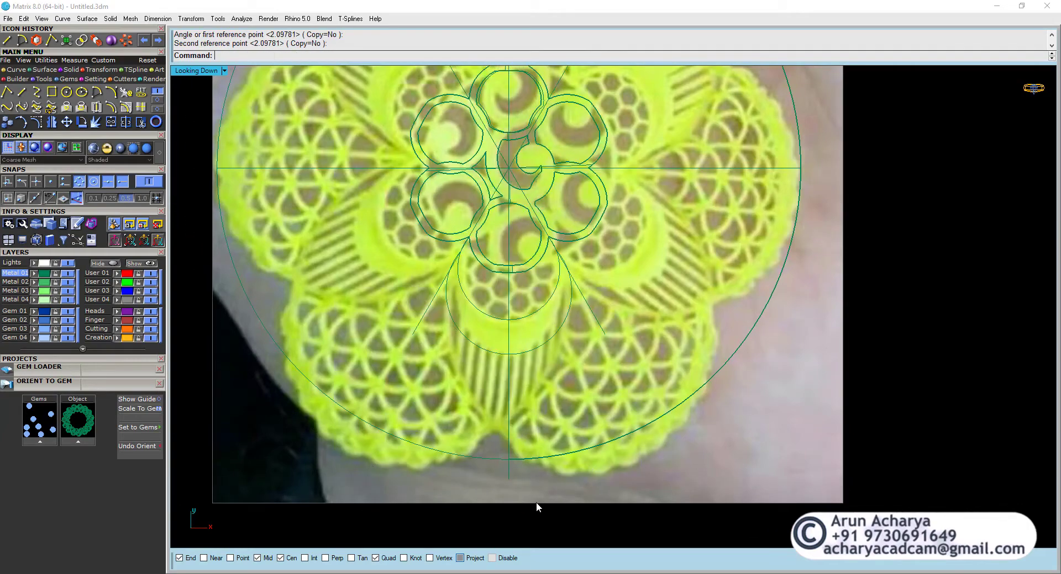
Assign the dome surface and its large outer circle to the red User 01 layer.
{"action": "right_click_drag", "start_coordinate": [506, 373], "coordinate": [502, 399]}
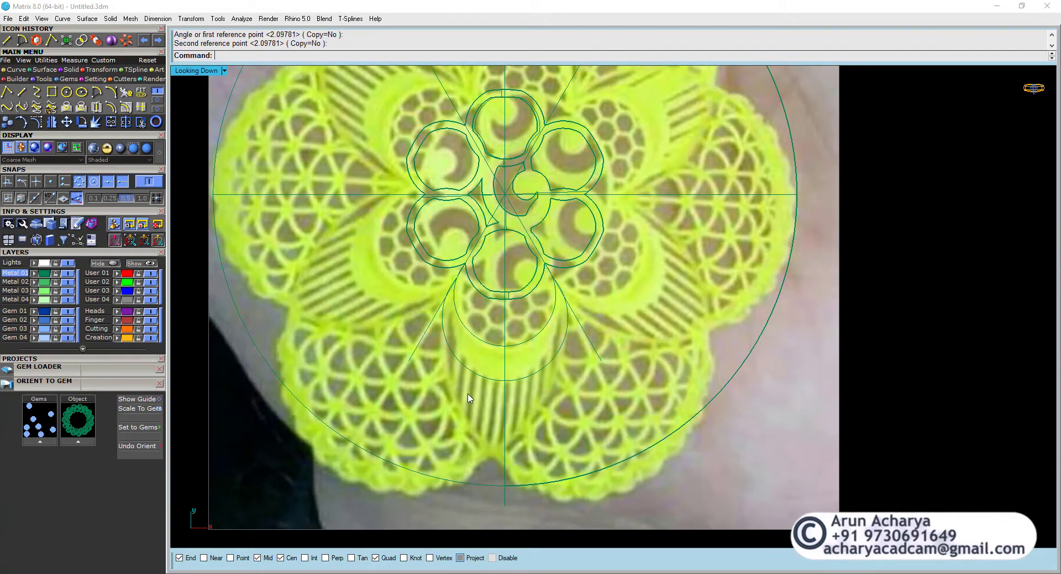
{"action": "left_click_drag", "start_coordinate": [419, 505], "coordinate": [426, 490]}
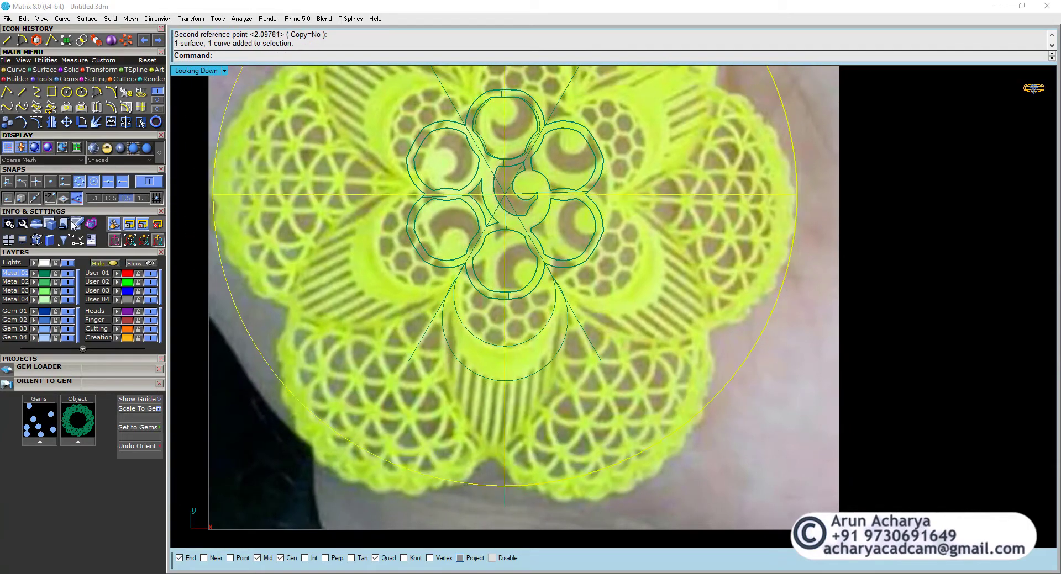
{"action": "left_click", "coordinate": [246, 331]}
{"action": "left_click", "coordinate": [324, 371]}
{"action": "right_click_drag", "start_coordinate": [470, 337], "coordinate": [463, 364]}
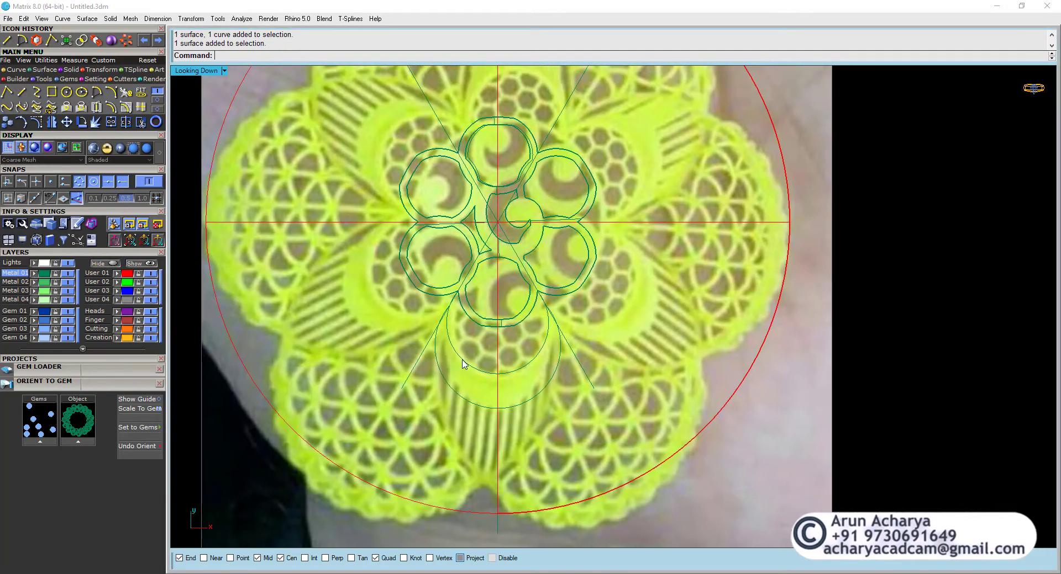
{"action": "scroll", "coordinate": [519, 363], "scroll_direction": "down", "scroll_amount": 2}
{"action": "left_click", "coordinate": [519, 369]}
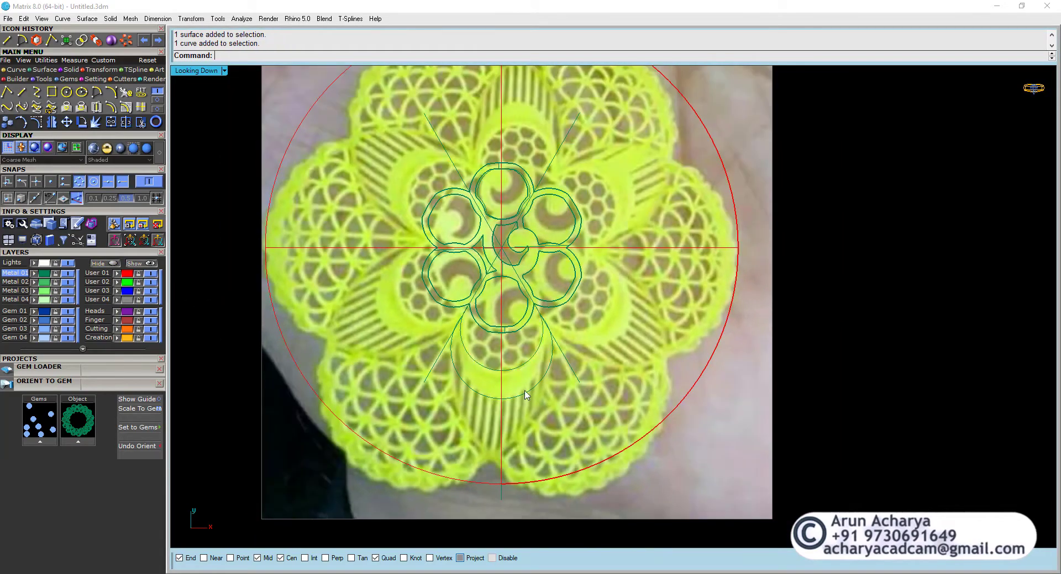
{"action": "scroll", "coordinate": [525, 395], "scroll_direction": "up", "scroll_amount": 3}
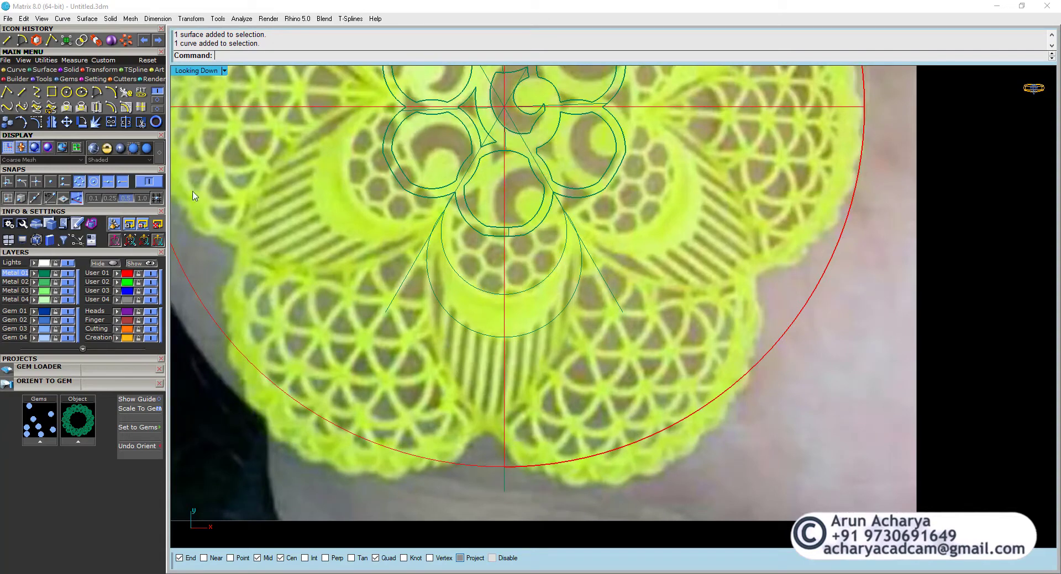
Draw a start-point arc from the lower petal's upper-left edge through its bulging side down to the petal's pointed tip on the vertical axis.
{"action": "left_click", "coordinate": [96, 92]}
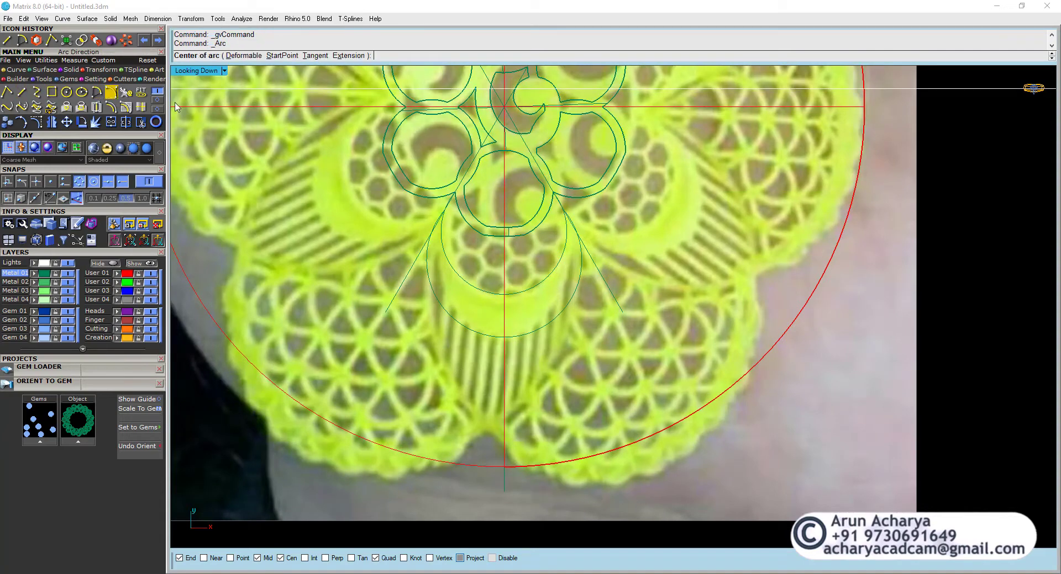
{"action": "left_click", "coordinate": [108, 95]}
{"action": "left_click", "coordinate": [282, 55]}
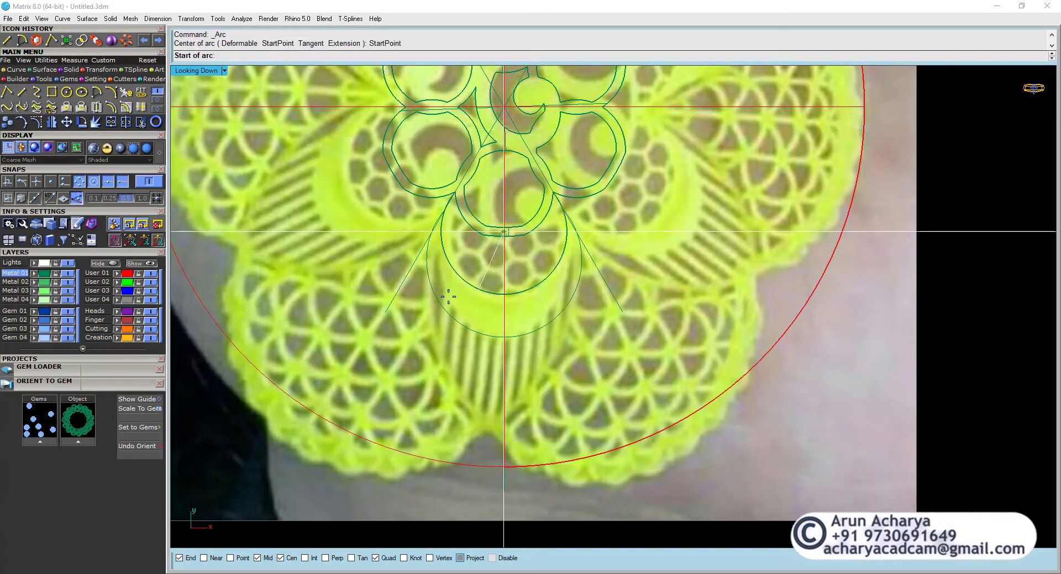
{"action": "left_click", "coordinate": [445, 210]}
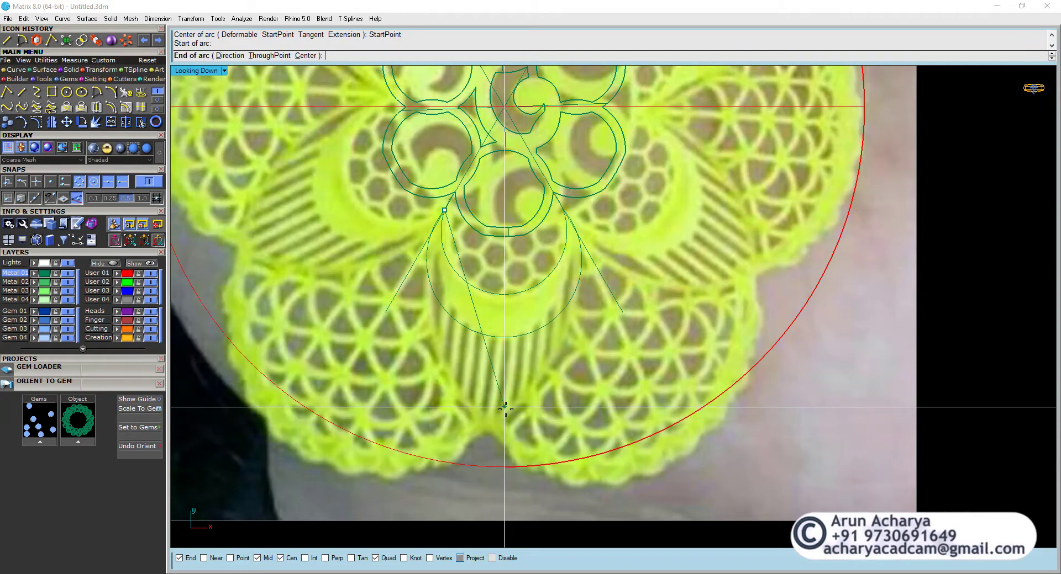
{"action": "scroll", "coordinate": [514, 432], "scroll_direction": "down", "scroll_amount": 2}
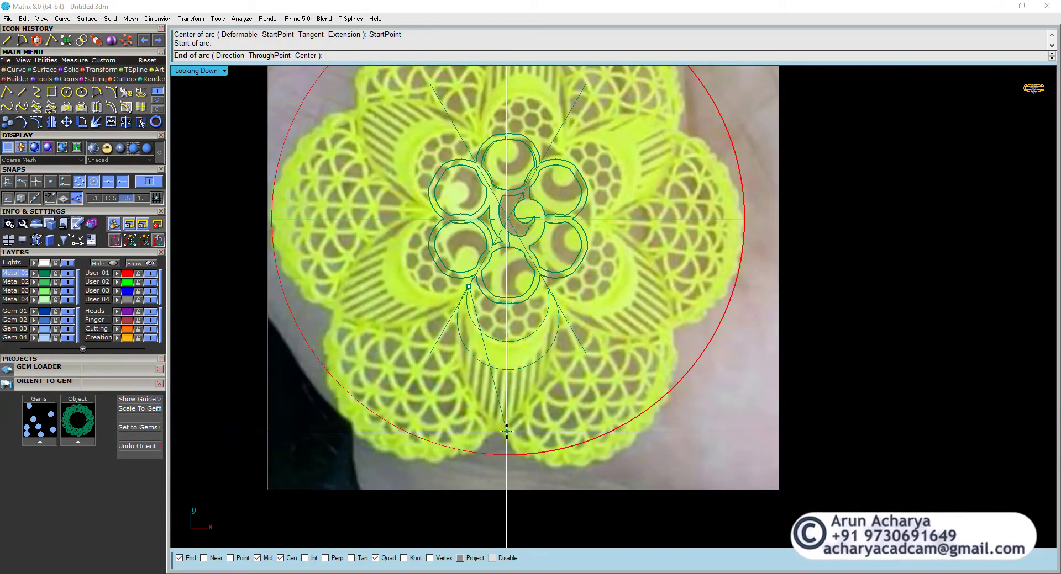
{"action": "scroll", "coordinate": [514, 432], "scroll_direction": "up", "scroll_amount": 2}
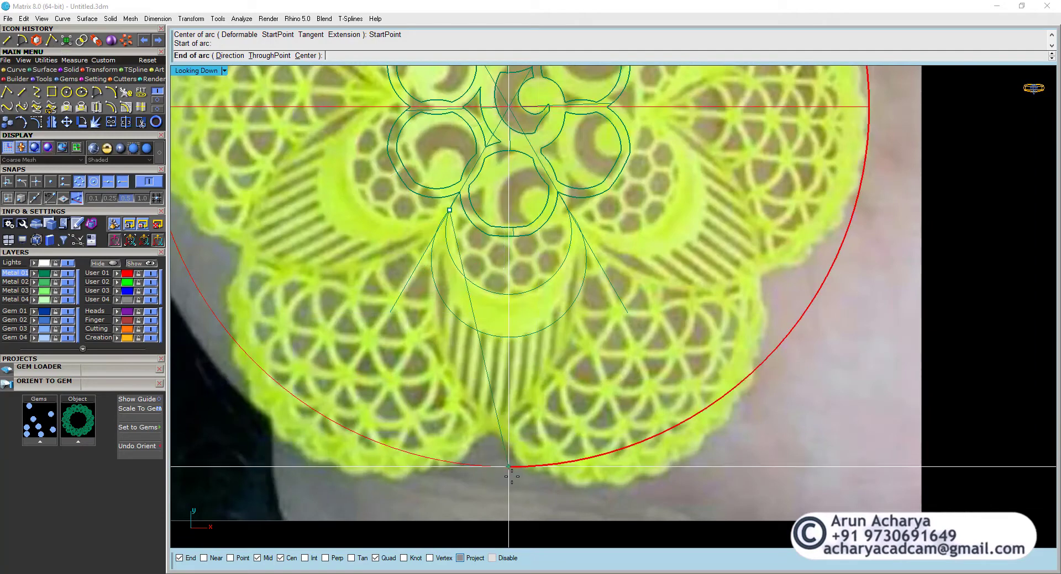
{"action": "left_click", "coordinate": [64, 182]}
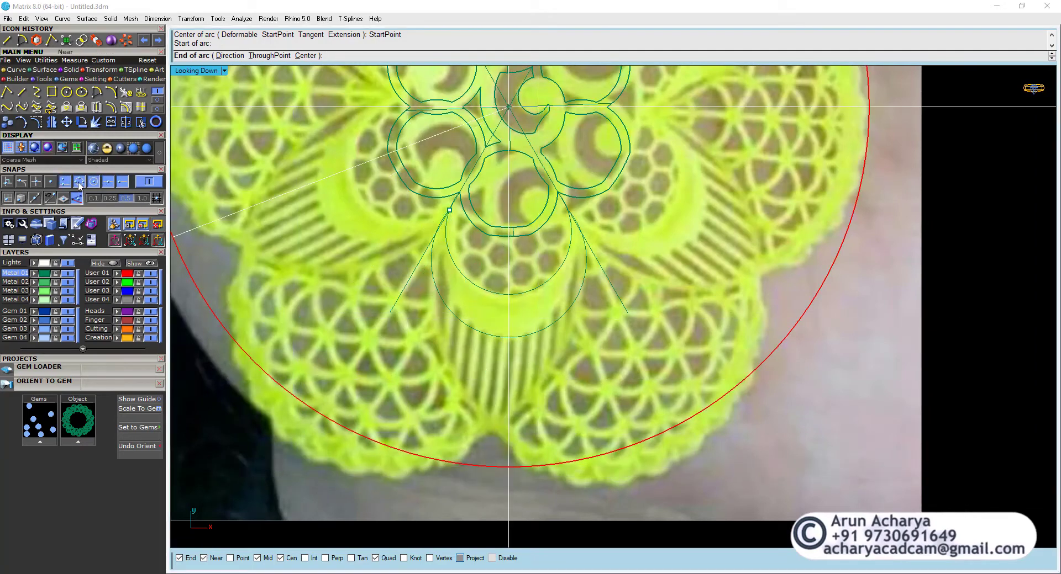
{"action": "left_click", "coordinate": [80, 182]}
{"action": "left_click", "coordinate": [93, 181]}
{"action": "left_click", "coordinate": [508, 436]}
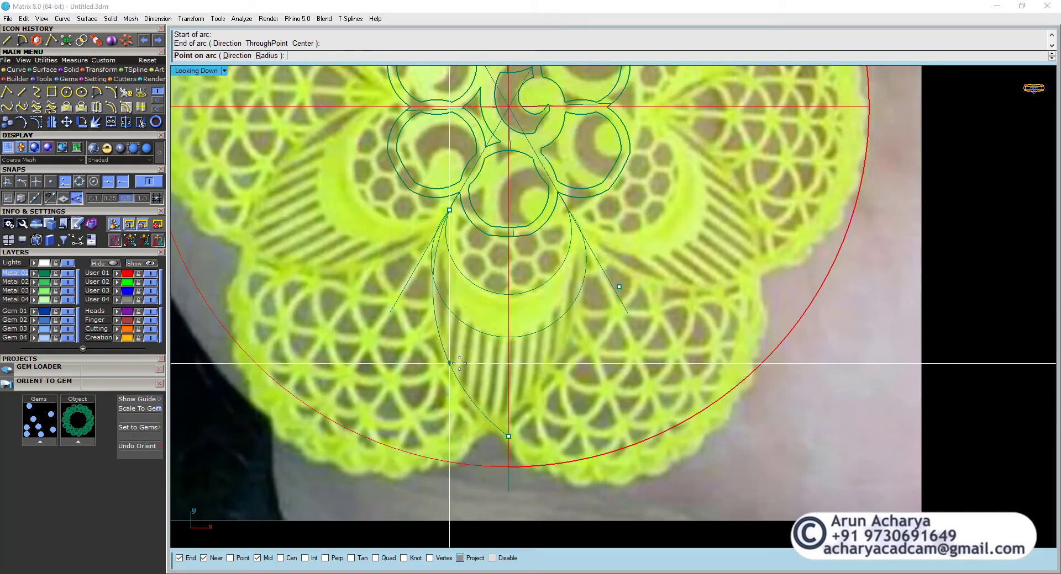
{"action": "left_click", "coordinate": [450, 367]}
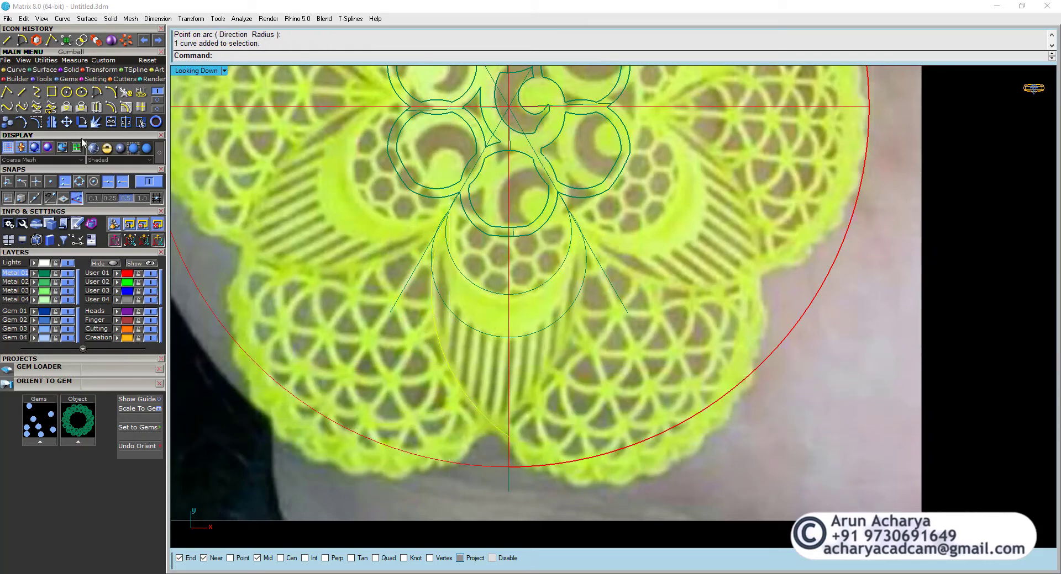
Mirror the petal side arc across the vertical axis through 0,0,0 and join both arcs into one pointed outline.
{"action": "left_click", "coordinate": [51, 122]}
{"action": "left_click", "coordinate": [552, 391]}
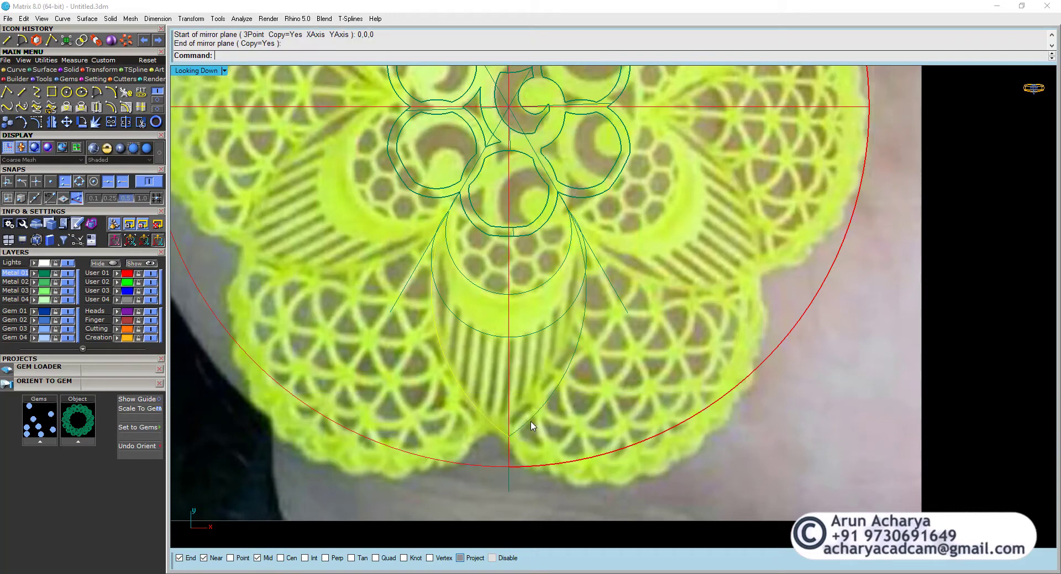
{"action": "scroll", "coordinate": [509, 396], "scroll_direction": "up", "scroll_amount": 1}
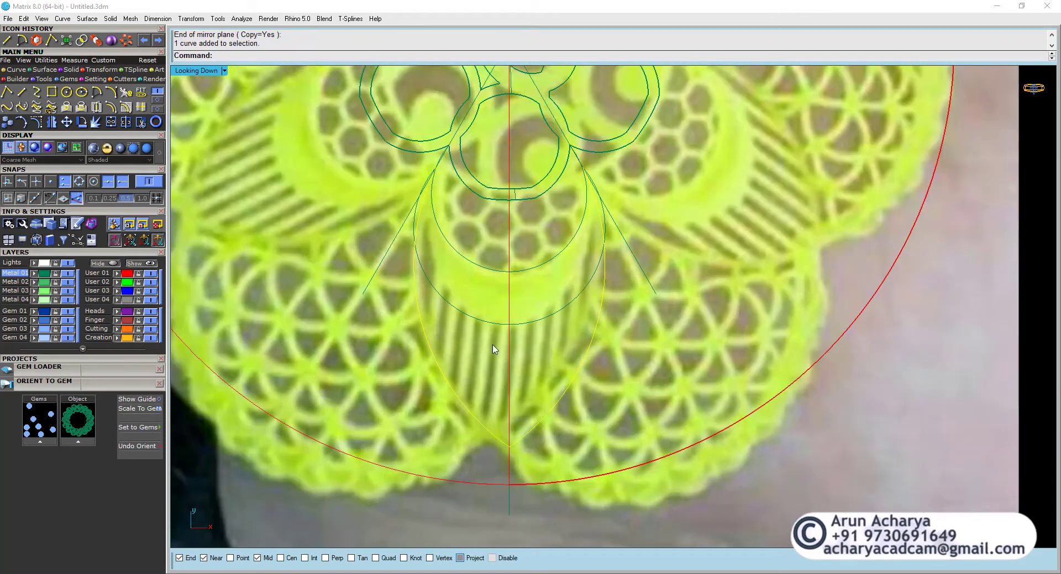
{"action": "left_click", "coordinate": [110, 123]}
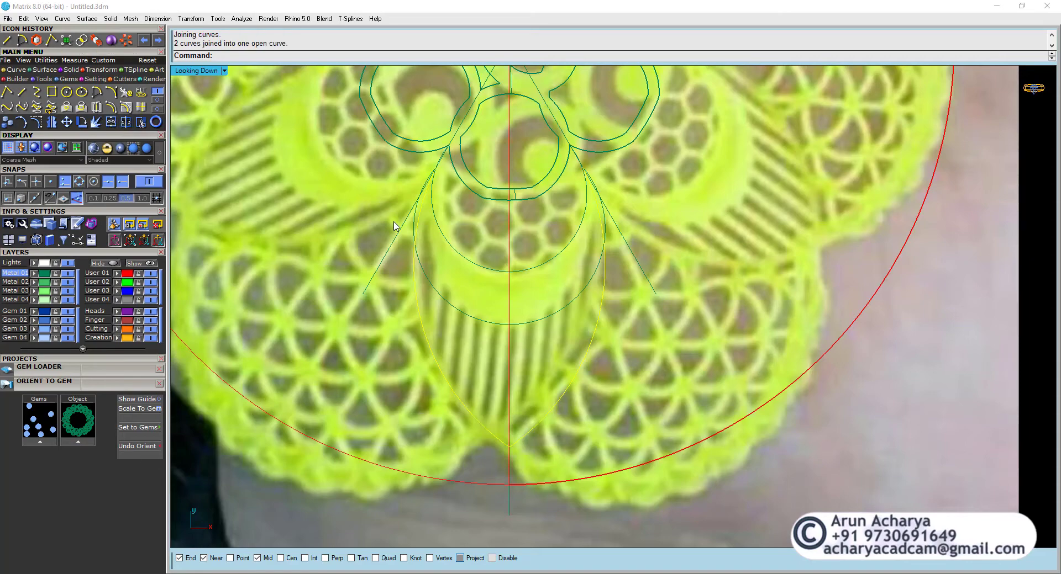
{"action": "scroll", "coordinate": [394, 225], "scroll_direction": "down", "scroll_amount": 1}
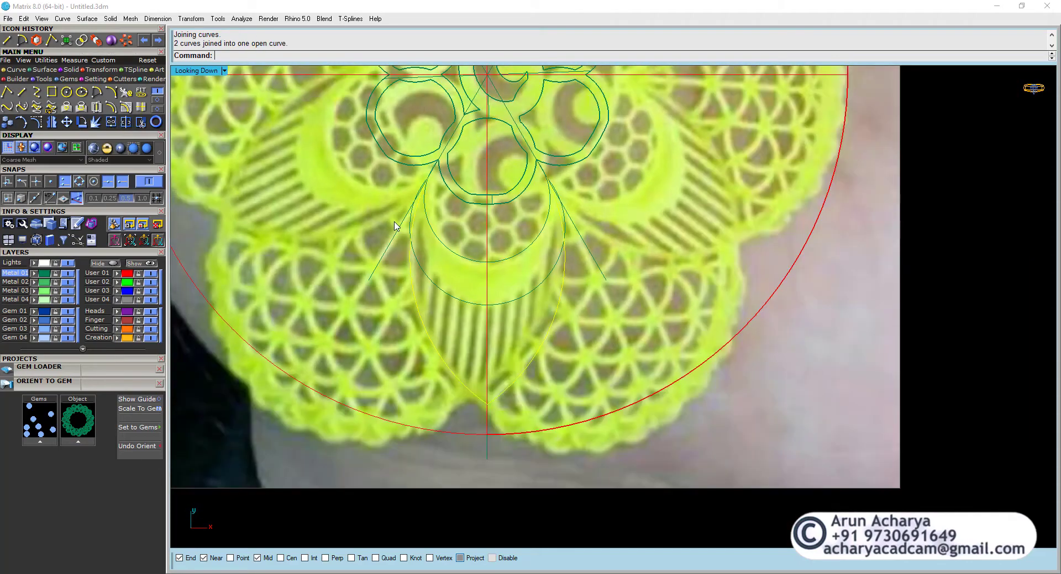
Draw a straight line from 0,0,0 down the vertical axis, ending between the petal tip and the large outer circle.
{"action": "left_click", "coordinate": [21, 92]}
{"action": "type", "text": "0,0,0"}
{"action": "key", "text": "Return"}
{"action": "left_click", "coordinate": [488, 421]}
{"action": "right_click", "coordinate": [497, 424]}
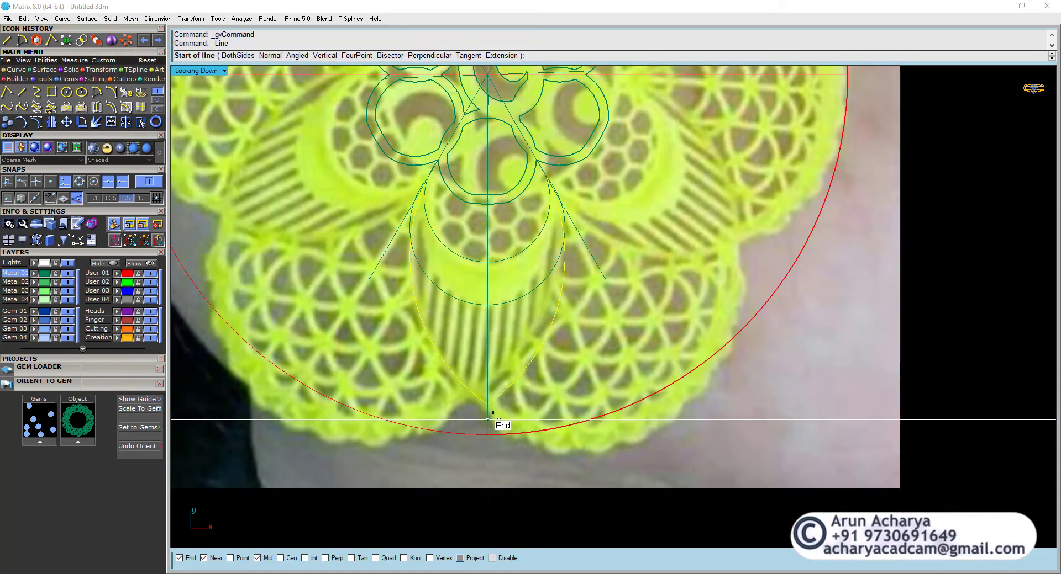
{"action": "key", "text": "Escape"}
Offset the vertical axis line by .3/2 to both sides for the first petal stripe.
{"action": "left_click", "coordinate": [491, 380]}
{"action": "left_click", "coordinate": [535, 420]}
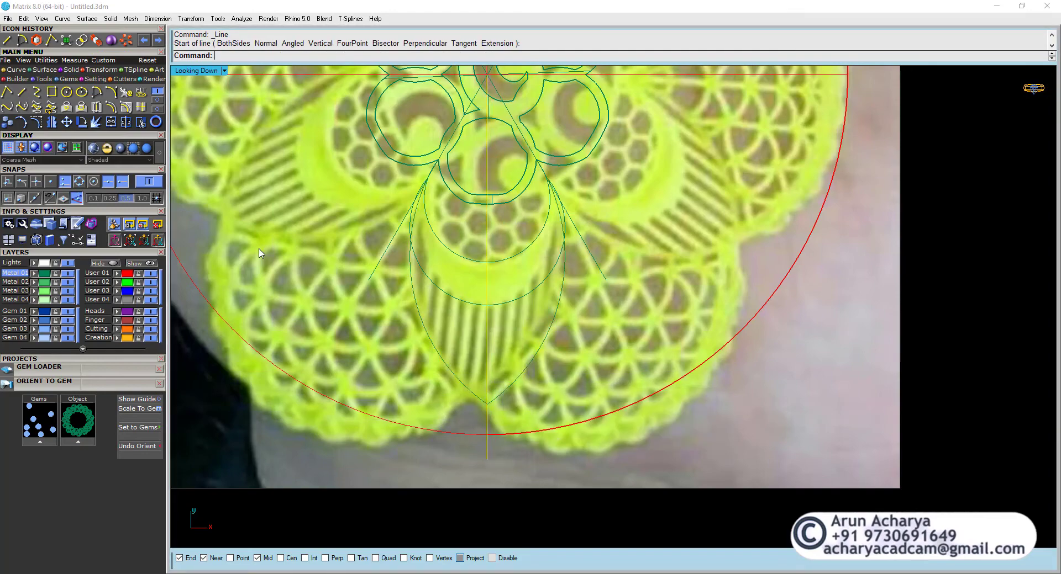
{"action": "left_click", "coordinate": [97, 108]}
{"action": "scroll", "coordinate": [523, 301], "scroll_direction": "up", "scroll_amount": 3}
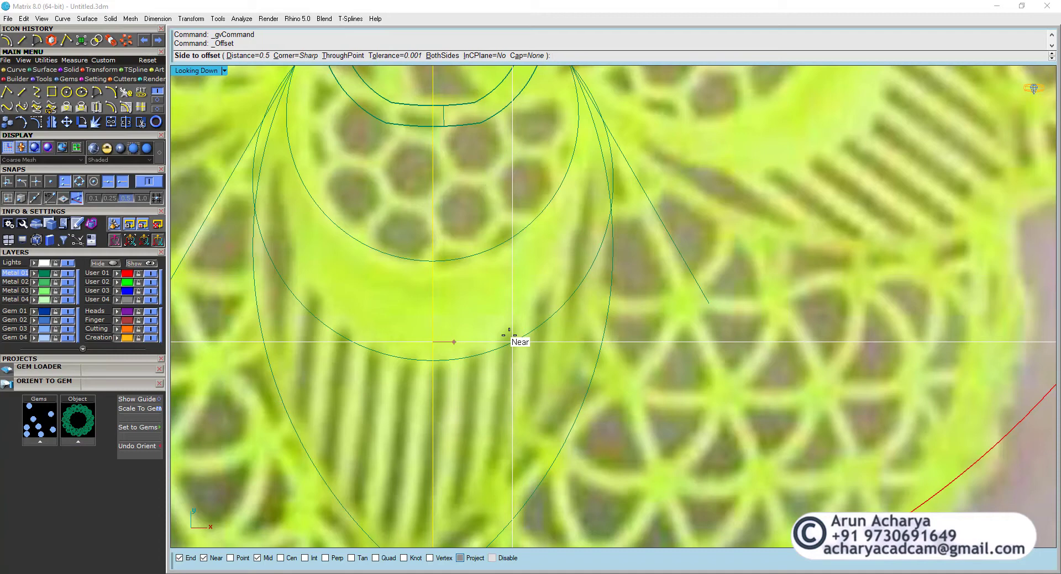
{"action": "type", "text": ".3/2"}
{"action": "key", "text": "Return"}
{"action": "right_click_drag", "start_coordinate": [491, 414], "coordinate": [491, 356]}
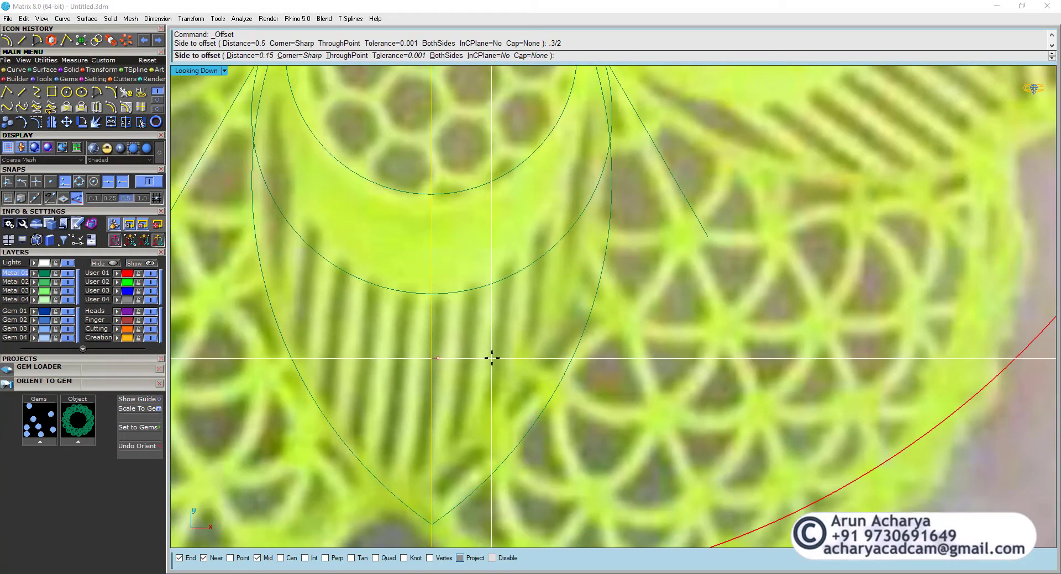
{"action": "left_click", "coordinate": [490, 356]}
Select the two offset stripe lines and array them linearly as 10 items towards the right side of the petal.
{"action": "left_click", "coordinate": [438, 361]}
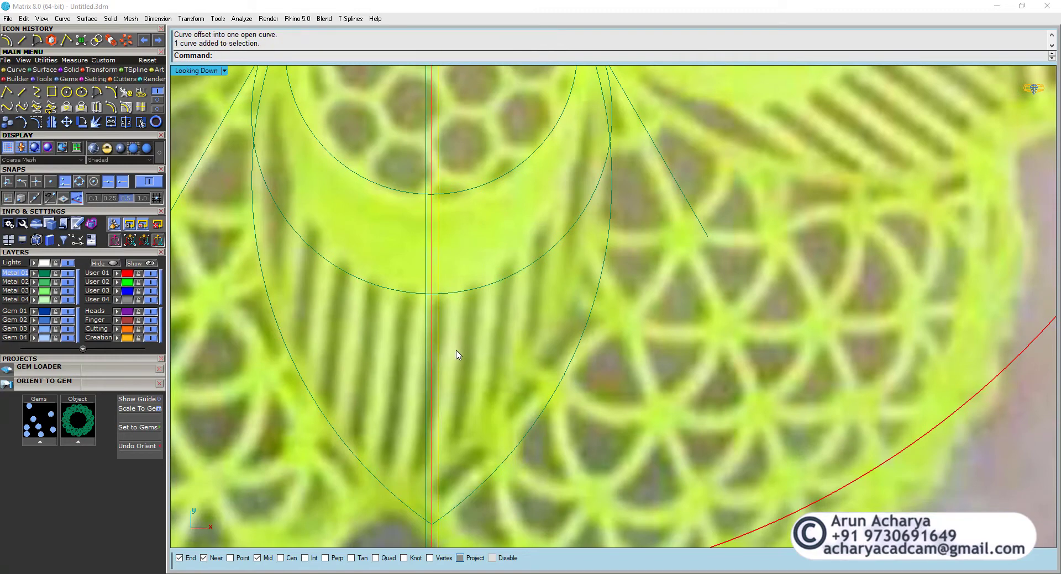
{"action": "left_click", "coordinate": [436, 360]}
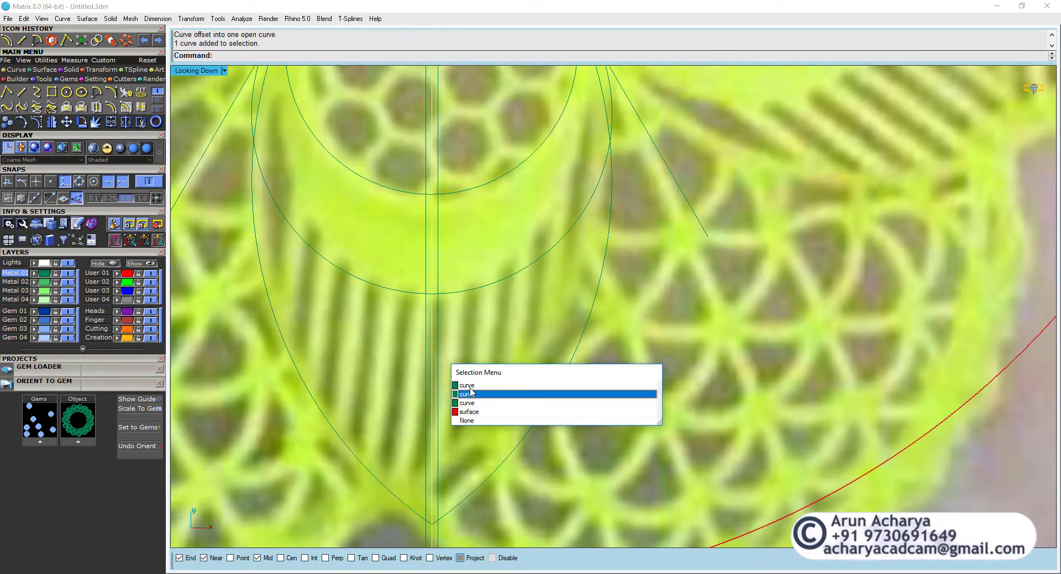
{"action": "left_click", "coordinate": [470, 393]}
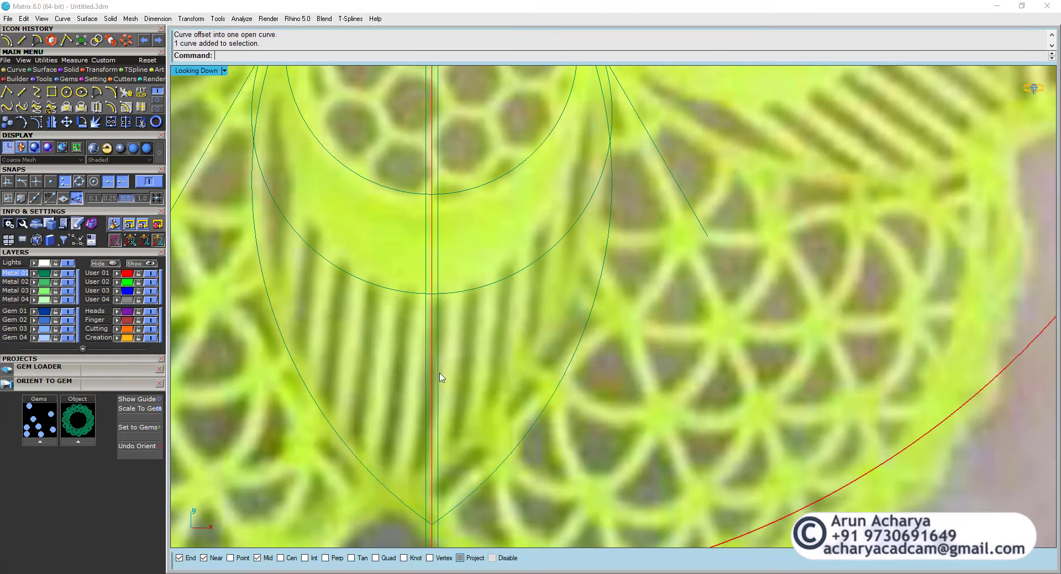
{"action": "left_click", "coordinate": [116, 78]}
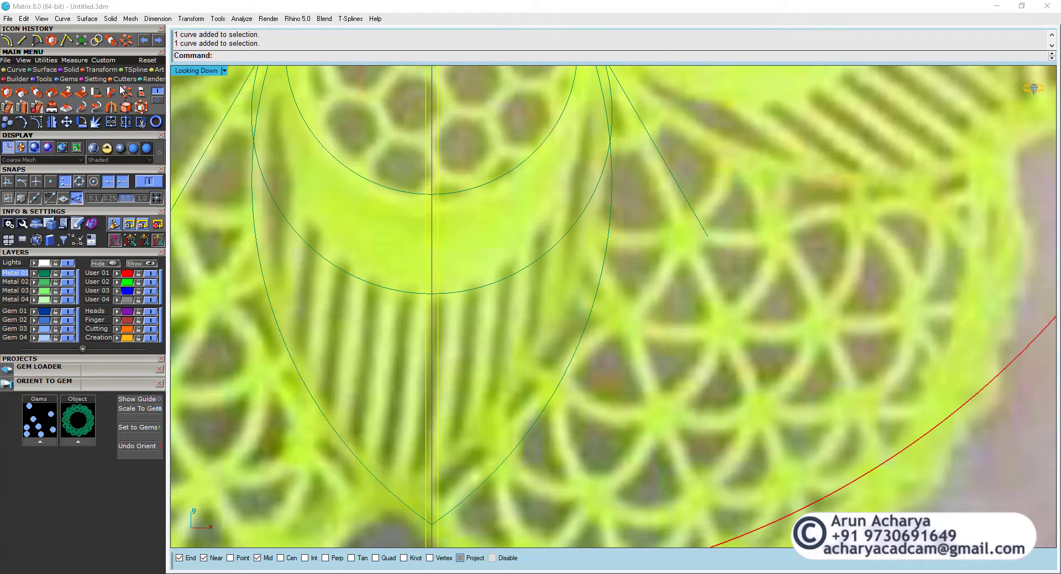
{"action": "left_click", "coordinate": [157, 100]}
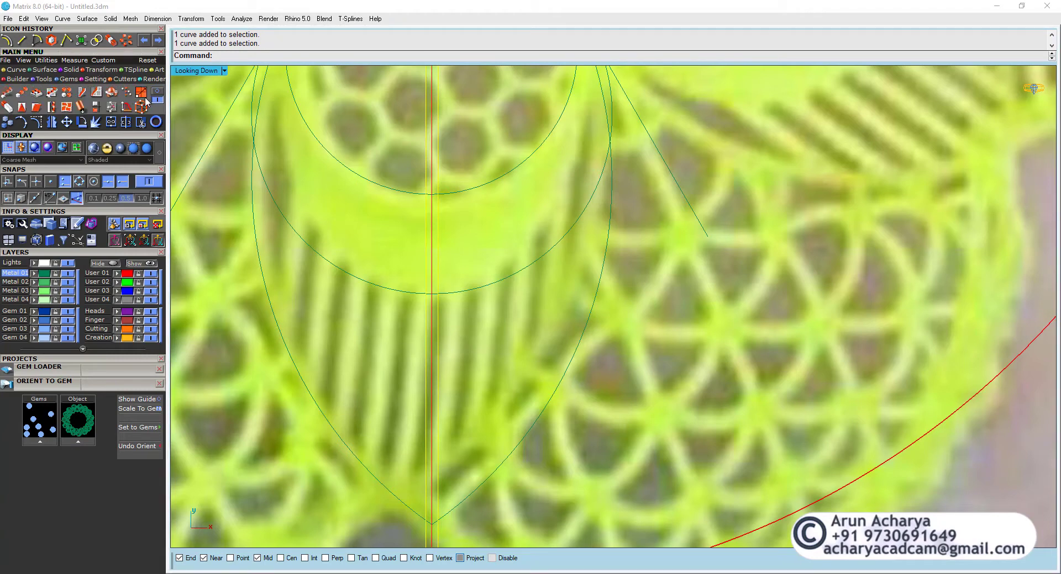
{"action": "left_click", "coordinate": [21, 92]}
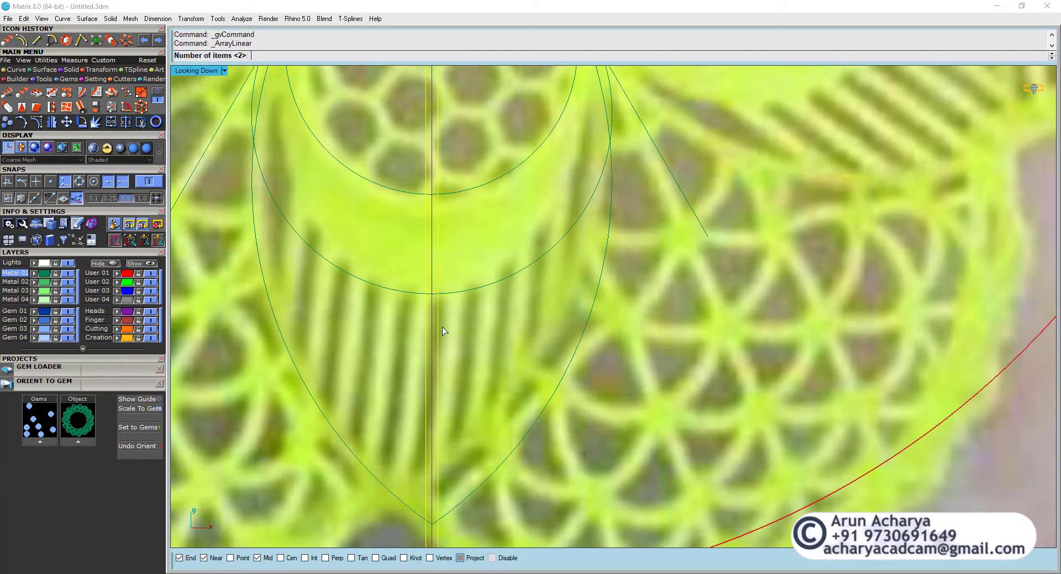
{"action": "type", "text": "10"}
{"action": "key", "text": "Return"}
{"action": "left_click", "coordinate": [427, 340]}
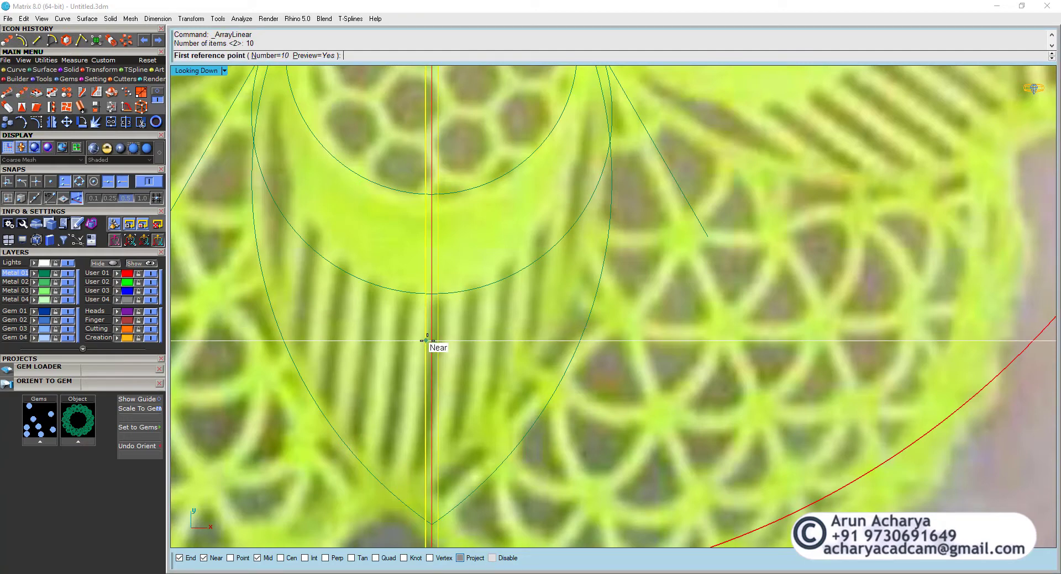
{"action": "left_click", "coordinate": [463, 347]}
Leave the repeated array command and delete the ten arrayed lines lying beyond the petal's right side.
{"action": "right_click", "coordinate": [608, 326]}
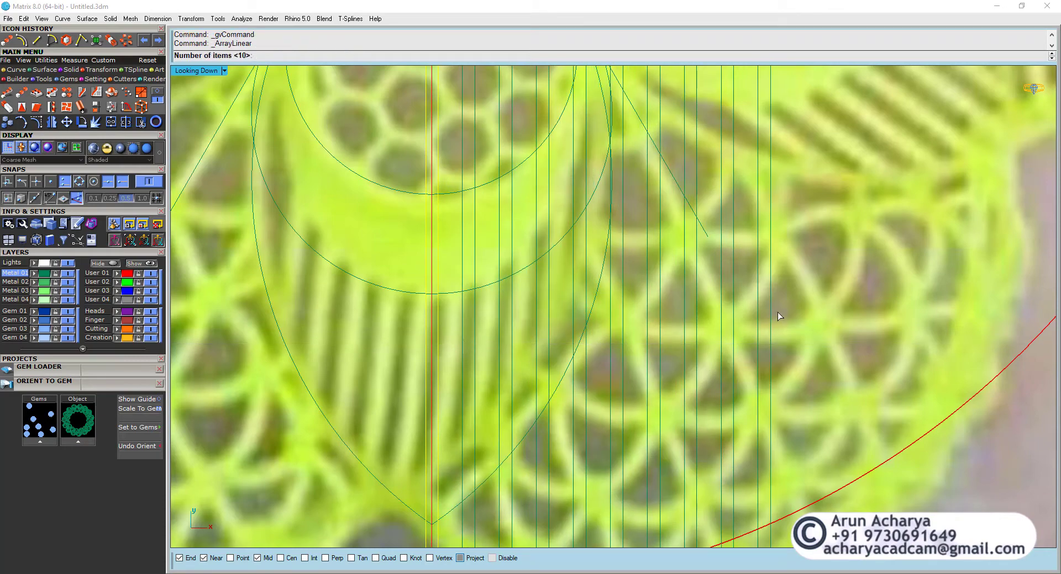
{"action": "key", "text": "Escape"}
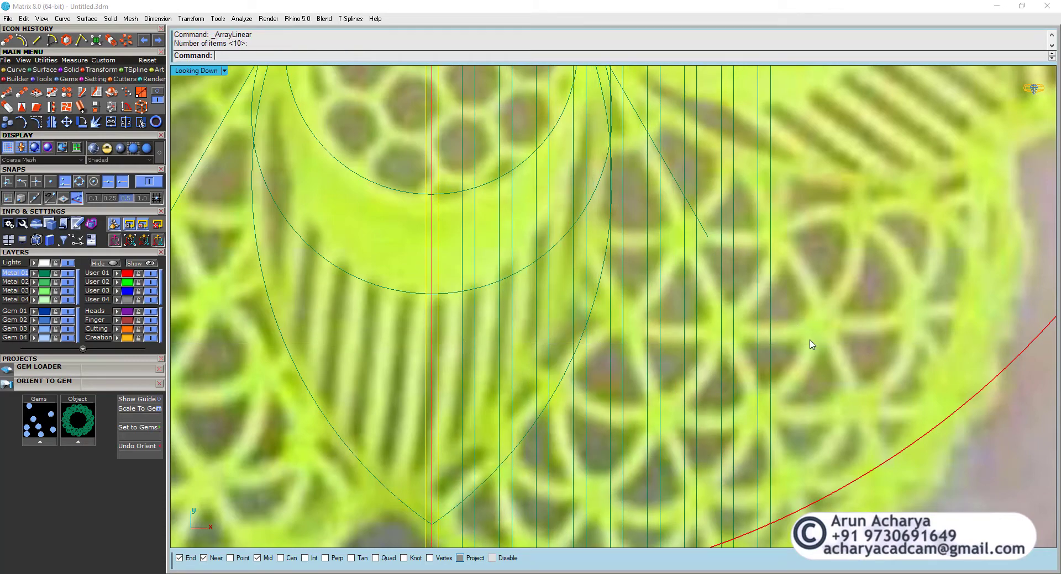
{"action": "key", "text": "Escape"}
{"action": "left_click_drag", "start_coordinate": [609, 361], "coordinate": [604, 362]}
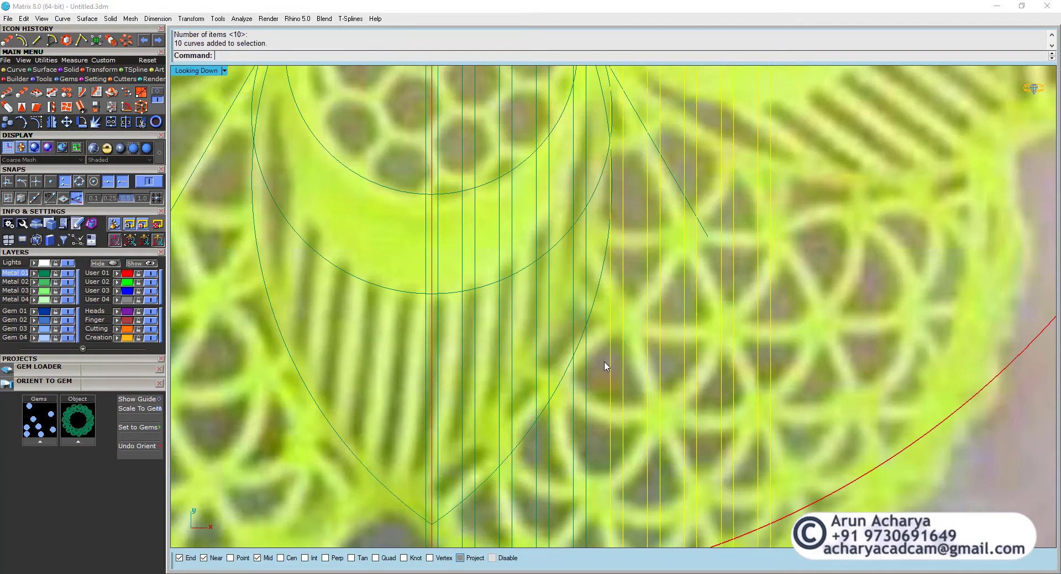
{"action": "key", "text": "Delete"}
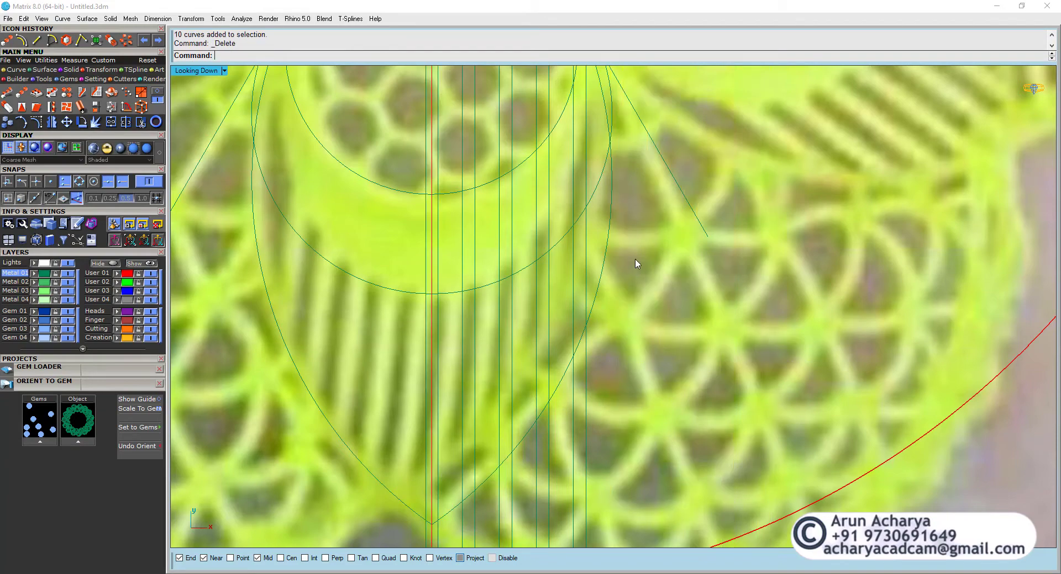
Examine the stripe lines and the joined petal outline against the reference photo around the lowest ring.
{"action": "scroll", "coordinate": [533, 277], "scroll_direction": "down", "scroll_amount": 3}
{"action": "scroll", "coordinate": [468, 307], "scroll_direction": "down", "scroll_amount": 3}
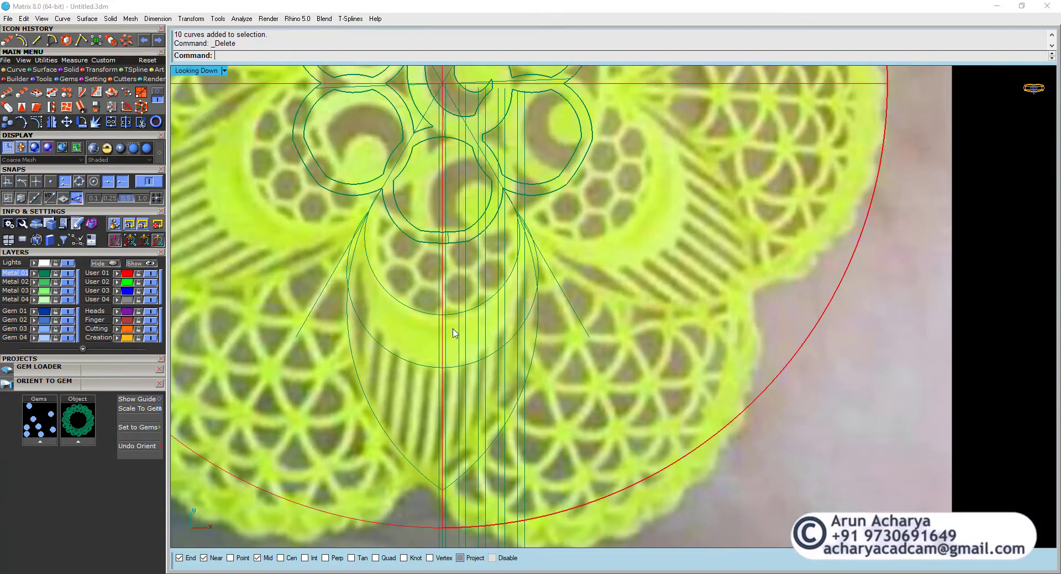
{"action": "scroll", "coordinate": [442, 315], "scroll_direction": "down", "scroll_amount": 2}
{"action": "scroll", "coordinate": [433, 300], "scroll_direction": "up", "scroll_amount": 2}
{"action": "scroll", "coordinate": [425, 262], "scroll_direction": "up", "scroll_amount": 3}
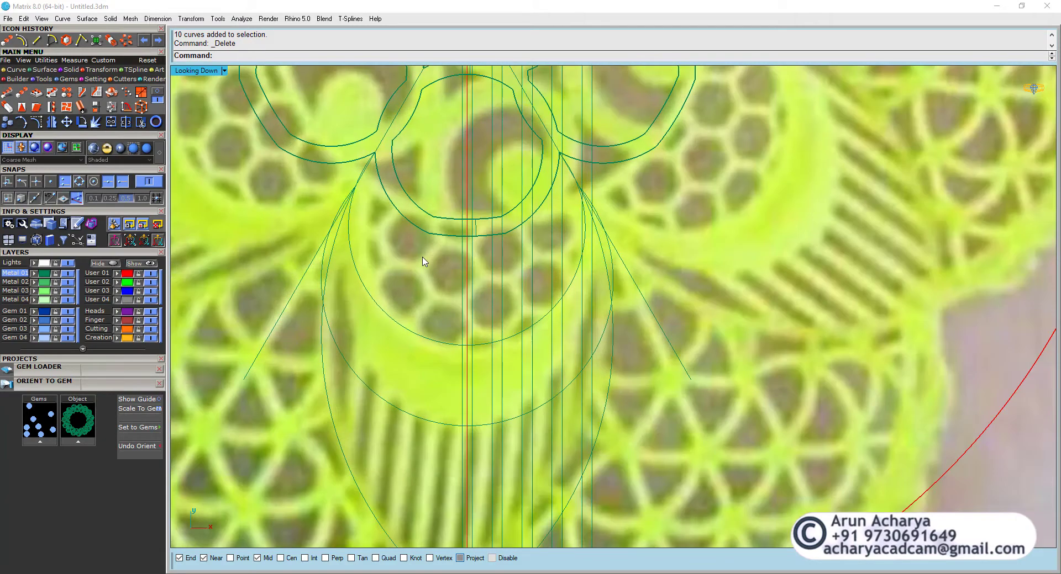
{"action": "right_click_drag", "start_coordinate": [426, 262], "coordinate": [416, 277]}
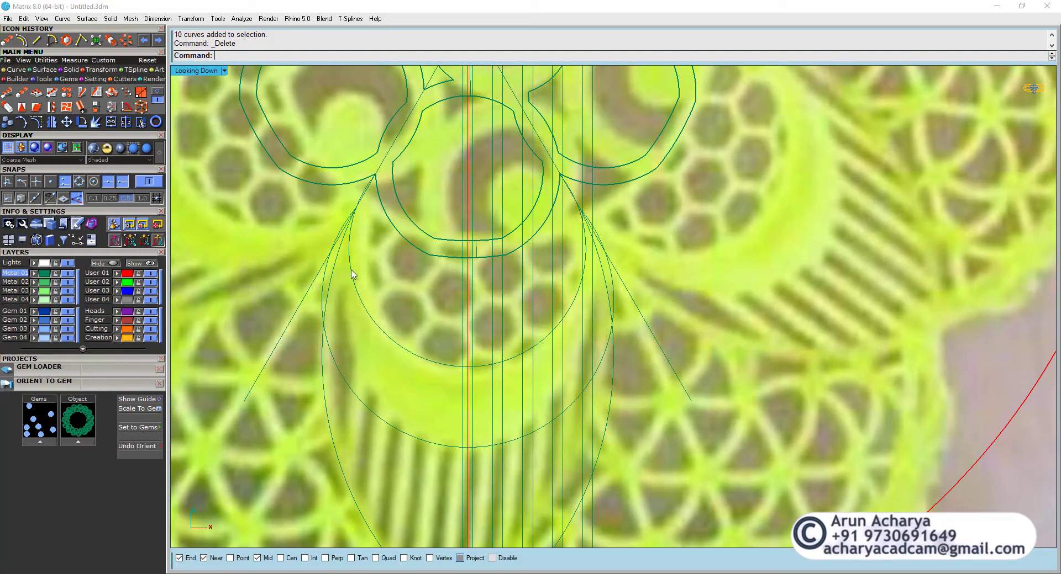
{"action": "right_click_drag", "start_coordinate": [351, 276], "coordinate": [348, 218]}
{"action": "left_click", "coordinate": [602, 359]}
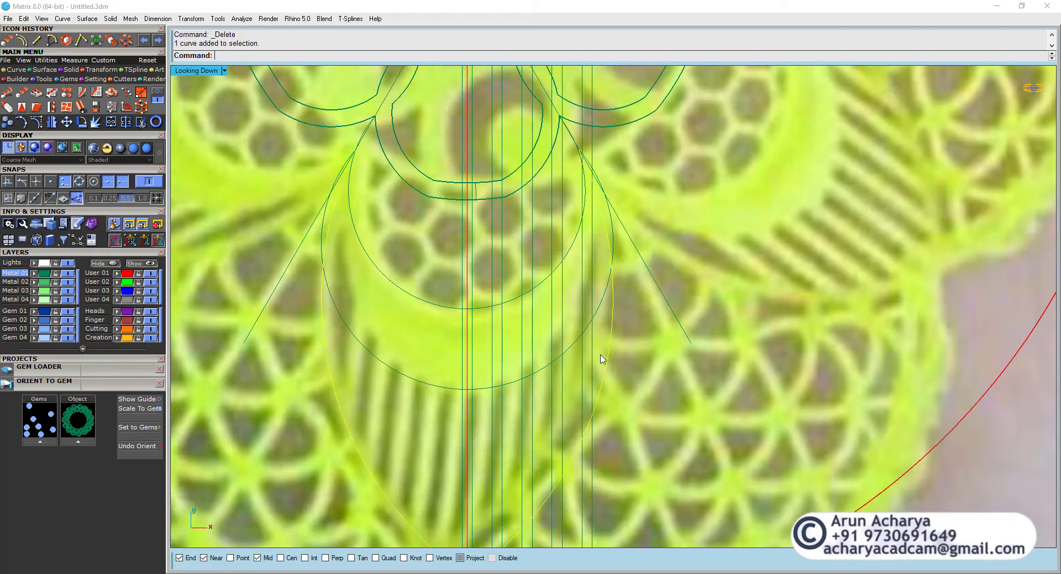
{"action": "scroll", "coordinate": [617, 330], "scroll_direction": "down", "scroll_amount": 2}
{"action": "scroll", "coordinate": [457, 199], "scroll_direction": "up", "scroll_amount": 3}
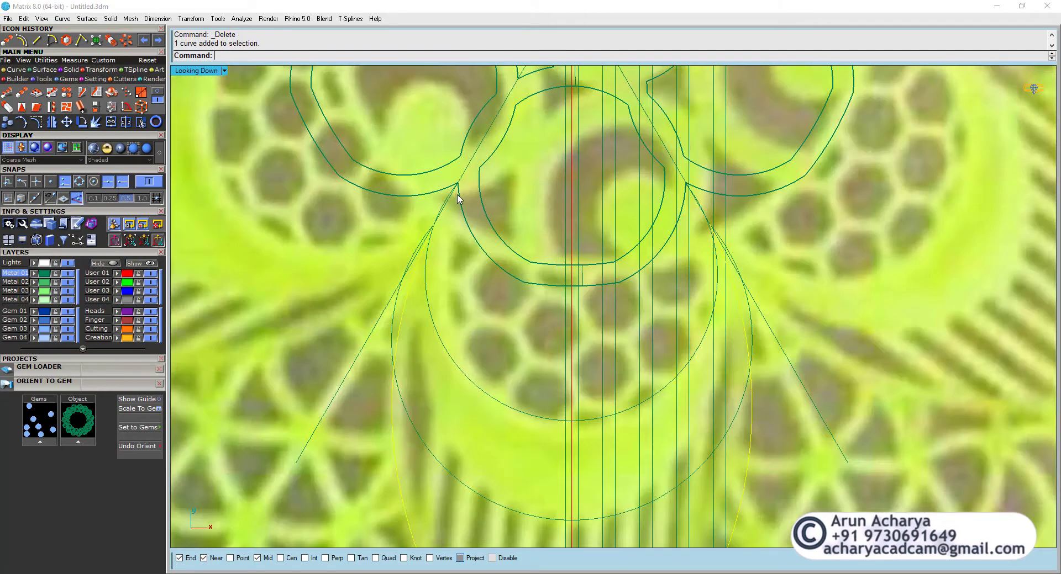
{"action": "left_click", "coordinate": [16, 69]}
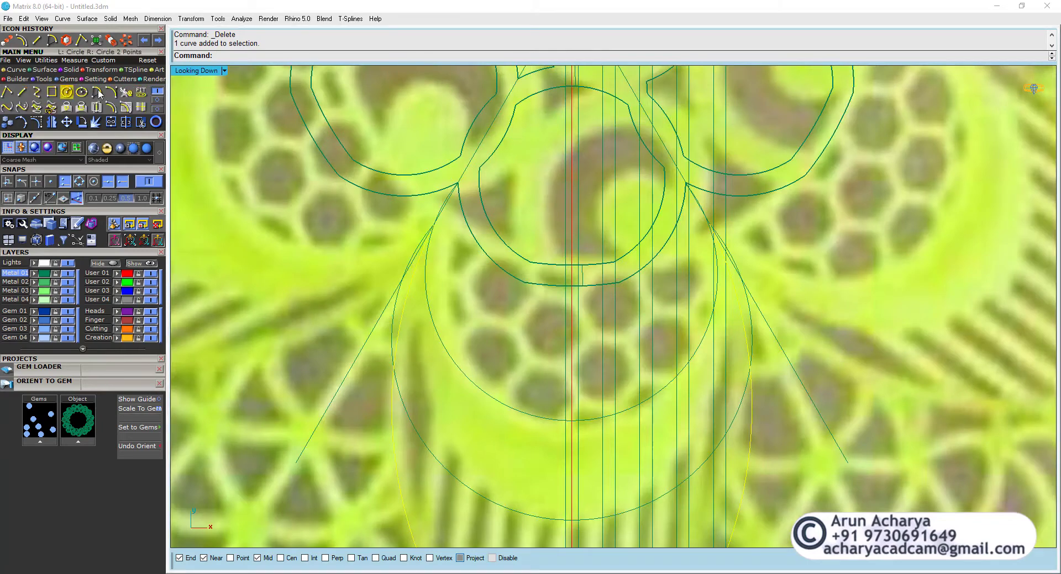
{"action": "left_click", "coordinate": [97, 92]}
{"action": "left_click", "coordinate": [459, 182]}
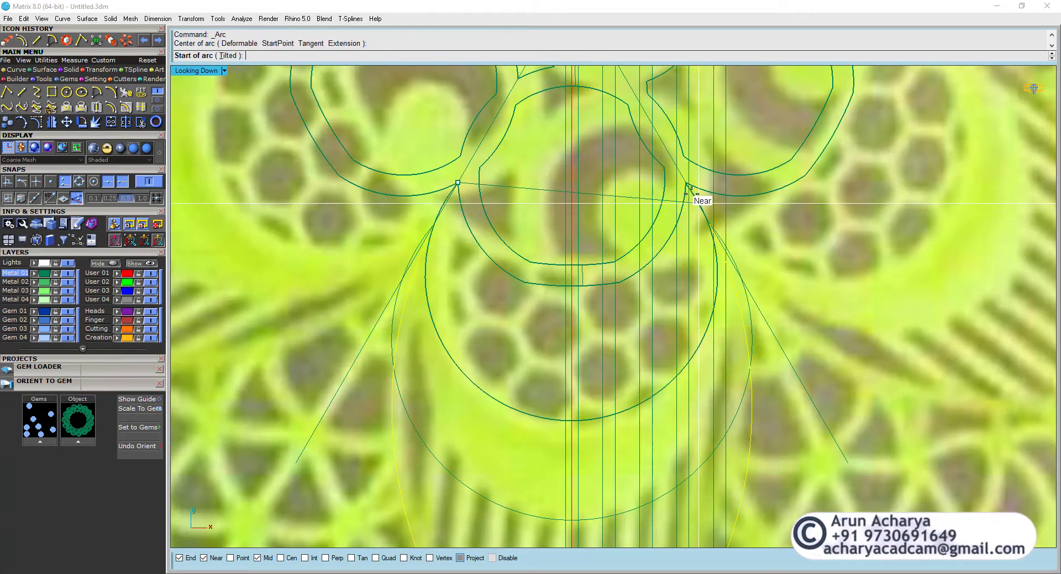
{"action": "left_click", "coordinate": [686, 184]}
{"action": "left_click", "coordinate": [617, 188]}
{"action": "key", "text": "Return"}
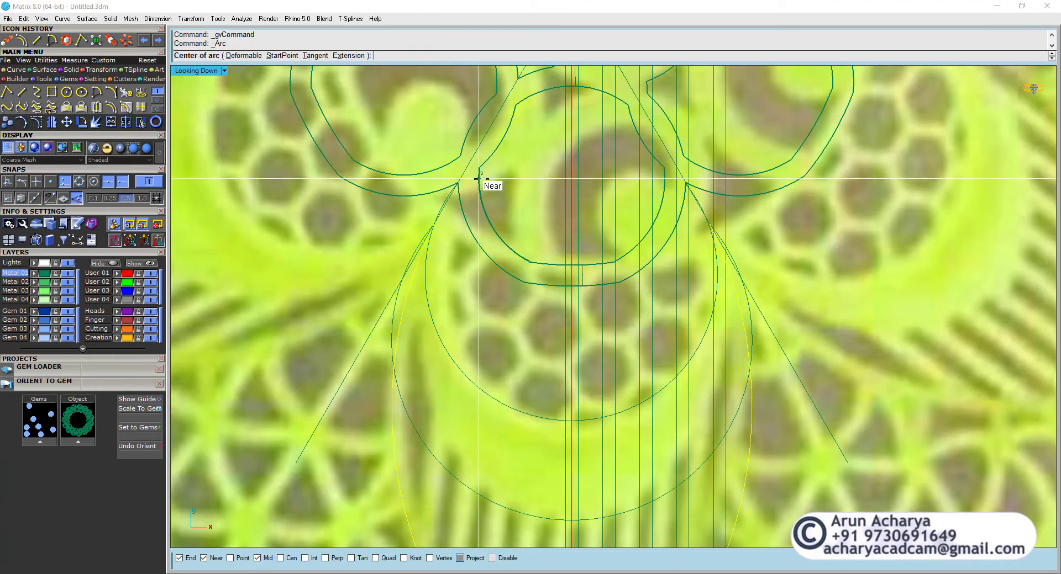
{"action": "left_click", "coordinate": [458, 183]}
{"action": "left_click", "coordinate": [687, 183]}
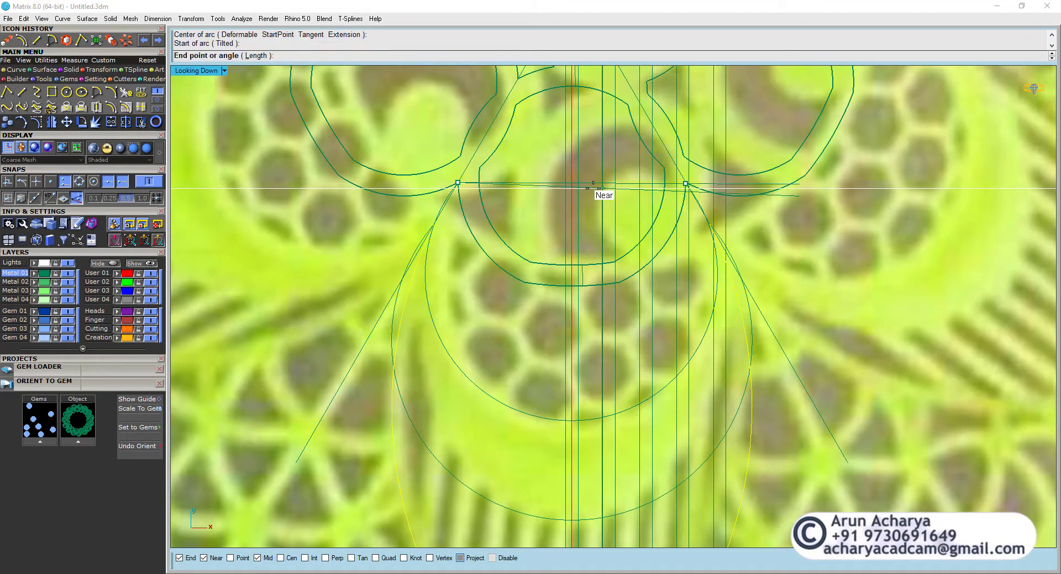
{"action": "key", "text": "Escape"}
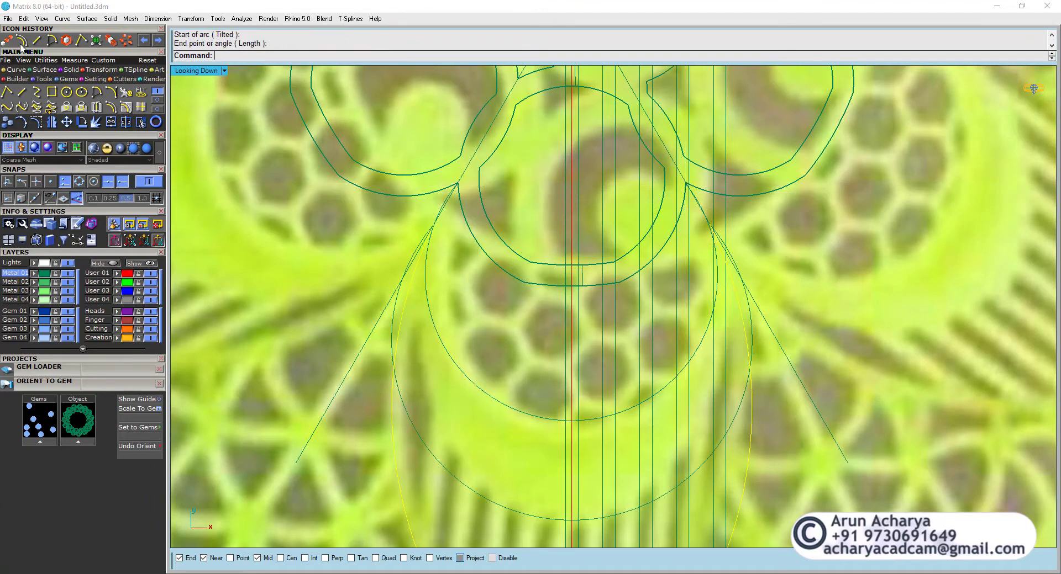
Try to draw a straight line between the lowest ring's left and right corner points.
{"action": "left_click", "coordinate": [12, 94]}
{"action": "left_click", "coordinate": [458, 183]}
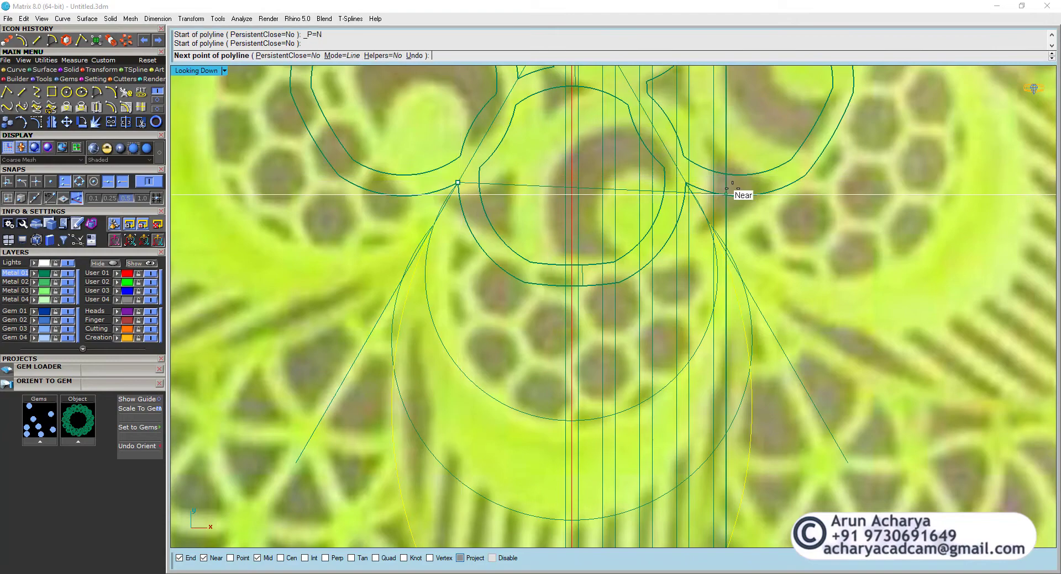
{"action": "left_click", "coordinate": [685, 182]}
{"action": "key", "text": "Return"}
{"action": "scroll", "coordinate": [555, 190], "scroll_direction": "up", "scroll_amount": 5}
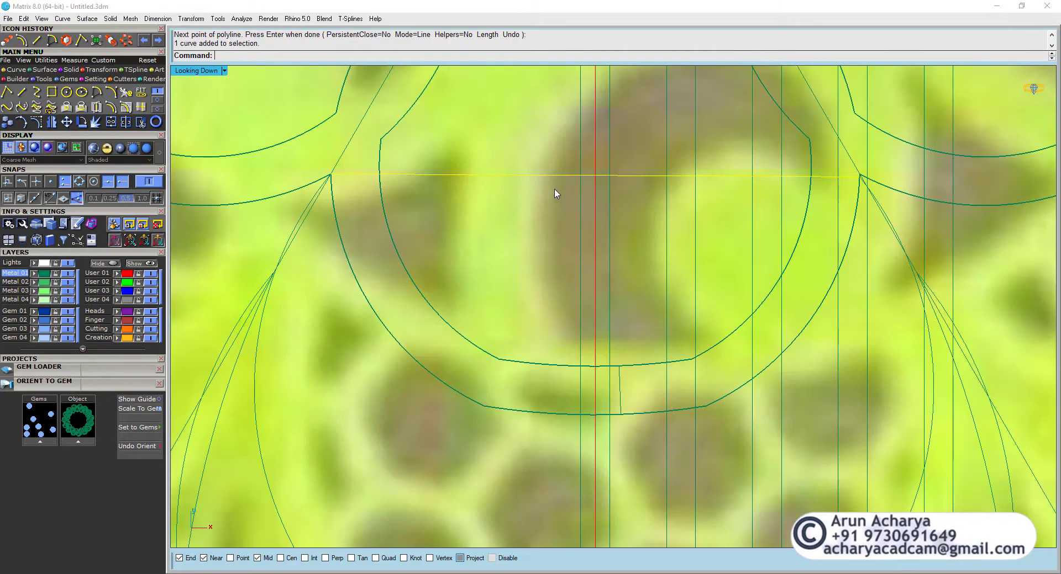
Draw a straight line across the lowest ring, snapping precisely from its left corner point to its right corner point.
{"action": "key", "text": "Return"}
{"action": "scroll", "coordinate": [328, 175], "scroll_direction": "up", "scroll_amount": 8}
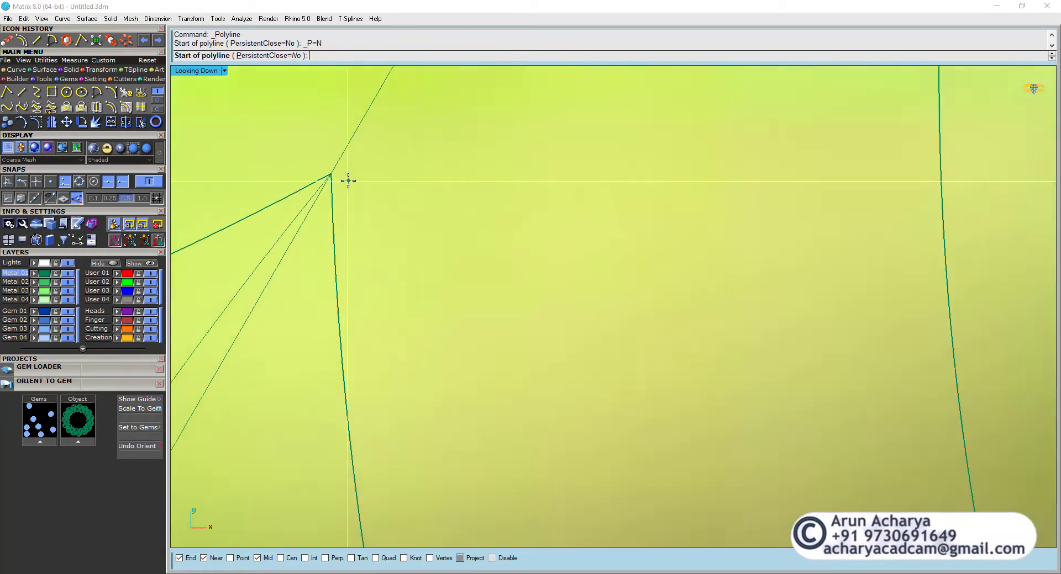
{"action": "left_click", "coordinate": [322, 171]}
{"action": "scroll", "coordinate": [396, 182], "scroll_direction": "down", "scroll_amount": 8}
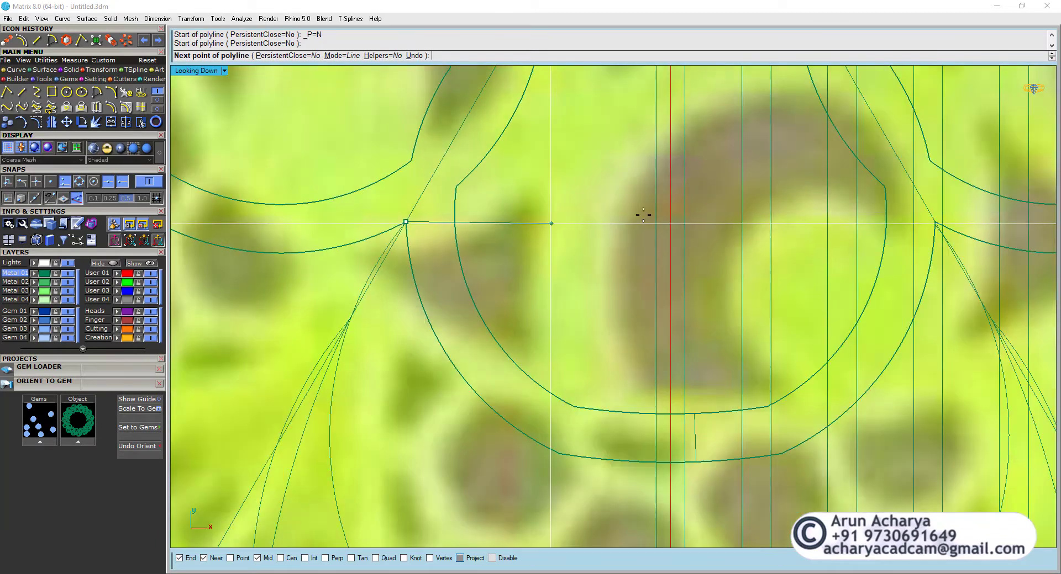
{"action": "scroll", "coordinate": [781, 261], "scroll_direction": "up", "scroll_amount": 10}
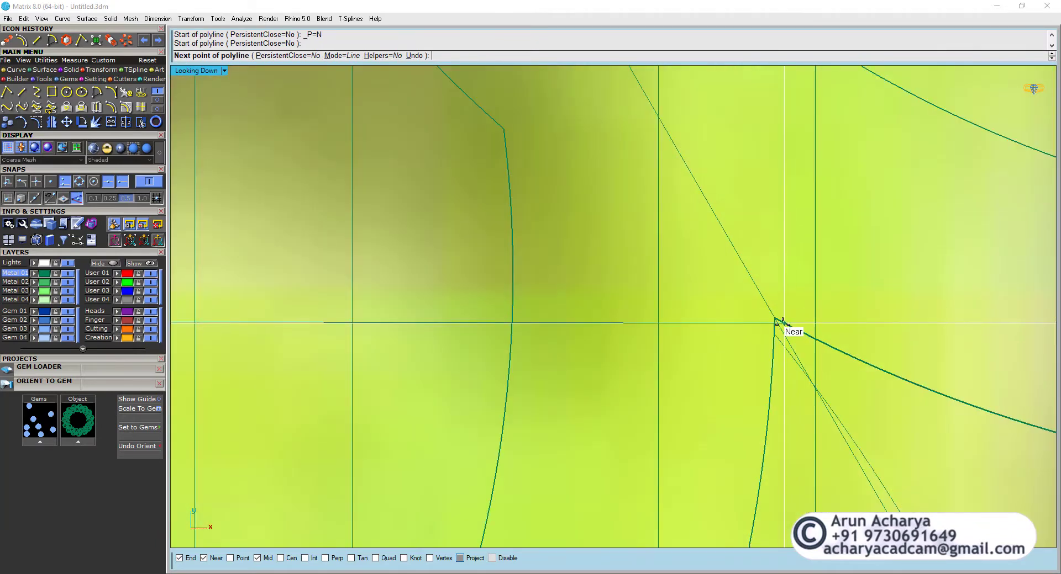
{"action": "left_click", "coordinate": [774, 319]}
{"action": "key", "text": "Return"}
Delete the two old rounded arcs hanging below the lowest ring inside the petal outline.
{"action": "scroll", "coordinate": [778, 336], "scroll_direction": "down", "scroll_amount": 8}
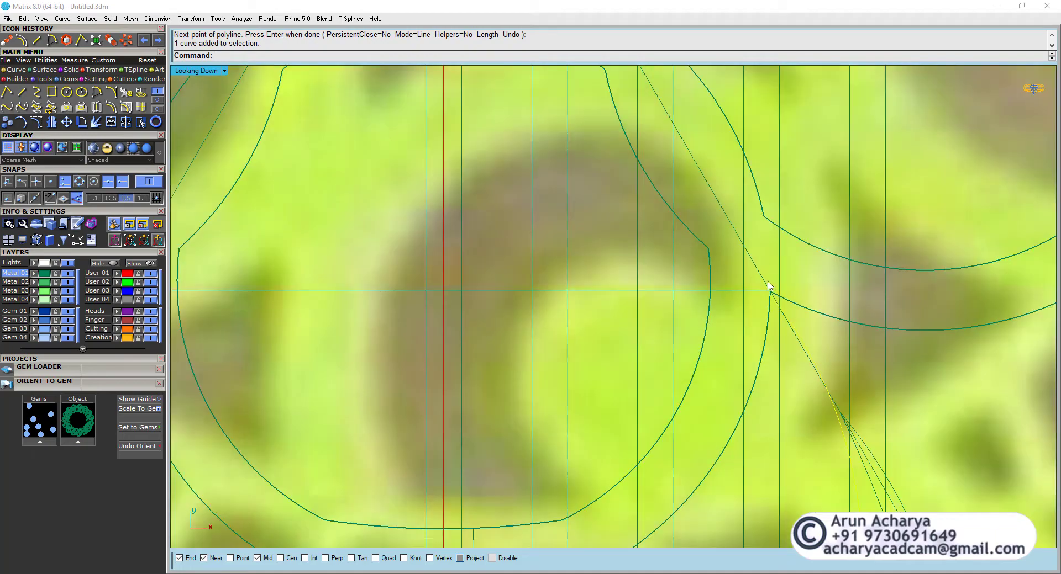
{"action": "right_click_drag", "start_coordinate": [715, 376], "coordinate": [679, 310]}
{"action": "scroll", "coordinate": [722, 254], "scroll_direction": "up", "scroll_amount": 5}
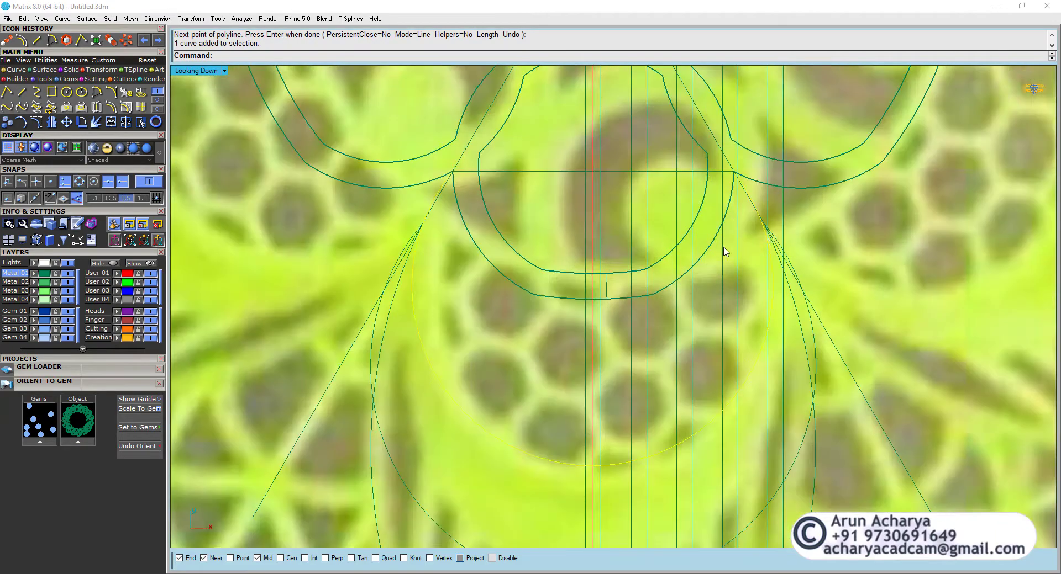
{"action": "scroll", "coordinate": [757, 267], "scroll_direction": "down", "scroll_amount": 4}
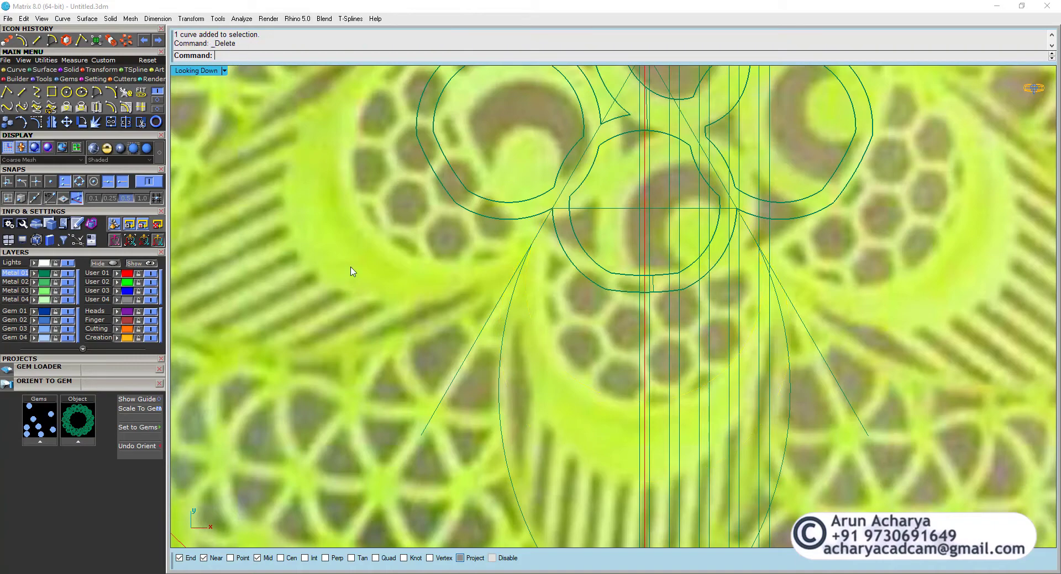
Draw a start-point arc between the line's two ends, passing through the lower edge of the honeycomb area in the photo.
{"action": "left_click", "coordinate": [95, 93]}
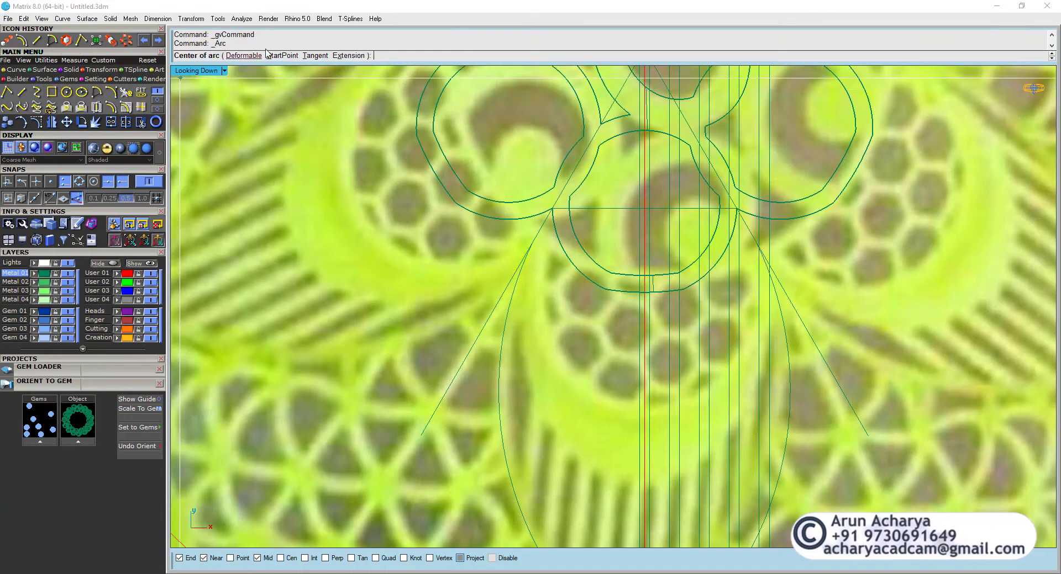
{"action": "left_click", "coordinate": [246, 56]}
{"action": "scroll", "coordinate": [575, 206], "scroll_direction": "up", "scroll_amount": 3}
{"action": "left_click", "coordinate": [507, 218]}
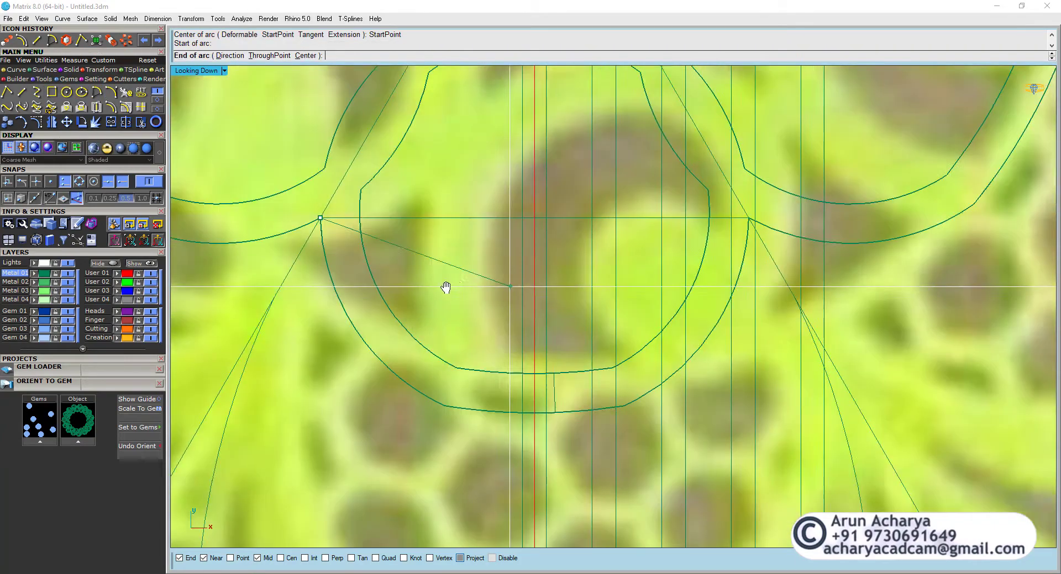
{"action": "left_click", "coordinate": [687, 221]}
{"action": "scroll", "coordinate": [686, 220], "scroll_direction": "down", "scroll_amount": 2}
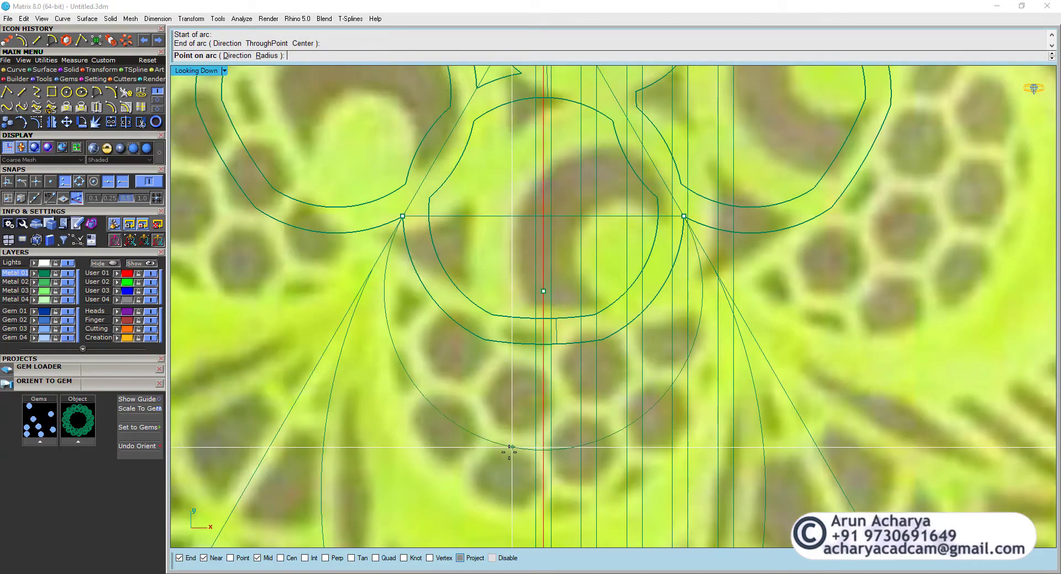
{"action": "right_click_drag", "start_coordinate": [507, 450], "coordinate": [509, 343]}
{"action": "left_click", "coordinate": [507, 369]}
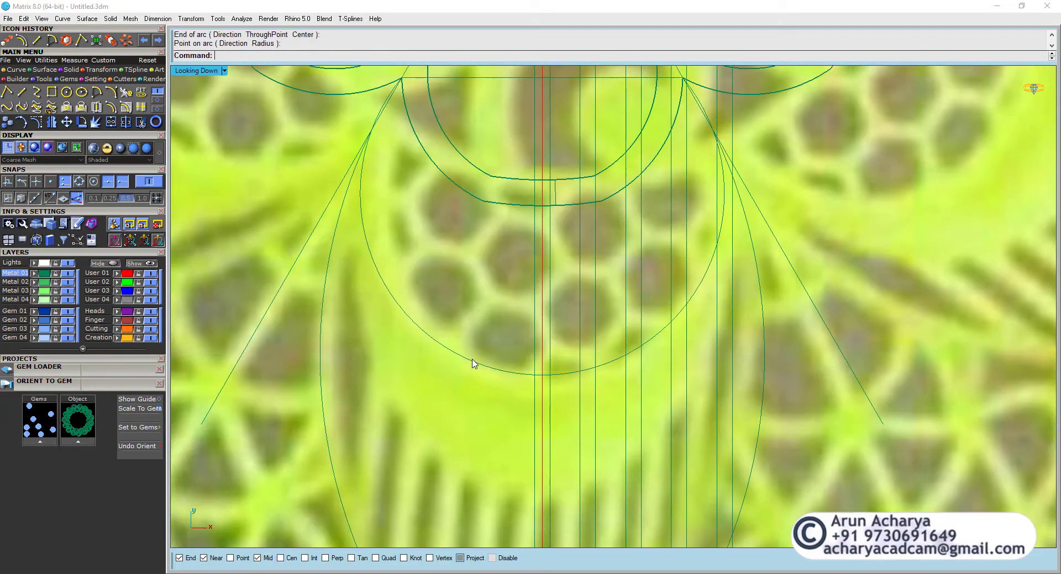
{"action": "right_click", "coordinate": [400, 109]}
{"action": "left_click", "coordinate": [401, 78]}
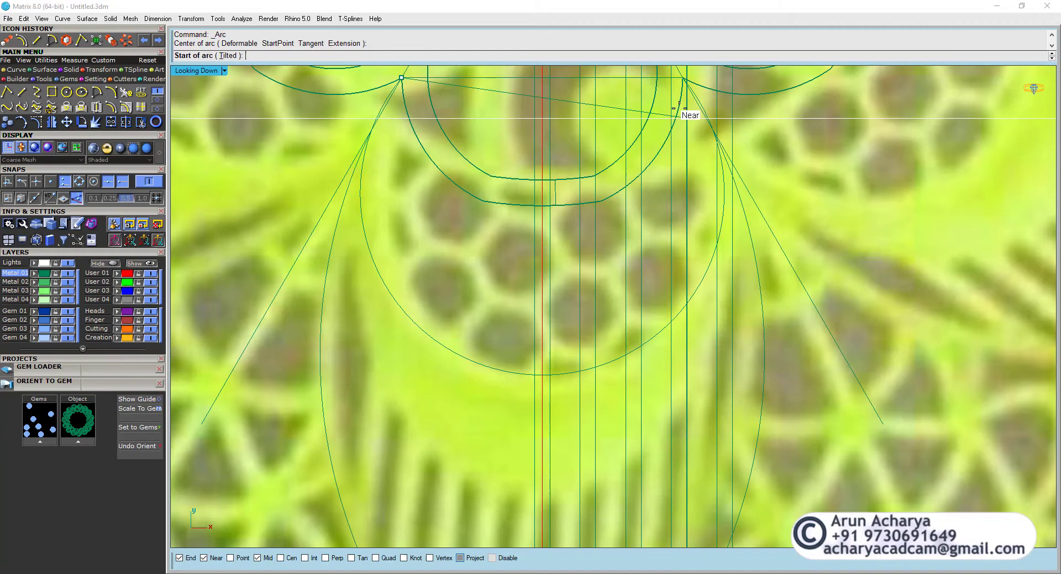
{"action": "left_click", "coordinate": [683, 78]}
{"action": "key", "text": "Escape"}
Draw a larger start-point arc between the same corners down to the stripes' upper edge, and select both arcs and the petal outline.
{"action": "right_click", "coordinate": [326, 150]}
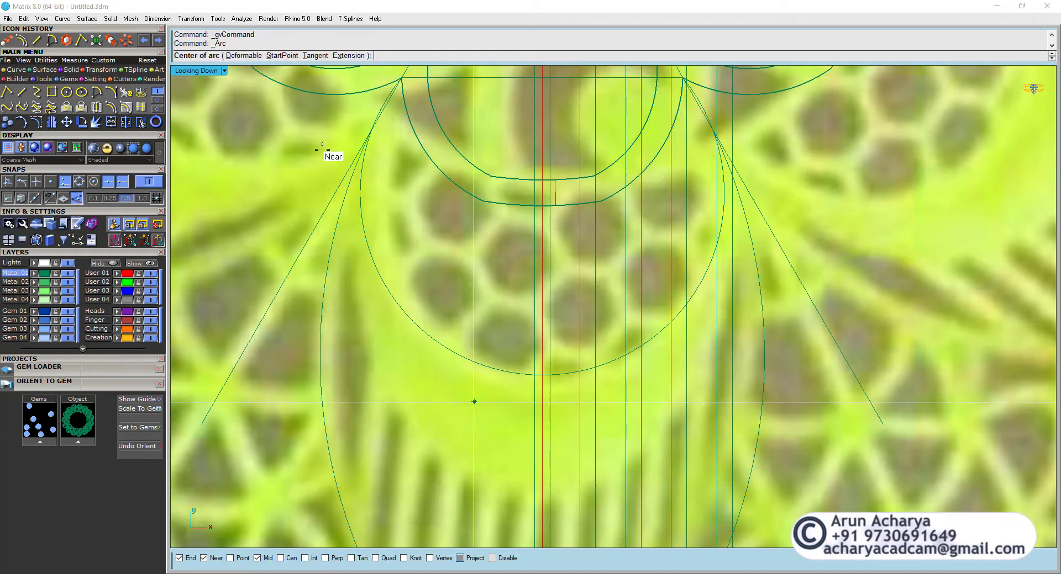
{"action": "left_click", "coordinate": [278, 55]}
{"action": "left_click", "coordinate": [401, 78]}
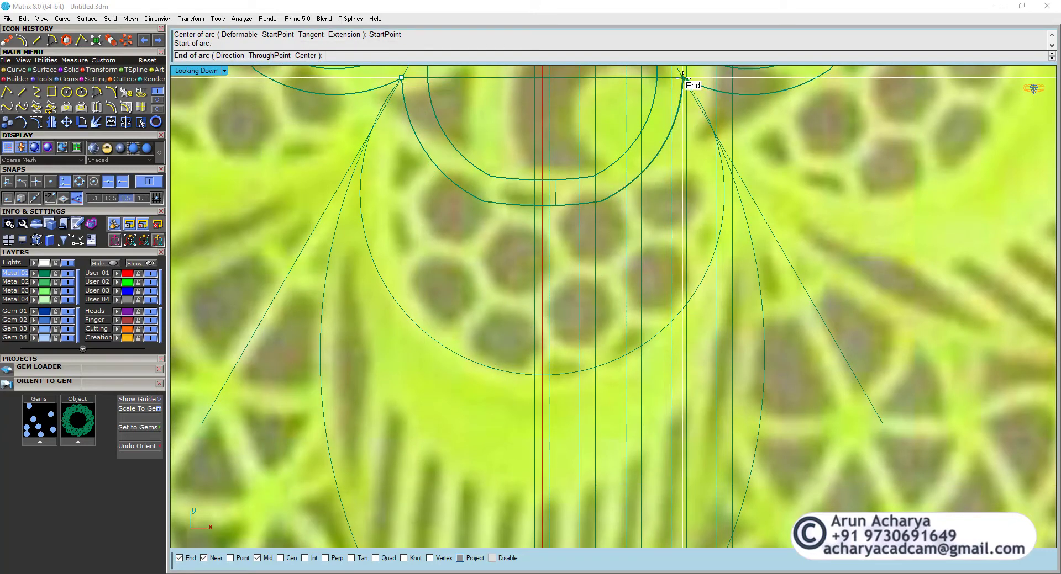
{"action": "left_click", "coordinate": [683, 78]}
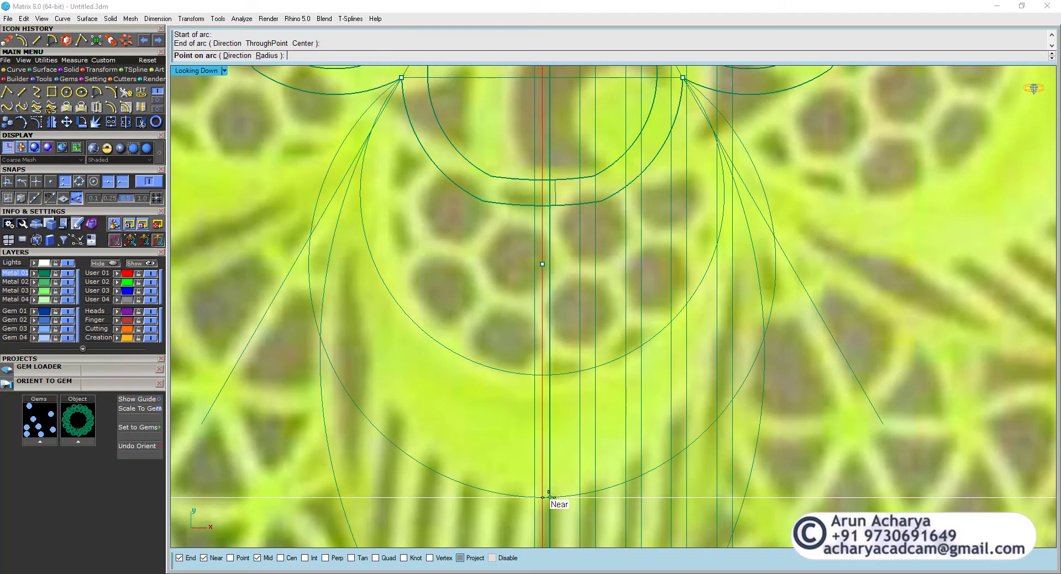
{"action": "left_click", "coordinate": [541, 500]}
{"action": "left_click", "coordinate": [541, 500]}
{"action": "left_click", "coordinate": [499, 375]}
{"action": "scroll", "coordinate": [499, 376], "scroll_direction": "down", "scroll_amount": 6}
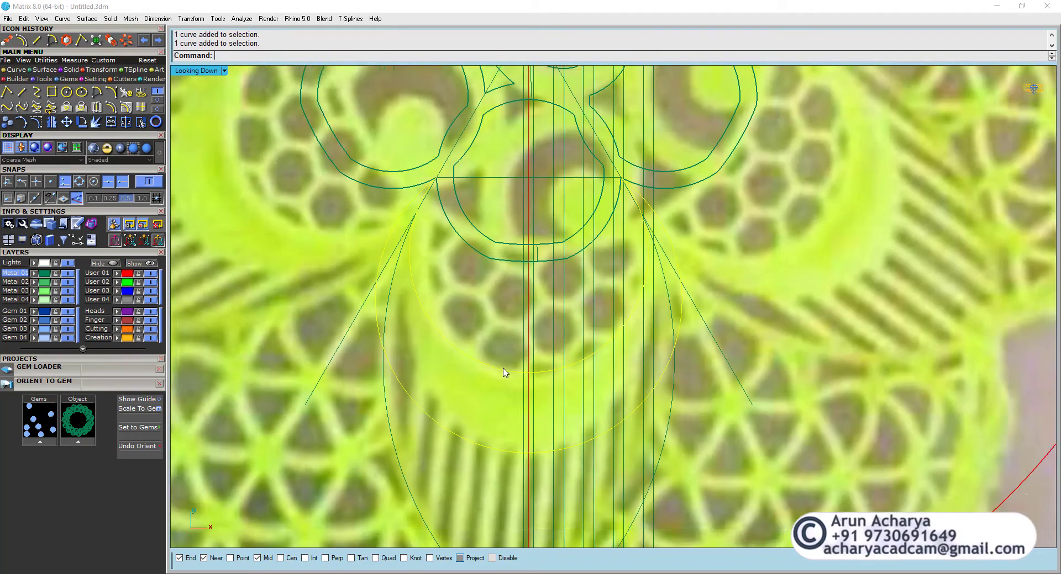
{"action": "scroll", "coordinate": [409, 314], "scroll_direction": "up", "scroll_amount": 4}
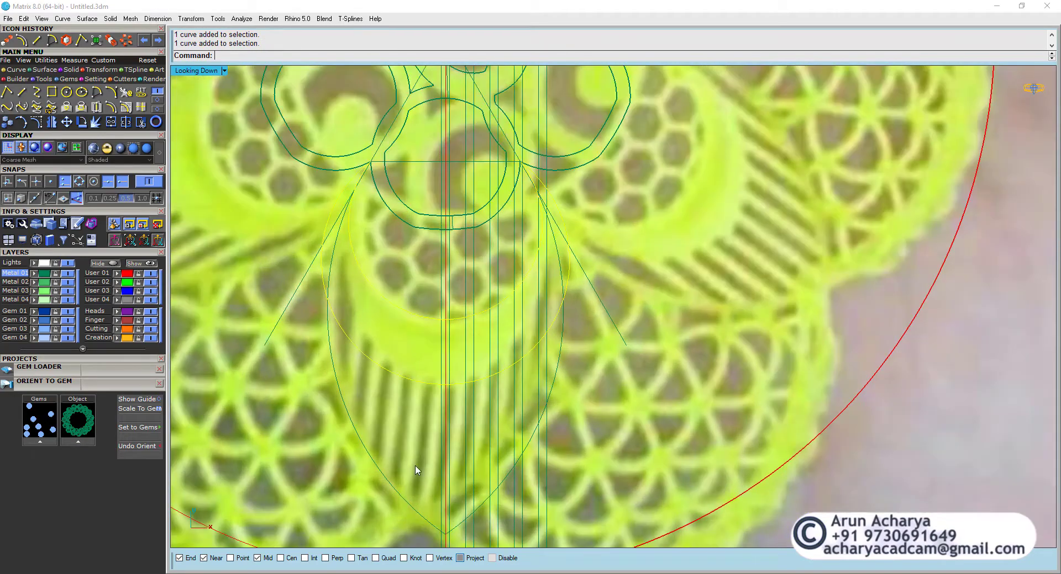
{"action": "scroll", "coordinate": [465, 351], "scroll_direction": "up", "scroll_amount": 4}
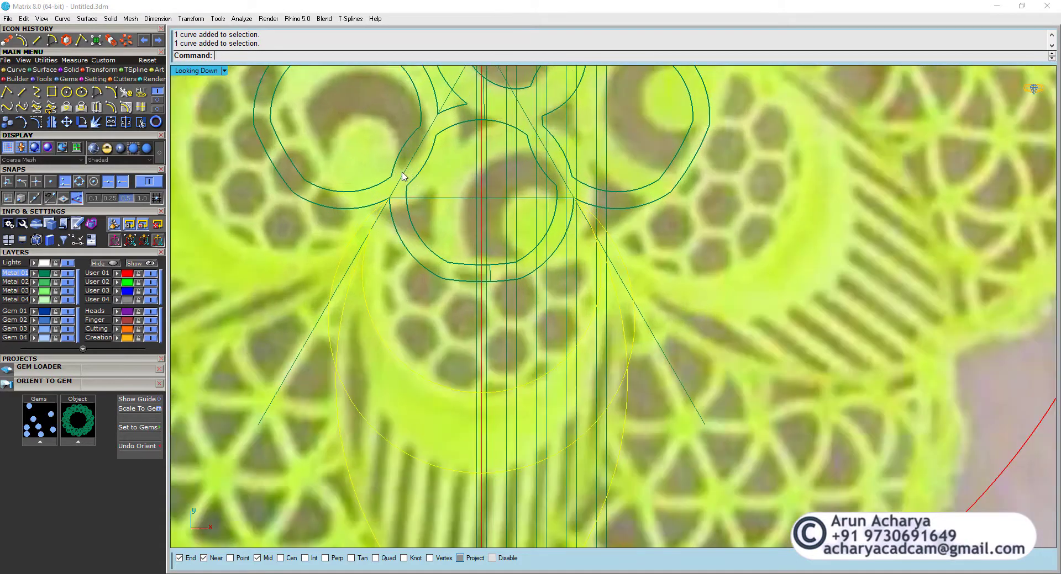
Rebuild the straight line across the lowest ring with a point count of 4 and degree 3 in the Perspective view.
{"action": "double_click", "coordinate": [200, 71]}
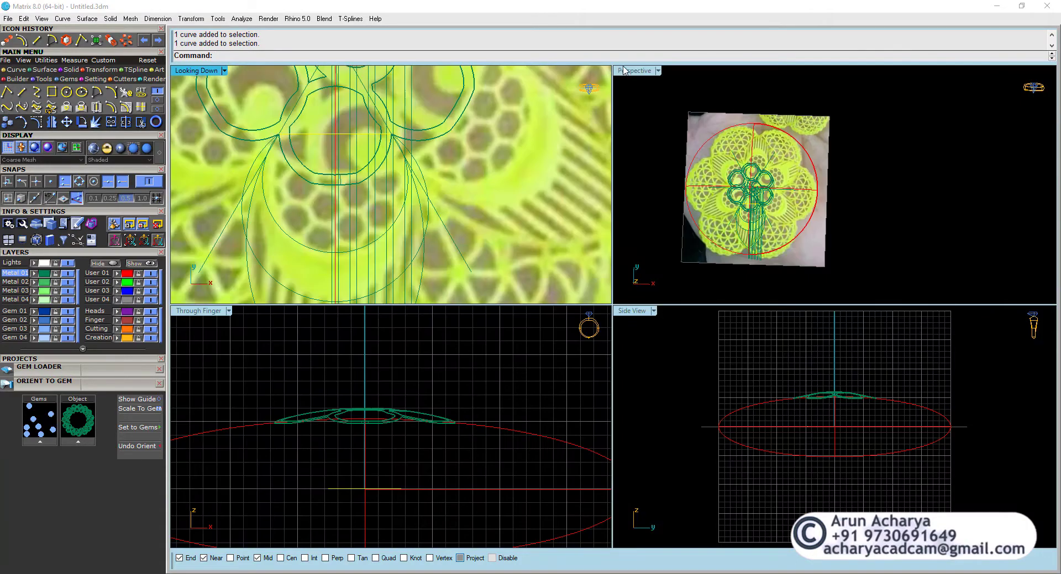
{"action": "double_click", "coordinate": [624, 70]}
{"action": "right_click_drag", "start_coordinate": [592, 101], "coordinate": [574, 236]}
{"action": "type", "text": "build"}
{"action": "key", "text": "Return"}
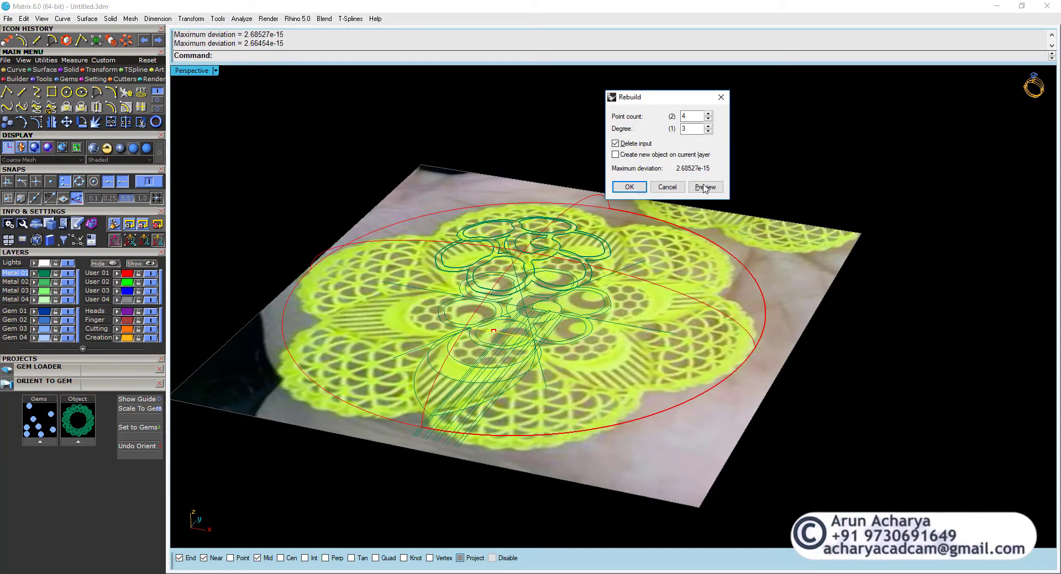
{"action": "left_click", "coordinate": [629, 188]}
Show the rebuilt line's control points and move its two middle points vertically upwards to arch the line.
{"action": "right_click_drag", "start_coordinate": [557, 307], "coordinate": [624, 209]}
{"action": "scroll", "coordinate": [533, 332], "scroll_direction": "up", "scroll_amount": 10}
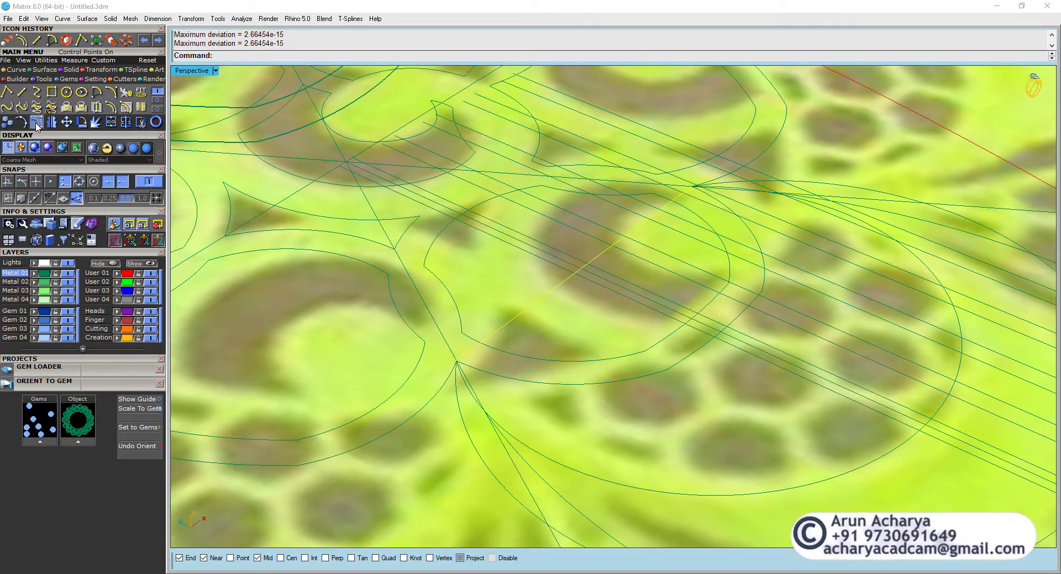
{"action": "left_click", "coordinate": [70, 123]}
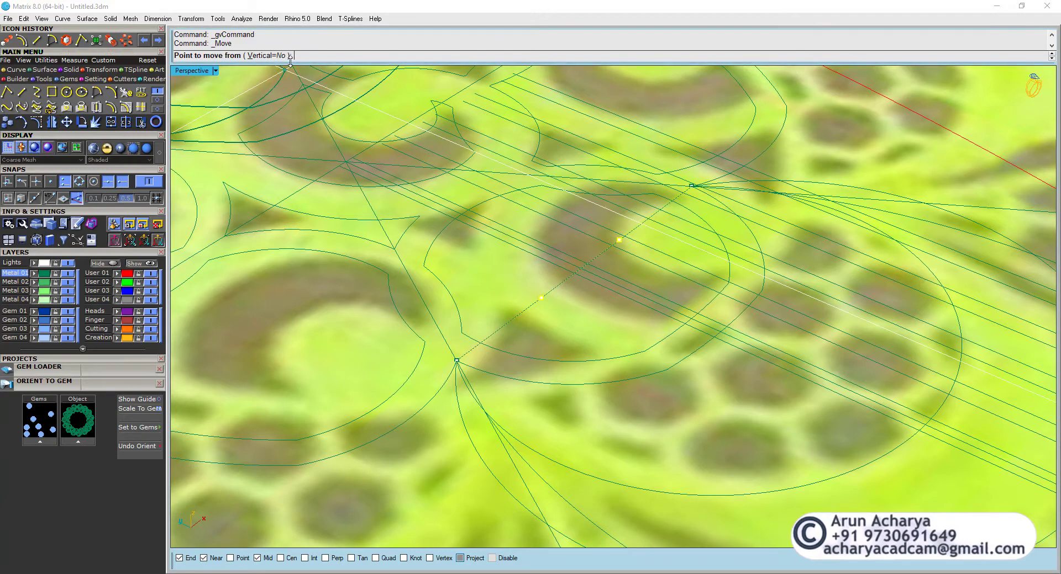
{"action": "left_click", "coordinate": [602, 319]}
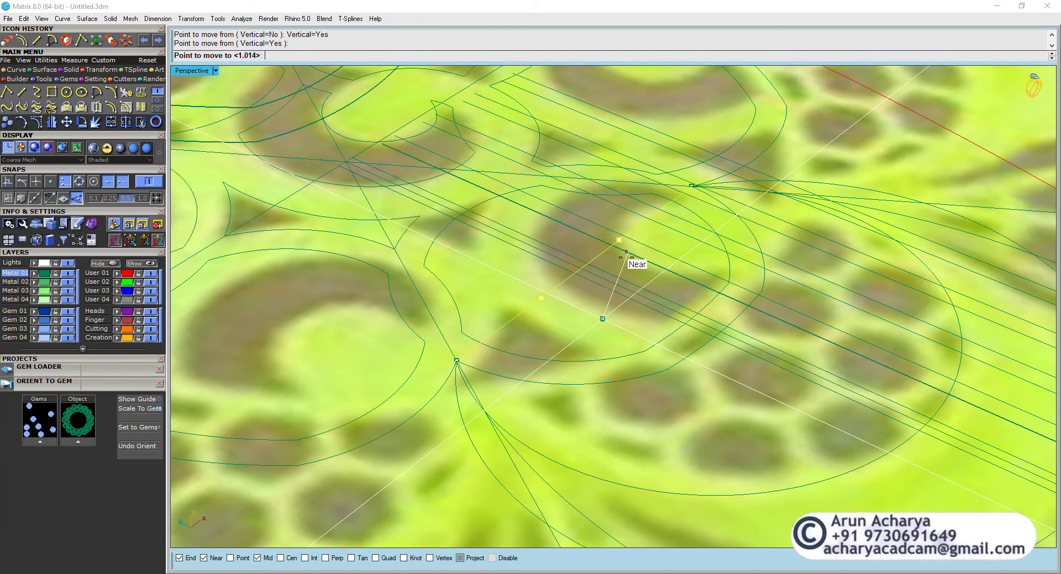
{"action": "left_click", "coordinate": [613, 232]}
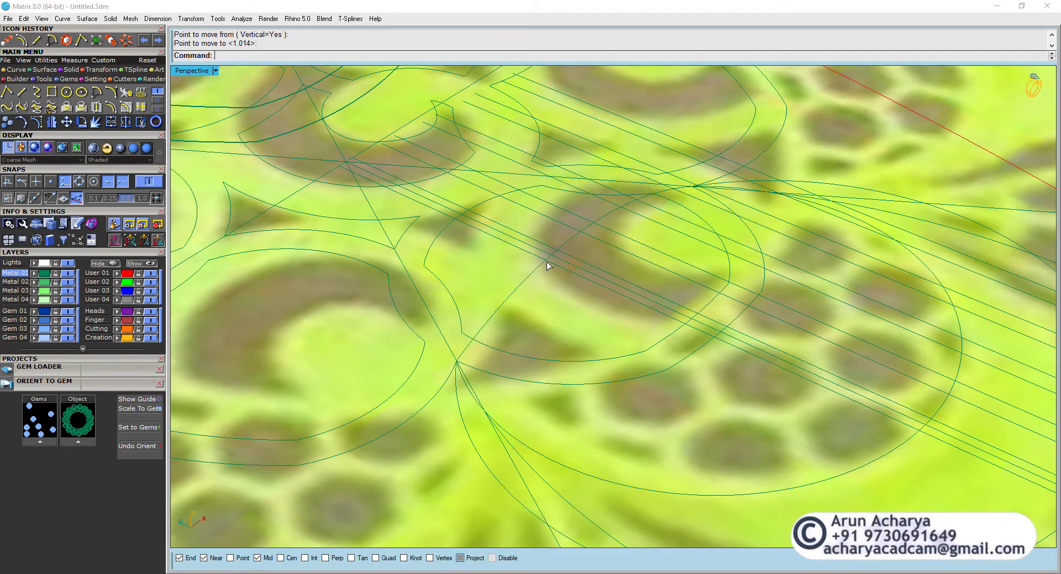
Try to project the selected arched line, petal arcs and petal outline onto a surface, and undo the projection.
{"action": "left_click", "coordinate": [547, 266]}
{"action": "scroll", "coordinate": [547, 275], "scroll_direction": "down", "scroll_amount": 2}
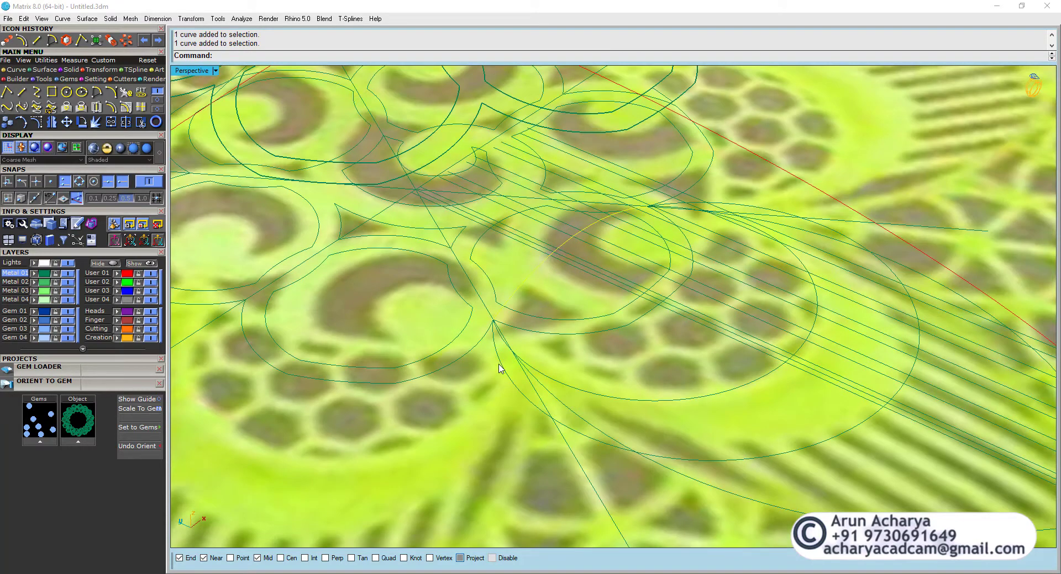
{"action": "scroll", "coordinate": [640, 326], "scroll_direction": "down", "scroll_amount": 3}
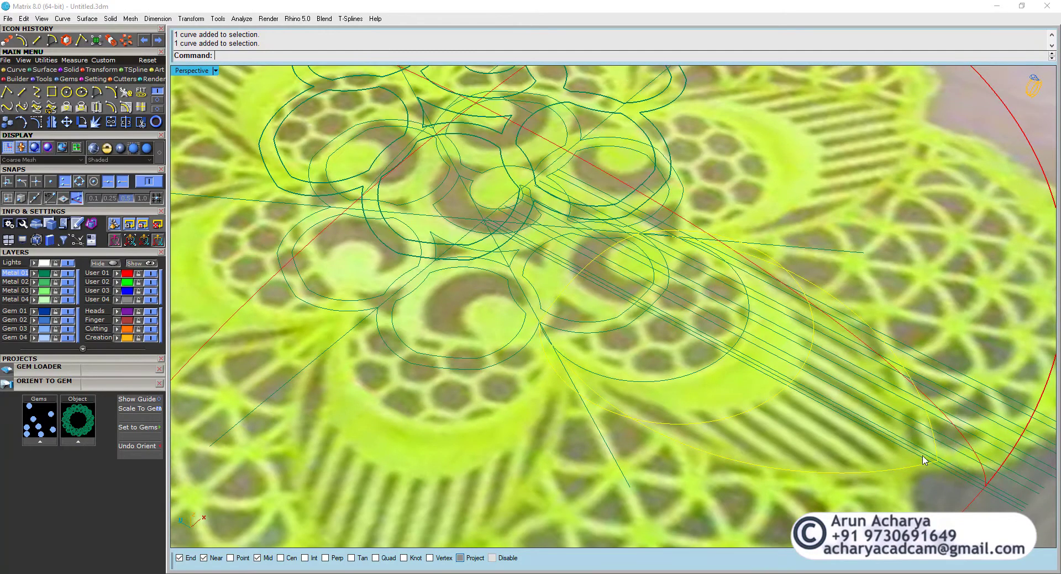
{"action": "scroll", "coordinate": [641, 309], "scroll_direction": "down", "scroll_amount": 3}
{"action": "right_click_drag", "start_coordinate": [641, 309], "coordinate": [638, 221]}
{"action": "scroll", "coordinate": [638, 244], "scroll_direction": "up", "scroll_amount": 3}
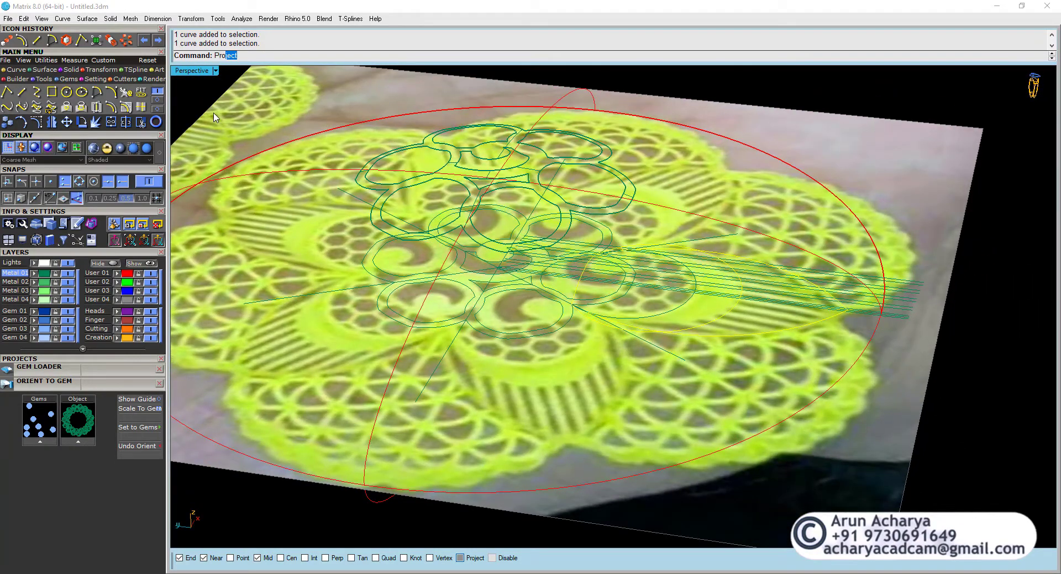
{"action": "key", "text": "Return"}
{"action": "left_click", "coordinate": [673, 216]}
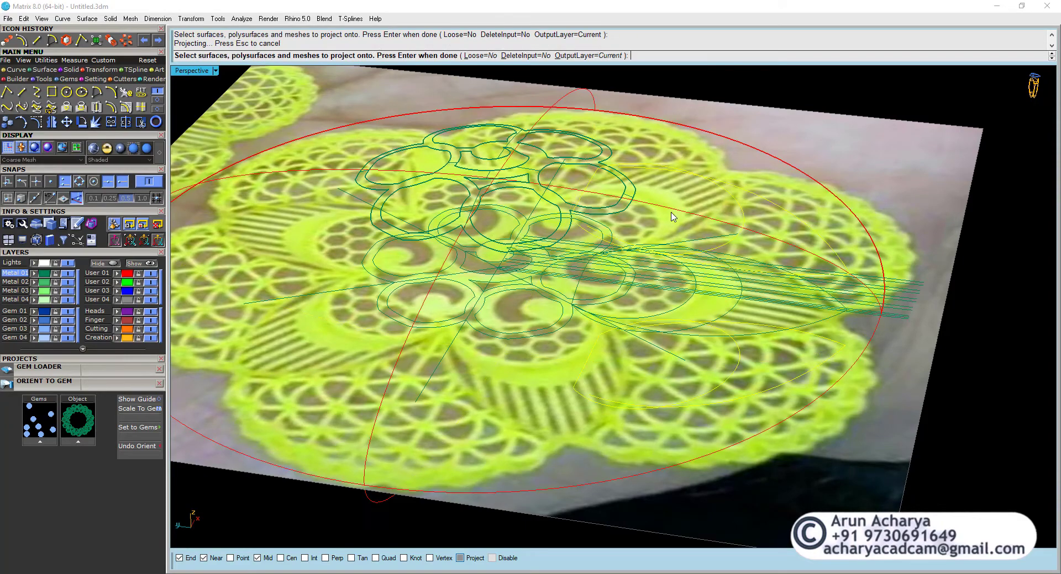
{"action": "key", "text": "Return"}
{"action": "mouse_move", "coordinate": [673, 217]}
{"action": "right_mouse_down"}
{"action": "mouse_move", "coordinate": [671, 177]}
{"action": "mouse_move", "coordinate": [675, 238]}
{"action": "mouse_move", "coordinate": [665, 198]}
{"action": "mouse_move", "coordinate": [666, 215]}
{"action": "right_mouse_up"}
{"action": "key", "text": "ctrl+z"}
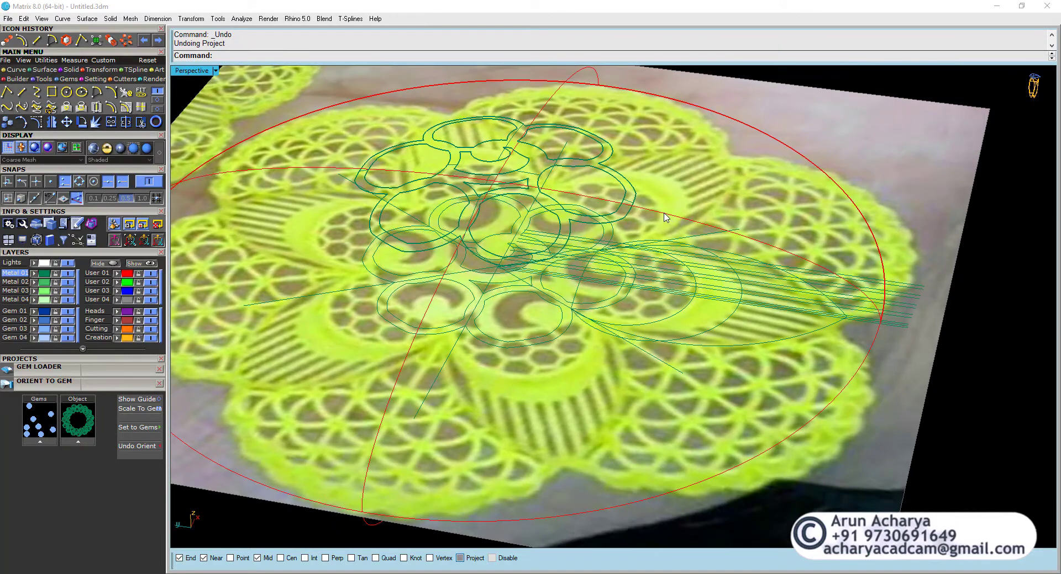
Redo the projection of the petal curves and rebuild the projected arched line with a point count of 4 and degree 3.
{"action": "scroll", "coordinate": [657, 215], "scroll_direction": "up", "scroll_amount": 3}
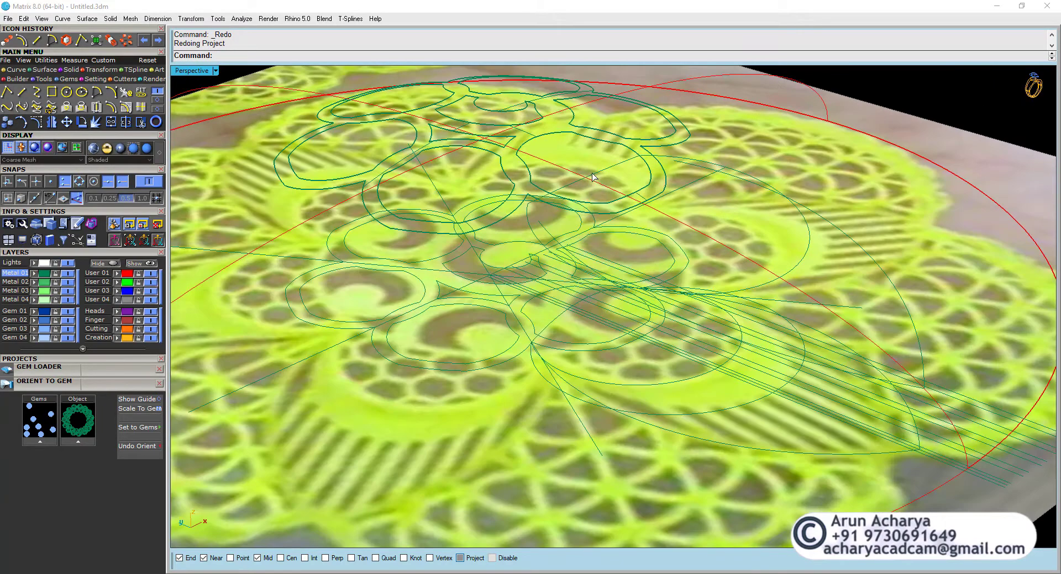
{"action": "right_click_drag", "start_coordinate": [601, 175], "coordinate": [625, 200]}
{"action": "type", "text": "Rebuild"}
{"action": "key", "text": "Return"}
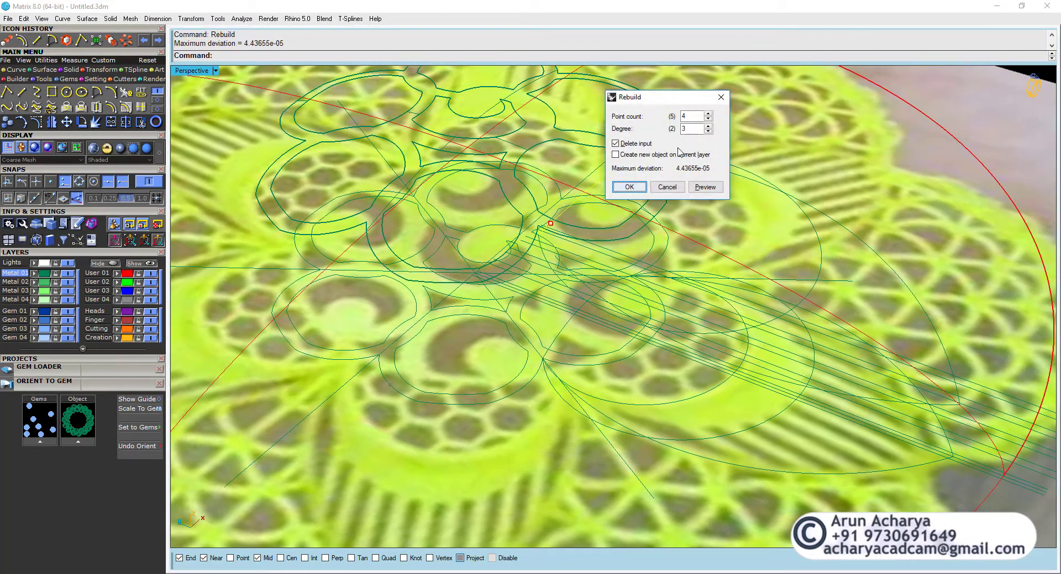
{"action": "left_click", "coordinate": [630, 186]}
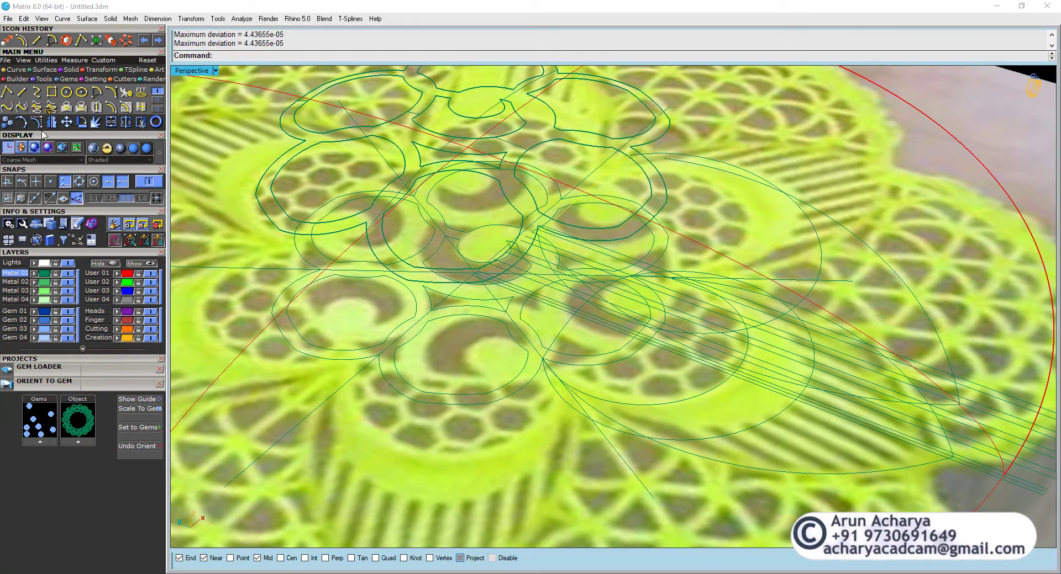
Show the rebuilt curve's control points, try to move its two middle points vertically, and undo back through the rebuild.
{"action": "scroll", "coordinate": [565, 197], "scroll_direction": "up", "scroll_amount": 3}
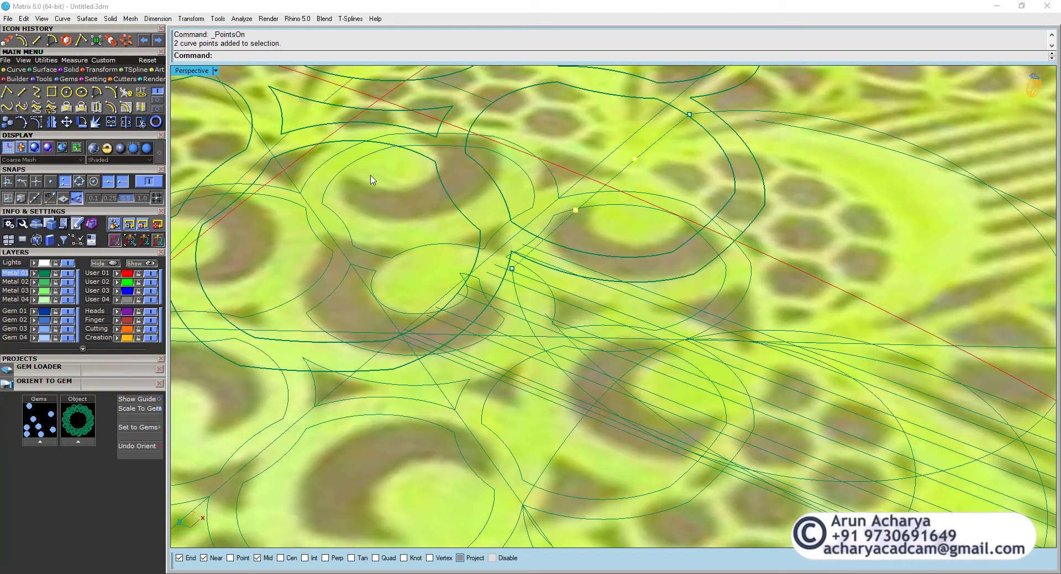
{"action": "left_click", "coordinate": [274, 57]}
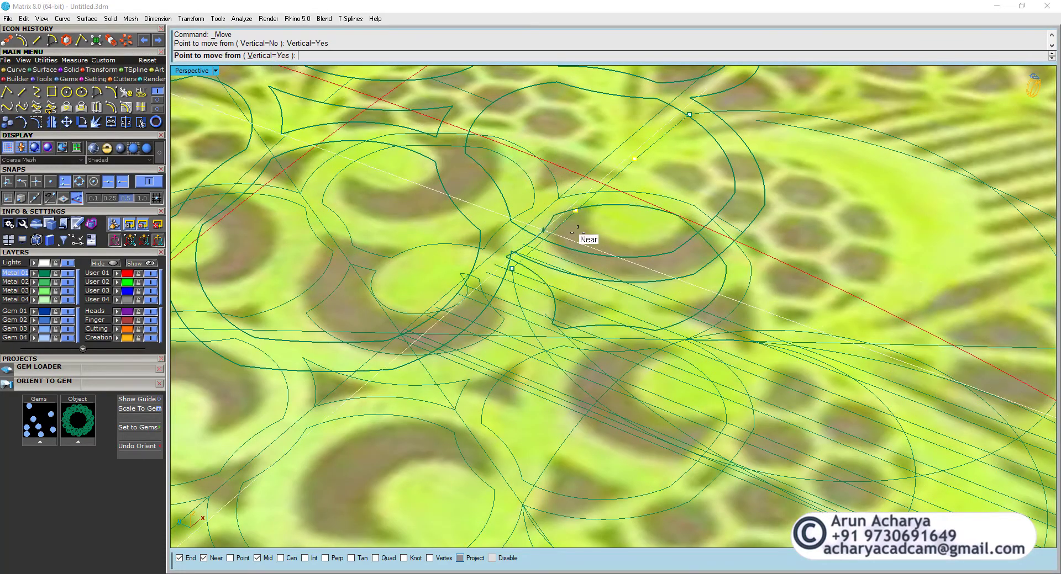
{"action": "left_click", "coordinate": [609, 217]}
{"action": "left_click", "coordinate": [612, 214]}
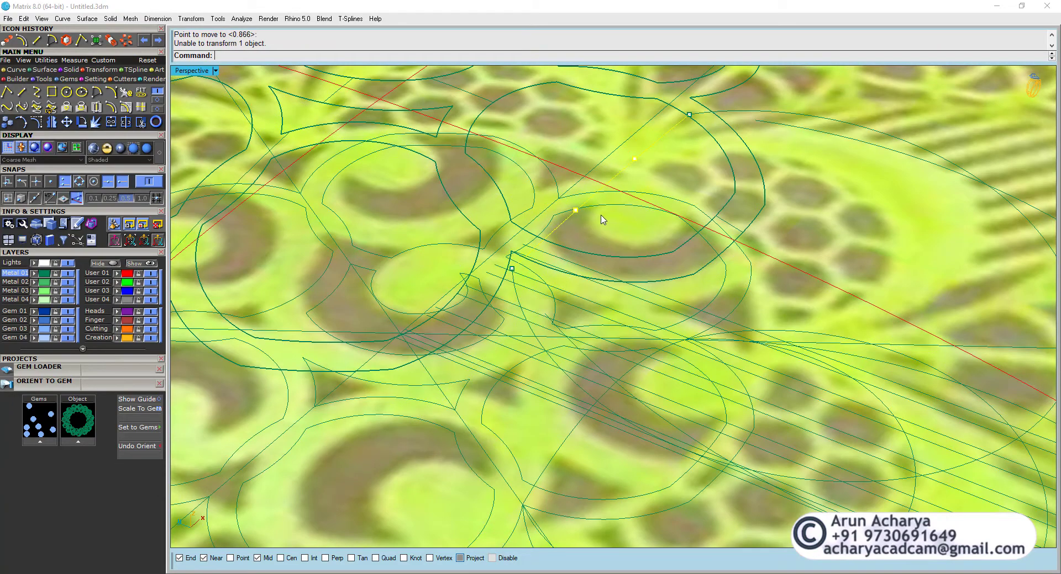
{"action": "scroll", "coordinate": [601, 218], "scroll_direction": "down", "scroll_amount": 3}
{"action": "key", "text": "ctrl+z"}
Display the Perspective view shaded and examine how the projected petal curves lie on the dome surface.
{"action": "right_click_drag", "start_coordinate": [598, 218], "coordinate": [514, 249]}
{"action": "scroll", "coordinate": [514, 249], "scroll_direction": "up", "scroll_amount": 4}
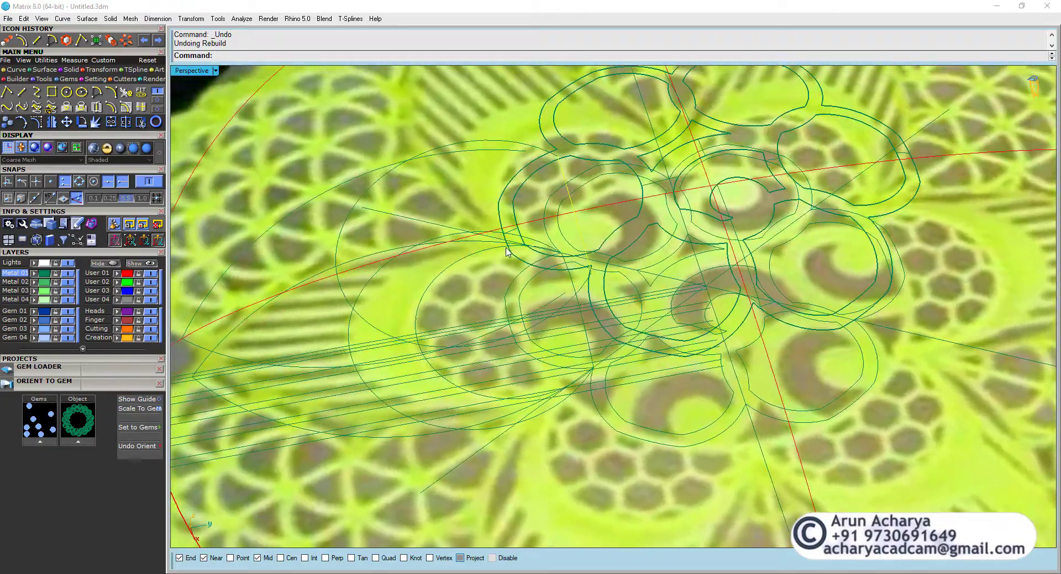
{"action": "scroll", "coordinate": [514, 247], "scroll_direction": "down", "scroll_amount": 3}
{"action": "right_click_drag", "start_coordinate": [514, 247], "coordinate": [529, 214]}
{"action": "left_click", "coordinate": [529, 213]}
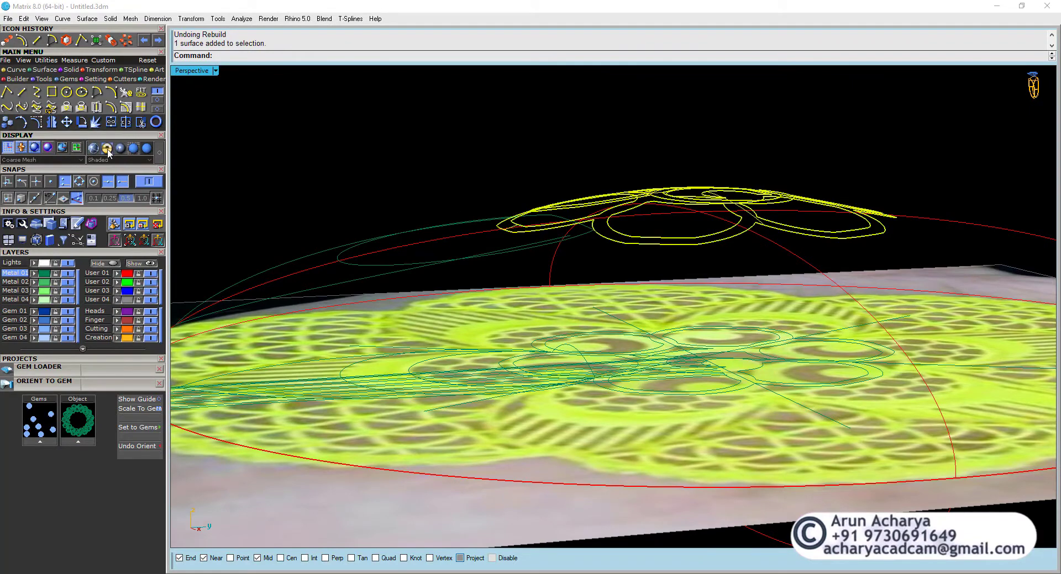
{"action": "left_click", "coordinate": [95, 149]}
{"action": "mouse_move", "coordinate": [526, 165]}
{"action": "right_mouse_down"}
{"action": "mouse_move", "coordinate": [531, 227]}
{"action": "mouse_move", "coordinate": [490, 167]}
{"action": "mouse_move", "coordinate": [469, 263]}
{"action": "mouse_move", "coordinate": [485, 310]}
{"action": "mouse_move", "coordinate": [575, 265]}
{"action": "mouse_move", "coordinate": [565, 245]}
{"action": "mouse_move", "coordinate": [628, 278]}
{"action": "right_mouse_up"}
{"action": "key", "text": "Escape"}
{"action": "scroll", "coordinate": [565, 245], "scroll_direction": "up", "scroll_amount": 5}
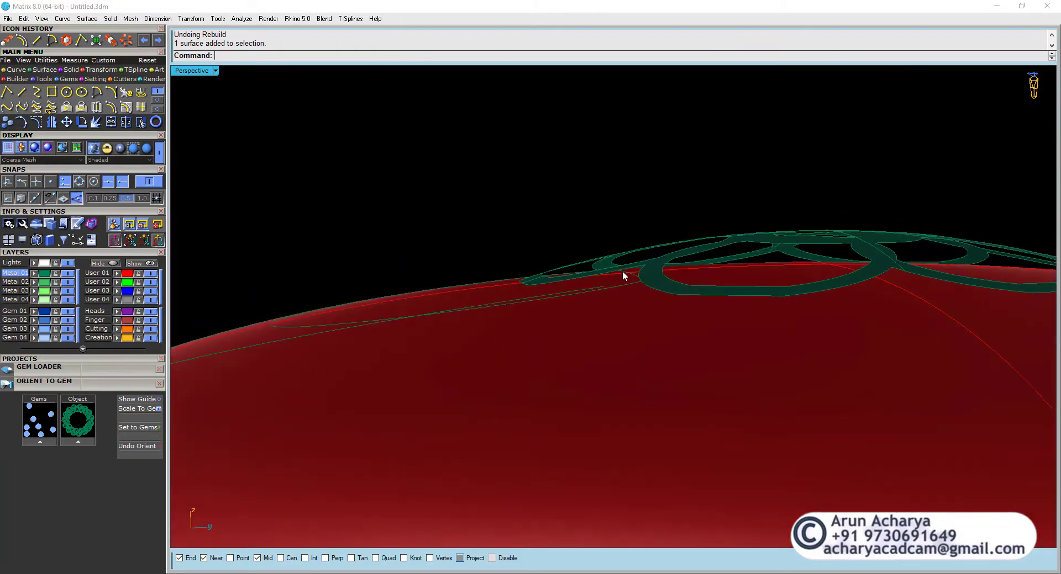
{"action": "right_click_drag", "start_coordinate": [523, 313], "coordinate": [628, 272]}
Turn off Project snapping and draw a straight line across the projected petal between its two side curves.
{"action": "left_click", "coordinate": [9, 94]}
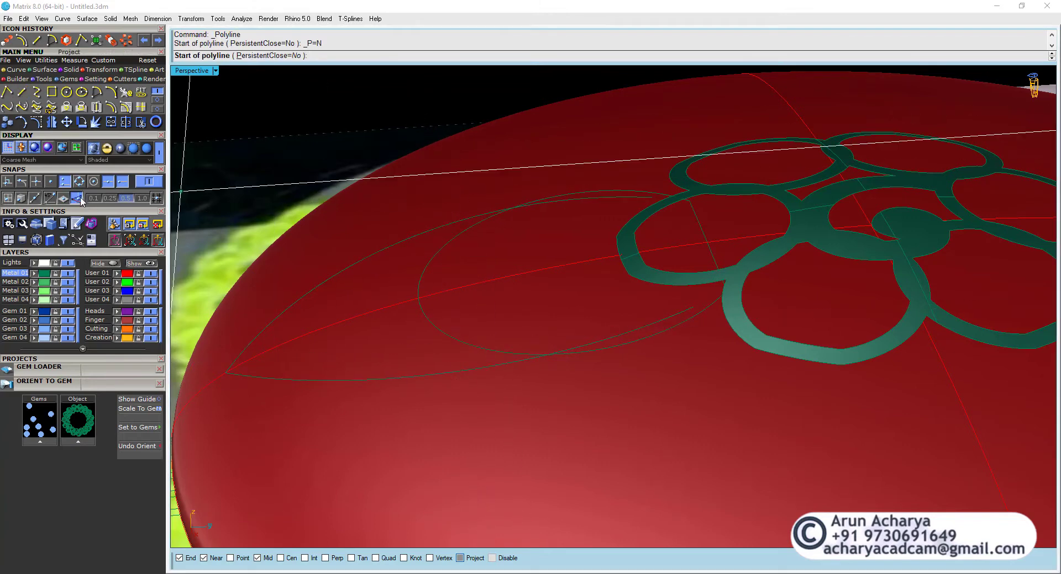
{"action": "left_click", "coordinate": [445, 225]}
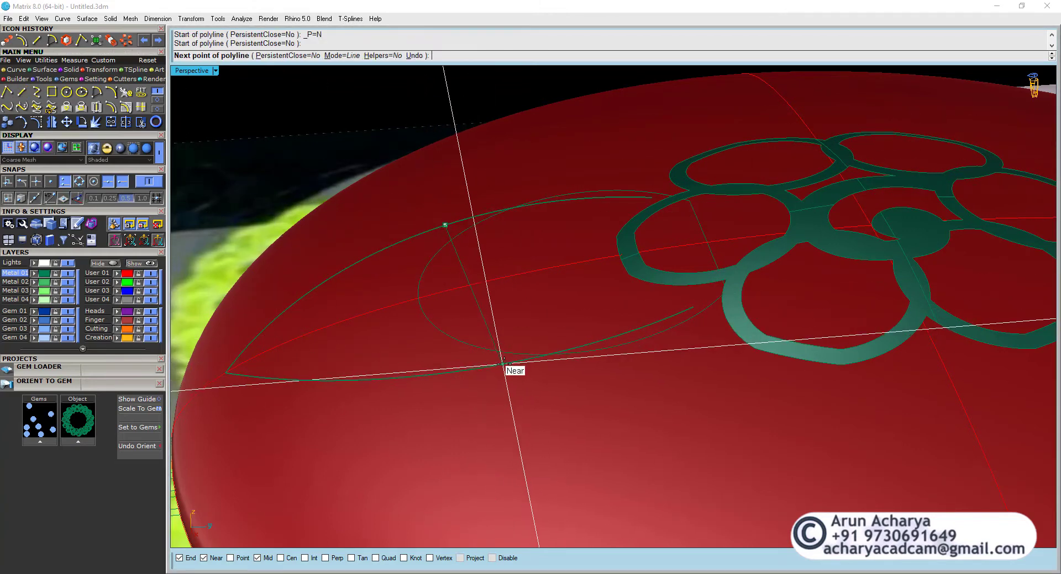
{"action": "right_click_drag", "start_coordinate": [498, 366], "coordinate": [599, 402]}
{"action": "scroll", "coordinate": [624, 335], "scroll_direction": "down", "scroll_amount": 5}
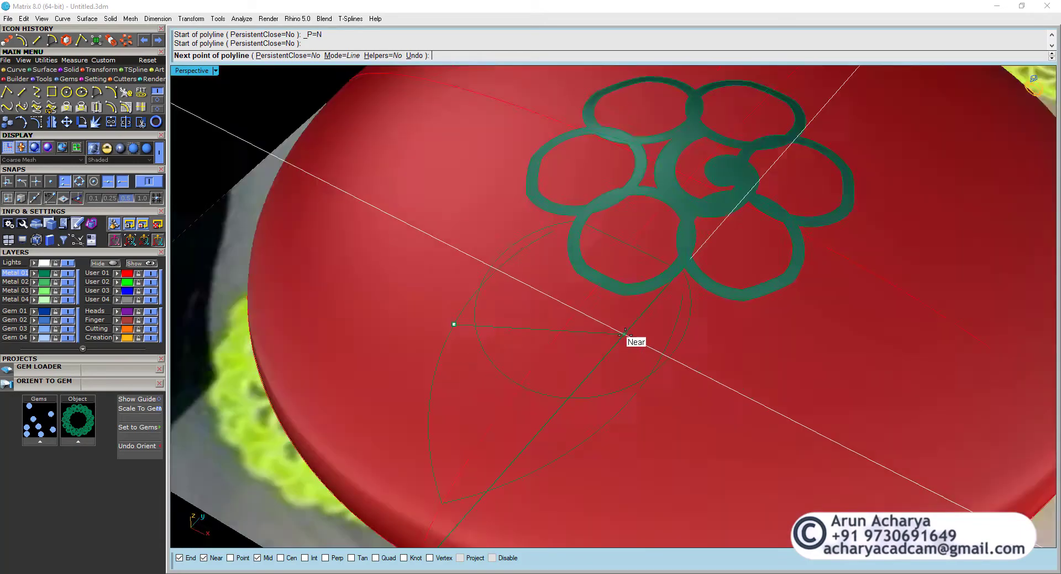
{"action": "right_click_drag", "start_coordinate": [625, 336], "coordinate": [656, 382]}
{"action": "scroll", "coordinate": [658, 382], "scroll_direction": "up", "scroll_amount": 5}
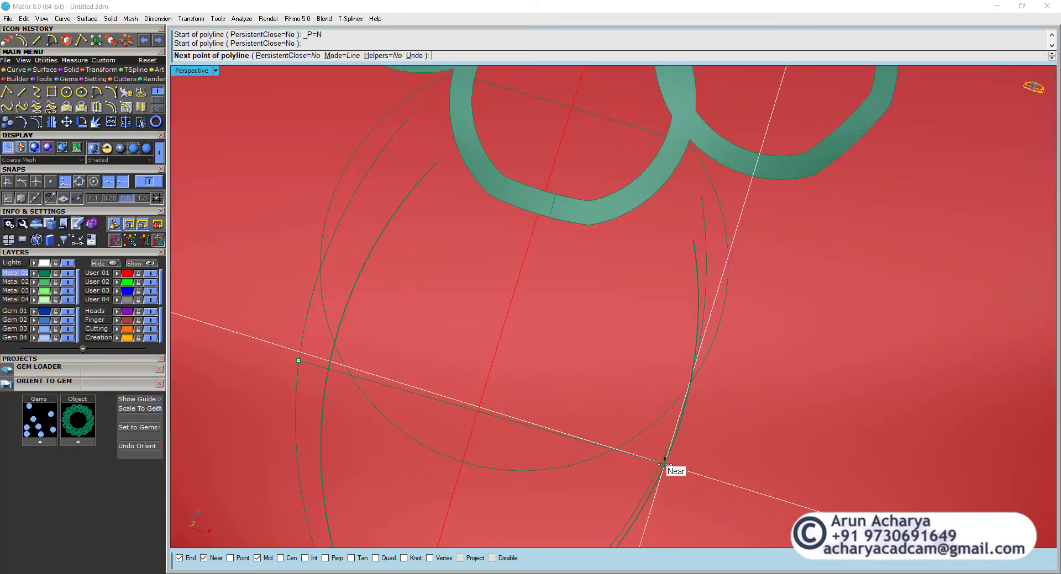
{"action": "left_click", "coordinate": [658, 471]}
{"action": "right_click_drag", "start_coordinate": [658, 471], "coordinate": [564, 418]}
{"action": "scroll", "coordinate": [486, 317], "scroll_direction": "down", "scroll_amount": 5}
{"action": "key", "text": "Return"}
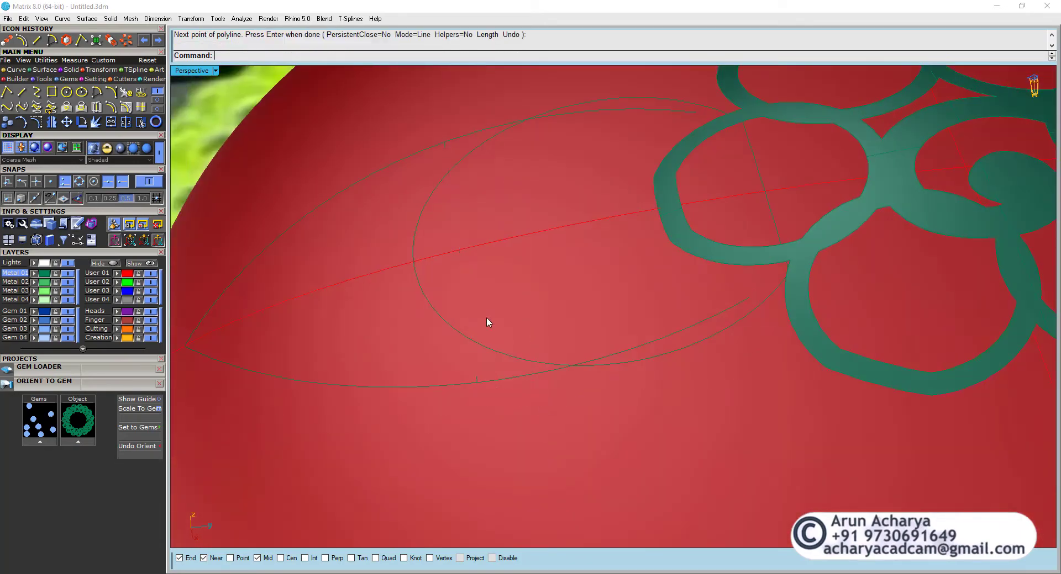
Rebuild the straight line across the projected petal with a point count of 4 and degree 3.
{"action": "left_click", "coordinate": [463, 299]}
{"action": "right_click_drag", "start_coordinate": [476, 310], "coordinate": [530, 339]}
{"action": "key", "text": "Escape"}
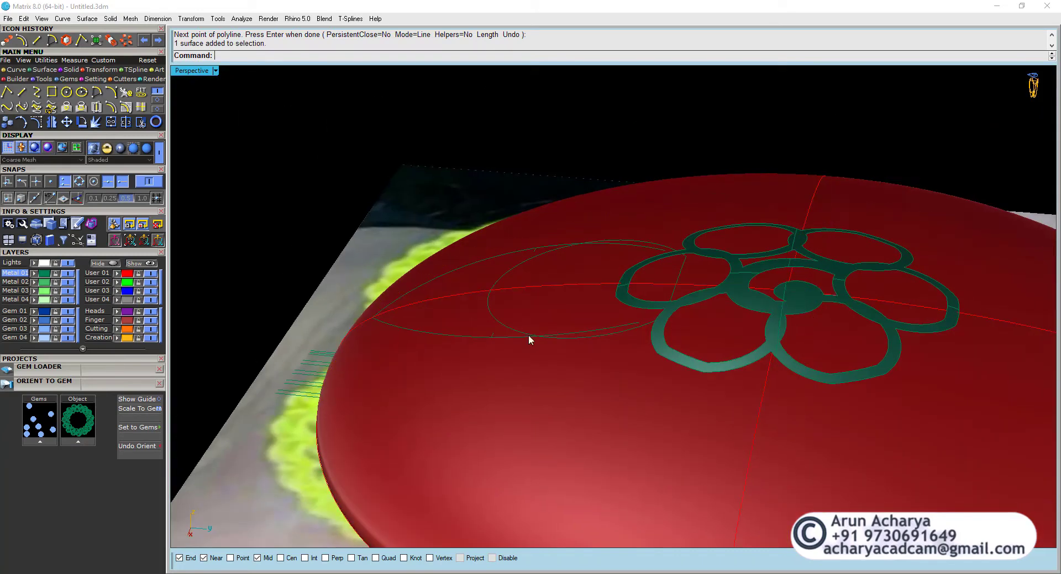
{"action": "type", "text": "Rebuild"}
{"action": "key", "text": "Return"}
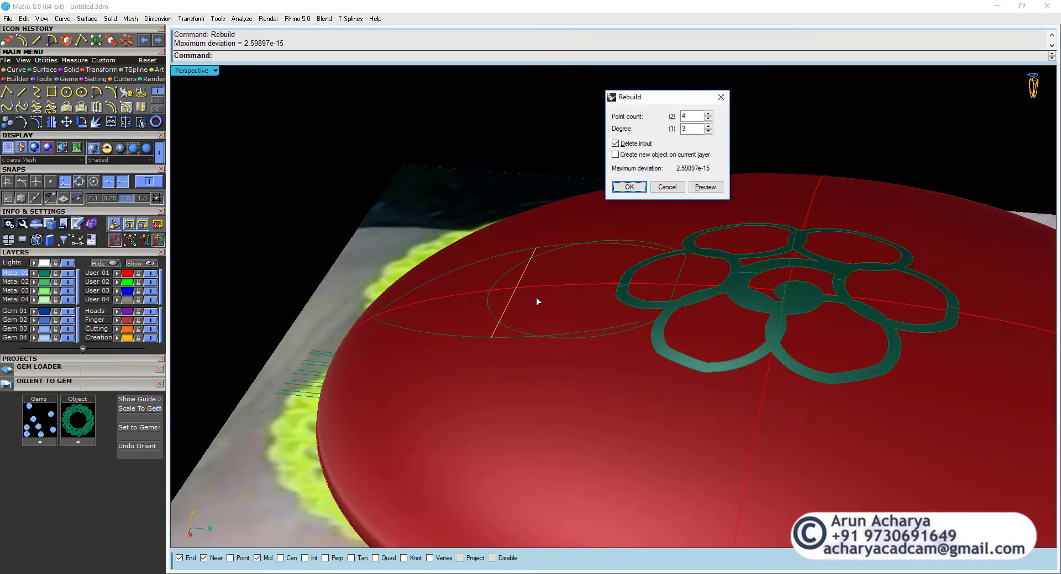
{"action": "left_click", "coordinate": [628, 188]}
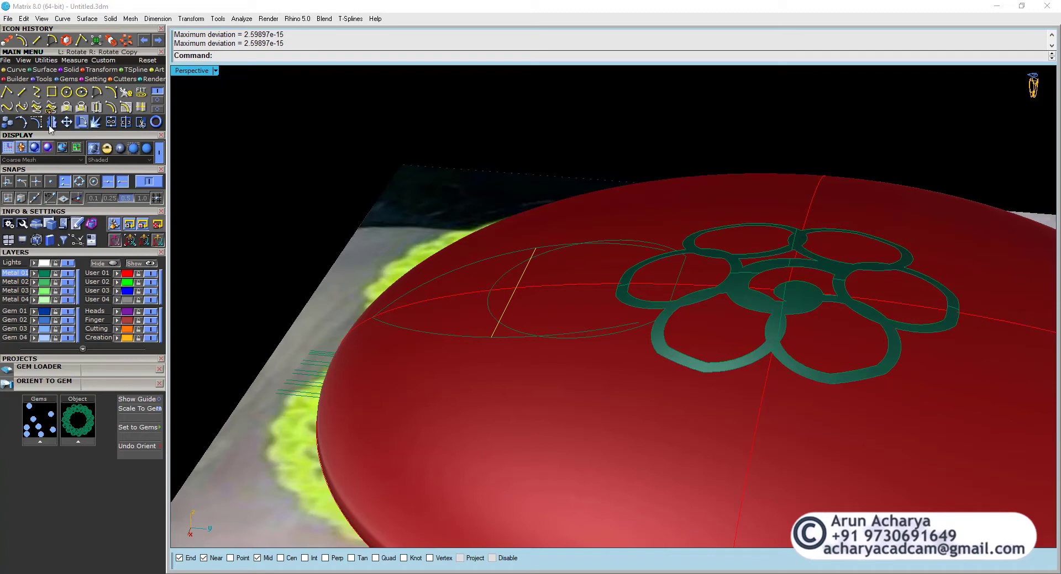
Return to wireframe display and move the rebuilt line's two middle control points vertically upwards to arch it above the petal.
{"action": "right_click_drag", "start_coordinate": [346, 233], "coordinate": [257, 230]}
{"action": "left_click", "coordinate": [159, 154]}
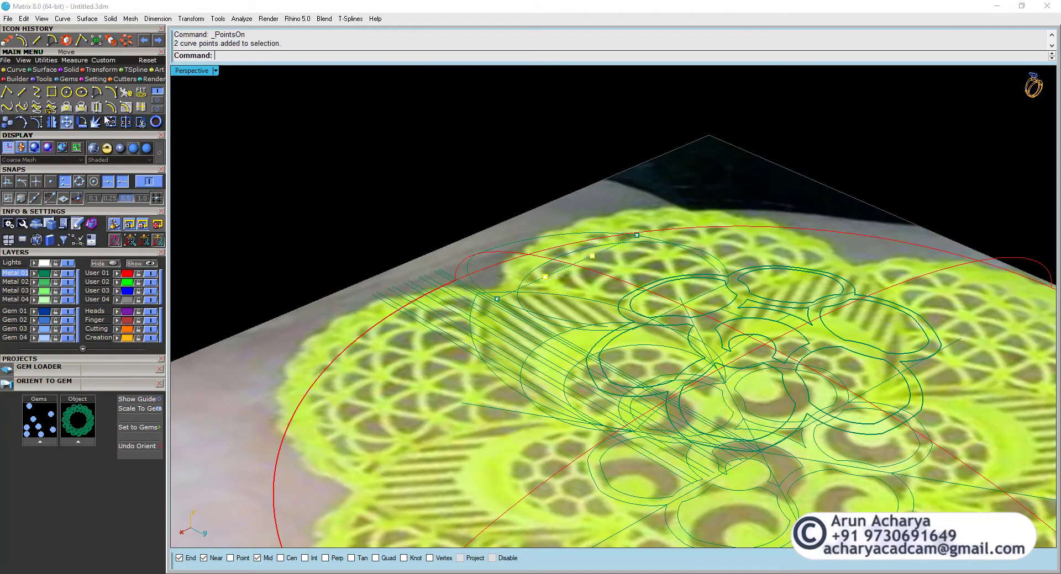
{"action": "left_click", "coordinate": [332, 181]}
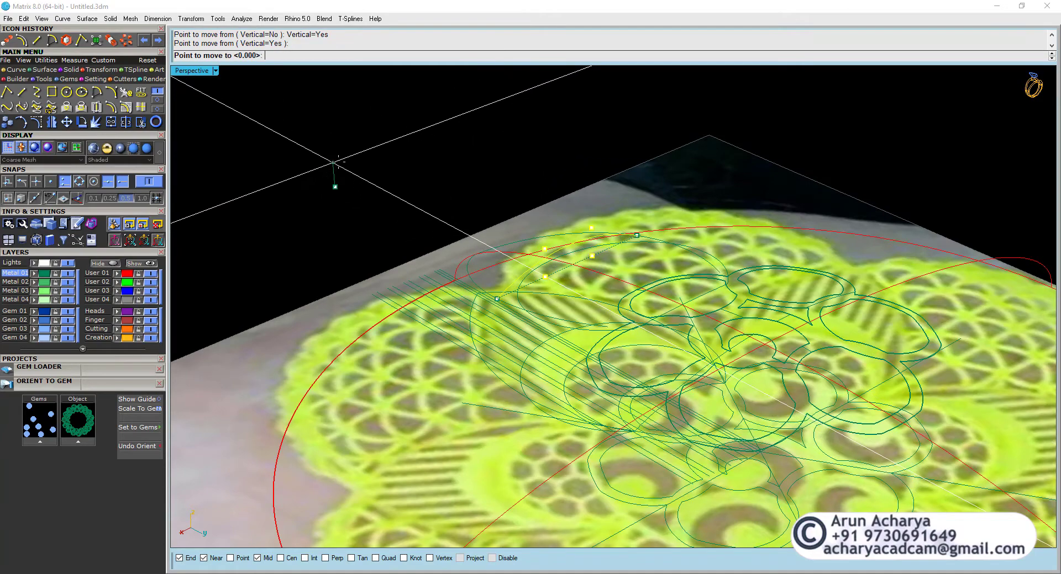
{"action": "left_click", "coordinate": [334, 182]}
{"action": "right_click_drag", "start_coordinate": [334, 182], "coordinate": [442, 234]}
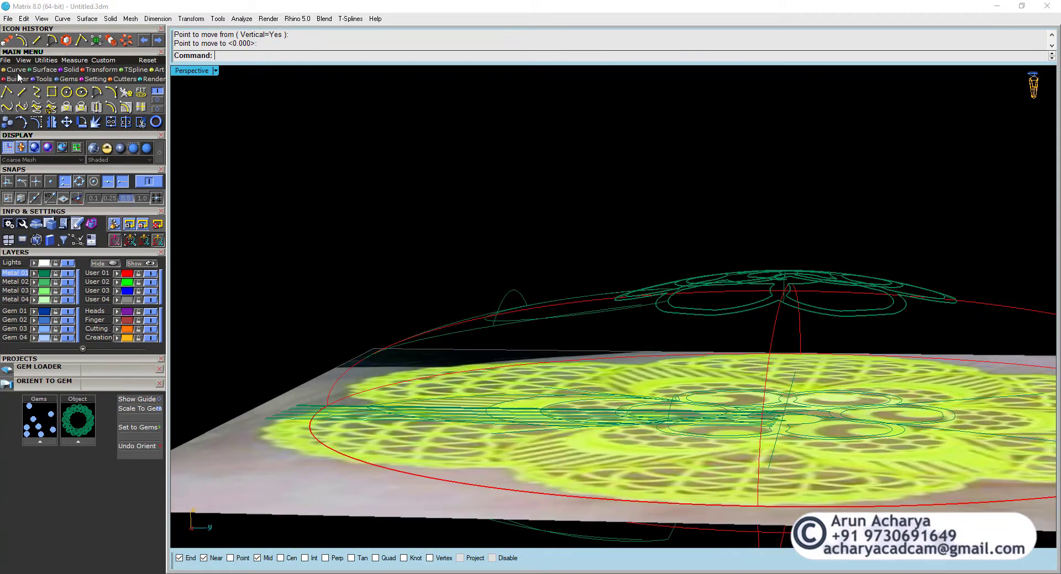
{"action": "left_click", "coordinate": [34, 71]}
{"action": "left_click", "coordinate": [35, 94]}
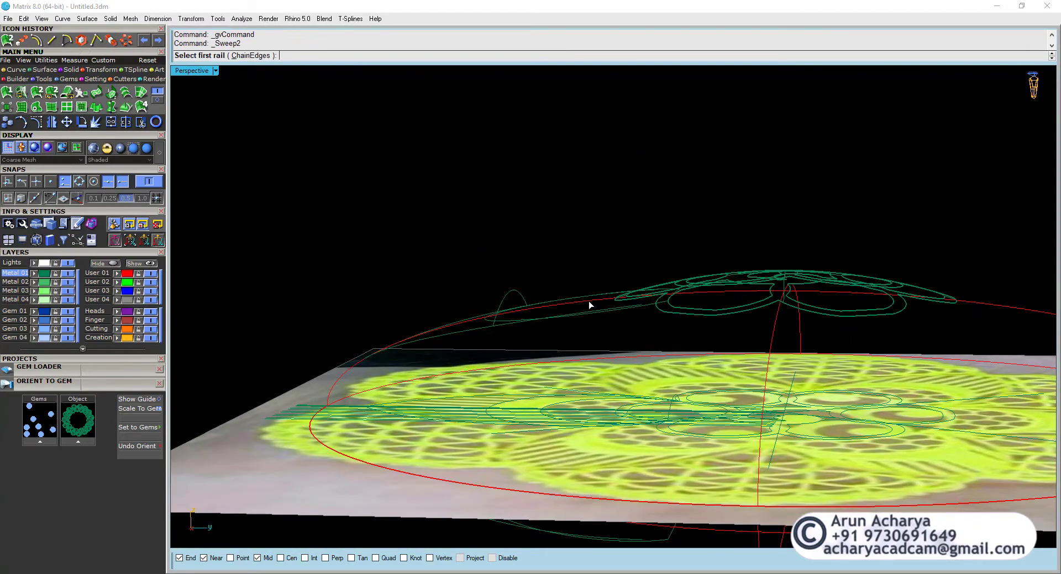
{"action": "mouse_move", "coordinate": [395, 310]}
{"action": "right_mouse_down"}
{"action": "mouse_move", "coordinate": [398, 368]}
{"action": "mouse_move", "coordinate": [386, 297]}
{"action": "right_mouse_up"}
{"action": "key", "text": "Escape"}
{"action": "left_click", "coordinate": [415, 348]}
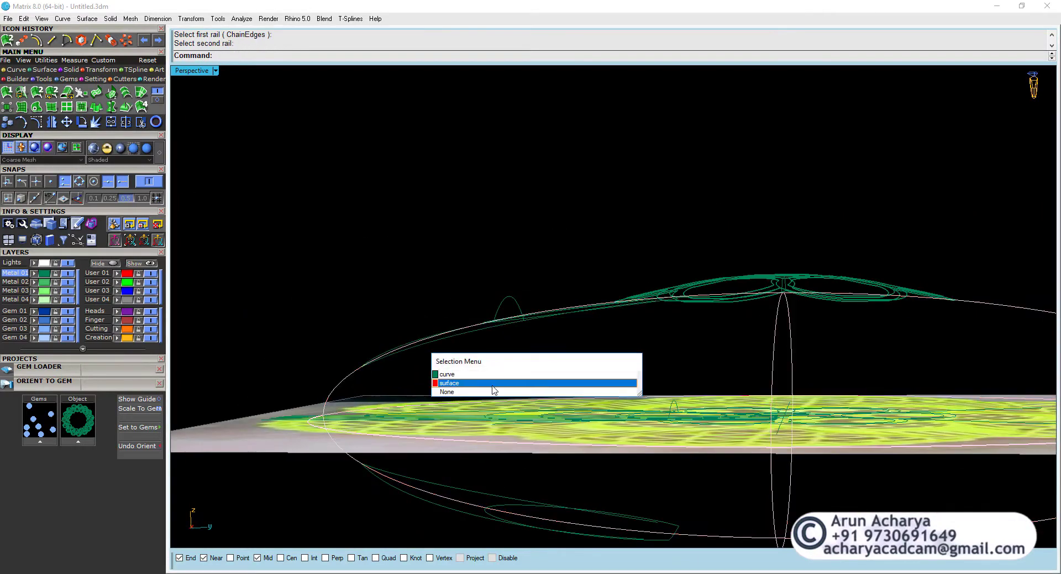
{"action": "left_click", "coordinate": [458, 375]}
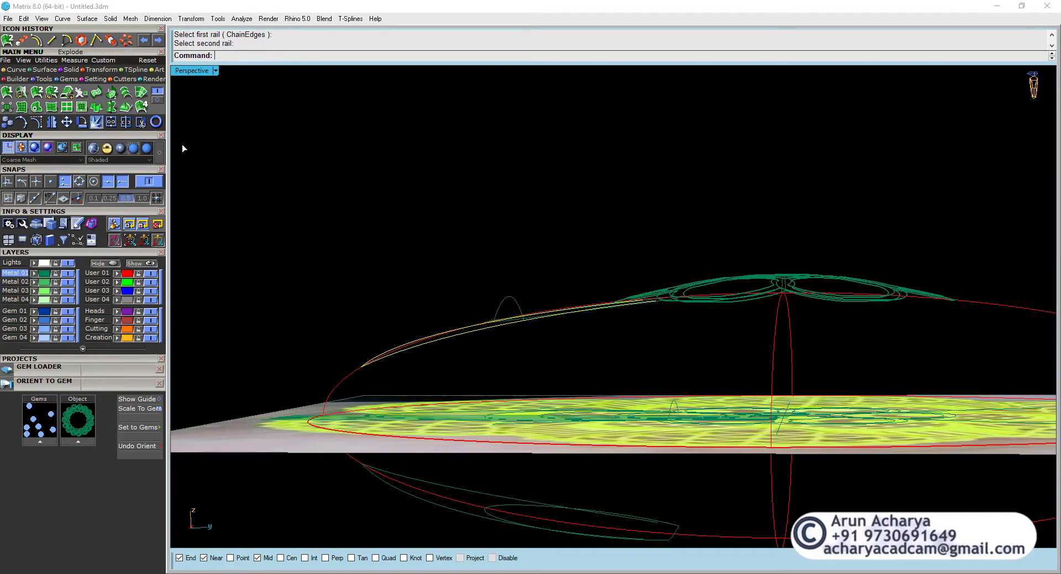
{"action": "left_click", "coordinate": [39, 93]}
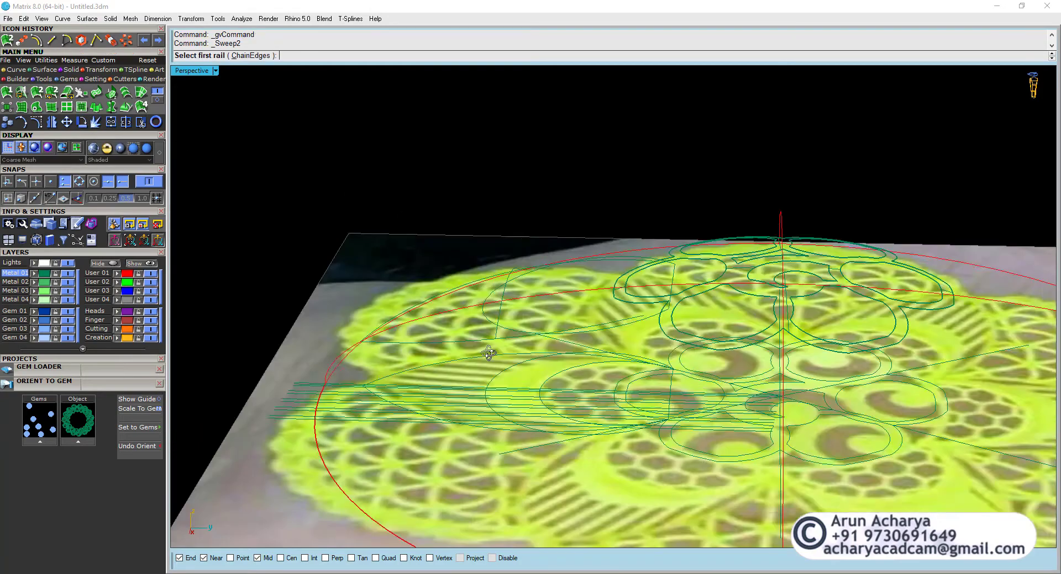
{"action": "left_click", "coordinate": [381, 304]}
{"action": "right_click_drag", "start_coordinate": [381, 304], "coordinate": [671, 300]}
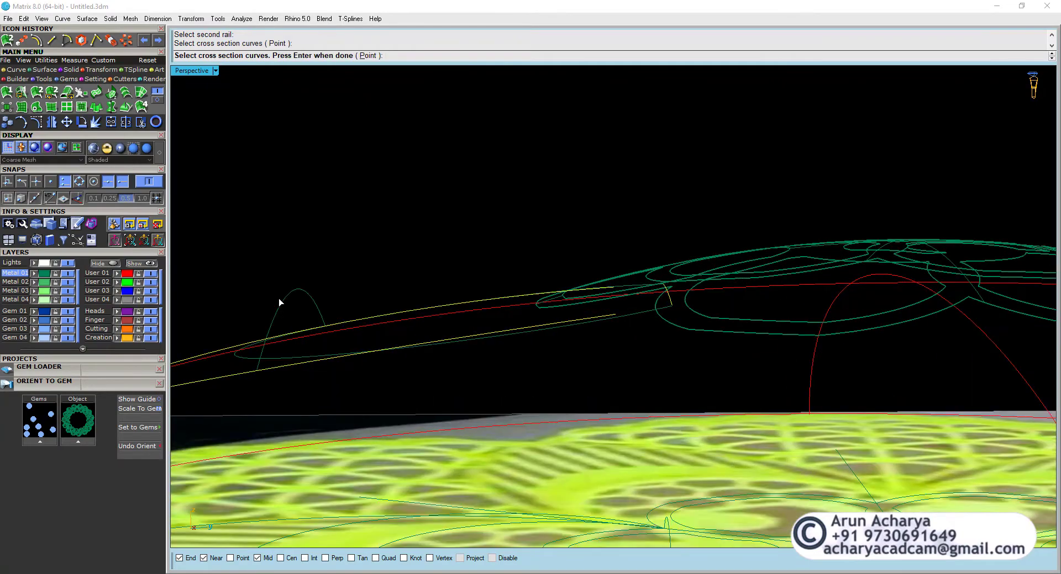
{"action": "right_click_drag", "start_coordinate": [579, 316], "coordinate": [695, 294]}
{"action": "key", "text": "Escape"}
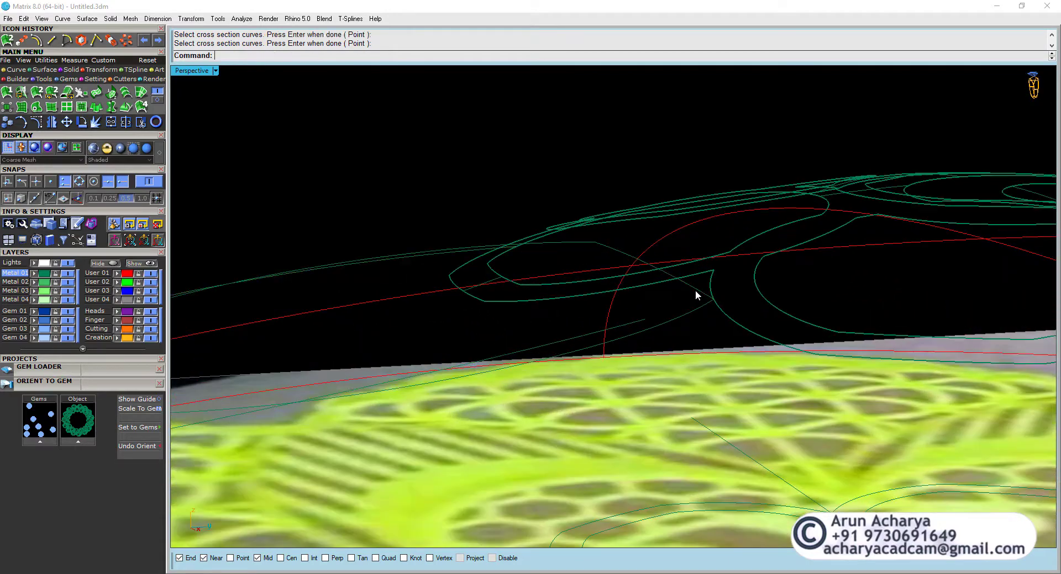
Draw a straight line joining the inner ends of the projected petal's two side curves.
{"action": "left_click", "coordinate": [11, 71]}
{"action": "left_click", "coordinate": [7, 91]}
{"action": "left_click", "coordinate": [641, 316]}
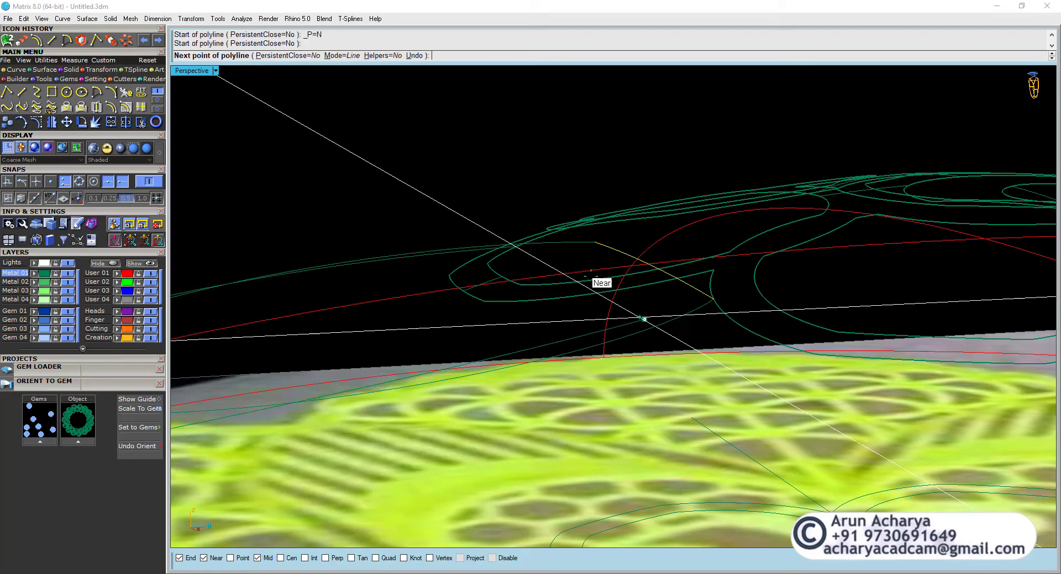
{"action": "right_click_drag", "start_coordinate": [599, 284], "coordinate": [492, 251]}
{"action": "left_click", "coordinate": [493, 268]}
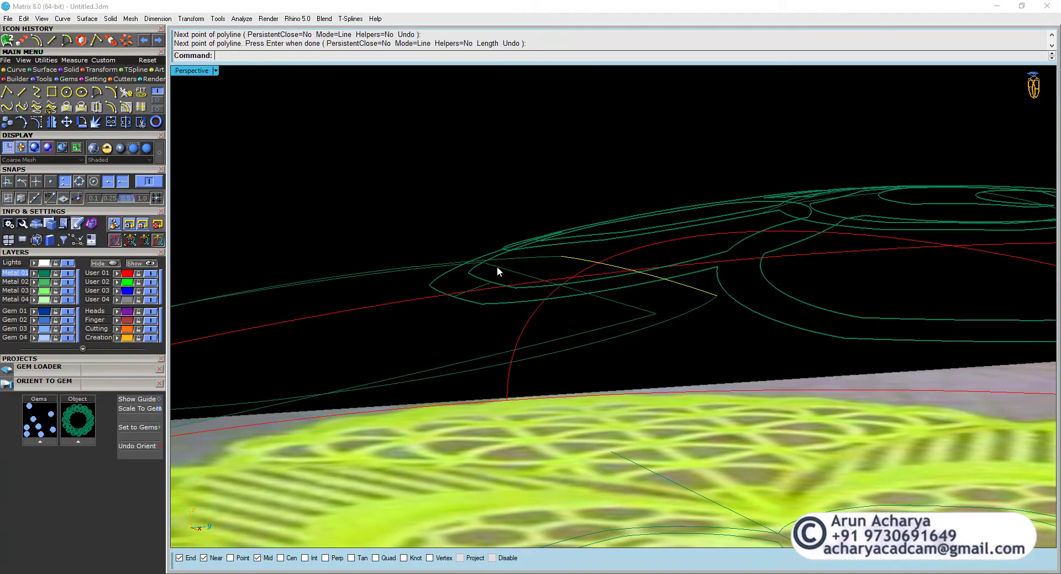
{"action": "key", "text": "Return"}
Try a two-rail sweep along the petal's side curves with the arched curve and straight end line as cross sections, and cancel it.
{"action": "right_click_drag", "start_coordinate": [643, 283], "coordinate": [445, 258]}
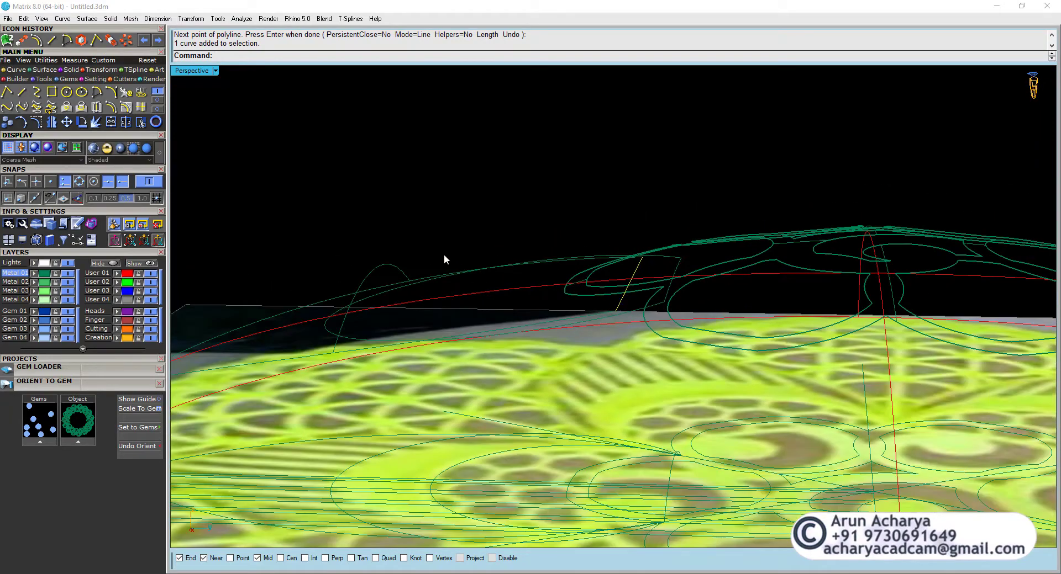
{"action": "left_click", "coordinate": [42, 74]}
{"action": "left_click", "coordinate": [37, 92]}
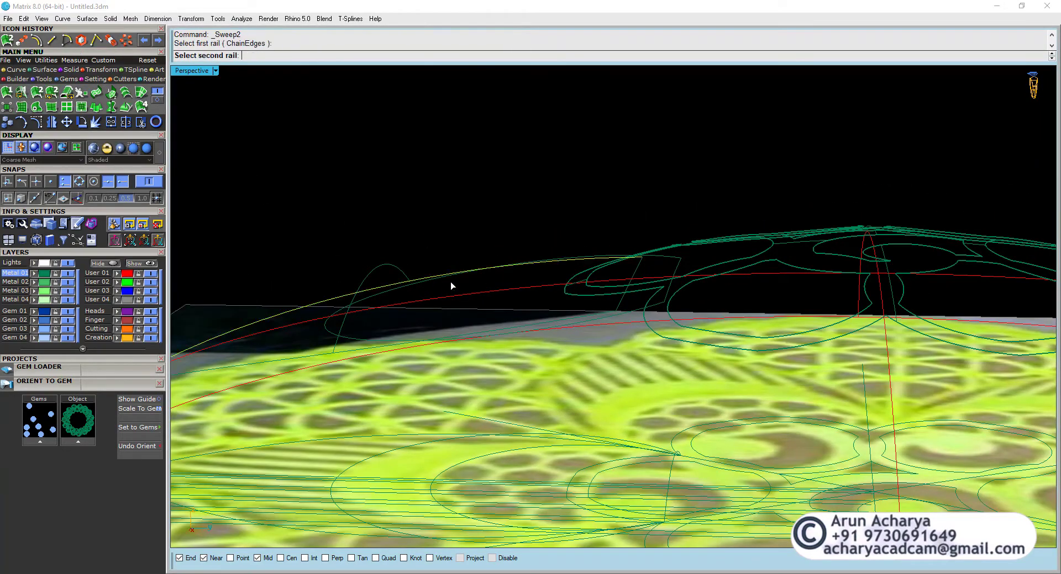
{"action": "right_click_drag", "start_coordinate": [450, 282], "coordinate": [761, 244]}
{"action": "right_click_drag", "start_coordinate": [581, 284], "coordinate": [705, 213]}
{"action": "left_click", "coordinate": [707, 220]}
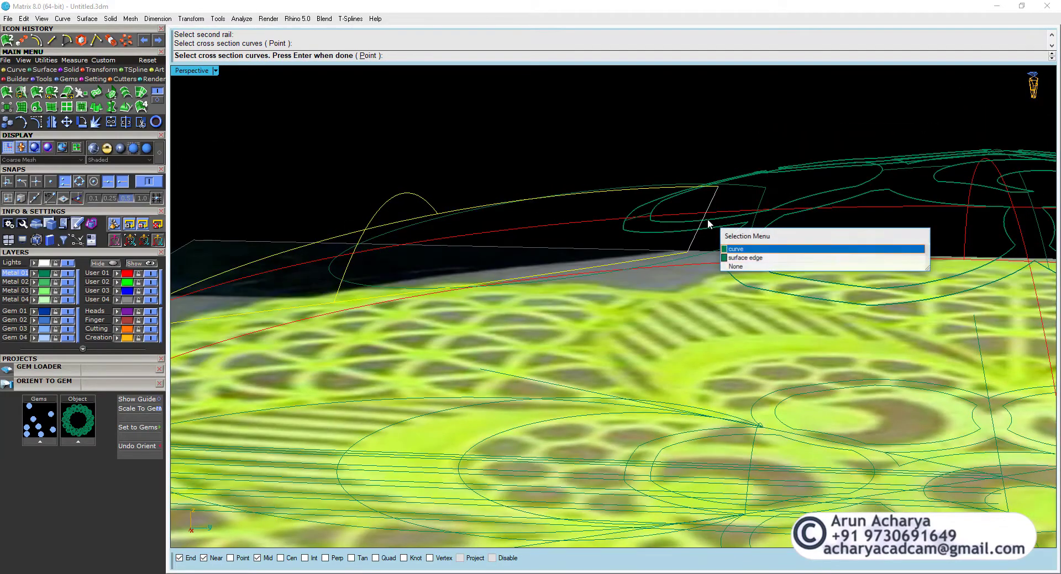
{"action": "left_click", "coordinate": [750, 250]}
{"action": "scroll", "coordinate": [682, 246], "scroll_direction": "down", "scroll_amount": 4}
{"action": "right_click_drag", "start_coordinate": [682, 246], "coordinate": [651, 212]}
{"action": "right_click", "coordinate": [651, 212]}
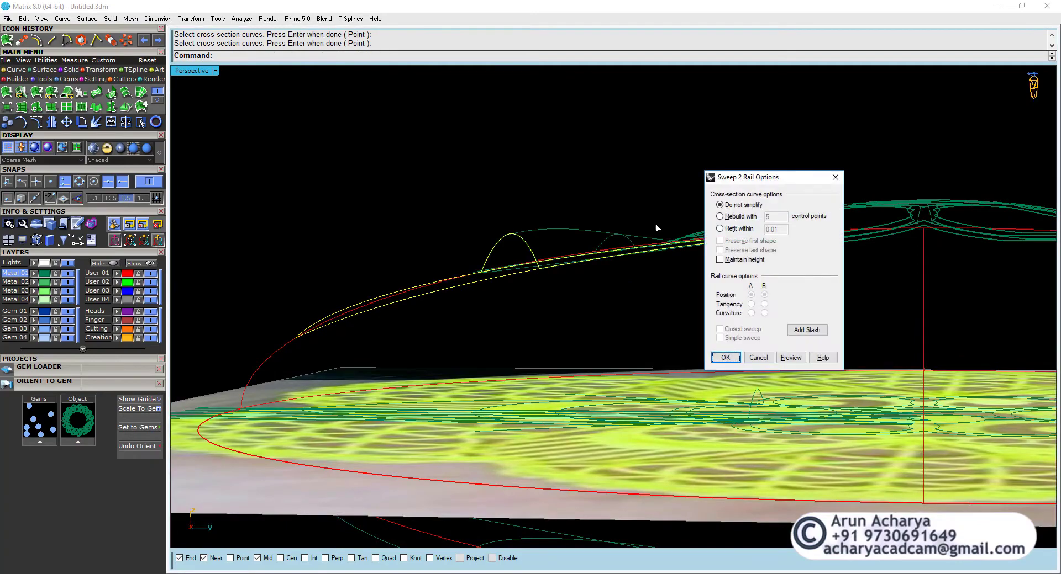
{"action": "left_click", "coordinate": [759, 358]}
Sweep a surface along the petal's two side curves, using the end line, the arched curve and a point at the outer tip as sections.
{"action": "right_click_drag", "start_coordinate": [548, 222], "coordinate": [558, 246]}
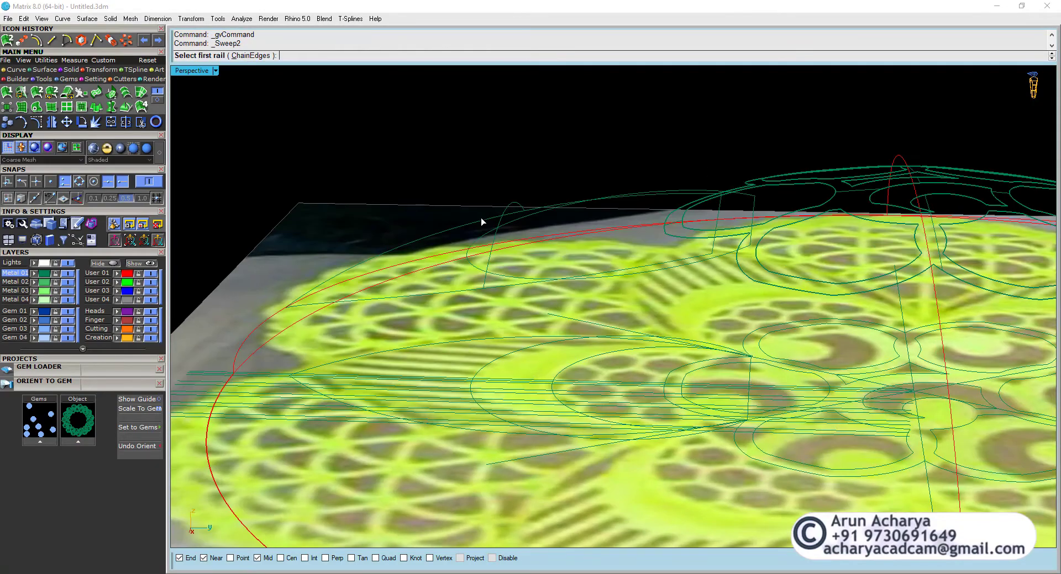
{"action": "left_click", "coordinate": [481, 219]}
{"action": "right_click_drag", "start_coordinate": [481, 220], "coordinate": [479, 279]}
{"action": "left_click", "coordinate": [476, 277]}
{"action": "right_click_drag", "start_coordinate": [591, 291], "coordinate": [697, 180]}
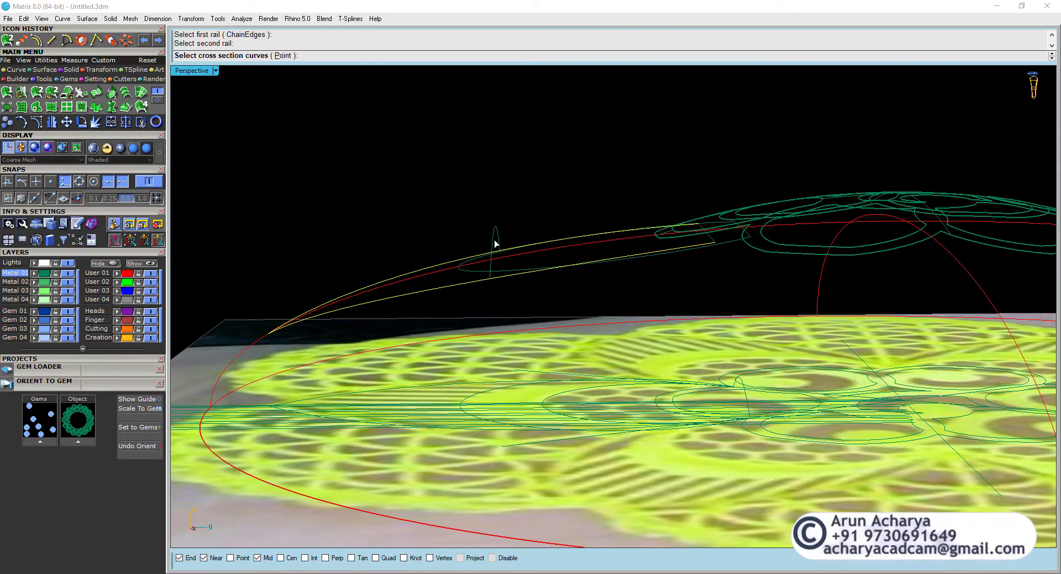
{"action": "right_click_drag", "start_coordinate": [666, 243], "coordinate": [571, 237]}
{"action": "left_click", "coordinate": [713, 235]}
{"action": "left_click", "coordinate": [571, 227]}
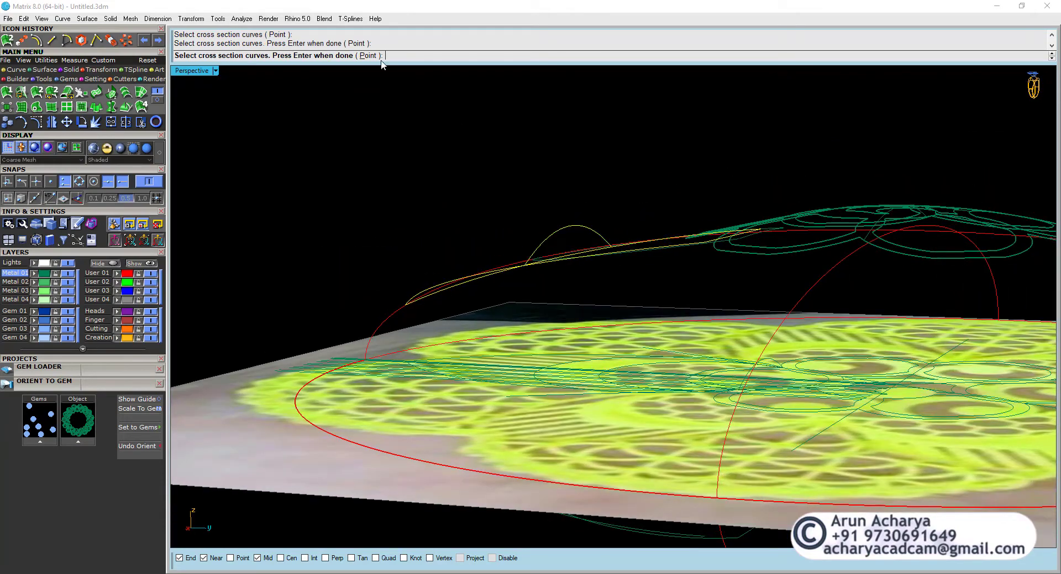
{"action": "right_click_drag", "start_coordinate": [376, 102], "coordinate": [363, 301]}
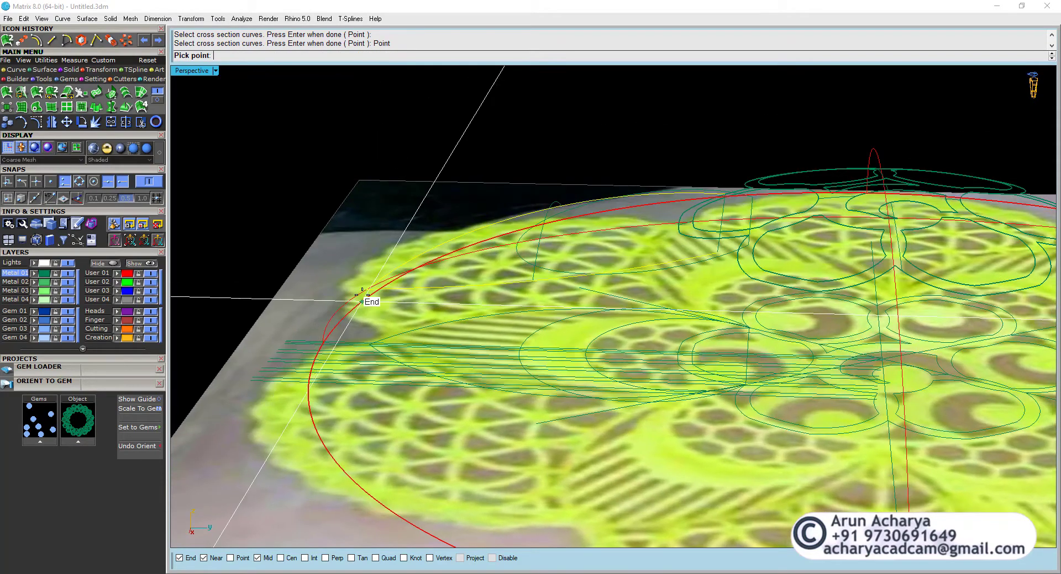
{"action": "left_click", "coordinate": [367, 297]}
{"action": "left_click", "coordinate": [757, 357]}
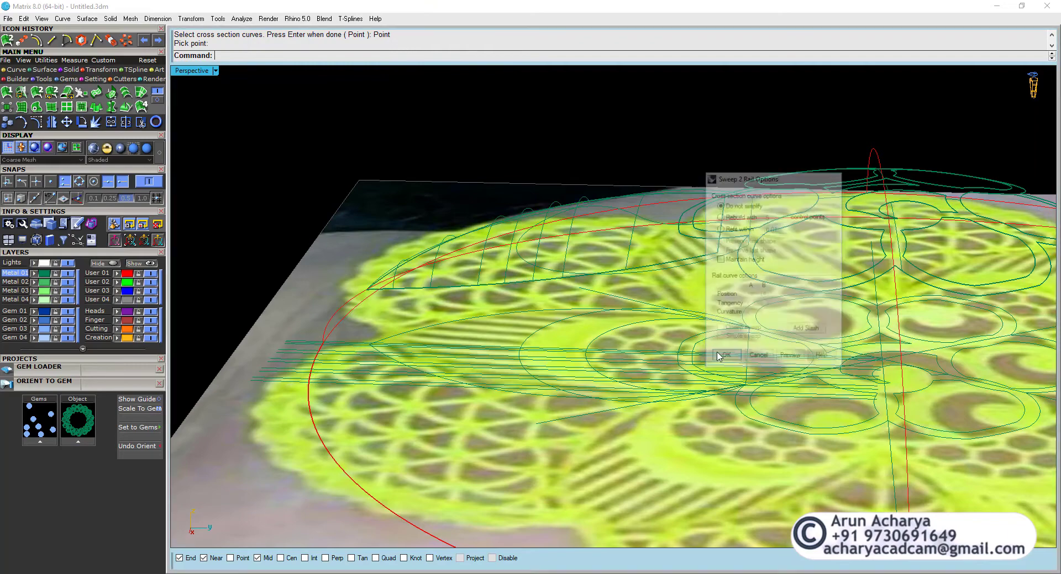
Switch to shaded display and select the swept petal surface to inspect its raised shape on the dome.
{"action": "right_click_drag", "start_coordinate": [480, 237], "coordinate": [462, 178]}
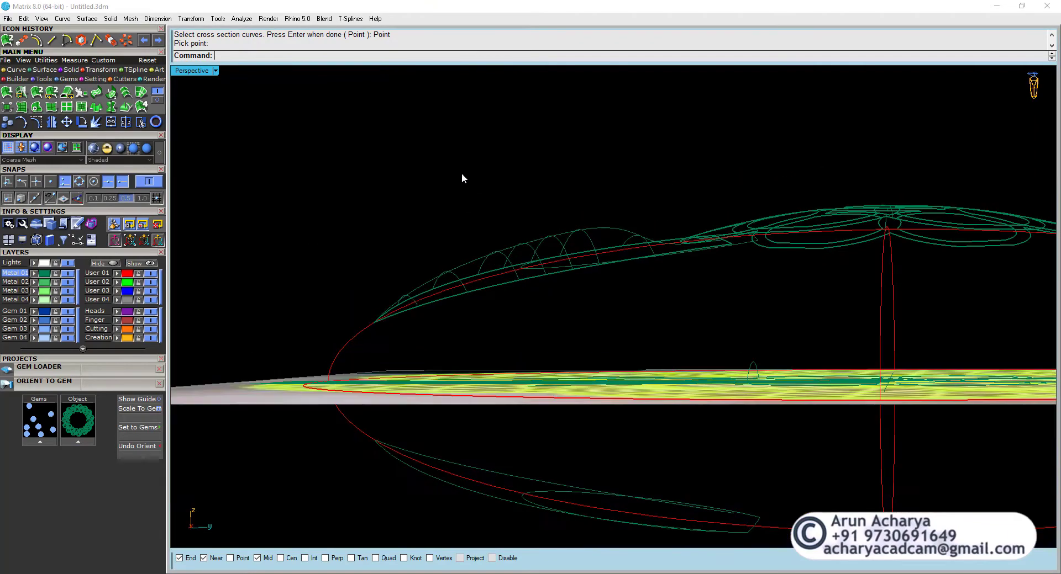
{"action": "left_click", "coordinate": [100, 147]}
{"action": "scroll", "coordinate": [561, 246], "scroll_direction": "up", "scroll_amount": 5}
{"action": "mouse_move", "coordinate": [561, 246]}
{"action": "right_mouse_down"}
{"action": "mouse_move", "coordinate": [656, 405]}
{"action": "mouse_move", "coordinate": [694, 397]}
{"action": "mouse_move", "coordinate": [552, 323]}
{"action": "right_mouse_up"}
{"action": "left_click", "coordinate": [551, 323]}
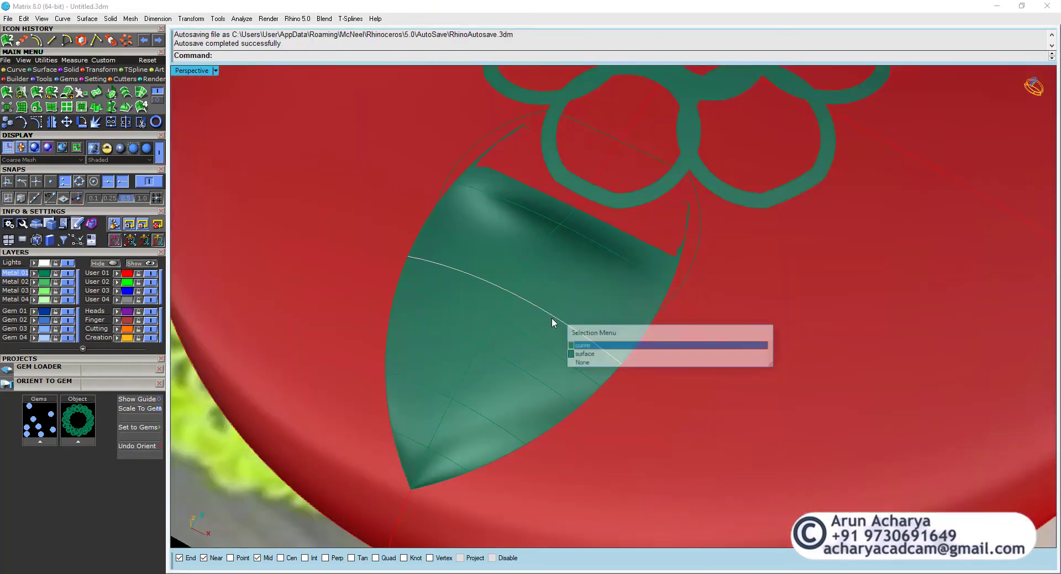
{"action": "left_click", "coordinate": [586, 354]}
{"action": "right_click_drag", "start_coordinate": [585, 354], "coordinate": [638, 204]}
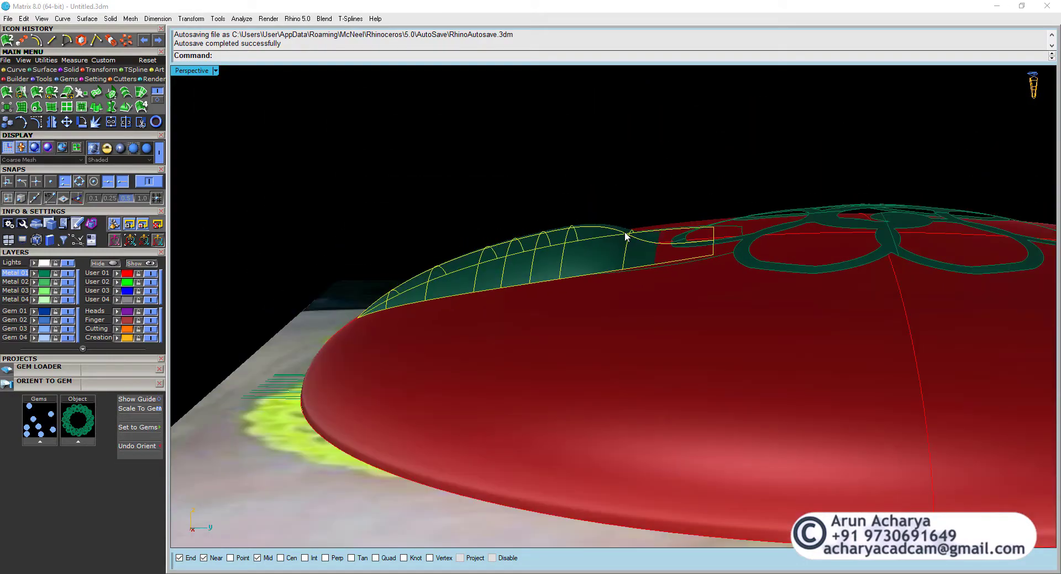
Hide the dome to inspect the petal surface alone, and undo the hiding.
{"action": "left_click", "coordinate": [659, 306]}
{"action": "key", "text": "ctrl+h"}
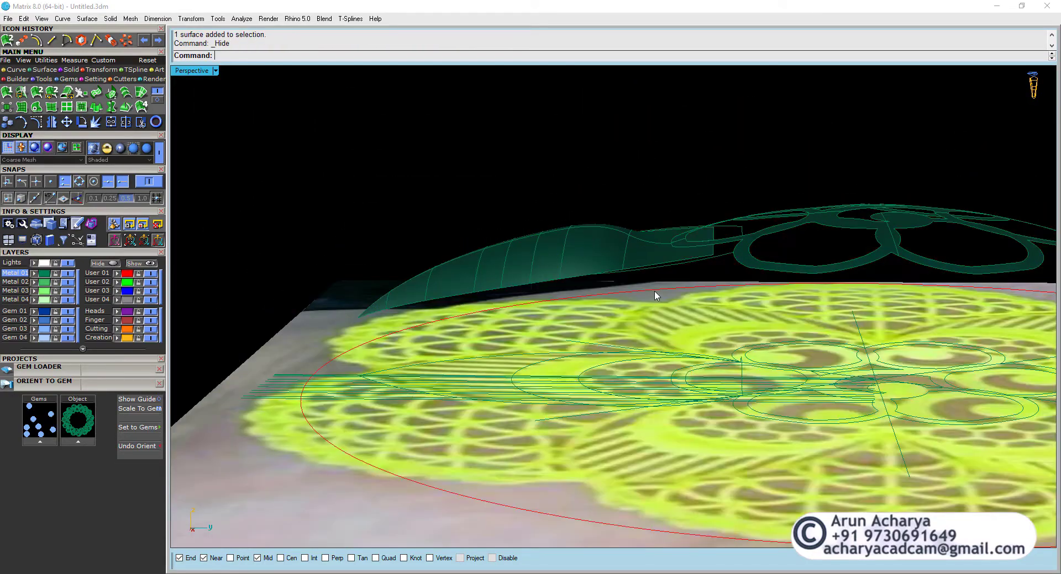
{"action": "right_click_drag", "start_coordinate": [657, 302], "coordinate": [648, 284]}
{"action": "key", "text": "ctrl+z"}
Show the petal surface's control points, return to wireframe, select the two middle points of its inner edge, and discard the point selection.
{"action": "left_click", "coordinate": [598, 246]}
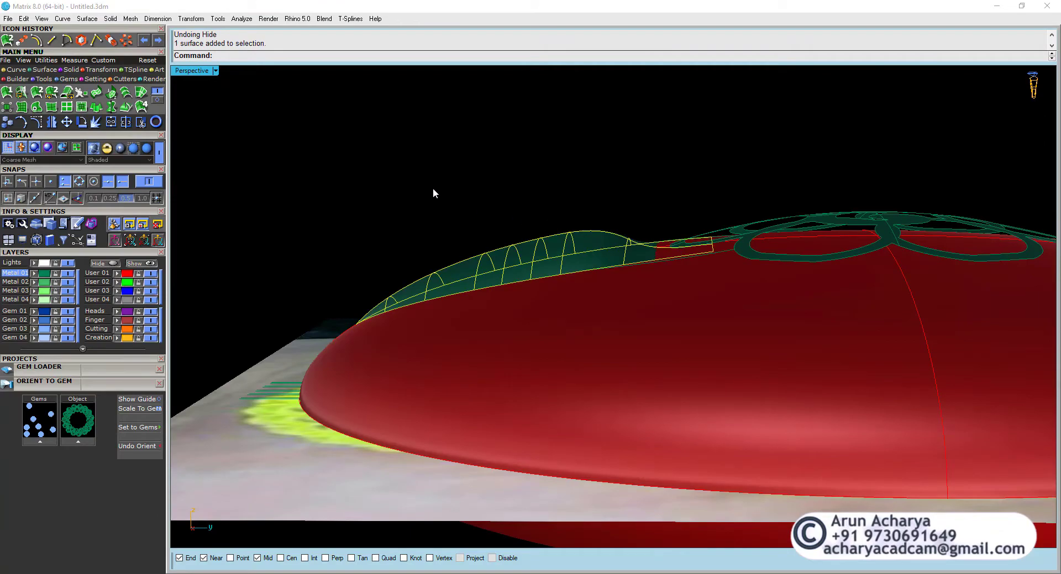
{"action": "left_click", "coordinate": [37, 121]}
{"action": "right_click_drag", "start_coordinate": [497, 310], "coordinate": [522, 290]}
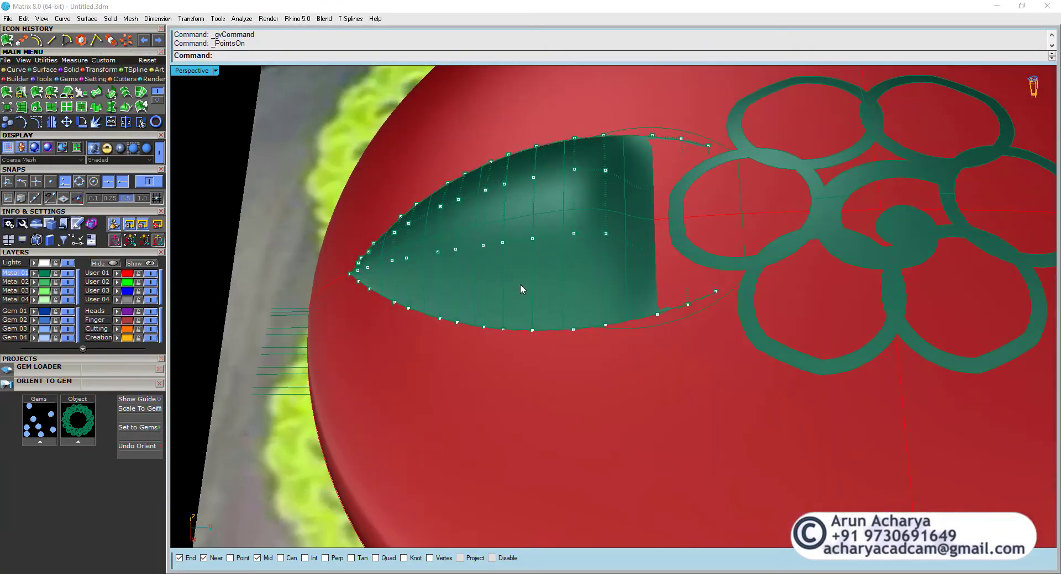
{"action": "left_click", "coordinate": [156, 156]}
{"action": "right_click_drag", "start_coordinate": [498, 193], "coordinate": [718, 243]}
{"action": "scroll", "coordinate": [713, 235], "scroll_direction": "up", "scroll_amount": 5}
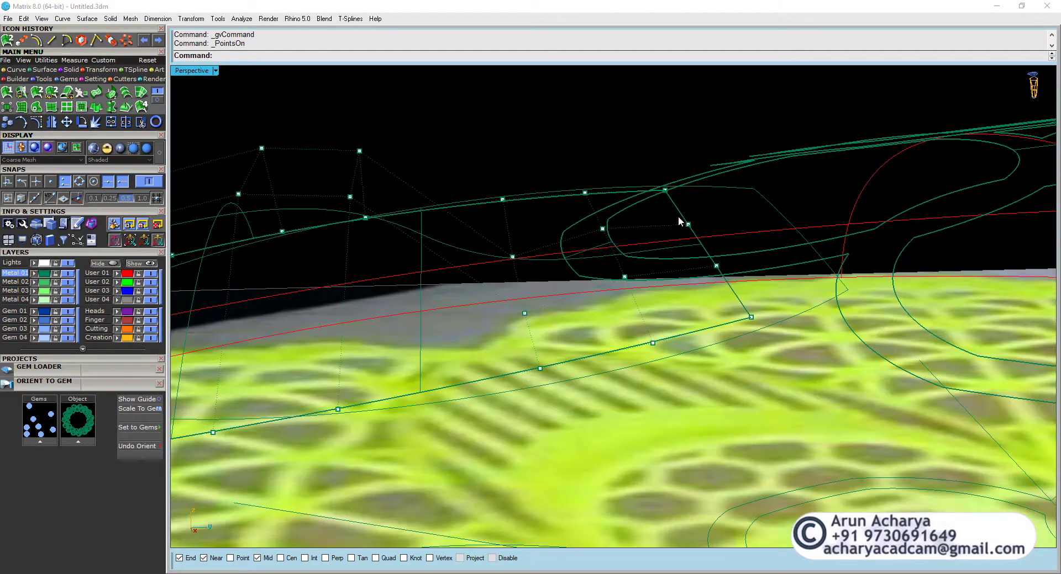
{"action": "left_click_drag", "start_coordinate": [678, 216], "coordinate": [724, 286]}
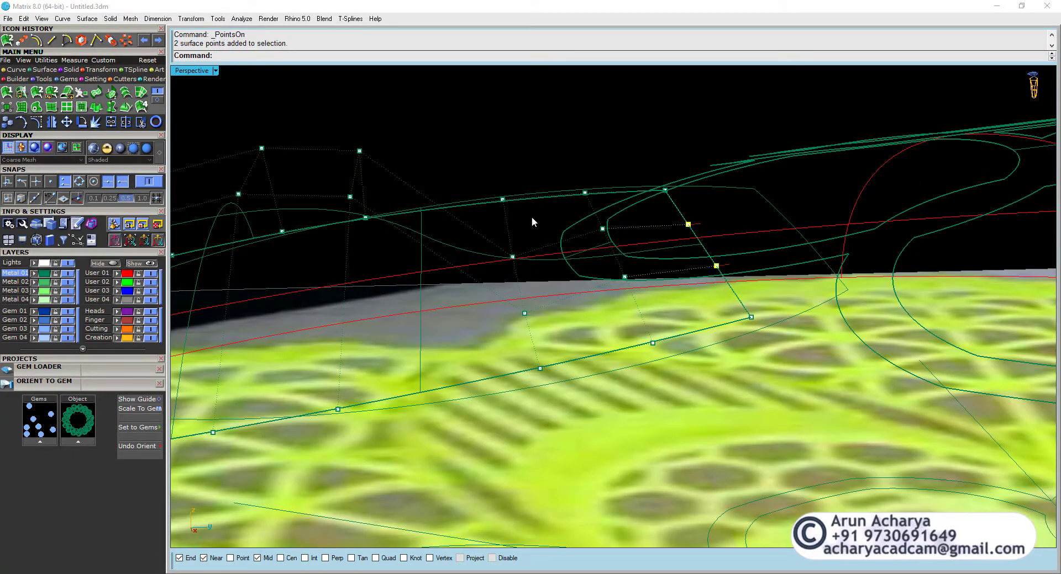
{"action": "scroll", "coordinate": [648, 238], "scroll_direction": "down", "scroll_amount": 5}
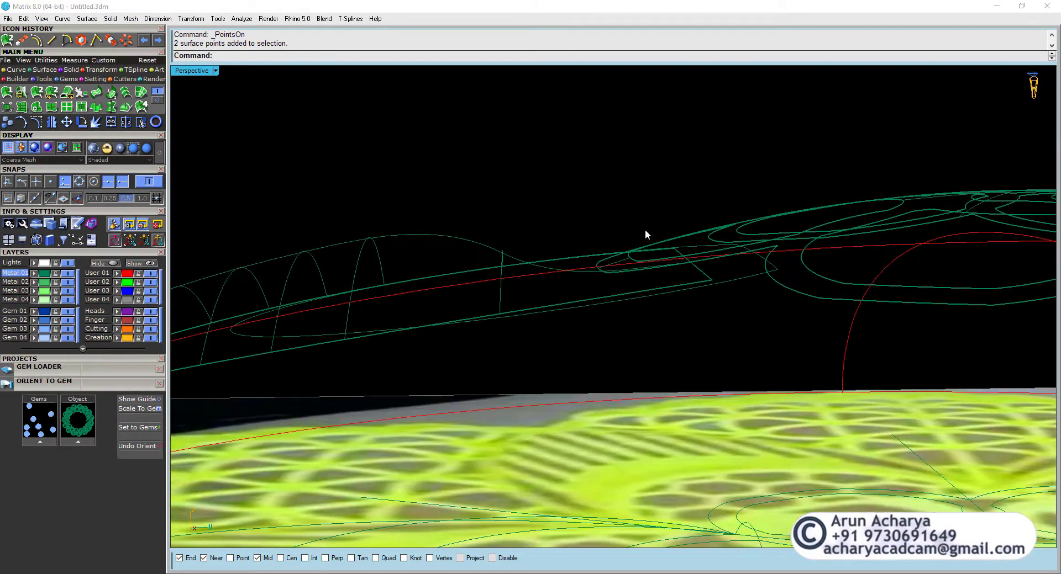
Examine the raised profile of the swept petal surface in wireframe from the side and from above.
{"action": "right_click_drag", "start_coordinate": [642, 230], "coordinate": [544, 243]}
{"action": "scroll", "coordinate": [518, 301], "scroll_direction": "up", "scroll_amount": 2}
{"action": "scroll", "coordinate": [520, 301], "scroll_direction": "down", "scroll_amount": 3}
{"action": "left_click", "coordinate": [493, 243]}
{"action": "scroll", "coordinate": [558, 260], "scroll_direction": "up", "scroll_amount": 3}
{"action": "left_click", "coordinate": [572, 262]}
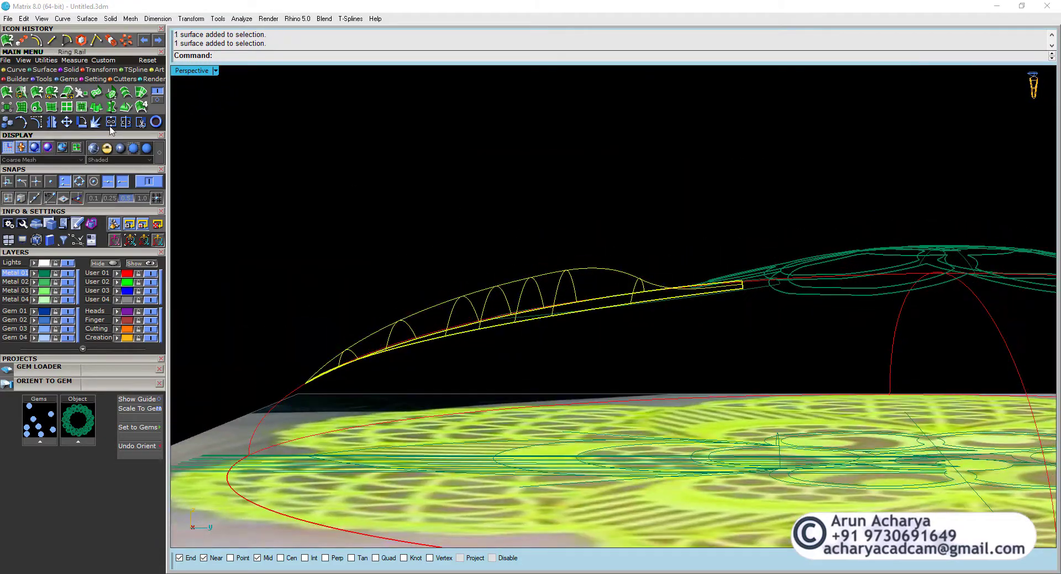
{"action": "right_click_drag", "start_coordinate": [571, 277], "coordinate": [635, 375]}
{"action": "scroll", "coordinate": [635, 365], "scroll_direction": "up", "scroll_amount": 2}
Switch to the Looking Down view and examine the flower's curves and petal surface against the reference photo.
{"action": "left_click", "coordinate": [183, 75]}
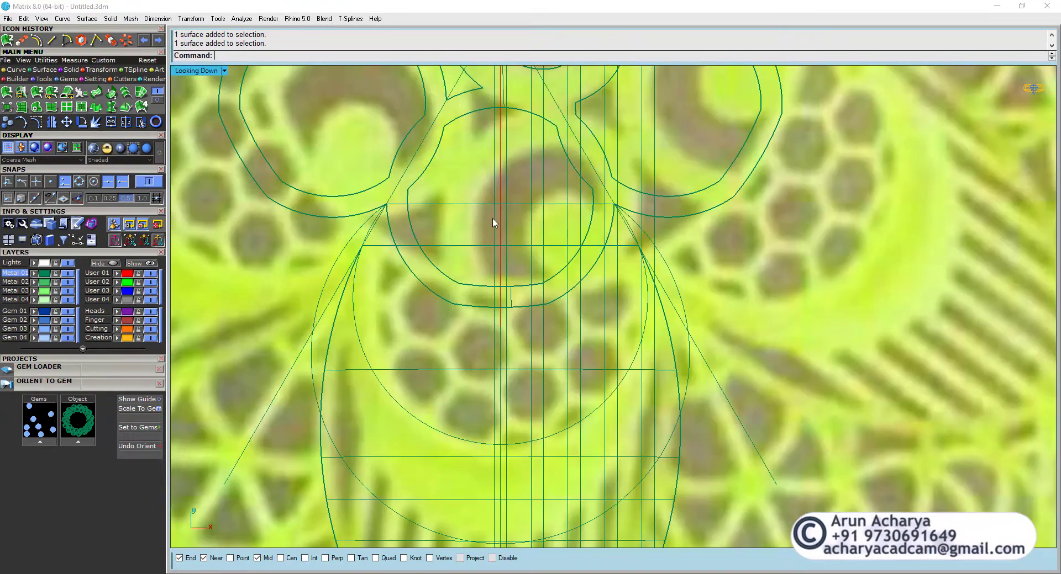
{"action": "scroll", "coordinate": [495, 242], "scroll_direction": "down", "scroll_amount": 3}
{"action": "left_click", "coordinate": [508, 289]}
{"action": "left_click", "coordinate": [472, 287]}
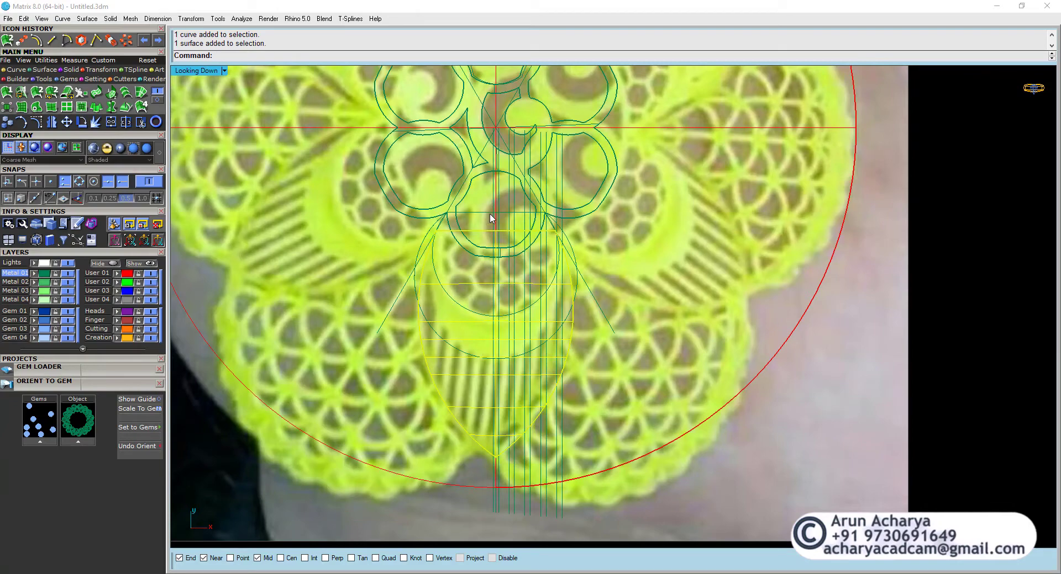
{"action": "scroll", "coordinate": [490, 217], "scroll_direction": "up", "scroll_amount": 3}
{"action": "left_click", "coordinate": [558, 181]}
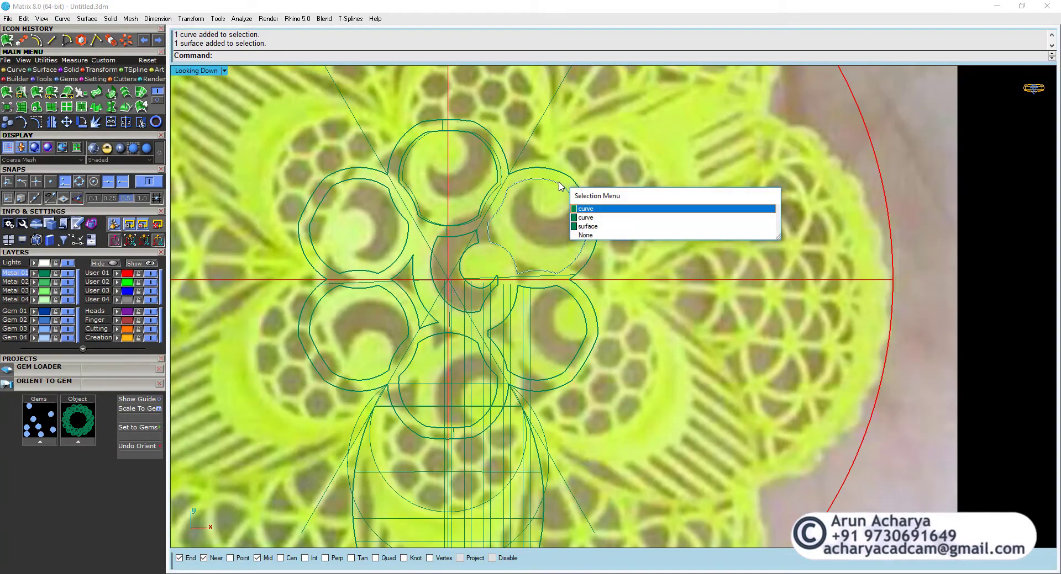
{"action": "left_click", "coordinate": [527, 222]}
{"action": "scroll", "coordinate": [527, 221], "scroll_direction": "down", "scroll_amount": 4}
{"action": "scroll", "coordinate": [514, 432], "scroll_direction": "up", "scroll_amount": 4}
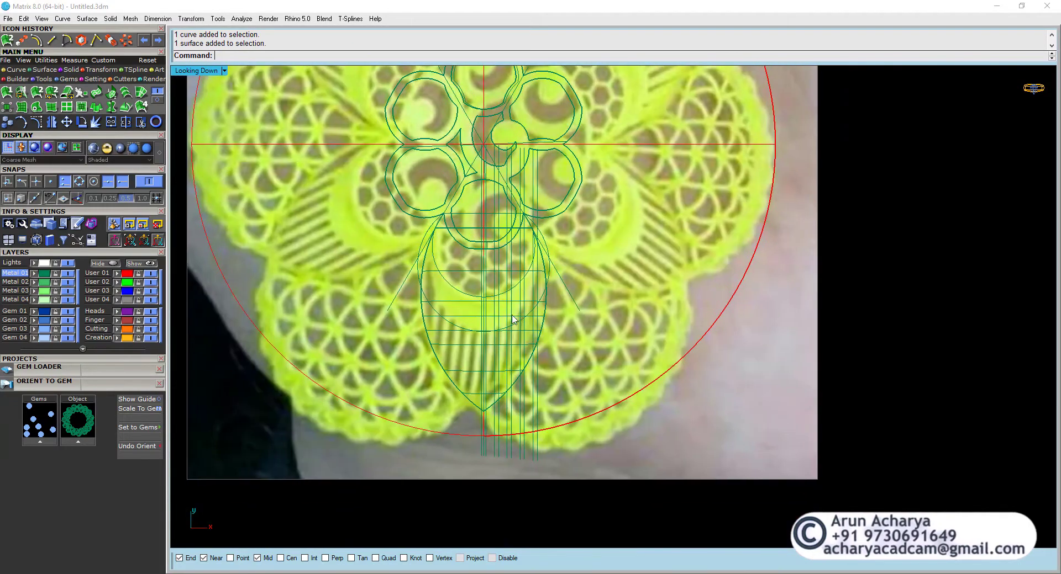
Select the flat inner and outer crescent curves of the lower petal, keeping neighbouring curves out of the selection.
{"action": "left_click", "coordinate": [432, 271]}
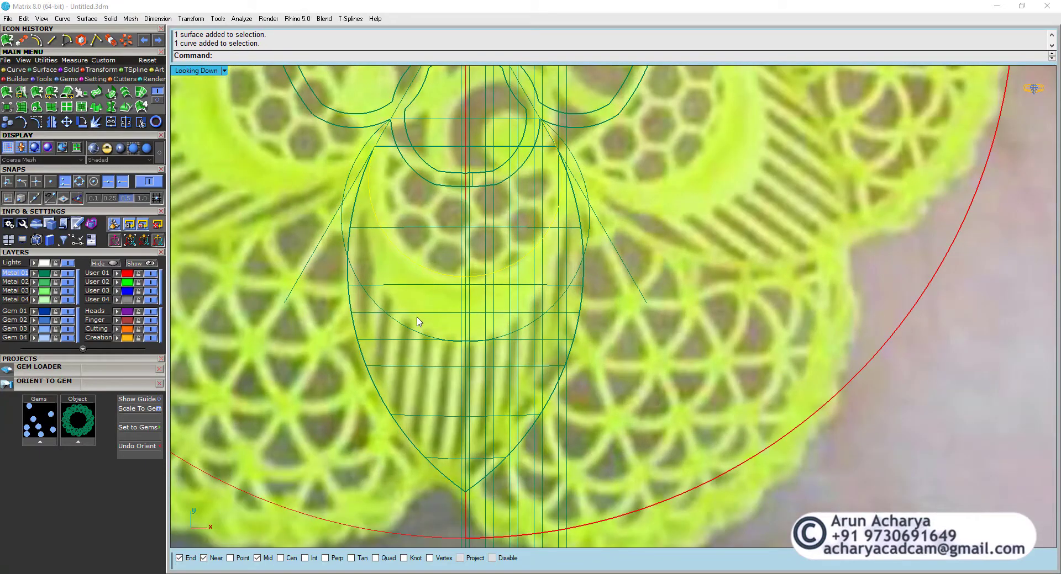
{"action": "left_click", "coordinate": [426, 338]}
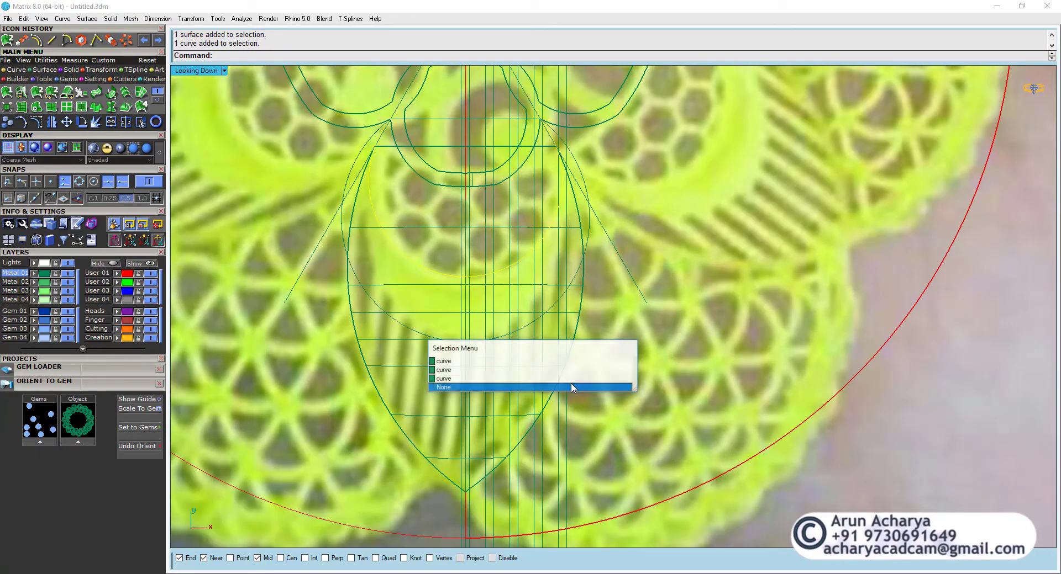
{"action": "left_click", "coordinate": [516, 361]}
{"action": "right_click_drag", "start_coordinate": [401, 256], "coordinate": [404, 316]}
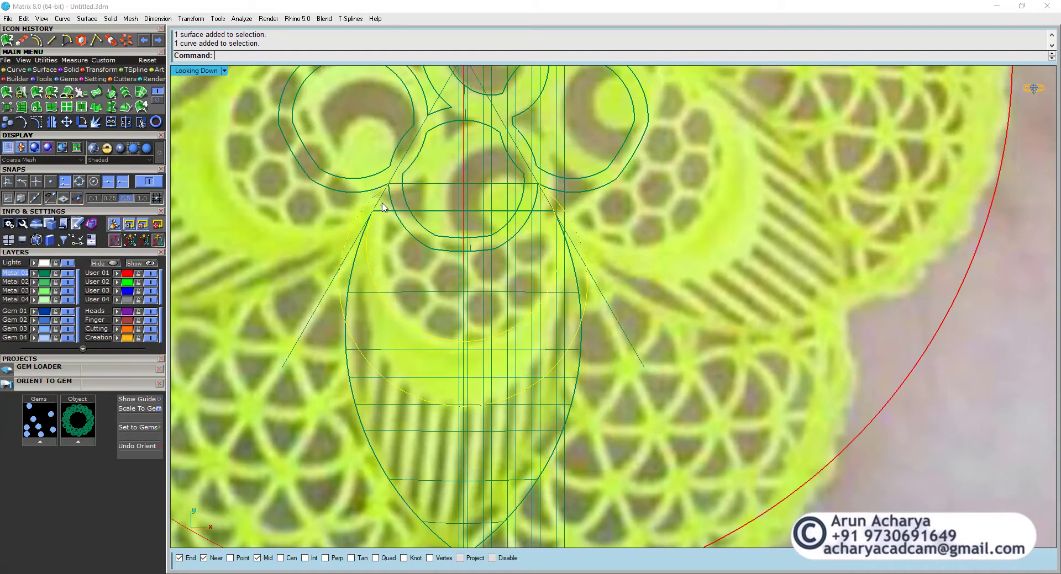
{"action": "right_click_drag", "start_coordinate": [432, 278], "coordinate": [433, 255]}
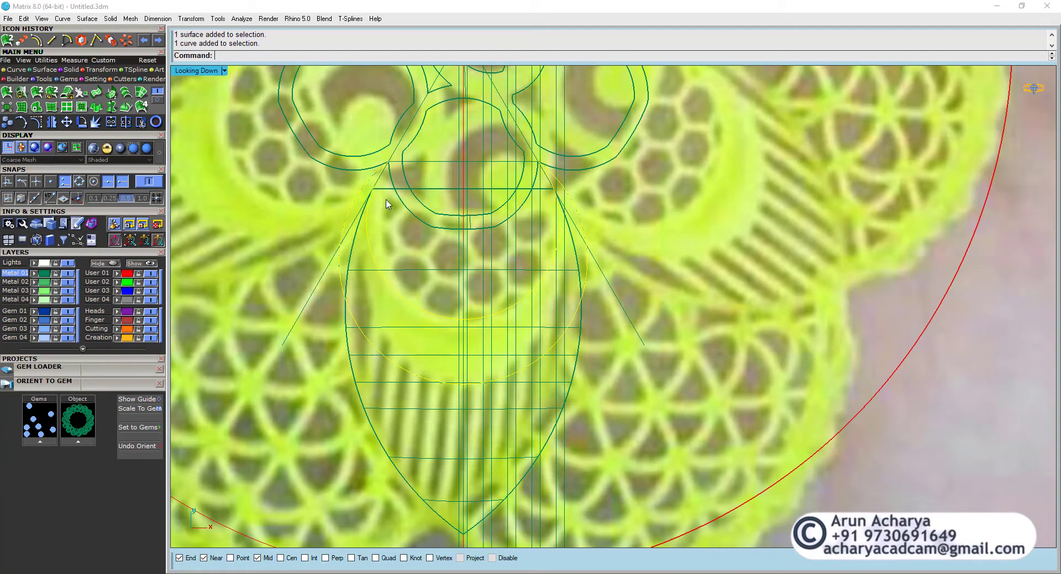
{"action": "left_click", "coordinate": [386, 196]}
{"action": "left_click", "coordinate": [420, 222]}
{"action": "left_click", "coordinate": [568, 195], "text": "ctrl"}
{"action": "right_click_drag", "start_coordinate": [506, 269], "coordinate": [521, 238]}
{"action": "left_click", "coordinate": [467, 360]}
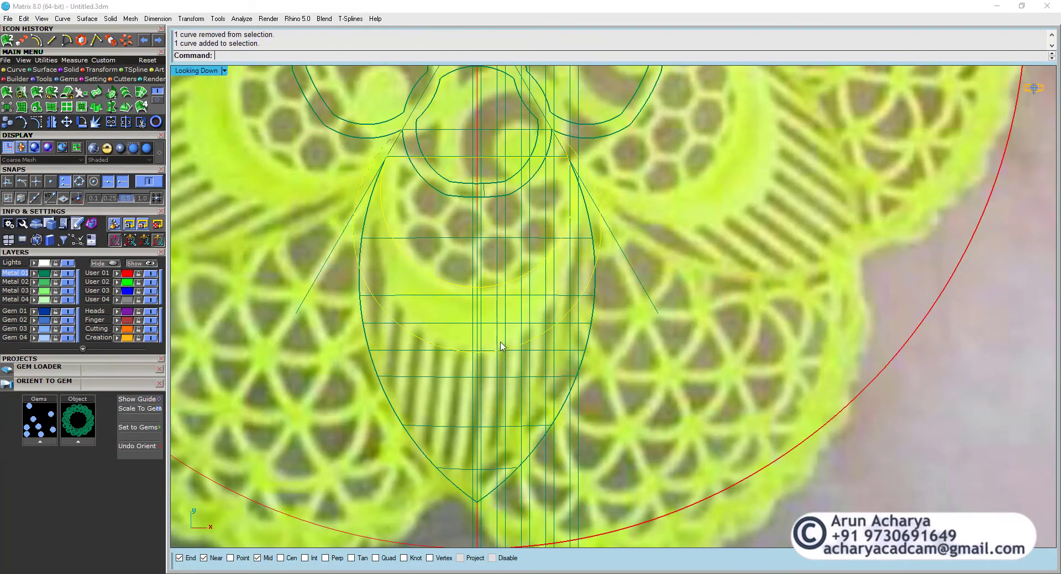
{"action": "scroll", "coordinate": [504, 342], "scroll_direction": "down", "scroll_amount": 3}
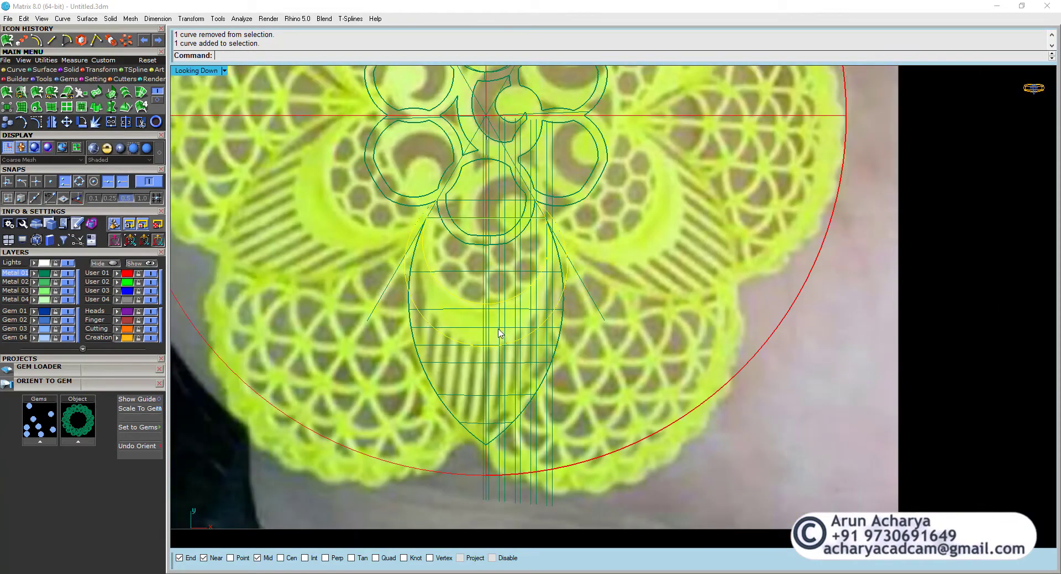
{"action": "right_click_drag", "start_coordinate": [585, 479], "coordinate": [576, 421]}
{"action": "key", "text": "Escape"}
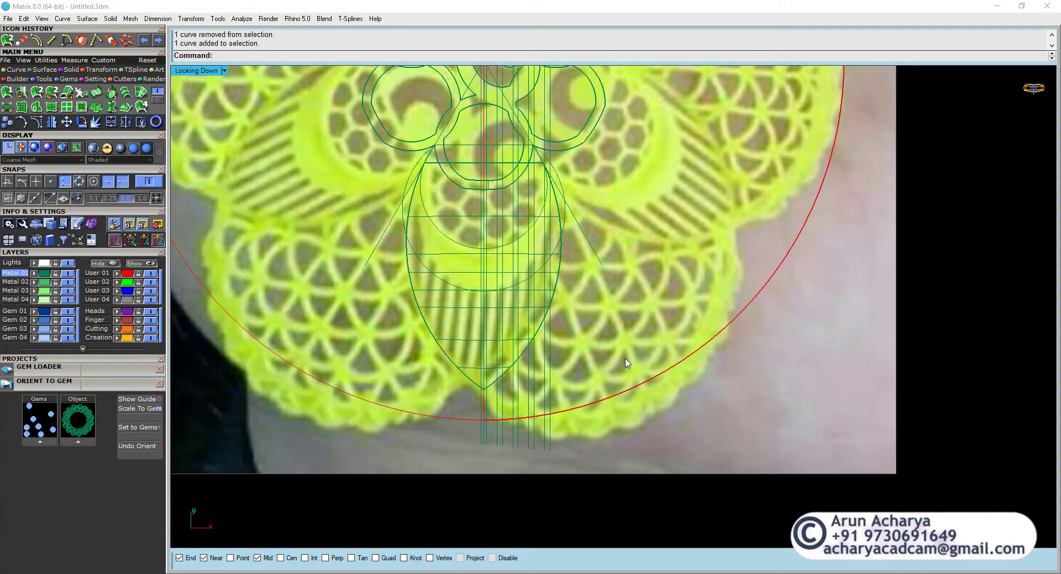
{"action": "scroll", "coordinate": [601, 374], "scroll_direction": "down", "scroll_amount": 2}
{"action": "right_click_drag", "start_coordinate": [580, 375], "coordinate": [565, 386]}
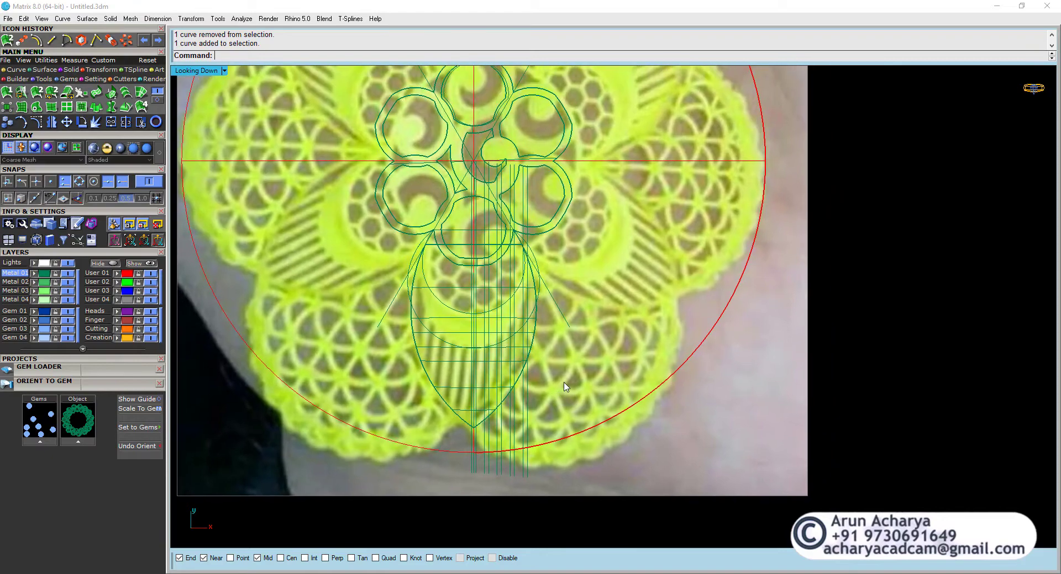
Try to mirror the green leaf outline across the slanted guide line, using 0,0,0 as the start of the mirror plane.
{"action": "scroll", "coordinate": [542, 312], "scroll_direction": "up", "scroll_amount": 3}
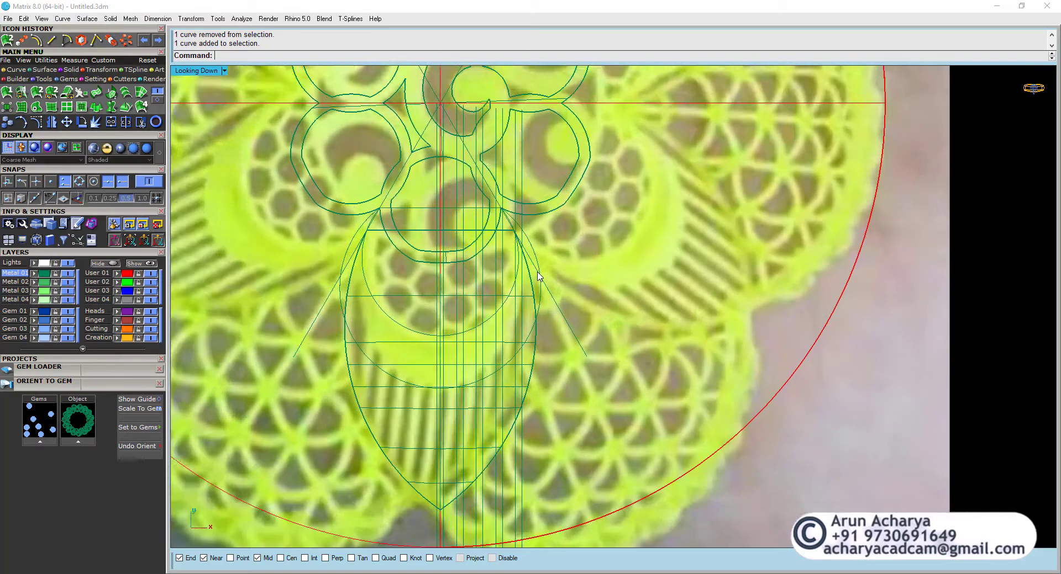
{"action": "left_click", "coordinate": [533, 280]}
{"action": "key", "text": "Escape"}
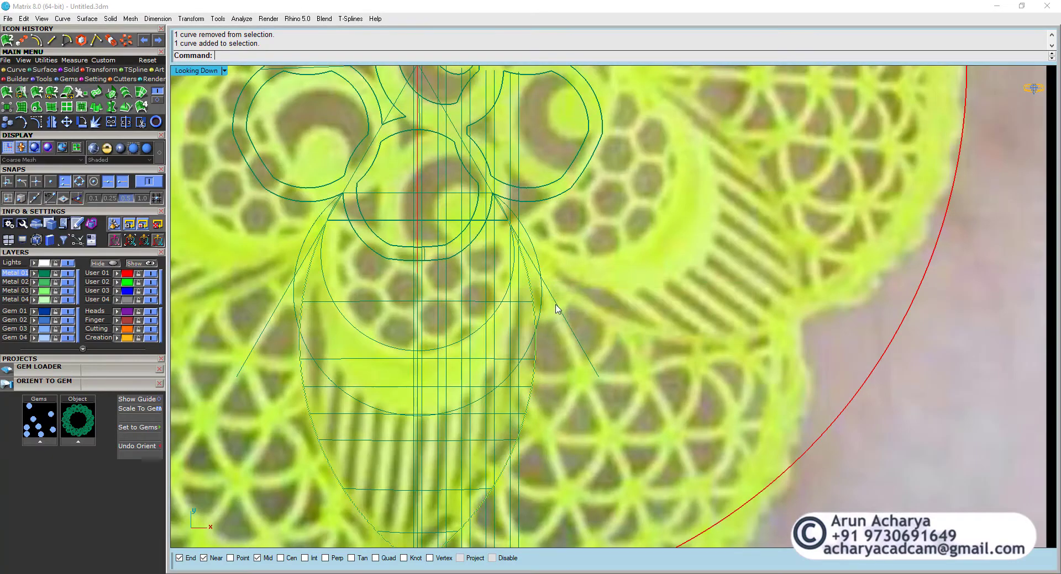
{"action": "right_click", "coordinate": [55, 126]}
{"action": "left_click", "coordinate": [602, 383]}
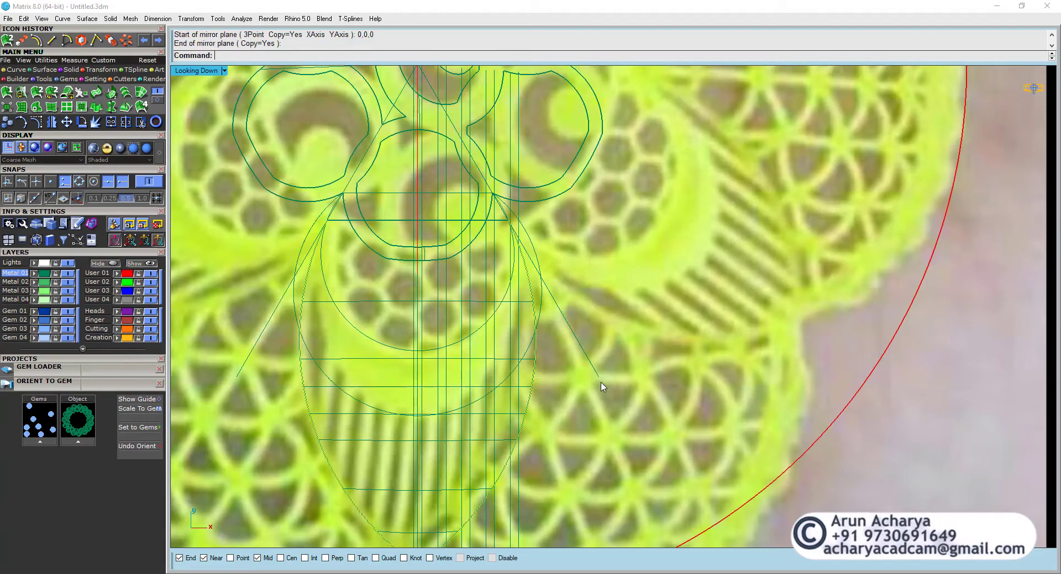
Check the mirrored outline against the shaded red dome, return to the wireframe display and undo the mirror.
{"action": "scroll", "coordinate": [590, 335], "scroll_direction": "down", "scroll_amount": 3}
{"action": "right_click_drag", "start_coordinate": [590, 335], "coordinate": [589, 334]}
{"action": "scroll", "coordinate": [444, 246], "scroll_direction": "down", "scroll_amount": 2}
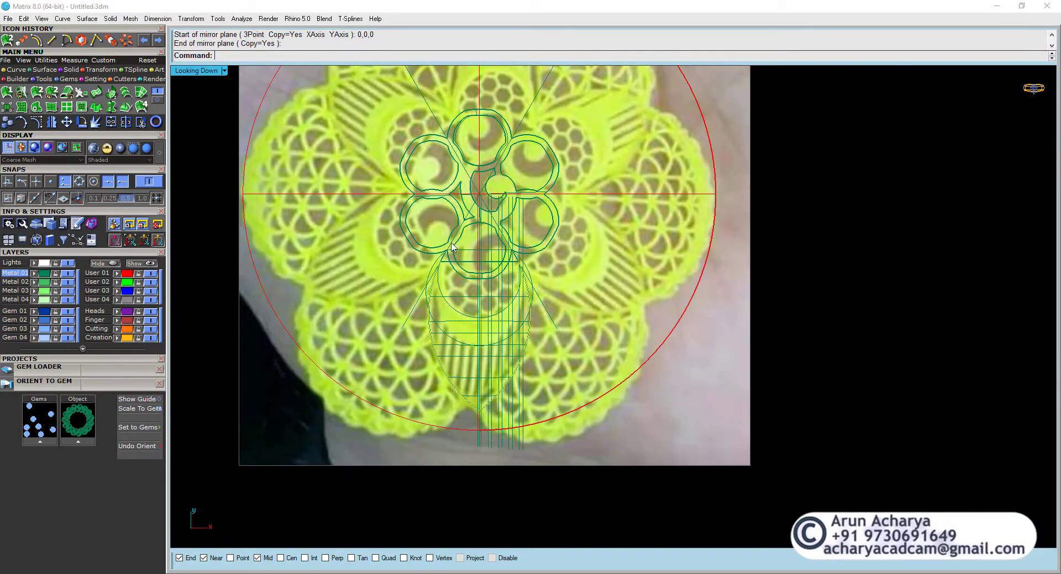
{"action": "left_click", "coordinate": [94, 148]}
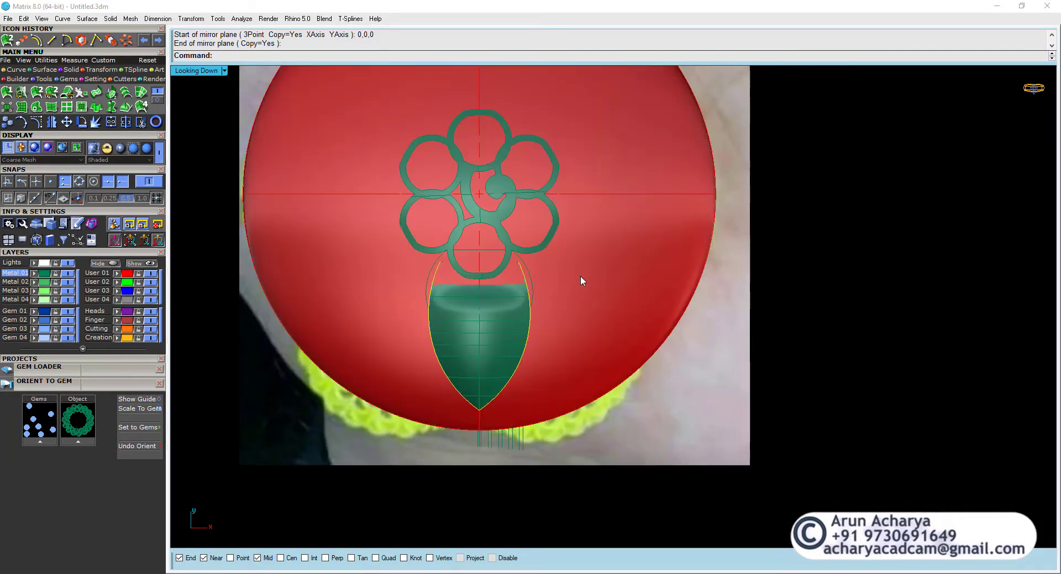
{"action": "left_click", "coordinate": [598, 279]}
{"action": "left_click", "coordinate": [161, 155]}
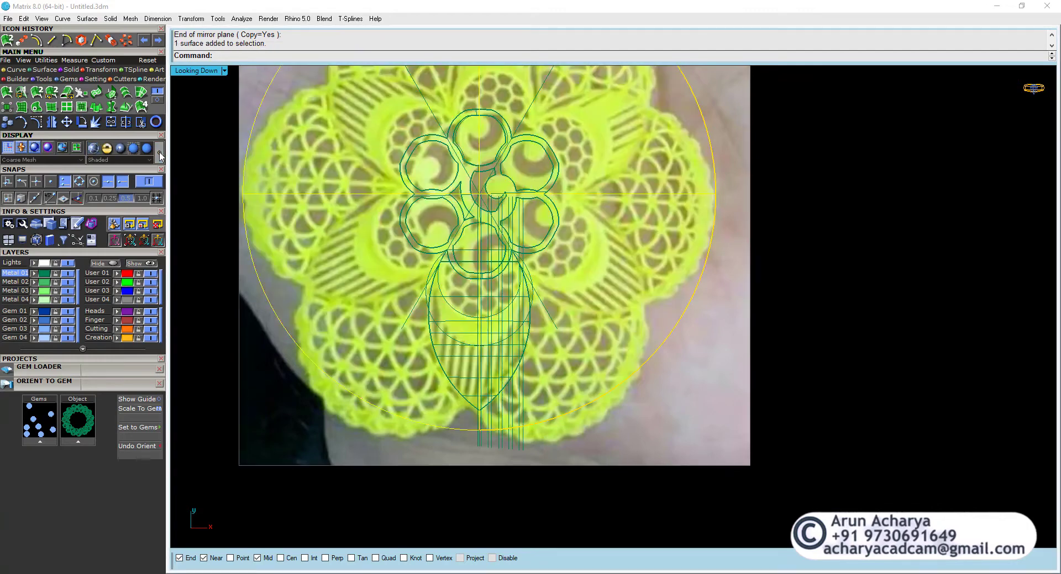
{"action": "key", "text": "ctrl+z"}
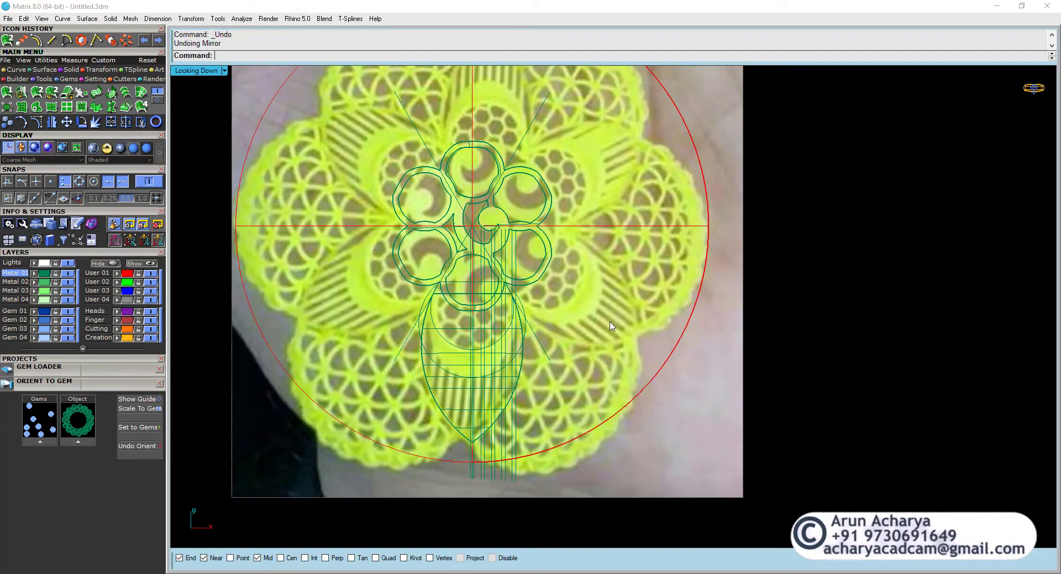
Mirror a copy of both leaf outline curves across the slanted guide line, from the line's lower end to 0,0,0.
{"action": "scroll", "coordinate": [470, 366], "scroll_direction": "up", "scroll_amount": 3}
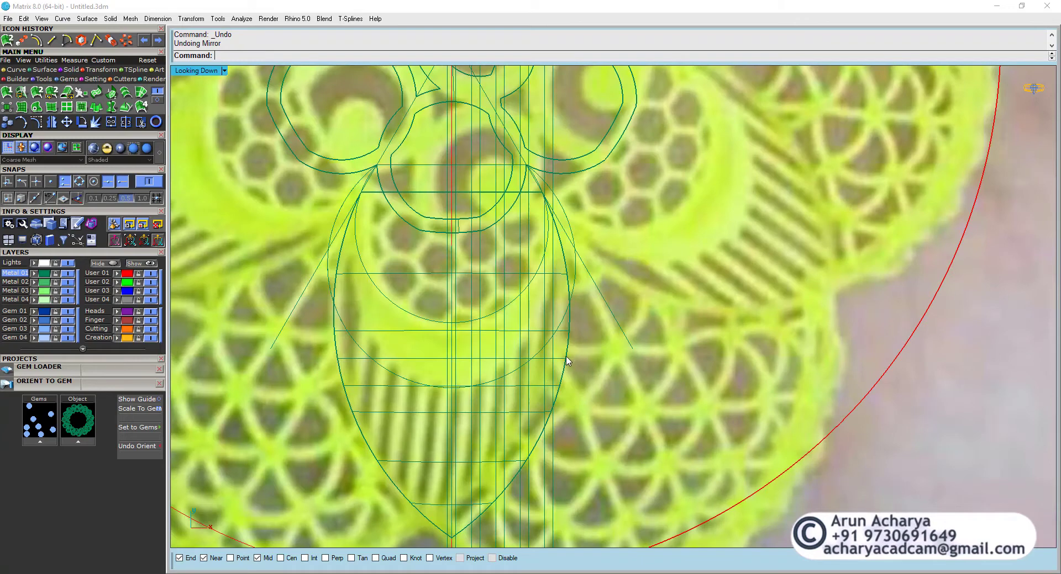
{"action": "left_click", "coordinate": [566, 360]}
{"action": "left_click", "coordinate": [427, 524]}
{"action": "left_click", "coordinate": [469, 539]}
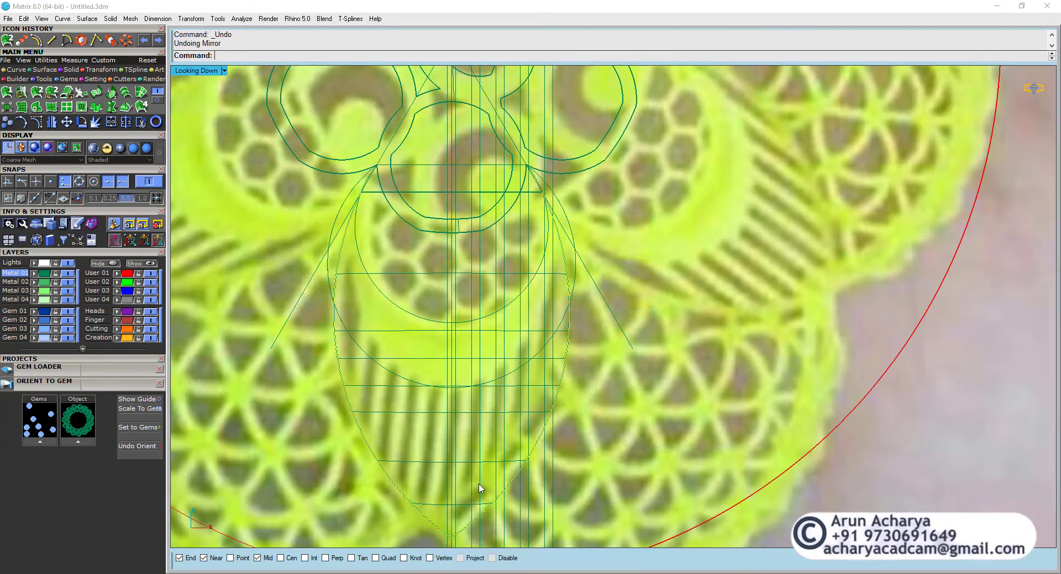
{"action": "right_click_drag", "start_coordinate": [479, 485], "coordinate": [473, 446]}
{"action": "left_click", "coordinate": [52, 122]}
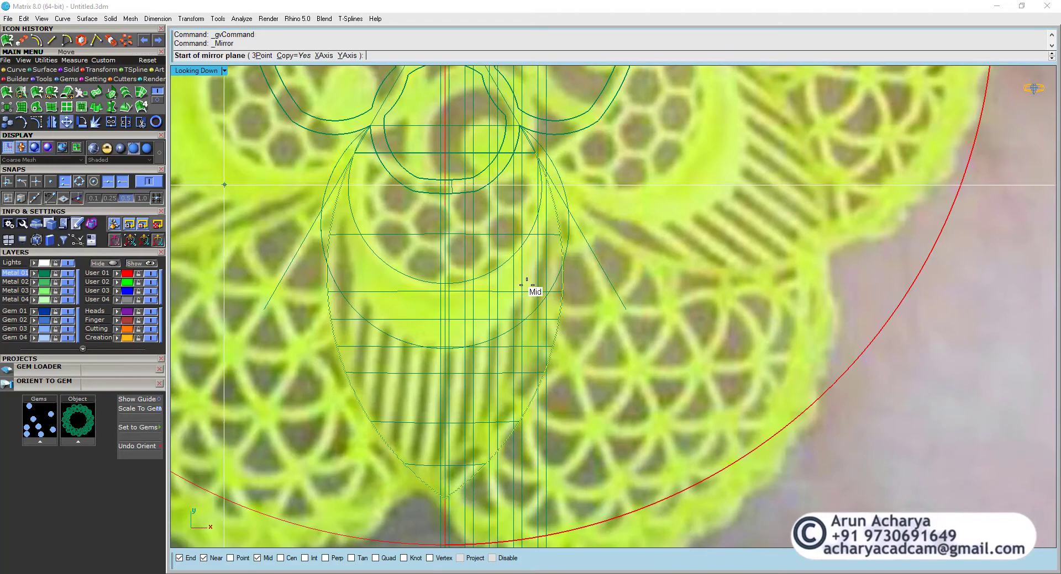
{"action": "left_click", "coordinate": [625, 310]}
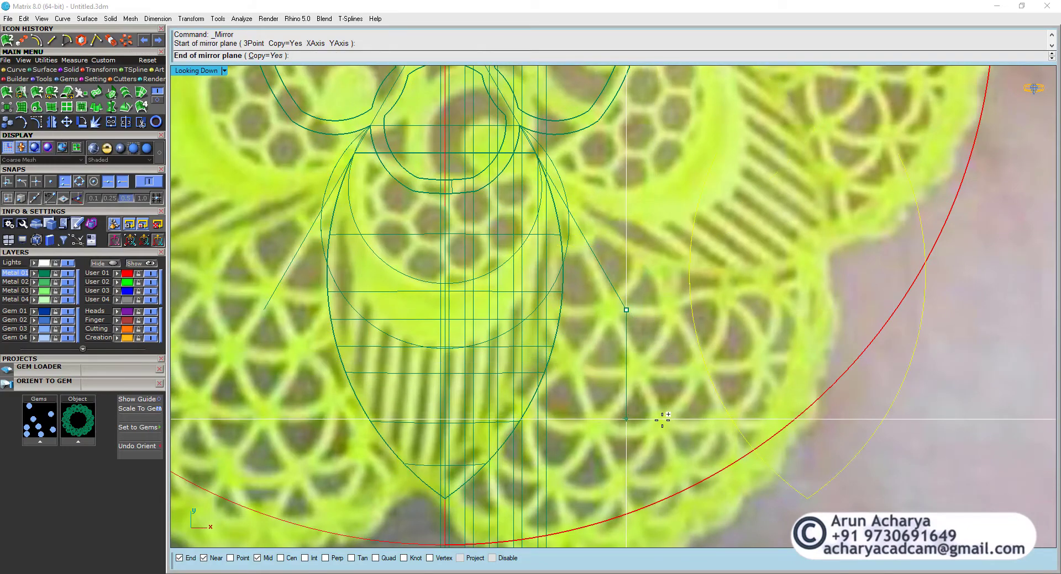
{"action": "scroll", "coordinate": [599, 264], "scroll_direction": "down", "scroll_amount": 2}
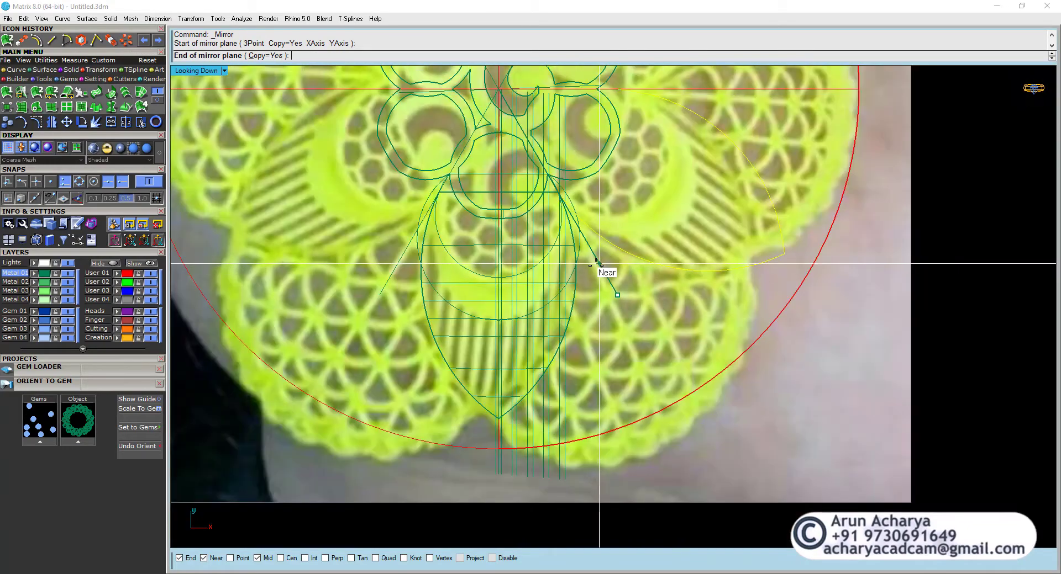
{"action": "left_click", "coordinate": [656, 285]}
{"action": "scroll", "coordinate": [654, 316], "scroll_direction": "down", "scroll_amount": 2}
{"action": "scroll", "coordinate": [657, 320], "scroll_direction": "up", "scroll_amount": 2}
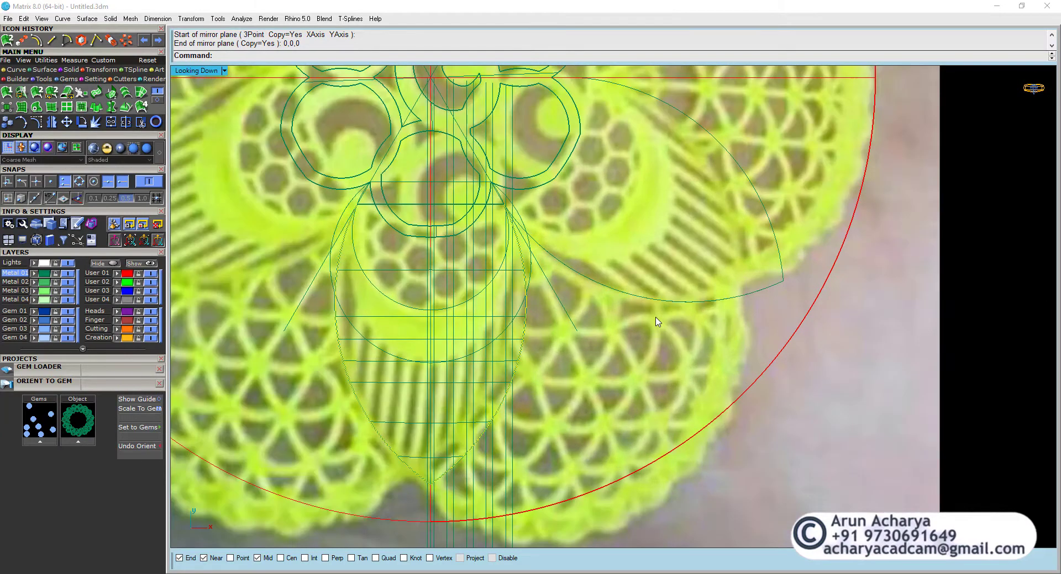
{"action": "right_click_drag", "start_coordinate": [657, 322], "coordinate": [590, 285]}
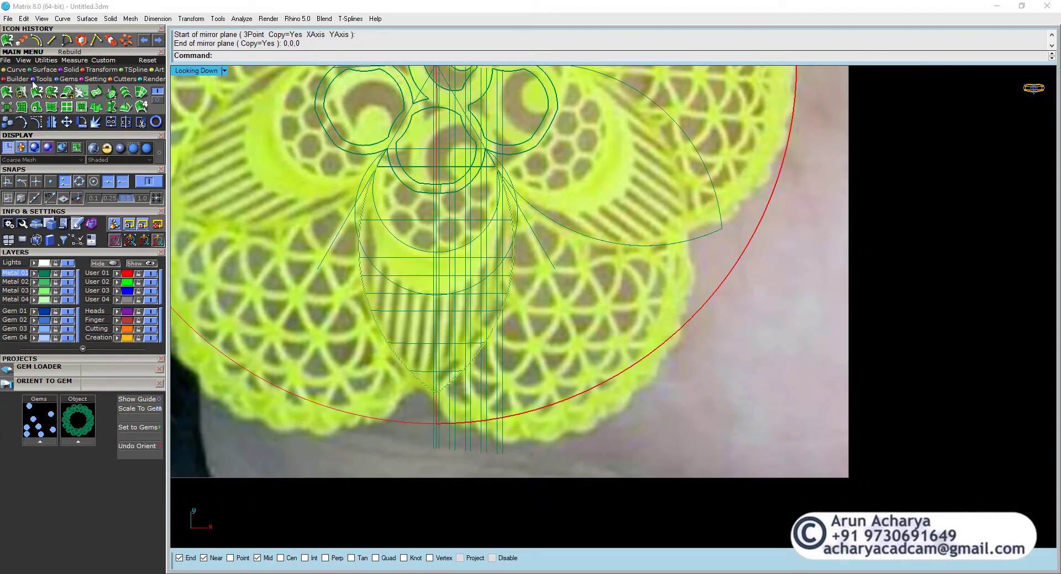
Draw an arc by start point from the leaf tip to the mirrored leaf tip, passing through the edge of the red circle.
{"action": "left_click", "coordinate": [16, 69]}
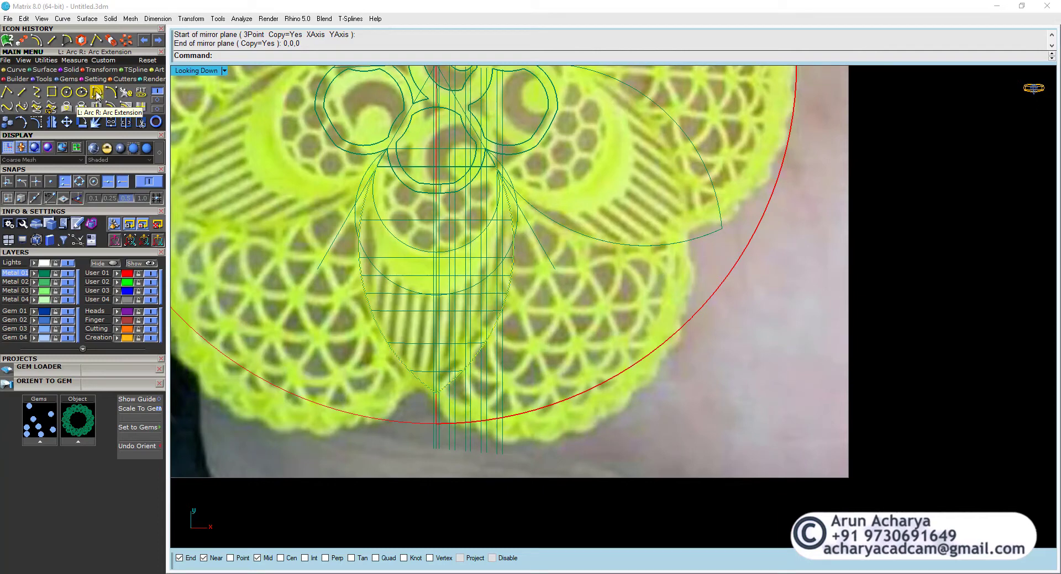
{"action": "left_click", "coordinate": [96, 95]}
{"action": "left_click", "coordinate": [276, 56]}
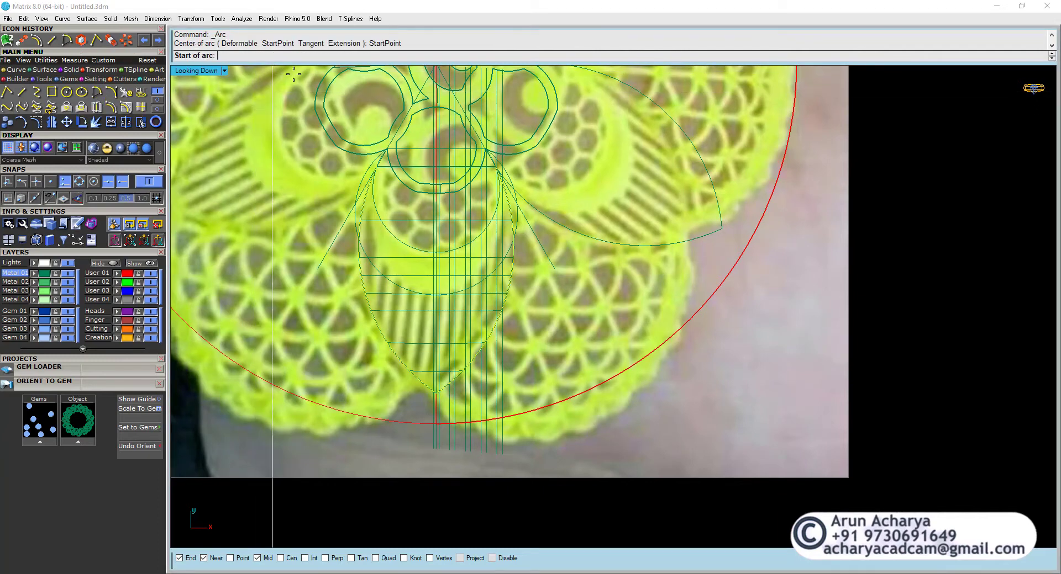
{"action": "left_click", "coordinate": [436, 393]}
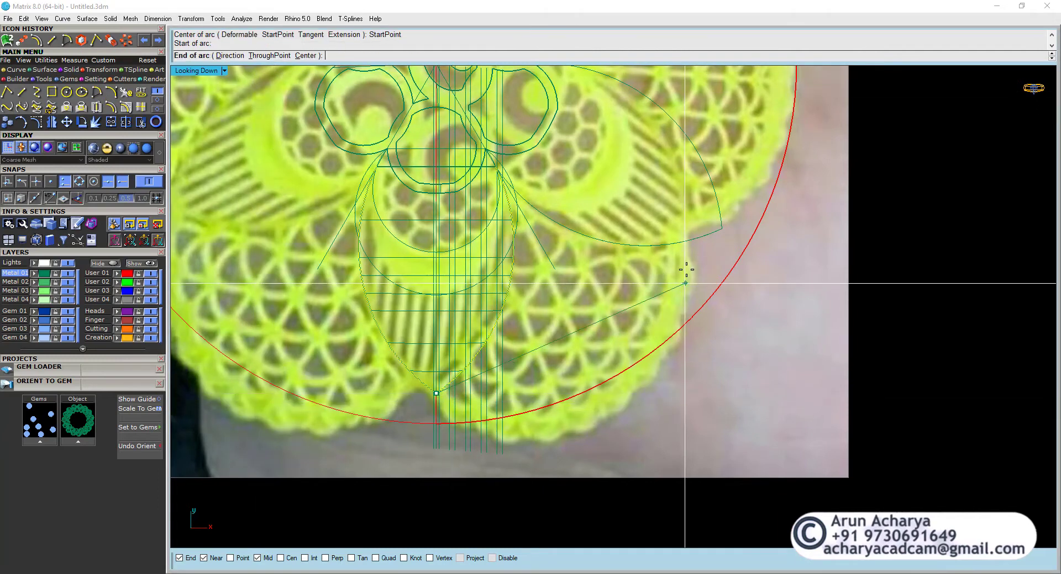
{"action": "left_click", "coordinate": [722, 229]}
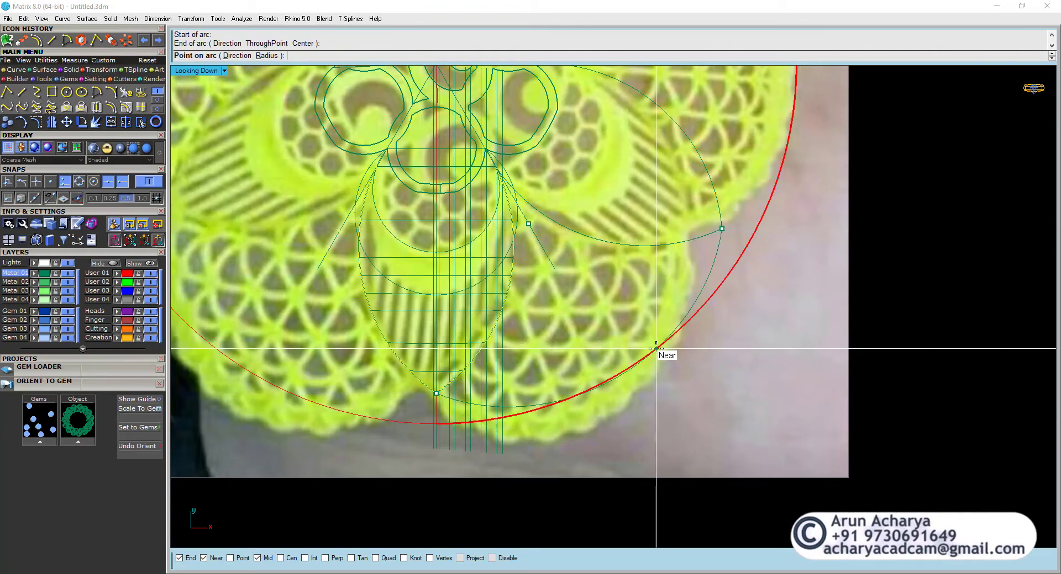
{"action": "left_click", "coordinate": [656, 350]}
{"action": "left_click", "coordinate": [694, 310]}
Try to project the arc onto the red dome in a shaded perspective view and undo the projection.
{"action": "double_click", "coordinate": [194, 70]}
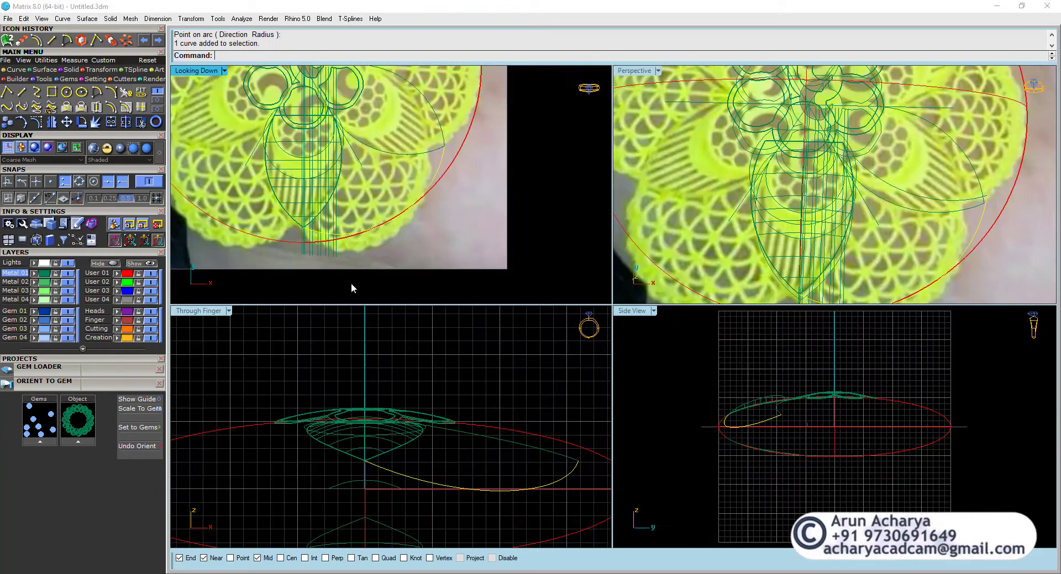
{"action": "scroll", "coordinate": [470, 444], "scroll_direction": "down", "scroll_amount": 4}
{"action": "double_click", "coordinate": [623, 72]}
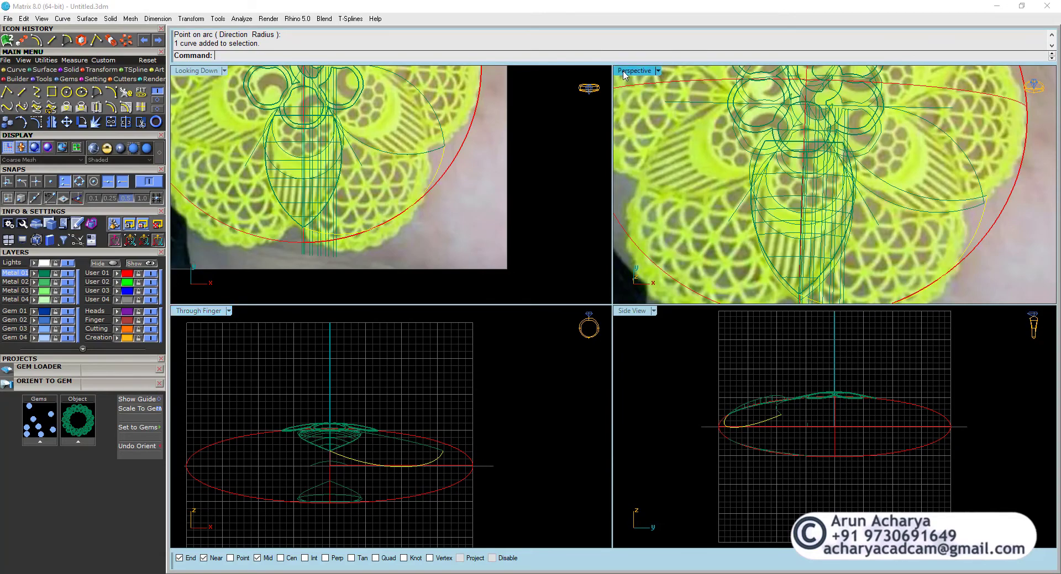
{"action": "right_click_drag", "start_coordinate": [623, 138], "coordinate": [398, 166]}
{"action": "scroll", "coordinate": [467, 197], "scroll_direction": "down", "scroll_amount": 5}
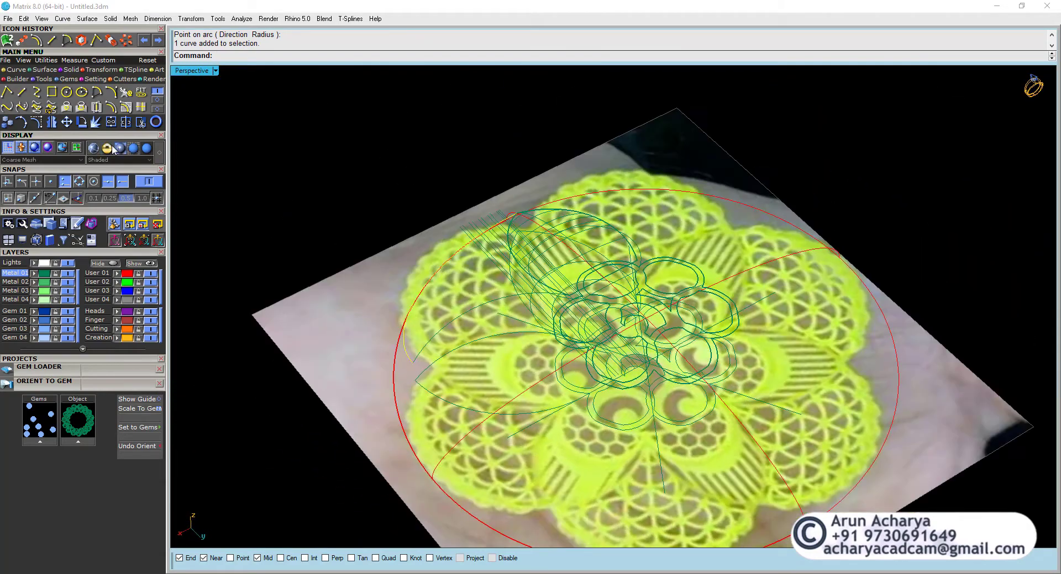
{"action": "left_click", "coordinate": [92, 148]}
{"action": "right_click_drag", "start_coordinate": [464, 219], "coordinate": [514, 292]}
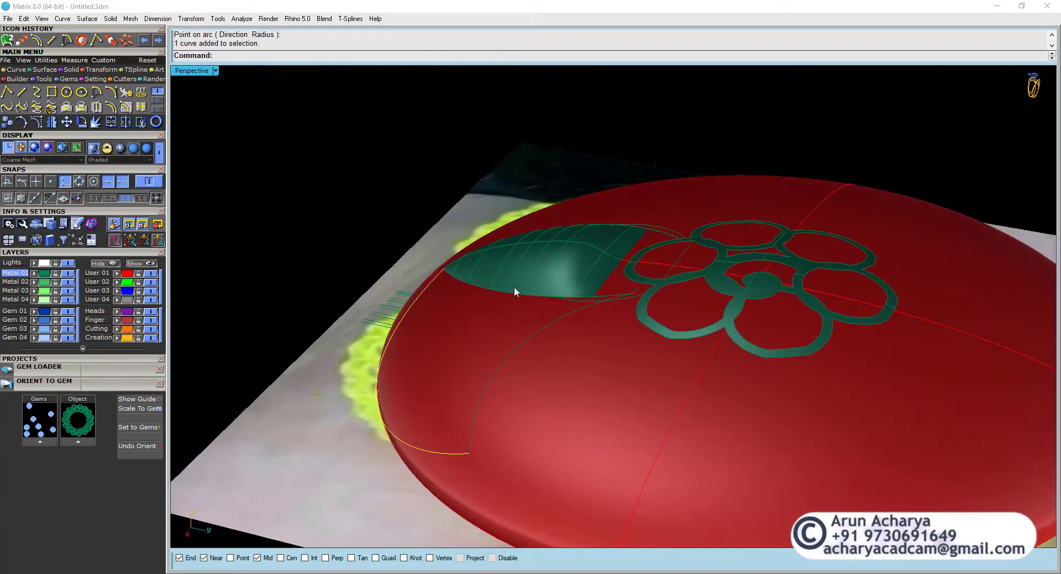
{"action": "key", "text": "Return"}
{"action": "left_click", "coordinate": [466, 333]}
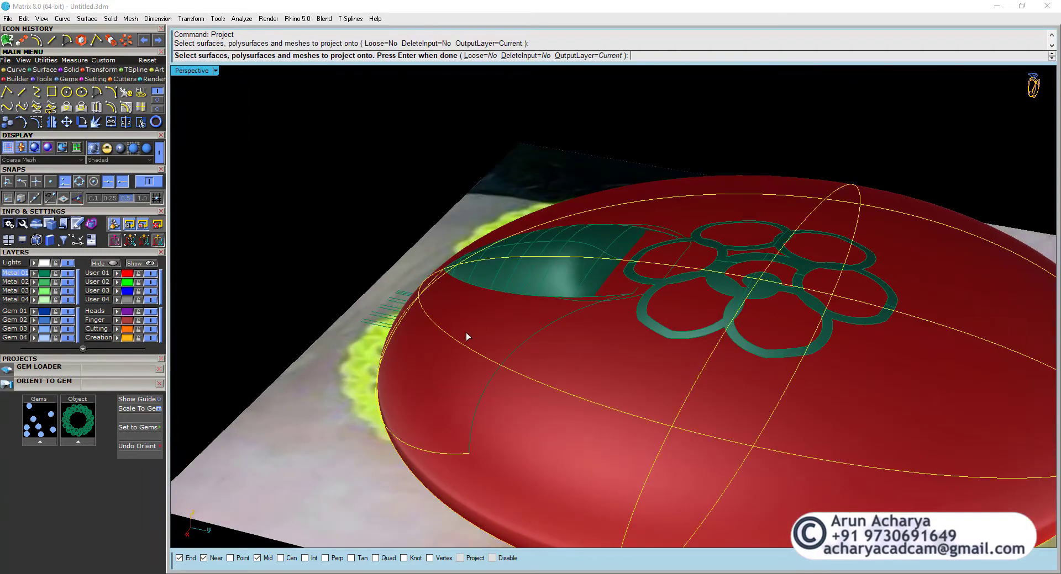
{"action": "key", "text": "Return"}
{"action": "right_click_drag", "start_coordinate": [466, 328], "coordinate": [553, 452]}
{"action": "key", "text": "ctrl+z"}
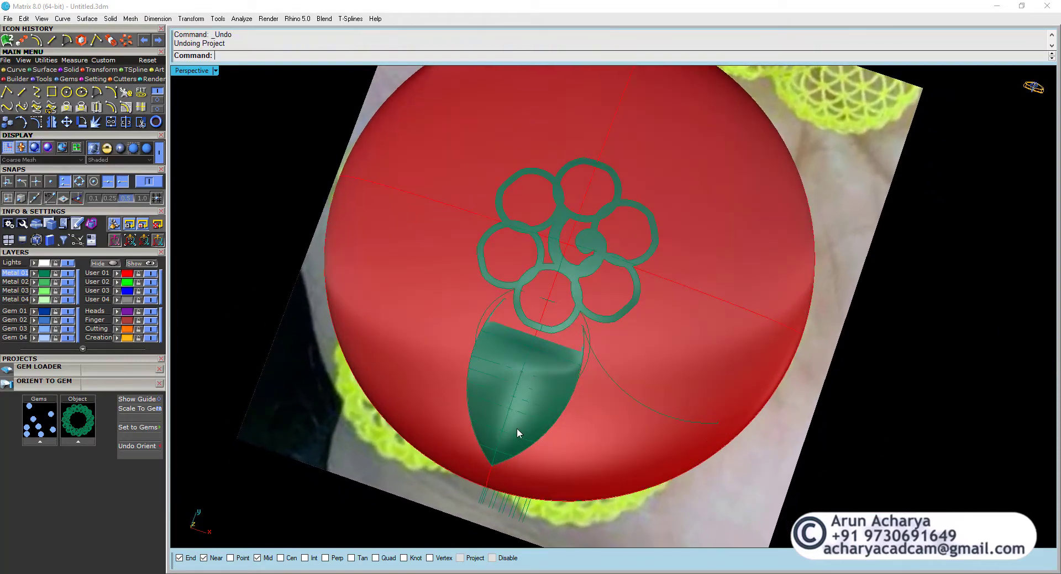
Rebuild the arc between the leaf tips with a point count of 4 and degree 3, deleting the input.
{"action": "double_click", "coordinate": [187, 72]}
{"action": "left_click", "coordinate": [438, 168]}
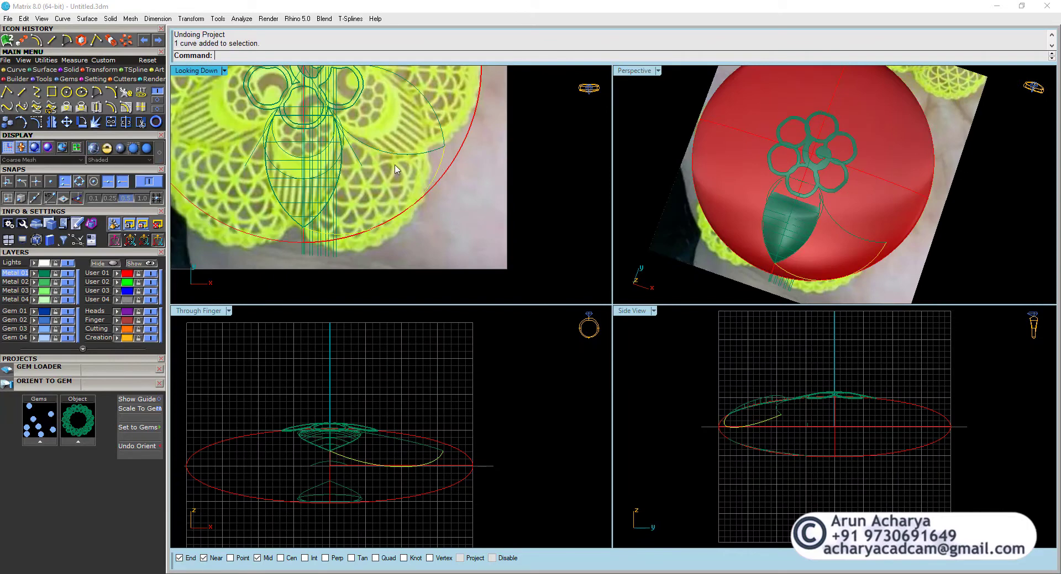
{"action": "left_click", "coordinate": [38, 122]}
{"action": "left_click_drag", "start_coordinate": [392, 247], "coordinate": [451, 198]}
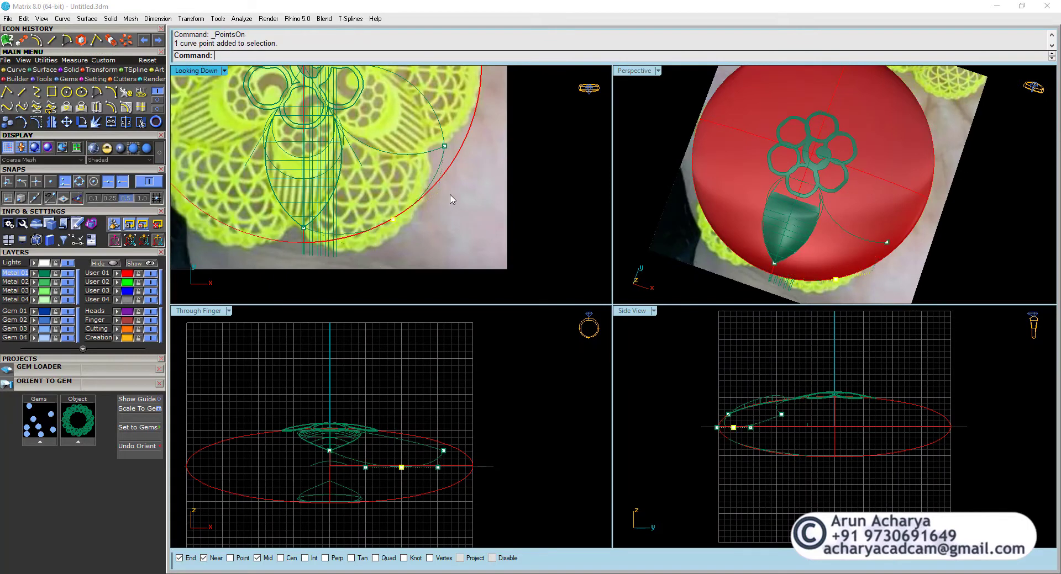
{"action": "left_click", "coordinate": [436, 173]}
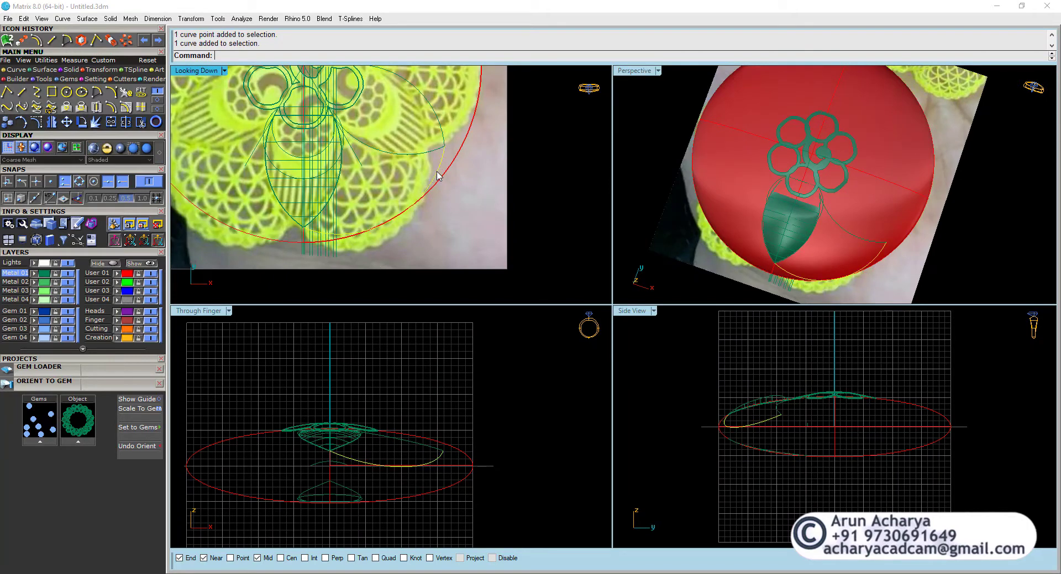
{"action": "type", "text": "Rebuild"}
{"action": "key", "text": "Return"}
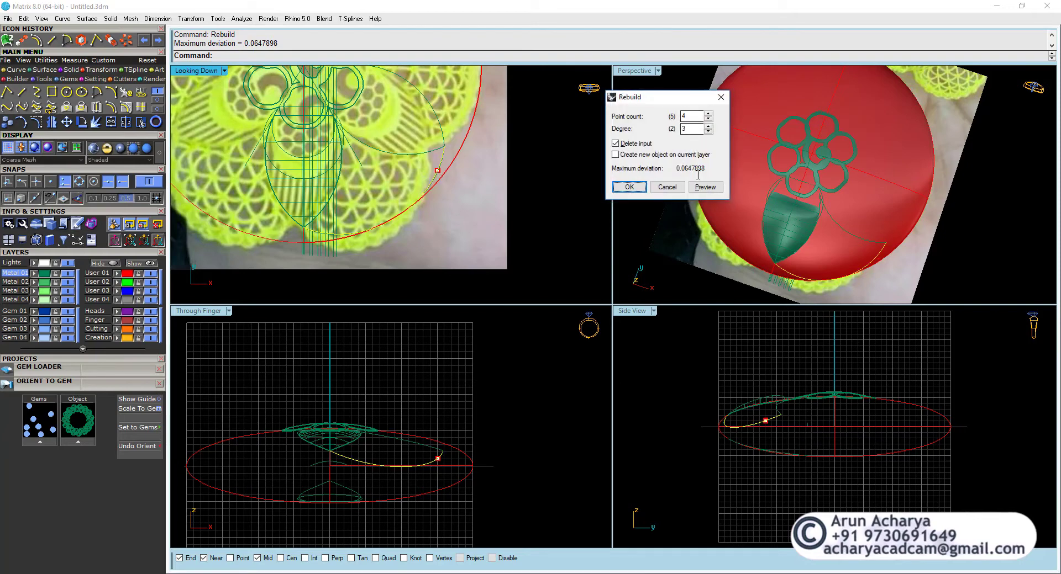
{"action": "left_click", "coordinate": [629, 186]}
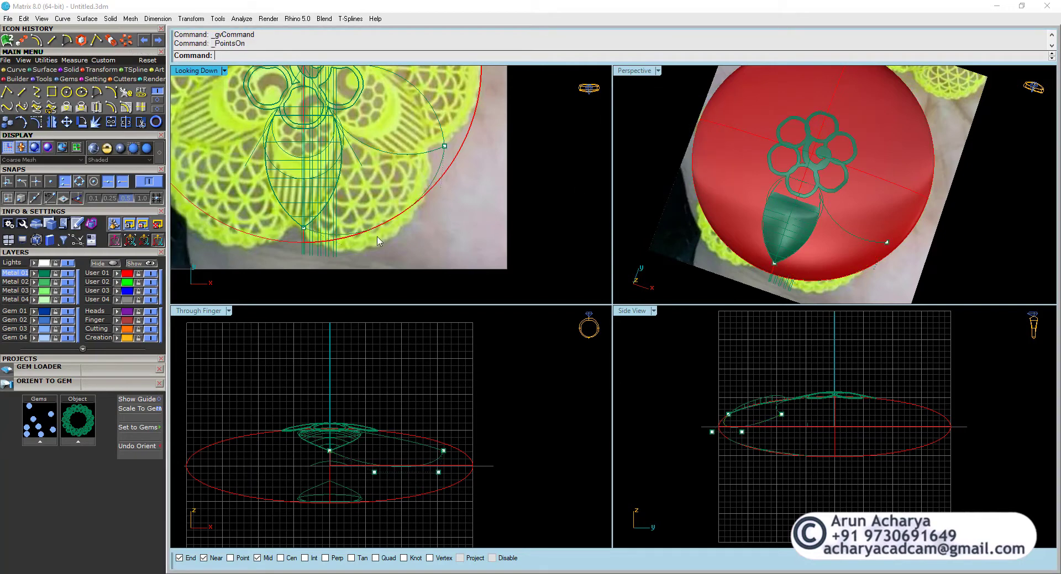
Scale the rebuilt arc's control point near the mirrored leaf tip inward about the origin 0,0,0.
{"action": "left_click_drag", "start_coordinate": [453, 180], "coordinate": [452, 179]}
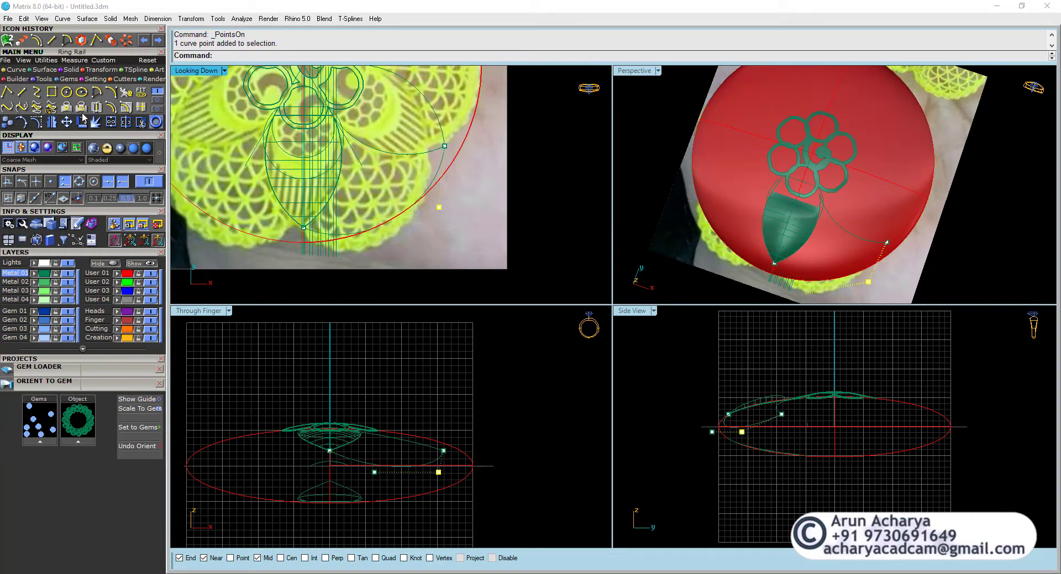
{"action": "left_click", "coordinate": [94, 70]}
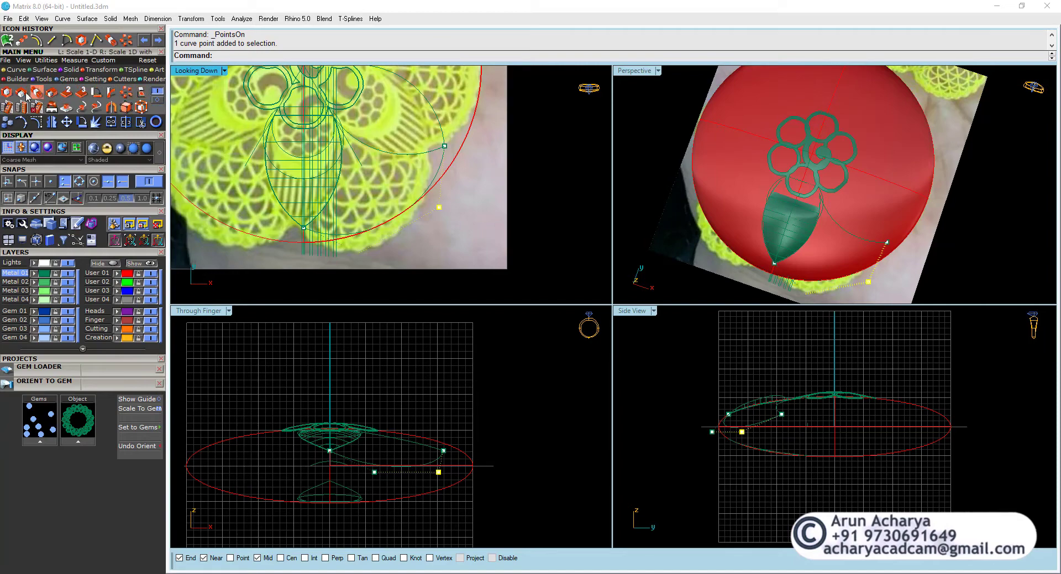
{"action": "left_click", "coordinate": [22, 94]}
{"action": "type", "text": "0,0,0"}
{"action": "key", "text": "Return"}
{"action": "left_click", "coordinate": [469, 231]}
{"action": "left_click", "coordinate": [458, 225]}
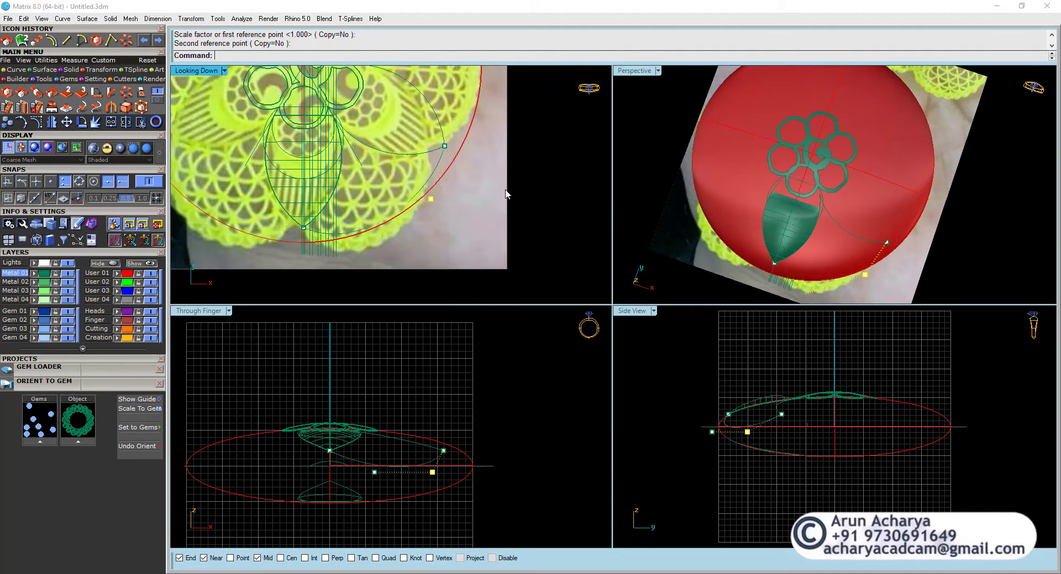
Project the rebuilt arc between the leaf tips onto the red dome in the shaded perspective view.
{"action": "double_click", "coordinate": [630, 71]}
{"action": "right_click_drag", "start_coordinate": [552, 276], "coordinate": [539, 436]}
{"action": "scroll", "coordinate": [440, 311], "scroll_direction": "up", "scroll_amount": 3}
{"action": "left_click", "coordinate": [561, 474]}
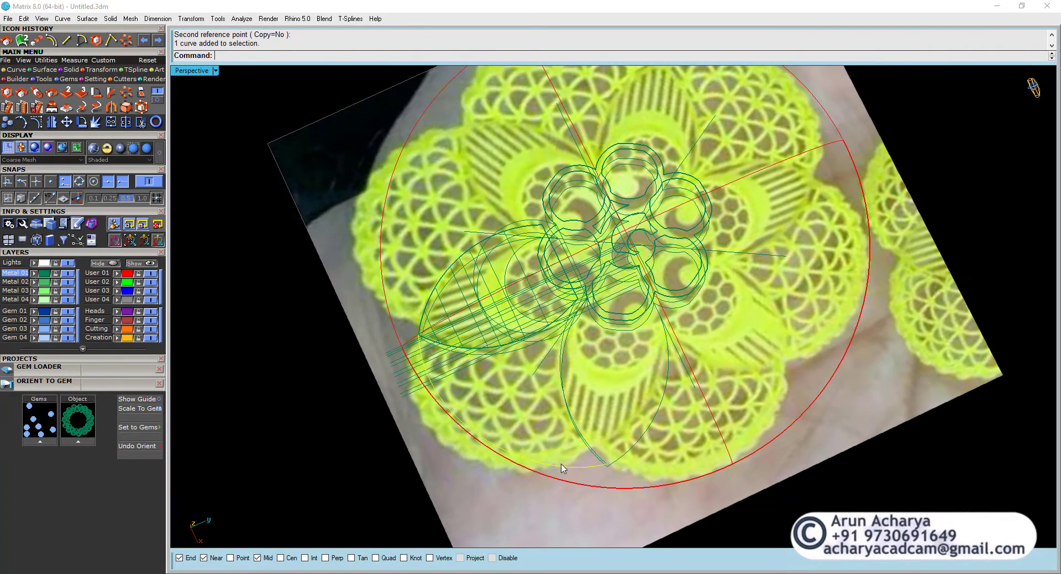
{"action": "right_click_drag", "start_coordinate": [561, 474], "coordinate": [459, 337]}
{"action": "scroll", "coordinate": [464, 328], "scroll_direction": "up", "scroll_amount": 3}
{"action": "left_click", "coordinate": [99, 152]}
{"action": "right_click_drag", "start_coordinate": [327, 208], "coordinate": [333, 254]}
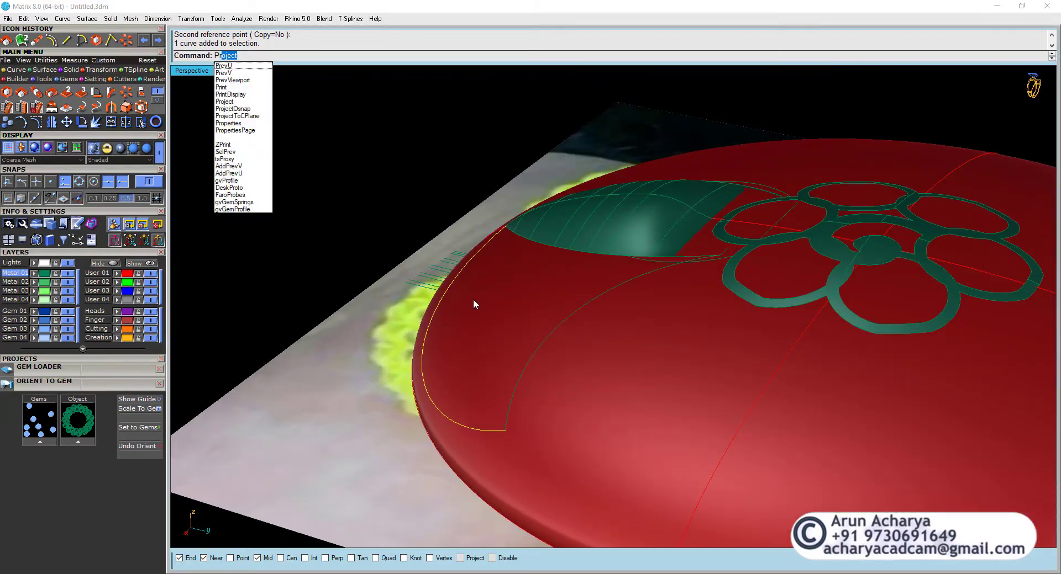
{"action": "key", "text": "Return"}
{"action": "left_click", "coordinate": [486, 307]}
{"action": "key", "text": "Return"}
Try a Sweep 2 from the preselected leaf edge, mirrored leaf curve and projected arc, leaving out the round curve.
{"action": "right_click_drag", "start_coordinate": [486, 307], "coordinate": [620, 302]}
{"action": "left_click", "coordinate": [595, 292]}
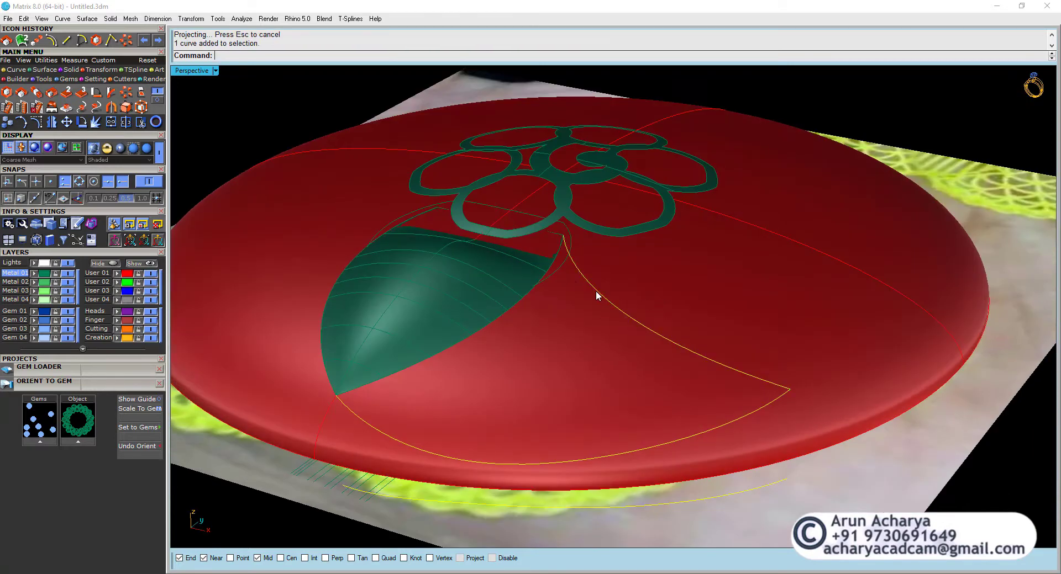
{"action": "left_click", "coordinate": [555, 273]}
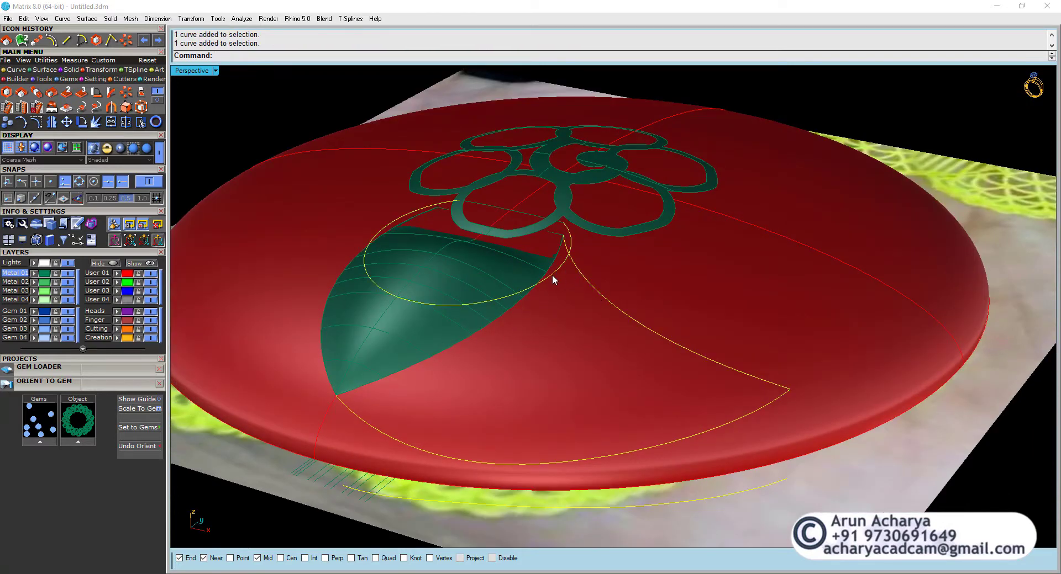
{"action": "left_click", "coordinate": [533, 311]}
{"action": "left_click", "coordinate": [552, 329]}
{"action": "right_click_drag", "start_coordinate": [553, 331], "coordinate": [555, 377]}
{"action": "scroll", "coordinate": [531, 296], "scroll_direction": "up", "scroll_amount": 2}
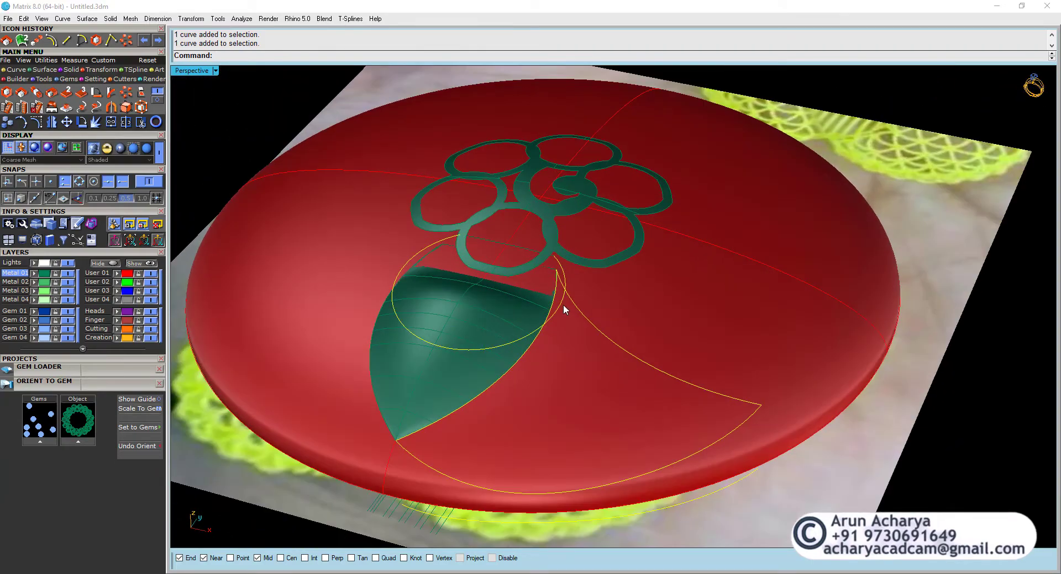
{"action": "left_click", "coordinate": [561, 305], "text": "ctrl"}
{"action": "right_click_drag", "start_coordinate": [557, 309], "coordinate": [558, 352]}
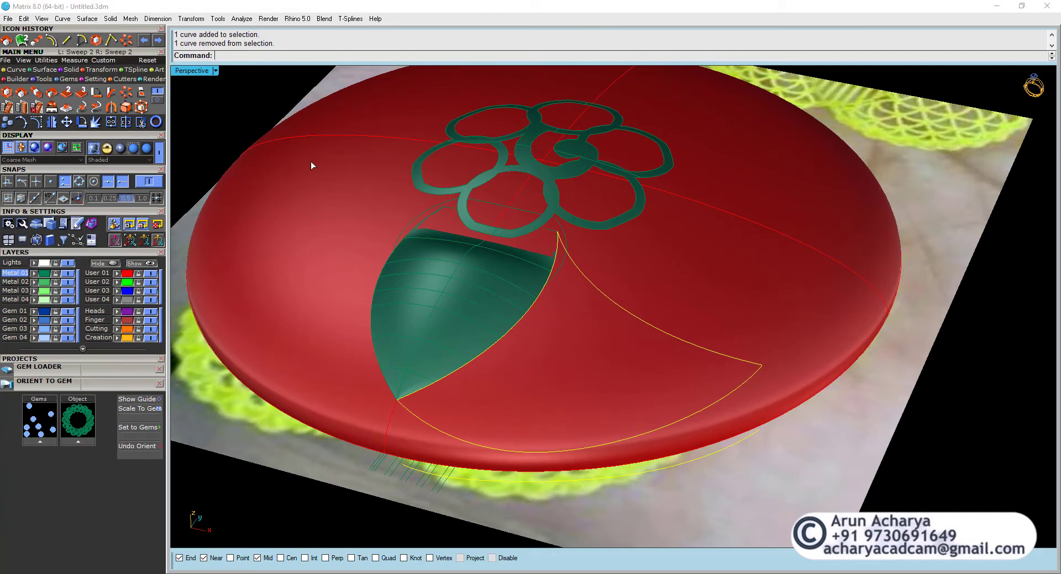
{"action": "key", "text": "Return"}
{"action": "left_click", "coordinate": [571, 262]}
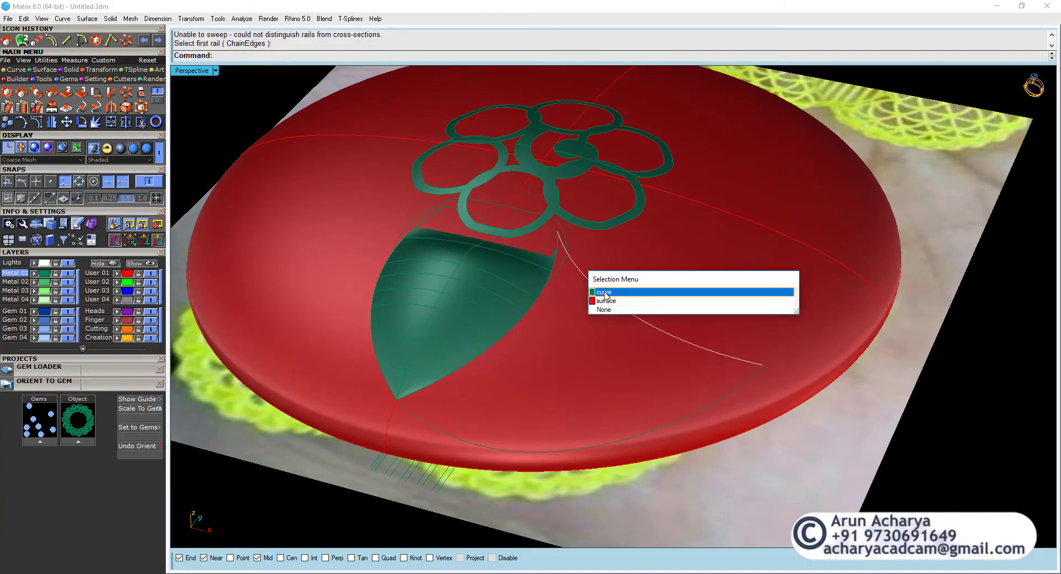
{"action": "left_click", "coordinate": [604, 293]}
{"action": "left_click", "coordinate": [559, 251]}
{"action": "left_click", "coordinate": [562, 256]}
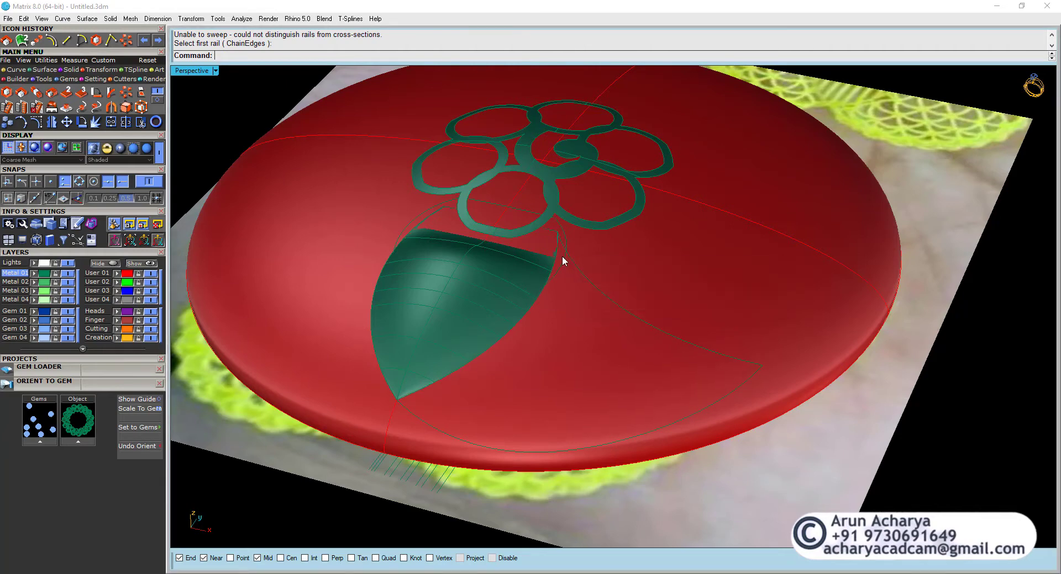
{"action": "left_click", "coordinate": [561, 254]}
{"action": "left_click", "coordinate": [571, 262]}
{"action": "left_click", "coordinate": [589, 279]}
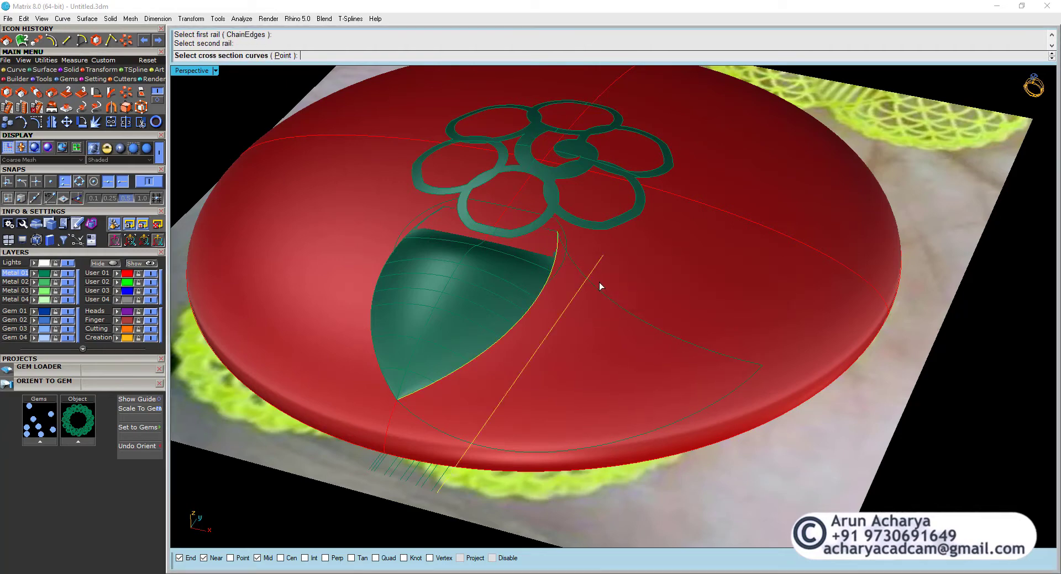
{"action": "left_click", "coordinate": [600, 286]}
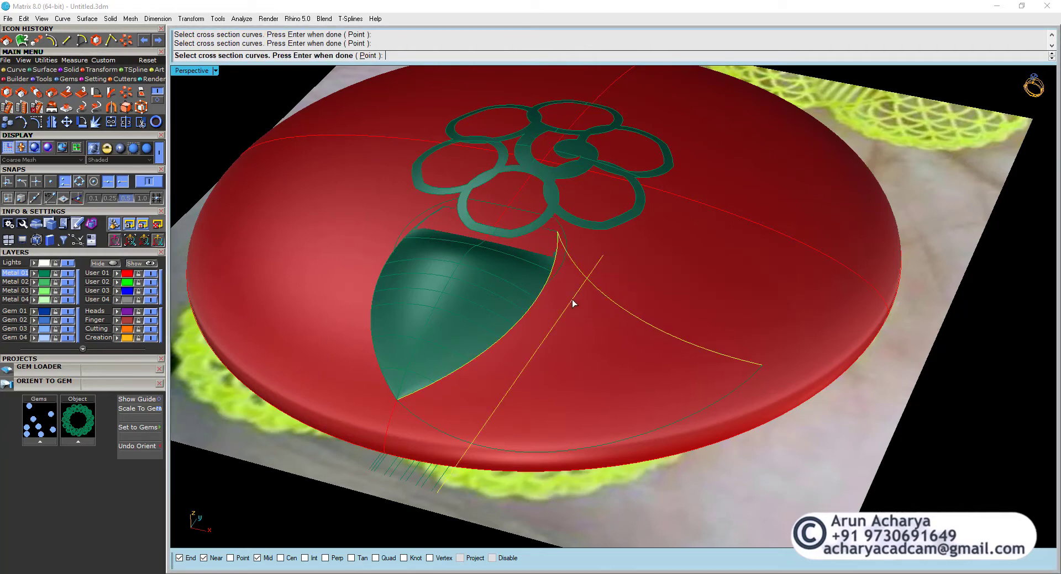
{"action": "key", "text": "Return"}
Sweep a petal surface along the mirrored leaf curve and the leaf edge as rails, with the projected arc as cross section.
{"action": "key", "text": "Return"}
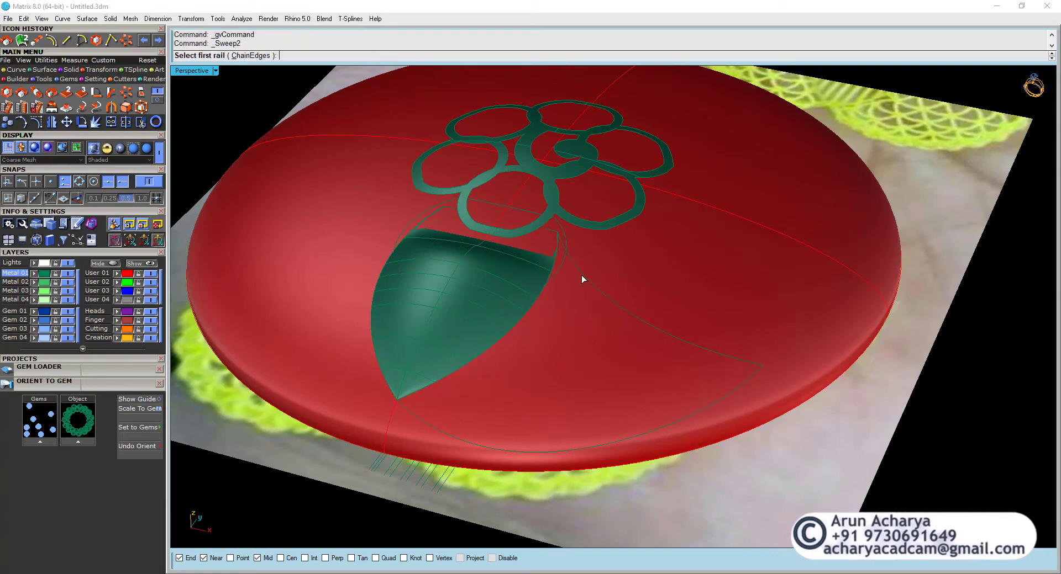
{"action": "left_click", "coordinate": [581, 275]}
{"action": "left_click", "coordinate": [621, 304]}
{"action": "scroll", "coordinate": [557, 249], "scroll_direction": "up", "scroll_amount": 2}
{"action": "scroll", "coordinate": [557, 249], "scroll_direction": "up", "scroll_amount": 2}
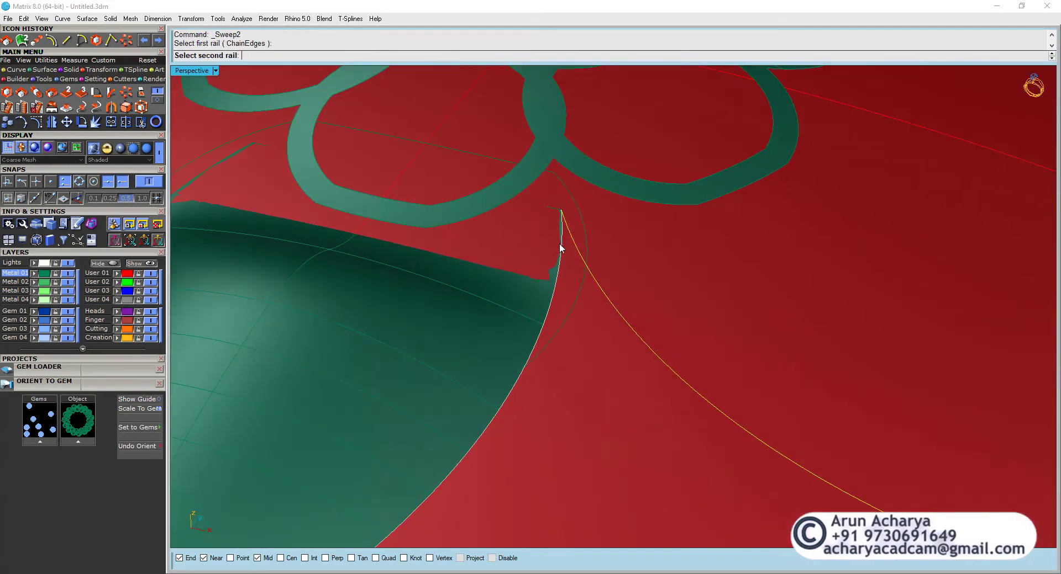
{"action": "left_click", "coordinate": [559, 243]}
{"action": "left_click", "coordinate": [608, 273]}
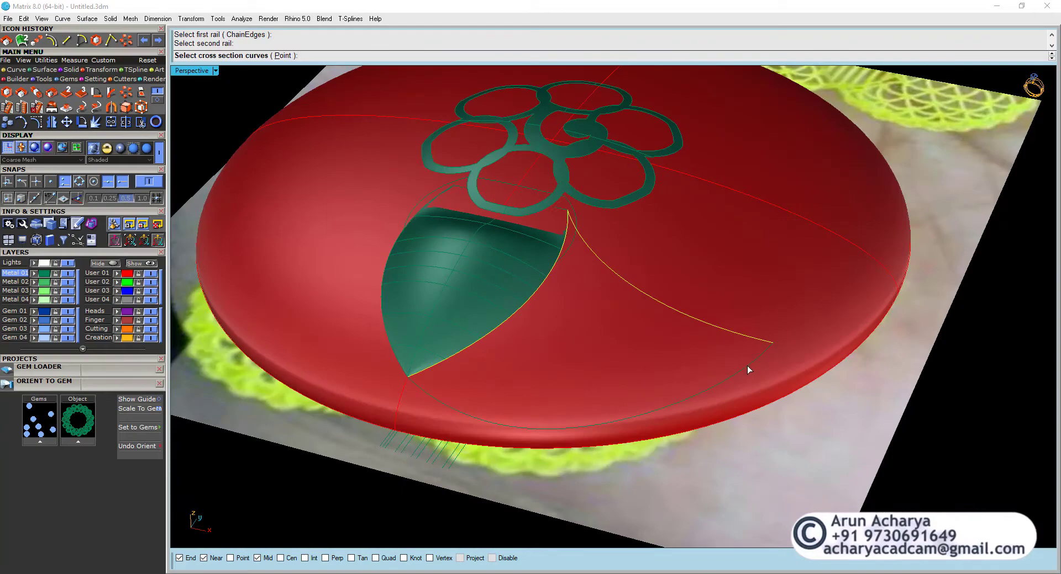
{"action": "left_click", "coordinate": [747, 365]}
{"action": "key", "text": "Return"}
{"action": "left_click", "coordinate": [727, 362]}
{"action": "right_click_drag", "start_coordinate": [727, 362], "coordinate": [604, 389]}
{"action": "left_click", "coordinate": [687, 340]}
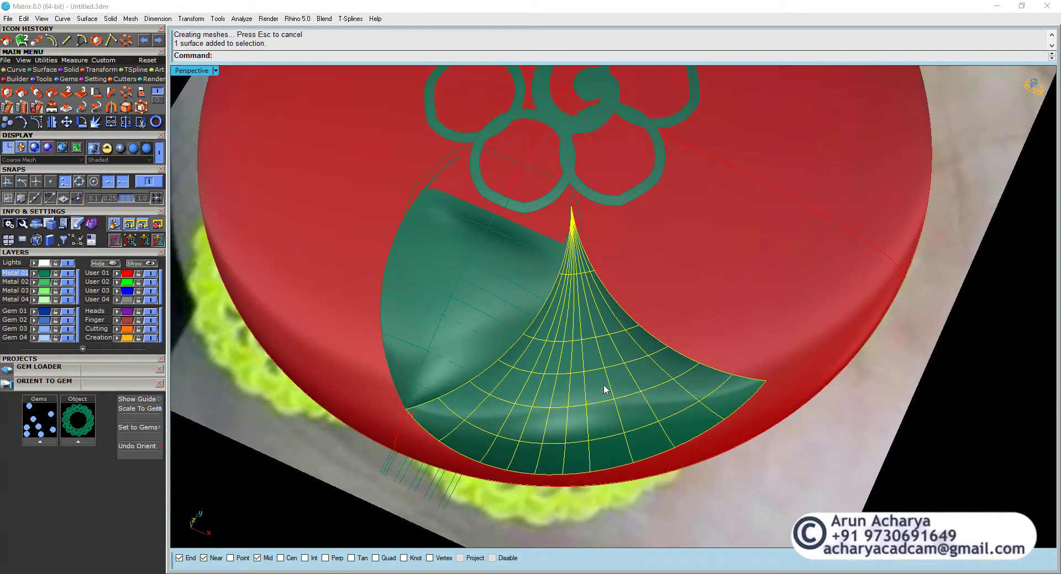
Examine the swept petal surface against the lace photo in the top and perspective views.
{"action": "scroll", "coordinate": [581, 234], "scroll_direction": "up", "scroll_amount": 5}
{"action": "left_click", "coordinate": [193, 87]}
{"action": "double_click", "coordinate": [188, 70]}
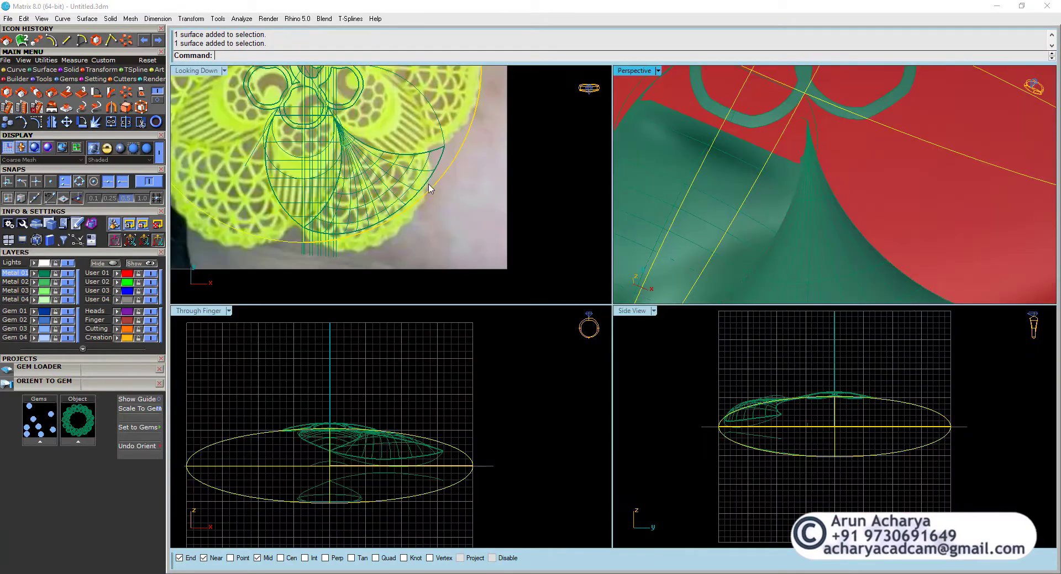
{"action": "double_click", "coordinate": [644, 67]}
{"action": "scroll", "coordinate": [592, 218], "scroll_direction": "down", "scroll_amount": 5}
{"action": "scroll", "coordinate": [593, 232], "scroll_direction": "up", "scroll_amount": 2}
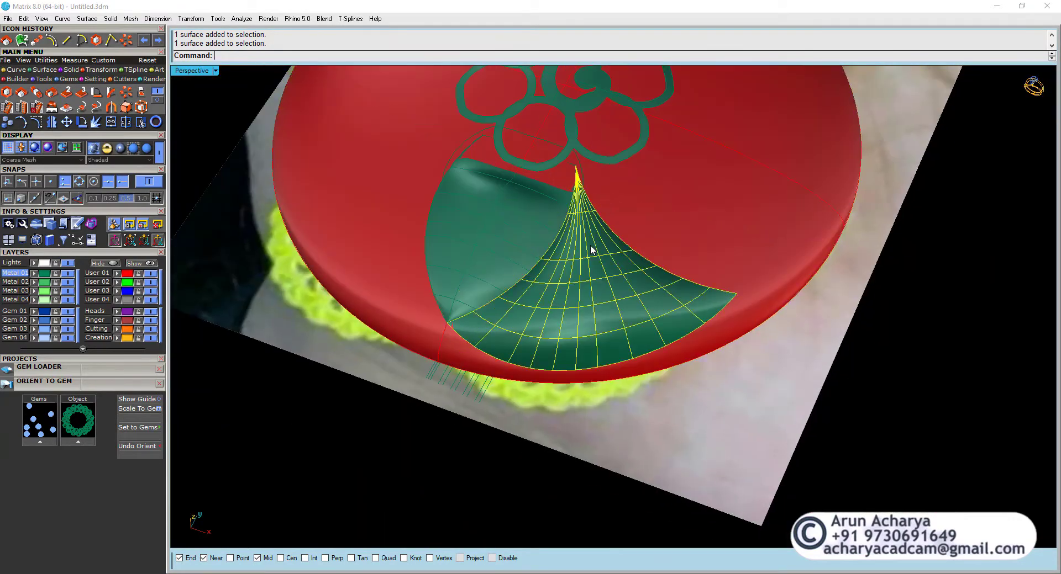
{"action": "type", "text": "Sma"}
{"action": "key", "text": "Escape"}
{"action": "key", "text": "Escape"}
{"action": "double_click", "coordinate": [182, 70]}
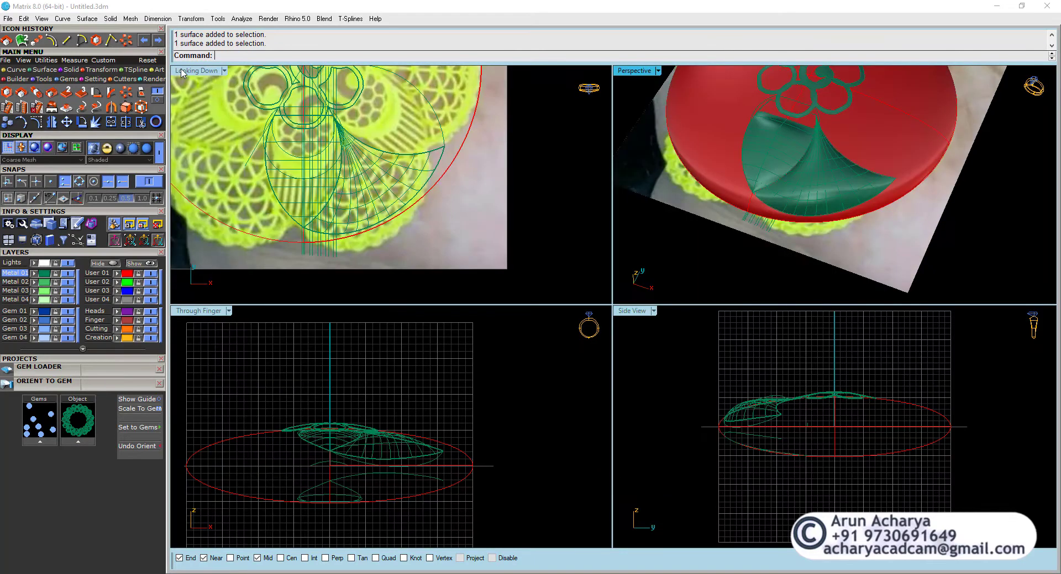
{"action": "scroll", "coordinate": [370, 201], "scroll_direction": "up", "scroll_amount": 3}
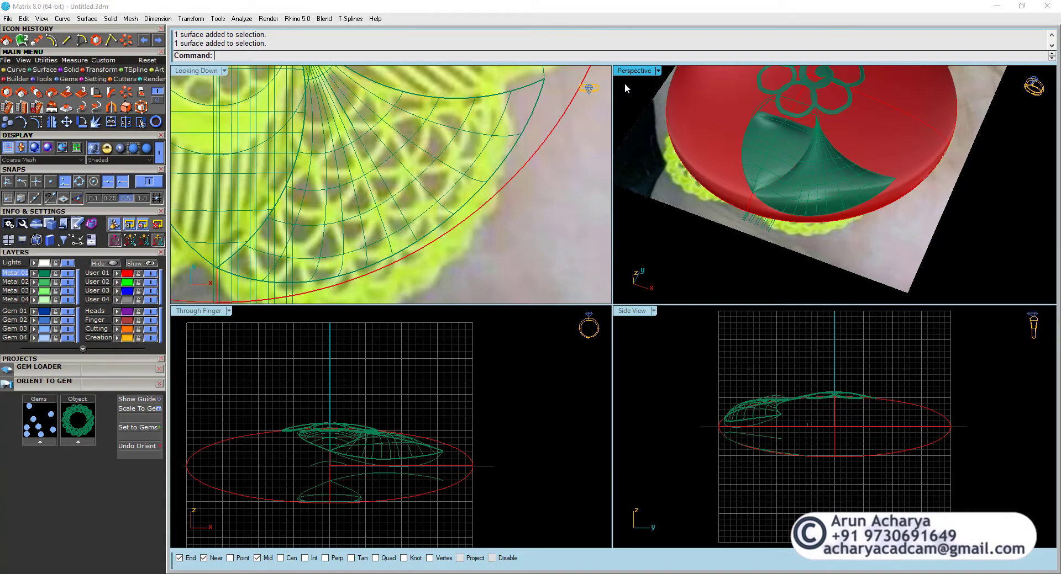
{"action": "double_click", "coordinate": [633, 70]}
{"action": "right_click_drag", "start_coordinate": [496, 280], "coordinate": [634, 295]}
{"action": "right_click_drag", "start_coordinate": [220, 95], "coordinate": [587, 305]}
Flatten the swept petal surface with the Smash command.
{"action": "left_click", "coordinate": [587, 305]}
{"action": "type", "text": "Sma"}
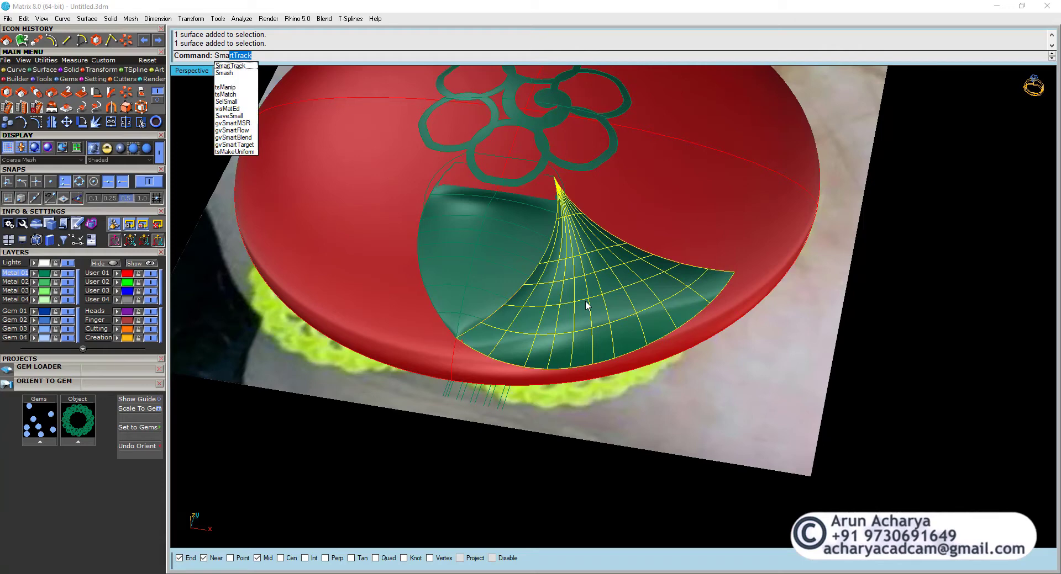
{"action": "type", "text": "sh"}
{"action": "key", "text": "Return"}
{"action": "key", "text": "Return"}
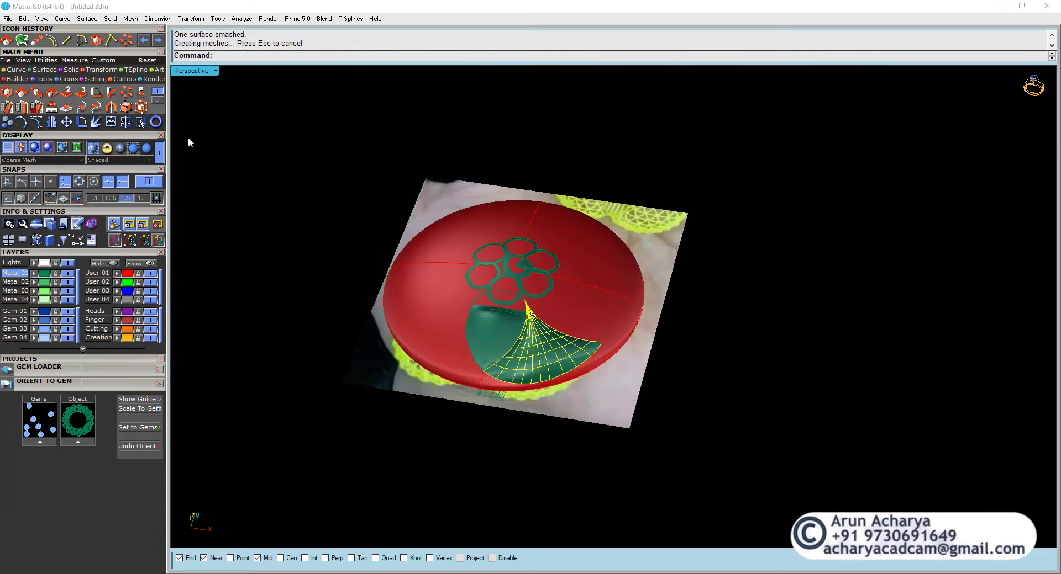
Move the flattened petal surface horizontally by 25 in the top view, clear of the reference photo.
{"action": "left_click", "coordinate": [160, 152]}
{"action": "right_click_drag", "start_coordinate": [420, 270], "coordinate": [458, 227]}
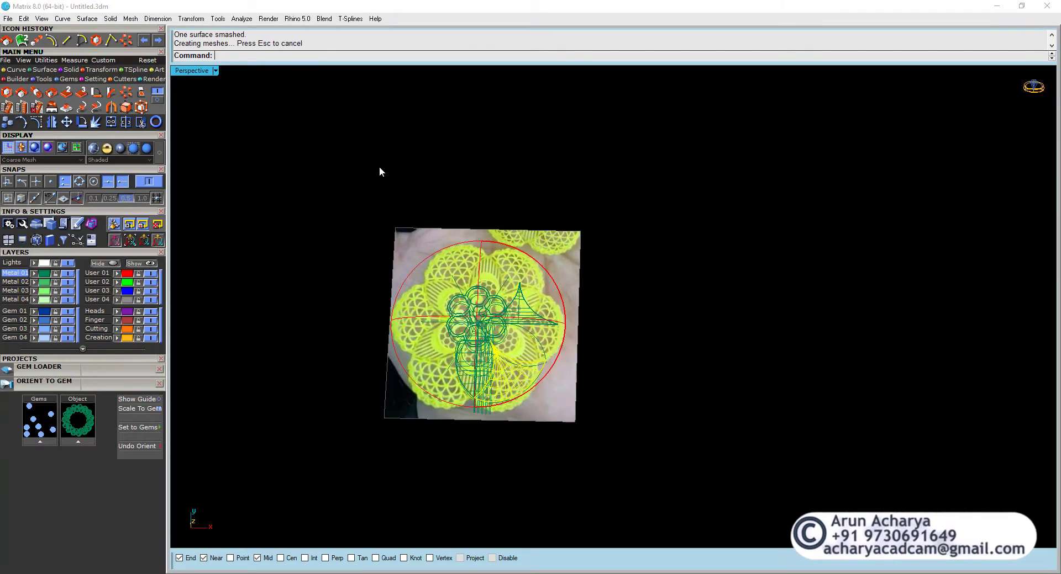
{"action": "scroll", "coordinate": [490, 319], "scroll_direction": "up", "scroll_amount": 5}
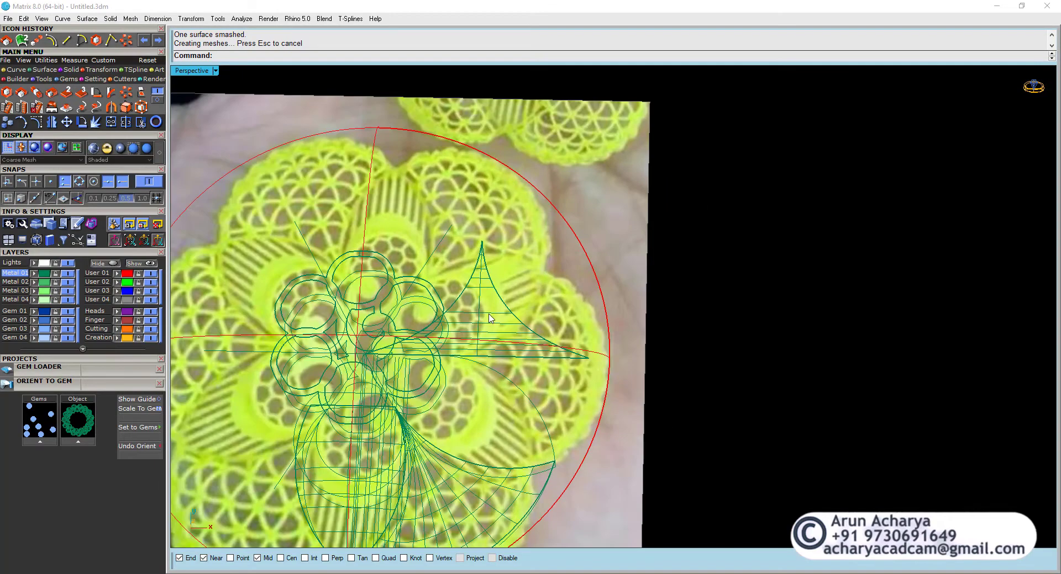
{"action": "left_click", "coordinate": [491, 319]}
{"action": "scroll", "coordinate": [500, 318], "scroll_direction": "down", "scroll_amount": 4}
{"action": "scroll", "coordinate": [499, 319], "scroll_direction": "up", "scroll_amount": 5}
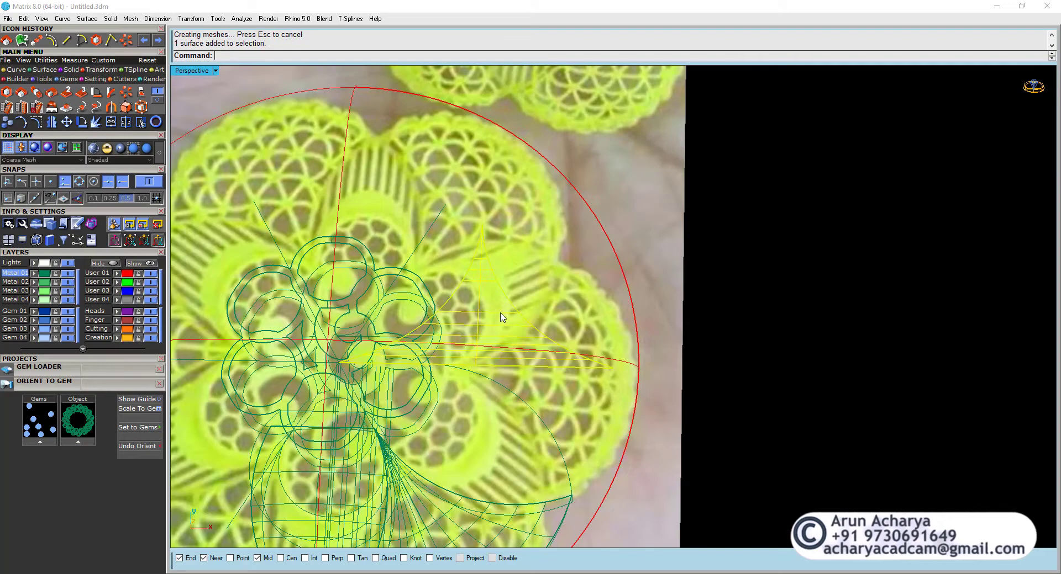
{"action": "double_click", "coordinate": [192, 71]}
{"action": "double_click", "coordinate": [194, 71]}
{"action": "left_click", "coordinate": [66, 122]}
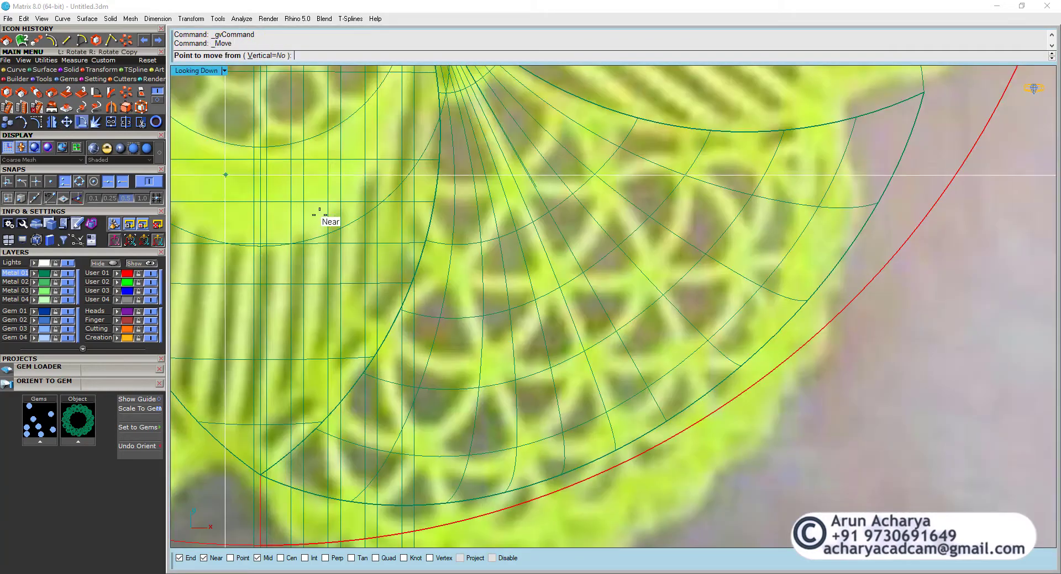
{"action": "scroll", "coordinate": [319, 212], "scroll_direction": "down", "scroll_amount": 6}
{"action": "left_click", "coordinate": [565, 325]}
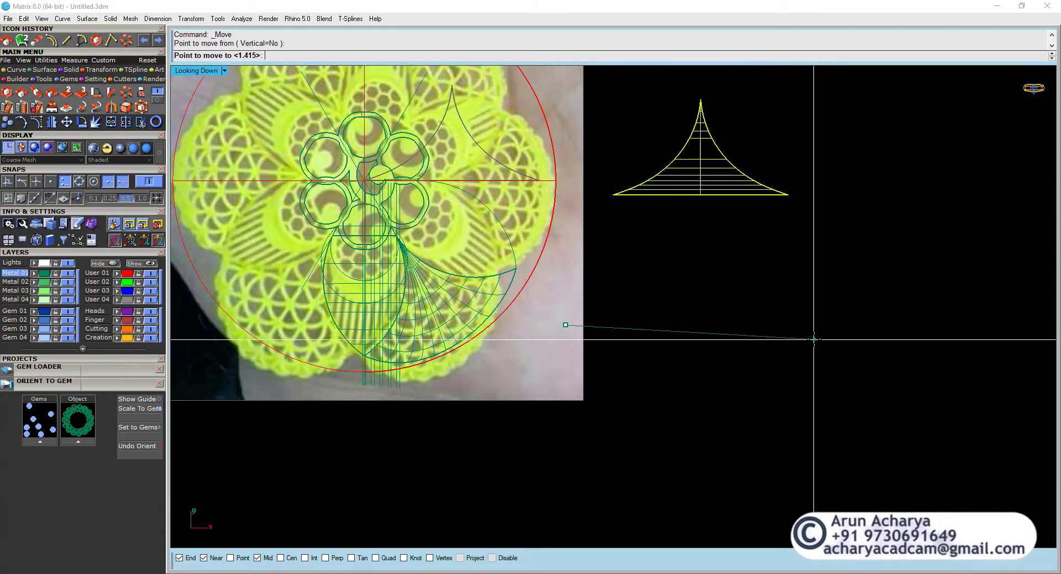
{"action": "type", "text": "20"}
{"action": "key", "text": "Return"}
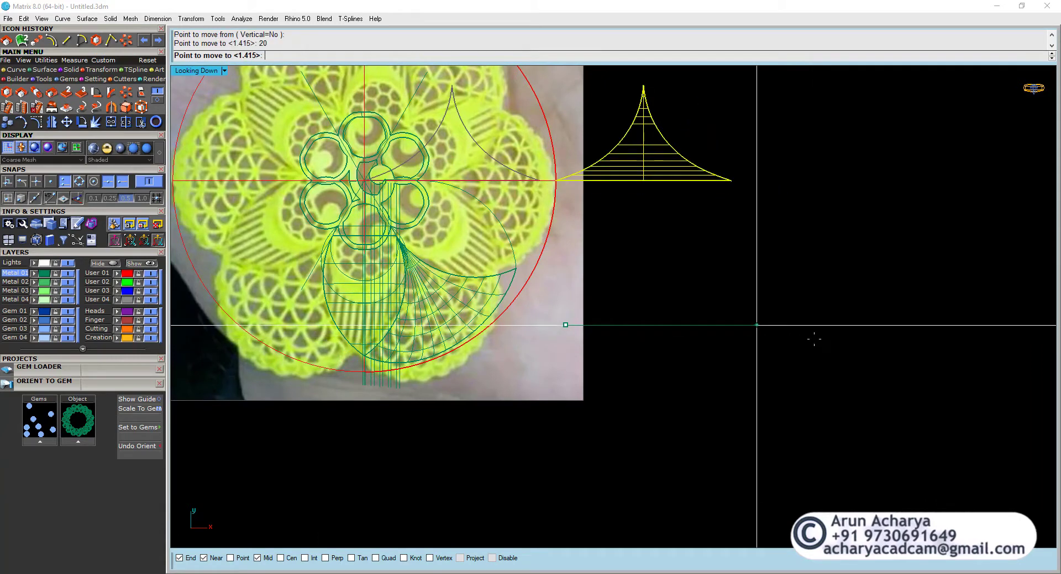
{"action": "type", "text": "25"}
{"action": "key", "text": "Return"}
{"action": "key", "text": "BackSpace"}
{"action": "key", "text": "BackSpace"}
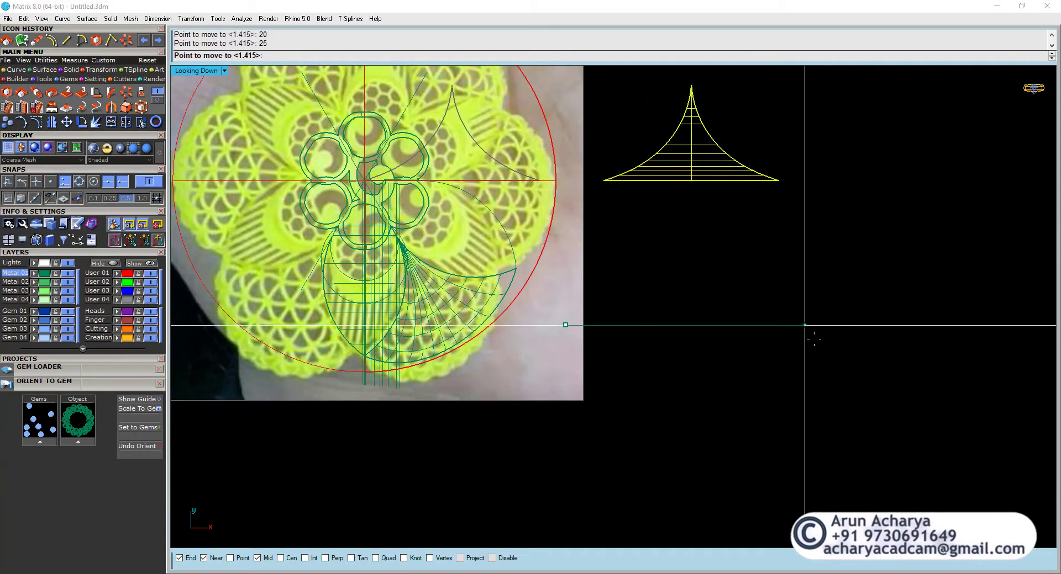
{"action": "left_click", "coordinate": [813, 340]}
Unlock the reference photo plane and hide it.
{"action": "key", "text": "ctrl+shift+l"}
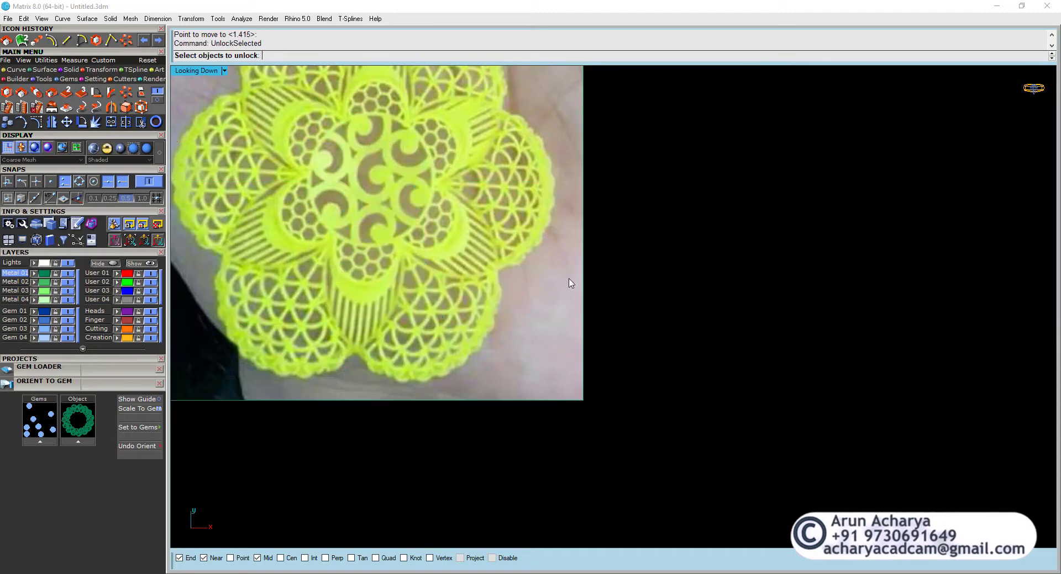
{"action": "left_click", "coordinate": [569, 279]}
{"action": "key", "text": "ctrl+h"}
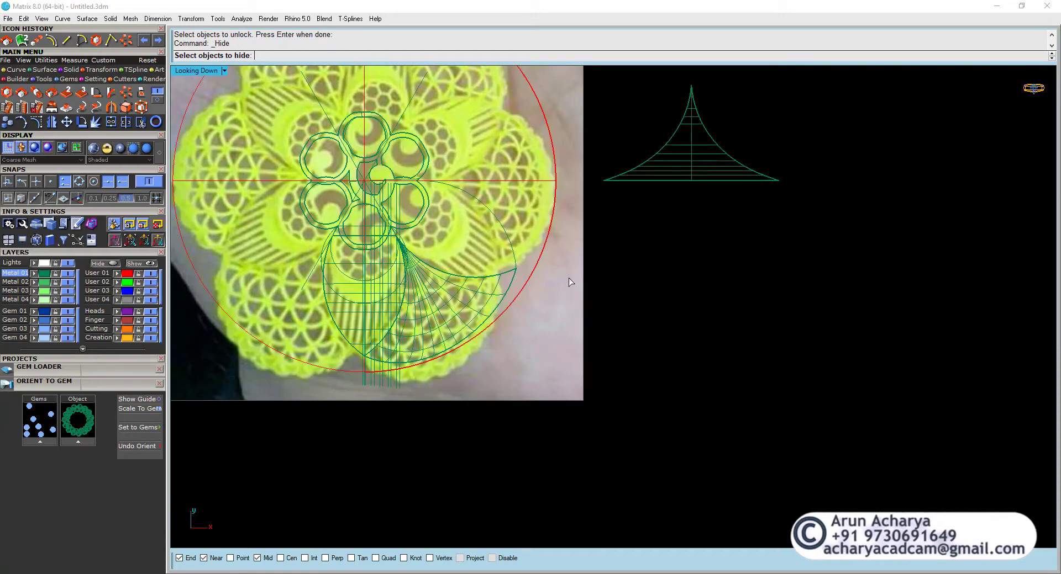
{"action": "key", "text": "Return"}
{"action": "key", "text": "ctrl+shift+l"}
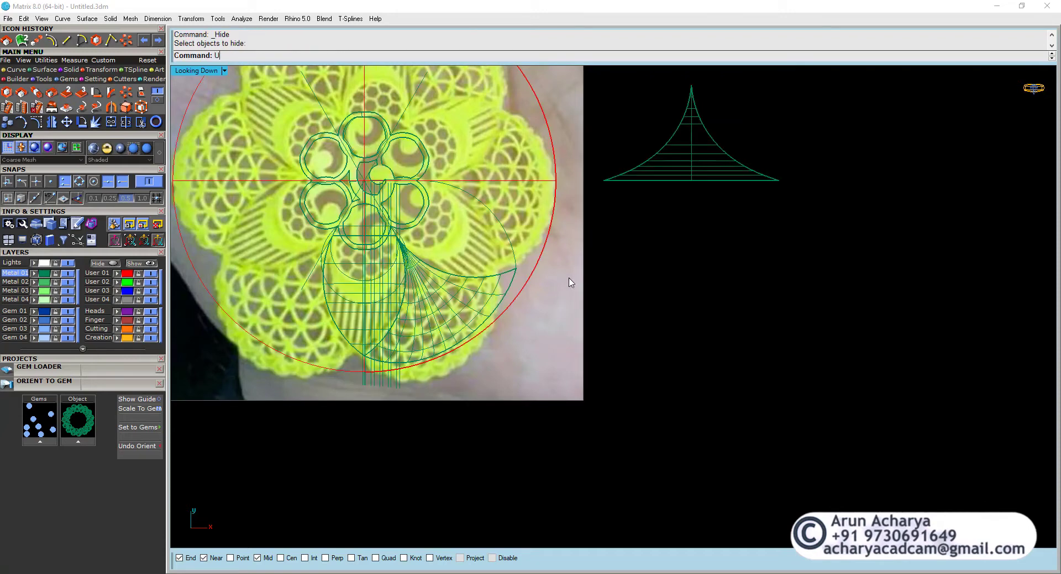
{"action": "left_click", "coordinate": [569, 278]}
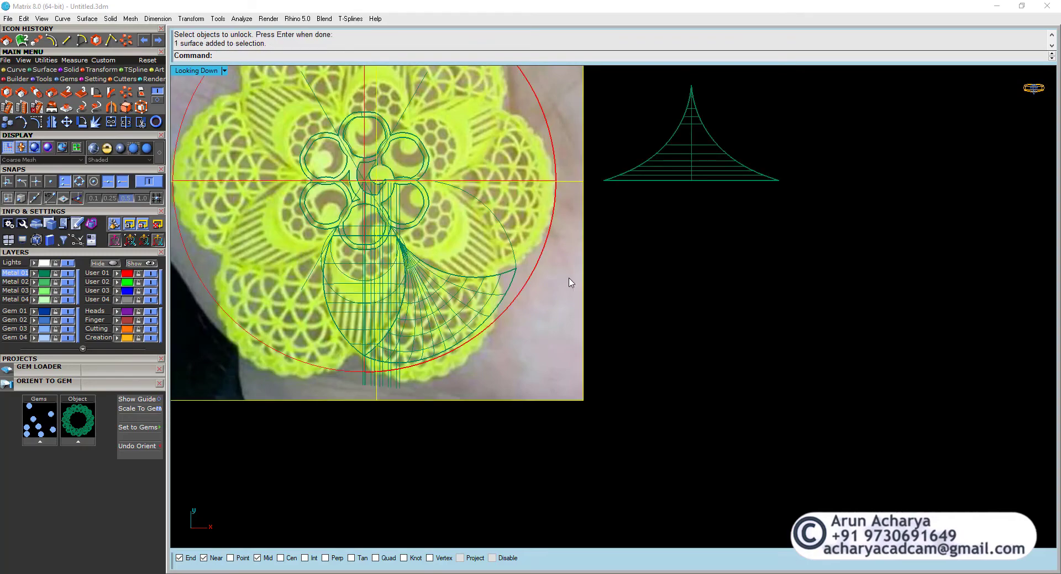
{"action": "key", "text": "Return"}
{"action": "key", "text": "ctrl+h"}
Hide the red dome in a shaded perspective view and select the leaf surface.
{"action": "double_click", "coordinate": [209, 71]}
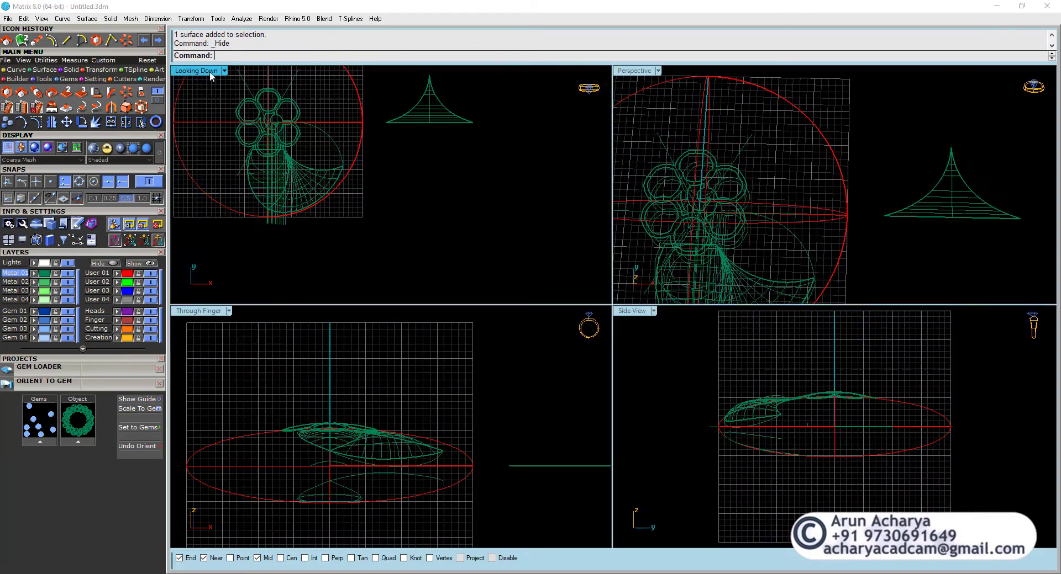
{"action": "double_click", "coordinate": [627, 72]}
{"action": "right_click_drag", "start_coordinate": [632, 131], "coordinate": [442, 166]}
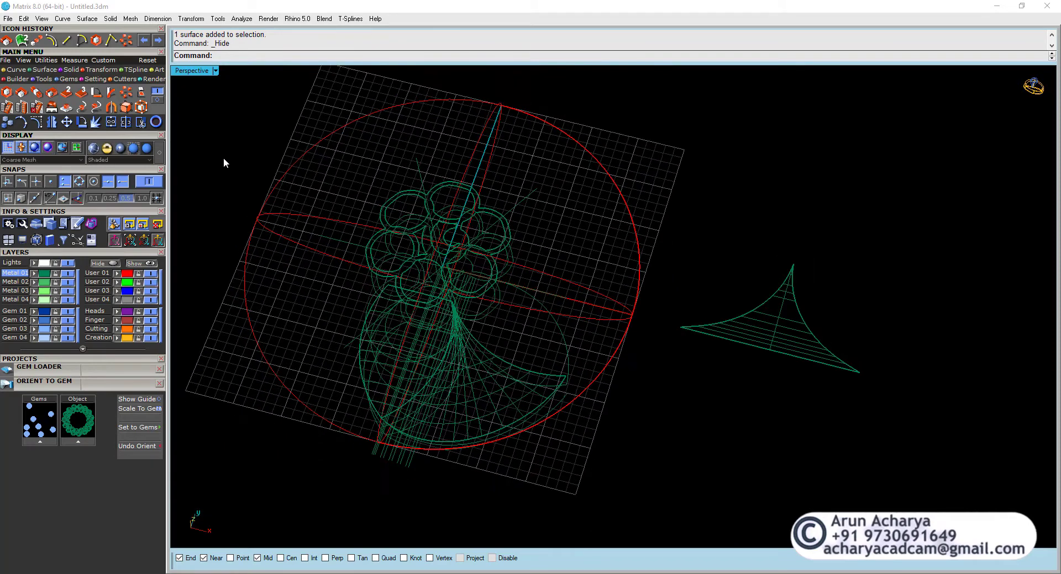
{"action": "left_click", "coordinate": [93, 148]}
{"action": "right_click_drag", "start_coordinate": [393, 244], "coordinate": [508, 329]}
{"action": "left_click", "coordinate": [509, 330]}
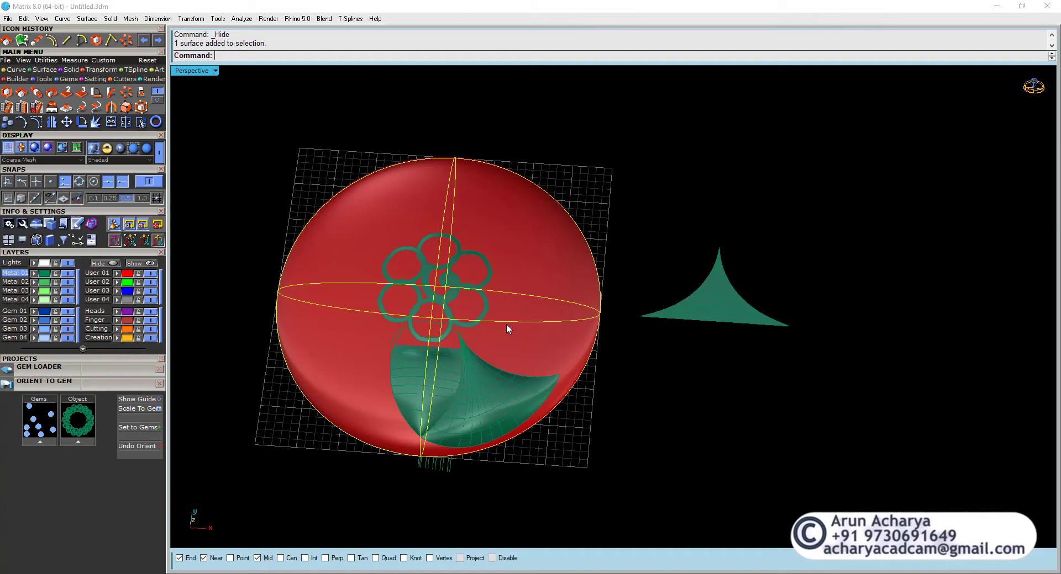
{"action": "key", "text": "Return"}
{"action": "right_click_drag", "start_coordinate": [504, 331], "coordinate": [400, 349]}
{"action": "left_click", "coordinate": [400, 350]}
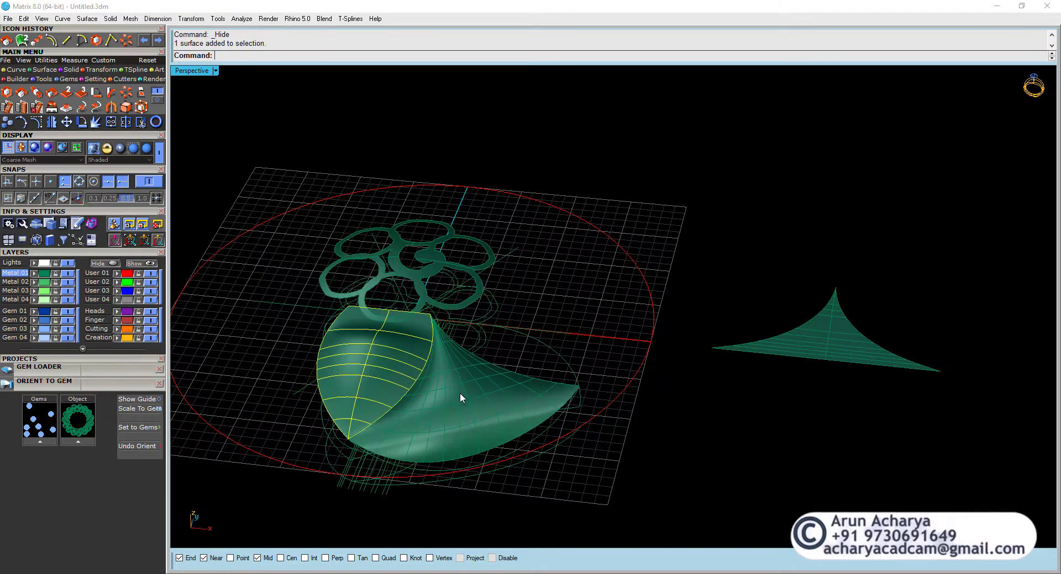
Delete three leftover construction curves around the petal surfaces in the perspective view.
{"action": "right_click_drag", "start_coordinate": [460, 393], "coordinate": [548, 392]}
{"action": "left_click", "coordinate": [488, 404]}
{"action": "key", "text": "Delete"}
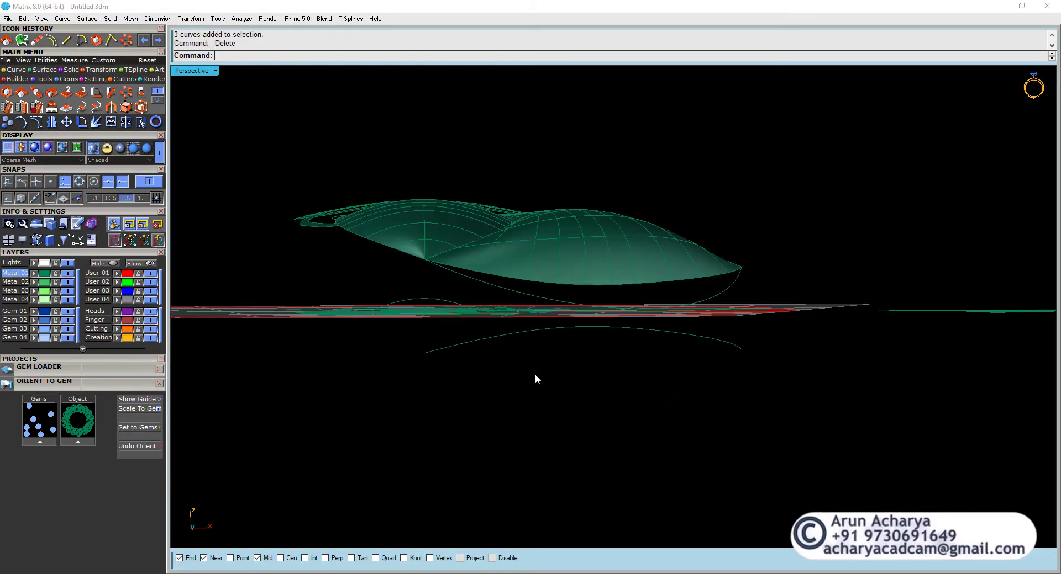
Examine the curved petal surface and its flattened copy from several angles in the perspective view.
{"action": "right_click_drag", "start_coordinate": [472, 337], "coordinate": [509, 339]}
{"action": "scroll", "coordinate": [517, 348], "scroll_direction": "down", "scroll_amount": 3}
{"action": "scroll", "coordinate": [523, 359], "scroll_direction": "up", "scroll_amount": 5}
{"action": "left_click", "coordinate": [492, 382]}
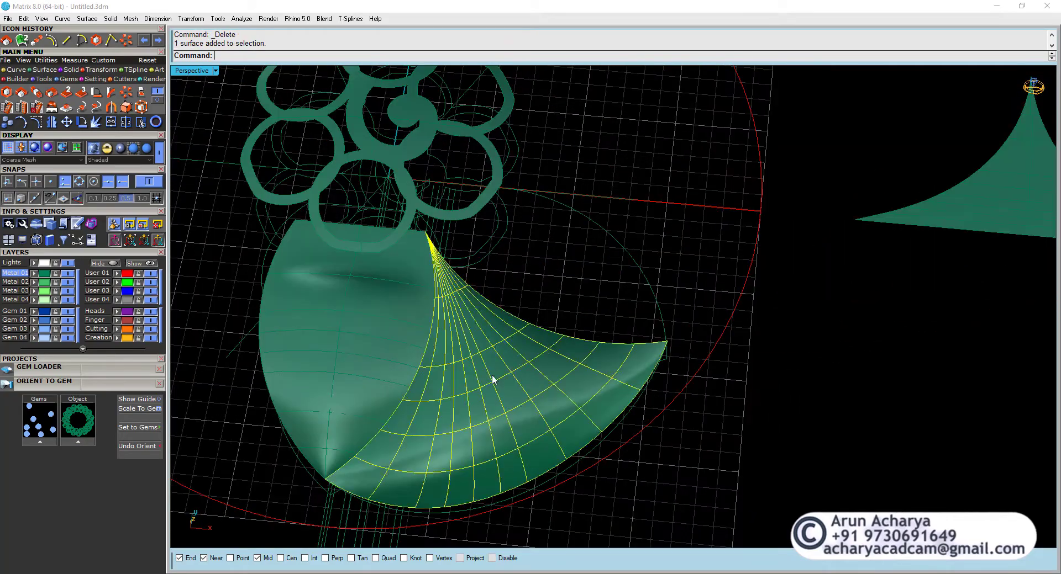
{"action": "scroll", "coordinate": [475, 403], "scroll_direction": "down", "scroll_amount": 5}
{"action": "scroll", "coordinate": [774, 298], "scroll_direction": "up", "scroll_amount": 8}
{"action": "left_click", "coordinate": [773, 296]}
{"action": "scroll", "coordinate": [671, 329], "scroll_direction": "down", "scroll_amount": 3}
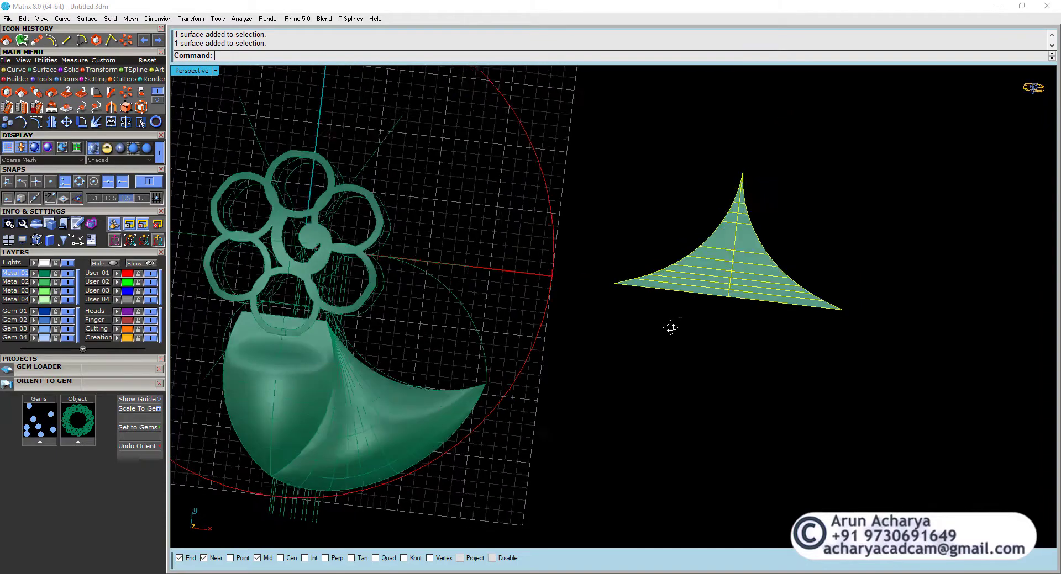
{"action": "left_click", "coordinate": [652, 209]}
{"action": "left_click", "coordinate": [430, 409]}
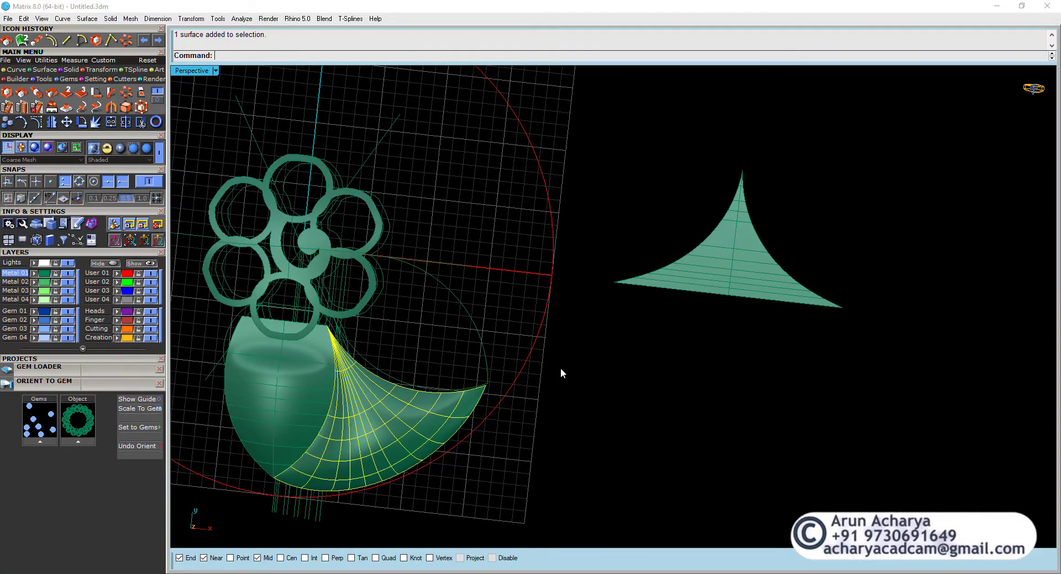
{"action": "right_click_drag", "start_coordinate": [359, 467], "coordinate": [373, 439]}
{"action": "left_click", "coordinate": [743, 279]}
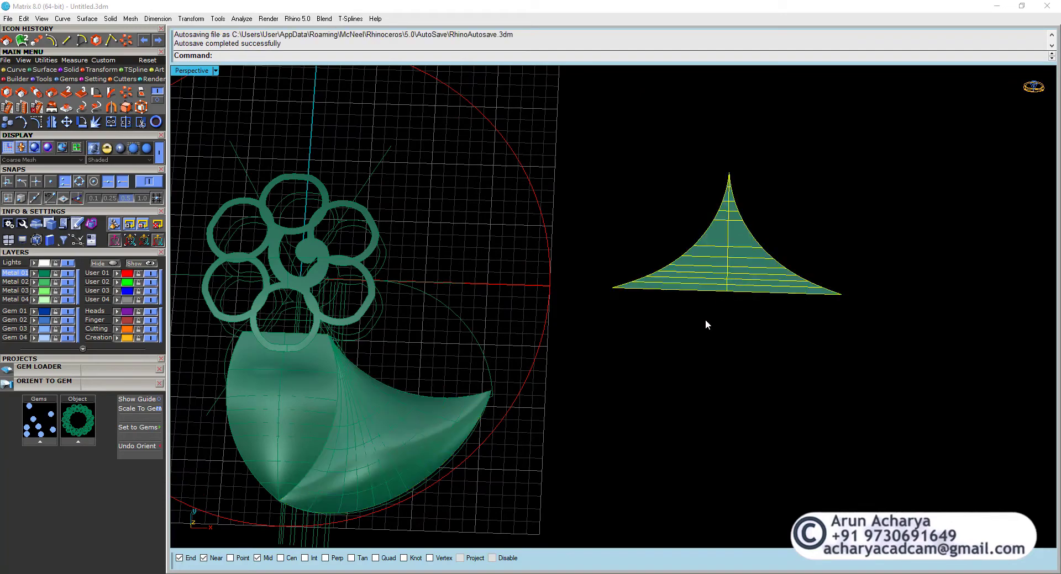
{"action": "left_click", "coordinate": [657, 212]}
{"action": "left_click", "coordinate": [714, 238]}
{"action": "right_click_drag", "start_coordinate": [714, 238], "coordinate": [645, 333]}
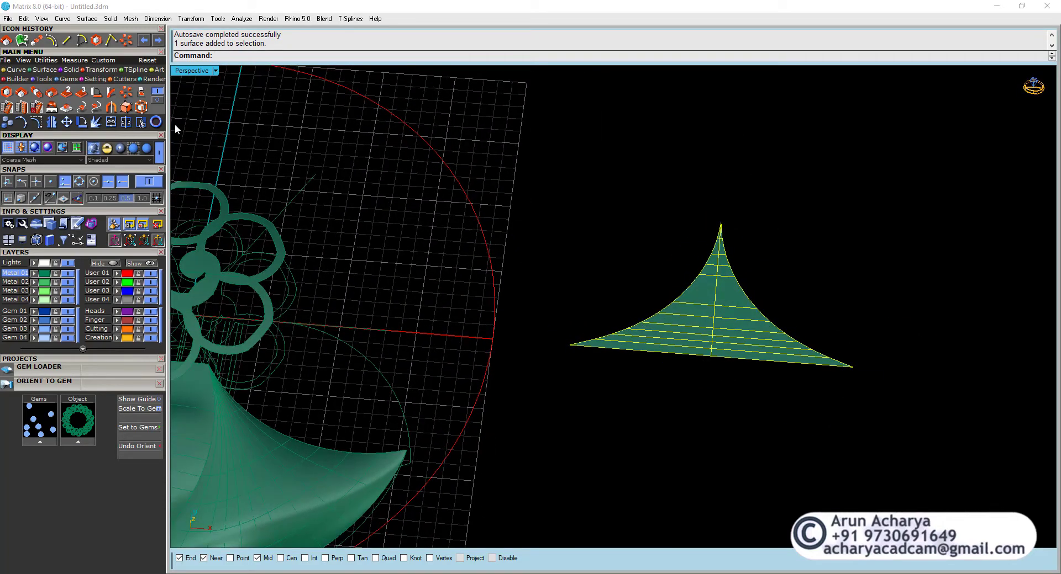
Compare the curved petal's outline with its flattened copy in the top view.
{"action": "left_click", "coordinate": [184, 71]}
{"action": "scroll", "coordinate": [611, 279], "scroll_direction": "up", "scroll_amount": 5}
{"action": "left_click", "coordinate": [538, 232]}
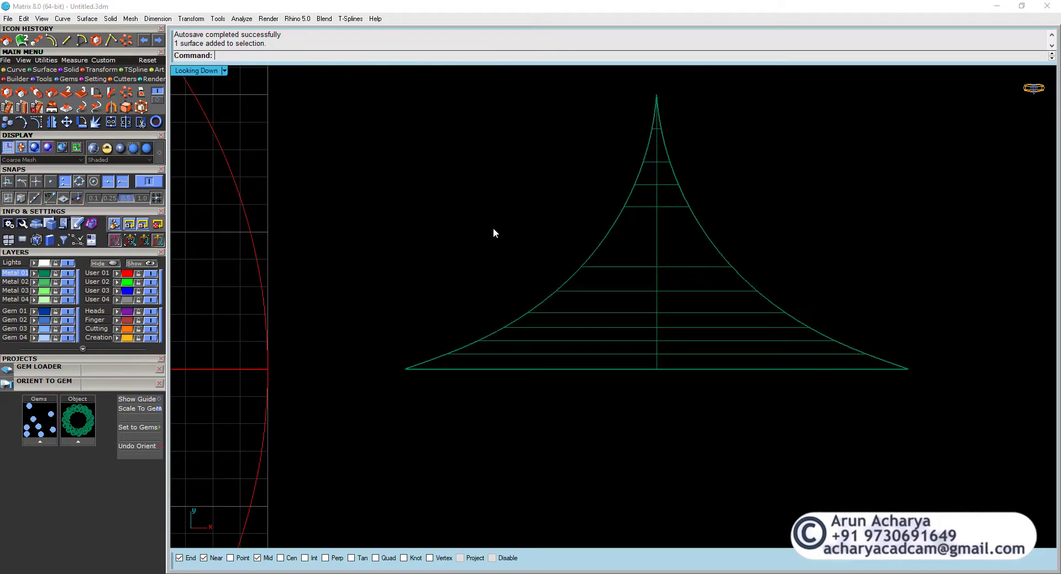
{"action": "left_click", "coordinate": [16, 69]}
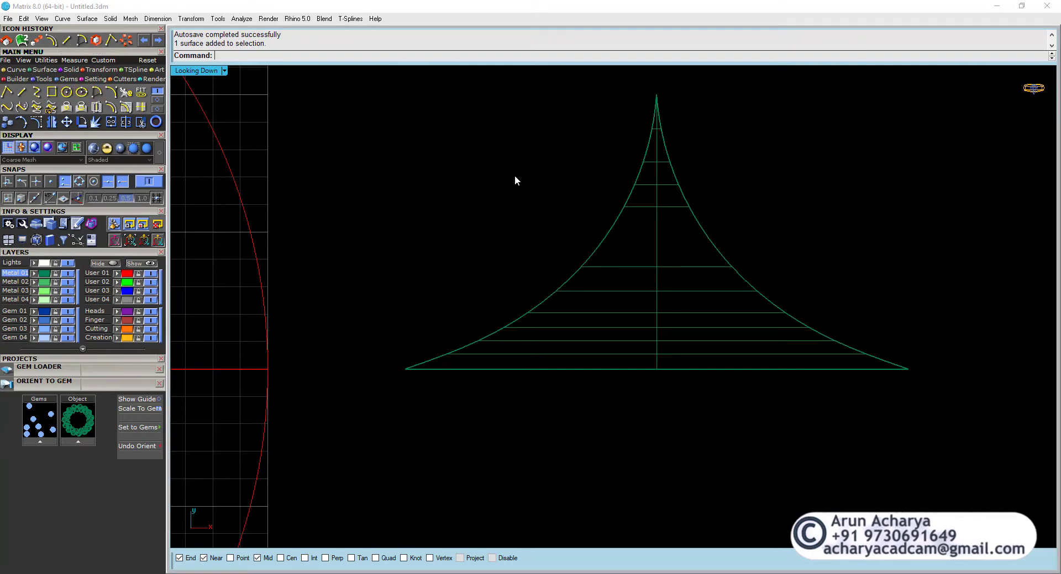
{"action": "left_click", "coordinate": [664, 269]}
{"action": "left_click", "coordinate": [396, 195]}
{"action": "scroll", "coordinate": [611, 251], "scroll_direction": "down", "scroll_amount": 4}
{"action": "scroll", "coordinate": [393, 421], "scroll_direction": "up", "scroll_amount": 3}
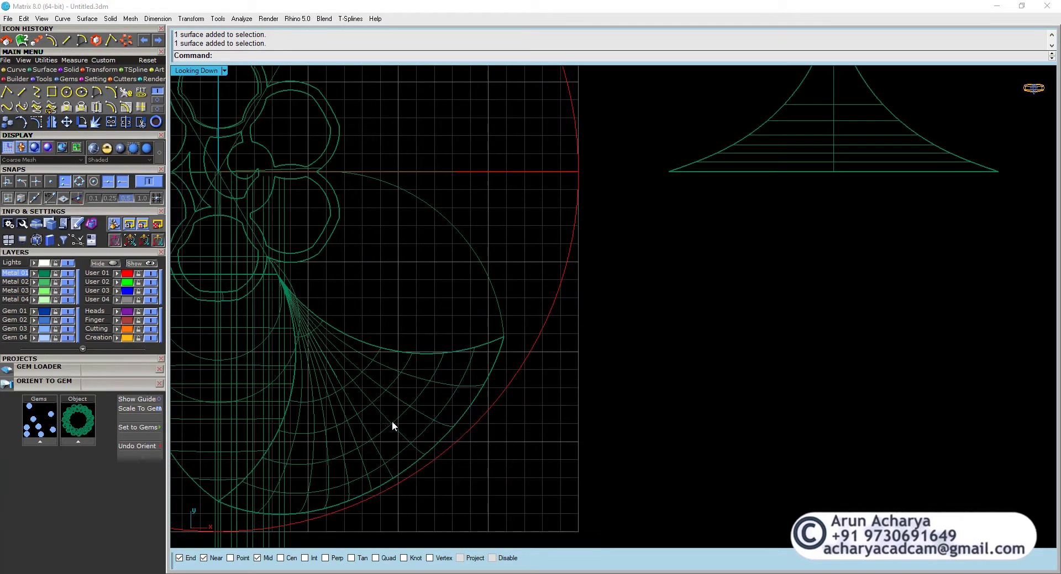
{"action": "right_click_drag", "start_coordinate": [426, 184], "coordinate": [436, 264]}
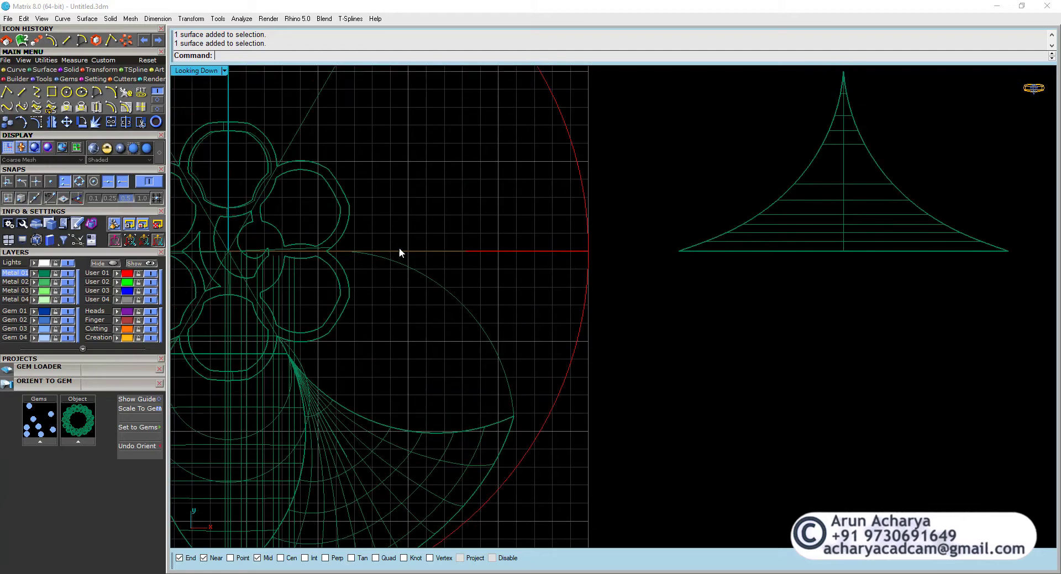
Duplicate the border of the flattened petal surface as a curve in the top view.
{"action": "double_click", "coordinate": [204, 70]}
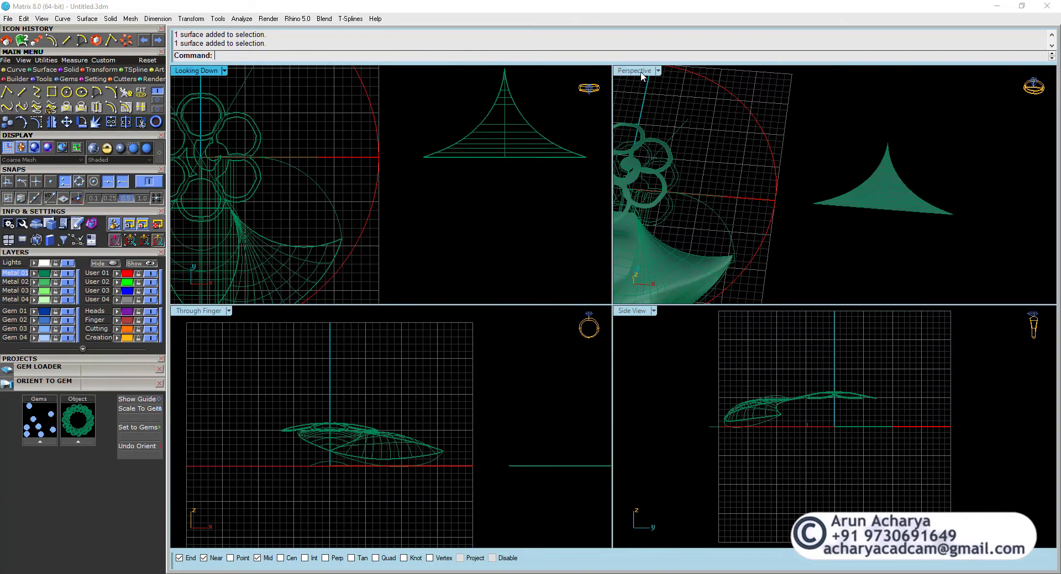
{"action": "double_click", "coordinate": [205, 70]}
{"action": "scroll", "coordinate": [655, 177], "scroll_direction": "up", "scroll_amount": 2}
{"action": "left_click", "coordinate": [747, 245]}
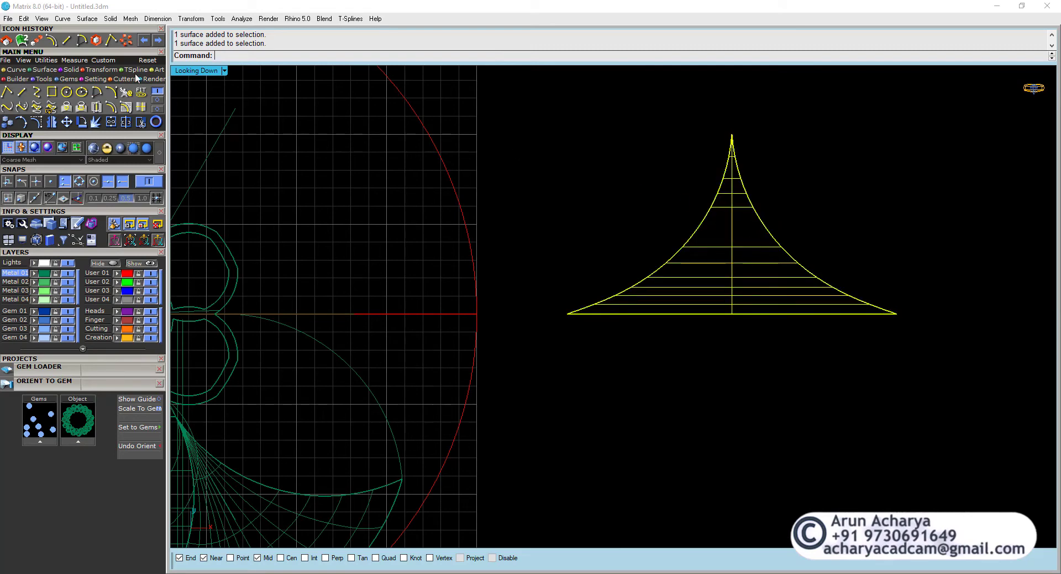
{"action": "left_click", "coordinate": [28, 71]}
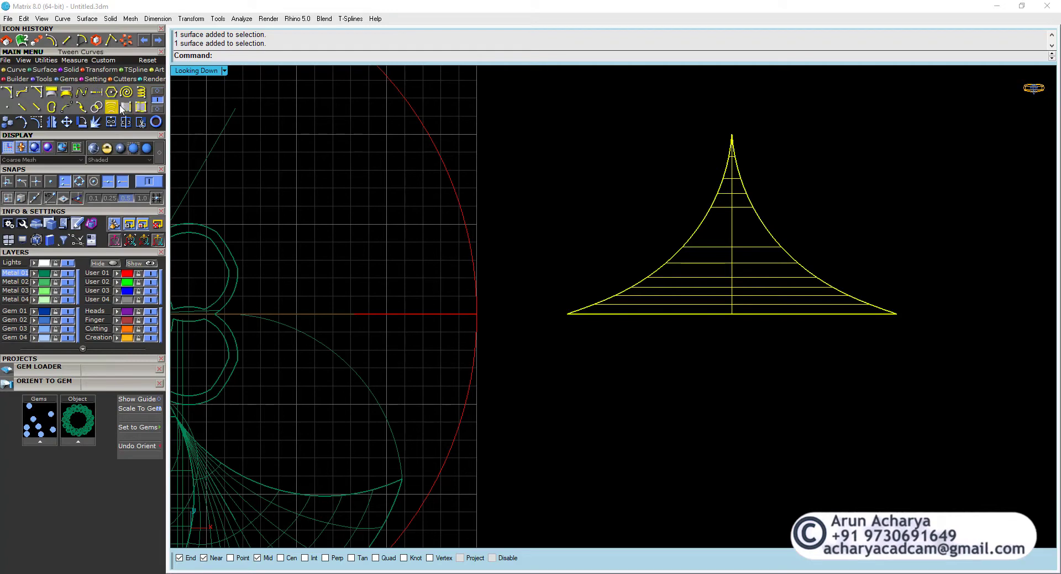
{"action": "left_click", "coordinate": [129, 108]}
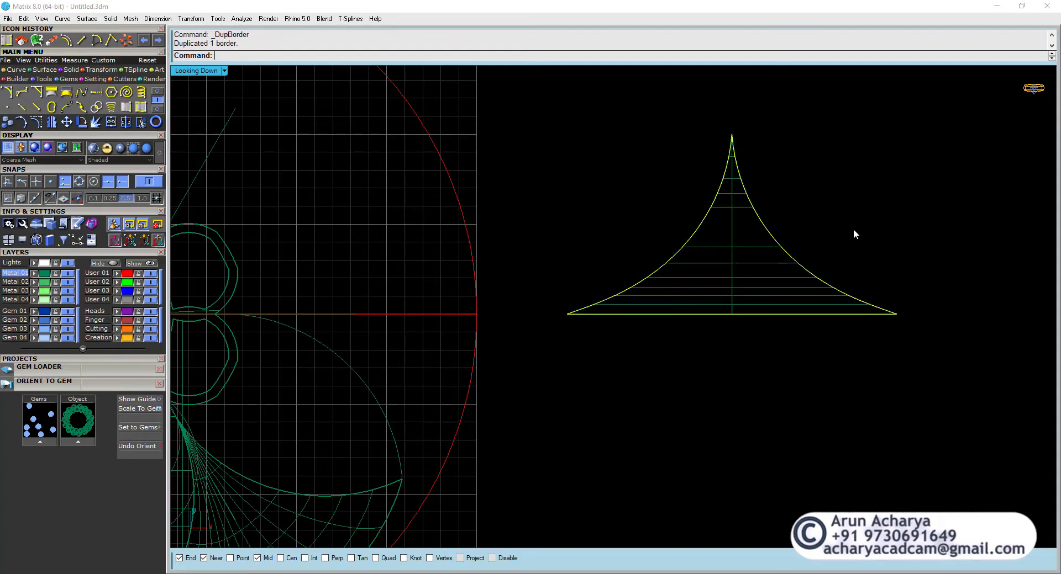
Start the Hatch command on the duplicated petal border and choose the Grid60 pattern.
{"action": "left_click", "coordinate": [771, 236]}
{"action": "left_click", "coordinate": [818, 263]}
{"action": "type", "text": "At"}
{"action": "key", "text": "BackSpace"}
{"action": "key", "text": "BackSpace"}
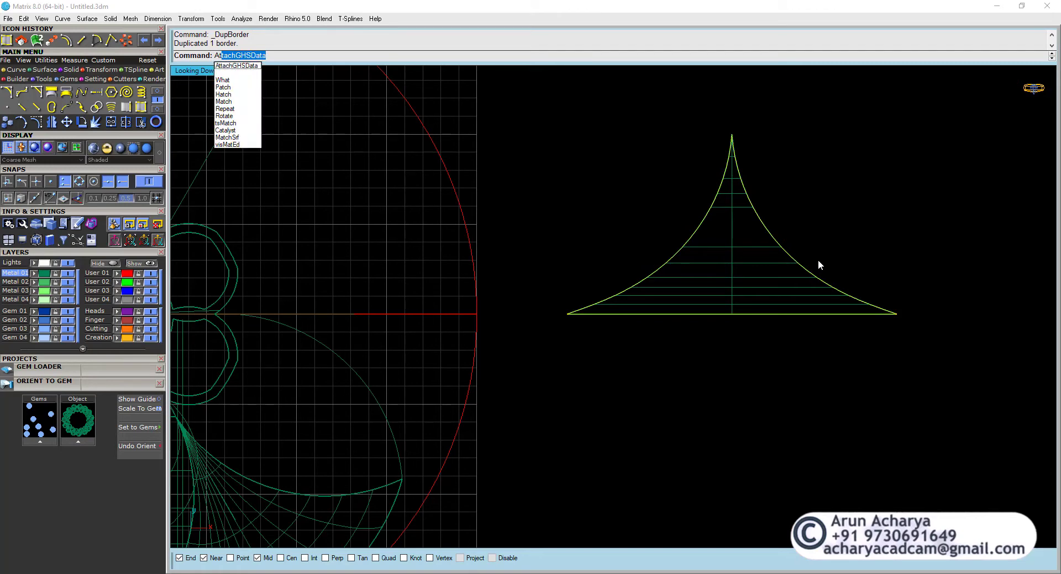
{"action": "type", "text": "Hatch"}
{"action": "key", "text": "Return"}
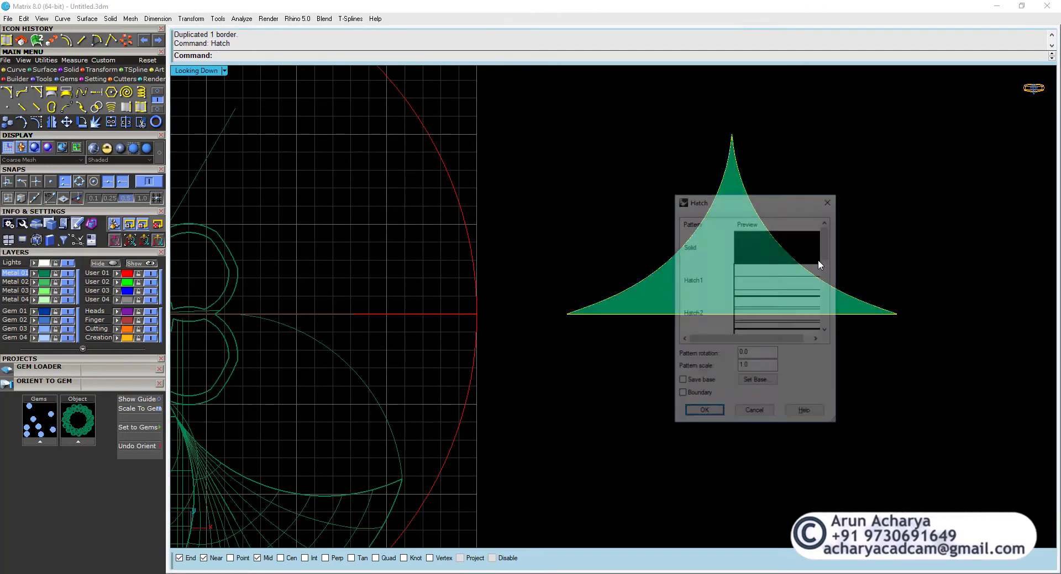
{"action": "left_click", "coordinate": [788, 310]}
{"action": "scroll", "coordinate": [788, 310], "scroll_direction": "down", "scroll_amount": 2}
{"action": "scroll", "coordinate": [788, 310], "scroll_direction": "up", "scroll_amount": 1}
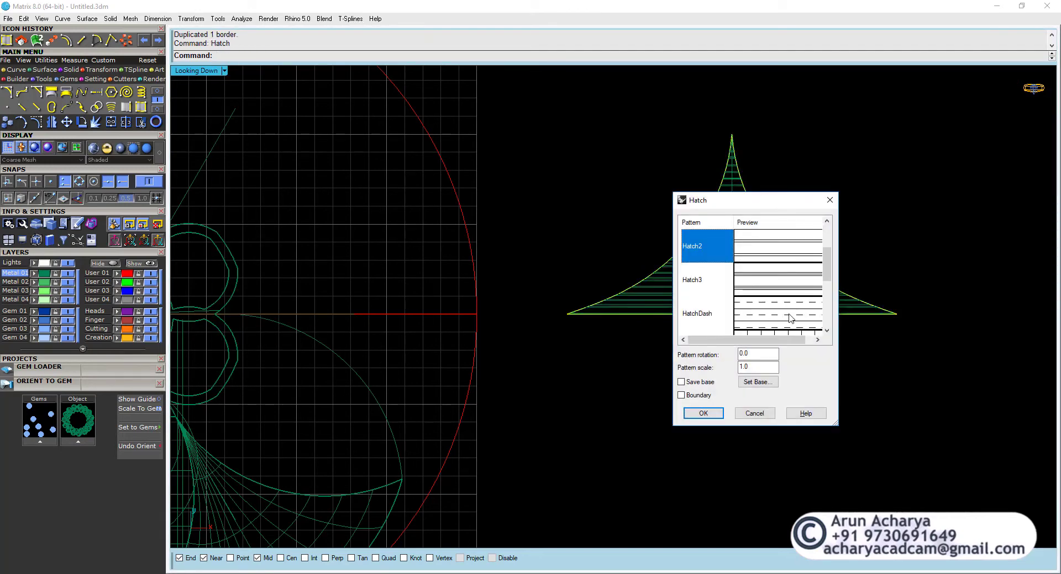
{"action": "scroll", "coordinate": [790, 316], "scroll_direction": "down", "scroll_amount": 1}
{"action": "left_click", "coordinate": [791, 320]}
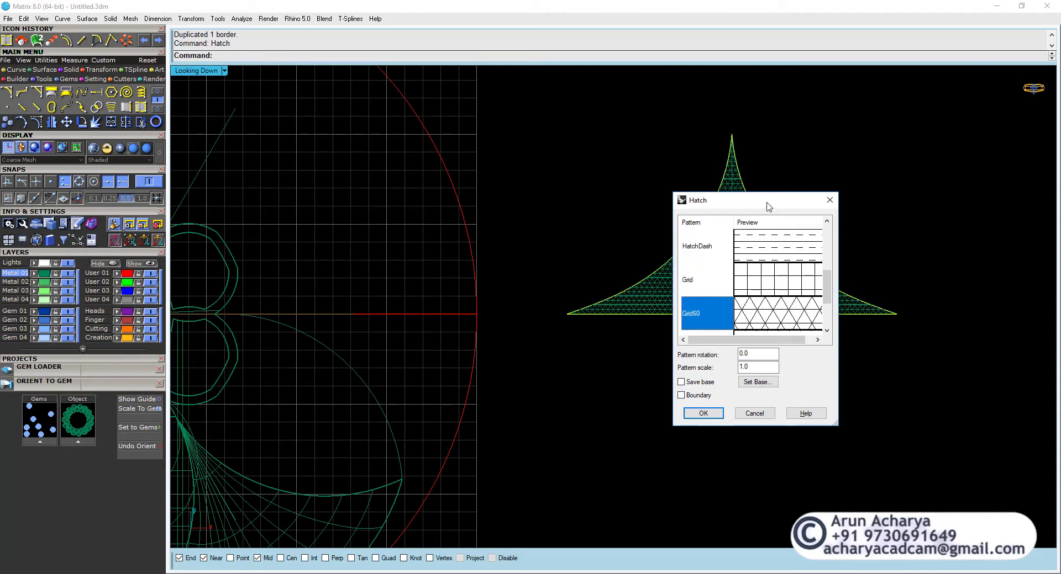
Set the hatch pattern scale to 5 after trying 10, and apply the hatch to the flattened petal.
{"action": "left_click_drag", "start_coordinate": [768, 201], "coordinate": [923, 196]}
{"action": "key", "text": "Tab"}
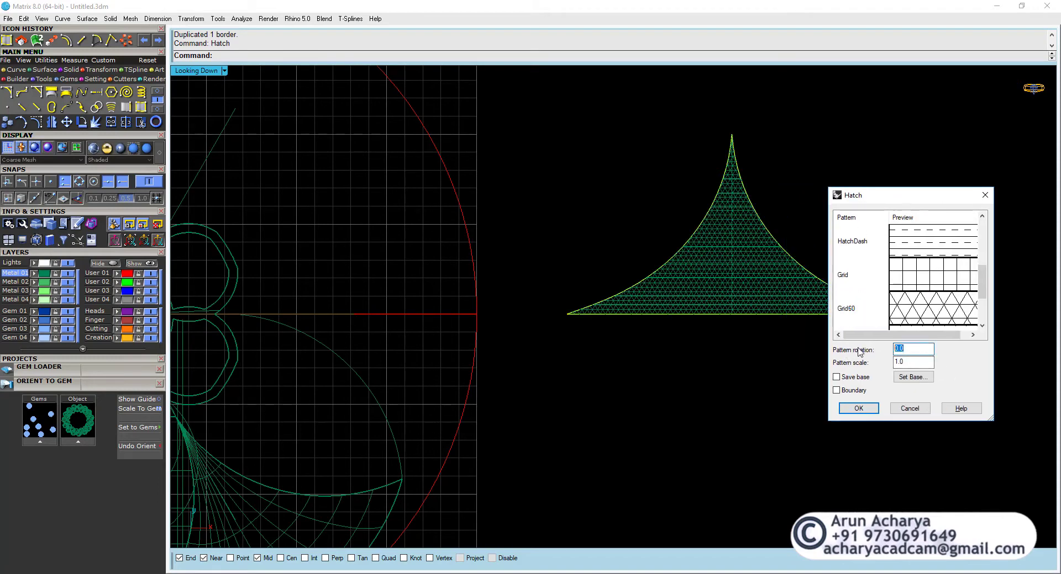
{"action": "key", "text": "Tab"}
{"action": "type", "text": "10"}
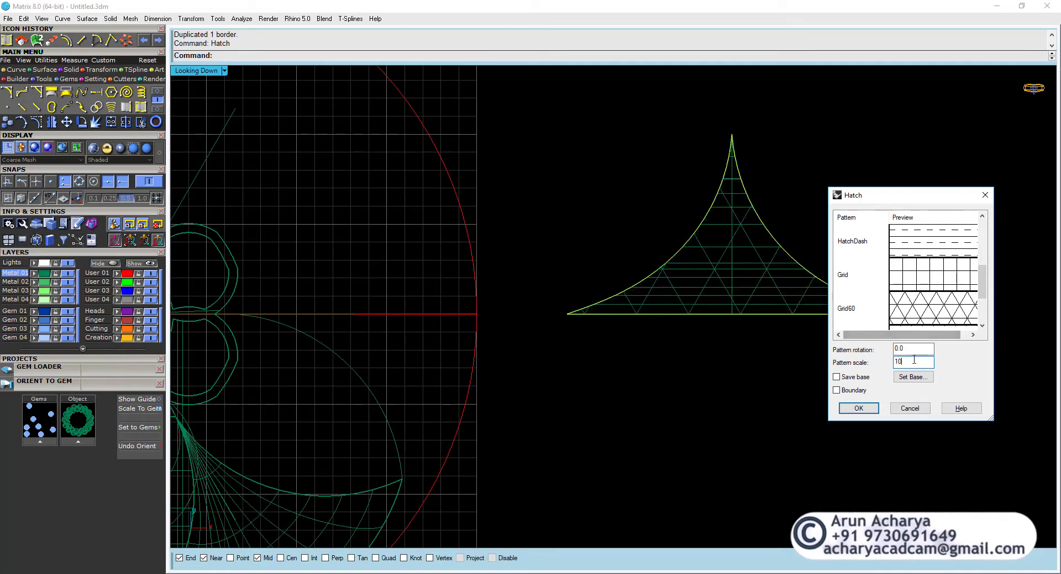
{"action": "key", "text": "BackSpace"}
{"action": "key", "text": "BackSpace"}
{"action": "type", "text": "5"}
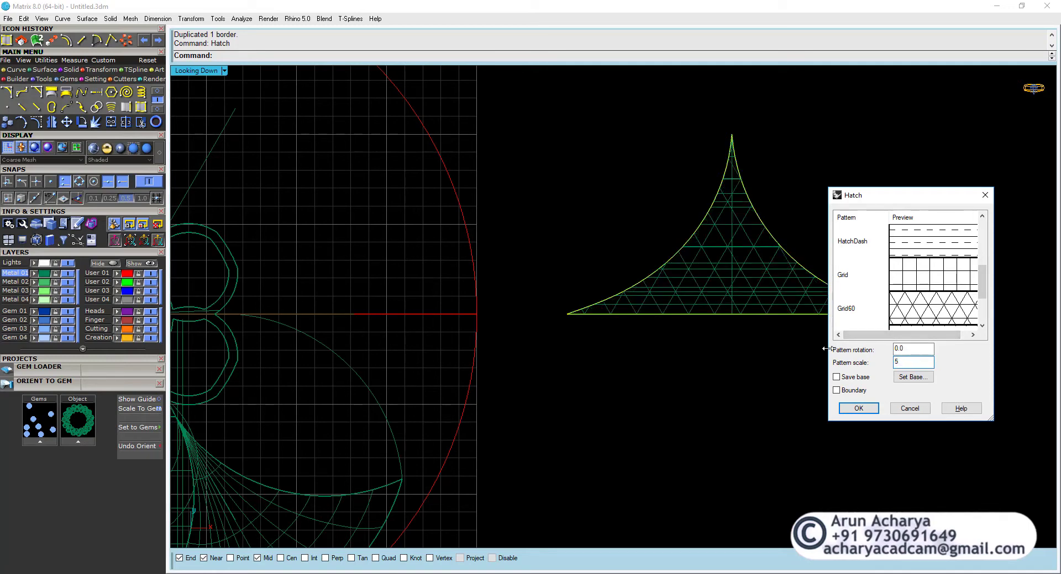
{"action": "left_click", "coordinate": [858, 409]}
Explode the Grid60 hatch into individual line curves.
{"action": "scroll", "coordinate": [704, 273], "scroll_direction": "up", "scroll_amount": 3}
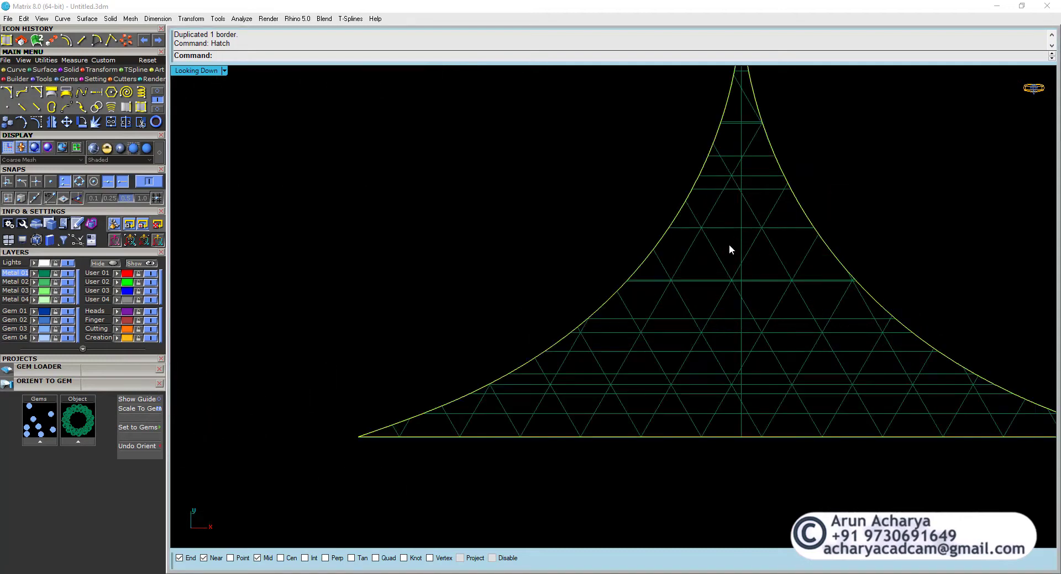
{"action": "left_click", "coordinate": [719, 259]}
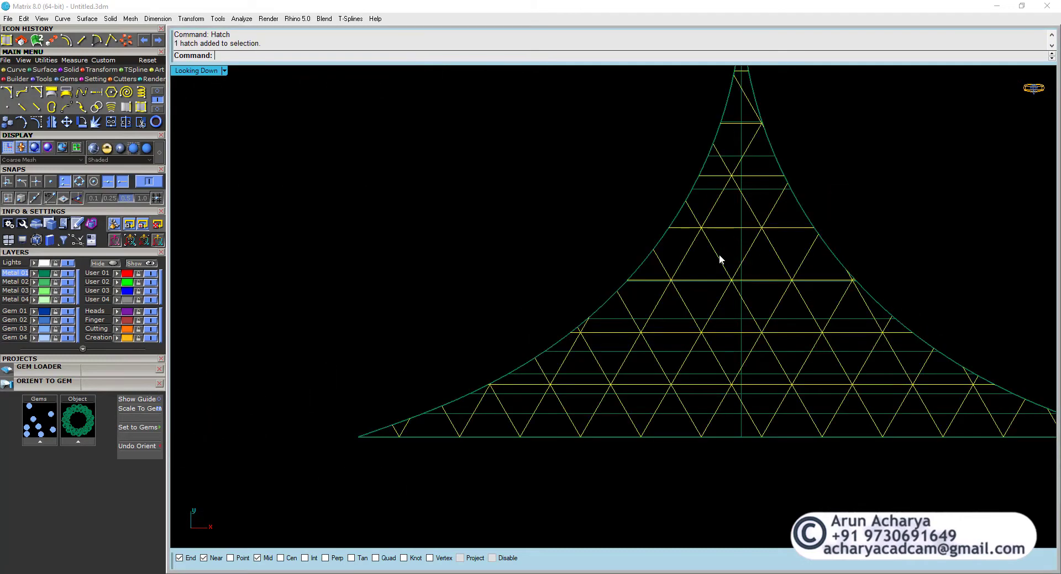
{"action": "left_click", "coordinate": [96, 122]}
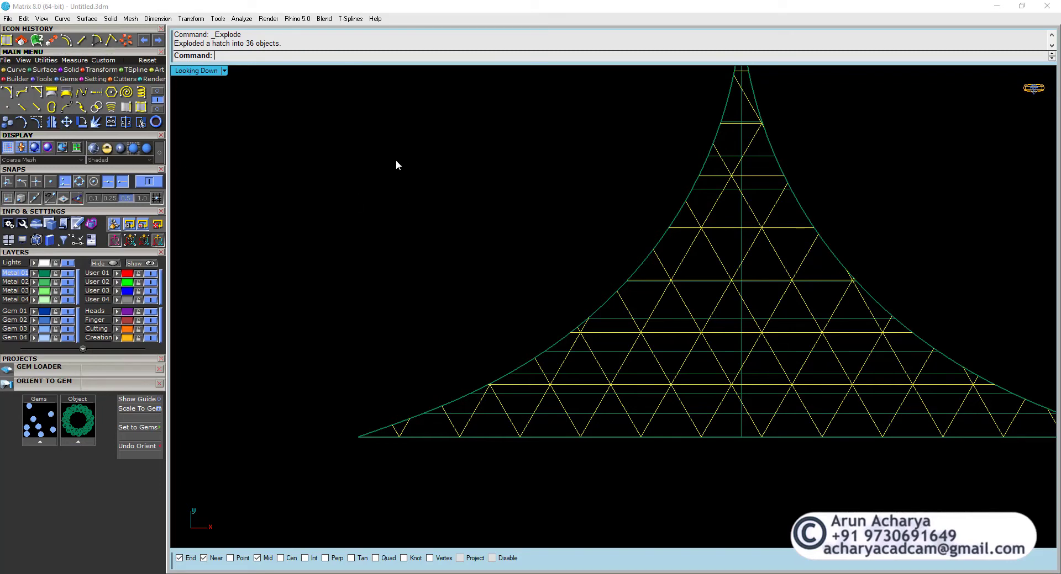
Hide the flattened petal surface in the perspective view, leaving its border and the hatch lines.
{"action": "right_click_drag", "start_coordinate": [487, 233], "coordinate": [455, 279]}
{"action": "double_click", "coordinate": [197, 71]}
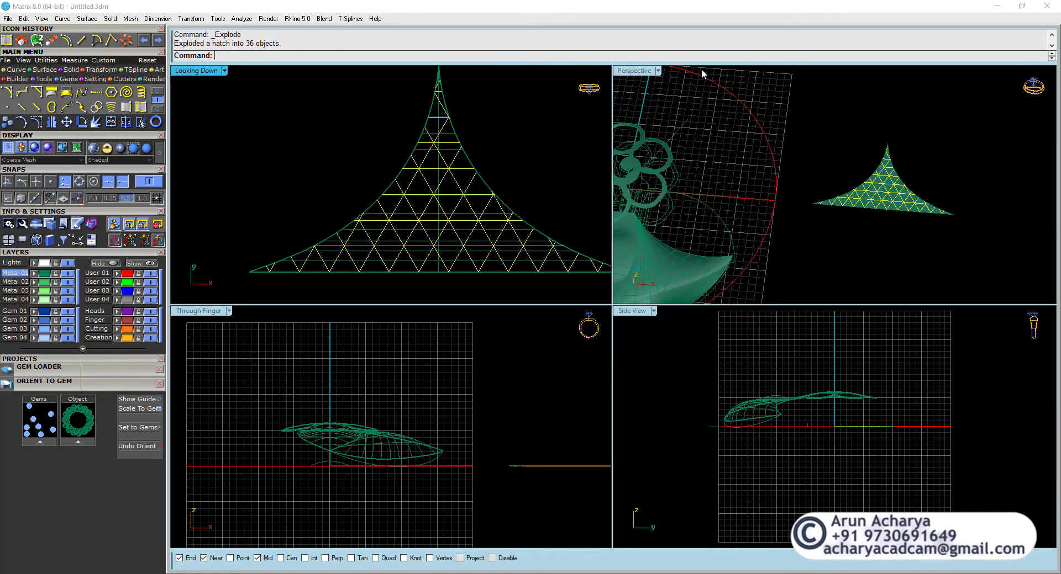
{"action": "double_click", "coordinate": [643, 72]}
{"action": "right_click_drag", "start_coordinate": [714, 302], "coordinate": [526, 356]}
{"action": "scroll", "coordinate": [496, 393], "scroll_direction": "up", "scroll_amount": 5}
{"action": "scroll", "coordinate": [496, 393], "scroll_direction": "down", "scroll_amount": 5}
{"action": "scroll", "coordinate": [525, 360], "scroll_direction": "up", "scroll_amount": 5}
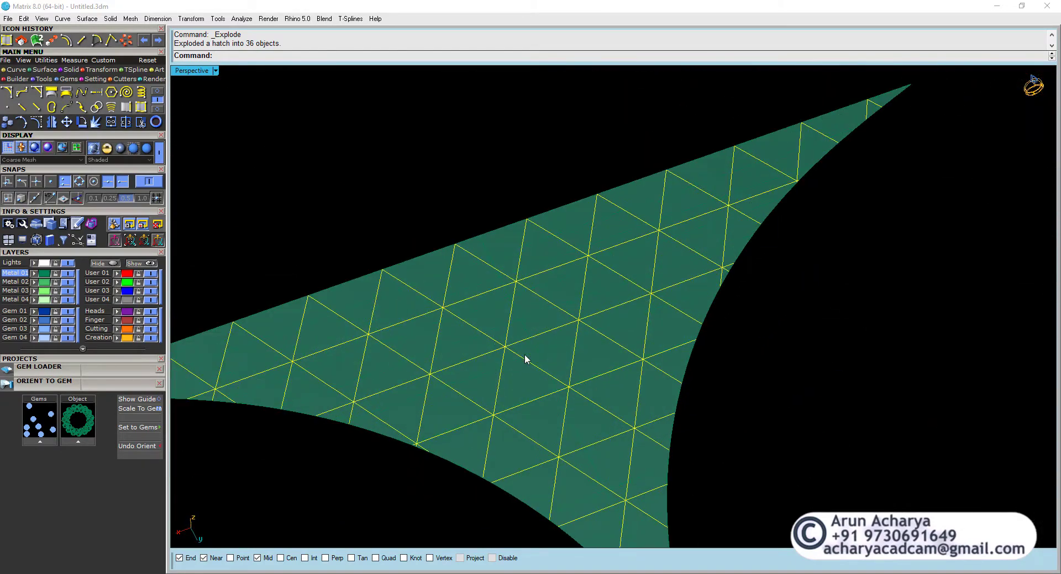
{"action": "left_click", "coordinate": [547, 332]}
{"action": "right_click_drag", "start_coordinate": [558, 339], "coordinate": [496, 263]}
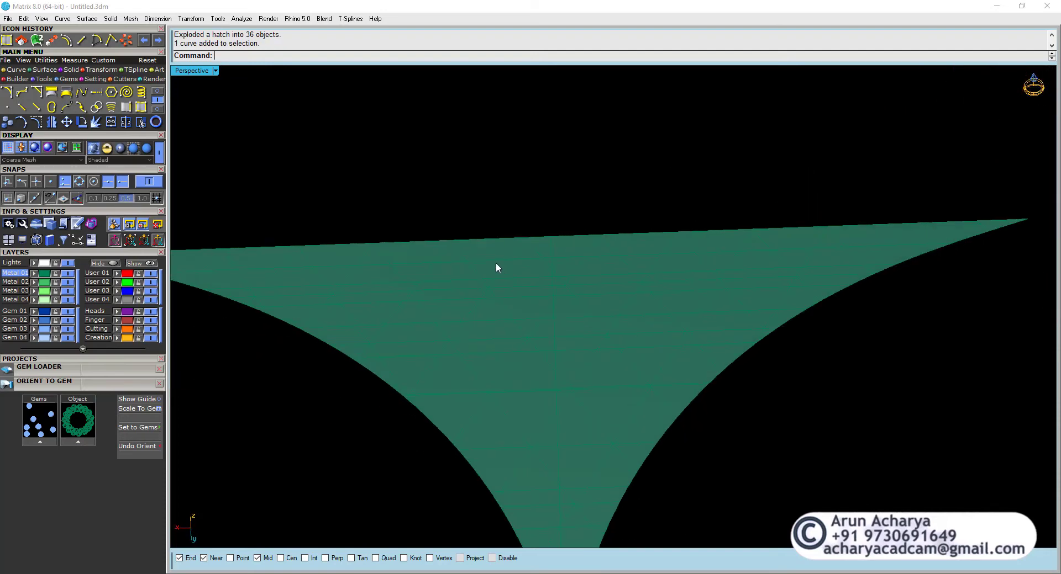
{"action": "left_click", "coordinate": [497, 271]}
{"action": "left_click", "coordinate": [508, 271]}
{"action": "left_click", "coordinate": [513, 272]}
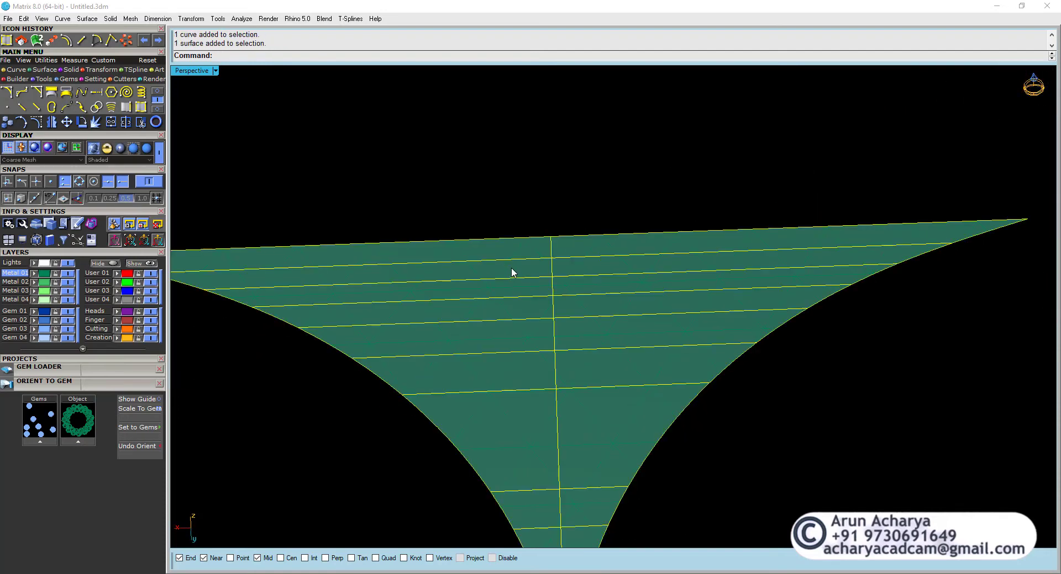
{"action": "key", "text": "ctrl+h"}
{"action": "right_click_drag", "start_coordinate": [523, 284], "coordinate": [528, 323]}
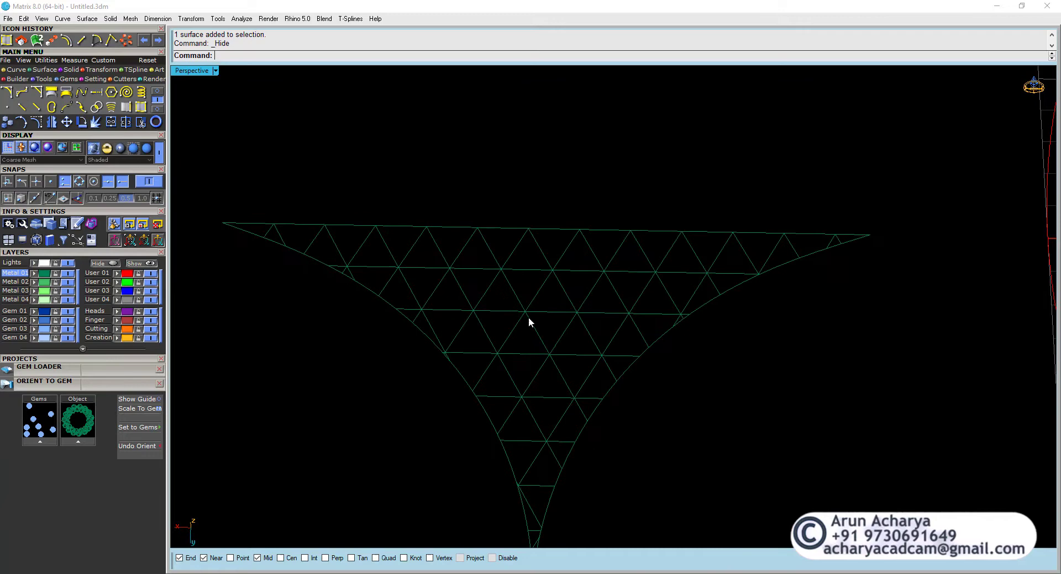
Group all diagonal hatch lines inside the petal border, leaving out the horizontal lines and the border curve.
{"action": "left_click", "coordinate": [538, 253]}
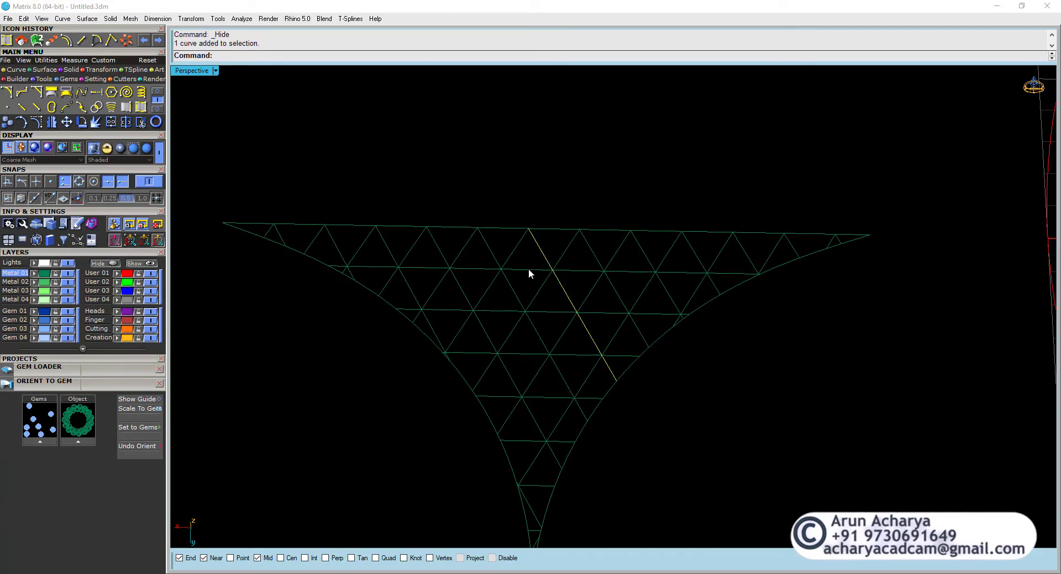
{"action": "left_click", "coordinate": [527, 270]}
{"action": "left_click_drag", "start_coordinate": [239, 177], "coordinate": [820, 509]}
{"action": "right_click_drag", "start_coordinate": [820, 509], "coordinate": [781, 424], "text": "shift"}
{"action": "left_click_drag", "start_coordinate": [404, 379], "coordinate": [595, 473]}
{"action": "scroll", "coordinate": [489, 398], "scroll_direction": "up", "scroll_amount": 3}
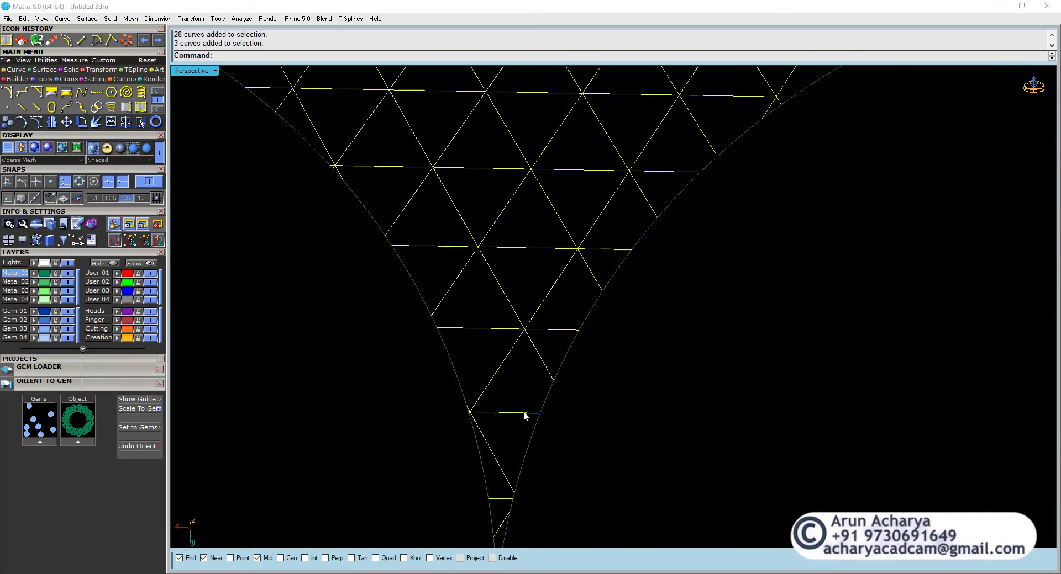
{"action": "scroll", "coordinate": [523, 415], "scroll_direction": "down", "scroll_amount": 3}
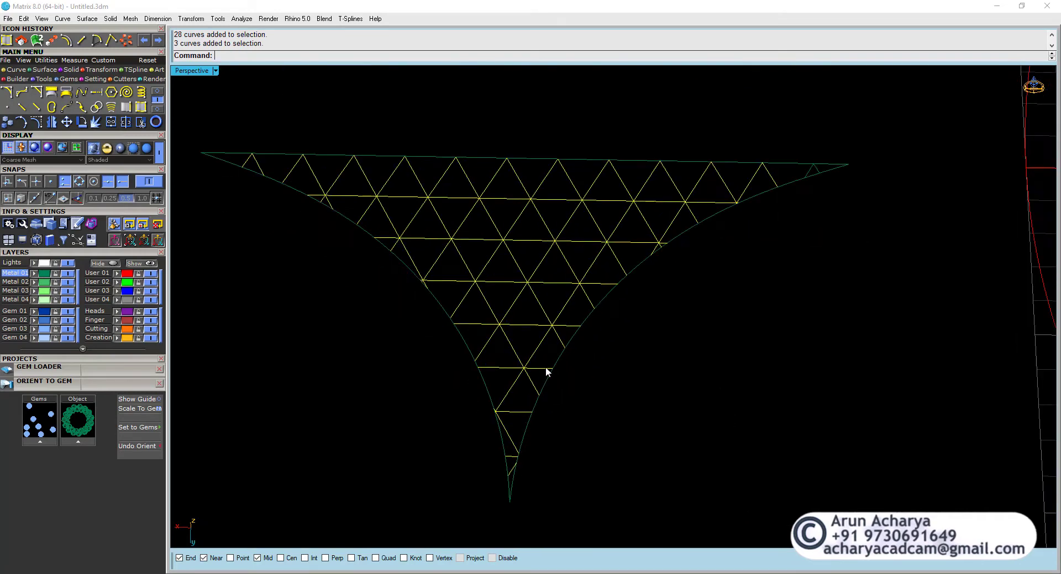
{"action": "left_click", "coordinate": [662, 202], "text": "ctrl"}
{"action": "left_click", "coordinate": [637, 243], "text": "ctrl"}
{"action": "left_click", "coordinate": [601, 283], "text": "ctrl"}
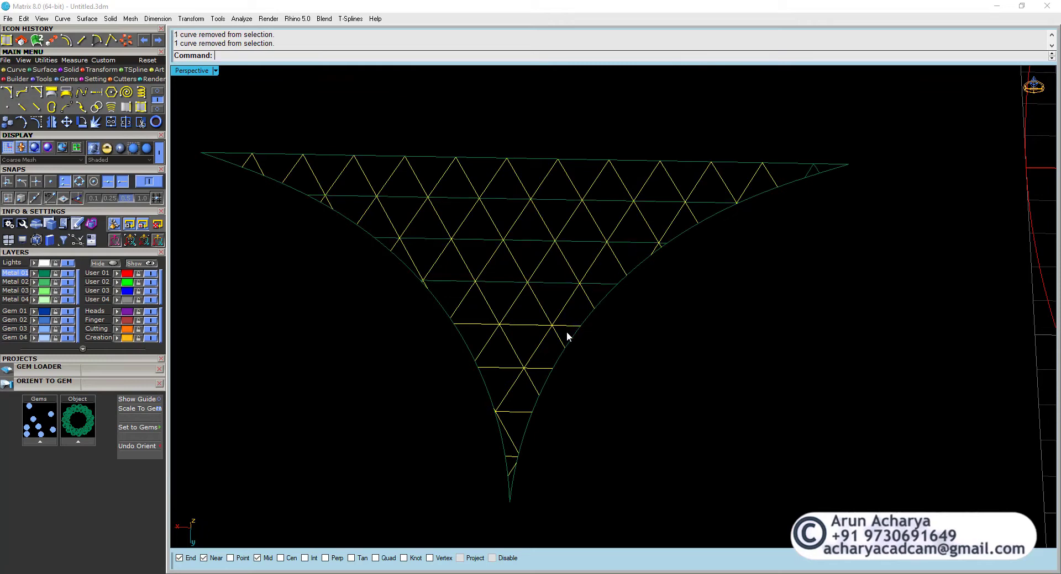
{"action": "left_click", "coordinate": [564, 327], "text": "ctrl"}
{"action": "left_click", "coordinate": [547, 368], "text": "ctrl"}
{"action": "left_click", "coordinate": [512, 456], "text": "ctrl"}
{"action": "left_click_drag", "start_coordinate": [793, 157], "coordinate": [867, 230]}
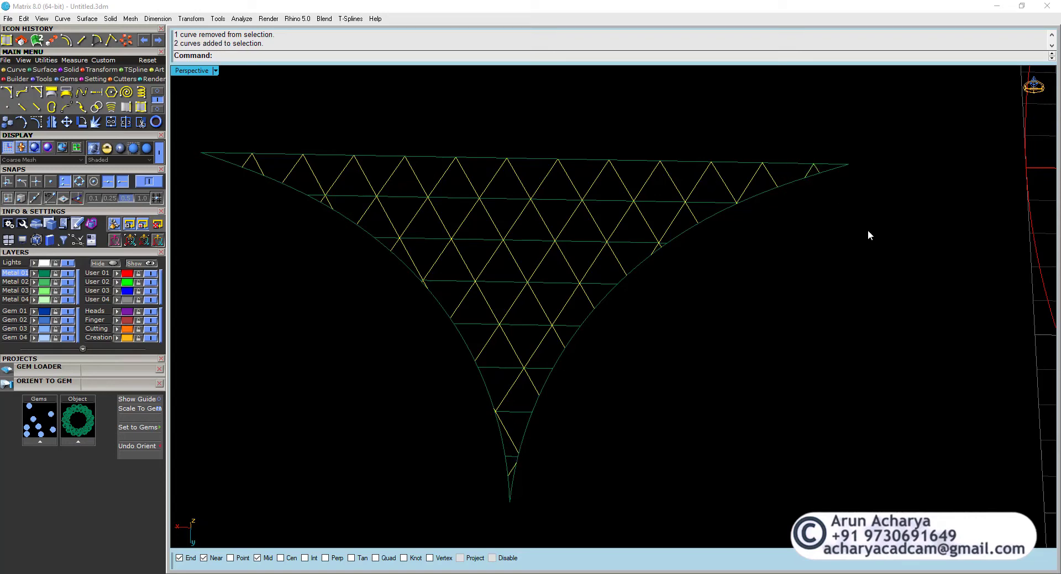
{"action": "key", "text": "ctrl+g"}
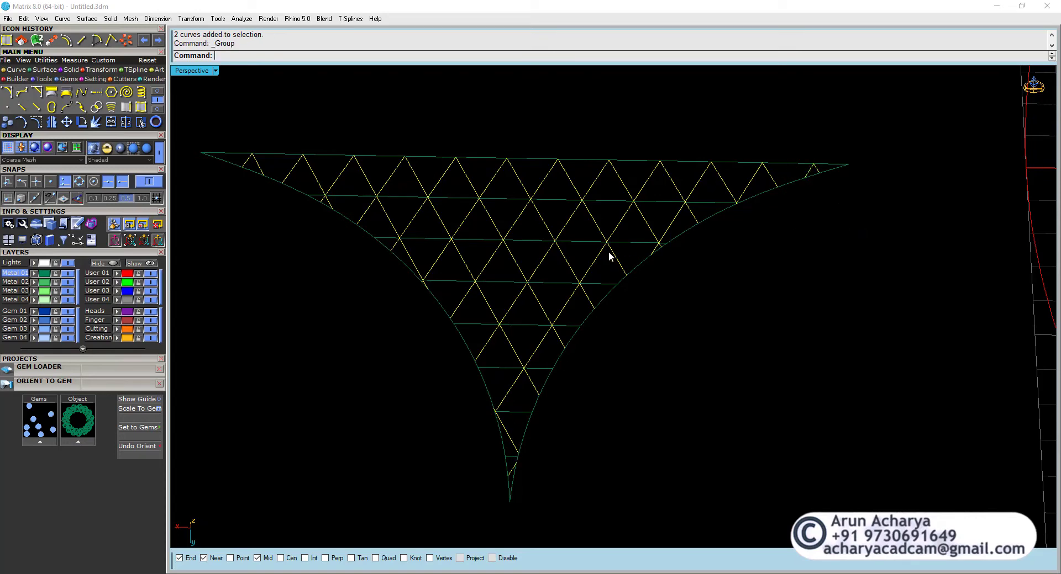
Group the horizontal hatch lines, and split the diagonal and horizontal line groups with each other at their crossings.
{"action": "left_click_drag", "start_coordinate": [212, 167], "coordinate": [904, 496]}
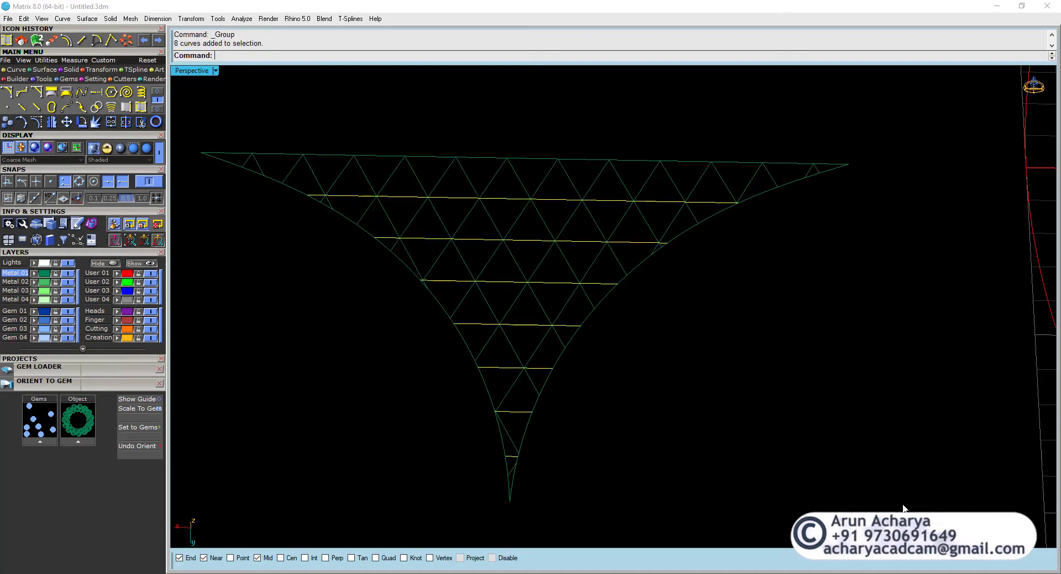
{"action": "key", "text": "ctrl+g"}
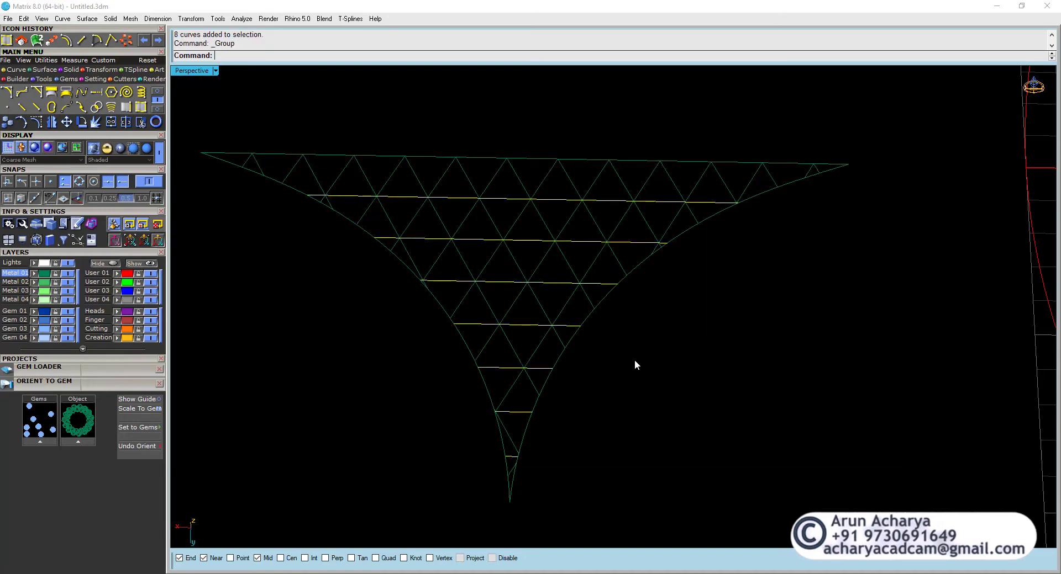
{"action": "left_click", "coordinate": [568, 221]}
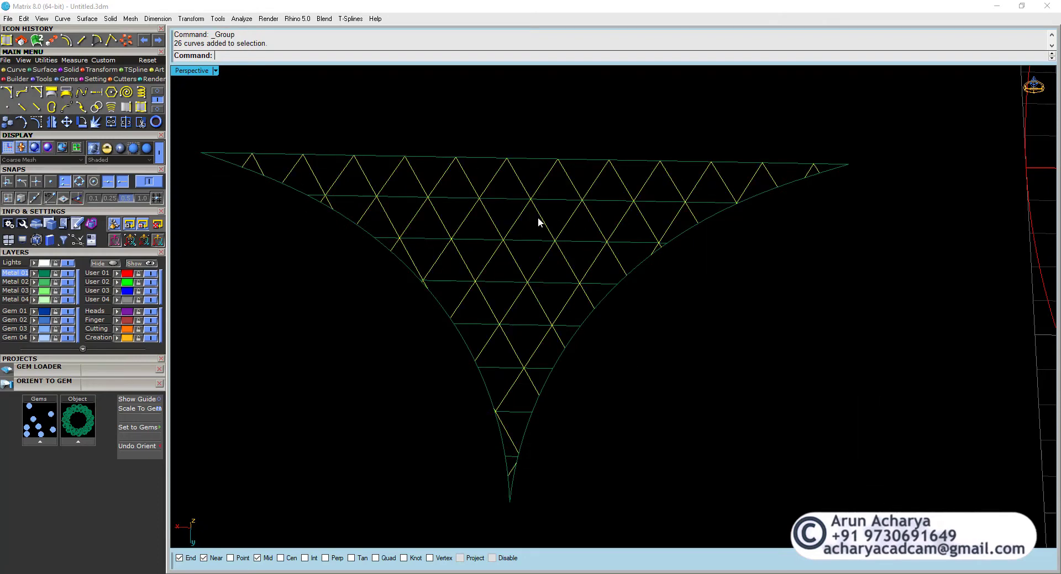
{"action": "left_click", "coordinate": [138, 124]}
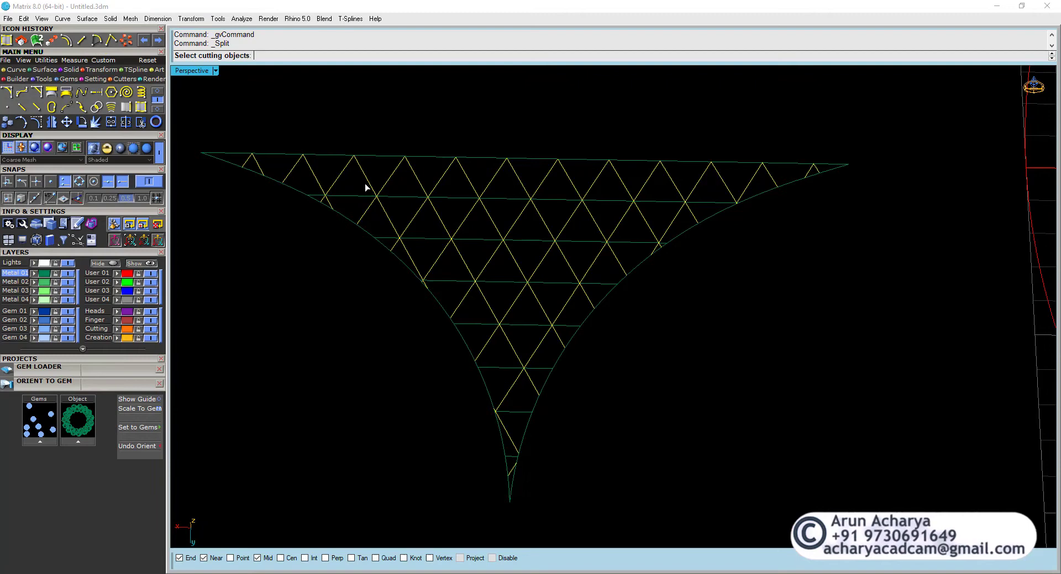
{"action": "left_click", "coordinate": [397, 200]}
{"action": "key", "text": "Return"}
{"action": "key", "text": "Return"}
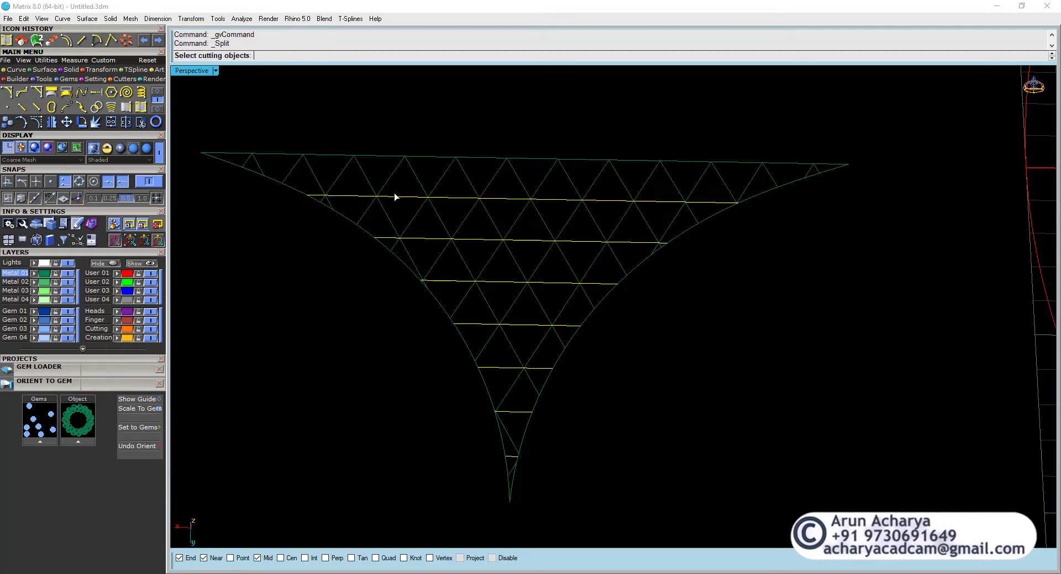
{"action": "left_click", "coordinate": [387, 181]}
{"action": "key", "text": "Return"}
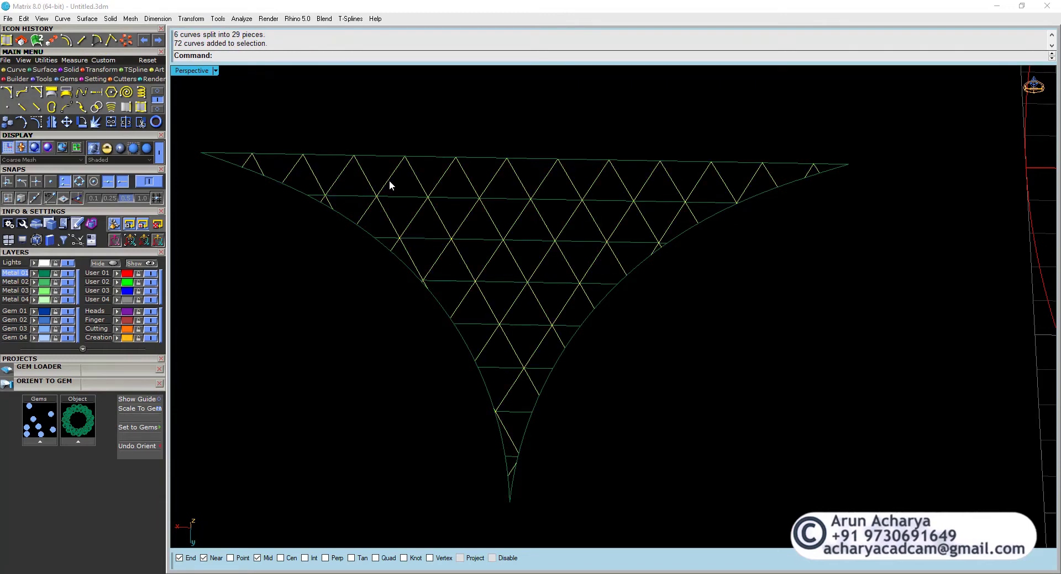
Ungroup the split hatch lines and check that individual segments between crossings can be selected separately.
{"action": "type", "text": "Ungroup"}
{"action": "key", "text": "Return"}
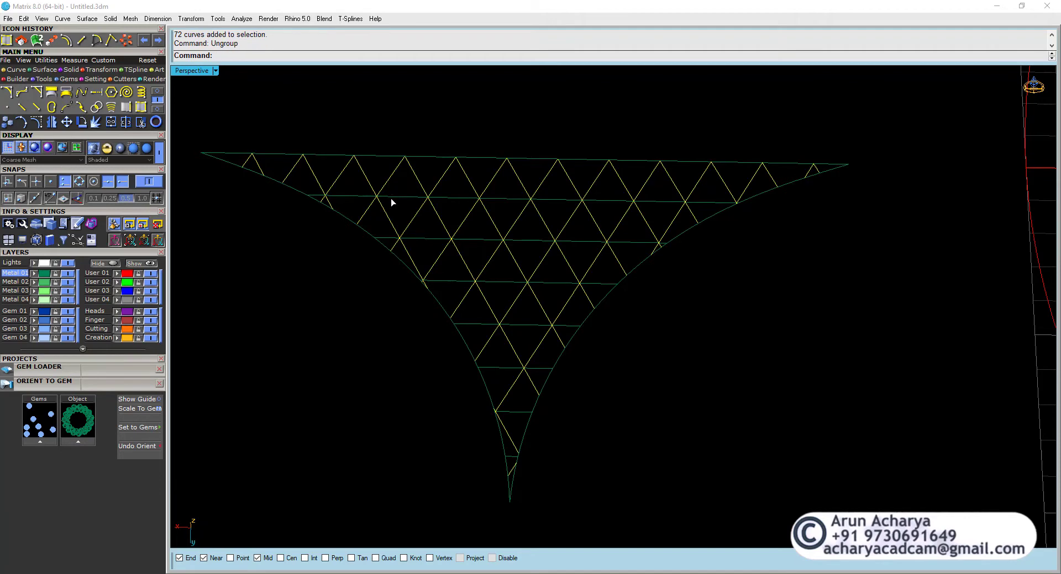
{"action": "left_click", "coordinate": [395, 198]}
{"action": "left_click", "coordinate": [453, 198]}
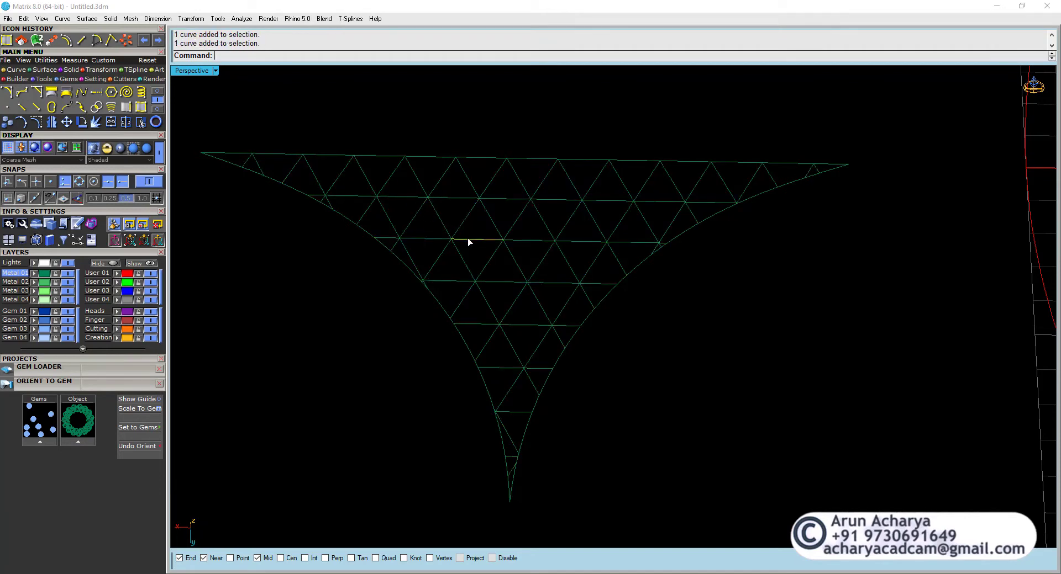
{"action": "left_click", "coordinate": [507, 239]}
{"action": "left_click", "coordinate": [547, 270]}
Rebuild all lattice segments inside the petal border with point count 4 and degree 3, deleting the input curves.
{"action": "left_click_drag", "start_coordinate": [218, 115], "coordinate": [844, 483]}
{"action": "type", "text": "rebuild"}
{"action": "key", "text": "Return"}
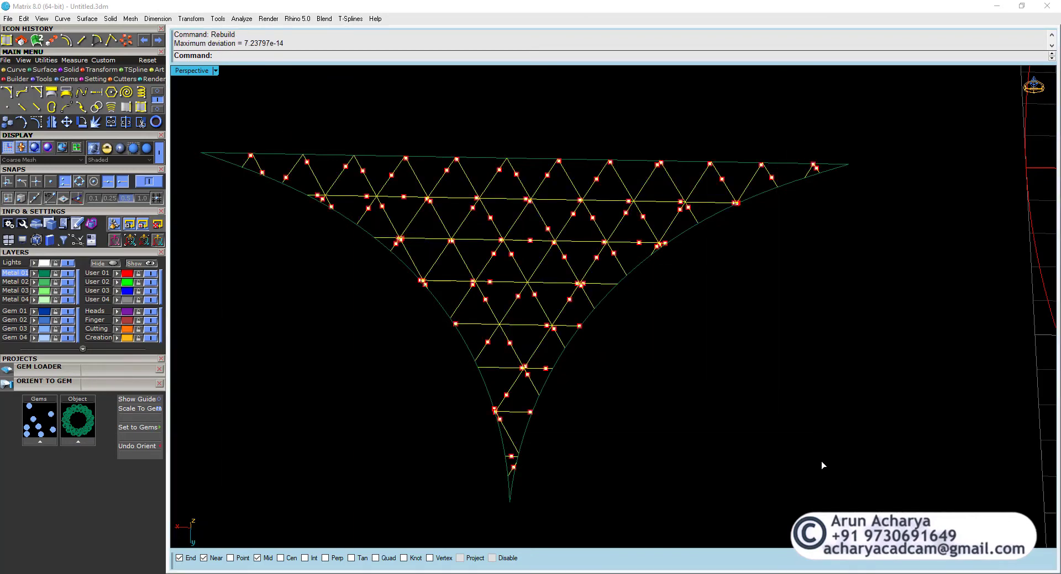
{"action": "left_click", "coordinate": [705, 187]}
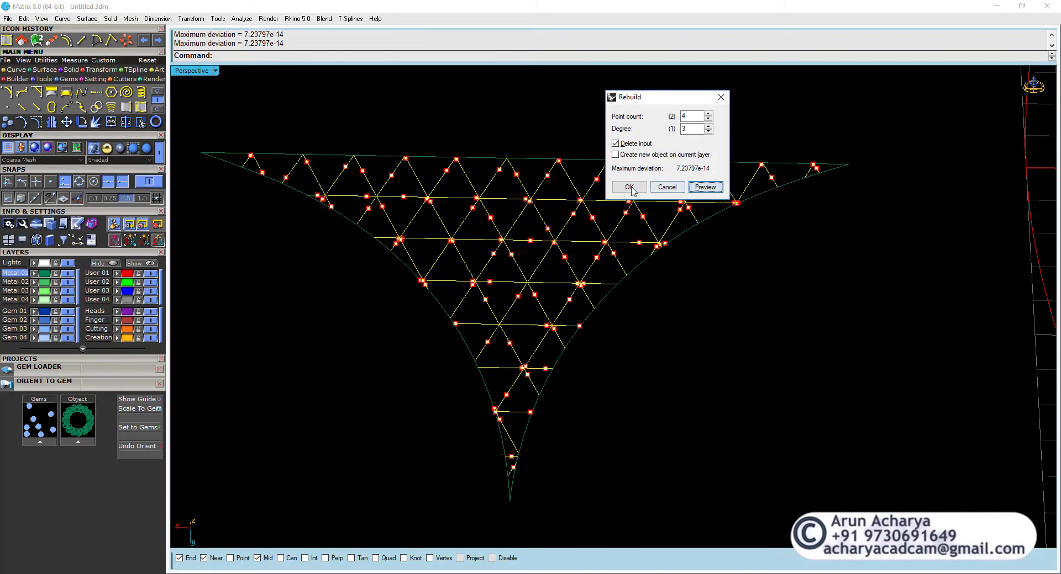
{"action": "left_click", "coordinate": [629, 187]}
Turn on the segments' control points and select the two inner points of the diagonals in the row along the straight petal edge.
{"action": "left_click", "coordinate": [22, 121]}
{"action": "scroll", "coordinate": [293, 165], "scroll_direction": "up", "scroll_amount": 5}
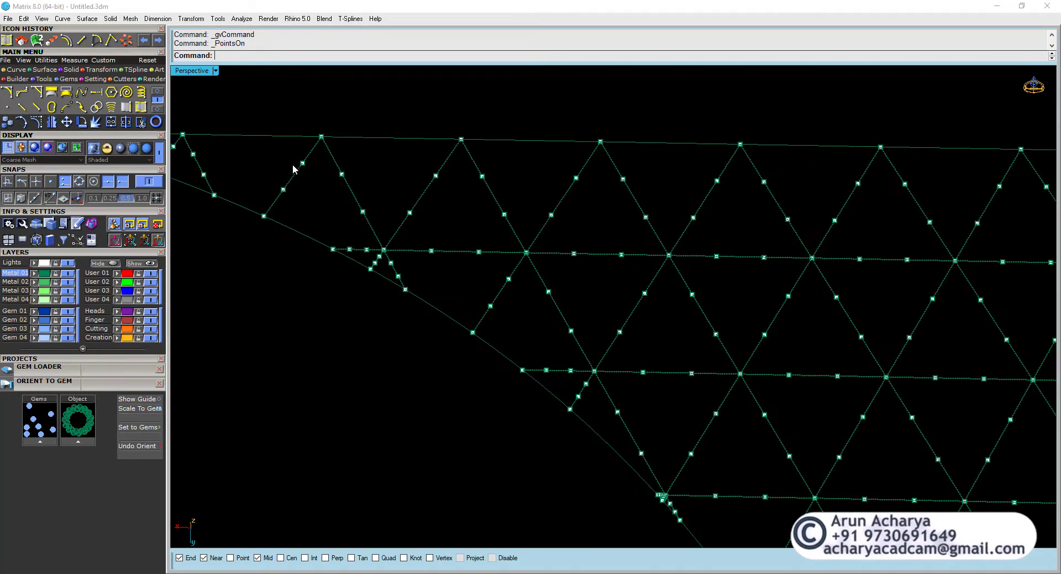
{"action": "left_click_drag", "start_coordinate": [274, 158], "coordinate": [392, 226]}
{"action": "left_click_drag", "start_coordinate": [404, 156], "coordinate": [796, 237]}
{"action": "right_click_drag", "start_coordinate": [633, 230], "coordinate": [594, 216], "text": "shift"}
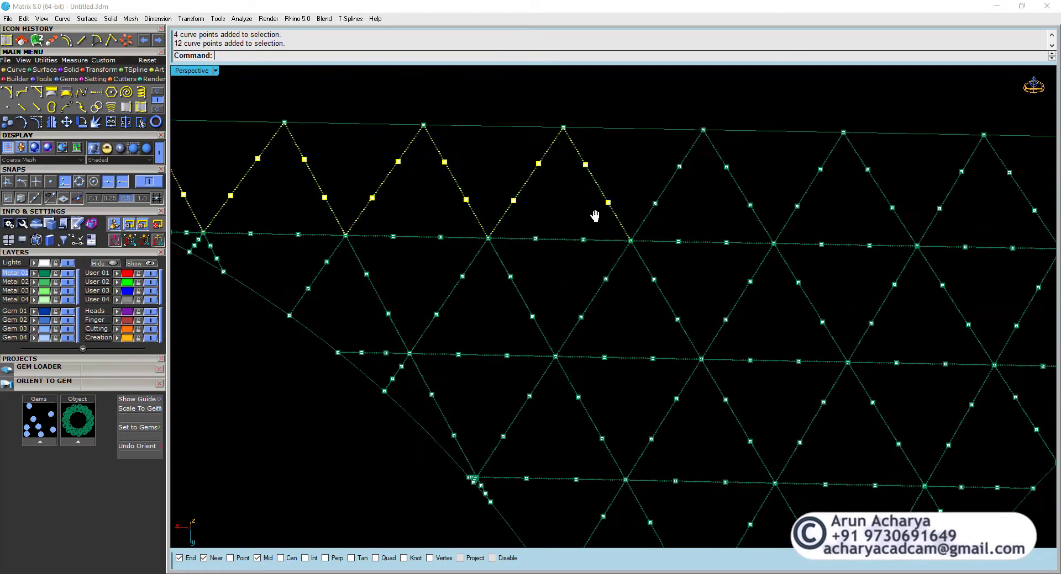
{"action": "left_click_drag", "start_coordinate": [657, 154], "coordinate": [773, 218]}
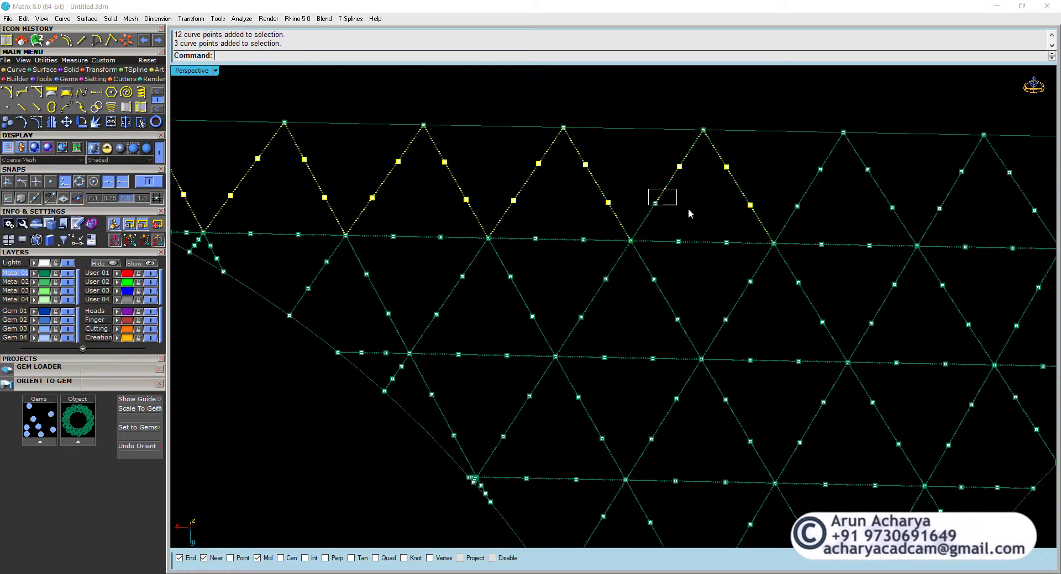
{"action": "left_click_drag", "start_coordinate": [688, 207], "coordinate": [688, 207]}
{"action": "right_click_drag", "start_coordinate": [646, 194], "coordinate": [576, 193], "text": "shift"}
{"action": "left_click_drag", "start_coordinate": [572, 160], "coordinate": [703, 214]}
{"action": "right_click_drag", "start_coordinate": [693, 207], "coordinate": [580, 196], "text": "shift"}
{"action": "left_click_drag", "start_coordinate": [608, 158], "coordinate": [712, 217]}
{"action": "right_click_drag", "start_coordinate": [726, 219], "coordinate": [591, 216], "text": "shift"}
{"action": "left_click_drag", "start_coordinate": [618, 173], "coordinate": [718, 226]}
{"action": "right_click_drag", "start_coordinate": [713, 223], "coordinate": [539, 224], "text": "shift"}
{"action": "left_click_drag", "start_coordinate": [616, 162], "coordinate": [739, 232]}
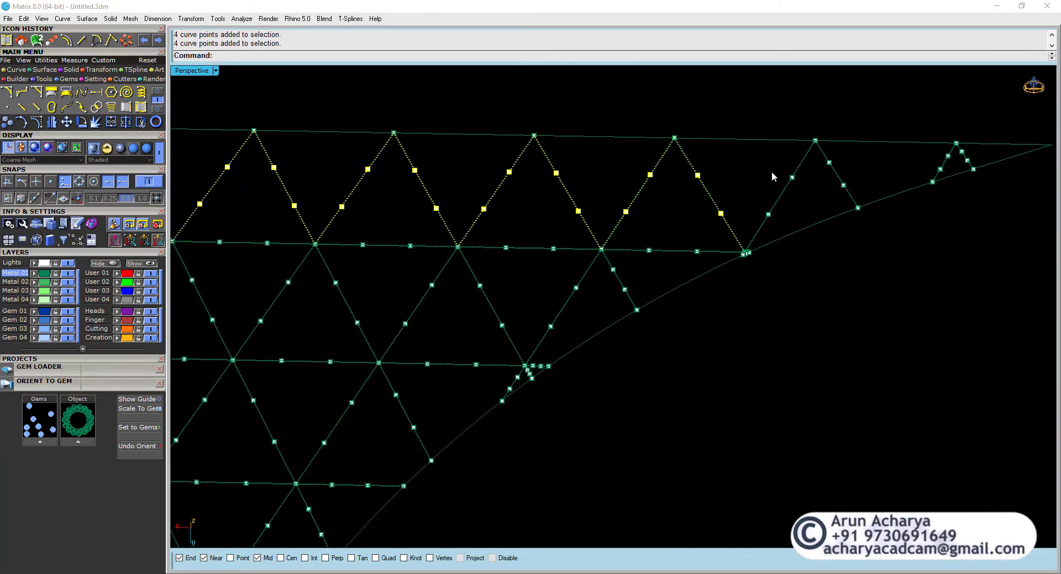
{"action": "left_click_drag", "start_coordinate": [807, 227], "coordinate": [807, 228]}
{"action": "left_click_drag", "start_coordinate": [816, 155], "coordinate": [857, 207]}
{"action": "scroll", "coordinate": [967, 161], "scroll_direction": "up", "scroll_amount": 3}
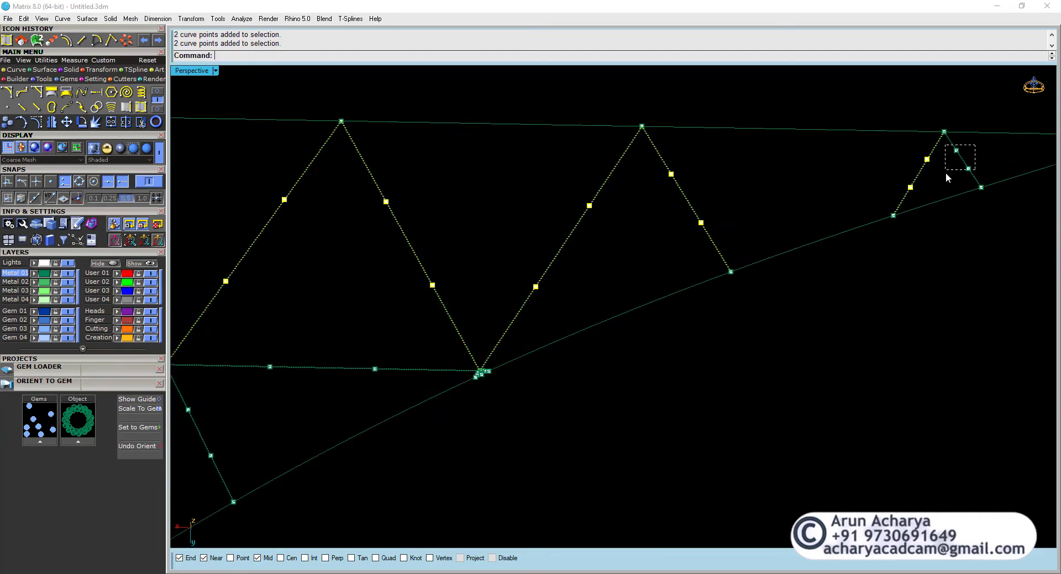
{"action": "left_click_drag", "start_coordinate": [946, 172], "coordinate": [946, 171]}
{"action": "scroll", "coordinate": [738, 255], "scroll_direction": "down", "scroll_amount": 3}
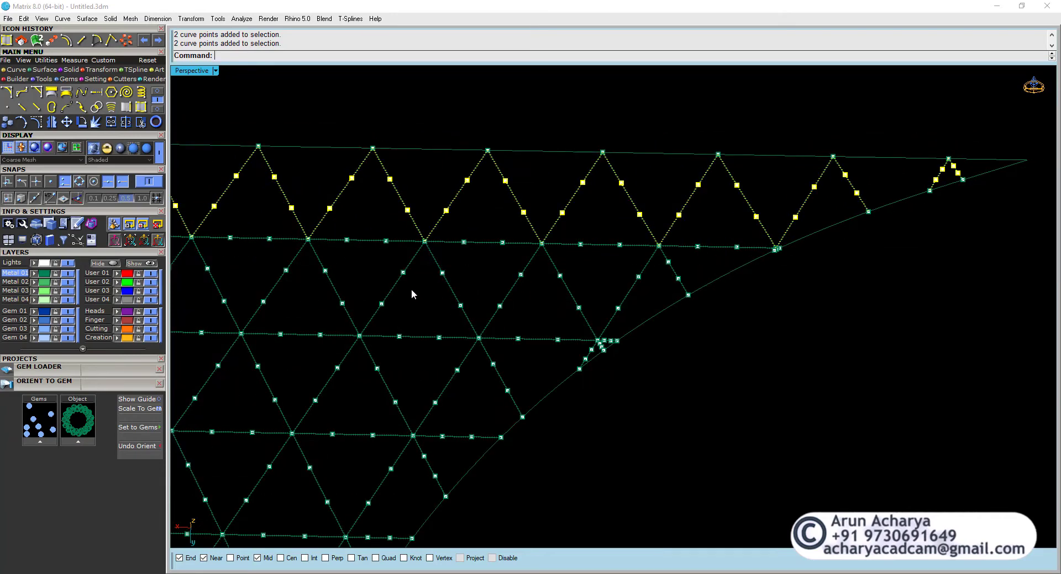
Add the inner control points of the diagonal segments in the second and third lattice rows to the selection.
{"action": "scroll", "coordinate": [411, 289], "scroll_direction": "down", "scroll_amount": 3}
{"action": "right_click_drag", "start_coordinate": [387, 311], "coordinate": [319, 294]}
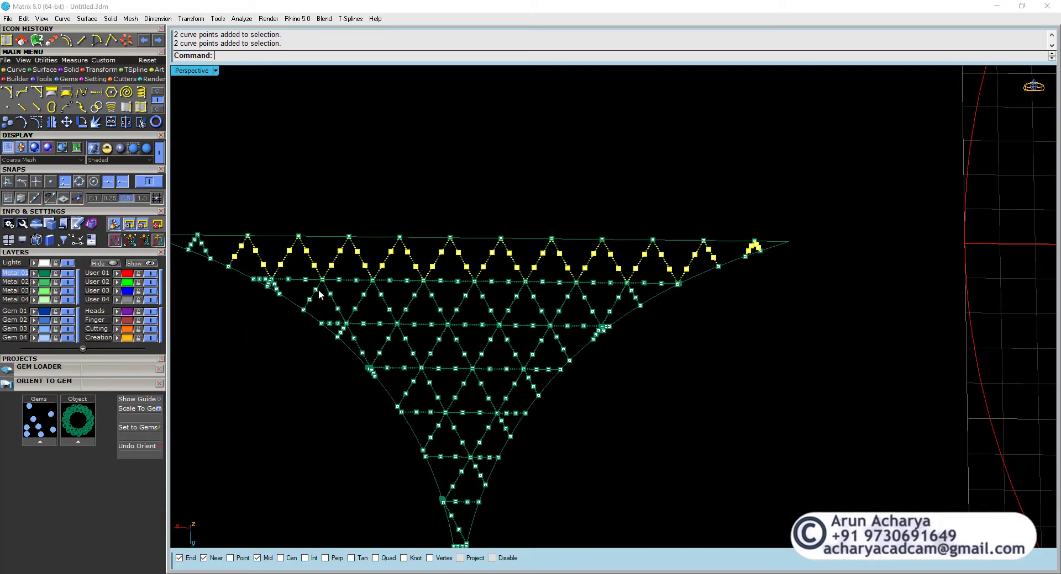
{"action": "left_click_drag", "start_coordinate": [306, 287], "coordinate": [624, 314]}
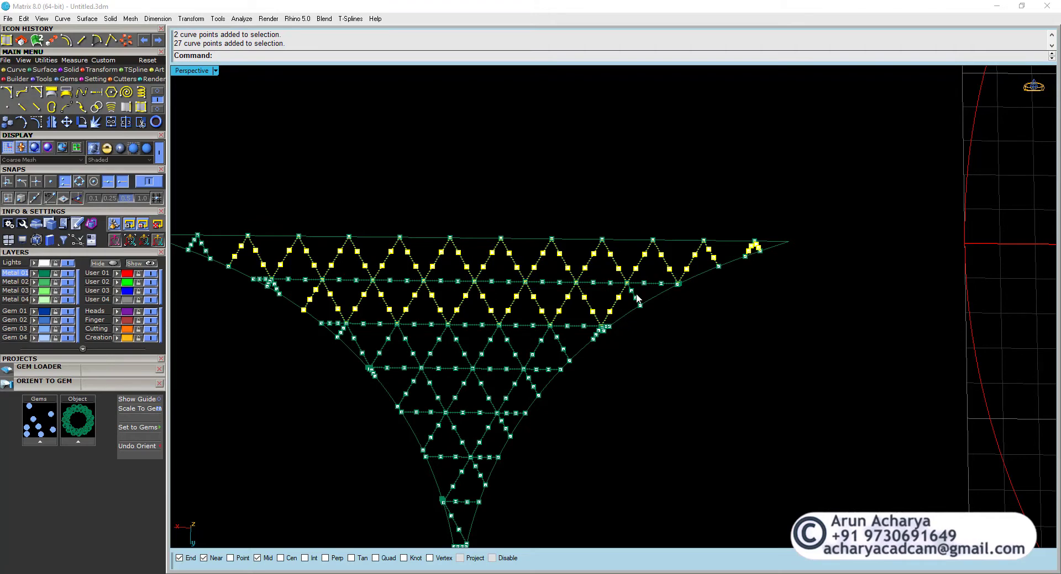
{"action": "right_click_drag", "start_coordinate": [378, 344], "coordinate": [382, 345]}
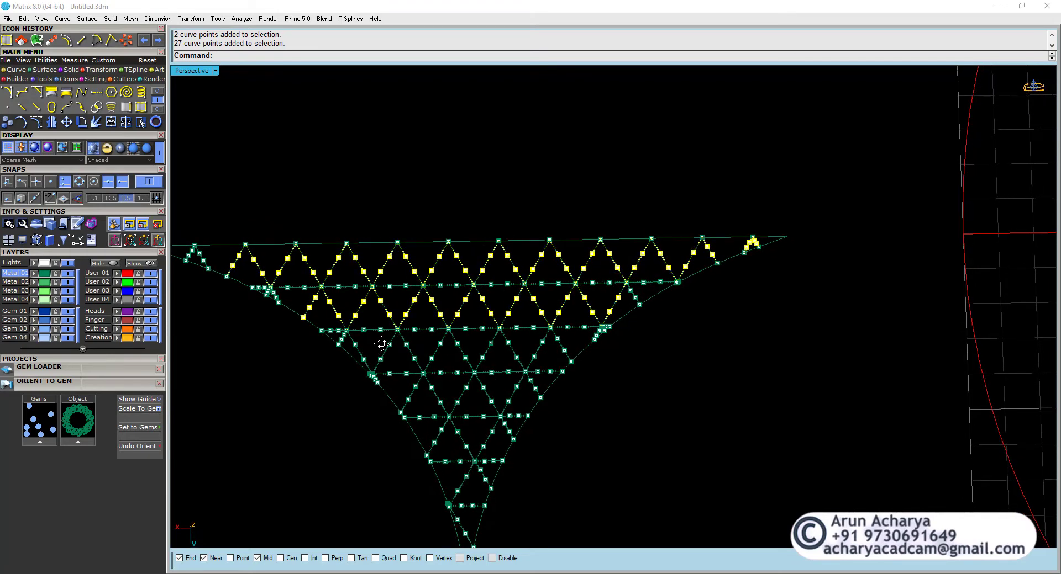
{"action": "scroll", "coordinate": [362, 343], "scroll_direction": "up", "scroll_amount": 2}
{"action": "left_click_drag", "start_coordinate": [371, 342], "coordinate": [689, 375]}
{"action": "left_click", "coordinate": [670, 353]}
{"action": "scroll", "coordinate": [370, 320], "scroll_direction": "up", "scroll_amount": 3}
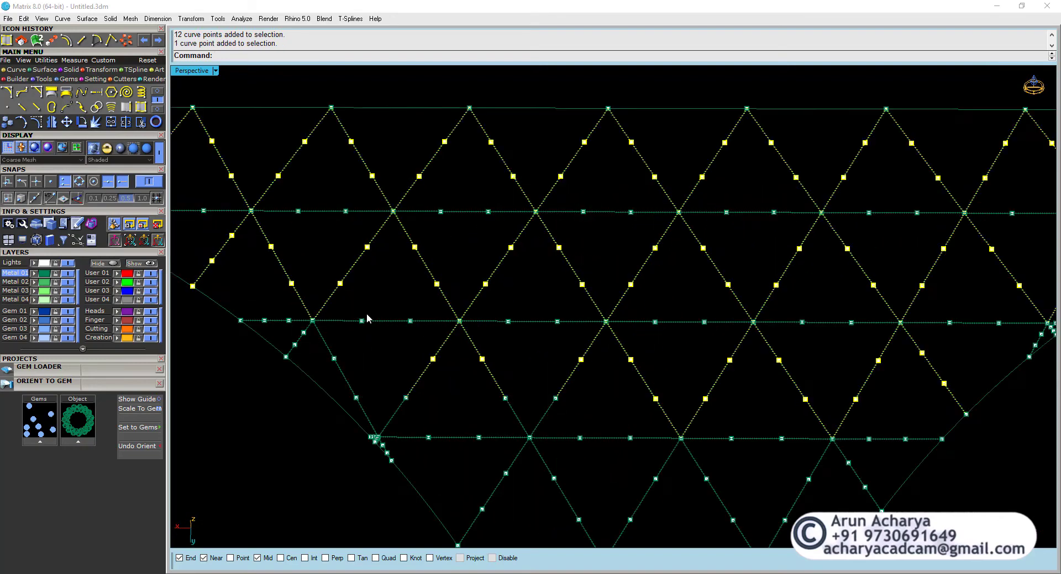
Add the inner control points of the remaining lattice segments to the selection, including those running parallel to the straight petal edge.
{"action": "scroll", "coordinate": [604, 390], "scroll_direction": "down", "scroll_amount": 3}
{"action": "right_click_drag", "start_coordinate": [580, 390], "coordinate": [404, 321]}
{"action": "left_click_drag", "start_coordinate": [399, 316], "coordinate": [662, 360]}
{"action": "right_click_drag", "start_coordinate": [351, 322], "coordinate": [393, 329]}
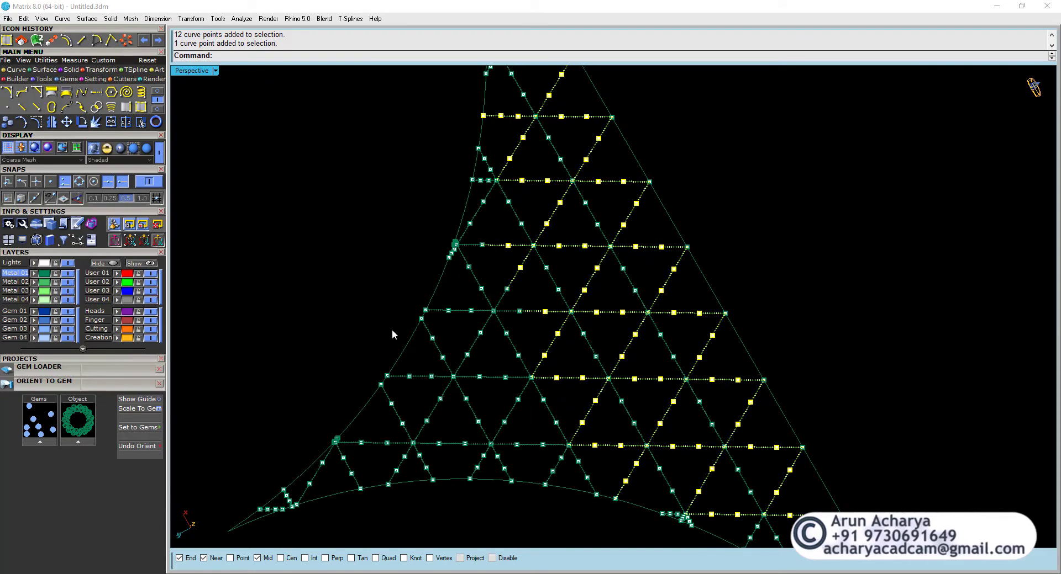
{"action": "left_click_drag", "start_coordinate": [393, 330], "coordinate": [710, 368]}
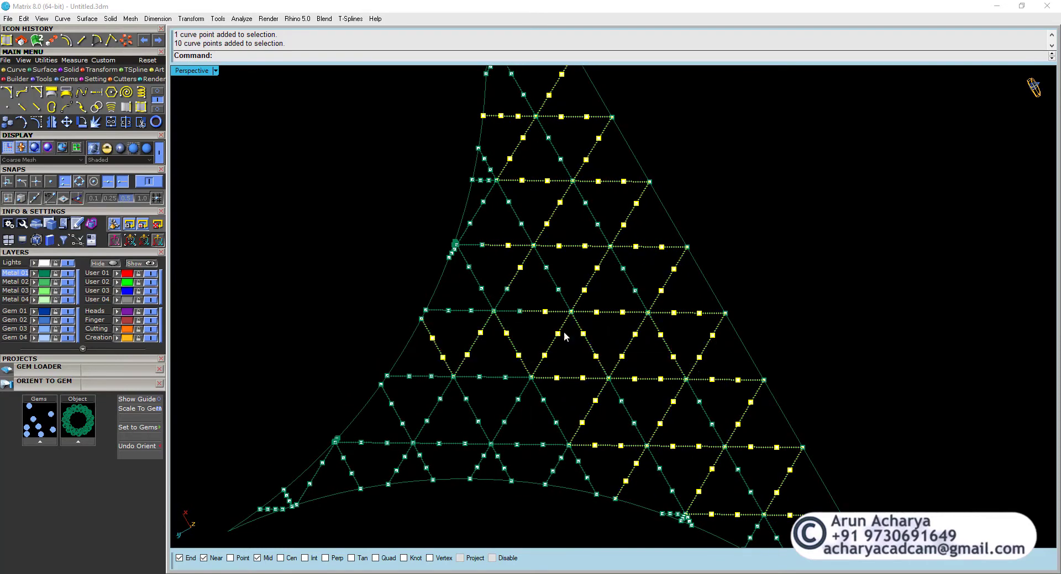
{"action": "left_click_drag", "start_coordinate": [458, 259], "coordinate": [655, 305]}
{"action": "left_click_drag", "start_coordinate": [453, 197], "coordinate": [619, 239]}
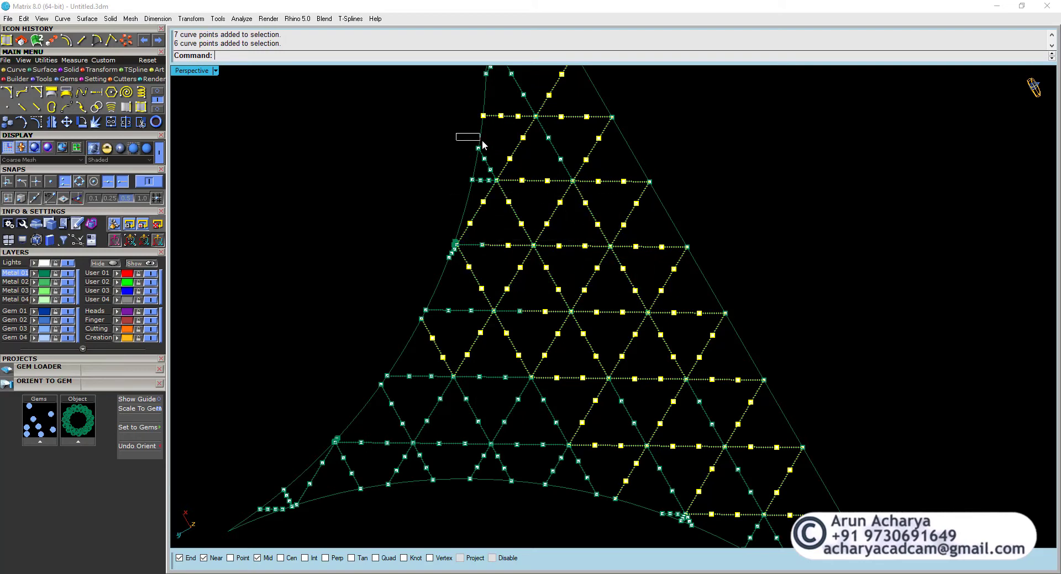
{"action": "left_click_drag", "start_coordinate": [483, 145], "coordinate": [486, 169]}
{"action": "left_click", "coordinate": [491, 170], "text": "shift"}
{"action": "left_click", "coordinate": [486, 161], "text": "shift"}
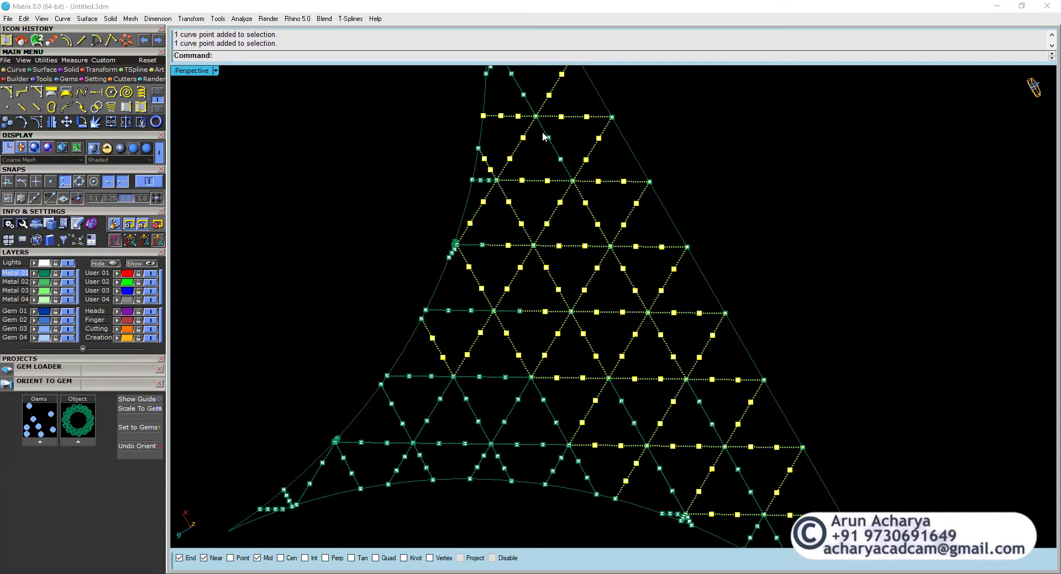
{"action": "left_click_drag", "start_coordinate": [566, 148], "coordinate": [566, 135], "text": "shift"}
{"action": "left_click_drag", "start_coordinate": [364, 397], "coordinate": [598, 426], "text": "shift"}
{"action": "left_click_drag", "start_coordinate": [644, 398], "coordinate": [644, 398], "text": "shift"}
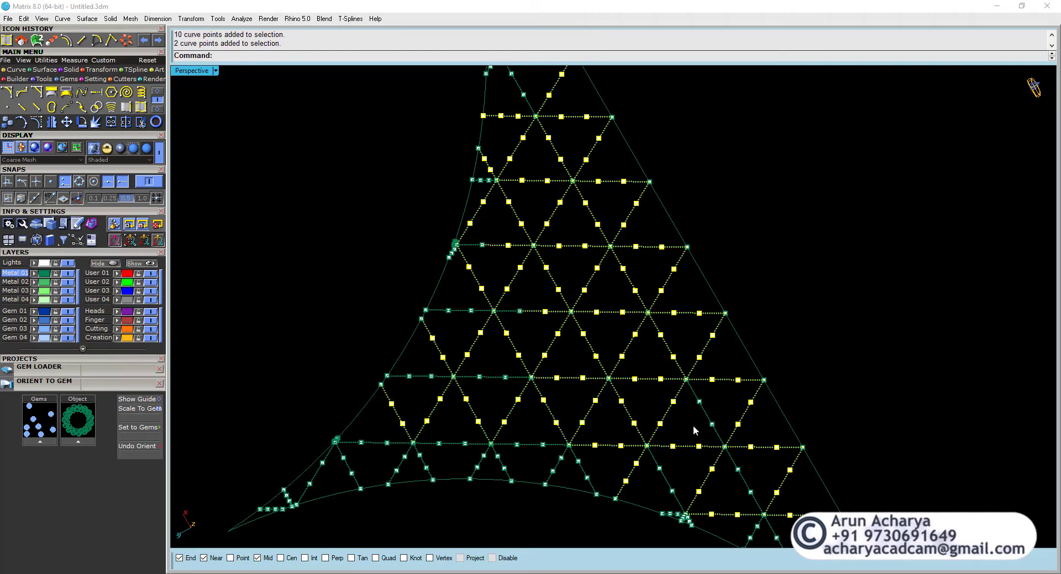
{"action": "left_click_drag", "start_coordinate": [713, 409], "coordinate": [717, 394], "text": "shift"}
{"action": "left_click_drag", "start_coordinate": [297, 457], "coordinate": [516, 473], "text": "shift"}
{"action": "left_click_drag", "start_coordinate": [592, 480], "coordinate": [597, 485], "text": "shift"}
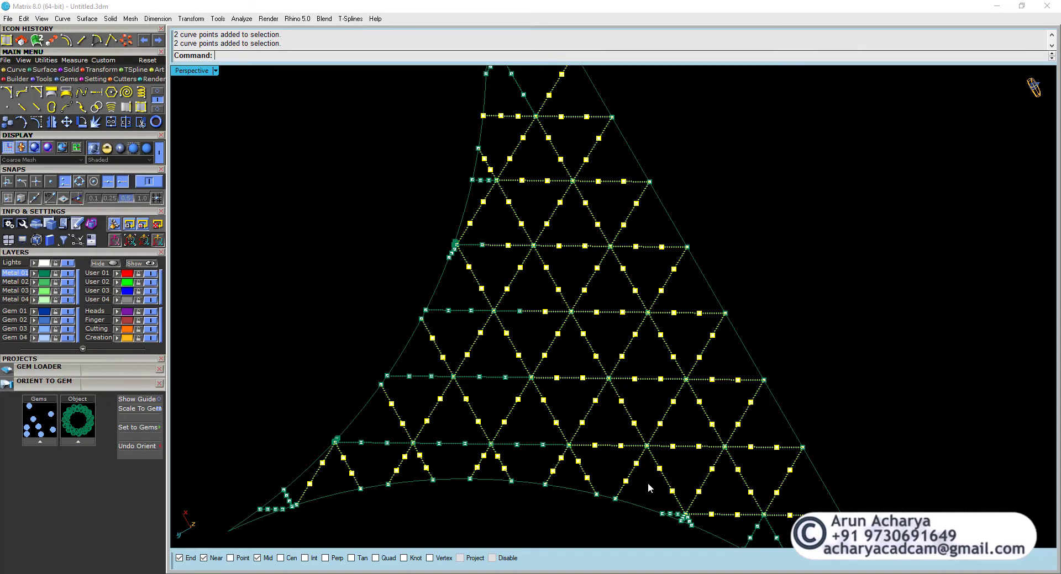
Move the selected inner control points vertically by 0.3 to raise the segments into arches, and turn off the control points.
{"action": "right_click_drag", "start_coordinate": [493, 423], "coordinate": [552, 363]}
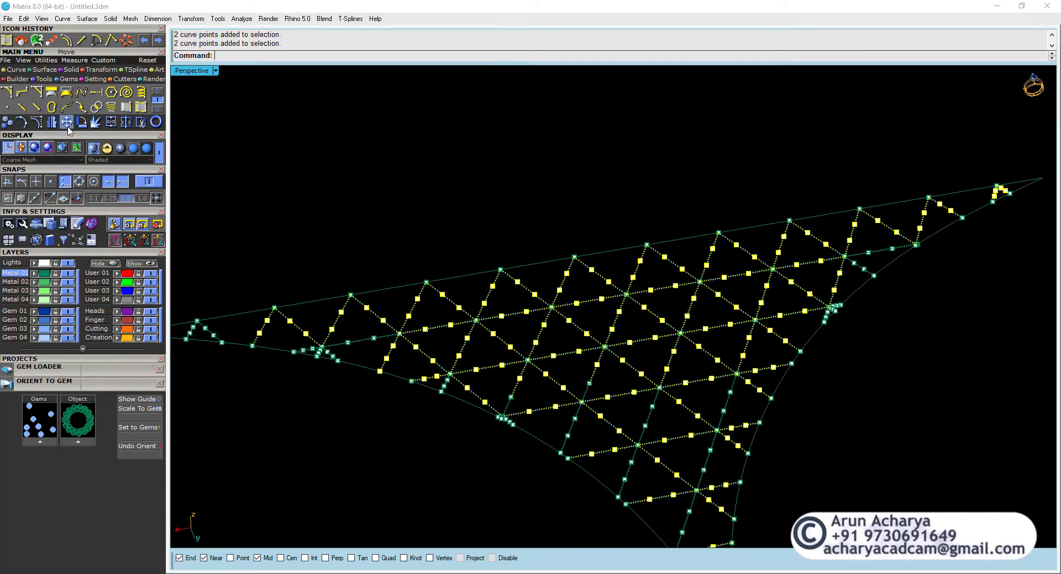
{"action": "left_click", "coordinate": [67, 127]}
{"action": "left_click", "coordinate": [260, 56]}
{"action": "left_click", "coordinate": [441, 239]}
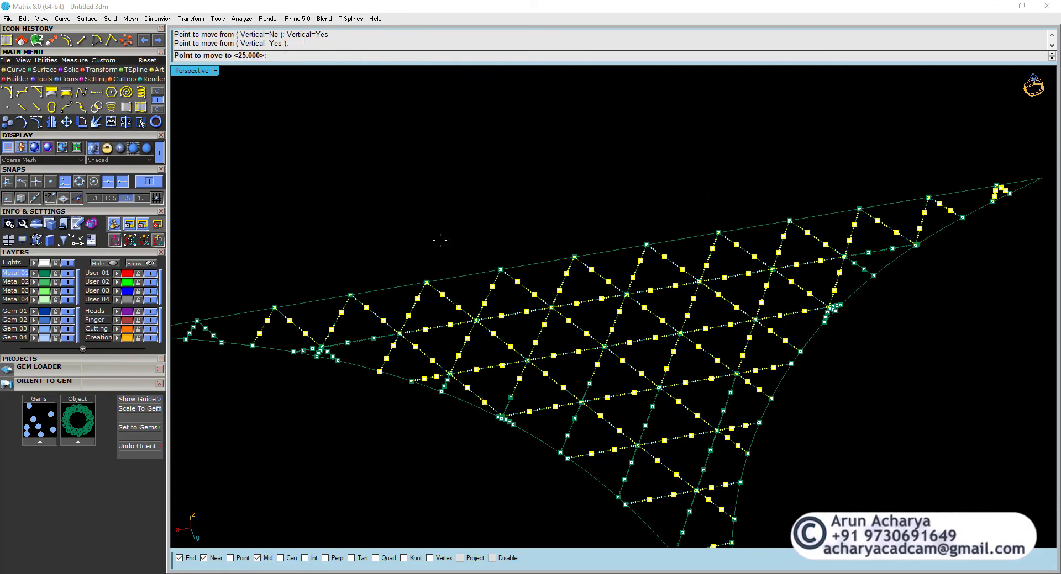
{"action": "type", "text": ".3"}
{"action": "key", "text": "Return"}
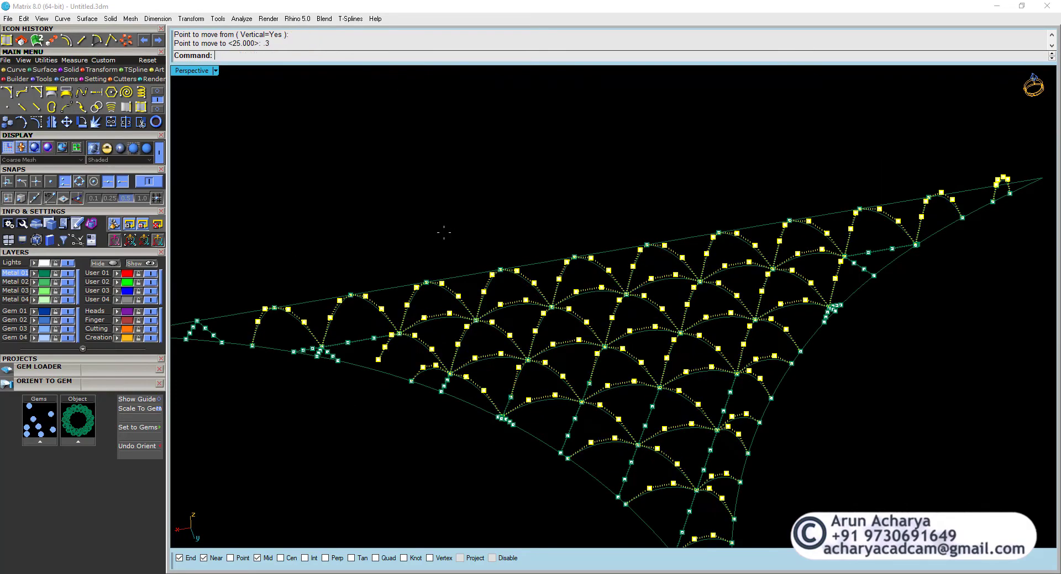
{"action": "right_click_drag", "start_coordinate": [467, 236], "coordinate": [492, 397]}
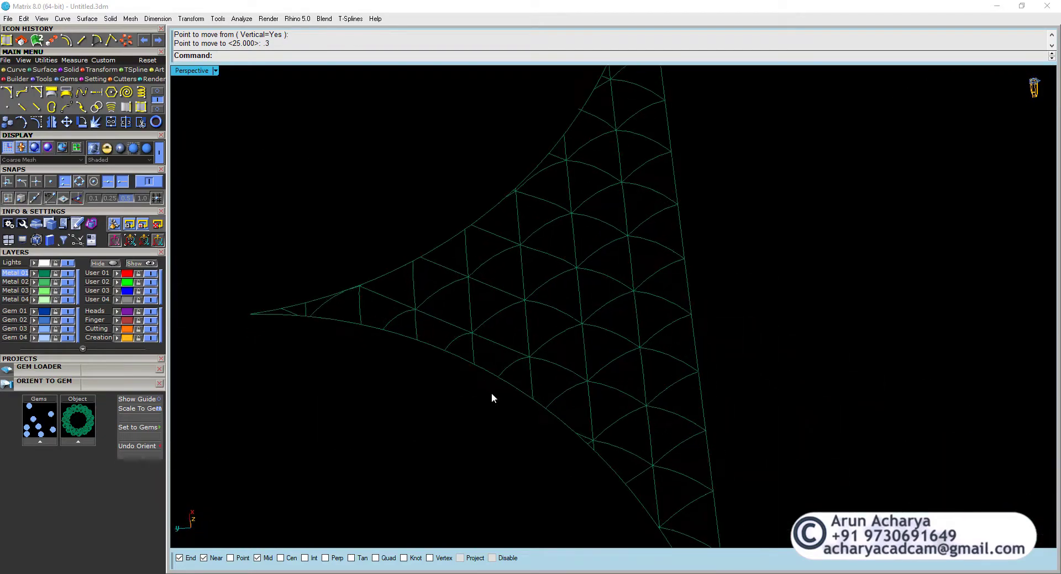
Inspect the arched petal lattice up close and its position beside the flower model.
{"action": "scroll", "coordinate": [442, 365], "scroll_direction": "up", "scroll_amount": 5}
{"action": "scroll", "coordinate": [415, 342], "scroll_direction": "down", "scroll_amount": 5}
{"action": "right_click_drag", "start_coordinate": [563, 279], "coordinate": [561, 343]}
{"action": "left_click", "coordinate": [694, 281]}
{"action": "scroll", "coordinate": [561, 343], "scroll_direction": "down", "scroll_amount": 5}
{"action": "right_click_drag", "start_coordinate": [645, 364], "coordinate": [488, 364]}
{"action": "left_click", "coordinate": [483, 271]}
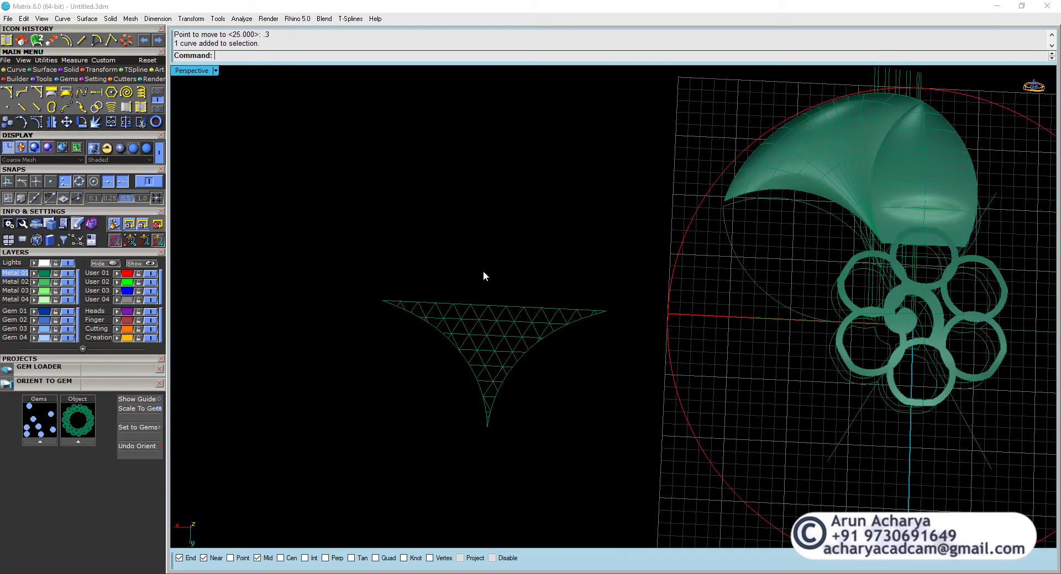
Show the hidden flattened petal surface beneath the arched lattice.
{"action": "key", "text": "ctrl+shift+h"}
{"action": "scroll", "coordinate": [492, 320], "scroll_direction": "up", "scroll_amount": 3}
{"action": "left_click", "coordinate": [492, 321]}
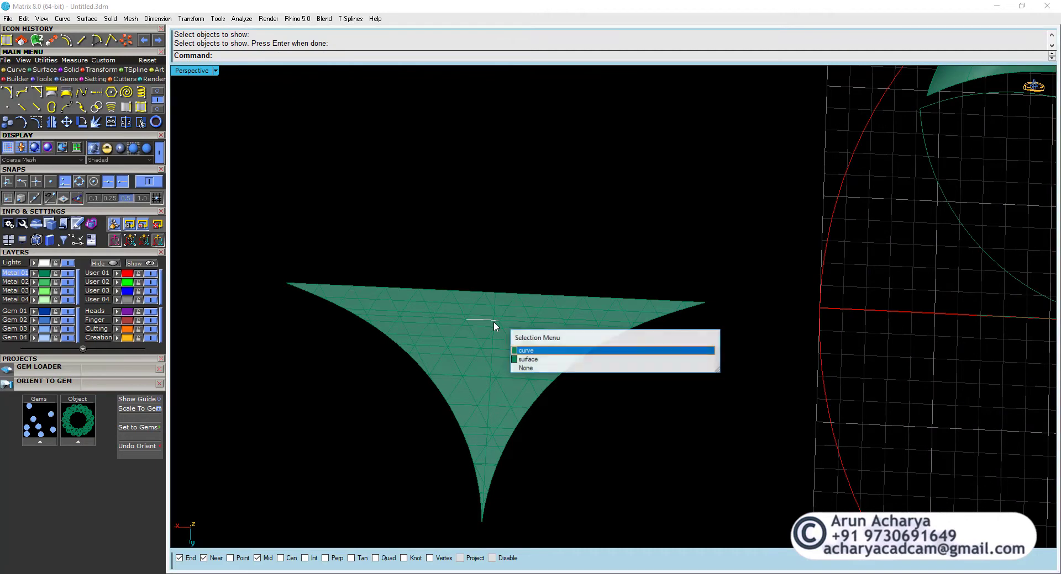
{"action": "left_click", "coordinate": [563, 359]}
{"action": "scroll", "coordinate": [340, 299], "scroll_direction": "up", "scroll_amount": 3}
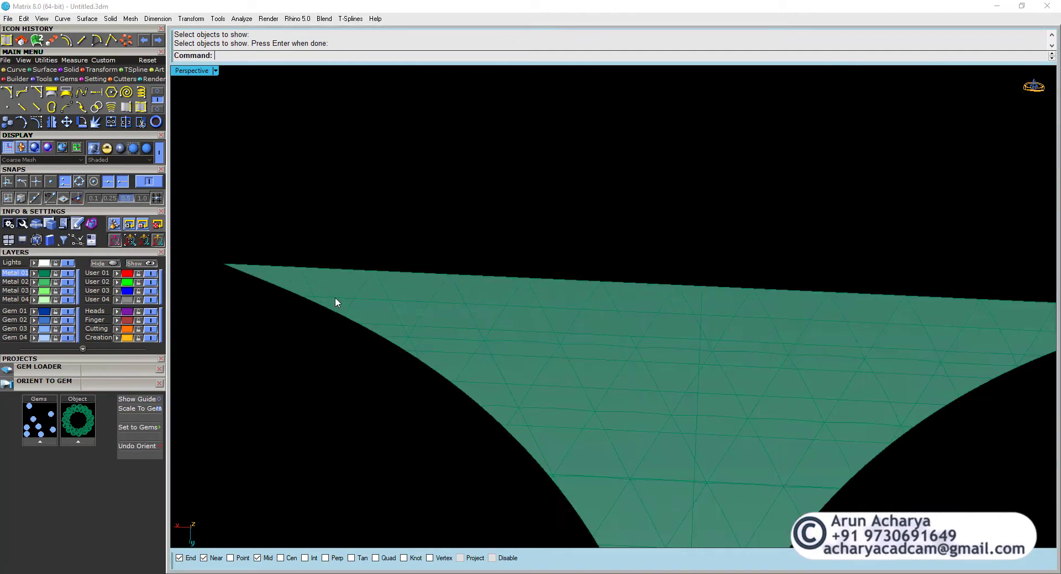
Give the flattened petal surface a pale green layer colour, and select all the arched lattice curves on it.
{"action": "left_click", "coordinate": [335, 299]}
{"action": "scroll", "coordinate": [362, 206], "scroll_direction": "down", "scroll_amount": 3}
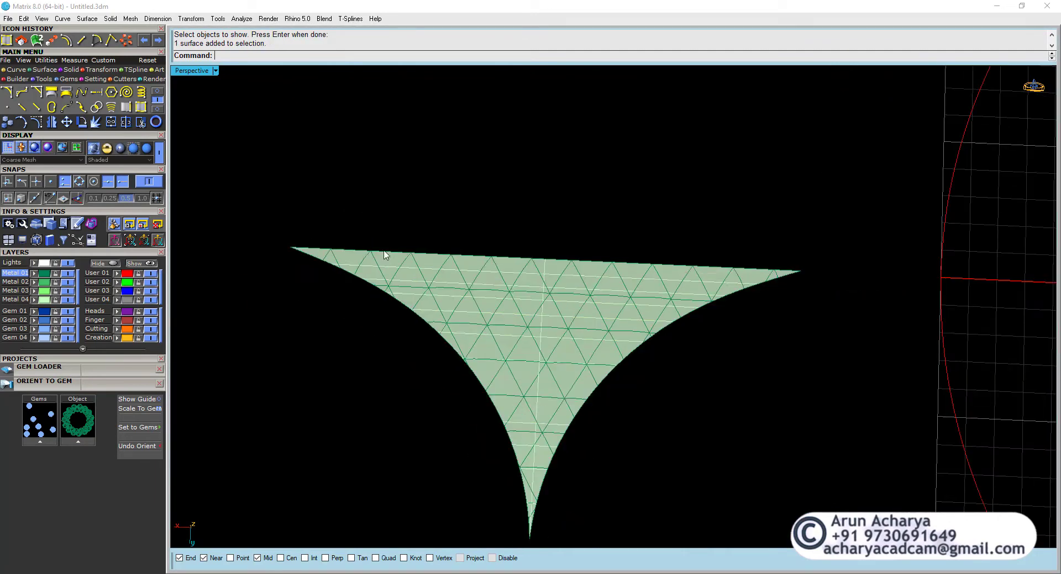
{"action": "left_click_drag", "start_coordinate": [281, 208], "coordinate": [800, 504]}
{"action": "right_click_drag", "start_coordinate": [800, 505], "coordinate": [641, 384]}
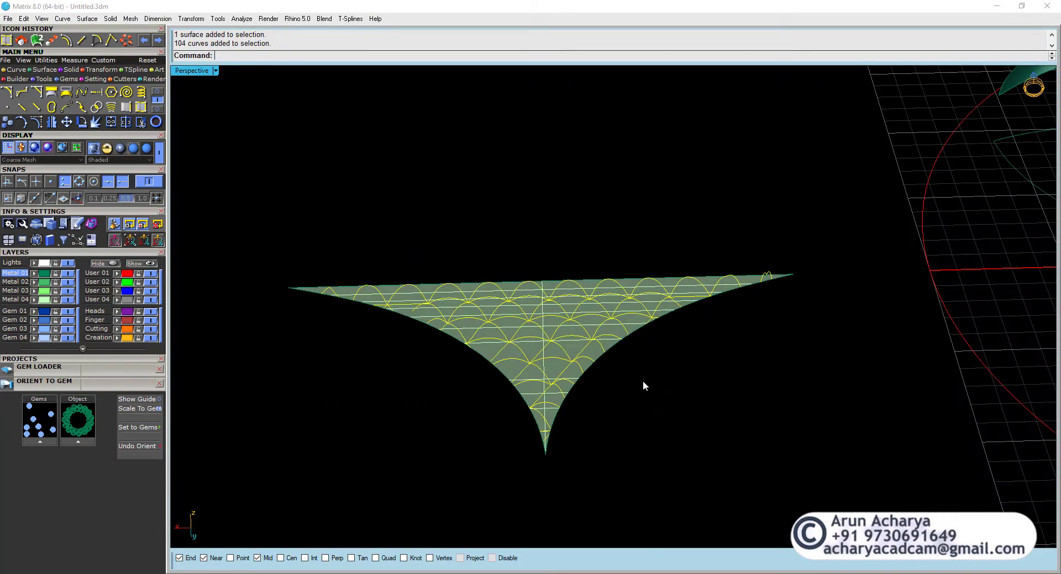
{"action": "right_click_drag", "start_coordinate": [394, 304], "coordinate": [555, 261]}
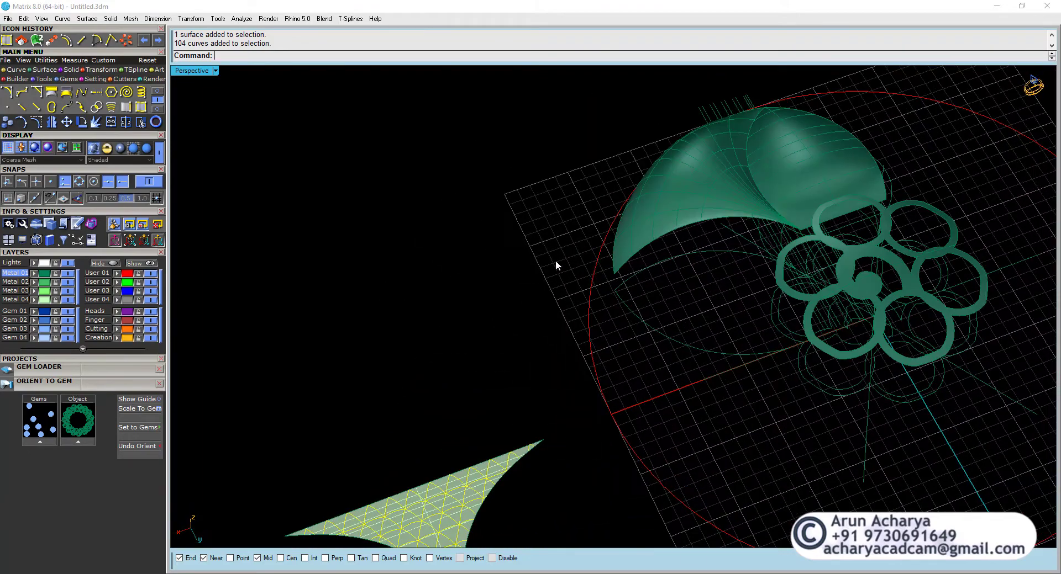
Try to Smart Flow the lattice onto the domed petal, picking the base surface near its pointed tip and the domed petal near its inner tip.
{"action": "left_click", "coordinate": [101, 69]}
{"action": "left_click", "coordinate": [7, 107]}
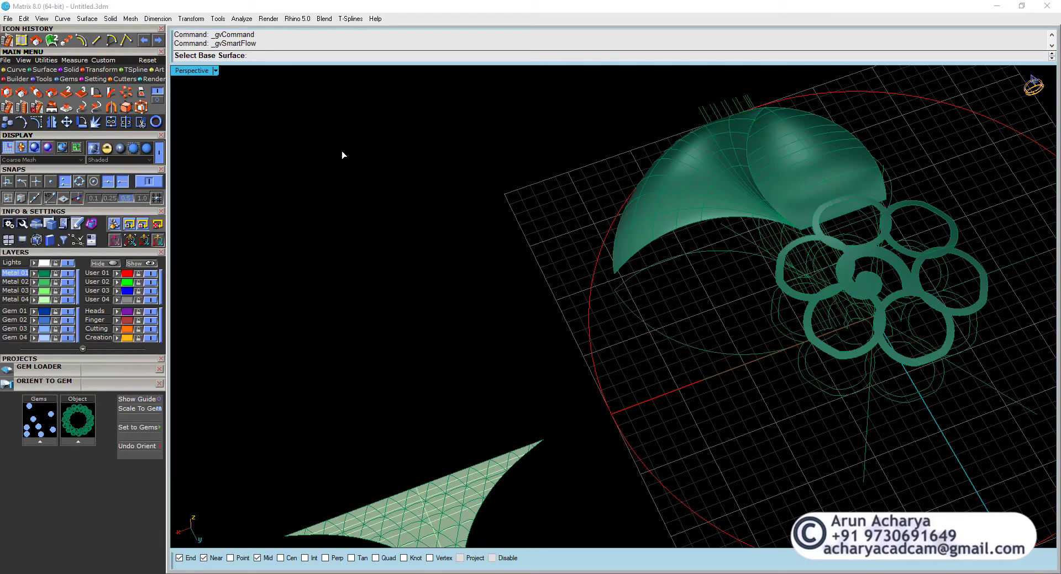
{"action": "scroll", "coordinate": [435, 407], "scroll_direction": "up", "scroll_amount": 5}
{"action": "left_click", "coordinate": [442, 397]}
{"action": "scroll", "coordinate": [442, 397], "scroll_direction": "down", "scroll_amount": 5}
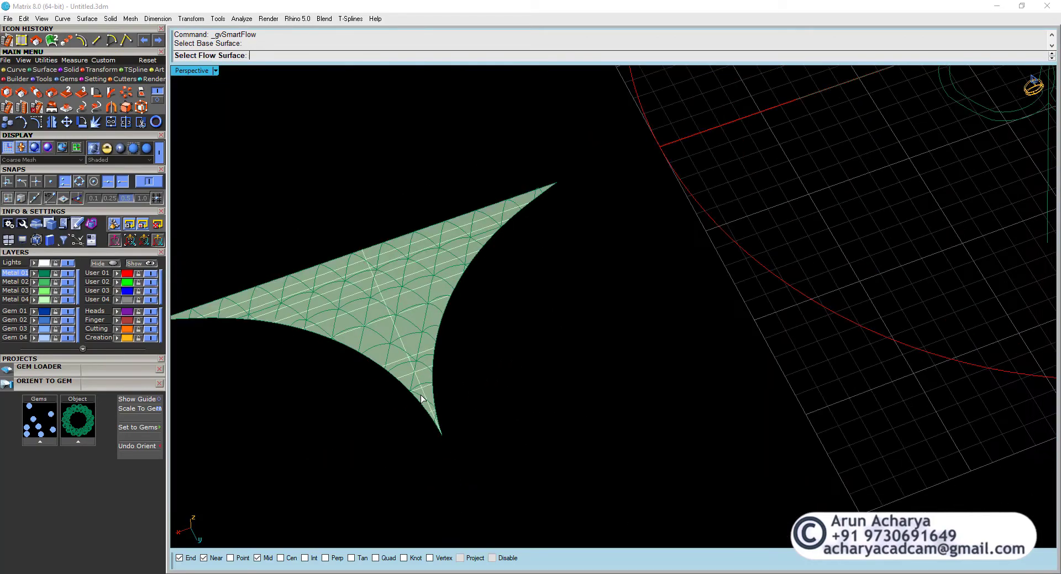
{"action": "scroll", "coordinate": [661, 170], "scroll_direction": "up", "scroll_amount": 8}
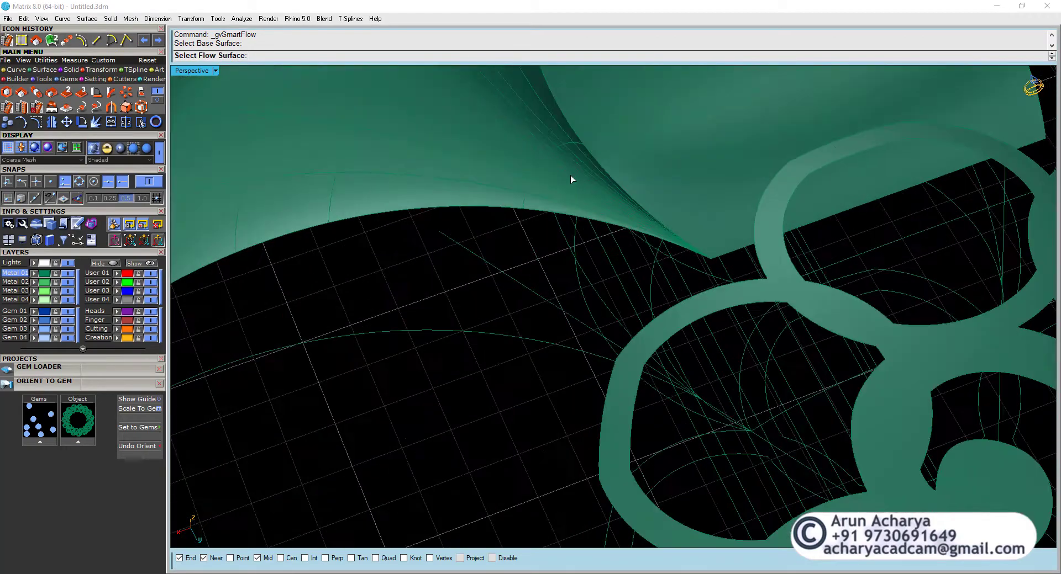
{"action": "left_click", "coordinate": [570, 175]}
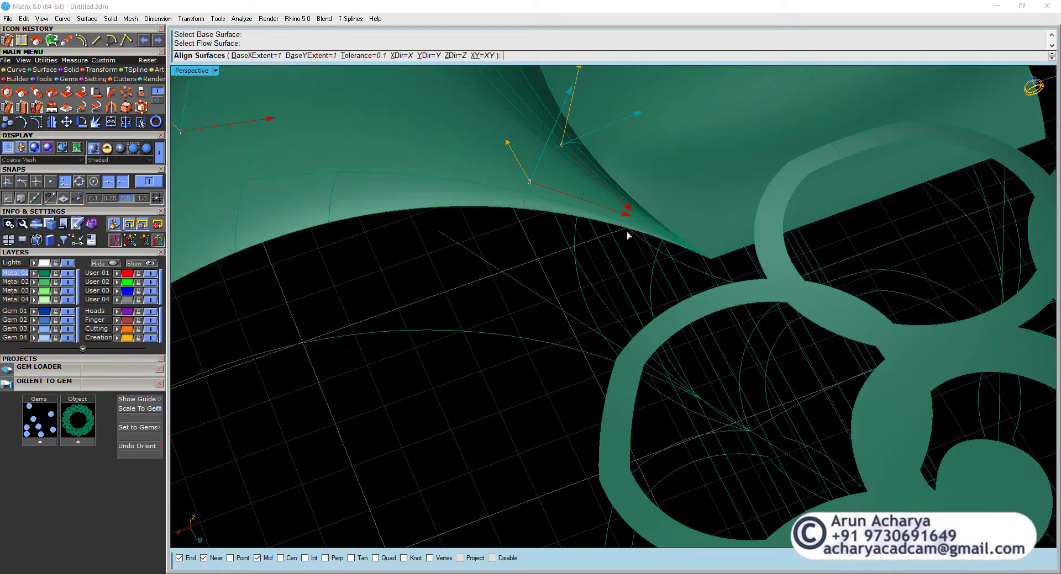
{"action": "scroll", "coordinate": [627, 231], "scroll_direction": "down", "scroll_amount": 8}
{"action": "scroll", "coordinate": [505, 302], "scroll_direction": "up", "scroll_amount": 4}
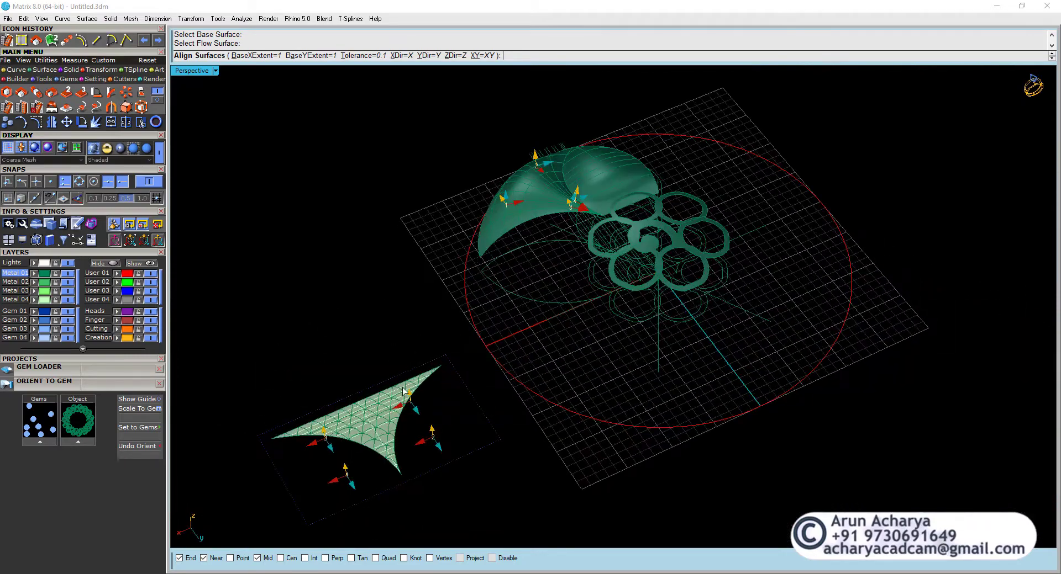
{"action": "scroll", "coordinate": [598, 159], "scroll_direction": "up", "scroll_amount": 2}
{"action": "right_click", "coordinate": [599, 159]}
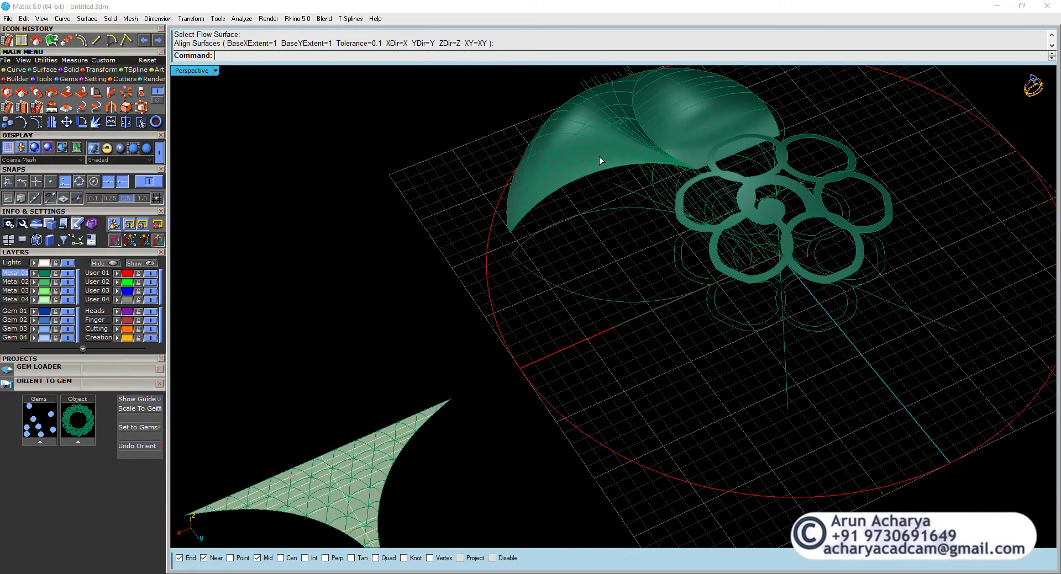
Inspect the lattice flowed onto the domed petal from several angles, and undo the flow.
{"action": "mouse_move", "coordinate": [605, 163]}
{"action": "right_mouse_down"}
{"action": "mouse_move", "coordinate": [406, 230]}
{"action": "mouse_move", "coordinate": [608, 204]}
{"action": "mouse_move", "coordinate": [666, 267]}
{"action": "mouse_move", "coordinate": [640, 342]}
{"action": "mouse_move", "coordinate": [587, 386]}
{"action": "mouse_move", "coordinate": [549, 338]}
{"action": "mouse_move", "coordinate": [516, 246]}
{"action": "mouse_move", "coordinate": [486, 239]}
{"action": "mouse_move", "coordinate": [445, 250]}
{"action": "mouse_move", "coordinate": [445, 393]}
{"action": "mouse_move", "coordinate": [519, 244]}
{"action": "mouse_move", "coordinate": [610, 206]}
{"action": "mouse_move", "coordinate": [679, 230]}
{"action": "mouse_move", "coordinate": [762, 213]}
{"action": "mouse_move", "coordinate": [782, 236]}
{"action": "right_mouse_up"}
{"action": "scroll", "coordinate": [407, 230], "scroll_direction": "up", "scroll_amount": 4}
{"action": "right_click_drag", "start_coordinate": [424, 360], "coordinate": [454, 378]}
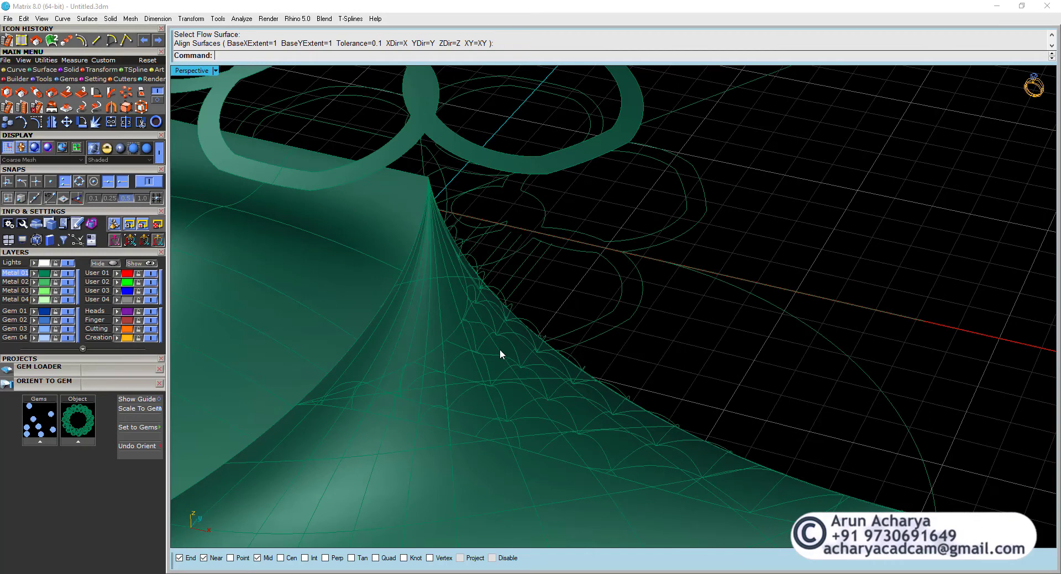
{"action": "scroll", "coordinate": [481, 301], "scroll_direction": "down", "scroll_amount": 5}
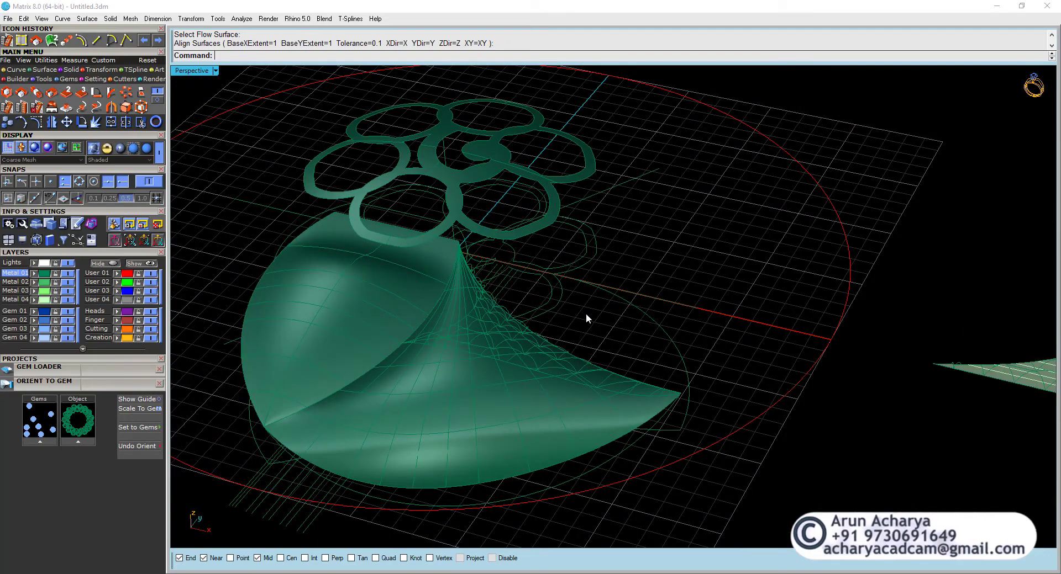
{"action": "scroll", "coordinate": [806, 299], "scroll_direction": "up", "scroll_amount": 3}
{"action": "scroll", "coordinate": [818, 271], "scroll_direction": "down", "scroll_amount": 3}
{"action": "scroll", "coordinate": [482, 347], "scroll_direction": "up", "scroll_amount": 4}
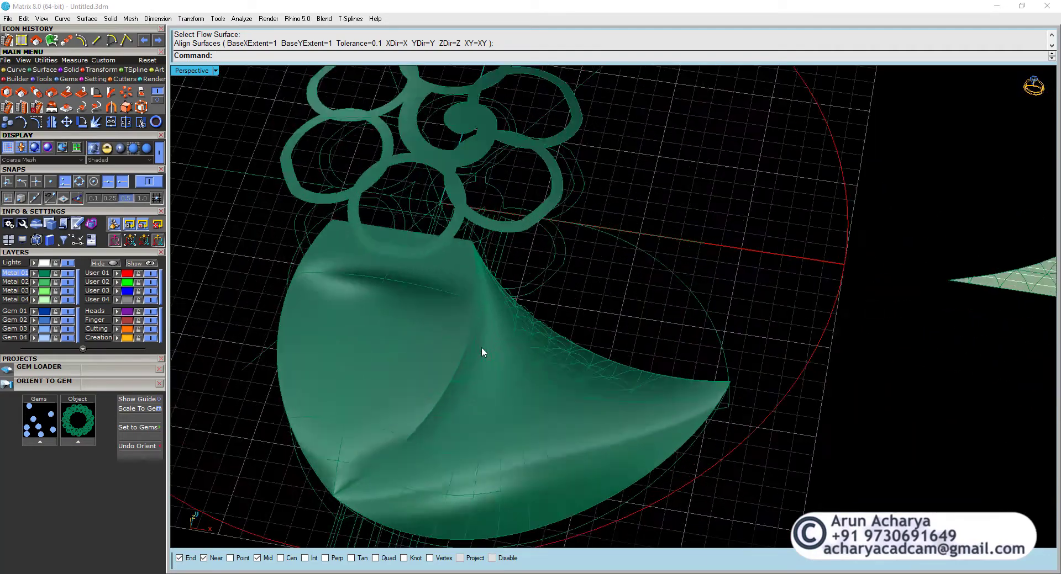
{"action": "scroll", "coordinate": [569, 386], "scroll_direction": "down", "scroll_amount": 1}
{"action": "right_click_drag", "start_coordinate": [569, 386], "coordinate": [800, 381]}
{"action": "key", "text": "ctrl+z"}
{"action": "scroll", "coordinate": [784, 379], "scroll_direction": "up", "scroll_amount": 2}
{"action": "scroll", "coordinate": [798, 369], "scroll_direction": "down", "scroll_amount": 2}
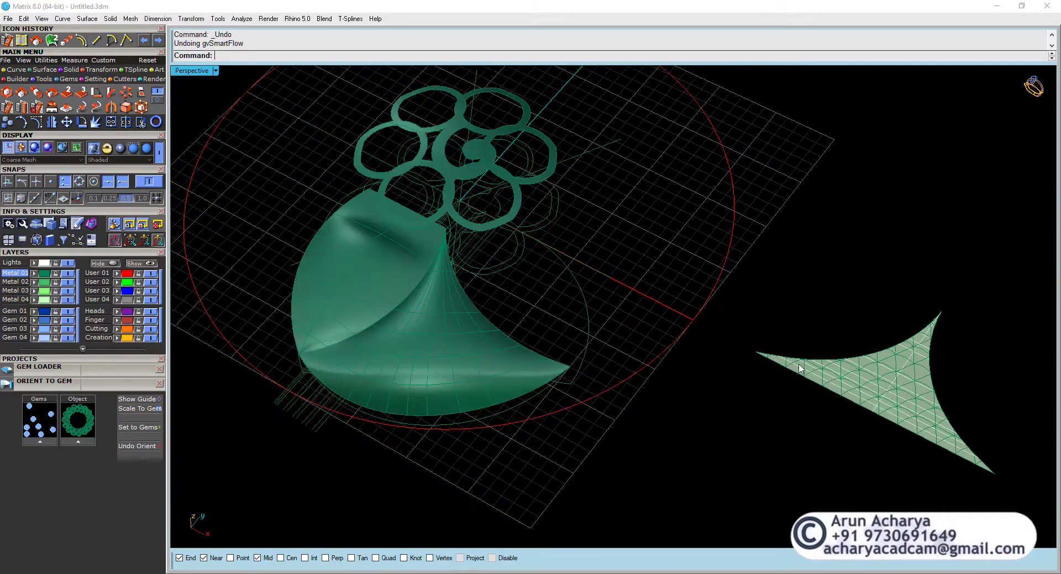
Try the Smart Flow with the base picked near the tip opposite its straight edge and the domed petal at its outer tip, and undo it.
{"action": "right_click", "coordinate": [917, 340]}
{"action": "scroll", "coordinate": [922, 341], "scroll_direction": "up", "scroll_amount": 4}
{"action": "left_click", "coordinate": [932, 330]}
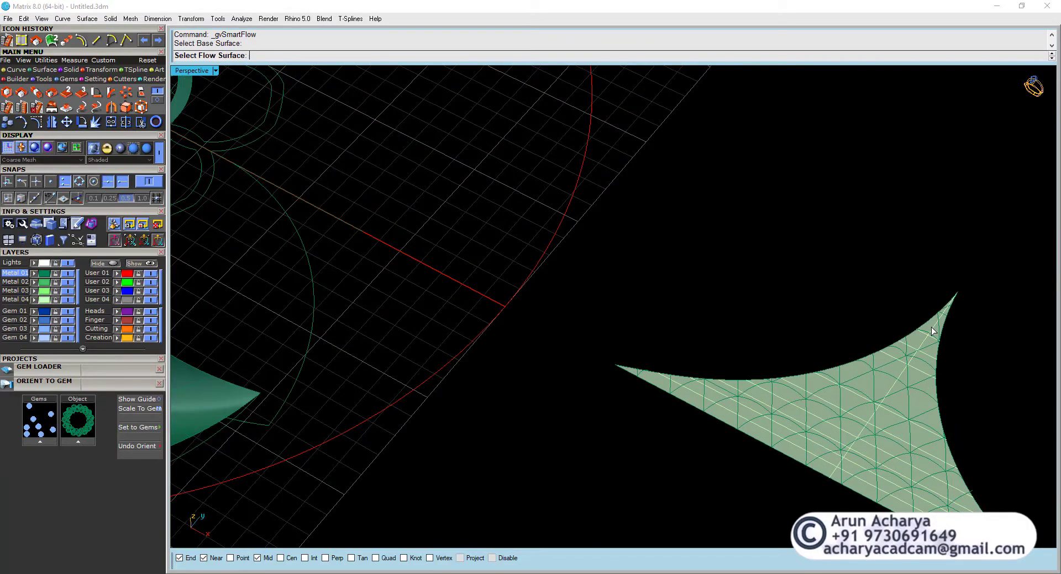
{"action": "scroll", "coordinate": [932, 332], "scroll_direction": "down", "scroll_amount": 4}
{"action": "scroll", "coordinate": [663, 377], "scroll_direction": "up", "scroll_amount": 5}
{"action": "left_click", "coordinate": [567, 333]}
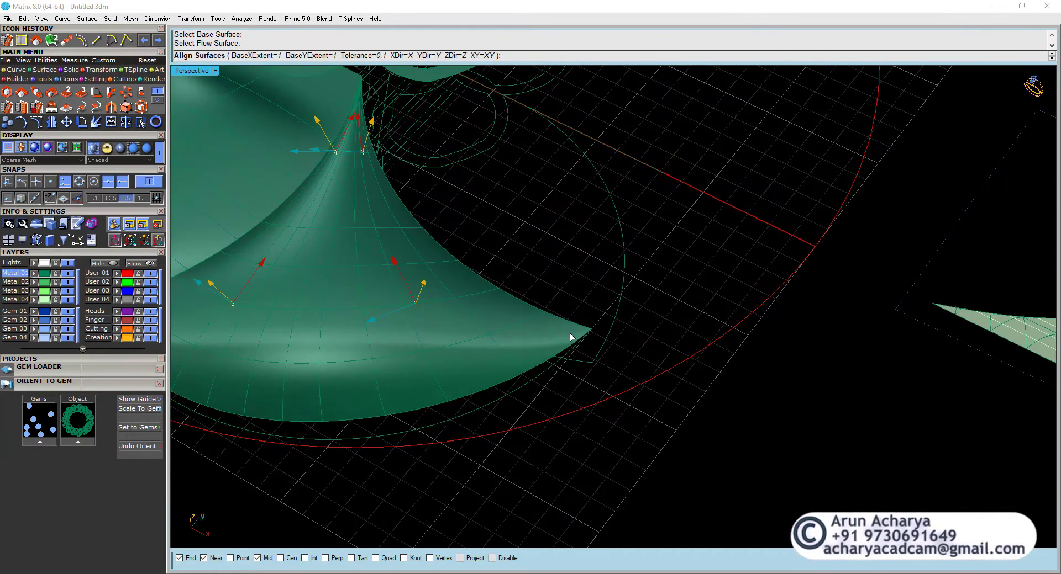
{"action": "right_click", "coordinate": [579, 337]}
{"action": "right_click", "coordinate": [611, 340]}
{"action": "scroll", "coordinate": [815, 335], "scroll_direction": "down", "scroll_amount": 3}
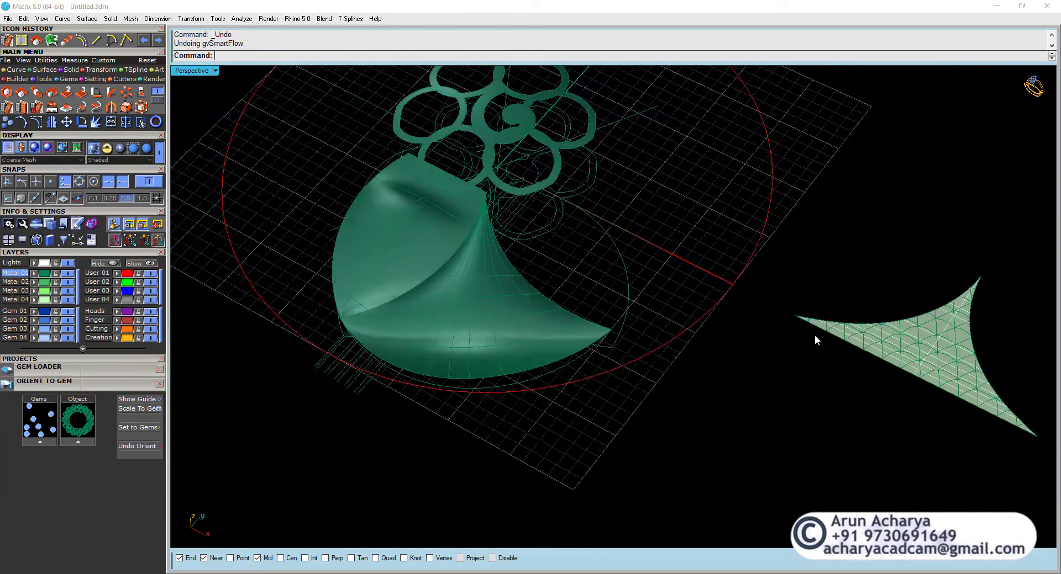
Try the Smart Flow with the base picked at the straight edge's end nearest the flower and the domed petal at its free outer tip.
{"action": "scroll", "coordinate": [826, 324], "scroll_direction": "up", "scroll_amount": 5}
{"action": "left_click", "coordinate": [820, 317]}
{"action": "scroll", "coordinate": [821, 317], "scroll_direction": "down", "scroll_amount": 3}
{"action": "scroll", "coordinate": [482, 329], "scroll_direction": "up", "scroll_amount": 3}
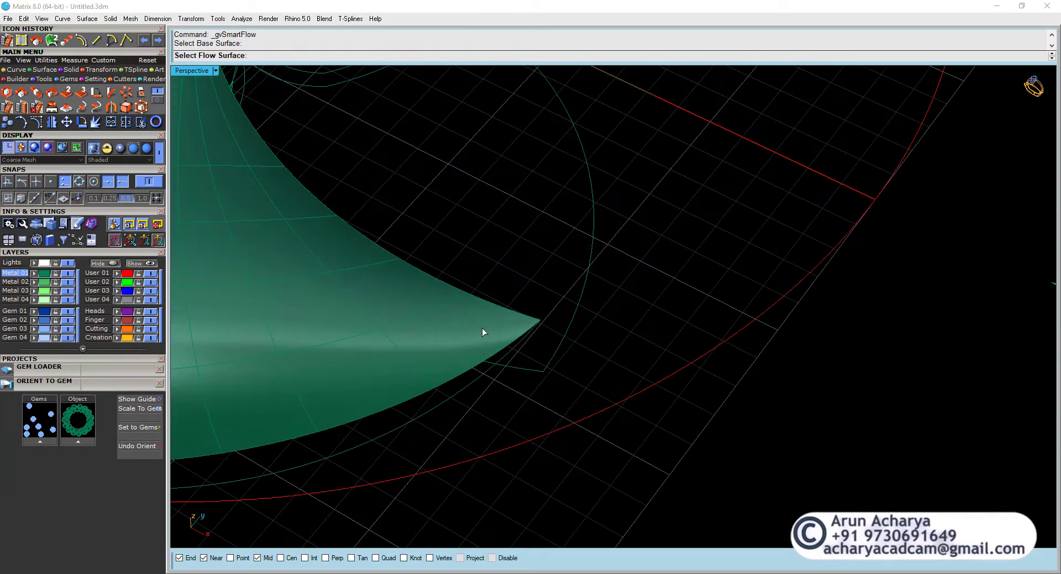
{"action": "left_click", "coordinate": [482, 328]}
{"action": "scroll", "coordinate": [583, 338], "scroll_direction": "down", "scroll_amount": 3}
{"action": "right_click", "coordinate": [583, 338]}
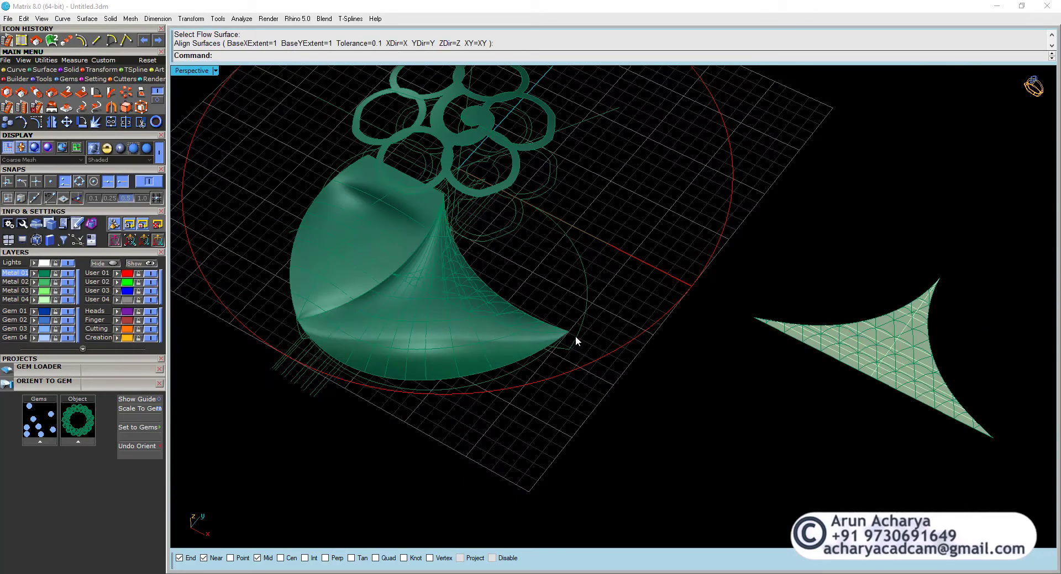
Try the Smart Flow with the domed petal picked at the outer corner beside the neighbouring petal, inspect the lattice, and undo the flow.
{"action": "right_click", "coordinate": [575, 336]}
{"action": "scroll", "coordinate": [737, 320], "scroll_direction": "up", "scroll_amount": 5}
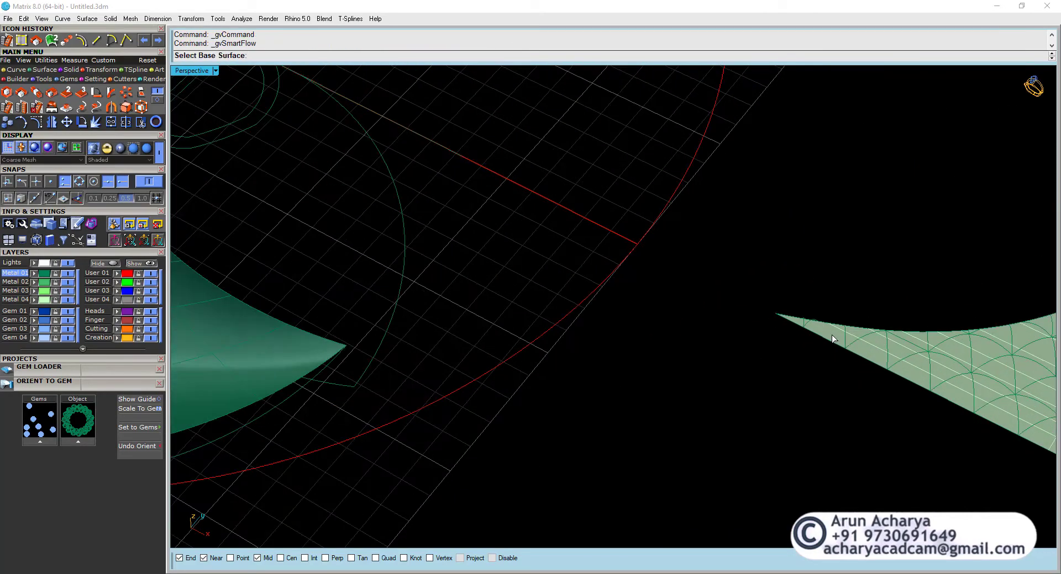
{"action": "left_click", "coordinate": [831, 335]}
{"action": "scroll", "coordinate": [826, 339], "scroll_direction": "down", "scroll_amount": 3}
{"action": "scroll", "coordinate": [506, 365], "scroll_direction": "up", "scroll_amount": 5}
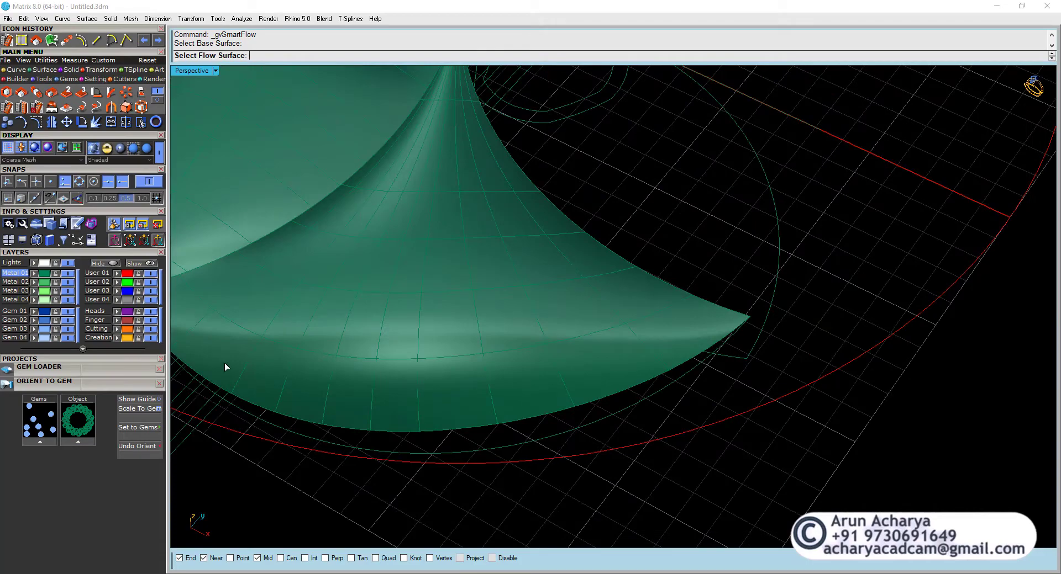
{"action": "left_click", "coordinate": [225, 363]}
{"action": "scroll", "coordinate": [557, 398], "scroll_direction": "down", "scroll_amount": 3}
{"action": "right_click", "coordinate": [563, 396]}
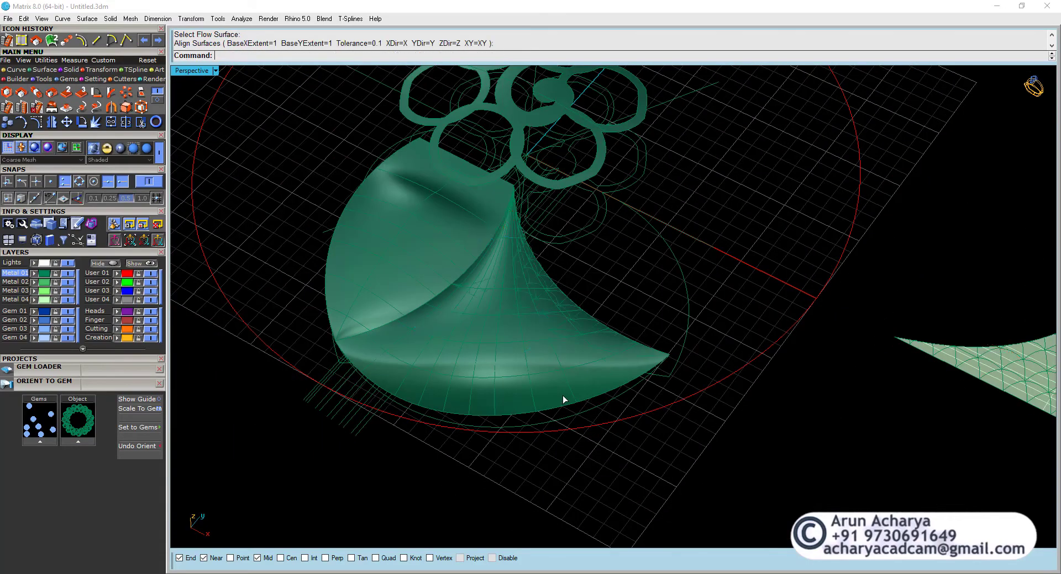
{"action": "right_click_drag", "start_coordinate": [564, 409], "coordinate": [538, 358]}
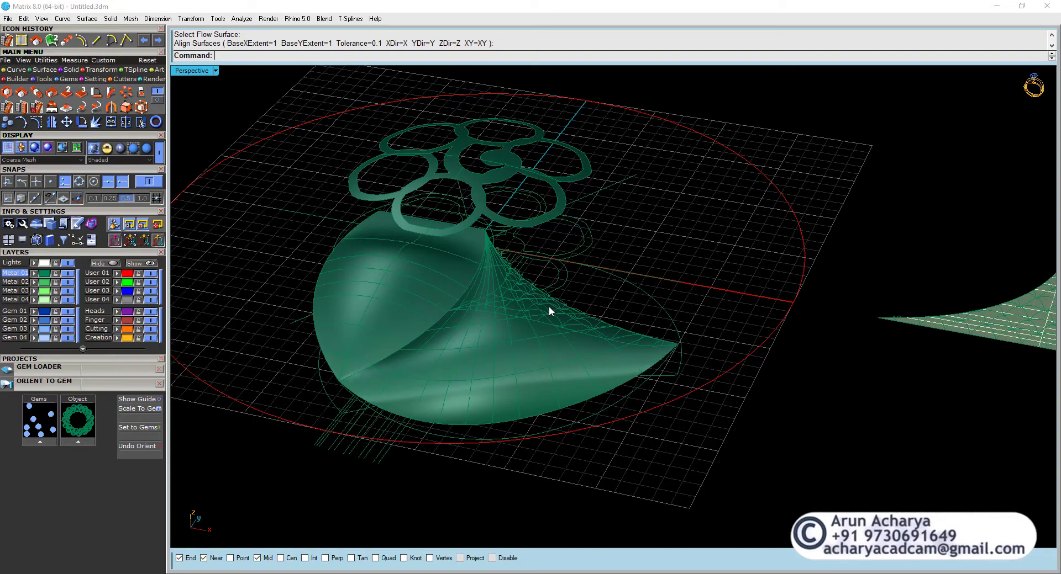
{"action": "key", "text": "ctrl+z"}
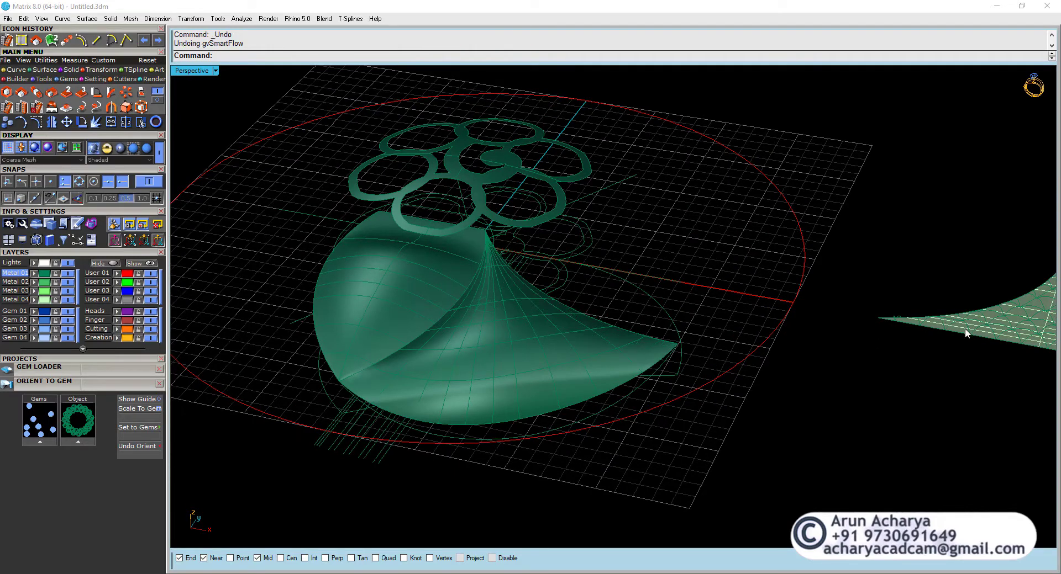
Display the control points of the flattened petal, its lattice and the domed petal for comparison, and turn them off.
{"action": "left_click", "coordinate": [965, 328]}
{"action": "left_click", "coordinate": [773, 368]}
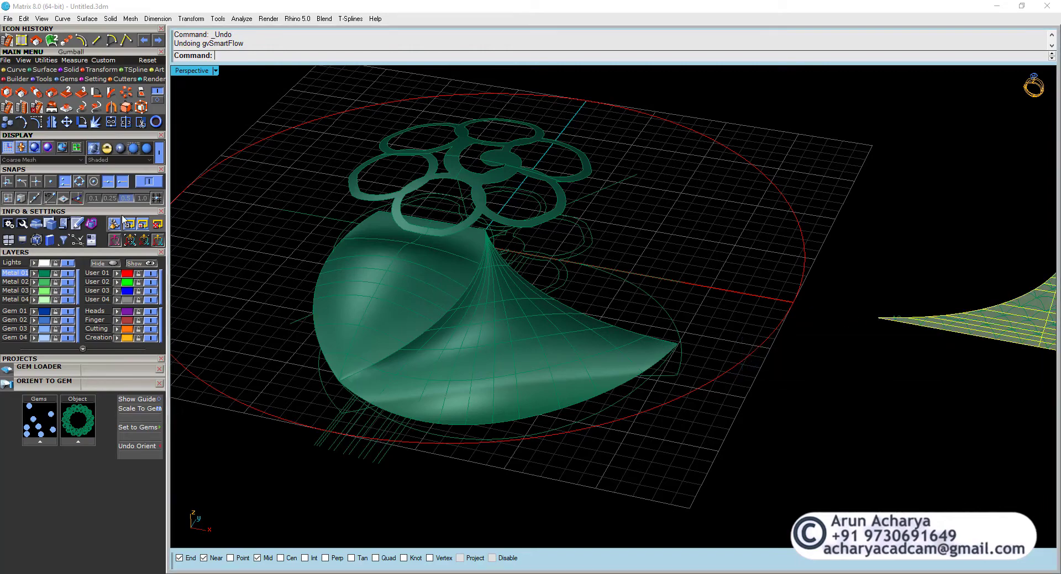
{"action": "scroll", "coordinate": [615, 326], "scroll_direction": "down", "scroll_amount": 3}
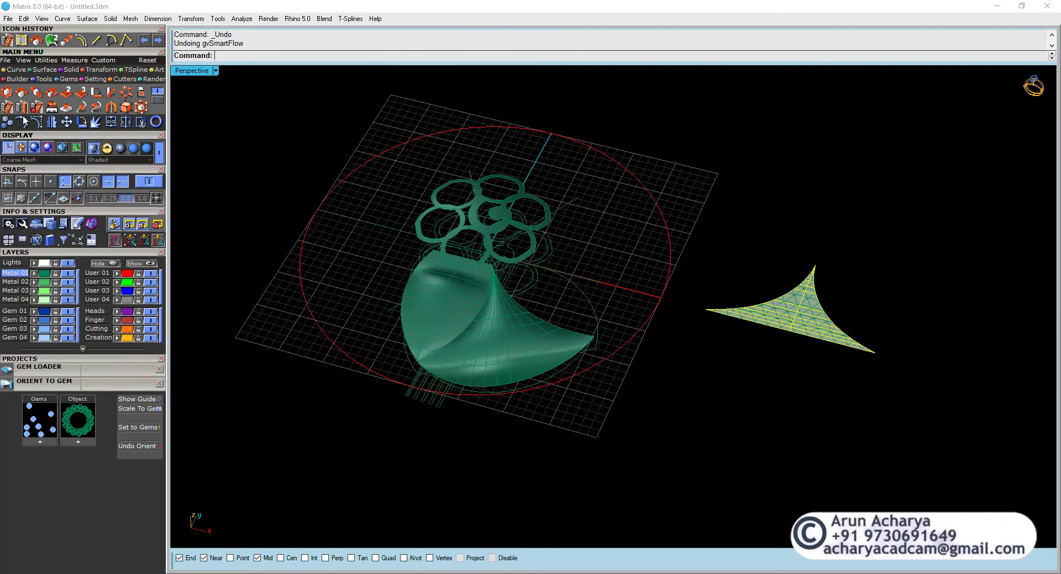
{"action": "left_click", "coordinate": [498, 356]}
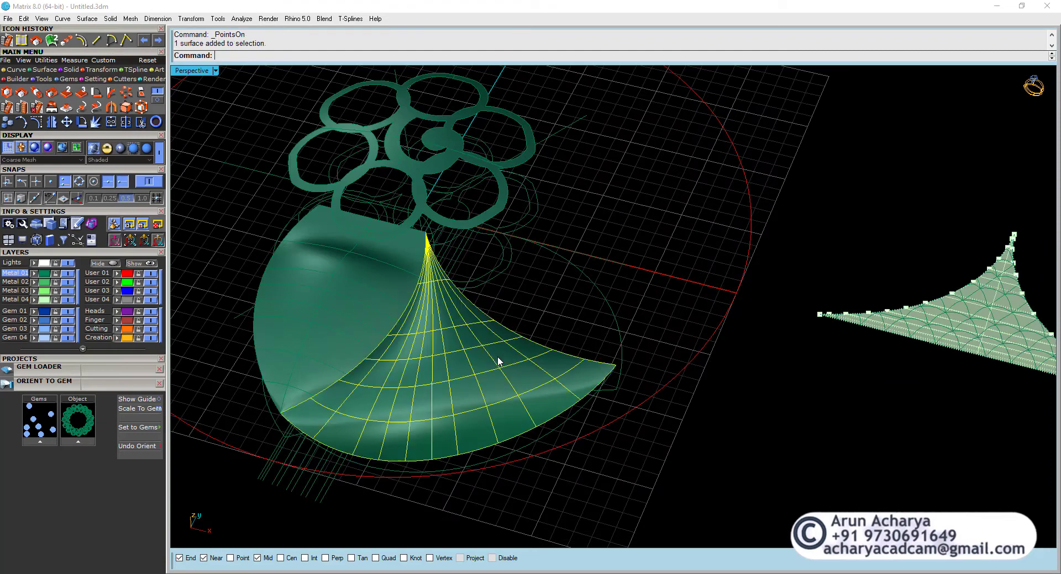
{"action": "key", "text": "F10"}
{"action": "right_click_drag", "start_coordinate": [498, 357], "coordinate": [499, 367]}
{"action": "key", "text": "Escape"}
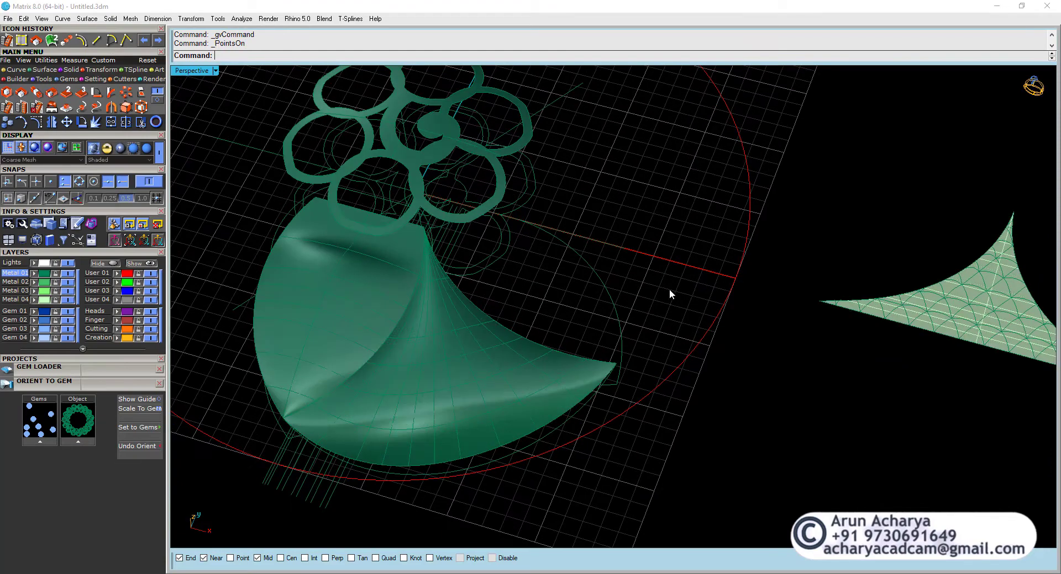
Select all the arched lattice curves on the flattened petal again.
{"action": "right_click_drag", "start_coordinate": [669, 291], "coordinate": [795, 252]}
{"action": "left_click_drag", "start_coordinate": [745, 124], "coordinate": [973, 290]}
{"action": "scroll", "coordinate": [883, 237], "scroll_direction": "up", "scroll_amount": 8}
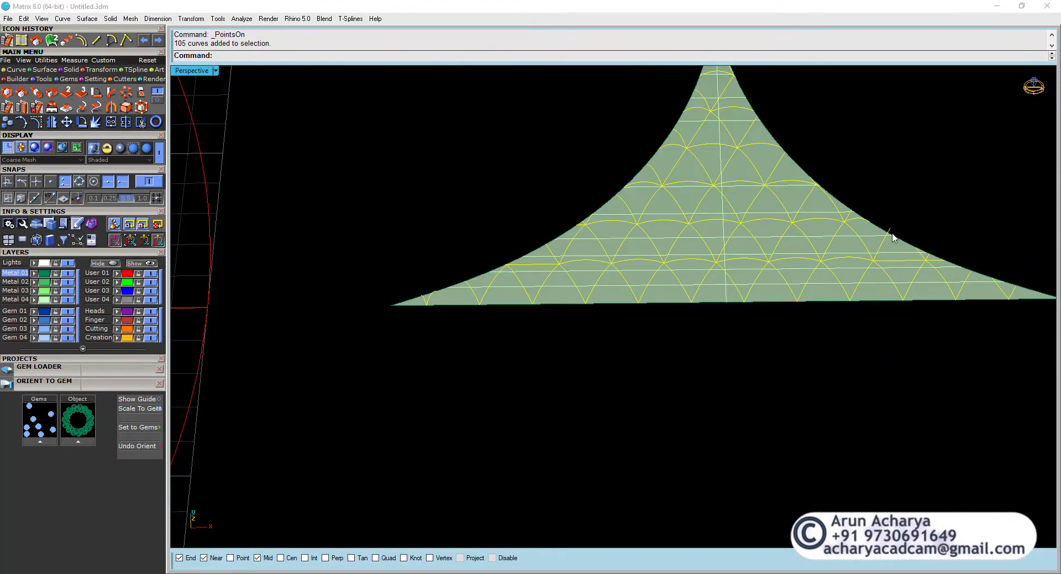
{"action": "scroll", "coordinate": [877, 243], "scroll_direction": "down", "scroll_amount": 5}
{"action": "right_click_drag", "start_coordinate": [840, 301], "coordinate": [565, 357]}
{"action": "scroll", "coordinate": [745, 385], "scroll_direction": "up", "scroll_amount": 5}
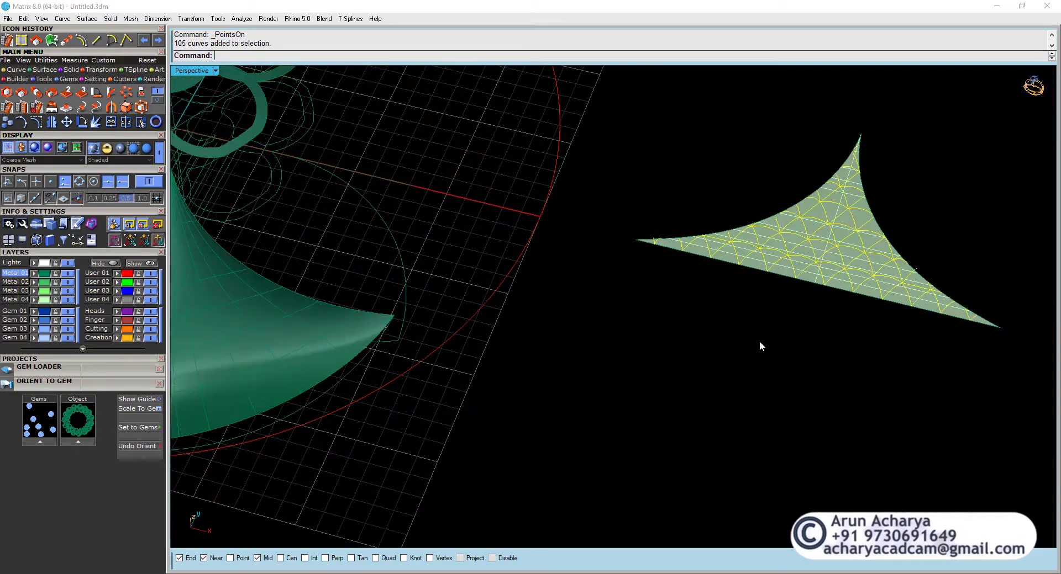
{"action": "scroll", "coordinate": [760, 347], "scroll_direction": "down", "scroll_amount": 3}
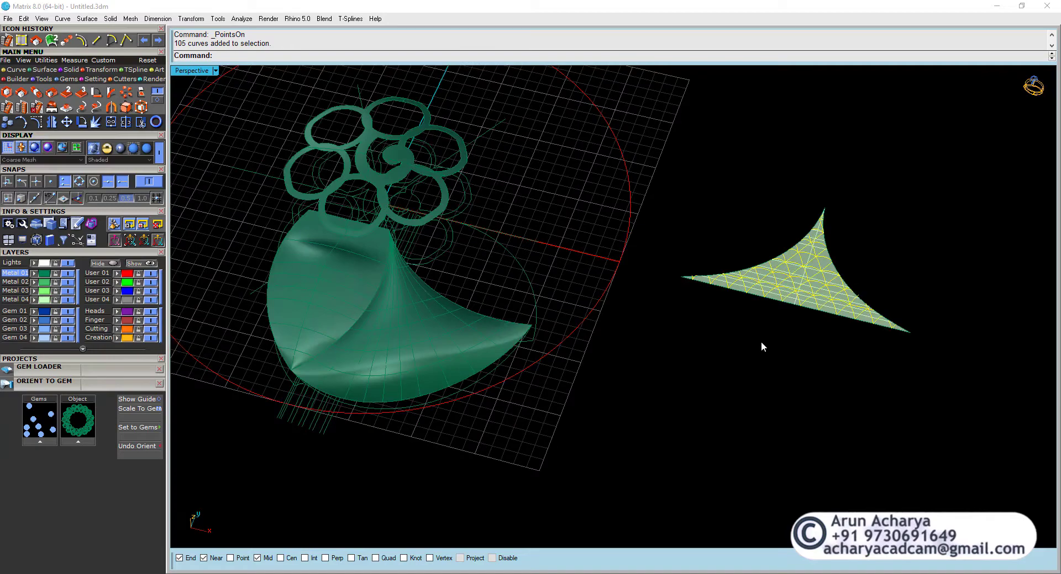
Smart Flow the lattice onto the domed petal, picking the base at the straight edge's far end and the domed petal near its free outer tip.
{"action": "left_click", "coordinate": [7, 107]}
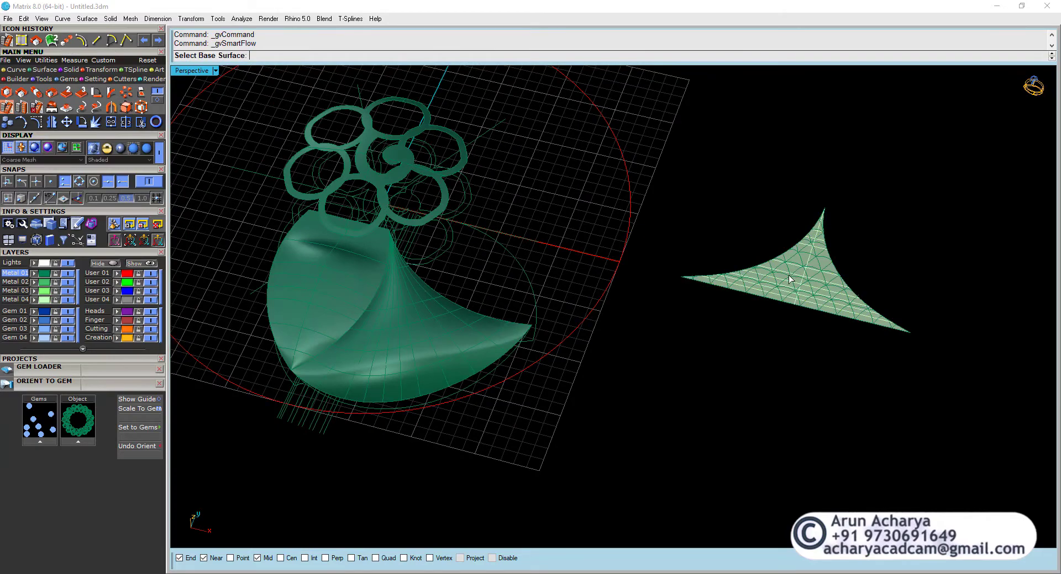
{"action": "scroll", "coordinate": [788, 275], "scroll_direction": "up", "scroll_amount": 4}
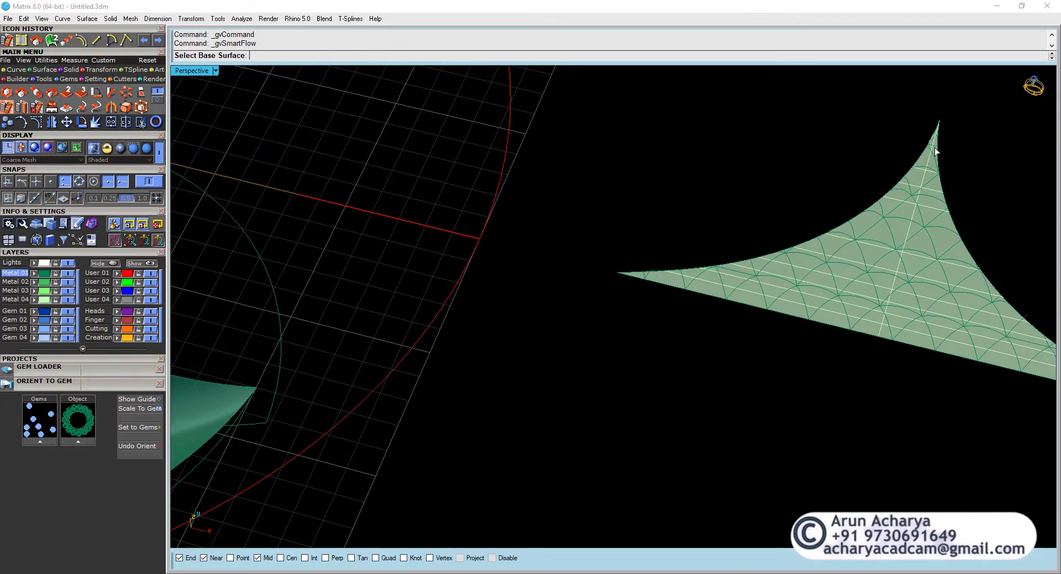
{"action": "scroll", "coordinate": [1023, 290], "scroll_direction": "down", "scroll_amount": 3}
{"action": "scroll", "coordinate": [1003, 306], "scroll_direction": "up", "scroll_amount": 4}
{"action": "left_click", "coordinate": [1003, 306]}
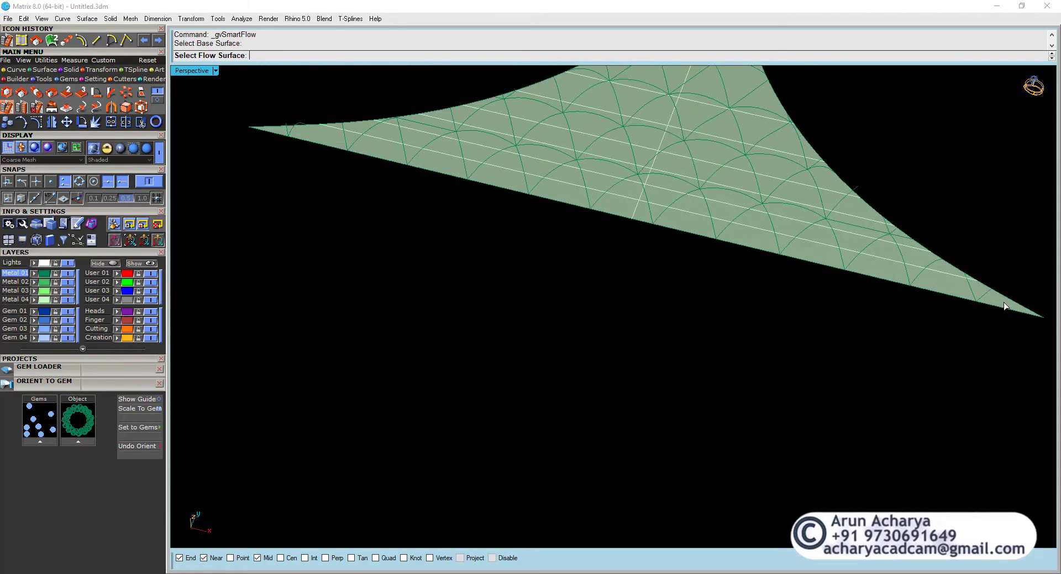
{"action": "scroll", "coordinate": [1003, 306], "scroll_direction": "down", "scroll_amount": 3}
{"action": "scroll", "coordinate": [680, 372], "scroll_direction": "down", "scroll_amount": 3}
{"action": "scroll", "coordinate": [604, 297], "scroll_direction": "up", "scroll_amount": 4}
{"action": "left_click", "coordinate": [603, 272]}
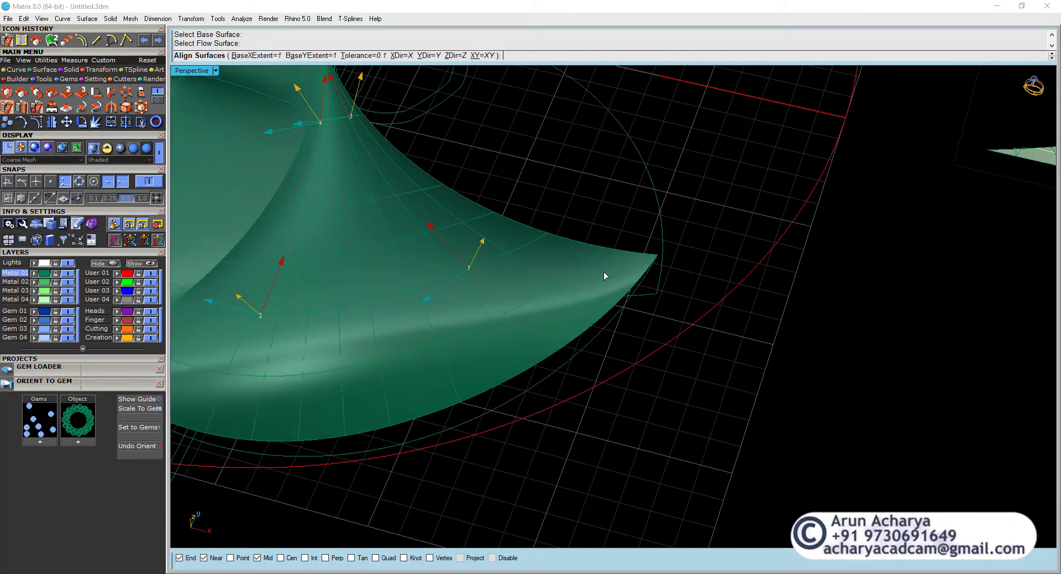
{"action": "right_click_drag", "start_coordinate": [675, 348], "coordinate": [675, 315]}
{"action": "scroll", "coordinate": [673, 324], "scroll_direction": "up", "scroll_amount": 2}
{"action": "right_click", "coordinate": [672, 330]}
{"action": "scroll", "coordinate": [474, 334], "scroll_direction": "up", "scroll_amount": 5}
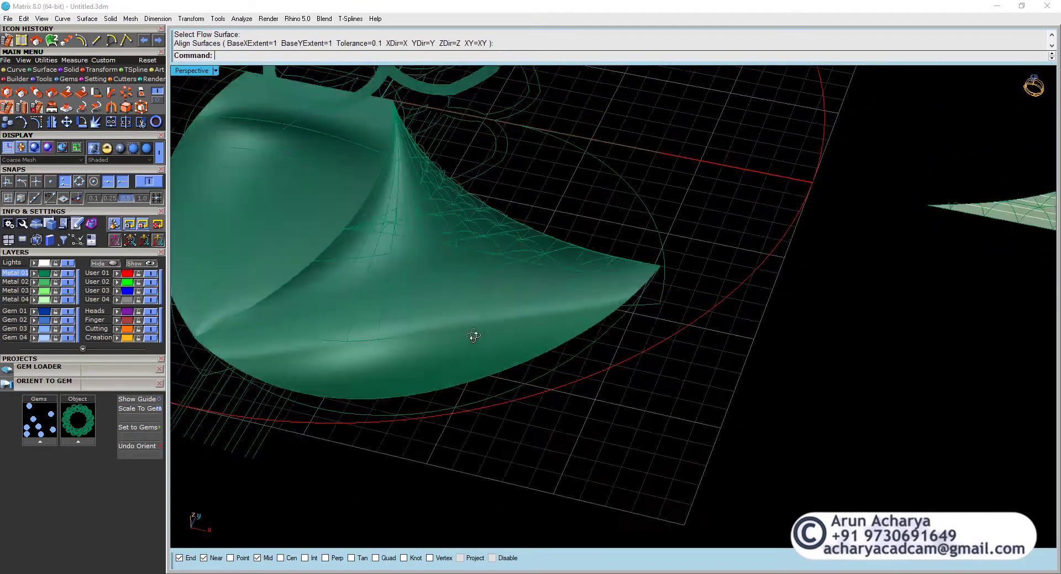
Inspect the lattice flowed onto the domed petal and undo the Smart Flow.
{"action": "right_click_drag", "start_coordinate": [470, 374], "coordinate": [463, 306]}
{"action": "left_click", "coordinate": [464, 307]}
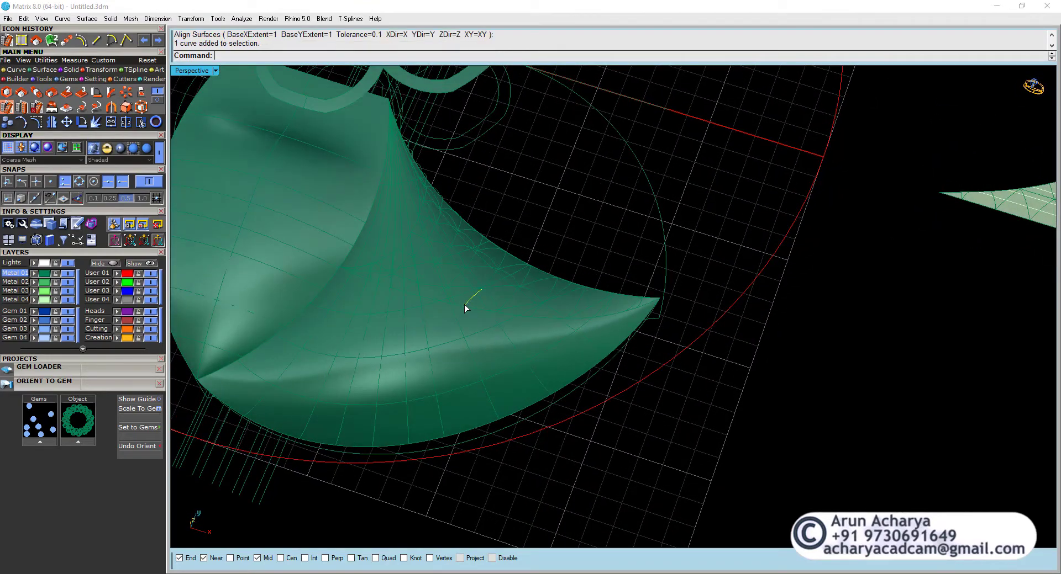
{"action": "scroll", "coordinate": [483, 312], "scroll_direction": "down", "scroll_amount": 3}
{"action": "key", "text": "ctrl+z"}
Try a Smart Flow with the base picked near the flattened petal's inner tip and the domed petal near its outer curved edge, and undo it.
{"action": "scroll", "coordinate": [767, 256], "scroll_direction": "up", "scroll_amount": 2}
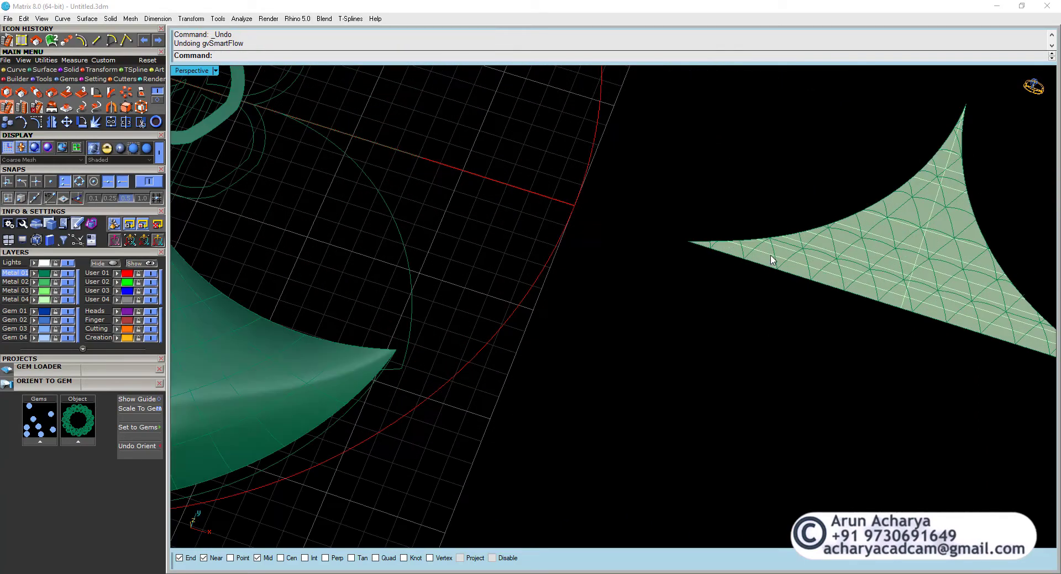
{"action": "key", "text": "Return"}
{"action": "left_click", "coordinate": [762, 254]}
{"action": "scroll", "coordinate": [428, 366], "scroll_direction": "up", "scroll_amount": 3}
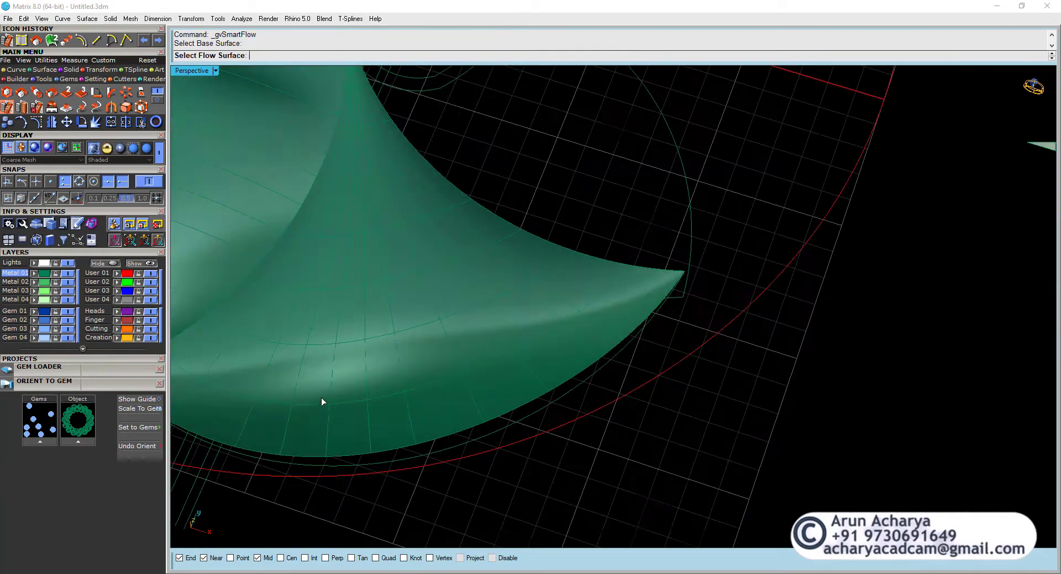
{"action": "left_click", "coordinate": [337, 388]}
{"action": "key", "text": "Return"}
{"action": "key", "text": "Return"}
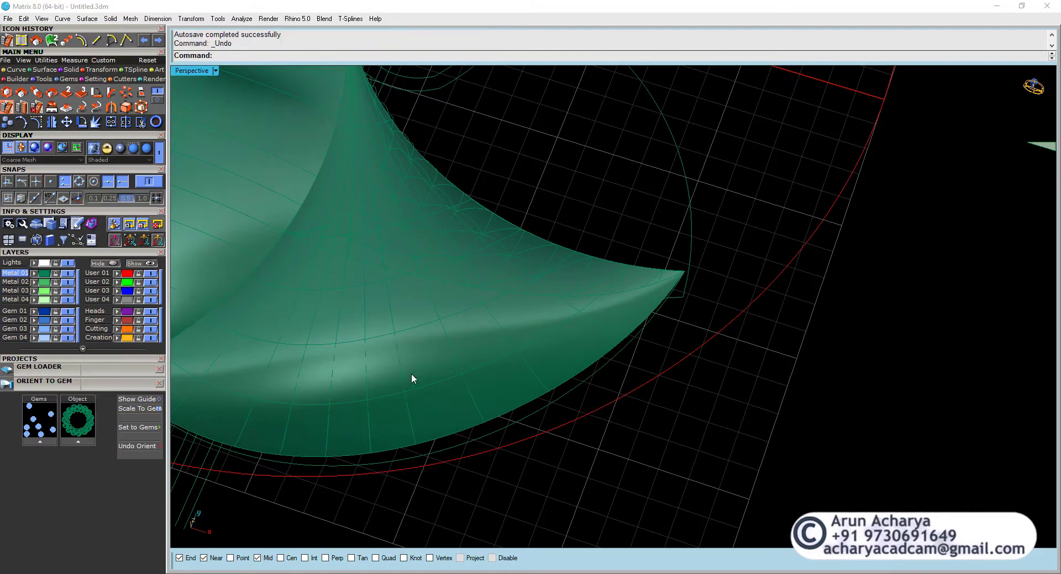
Try the Smart Flow onto the middle of the domed petal with the X direction set to FlipX.
{"action": "scroll", "coordinate": [411, 373], "scroll_direction": "down", "scroll_amount": 3}
{"action": "scroll", "coordinate": [774, 287], "scroll_direction": "up", "scroll_amount": 2}
{"action": "left_click", "coordinate": [816, 244]}
{"action": "scroll", "coordinate": [816, 248], "scroll_direction": "down", "scroll_amount": 3}
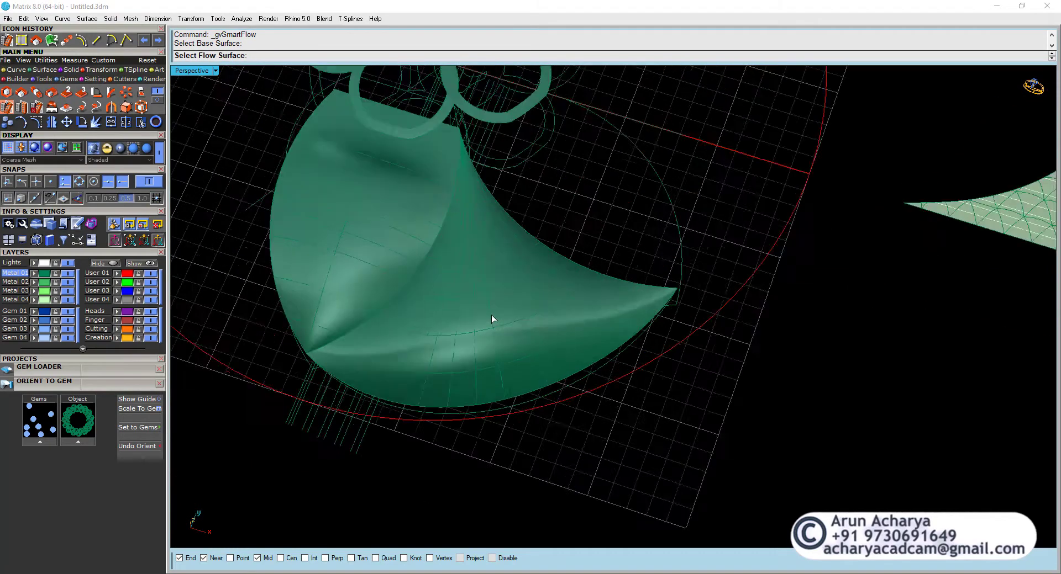
{"action": "scroll", "coordinate": [492, 315], "scroll_direction": "up", "scroll_amount": 2}
{"action": "left_click", "coordinate": [491, 315]}
{"action": "scroll", "coordinate": [529, 295], "scroll_direction": "up", "scroll_amount": 2}
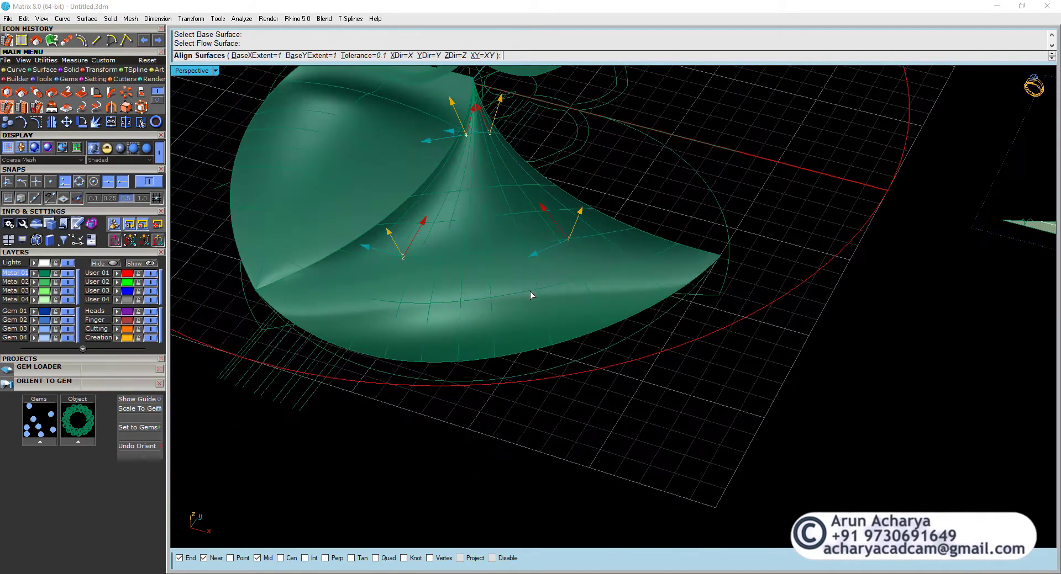
{"action": "left_click", "coordinate": [402, 55]}
{"action": "right_click", "coordinate": [509, 182]}
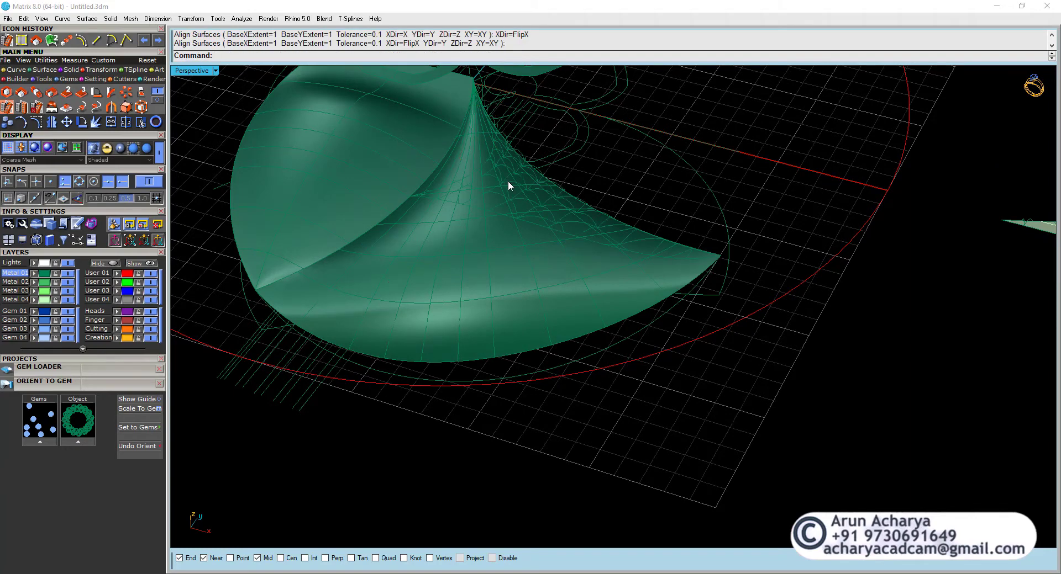
Try the Smart Flow onto the domed petal with the Y direction set to FlipY, inspect the lattice, and undo the flow.
{"action": "right_click", "coordinate": [507, 181]}
{"action": "scroll", "coordinate": [607, 183], "scroll_direction": "down", "scroll_amount": 3}
{"action": "scroll", "coordinate": [895, 232], "scroll_direction": "up", "scroll_amount": 3}
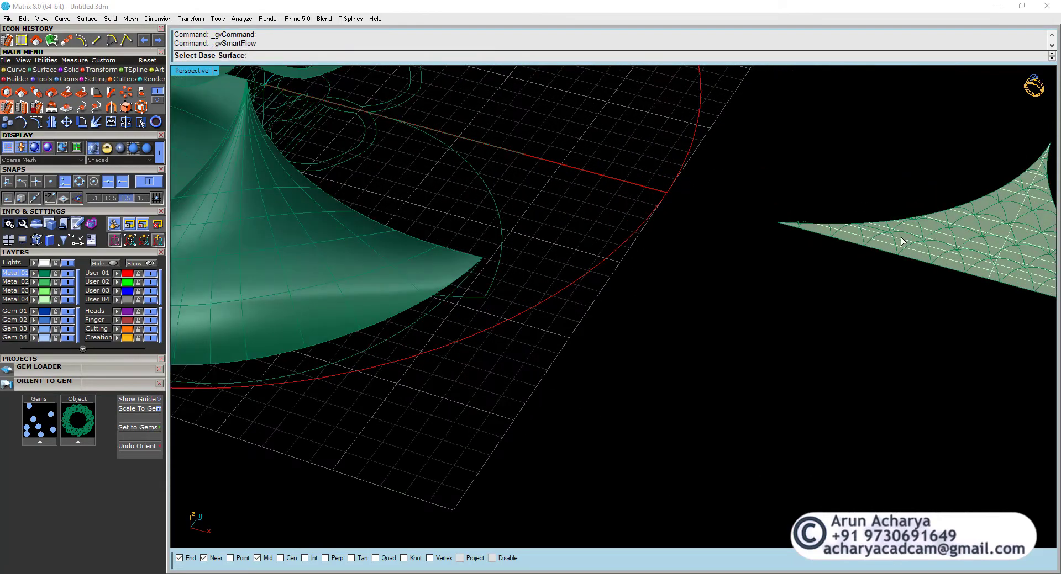
{"action": "left_click", "coordinate": [902, 241]}
{"action": "left_click", "coordinate": [298, 243]}
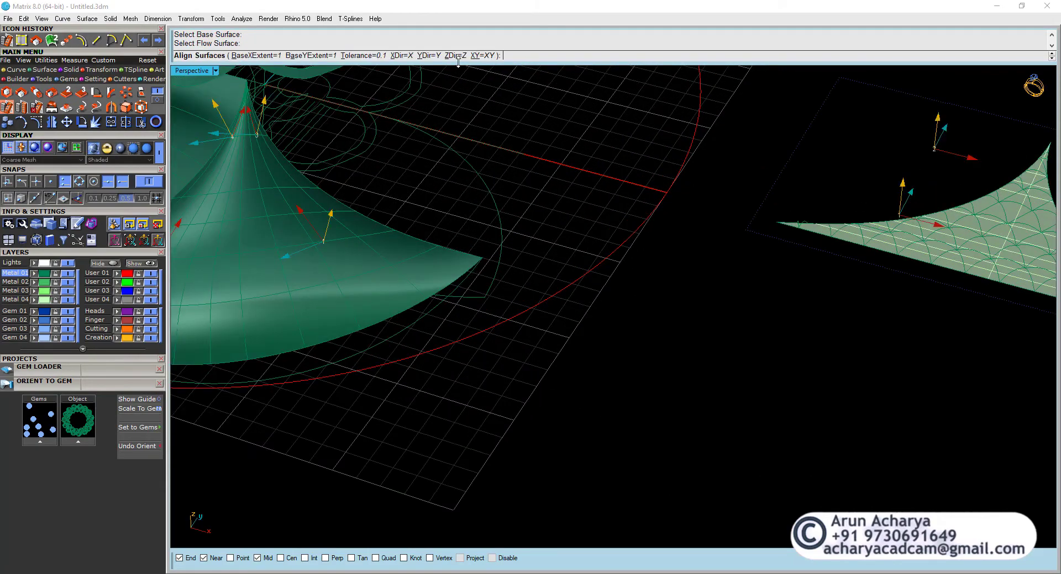
{"action": "left_click", "coordinate": [428, 55]}
{"action": "right_click", "coordinate": [560, 204]}
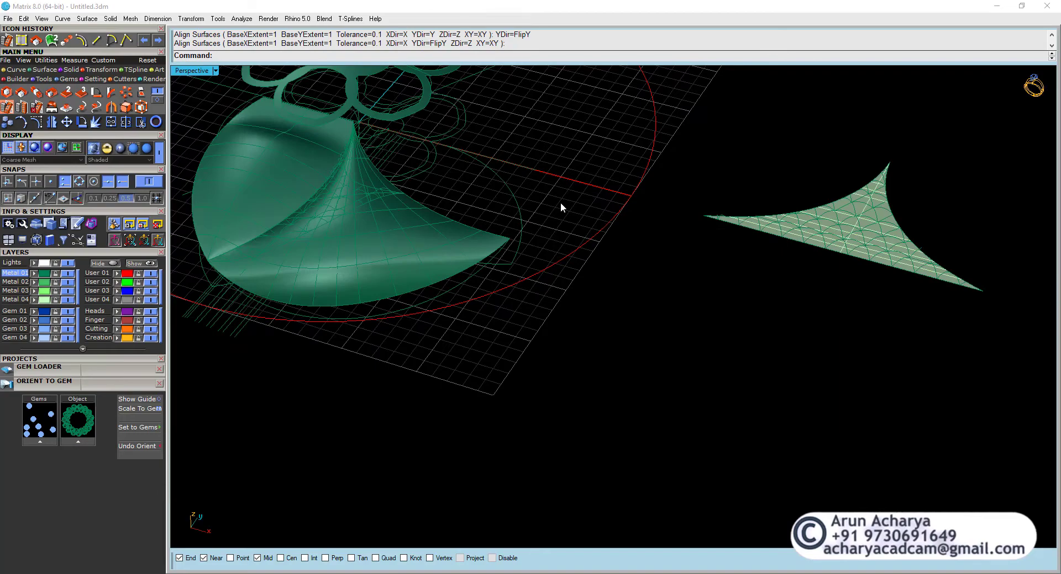
{"action": "right_click_drag", "start_coordinate": [560, 202], "coordinate": [515, 243]}
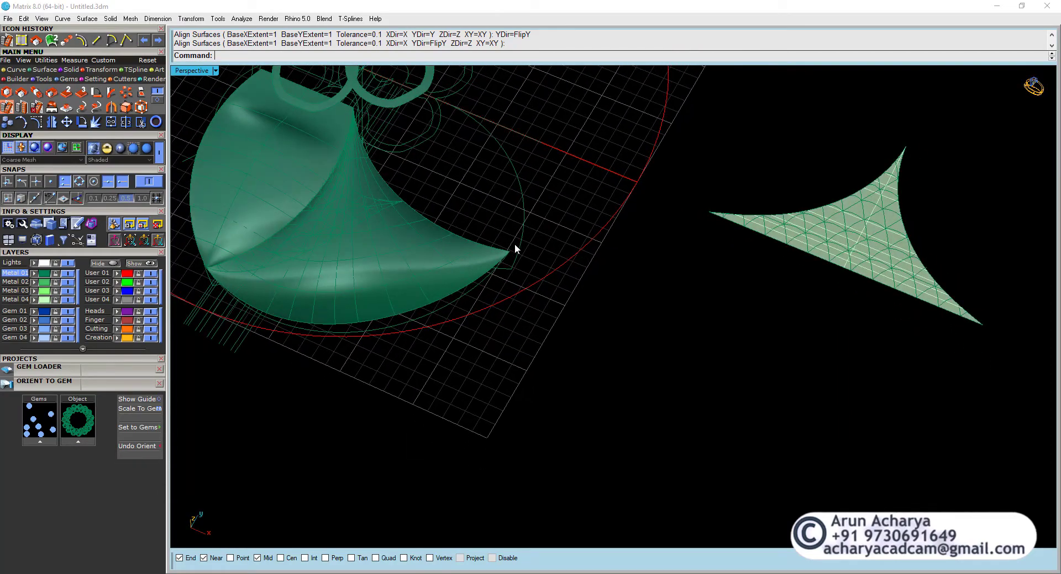
{"action": "key", "text": "ctrl+z"}
{"action": "left_click", "coordinate": [9, 109]}
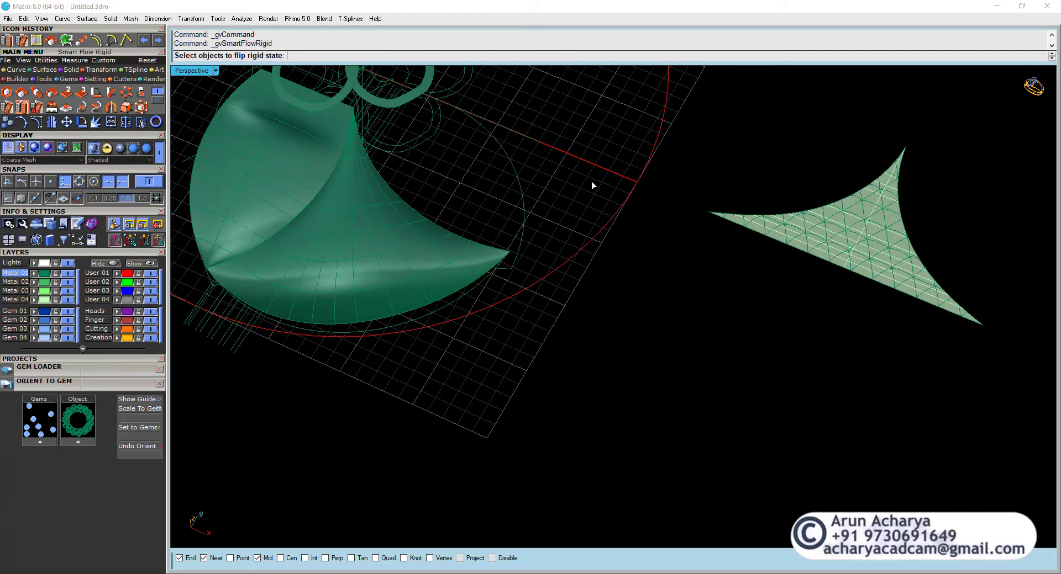
{"action": "key", "text": "Escape"}
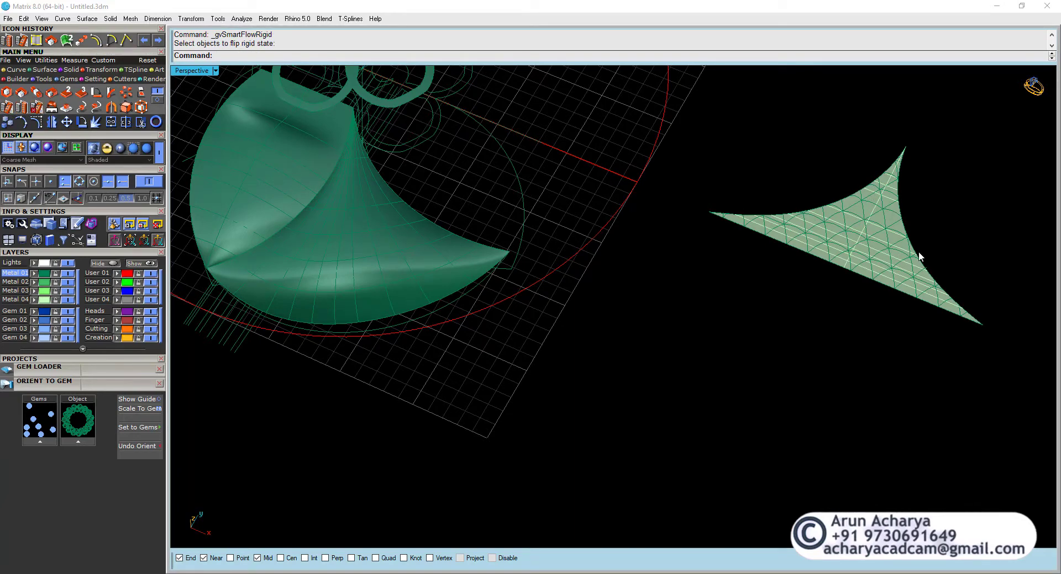
Begin FlowAlongSrf with all the arched lattice curves on the flattened petal as objects, leaving out the petal surface.
{"action": "right_click_drag", "start_coordinate": [845, 241], "coordinate": [774, 190]}
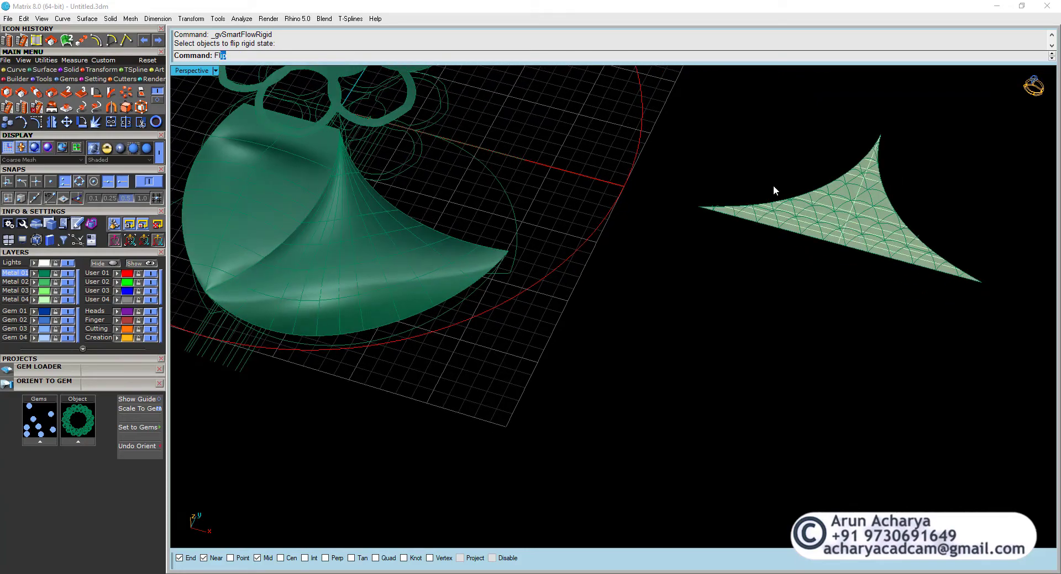
{"action": "type", "text": "Flow"}
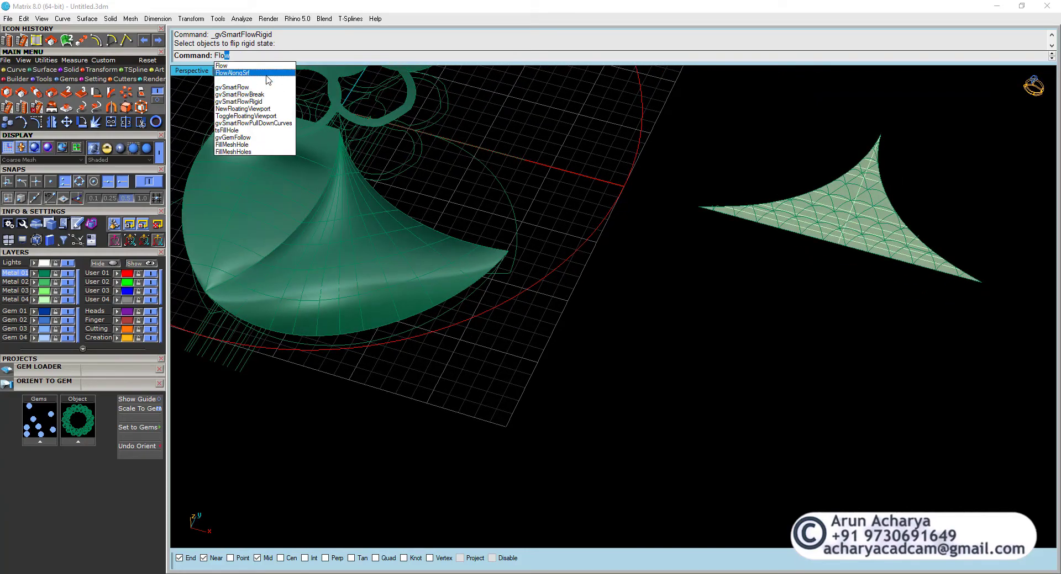
{"action": "left_click", "coordinate": [267, 74]}
{"action": "scroll", "coordinate": [709, 205], "scroll_direction": "up", "scroll_amount": 3}
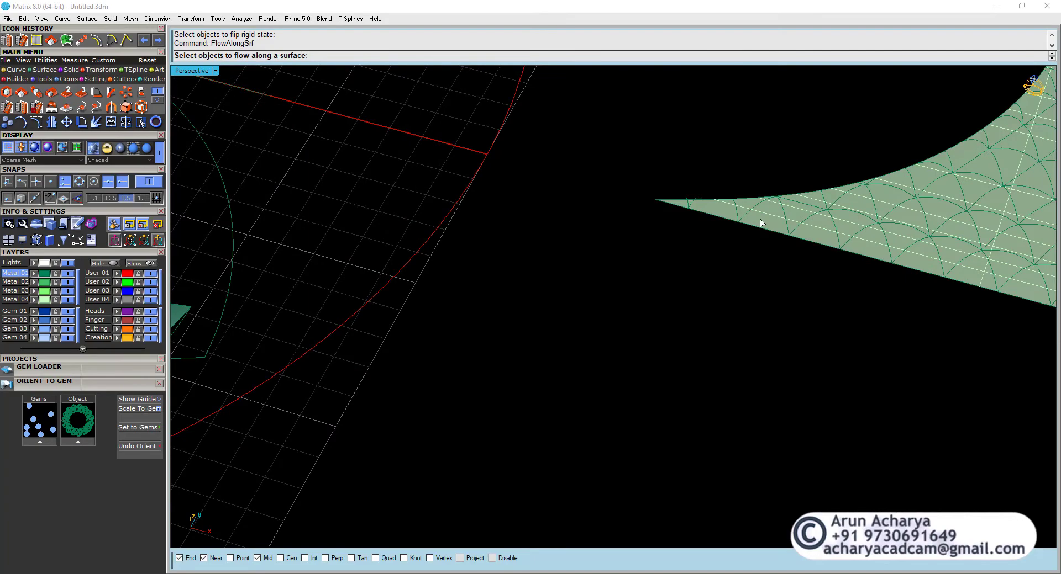
{"action": "scroll", "coordinate": [760, 219], "scroll_direction": "down", "scroll_amount": 3}
{"action": "right_click_drag", "start_coordinate": [760, 219], "coordinate": [798, 243]}
{"action": "left_click", "coordinate": [799, 244]}
{"action": "scroll", "coordinate": [974, 283], "scroll_direction": "up", "scroll_amount": 3}
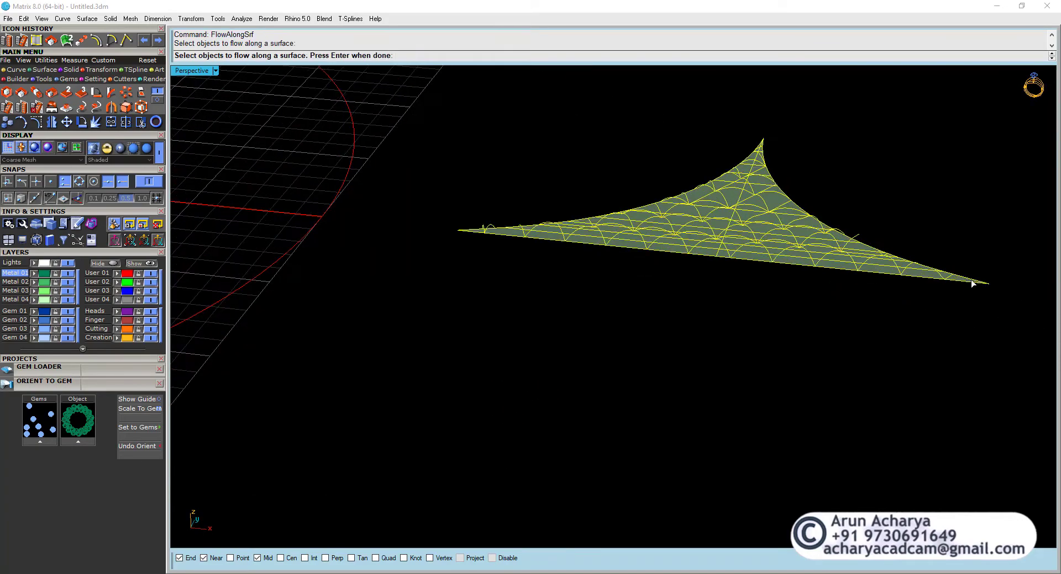
{"action": "scroll", "coordinate": [987, 272], "scroll_direction": "up", "scroll_amount": 2}
{"action": "left_click", "coordinate": [990, 280]}
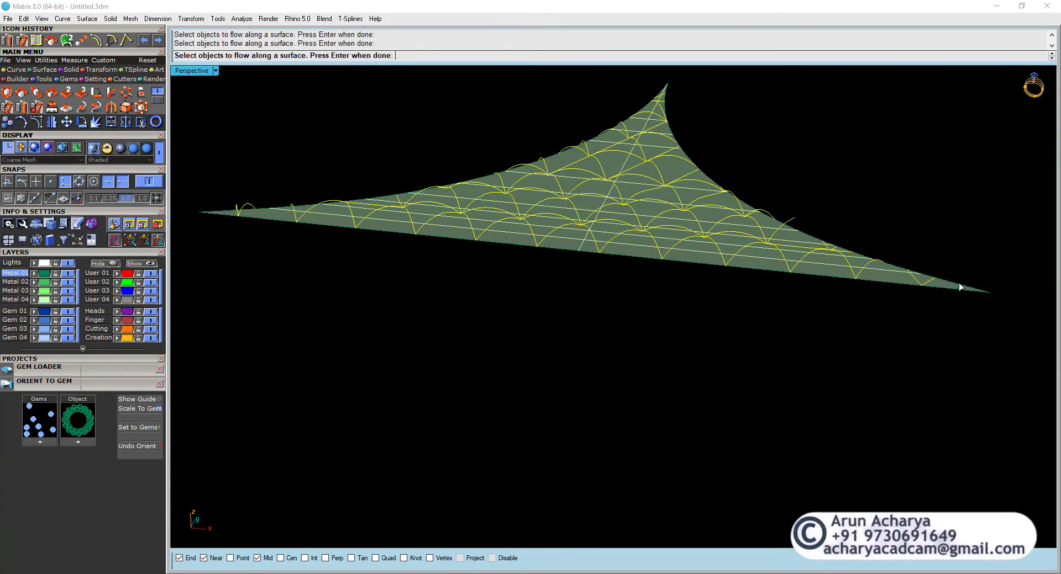
{"action": "scroll", "coordinate": [959, 283], "scroll_direction": "up", "scroll_amount": 3}
{"action": "scroll", "coordinate": [946, 310], "scroll_direction": "down", "scroll_amount": 2}
{"action": "right_click", "coordinate": [942, 307]}
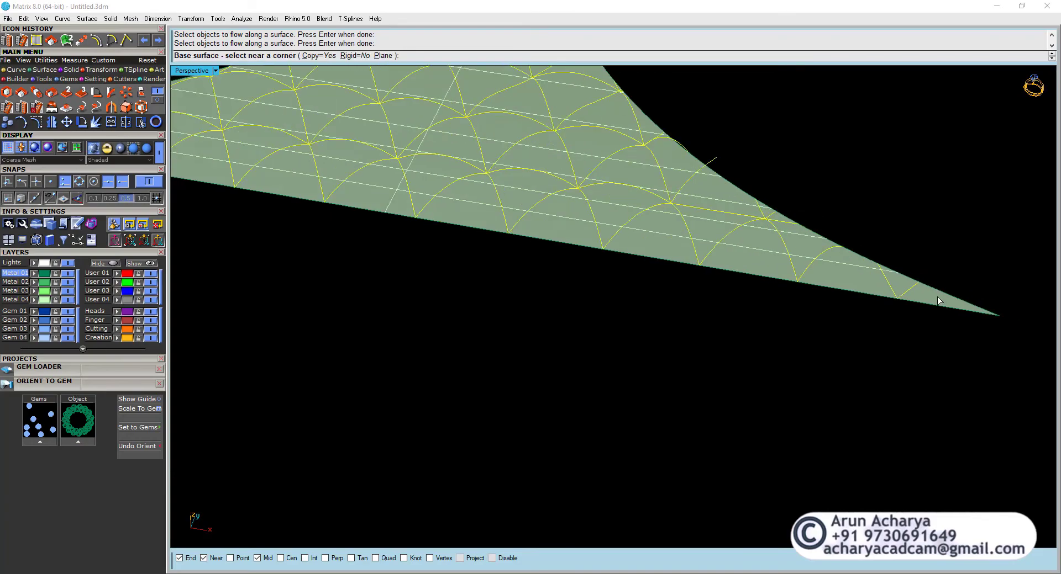
Flow the lattice with Copy=Yes and Rigid=No, picking the base at the straight edge's far corner and the domed petal near its free outer tip.
{"action": "scroll", "coordinate": [928, 290], "scroll_direction": "down", "scroll_amount": 2}
{"action": "left_click", "coordinate": [923, 288]}
{"action": "scroll", "coordinate": [930, 288], "scroll_direction": "down", "scroll_amount": 5}
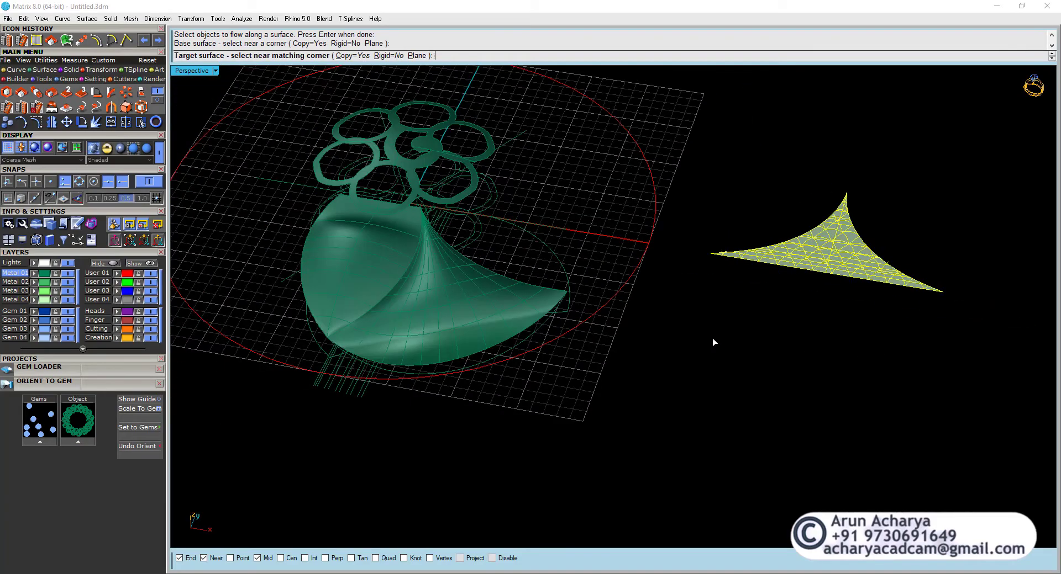
{"action": "scroll", "coordinate": [623, 320], "scroll_direction": "up", "scroll_amount": 5}
{"action": "left_click", "coordinate": [565, 250]}
{"action": "scroll", "coordinate": [611, 302], "scroll_direction": "down", "scroll_amount": 3}
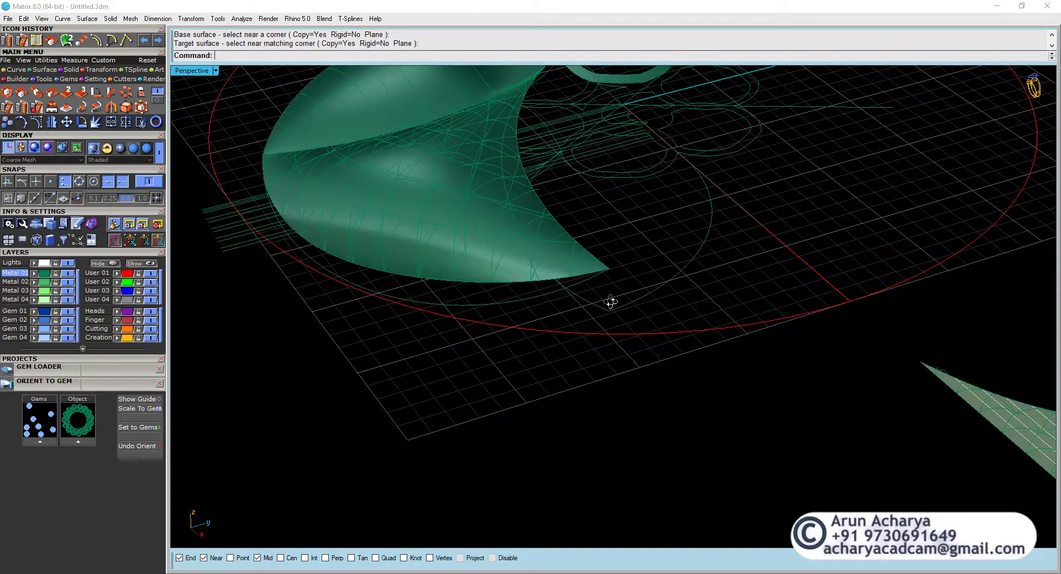
{"action": "right_click_drag", "start_coordinate": [611, 302], "coordinate": [704, 339]}
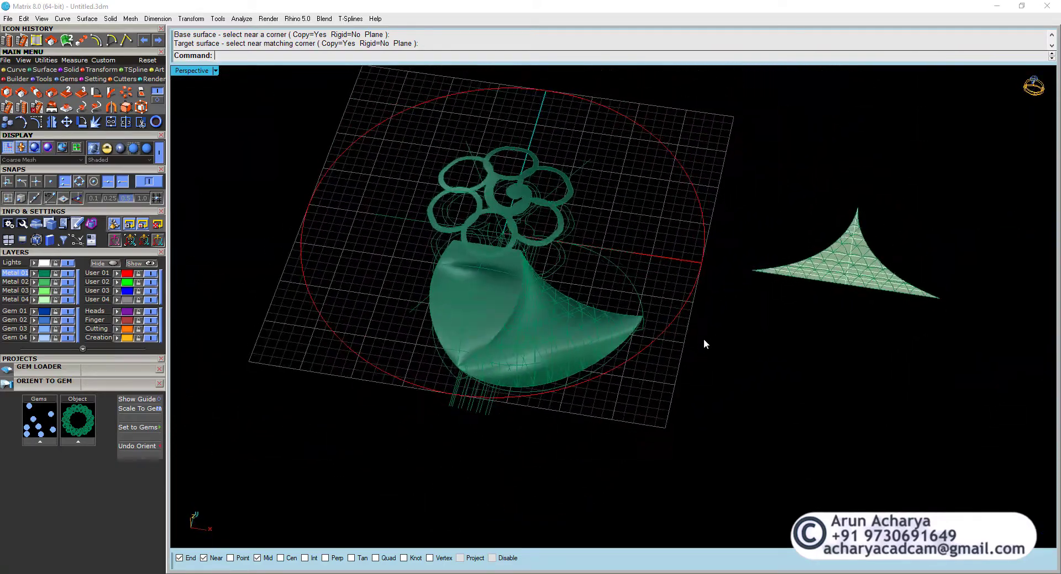
Move the domed petal surface to the Metal 04 layer so the lattice stands out.
{"action": "scroll", "coordinate": [628, 368], "scroll_direction": "up", "scroll_amount": 3}
{"action": "right_click_drag", "start_coordinate": [628, 368], "coordinate": [521, 406]}
{"action": "left_click", "coordinate": [498, 379]}
{"action": "left_click", "coordinate": [35, 300]}
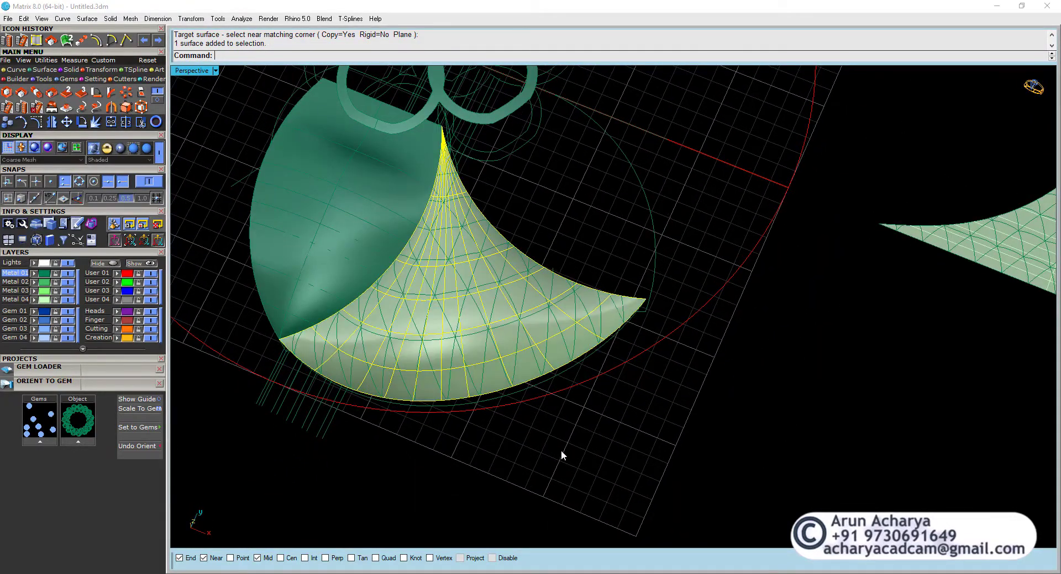
{"action": "right_click_drag", "start_coordinate": [562, 449], "coordinate": [504, 267]}
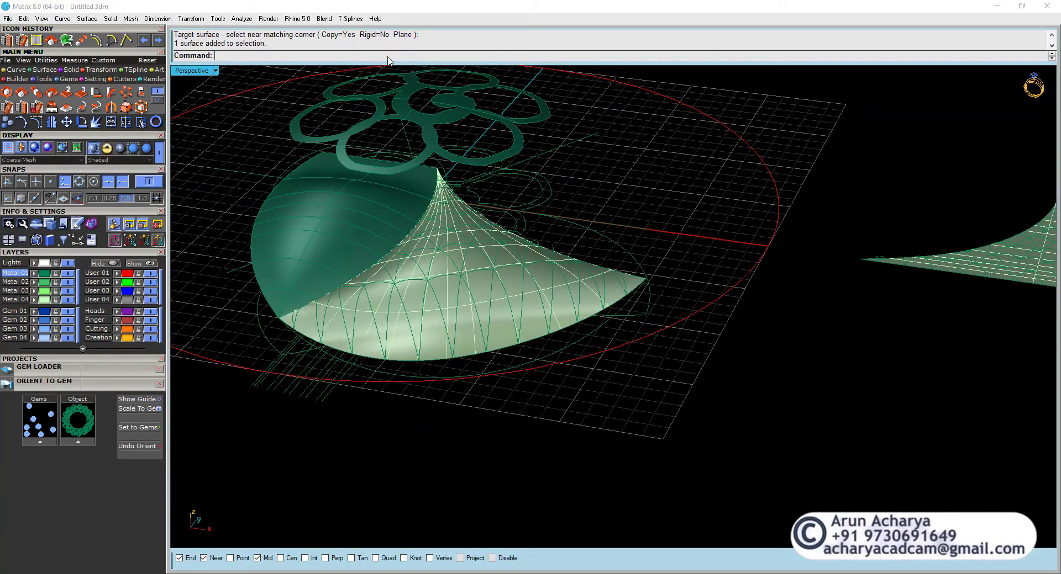
Compare the lattice on the flattened petal with the flowed lattice on the domed petal from above and at an angle.
{"action": "right_click_drag", "start_coordinate": [475, 177], "coordinate": [847, 226]}
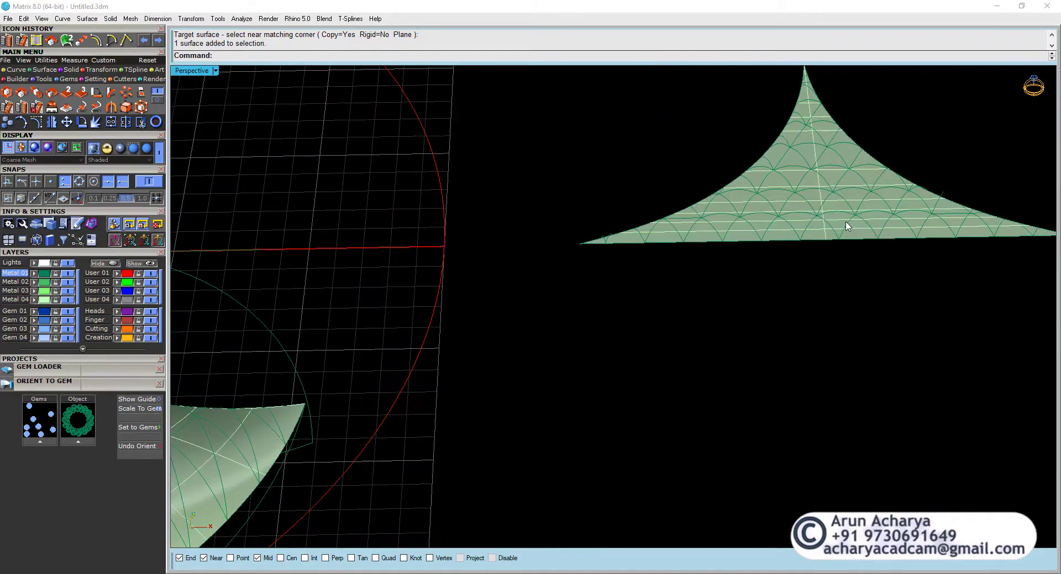
{"action": "scroll", "coordinate": [846, 226], "scroll_direction": "down", "scroll_amount": 5}
{"action": "scroll", "coordinate": [842, 195], "scroll_direction": "up", "scroll_amount": 3}
{"action": "scroll", "coordinate": [834, 216], "scroll_direction": "down", "scroll_amount": 3}
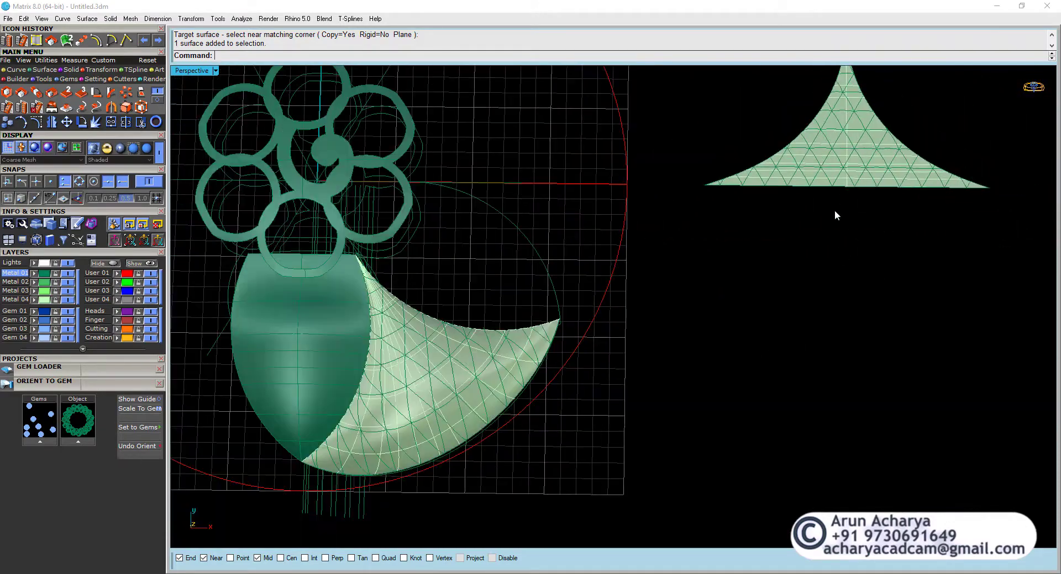
{"action": "right_click_drag", "start_coordinate": [453, 396], "coordinate": [418, 320]}
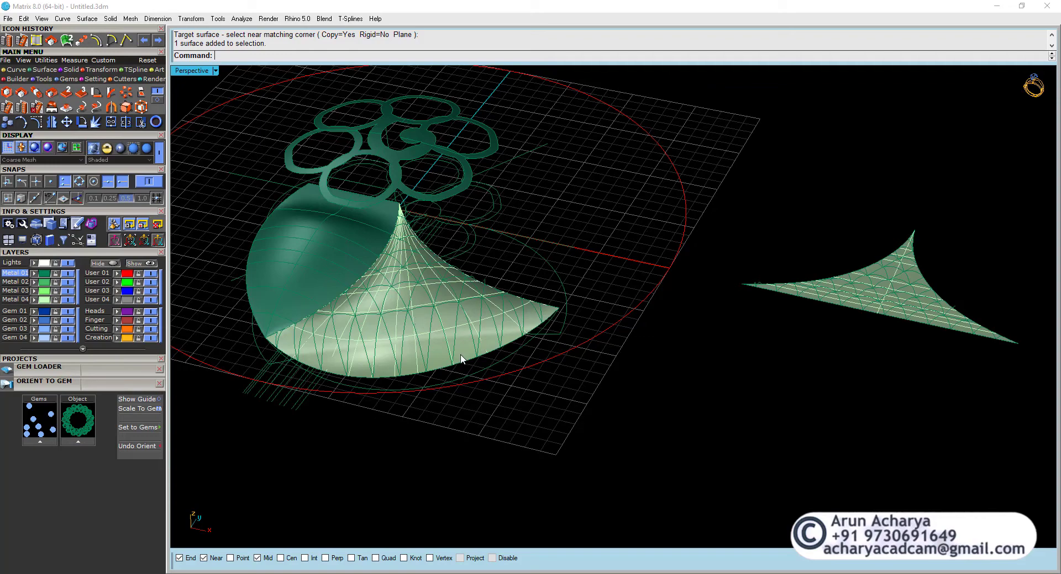
{"action": "scroll", "coordinate": [461, 359], "scroll_direction": "up", "scroll_amount": 5}
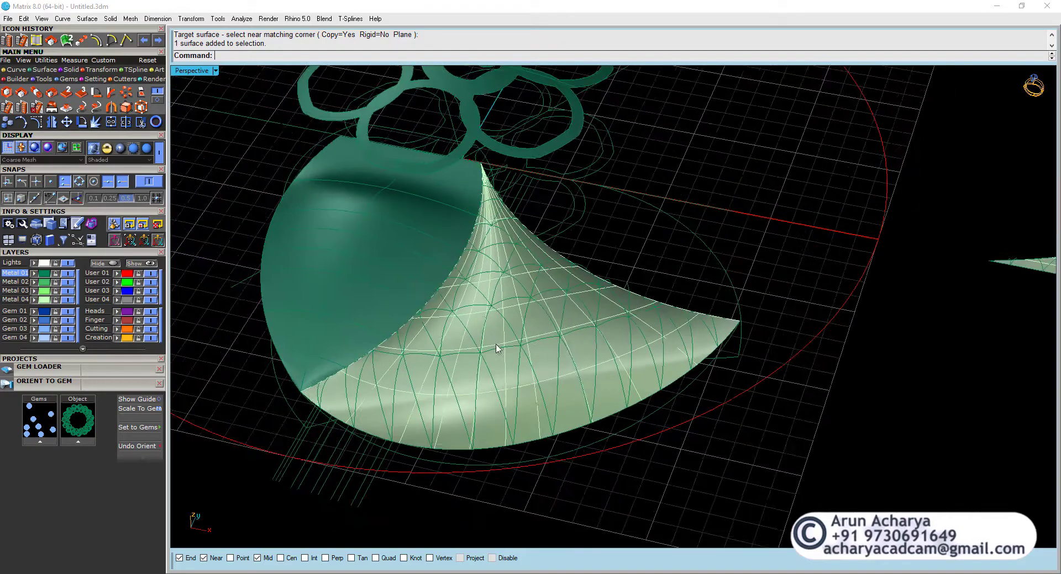
{"action": "right_click_drag", "start_coordinate": [496, 348], "coordinate": [514, 323]}
Undo the flow along the surface, select the lattice curves on the flattened petal, and redo the flow.
{"action": "key", "text": "F2"}
{"action": "scroll", "coordinate": [566, 360], "scroll_direction": "down", "scroll_amount": 2}
{"action": "key", "text": "Escape"}
{"action": "key", "text": "ctrl+z"}
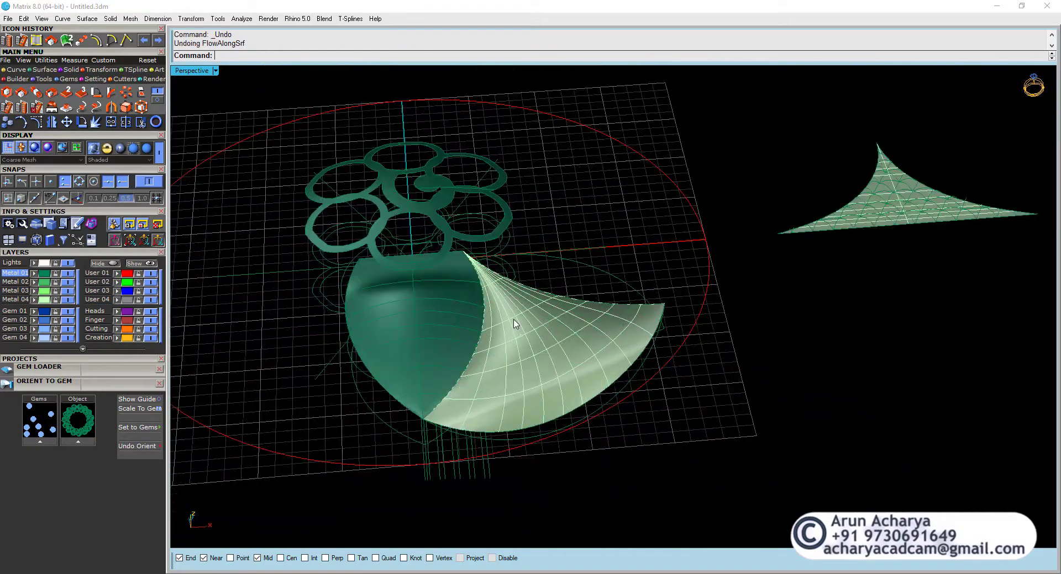
{"action": "left_click_drag", "start_coordinate": [788, 119], "coordinate": [1052, 373]}
{"action": "scroll", "coordinate": [891, 268], "scroll_direction": "up", "scroll_amount": 3}
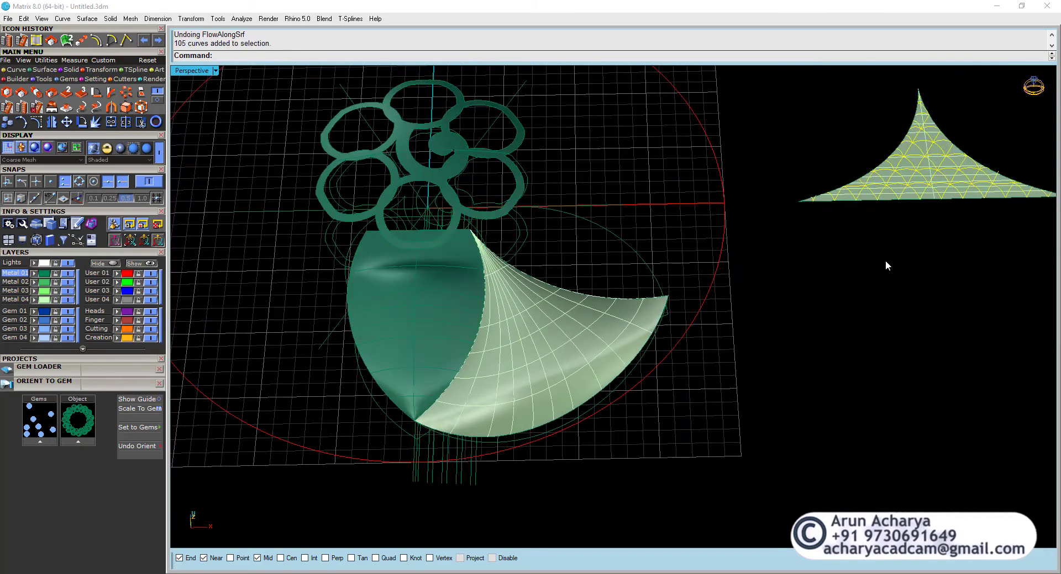
{"action": "left_click", "coordinate": [158, 40]}
Examine the arched curves of the flowed lattice on the domed petal, selecting one curve to check its shape.
{"action": "right_click_drag", "start_coordinate": [598, 267], "coordinate": [579, 274]}
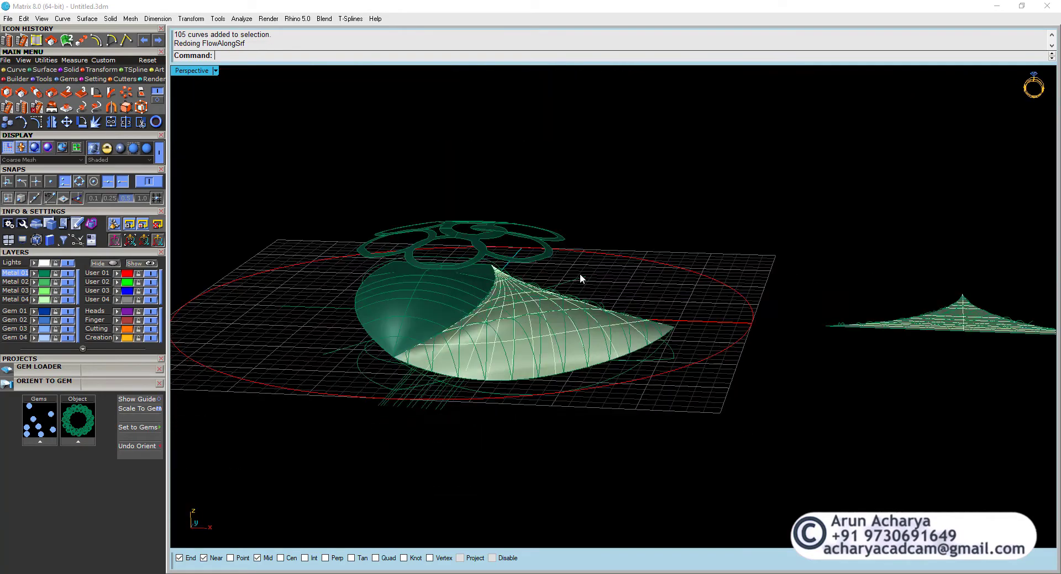
{"action": "scroll", "coordinate": [577, 320], "scroll_direction": "up", "scroll_amount": 3}
{"action": "left_click", "coordinate": [547, 331]}
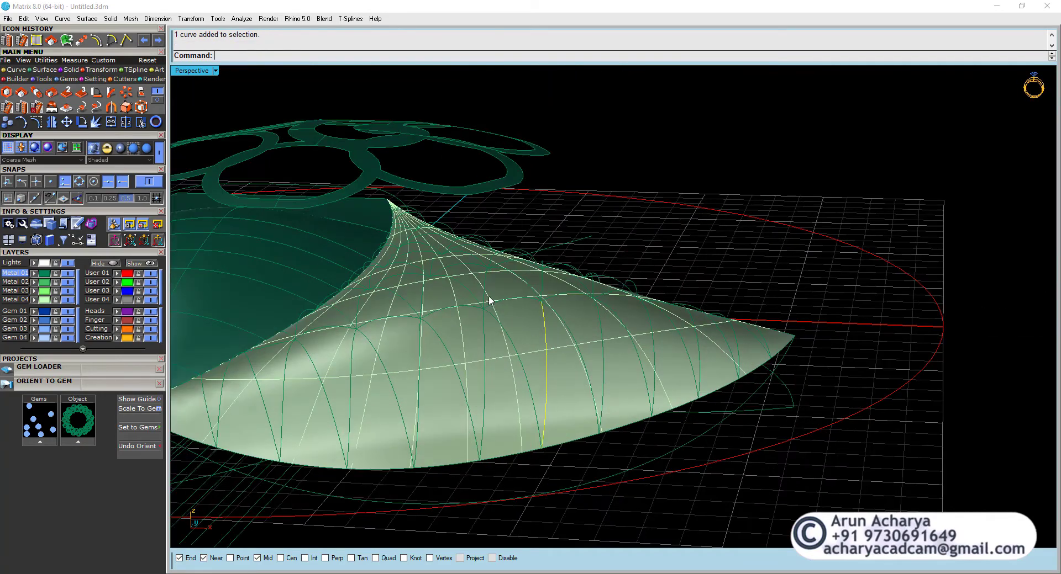
{"action": "right_click_drag", "start_coordinate": [489, 301], "coordinate": [499, 339]}
{"action": "scroll", "coordinate": [499, 339], "scroll_direction": "down", "scroll_amount": 3}
{"action": "scroll", "coordinate": [500, 339], "scroll_direction": "up", "scroll_amount": 4}
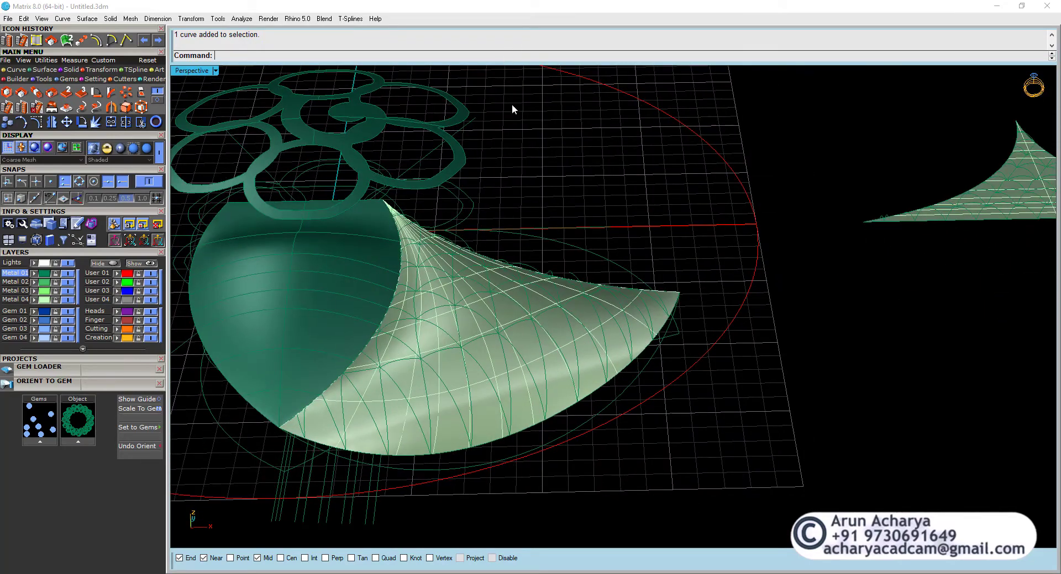
{"action": "right_click_drag", "start_coordinate": [511, 106], "coordinate": [514, 100]}
{"action": "type", "text": "as"}
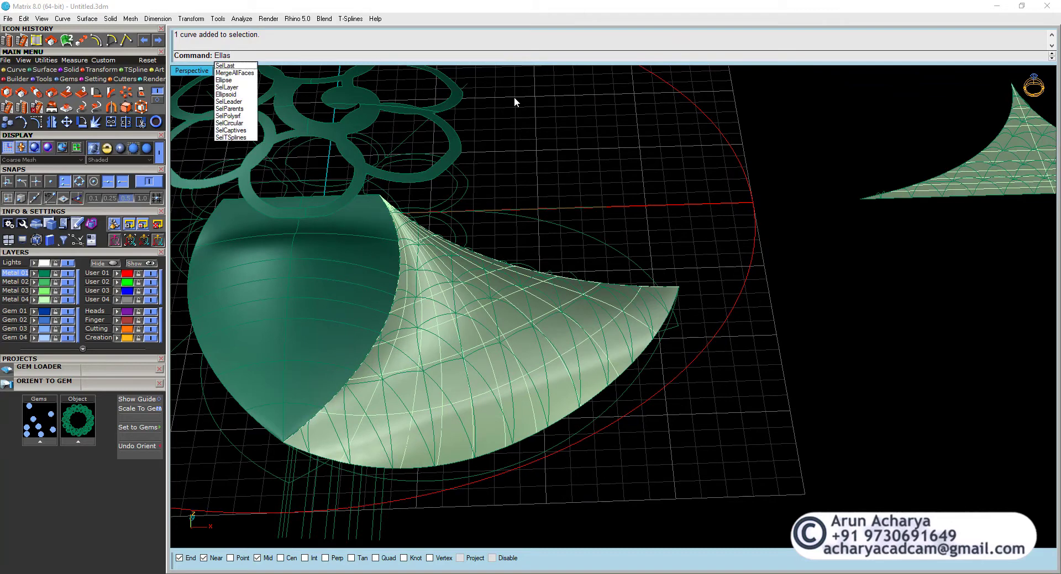
{"action": "key", "text": "BackSpace"}
{"action": "key", "text": "BackSpace"}
{"action": "key", "text": "BackSpace"}
{"action": "key", "text": "BackSpace"}
{"action": "key", "text": "BackSpace"}
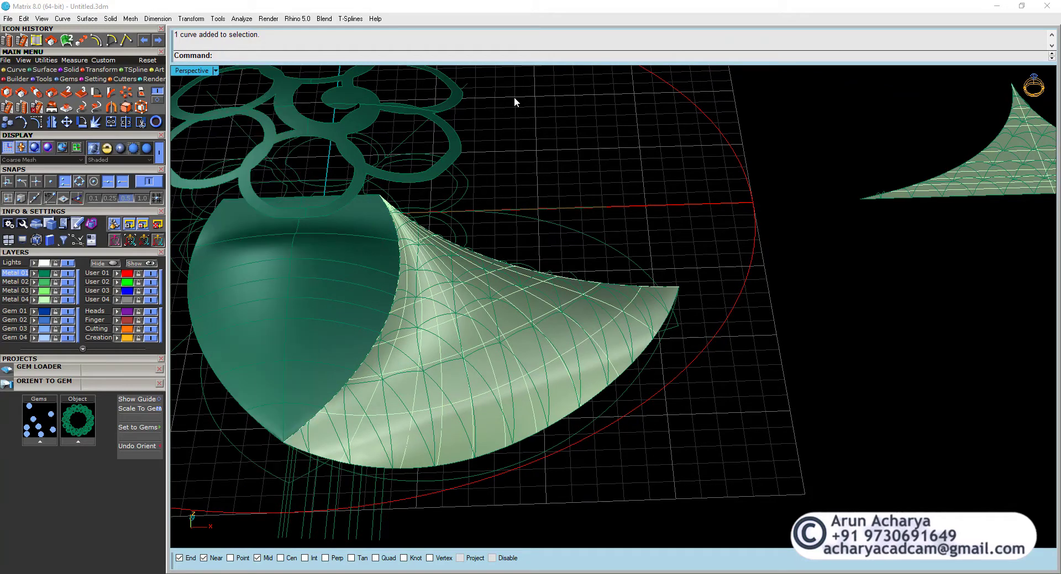
Select the last changed object, the domed petal surface, with SelLast and move it to the User 03 layer.
{"action": "type", "text": "Sele"}
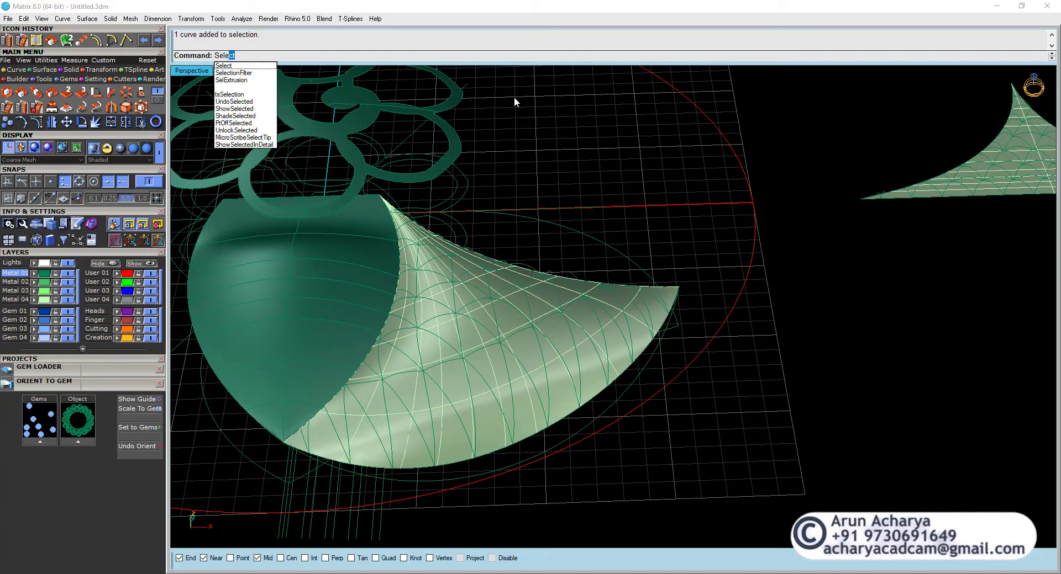
{"action": "key", "text": "BackSpace"}
{"action": "type", "text": "Last"}
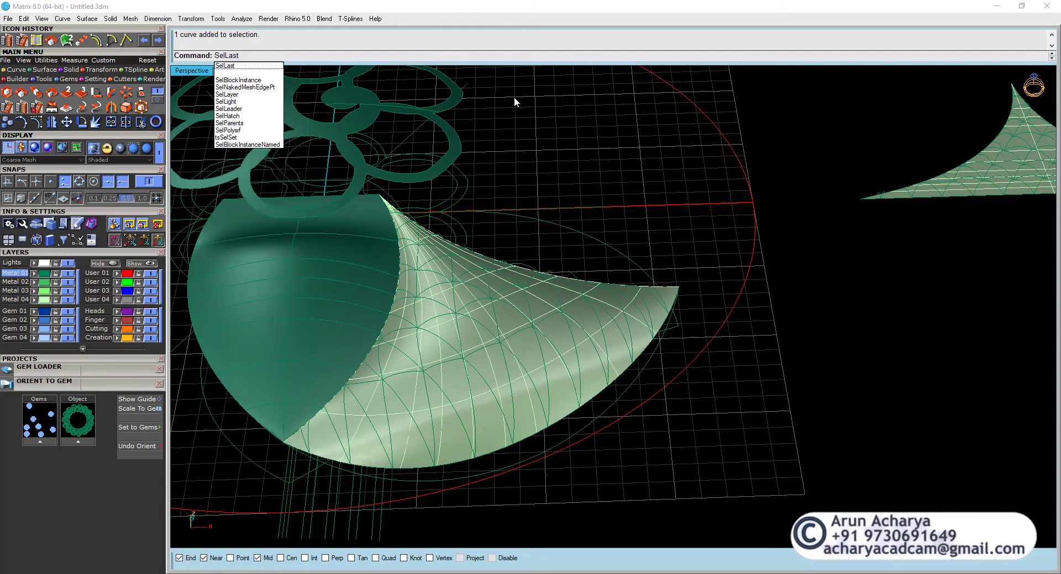
{"action": "key", "text": "Return"}
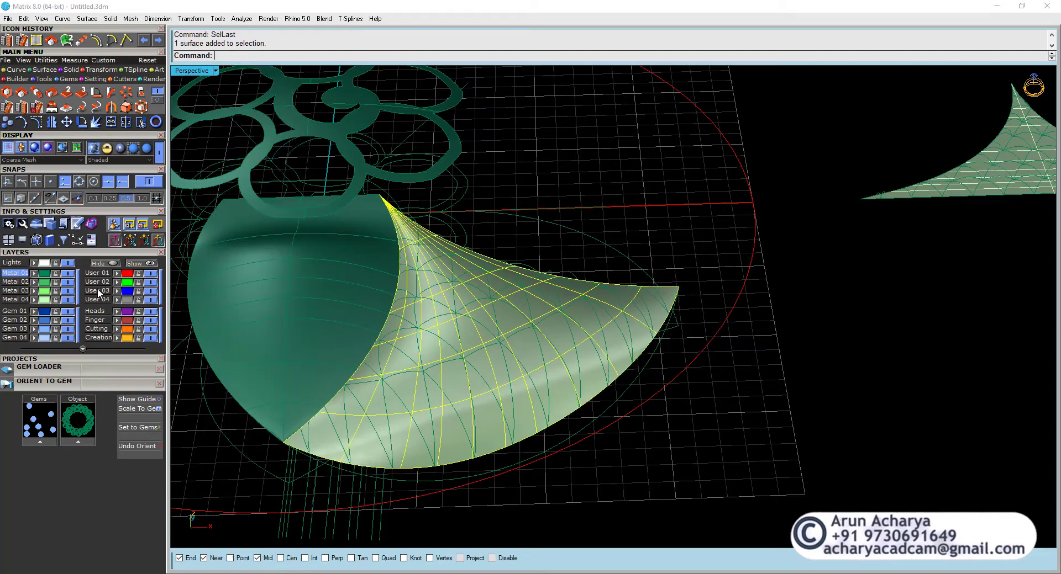
{"action": "left_click", "coordinate": [116, 292]}
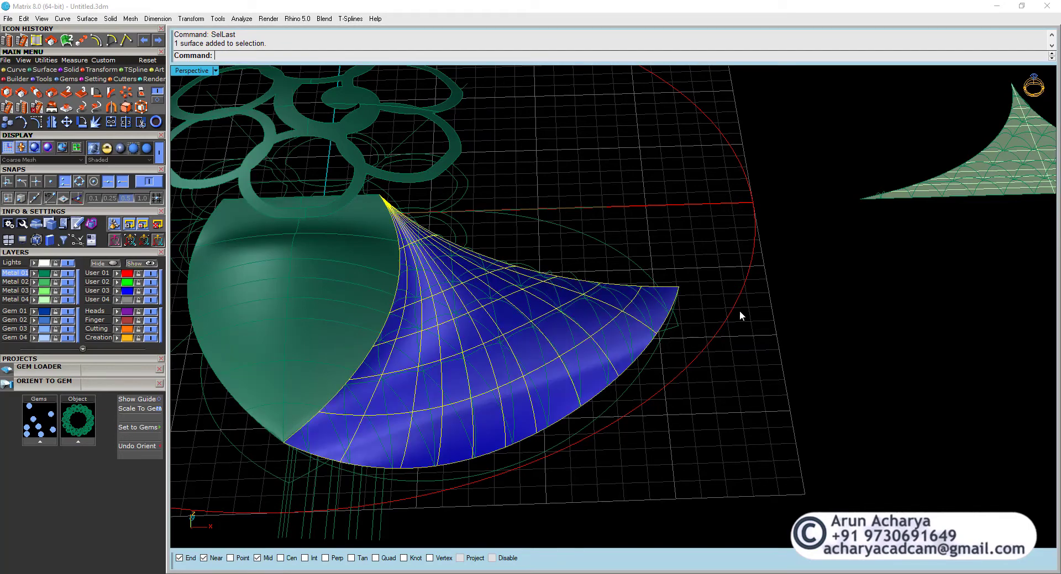
{"action": "left_click", "coordinate": [746, 356]}
Examine the arched lattice against the blue domed petal, trying out a single-curve selection and a selection of all curves.
{"action": "scroll", "coordinate": [604, 347], "scroll_direction": "up", "scroll_amount": 5}
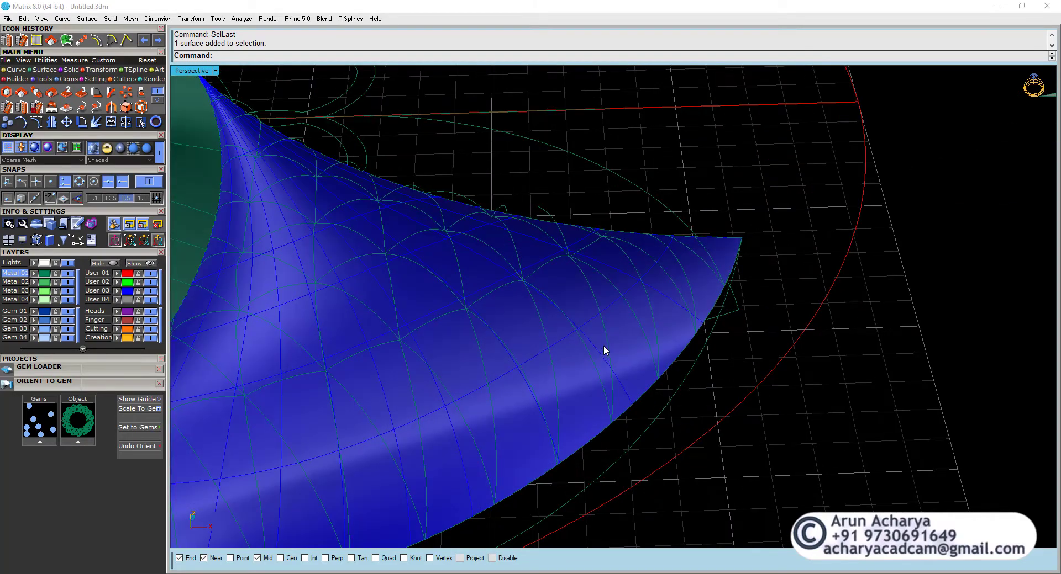
{"action": "left_click", "coordinate": [610, 343]}
{"action": "scroll", "coordinate": [673, 327], "scroll_direction": "down", "scroll_amount": 2}
{"action": "scroll", "coordinate": [672, 326], "scroll_direction": "down", "scroll_amount": 8}
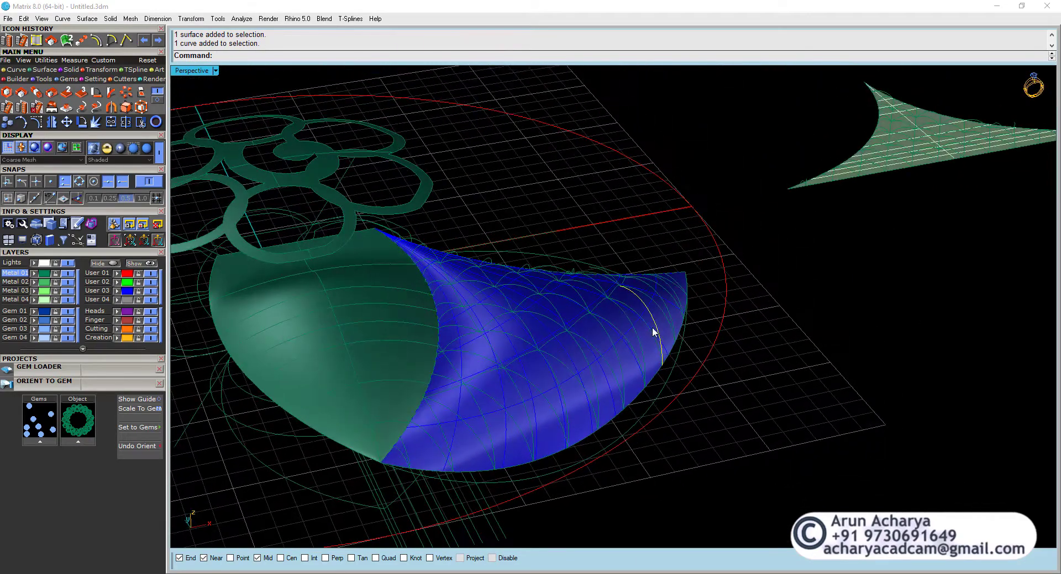
{"action": "scroll", "coordinate": [578, 263], "scroll_direction": "up", "scroll_amount": 5}
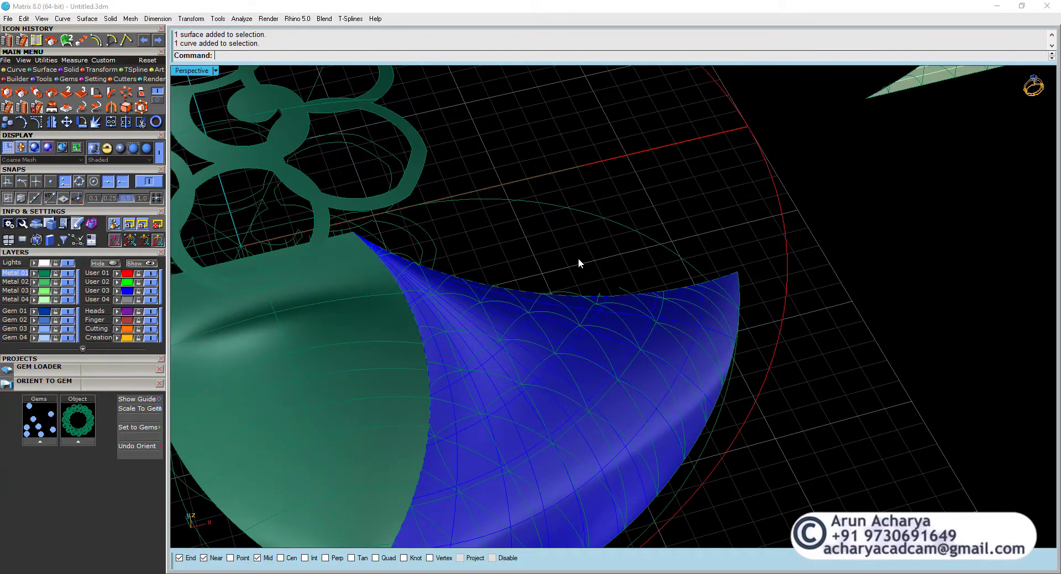
{"action": "key", "text": "ctrl+shift+c"}
{"action": "scroll", "coordinate": [579, 257], "scroll_direction": "down", "scroll_amount": 5}
{"action": "scroll", "coordinate": [578, 281], "scroll_direction": "up", "scroll_amount": 7}
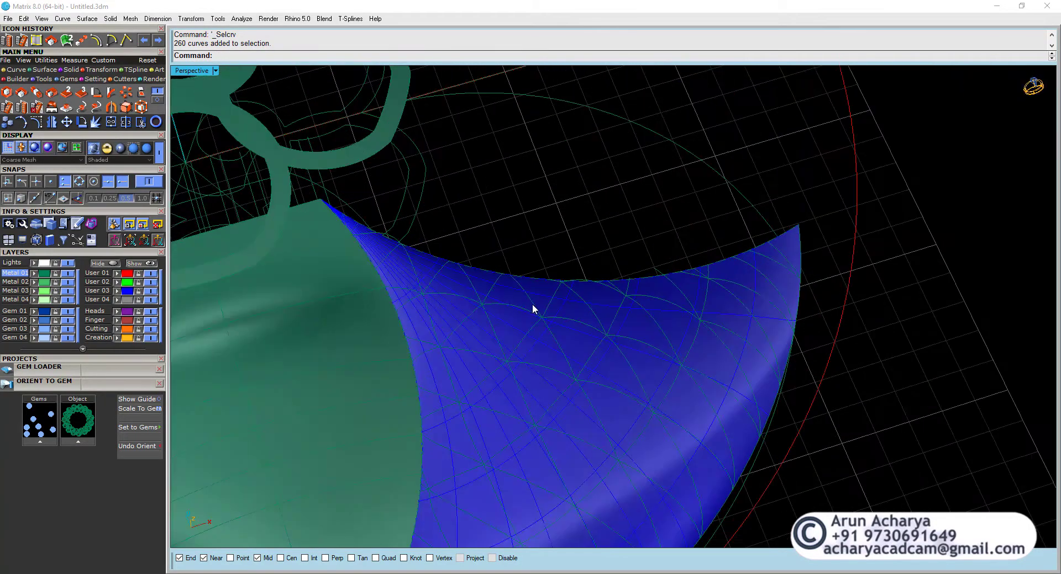
{"action": "left_click", "coordinate": [536, 307]}
{"action": "key", "text": "Escape"}
Select all the flowed lattice curves on the blue domed petal and move them to the User 02 layer.
{"action": "scroll", "coordinate": [556, 317], "scroll_direction": "down", "scroll_amount": 6}
{"action": "right_click_drag", "start_coordinate": [557, 317], "coordinate": [760, 285]}
{"action": "left_click_drag", "start_coordinate": [504, 180], "coordinate": [782, 340]}
{"action": "right_click_drag", "start_coordinate": [782, 340], "coordinate": [602, 294]}
{"action": "scroll", "coordinate": [601, 293], "scroll_direction": "up", "scroll_amount": 5}
{"action": "left_click_drag", "start_coordinate": [530, 319], "coordinate": [768, 454], "text": "shift"}
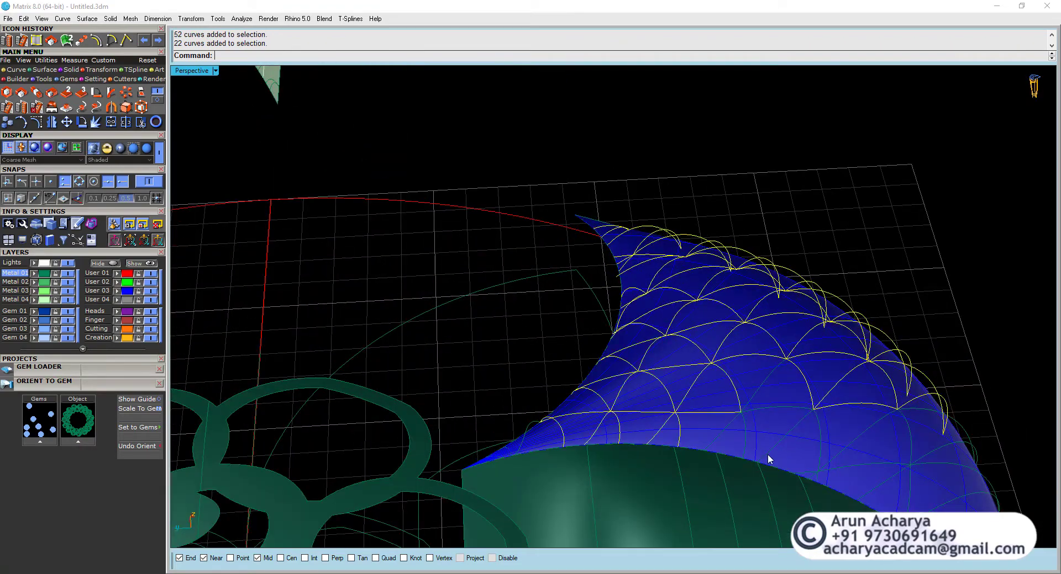
{"action": "scroll", "coordinate": [691, 414], "scroll_direction": "down", "scroll_amount": 3}
{"action": "scroll", "coordinate": [570, 365], "scroll_direction": "up", "scroll_amount": 3}
{"action": "left_click_drag", "start_coordinate": [570, 366], "coordinate": [659, 506], "text": "shift"}
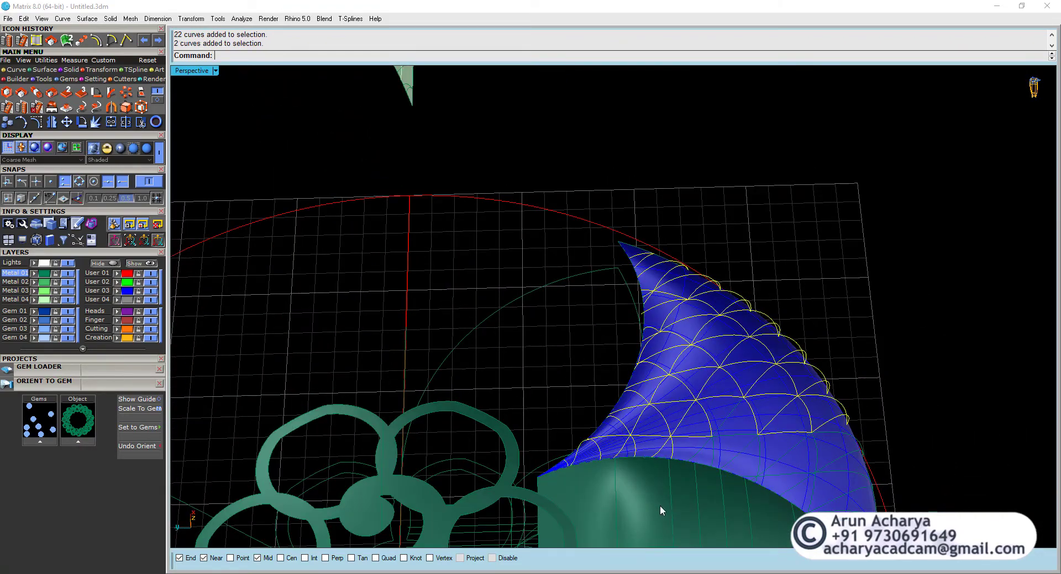
{"action": "left_click", "coordinate": [585, 426], "text": "shift"}
{"action": "right_click_drag", "start_coordinate": [644, 442], "coordinate": [503, 203]}
{"action": "left_click_drag", "start_coordinate": [494, 188], "coordinate": [799, 376], "text": "shift"}
{"action": "right_click_drag", "start_coordinate": [696, 353], "coordinate": [784, 354]}
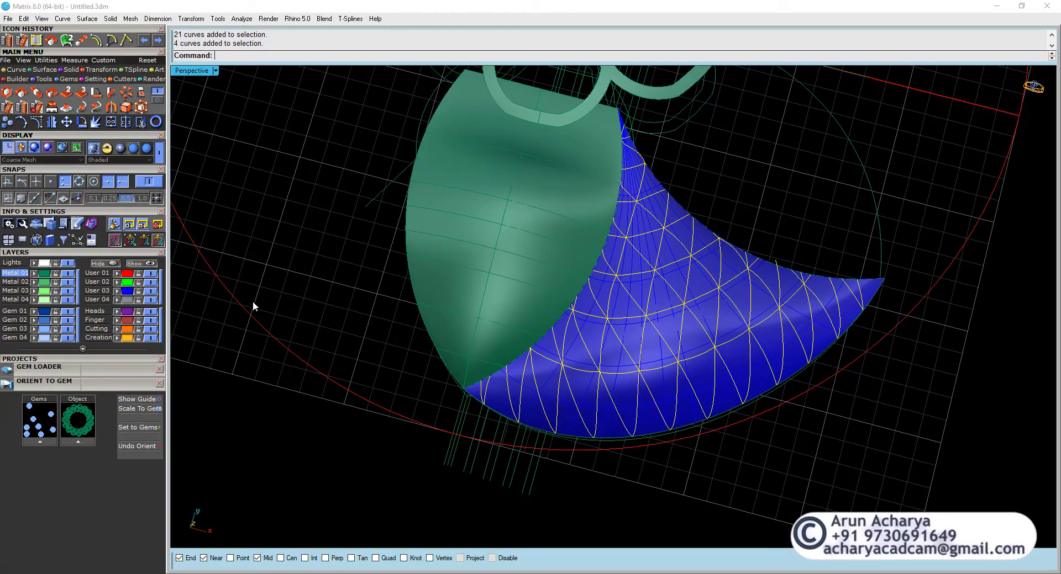
{"action": "right_click_drag", "start_coordinate": [339, 286], "coordinate": [539, 354]}
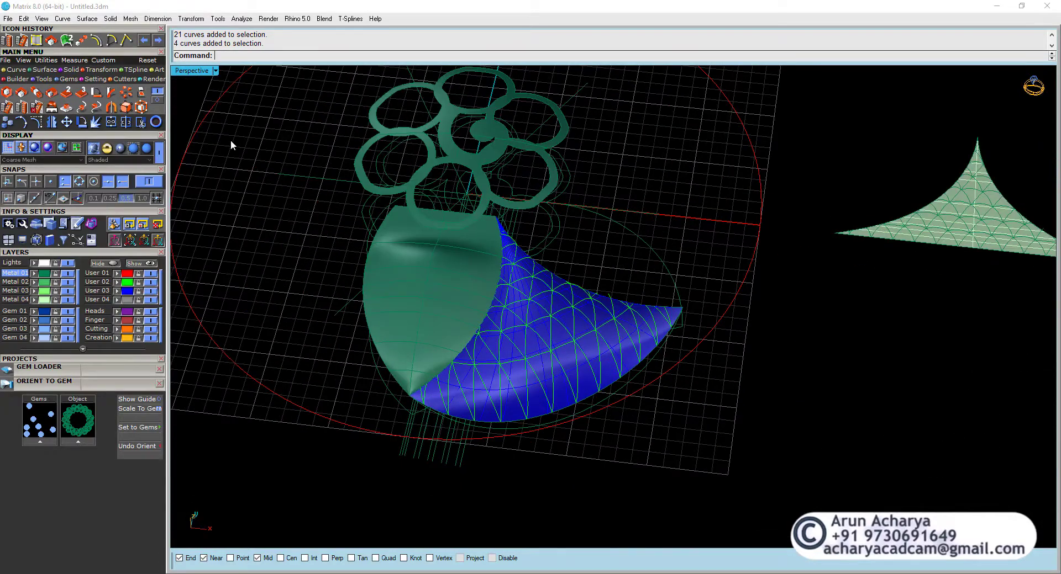
Switch to the Looking Down view, select the lattice curves on the User 02 layer, and lock them.
{"action": "double_click", "coordinate": [186, 70]}
{"action": "double_click", "coordinate": [176, 72]}
{"action": "scroll", "coordinate": [486, 284], "scroll_direction": "down", "scroll_amount": 3}
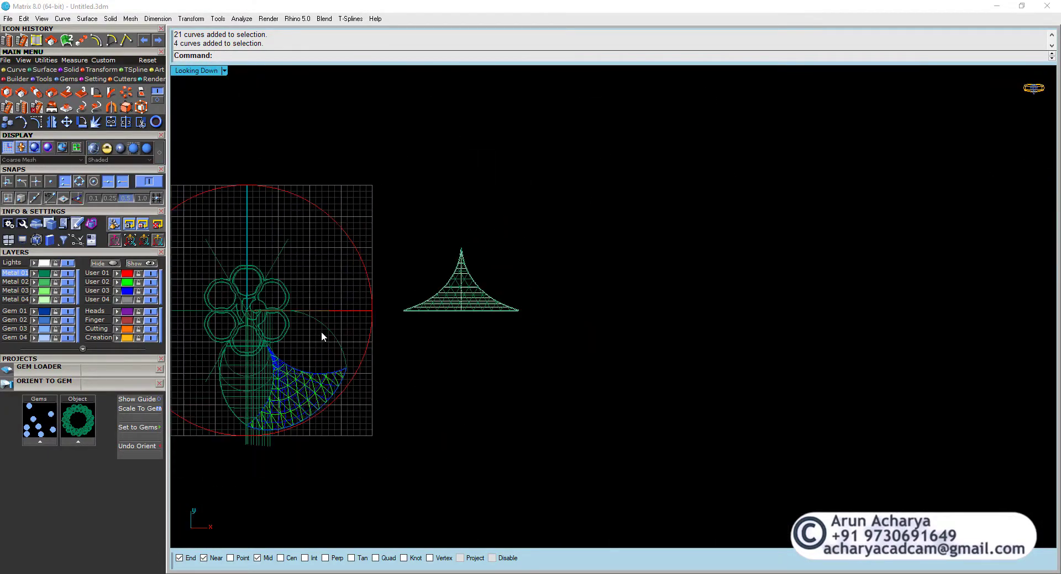
{"action": "scroll", "coordinate": [320, 331], "scroll_direction": "up", "scroll_amount": 2}
{"action": "right_click_drag", "start_coordinate": [321, 331], "coordinate": [397, 322]}
{"action": "scroll", "coordinate": [408, 323], "scroll_direction": "up", "scroll_amount": 5}
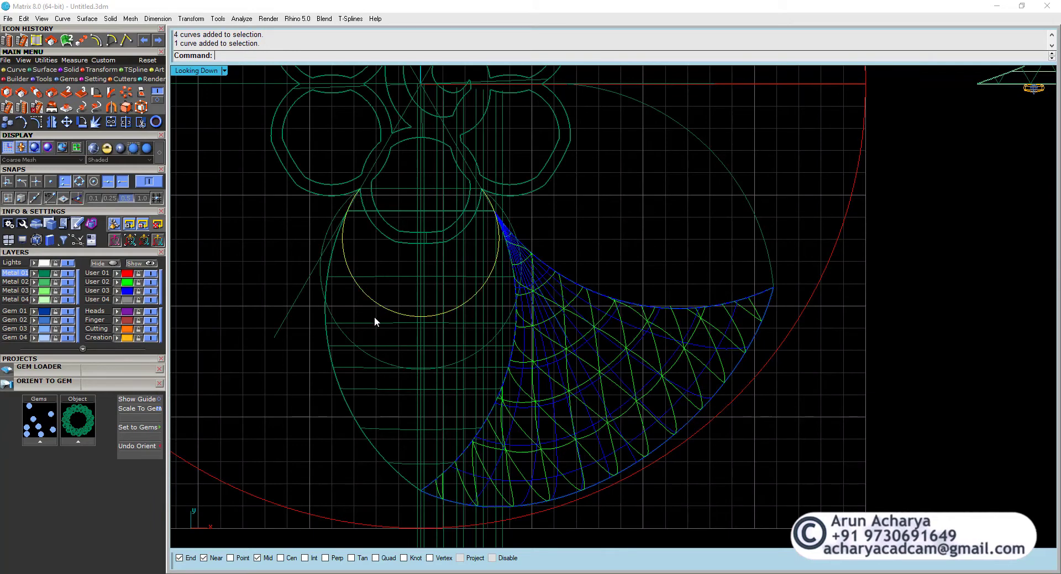
{"action": "left_click", "coordinate": [349, 337]}
{"action": "left_click", "coordinate": [422, 446]}
{"action": "scroll", "coordinate": [422, 447], "scroll_direction": "up", "scroll_amount": 6}
{"action": "left_click", "coordinate": [422, 446]}
{"action": "left_click", "coordinate": [429, 390]}
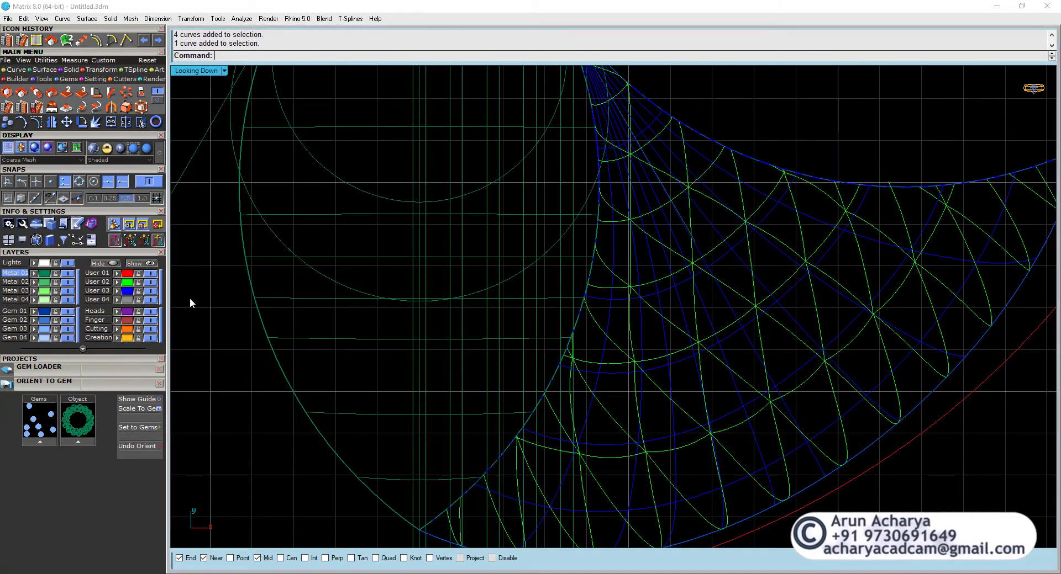
{"action": "left_click", "coordinate": [131, 283]}
{"action": "right_click_drag", "start_coordinate": [262, 309], "coordinate": [211, 308]}
{"action": "key", "text": "ctrl+l"}
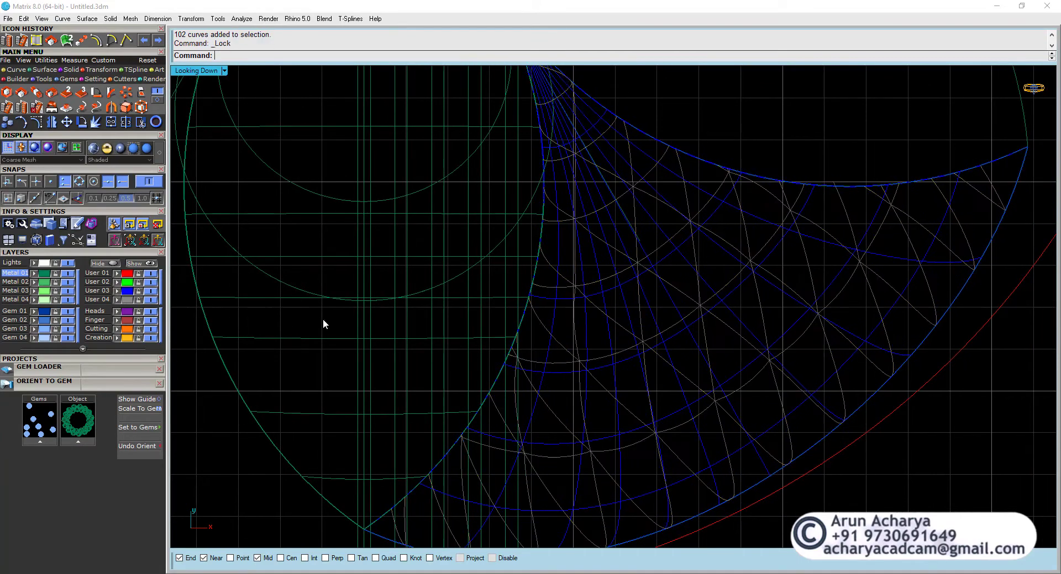
Lock the blue domed petal surface with its neighbouring curves, as well as the flower ring surface and its curves.
{"action": "scroll", "coordinate": [322, 319], "scroll_direction": "down", "scroll_amount": 6}
{"action": "left_click_drag", "start_coordinate": [621, 228], "coordinate": [590, 281]}
{"action": "key", "text": "Return"}
{"action": "scroll", "coordinate": [585, 283], "scroll_direction": "up", "scroll_amount": 1}
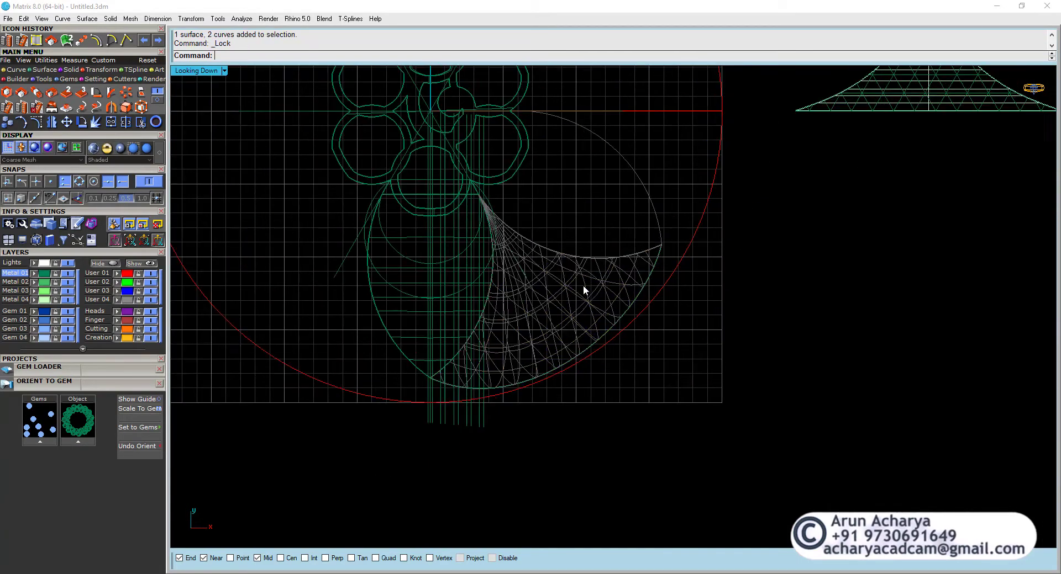
{"action": "key", "text": "Up"}
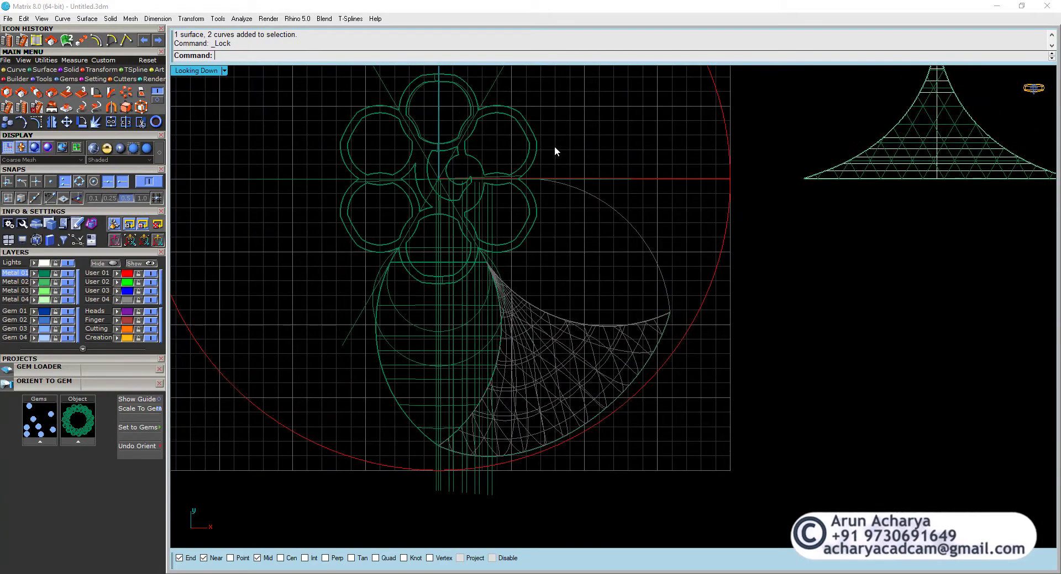
{"action": "left_click", "coordinate": [512, 147]}
{"action": "key", "text": "Return"}
Check the unlocked green petal's surface, straight inner edge and side outline by selecting them one at a time.
{"action": "scroll", "coordinate": [481, 286], "scroll_direction": "up", "scroll_amount": 4}
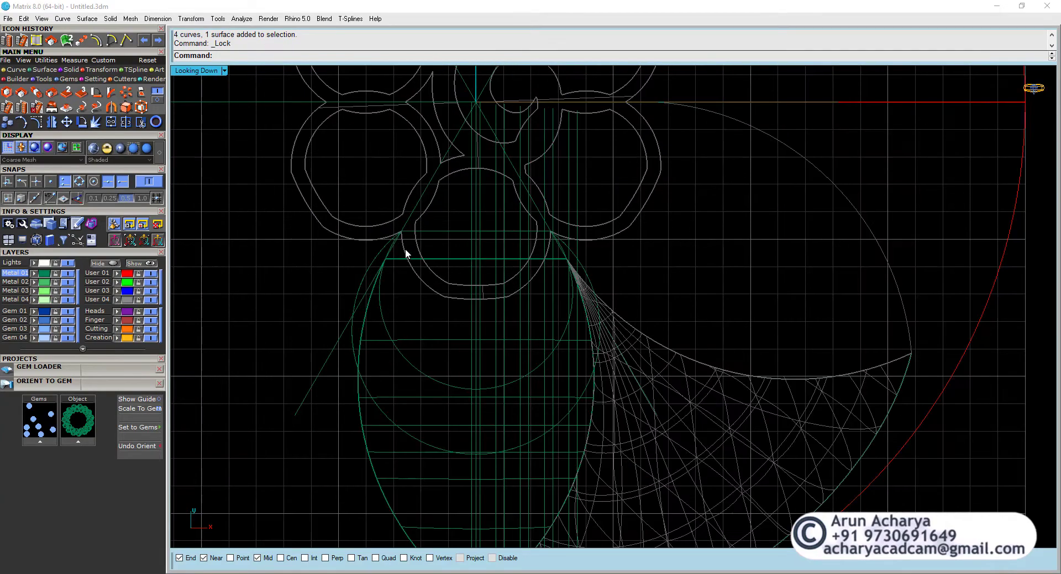
{"action": "left_click", "coordinate": [398, 273]}
{"action": "left_click", "coordinate": [430, 297]}
{"action": "key", "text": "Down"}
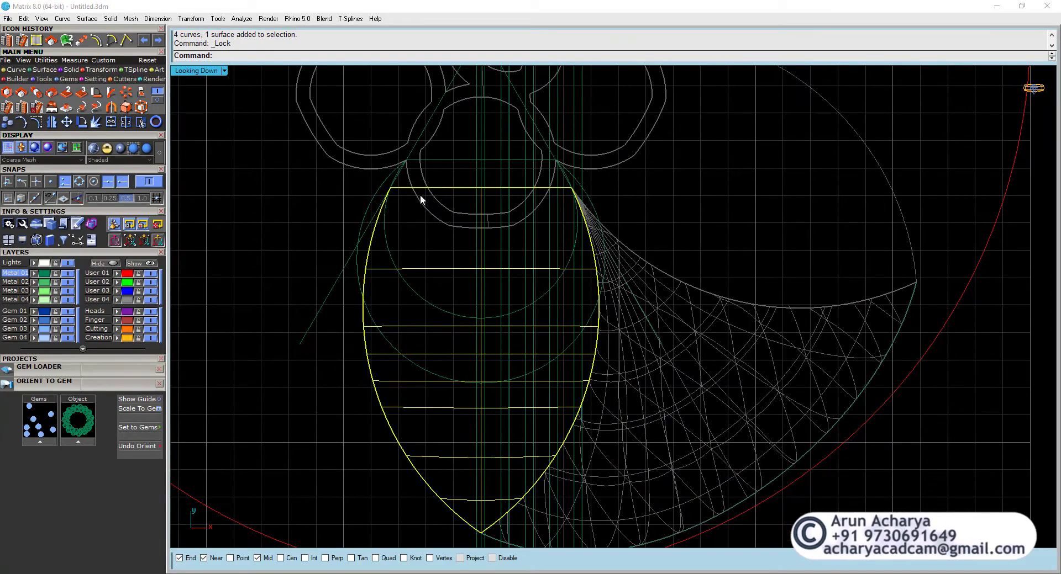
{"action": "left_click", "coordinate": [403, 190]}
{"action": "key", "text": "Escape"}
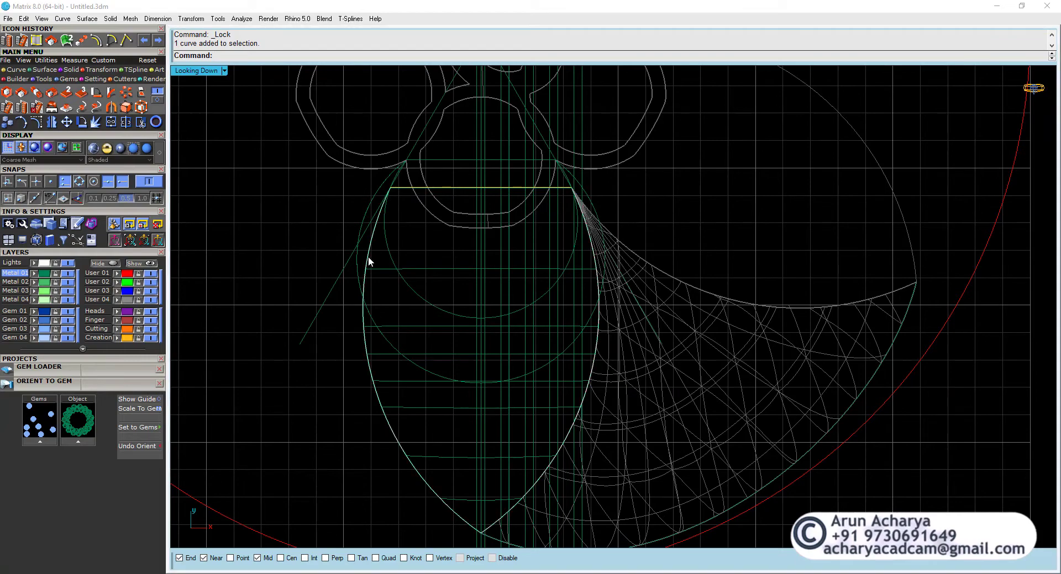
{"action": "left_click", "coordinate": [365, 261]}
{"action": "left_click", "coordinate": [437, 287]}
{"action": "key", "text": "Escape"}
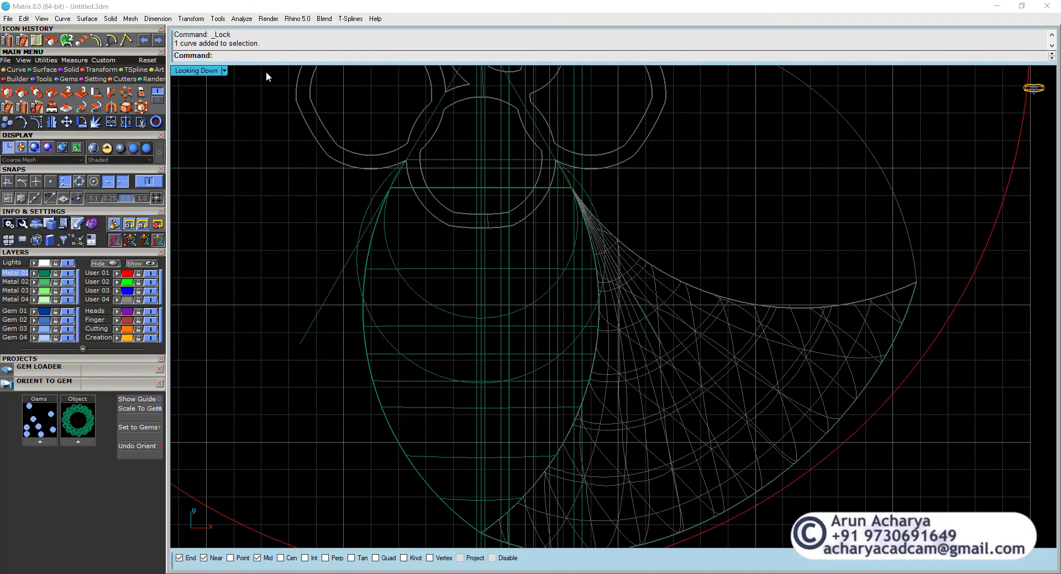
In the Perspective view, select the flat petal's outline, arcs and angled construction lines below the green petal and group them.
{"action": "double_click", "coordinate": [219, 70]}
{"action": "double_click", "coordinate": [633, 71]}
{"action": "right_click_drag", "start_coordinate": [632, 87], "coordinate": [499, 470]}
{"action": "scroll", "coordinate": [498, 470], "scroll_direction": "up", "scroll_amount": 3}
{"action": "left_click", "coordinate": [502, 489]}
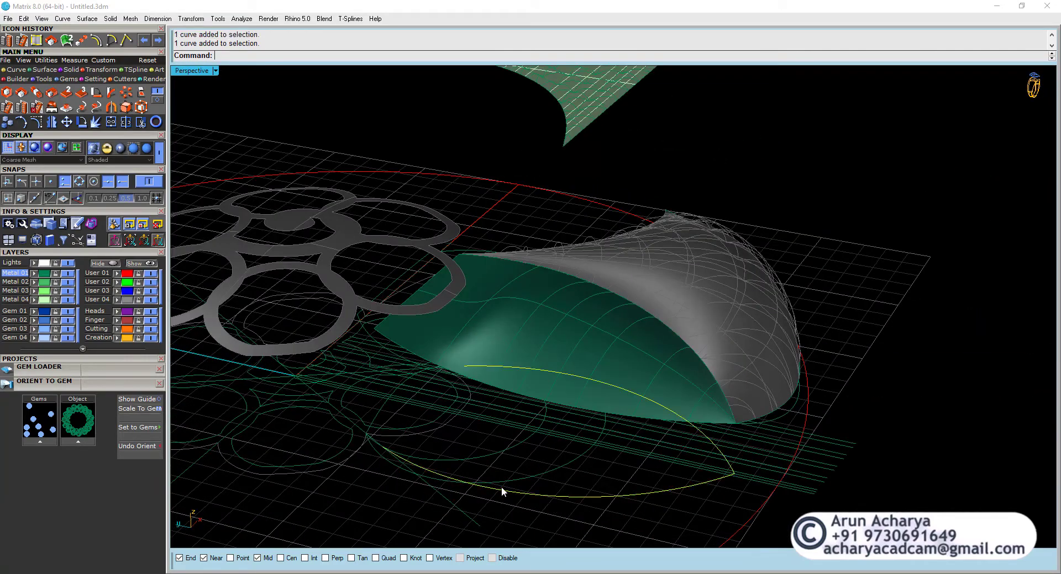
{"action": "scroll", "coordinate": [420, 424], "scroll_direction": "up", "scroll_amount": 6}
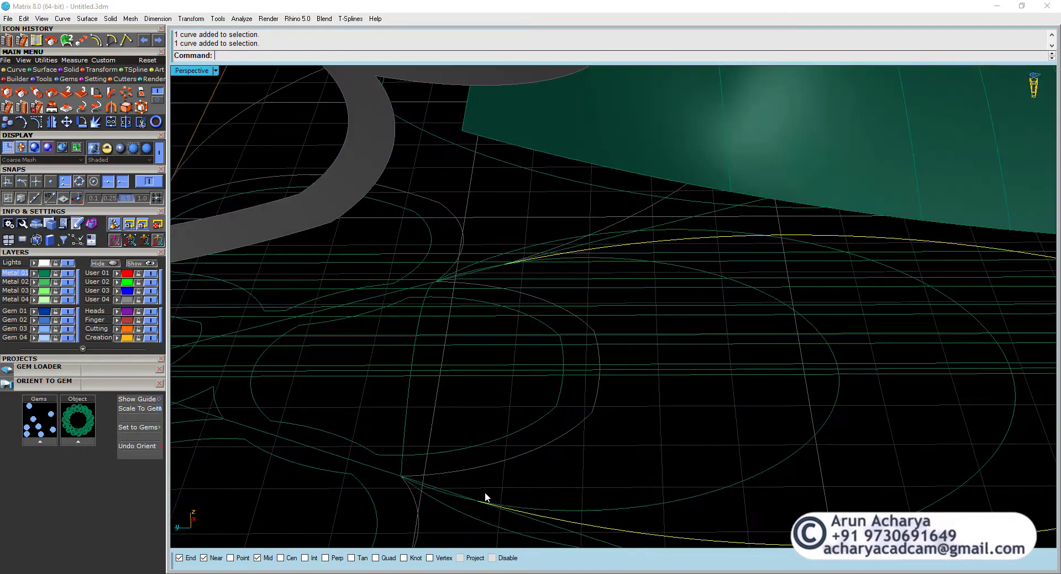
{"action": "scroll", "coordinate": [452, 493], "scroll_direction": "down", "scroll_amount": 5}
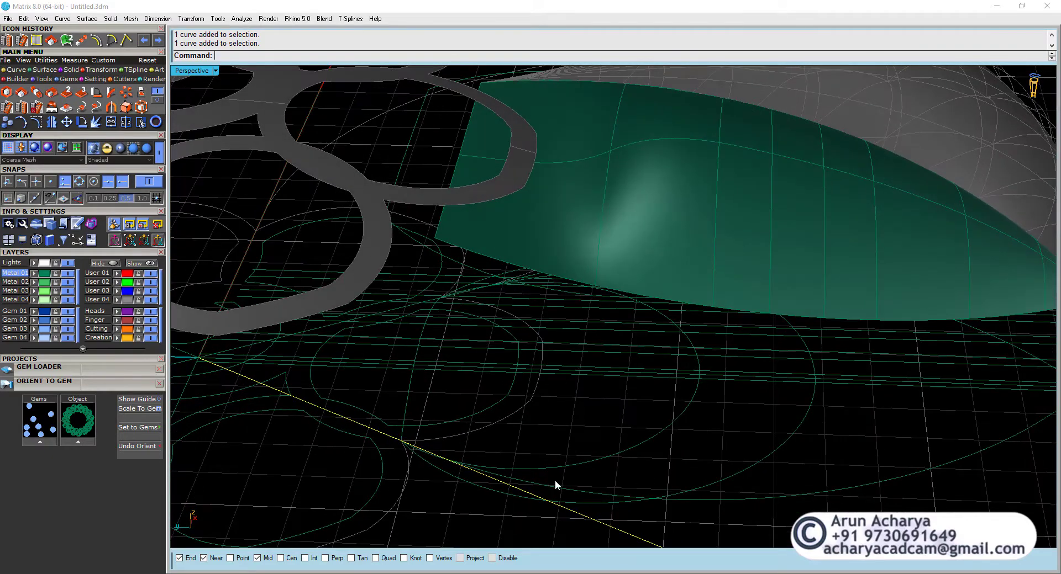
{"action": "scroll", "coordinate": [443, 416], "scroll_direction": "down", "scroll_amount": 2}
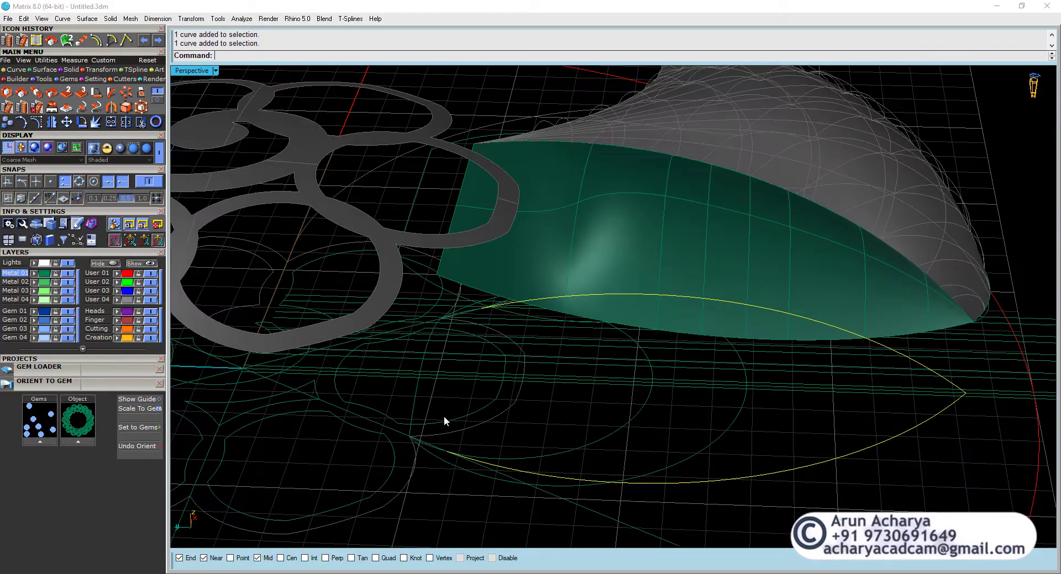
{"action": "left_click", "coordinate": [414, 394]}
{"action": "right_click_drag", "start_coordinate": [555, 392], "coordinate": [635, 436]}
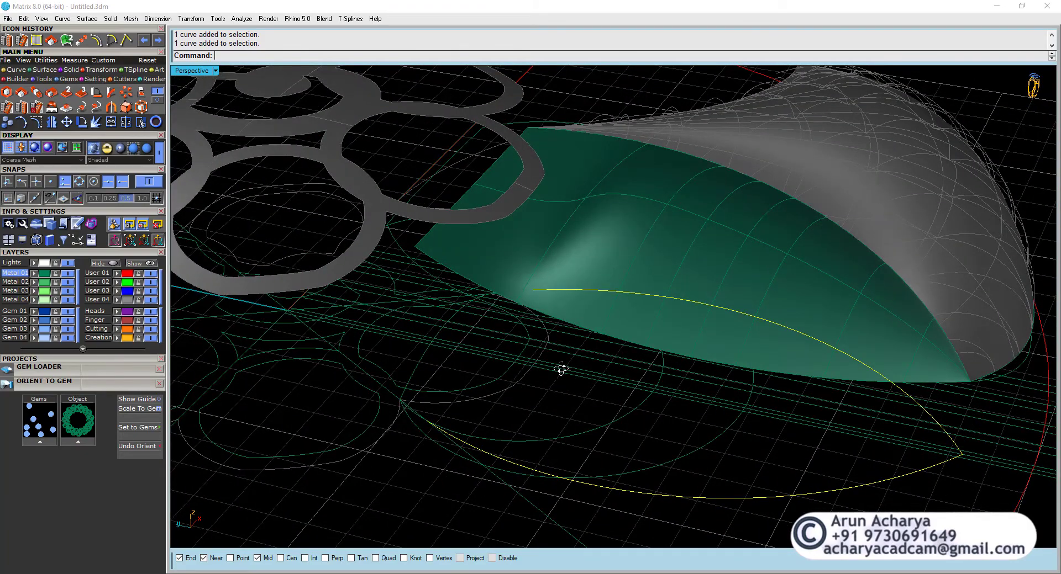
{"action": "right_click_drag", "start_coordinate": [561, 369], "coordinate": [466, 364]}
{"action": "scroll", "coordinate": [425, 417], "scroll_direction": "up", "scroll_amount": 6}
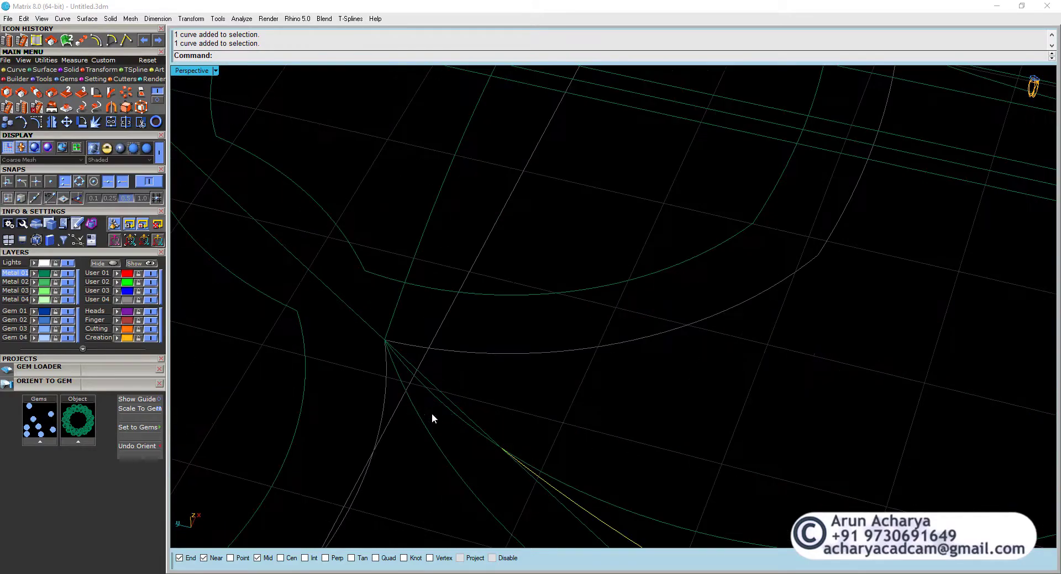
{"action": "scroll", "coordinate": [432, 344], "scroll_direction": "down", "scroll_amount": 5}
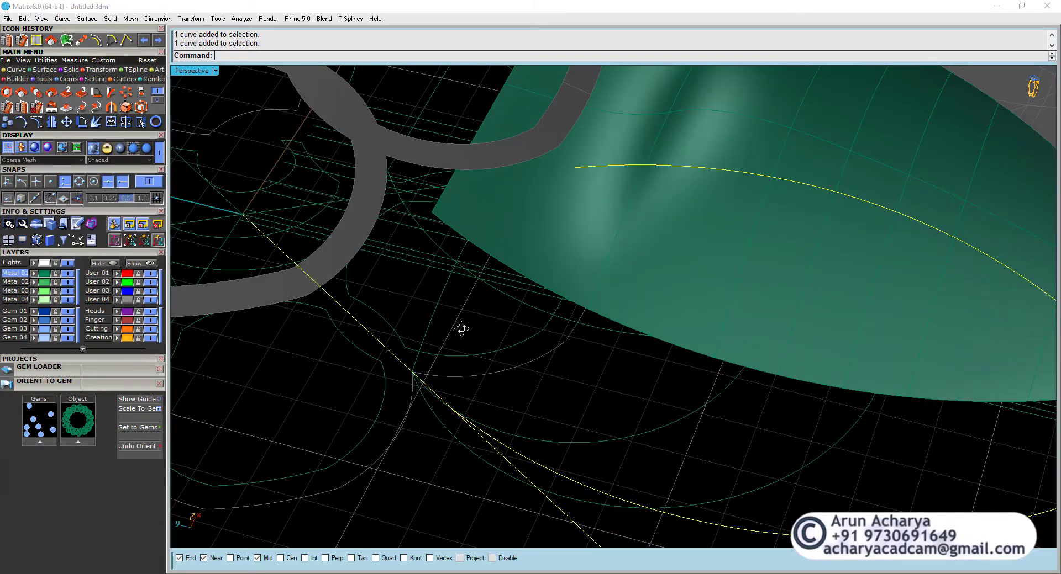
{"action": "right_click_drag", "start_coordinate": [462, 330], "coordinate": [558, 392]}
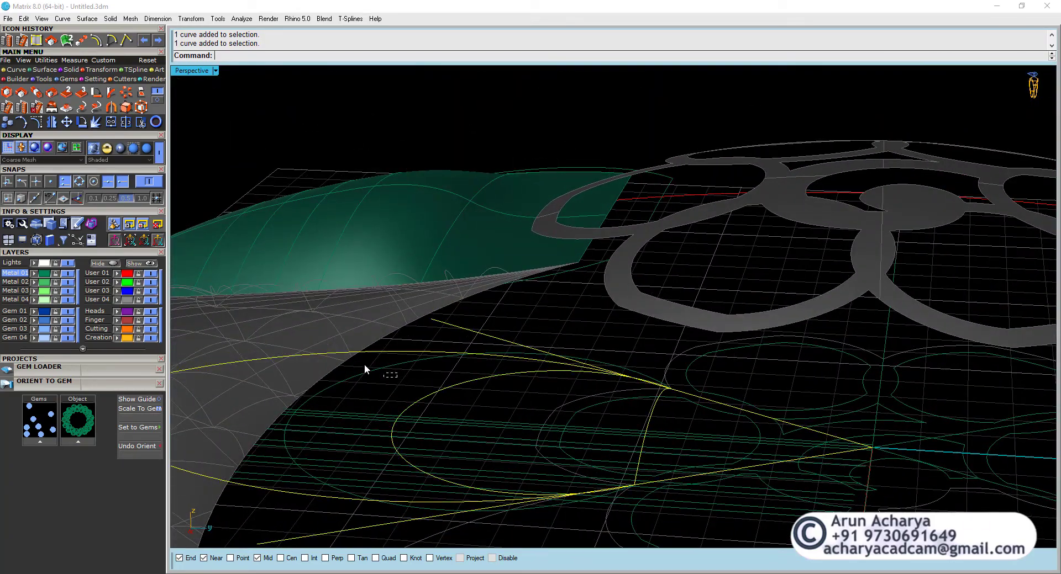
{"action": "right_click_drag", "start_coordinate": [365, 368], "coordinate": [451, 344]}
{"action": "key", "text": "ctrl+g"}
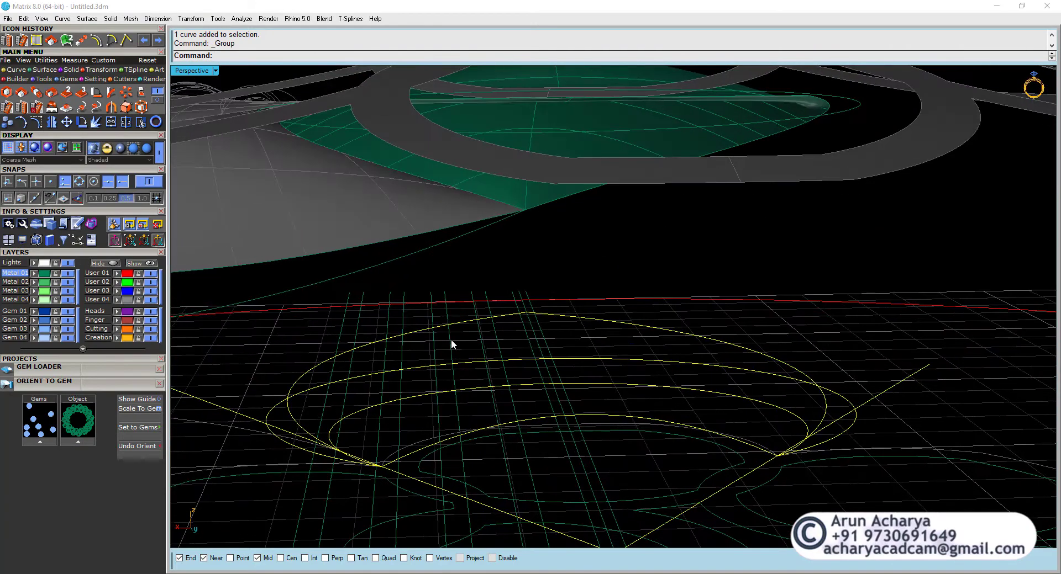
{"action": "key", "text": "Escape"}
Mirror the straight guide lines across the petal's centre line with copying on, and delete the stray curve over the large outer circle.
{"action": "left_click", "coordinate": [469, 346]}
{"action": "left_click", "coordinate": [460, 347], "text": "shift"}
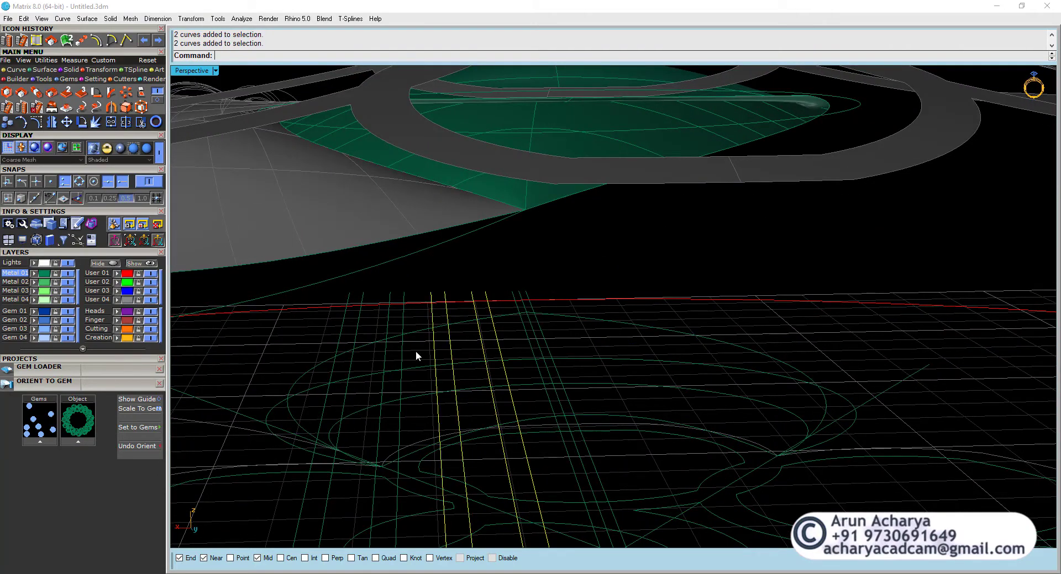
{"action": "left_click", "coordinate": [330, 359], "text": "shift"}
{"action": "left_click", "coordinate": [326, 364], "text": "ctrl"}
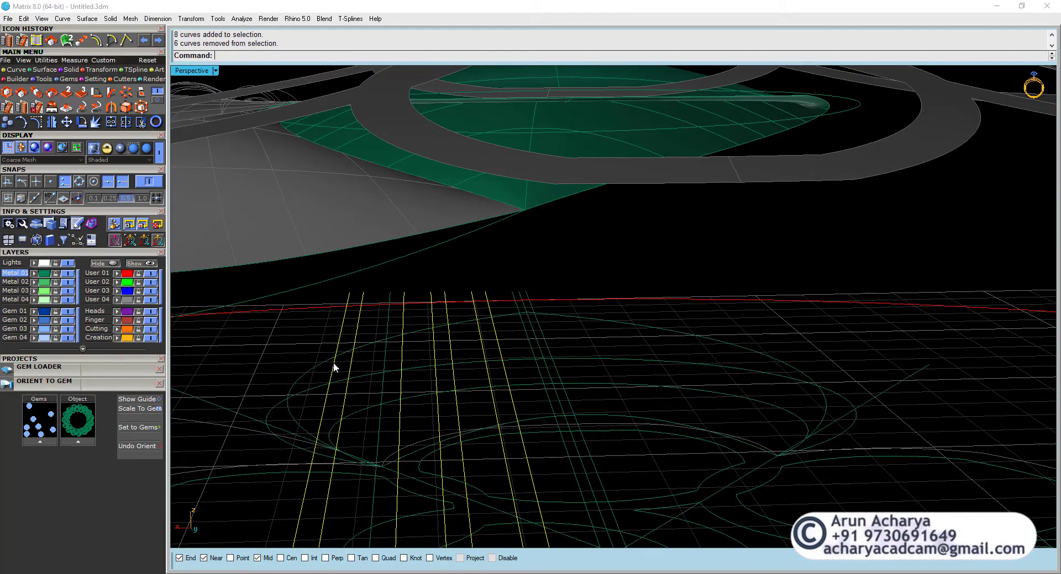
{"action": "right_click", "coordinate": [54, 124]}
{"action": "left_click", "coordinate": [524, 301]}
{"action": "left_click", "coordinate": [525, 303]}
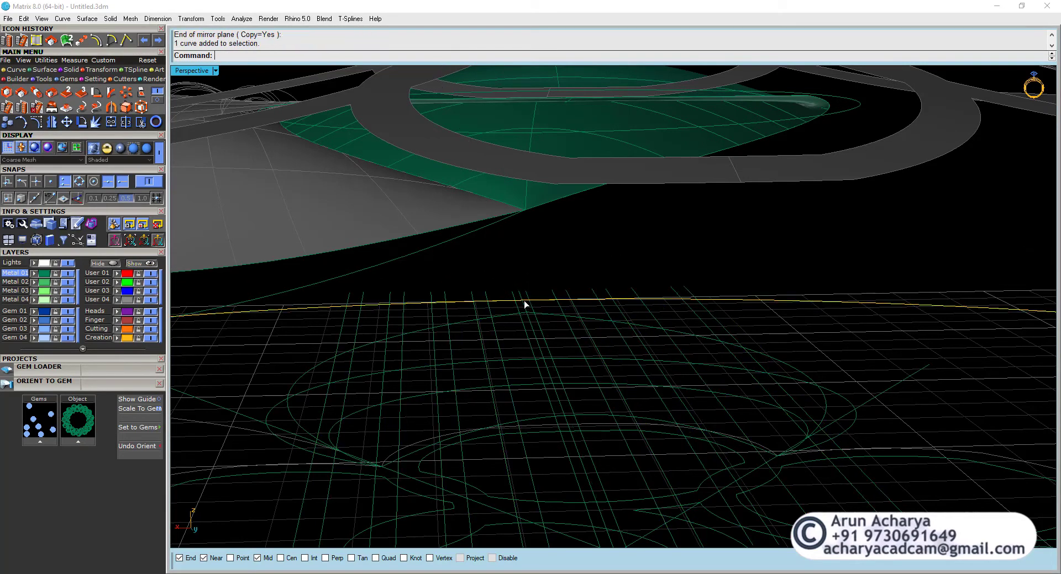
{"action": "key", "text": "Delete"}
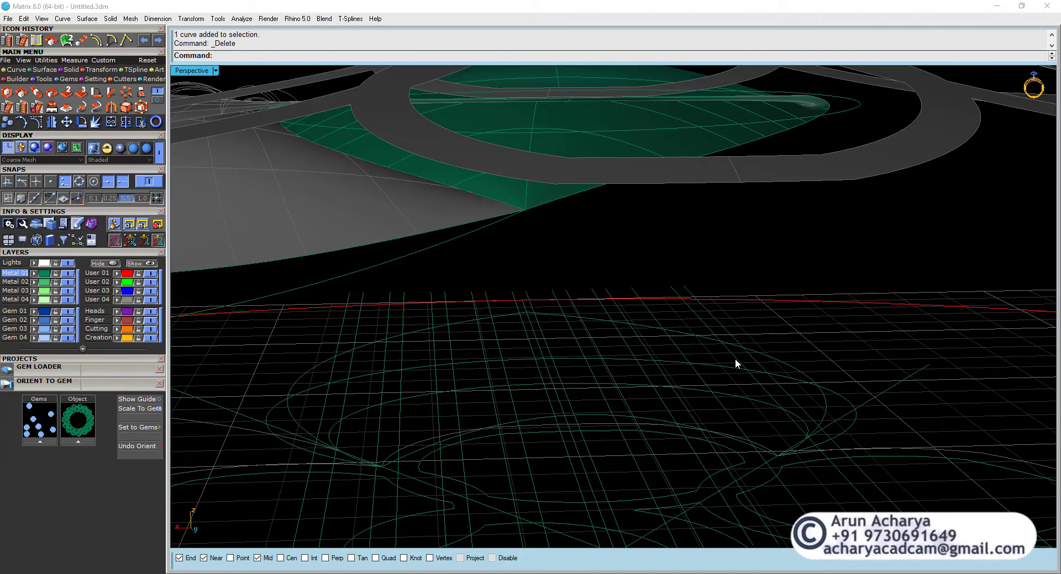
Select the petal's outline, arcs, angled lines and straight guides, and start a Curve Boolean on them in the Looking Down view.
{"action": "right_click_drag", "start_coordinate": [735, 360], "coordinate": [618, 355]}
{"action": "key", "text": "Delete"}
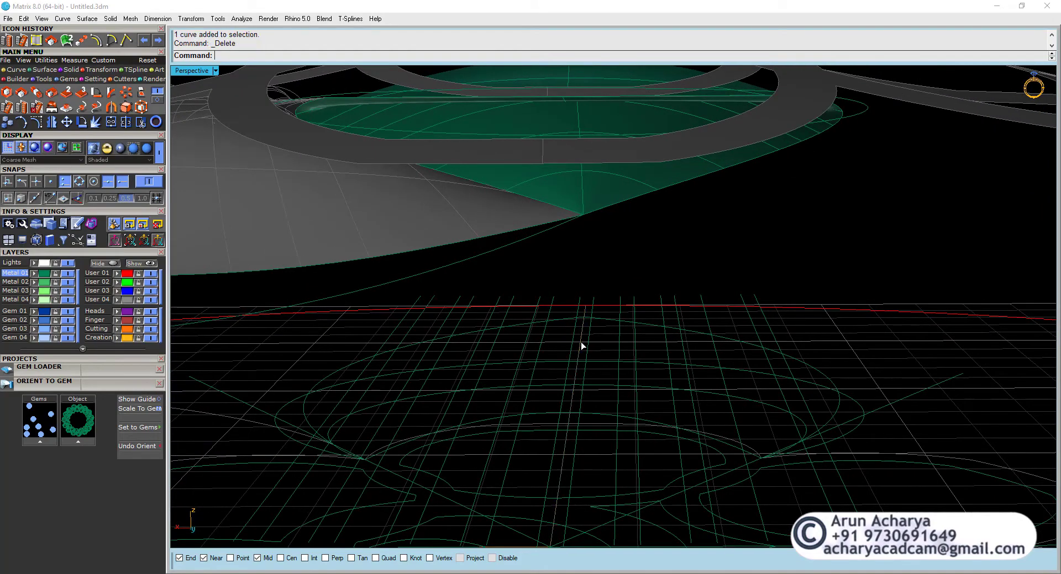
{"action": "left_click_drag", "start_coordinate": [817, 336], "coordinate": [598, 330]}
{"action": "left_click_drag", "start_coordinate": [371, 334], "coordinate": [371, 334]}
{"action": "right_click_drag", "start_coordinate": [464, 331], "coordinate": [412, 332]}
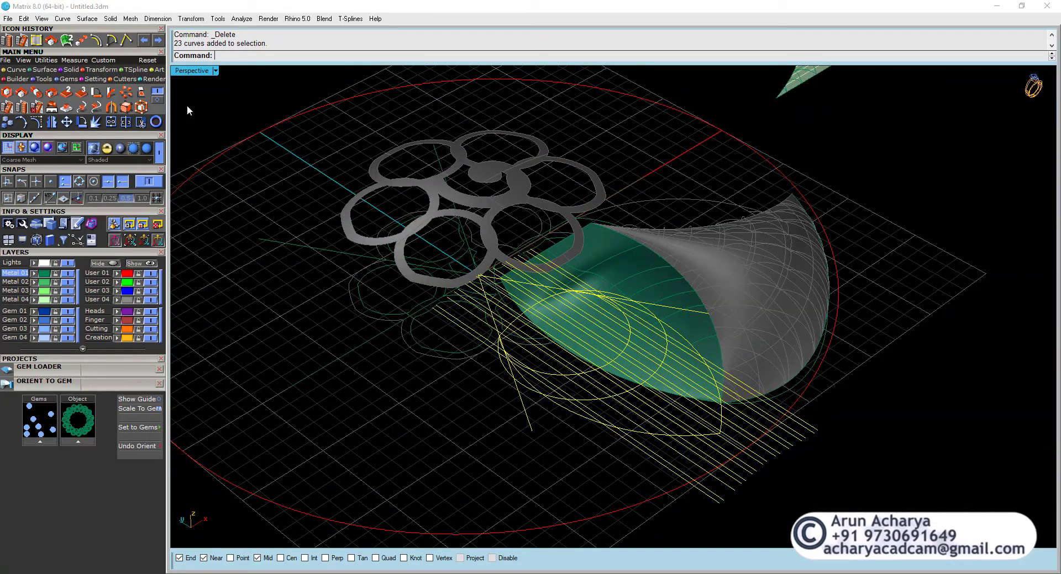
{"action": "left_click", "coordinate": [188, 72]}
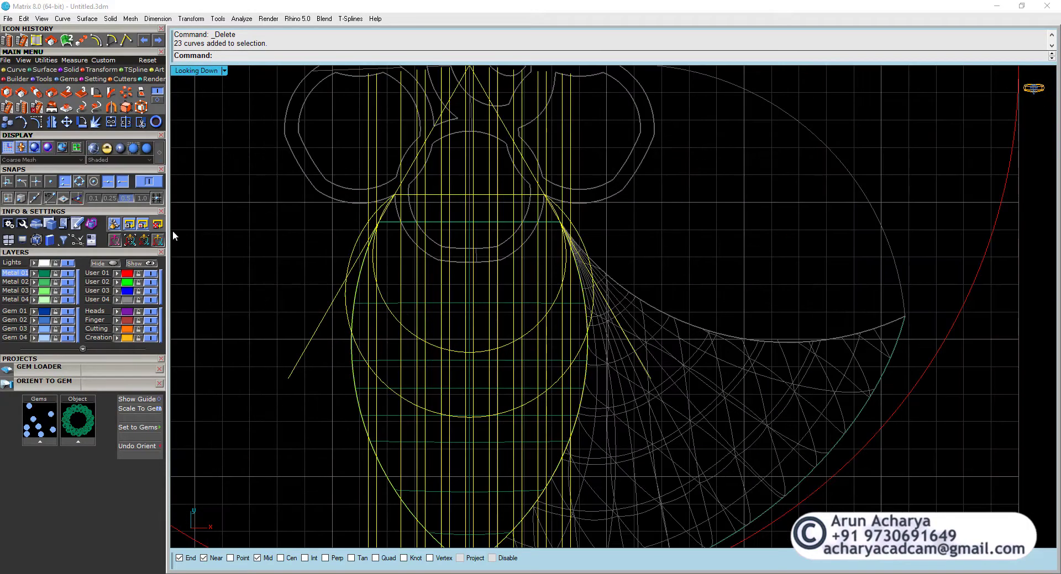
{"action": "left_click", "coordinate": [15, 70]}
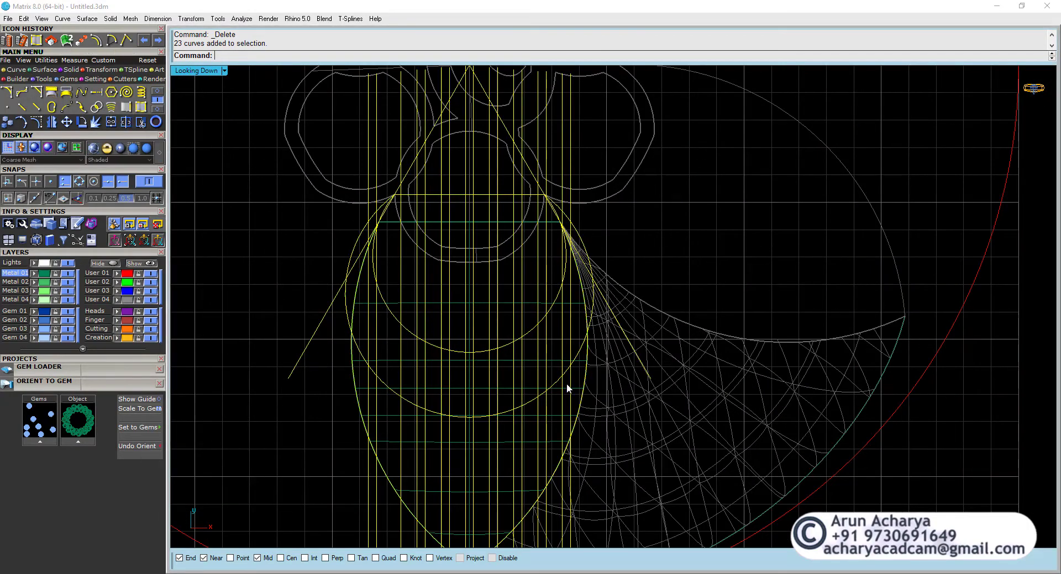
{"action": "right_click_drag", "start_coordinate": [568, 389], "coordinate": [544, 310]}
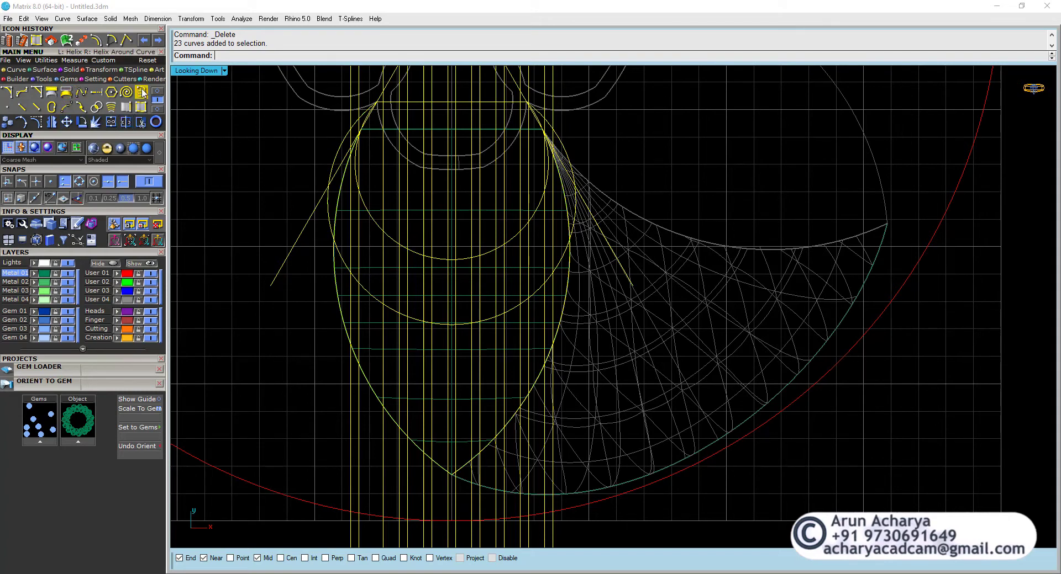
{"action": "left_click", "coordinate": [157, 93]}
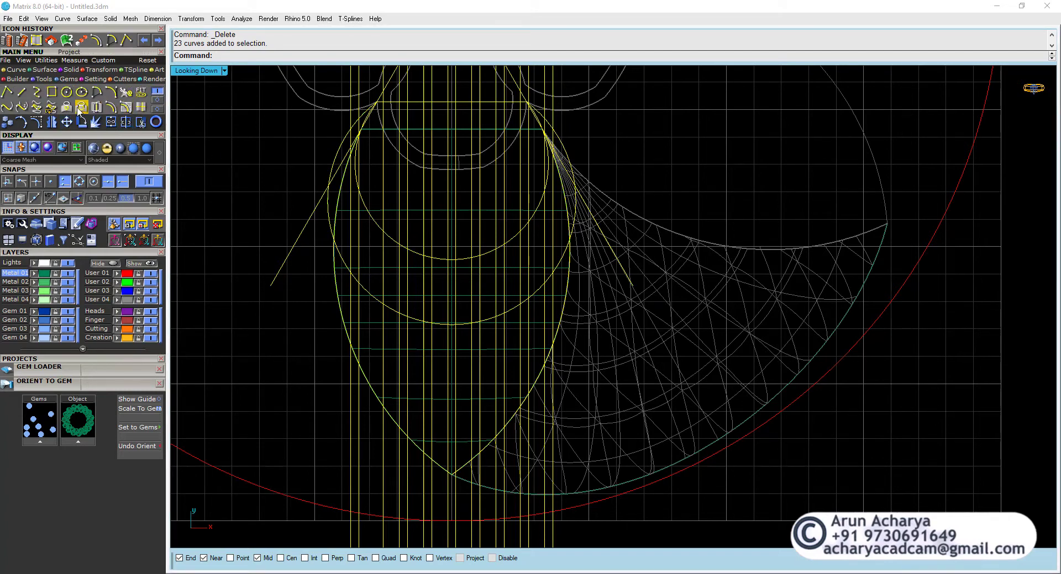
{"action": "left_click", "coordinate": [157, 100]}
{"action": "left_click", "coordinate": [96, 106]}
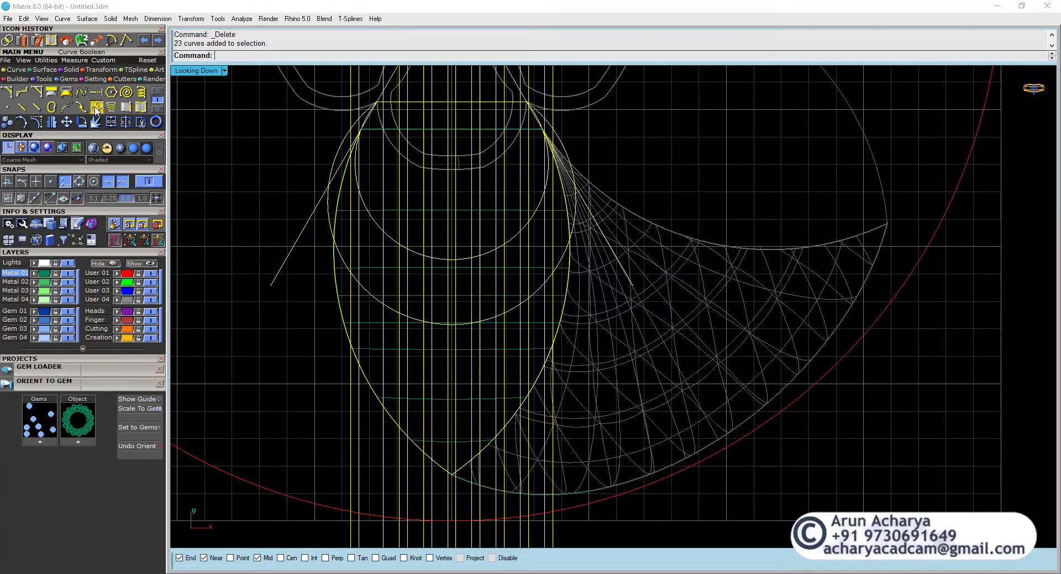
Pick the regions between the inner and outer arcs so the Curve Boolean keeps one continuous crescent band across the petal.
{"action": "scroll", "coordinate": [333, 188], "scroll_direction": "up", "scroll_amount": 3}
{"action": "scroll", "coordinate": [333, 188], "scroll_direction": "down", "scroll_amount": 3}
{"action": "scroll", "coordinate": [332, 191], "scroll_direction": "up", "scroll_amount": 2}
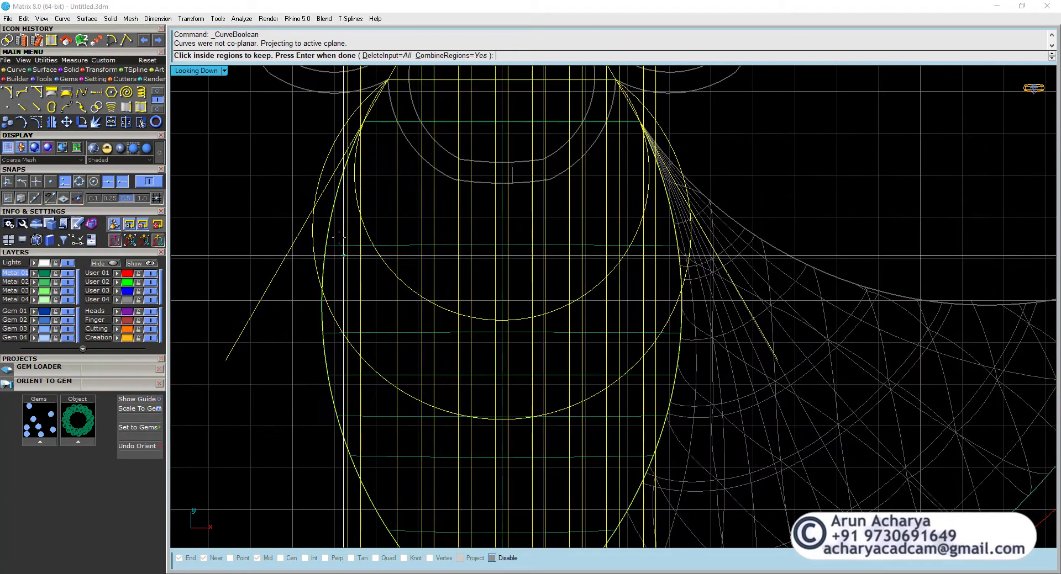
{"action": "left_click", "coordinate": [332, 190]}
{"action": "left_click", "coordinate": [344, 229]}
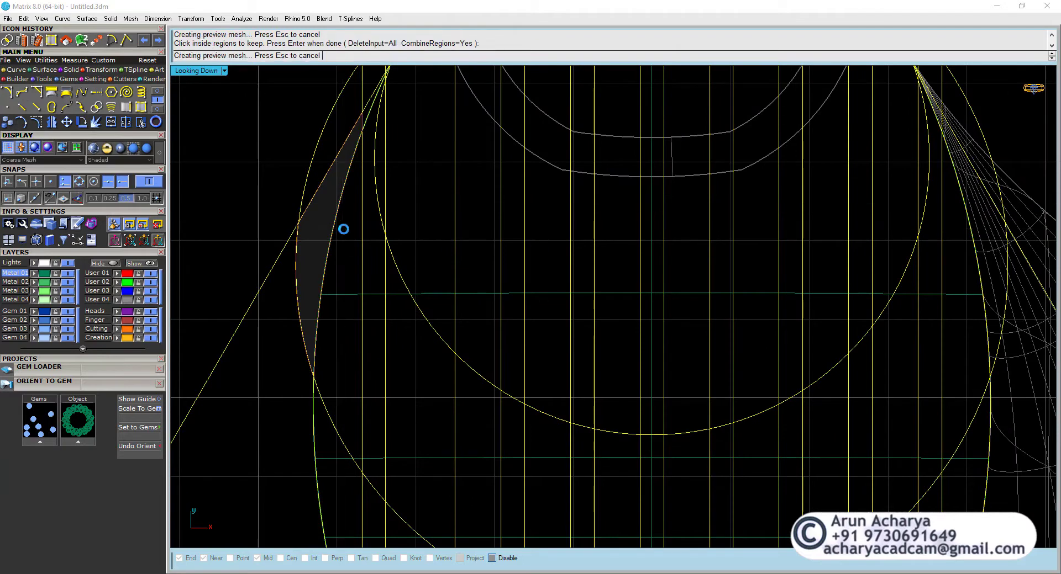
{"action": "right_click_drag", "start_coordinate": [538, 449], "coordinate": [476, 319]}
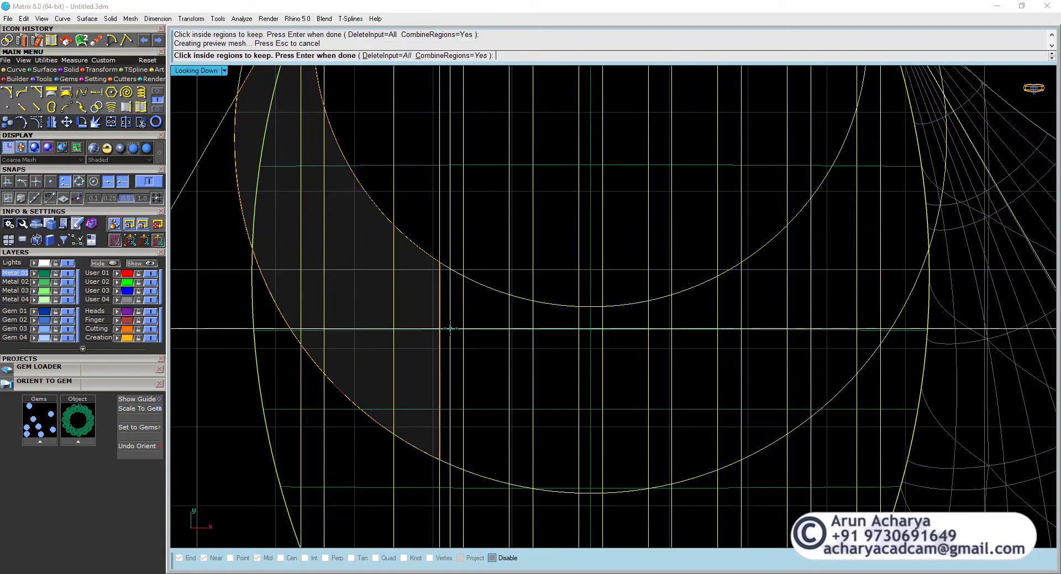
{"action": "left_click", "coordinate": [475, 375]}
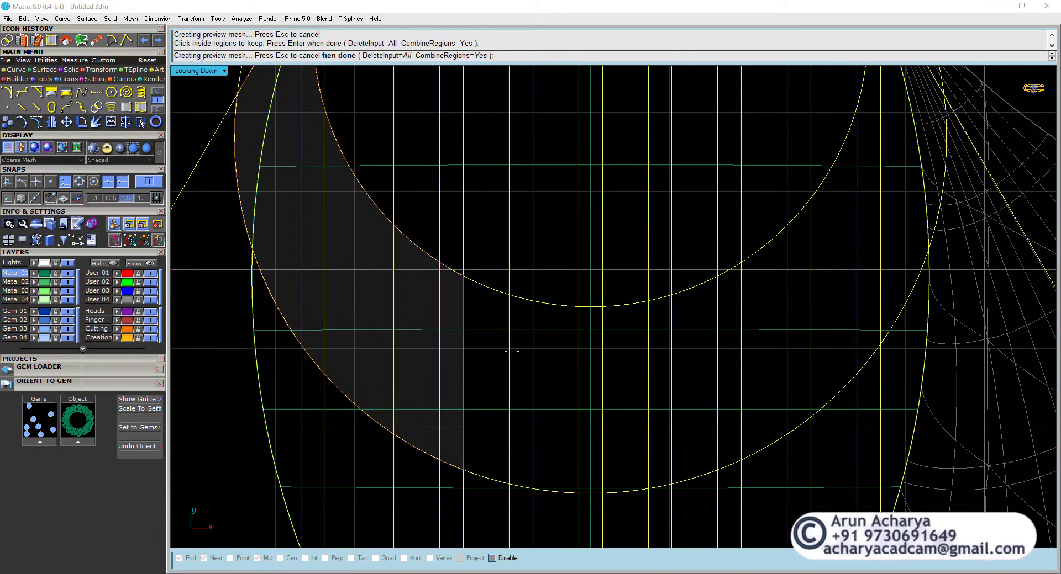
{"action": "left_click", "coordinate": [635, 369]}
{"action": "right_click_drag", "start_coordinate": [721, 370], "coordinate": [406, 369]}
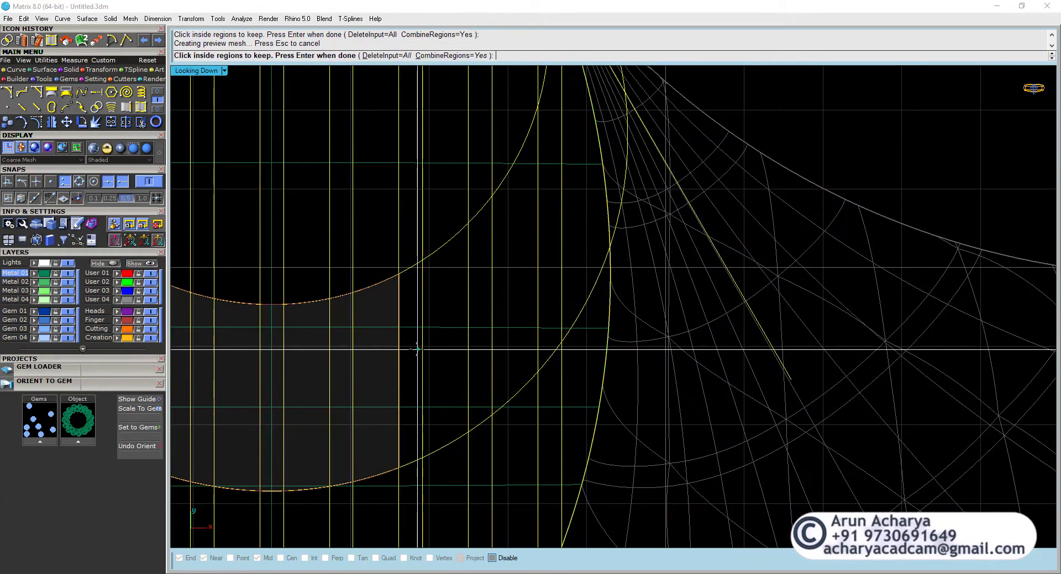
{"action": "left_click", "coordinate": [508, 334]}
{"action": "left_click", "coordinate": [550, 285]}
{"action": "left_click", "coordinate": [583, 248]}
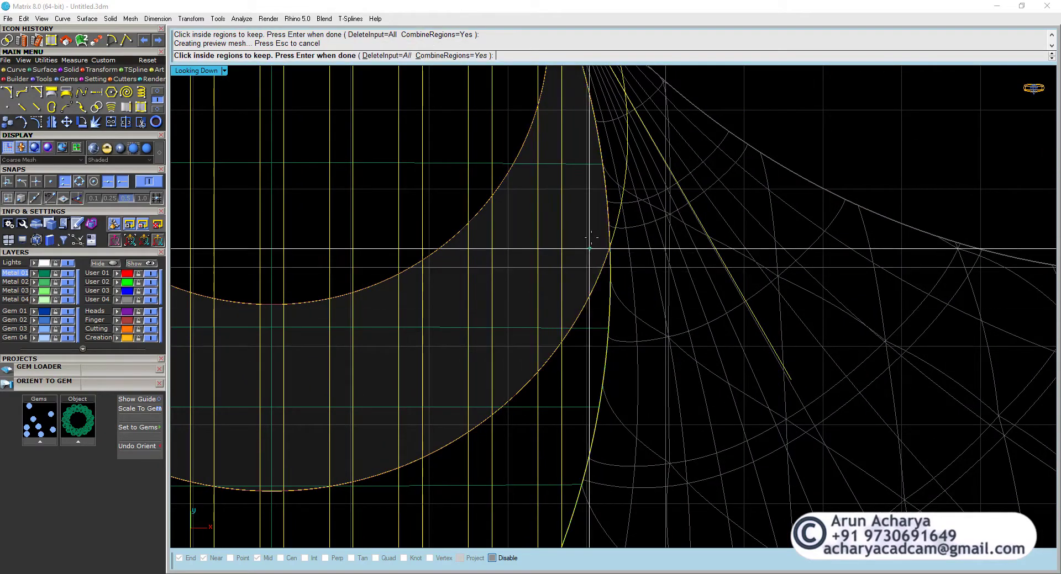
Add the narrow, evenly spaced strips between the crescent's outer arc and the petal's pointed outline to the regions kept.
{"action": "scroll", "coordinate": [559, 334], "scroll_direction": "down", "scroll_amount": 8}
{"action": "mouse_move", "coordinate": [580, 172]}
{"action": "right_mouse_down"}
{"action": "mouse_move", "coordinate": [559, 333]}
{"action": "mouse_move", "coordinate": [546, 215]}
{"action": "right_mouse_up"}
{"action": "scroll", "coordinate": [547, 215], "scroll_direction": "up", "scroll_amount": 3}
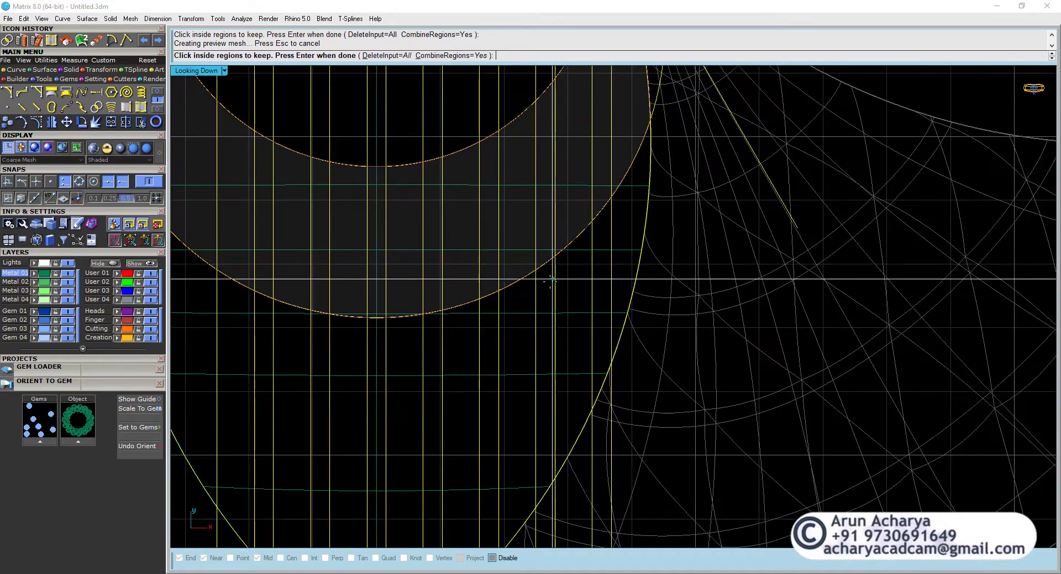
{"action": "left_click", "coordinate": [514, 226]}
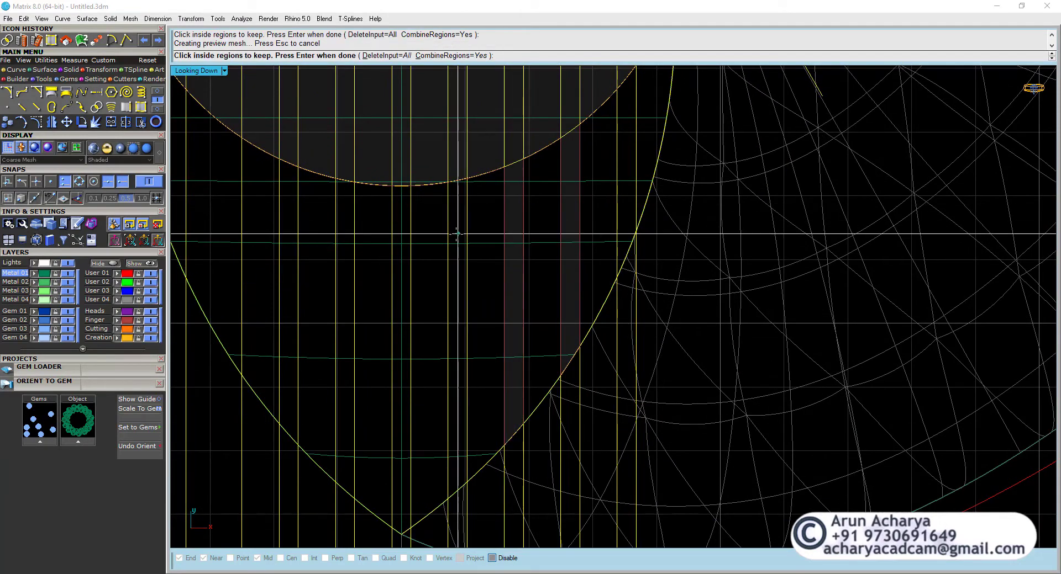
{"action": "left_click", "coordinate": [458, 234]}
{"action": "left_click", "coordinate": [397, 254]}
{"action": "left_click", "coordinate": [403, 256]}
{"action": "left_click", "coordinate": [346, 259]}
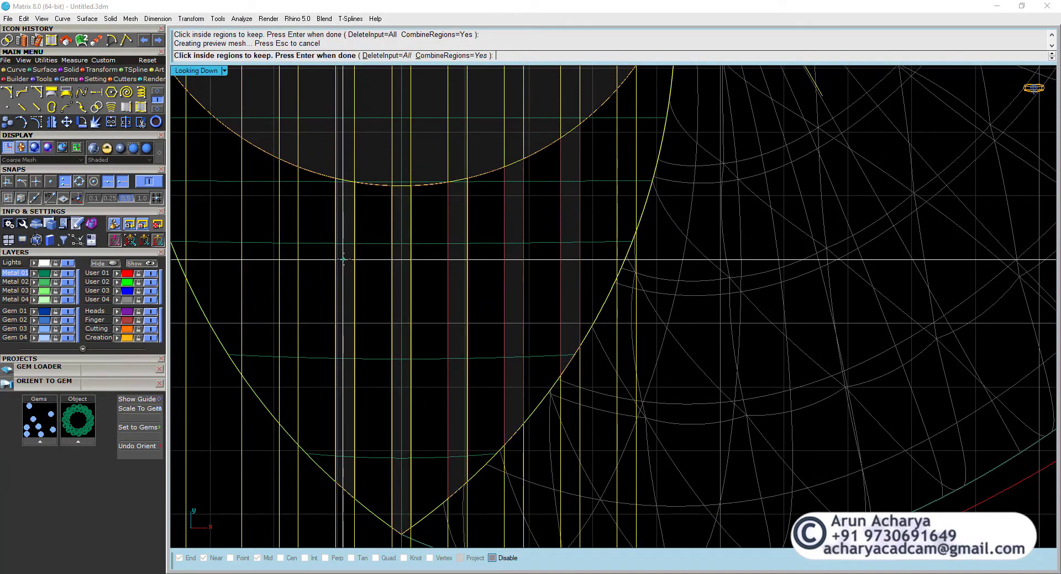
{"action": "left_click", "coordinate": [291, 263]}
{"action": "left_click", "coordinate": [239, 251]}
{"action": "scroll", "coordinate": [332, 262], "scroll_direction": "down", "scroll_amount": 5}
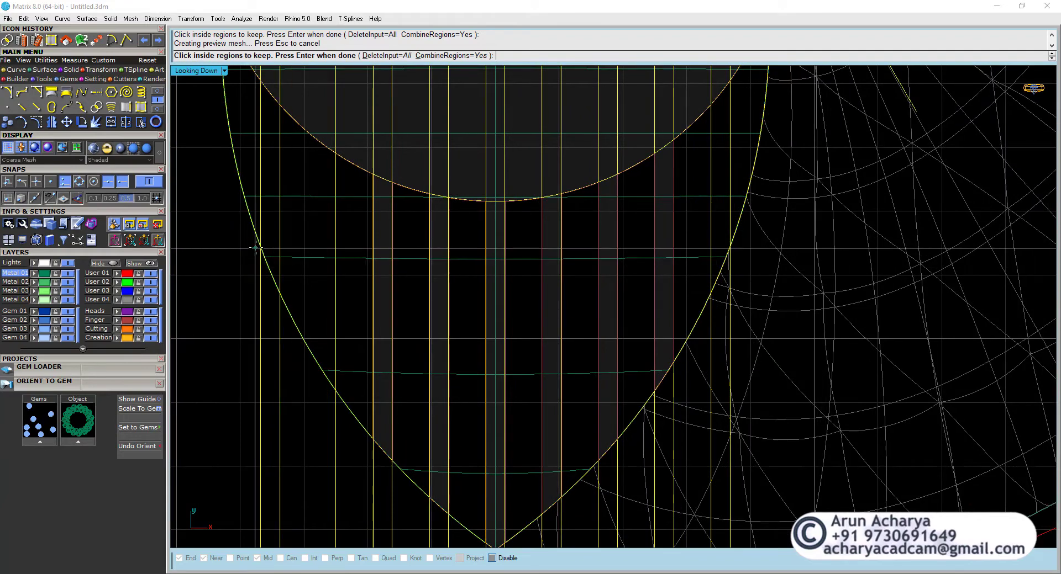
{"action": "scroll", "coordinate": [382, 277], "scroll_direction": "up", "scroll_amount": 2}
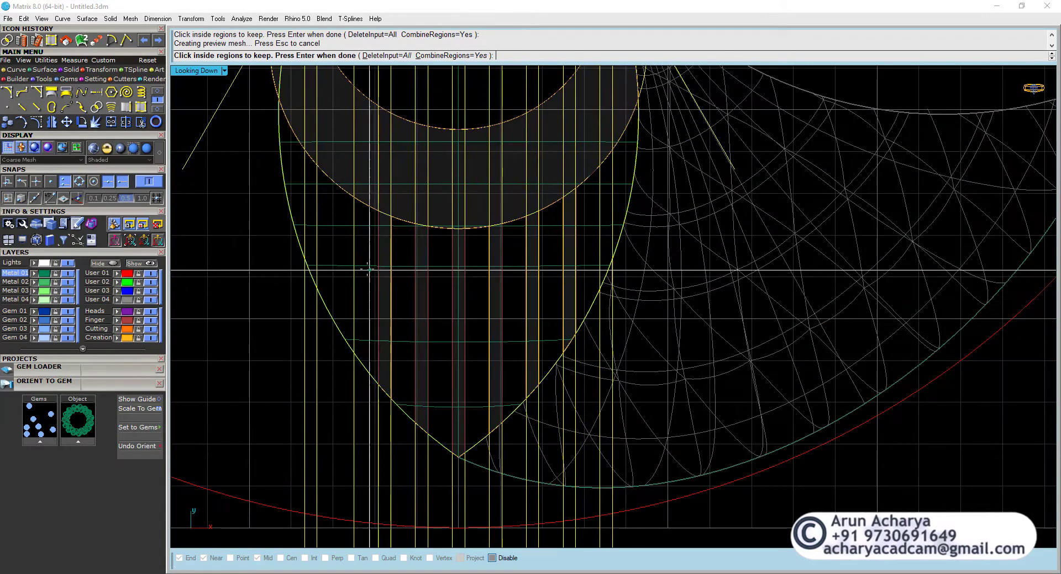
{"action": "scroll", "coordinate": [342, 259], "scroll_direction": "up", "scroll_amount": 1}
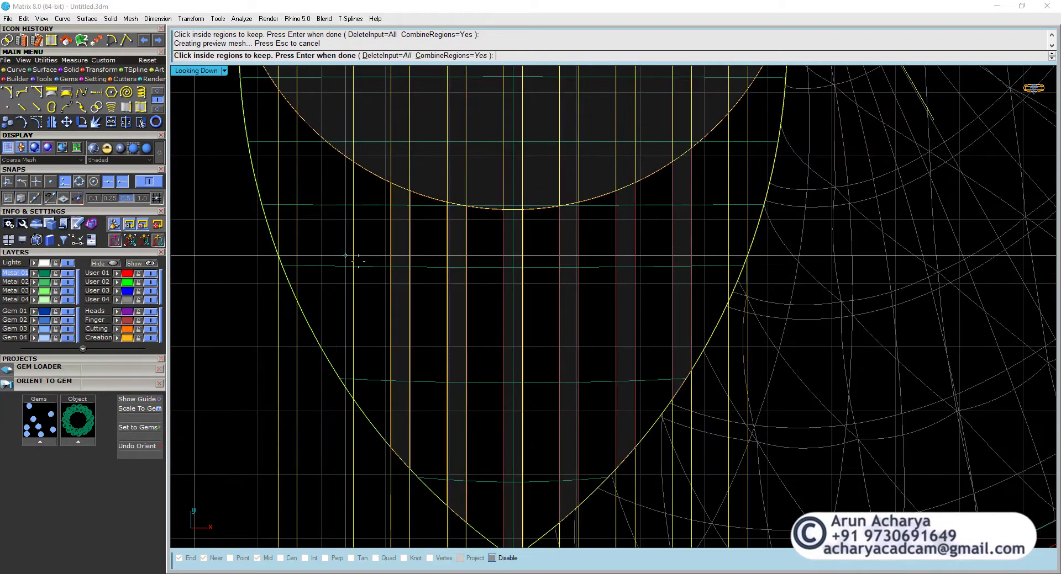
{"action": "scroll", "coordinate": [321, 249], "scroll_direction": "down", "scroll_amount": 1}
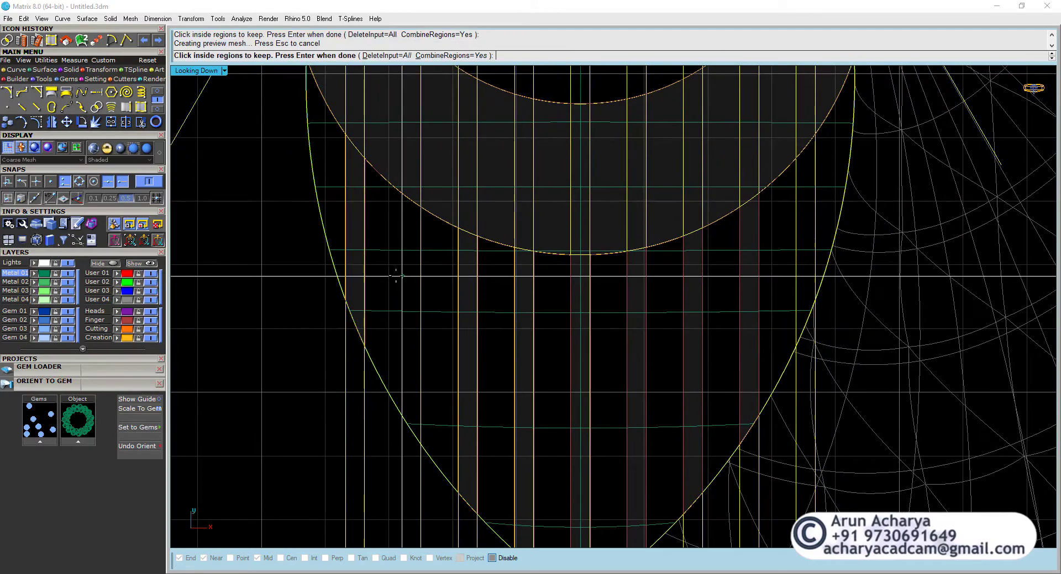
{"action": "scroll", "coordinate": [407, 318], "scroll_direction": "down", "scroll_amount": 2}
Add the narrow strips between the inner arc and the petal's straight inner edge, and create the combined boundary curves.
{"action": "scroll", "coordinate": [407, 319], "scroll_direction": "up", "scroll_amount": 3}
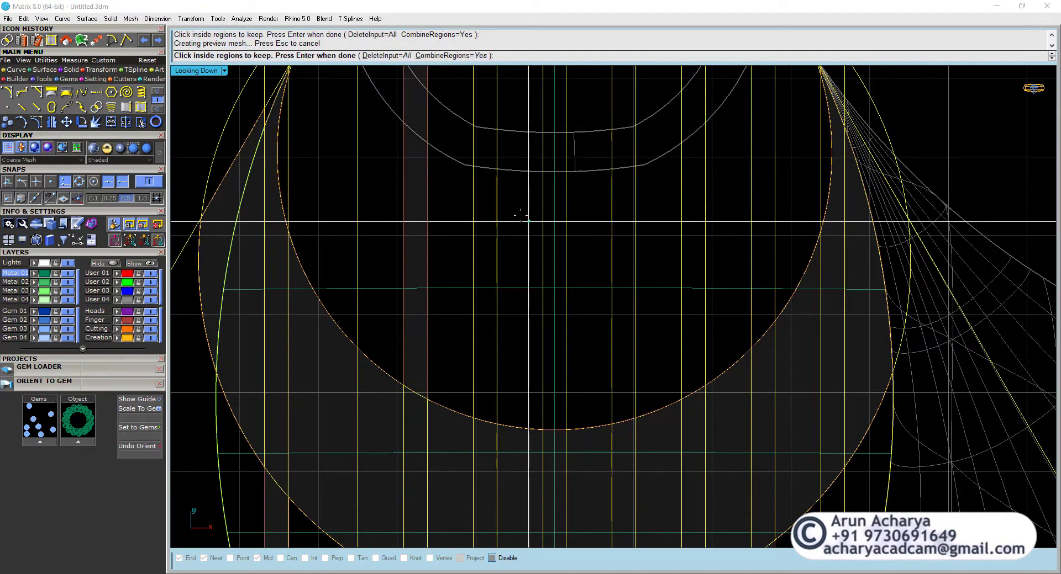
{"action": "right_click_drag", "start_coordinate": [686, 186], "coordinate": [523, 247]}
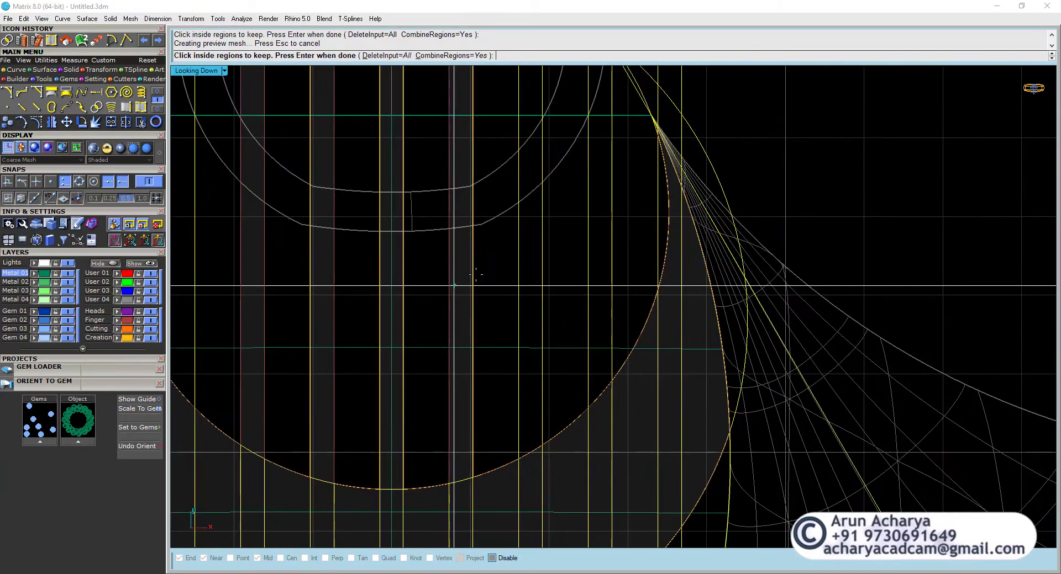
{"action": "scroll", "coordinate": [519, 254], "scroll_direction": "down", "scroll_amount": 3}
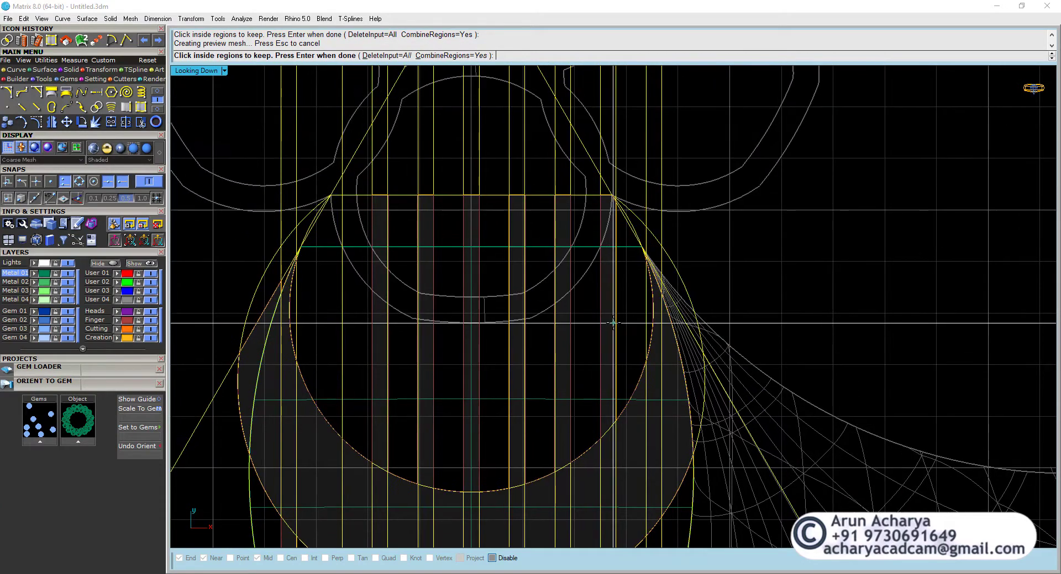
{"action": "scroll", "coordinate": [516, 264], "scroll_direction": "down", "scroll_amount": 2}
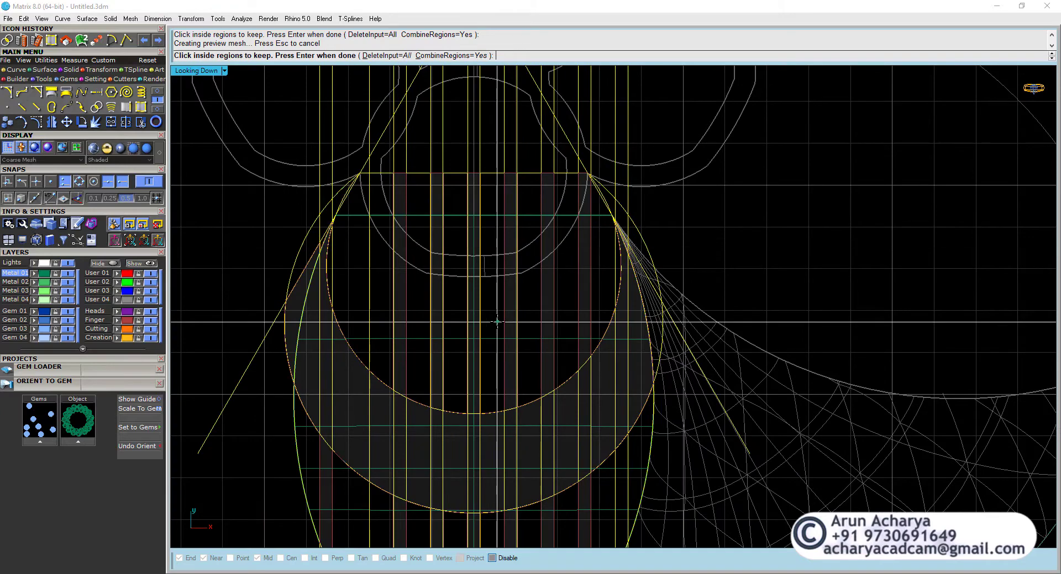
{"action": "key", "text": "Down"}
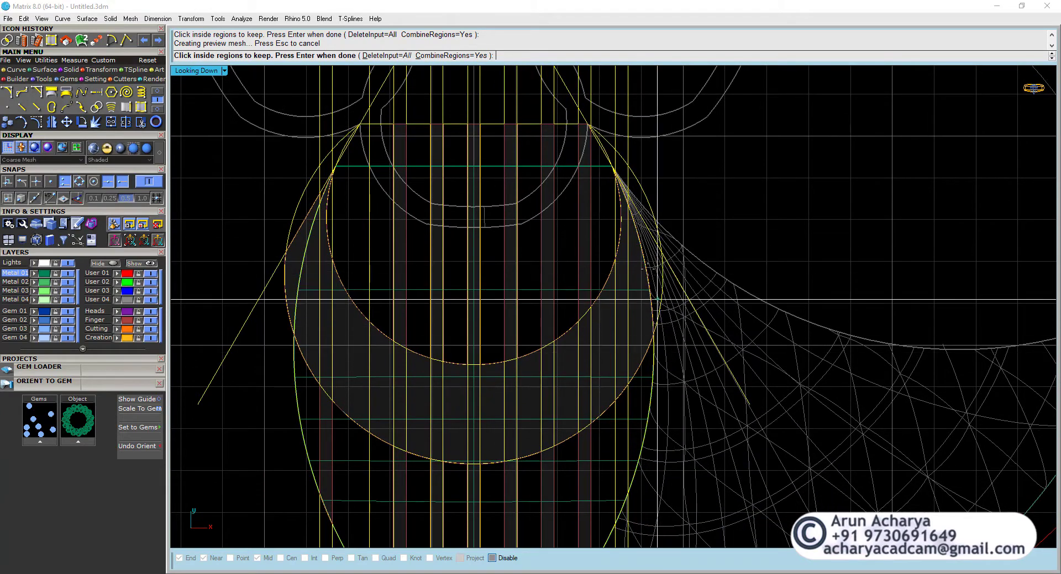
{"action": "scroll", "coordinate": [564, 362], "scroll_direction": "down", "scroll_amount": 1}
{"action": "key", "text": "Down"}
{"action": "key", "text": "Down"}
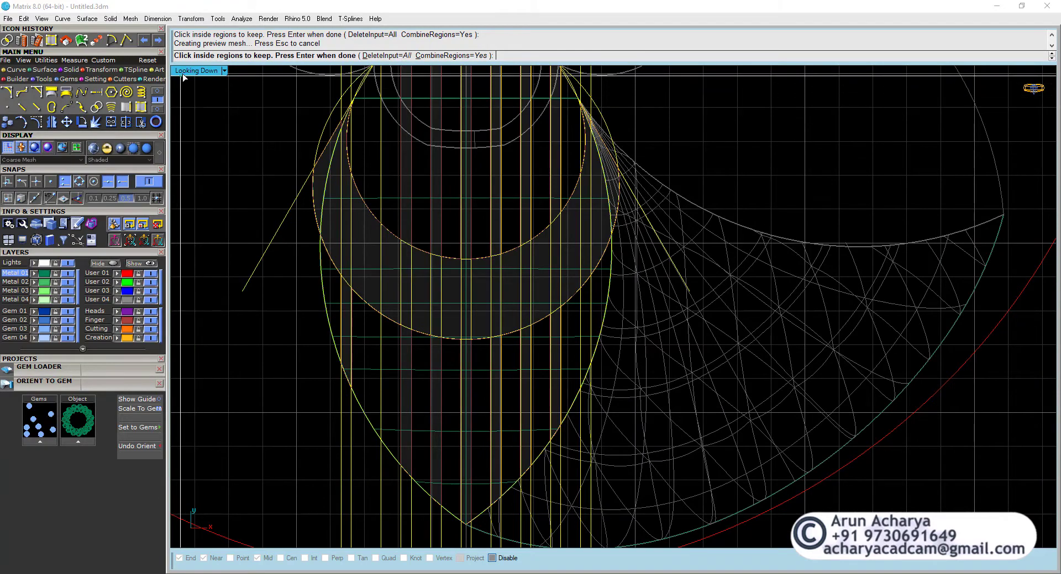
{"action": "key", "text": "ctrl+m"}
{"action": "double_click", "coordinate": [631, 73]}
{"action": "key", "text": "Return"}
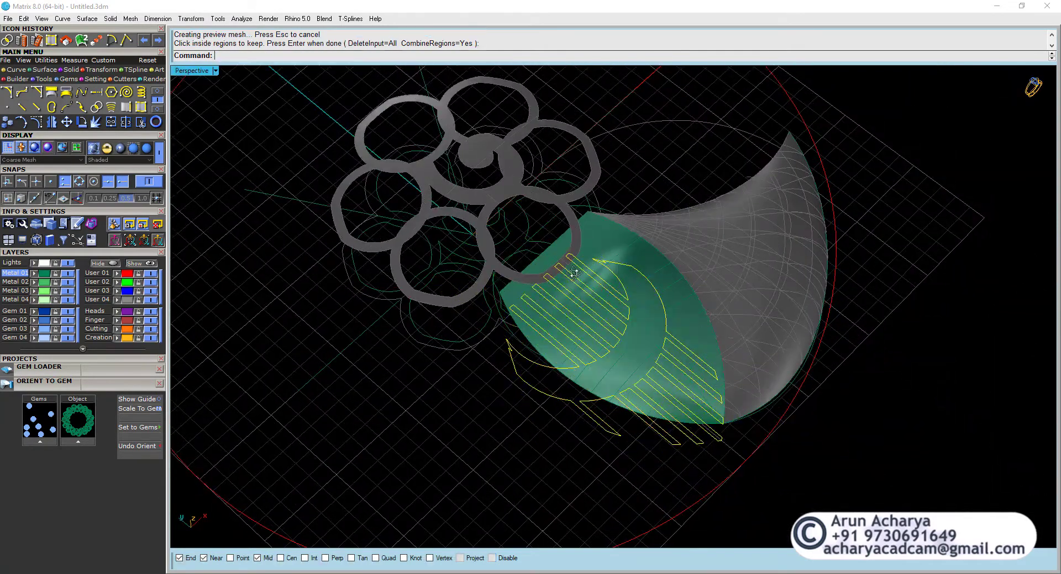
Trim the green domed petal surface with the combined curves, removing the left openings inside and below the crescent.
{"action": "right_click_drag", "start_coordinate": [511, 221], "coordinate": [504, 267]}
{"action": "scroll", "coordinate": [601, 301], "scroll_direction": "up", "scroll_amount": 5}
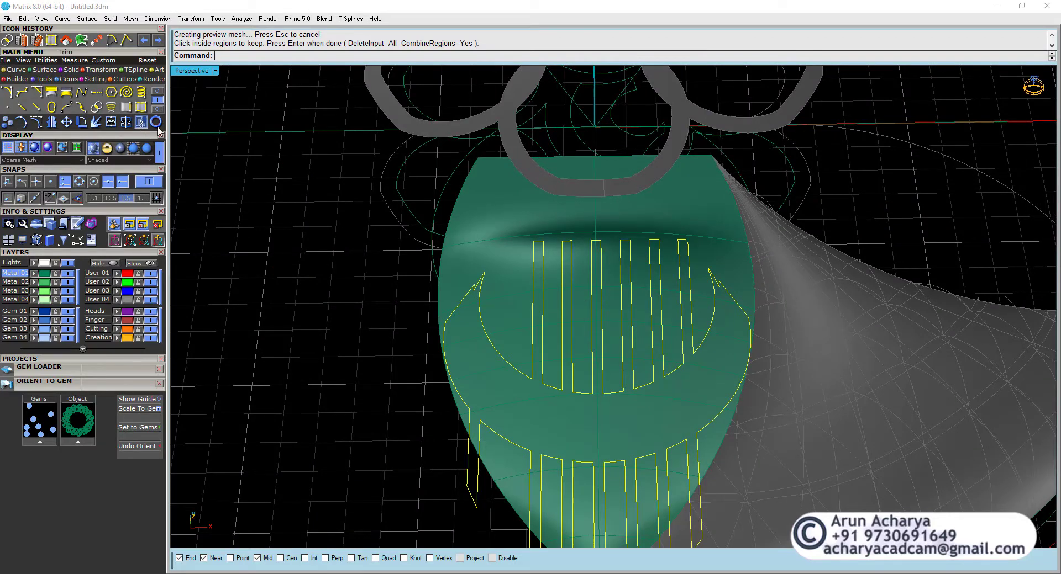
{"action": "left_click", "coordinate": [157, 125]}
{"action": "left_click", "coordinate": [512, 252]}
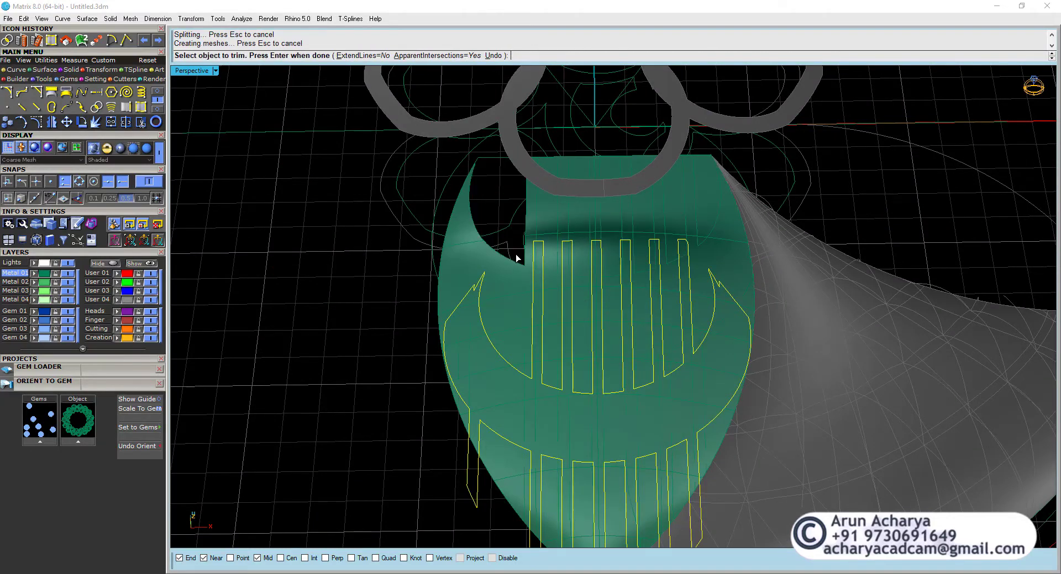
{"action": "double_click", "coordinate": [206, 72]}
{"action": "double_click", "coordinate": [191, 71]}
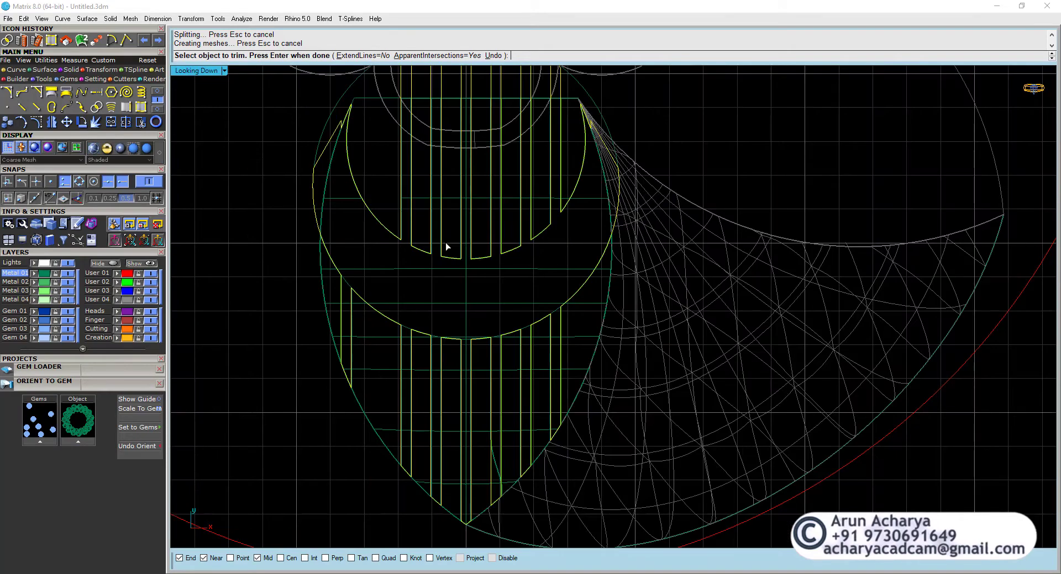
{"action": "left_click", "coordinate": [333, 303]}
{"action": "left_click", "coordinate": [369, 341]}
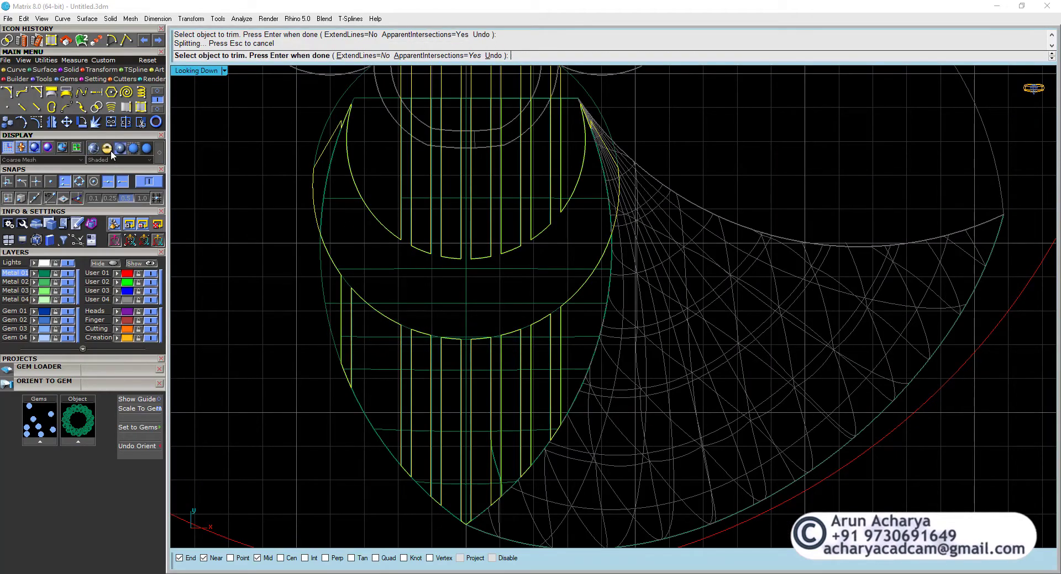
Shade the Looking Down view and trim away the remaining surface gaps between the strips running from the crescent to the petal tip.
{"action": "left_click", "coordinate": [94, 149]}
{"action": "left_click", "coordinate": [425, 389]}
{"action": "left_click", "coordinate": [451, 371]}
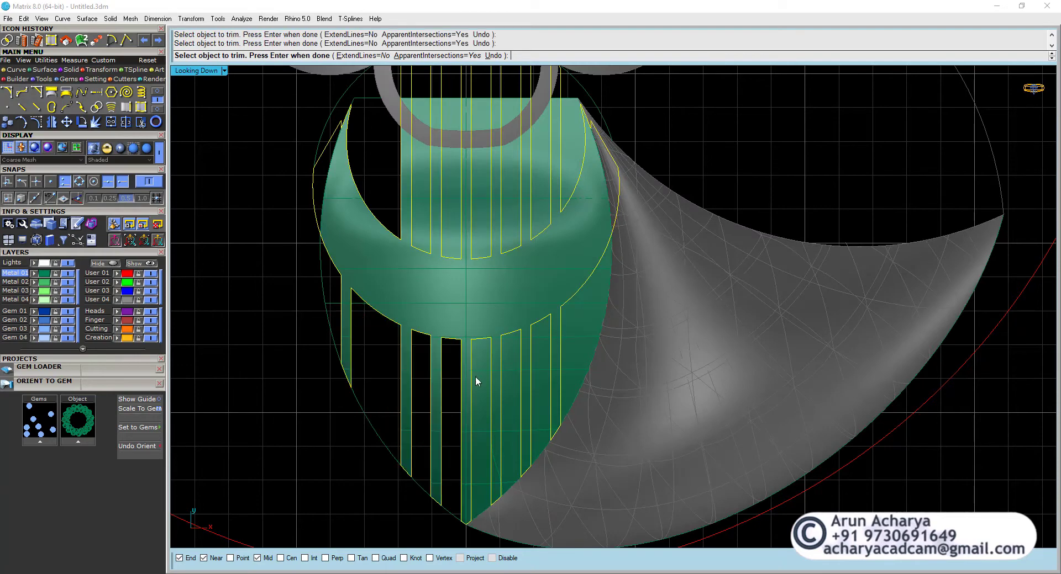
{"action": "left_click", "coordinate": [476, 381]}
{"action": "left_click", "coordinate": [514, 369]}
{"action": "left_click", "coordinate": [546, 360]}
{"action": "left_click", "coordinate": [571, 334]}
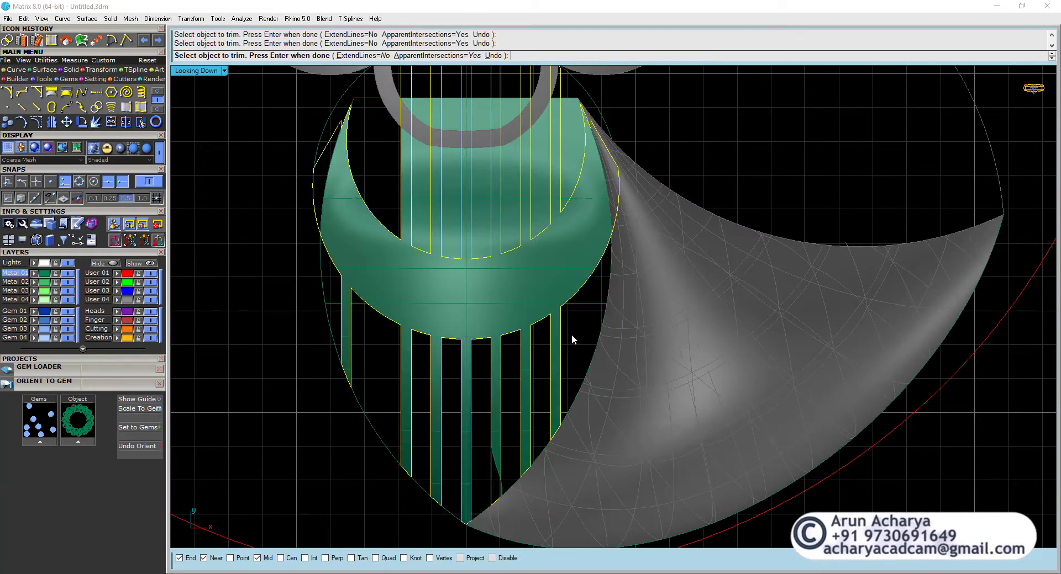
Trim away the petal surface between the strips inside the crescent's inner arc and finish the trim.
{"action": "left_click", "coordinate": [575, 167]}
{"action": "left_click", "coordinate": [510, 213]}
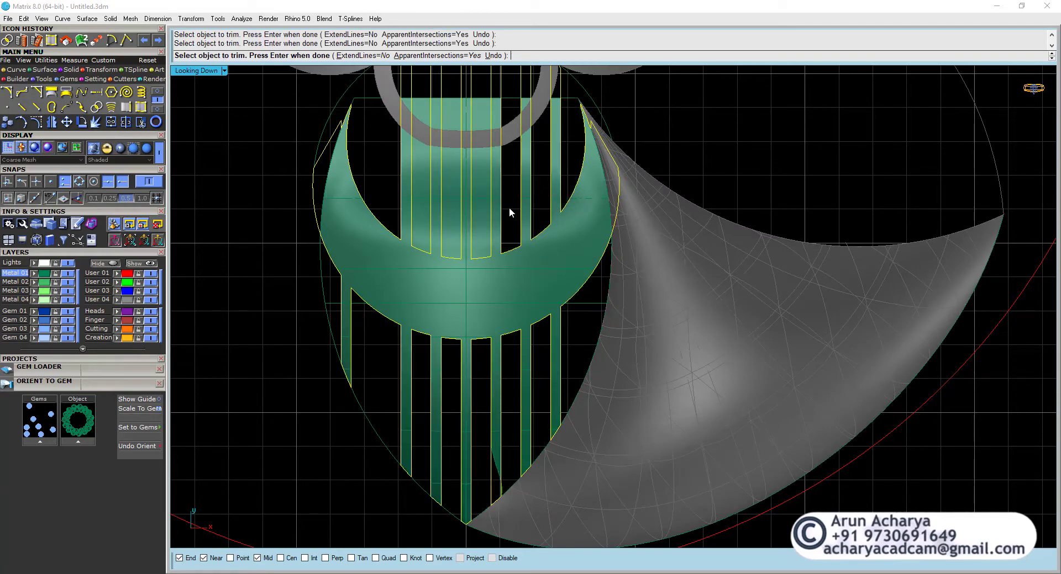
{"action": "left_click", "coordinate": [481, 221]}
{"action": "left_click", "coordinate": [450, 221]}
{"action": "left_click", "coordinate": [417, 218]}
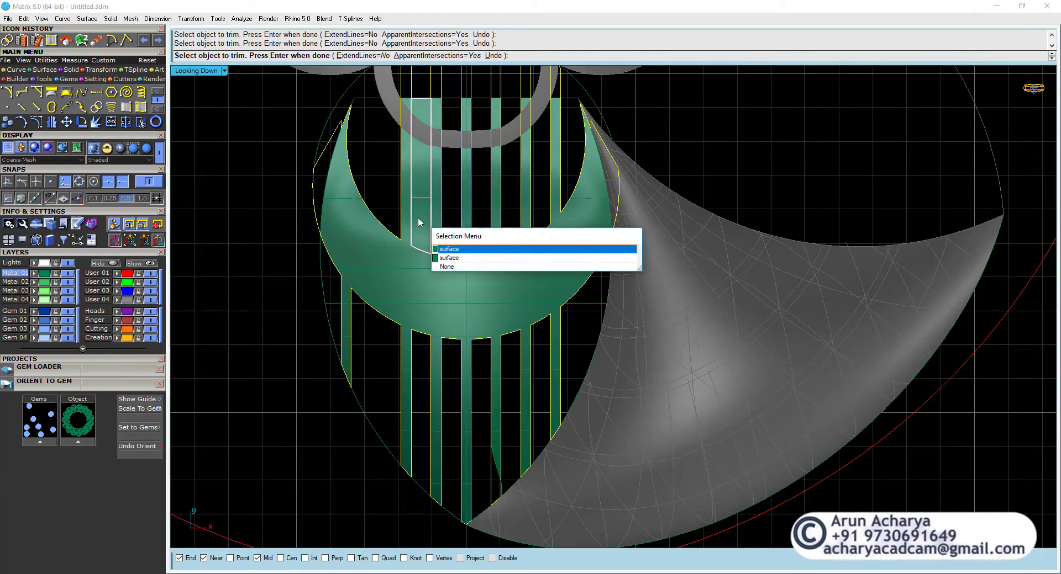
{"action": "left_click", "coordinate": [459, 268]}
{"action": "left_click", "coordinate": [421, 242]}
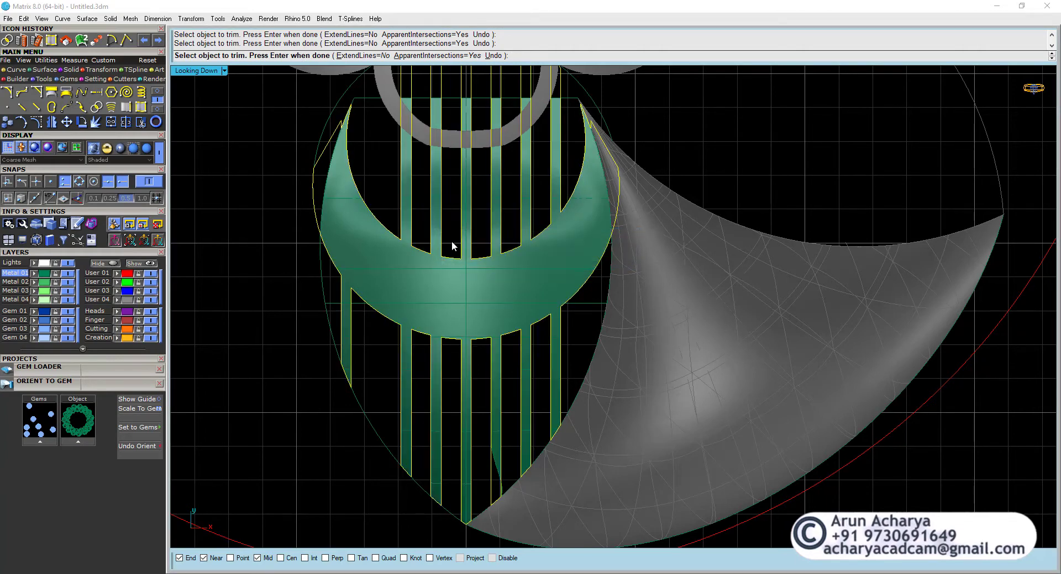
{"action": "scroll", "coordinate": [452, 242], "scroll_direction": "down", "scroll_amount": 3}
{"action": "key", "text": "Return"}
{"action": "left_click", "coordinate": [449, 273]}
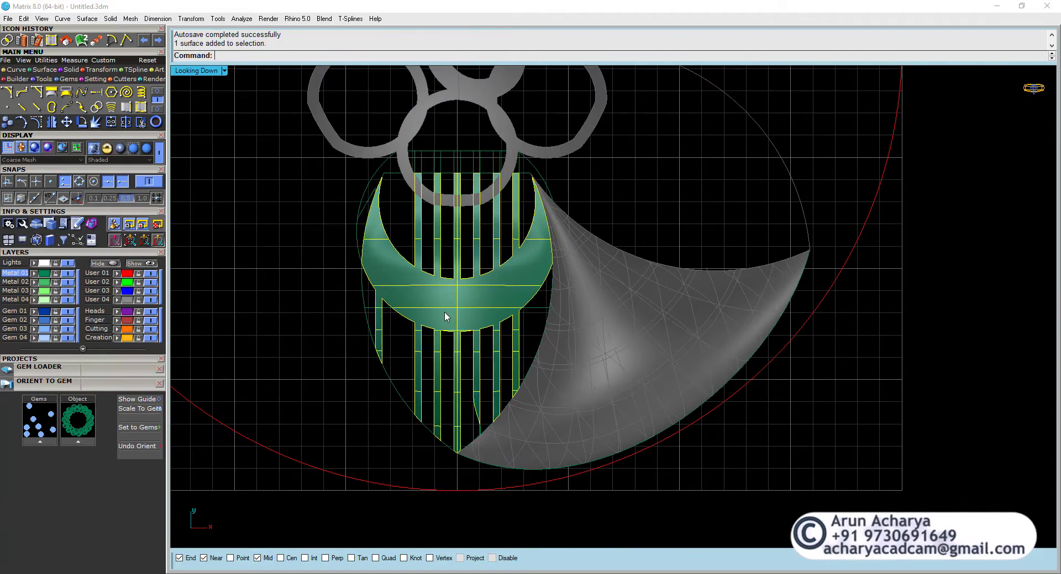
Inspect the strip ends near the petal tip and undo the trim of the green petal surface.
{"action": "scroll", "coordinate": [475, 386], "scroll_direction": "up", "scroll_amount": 3}
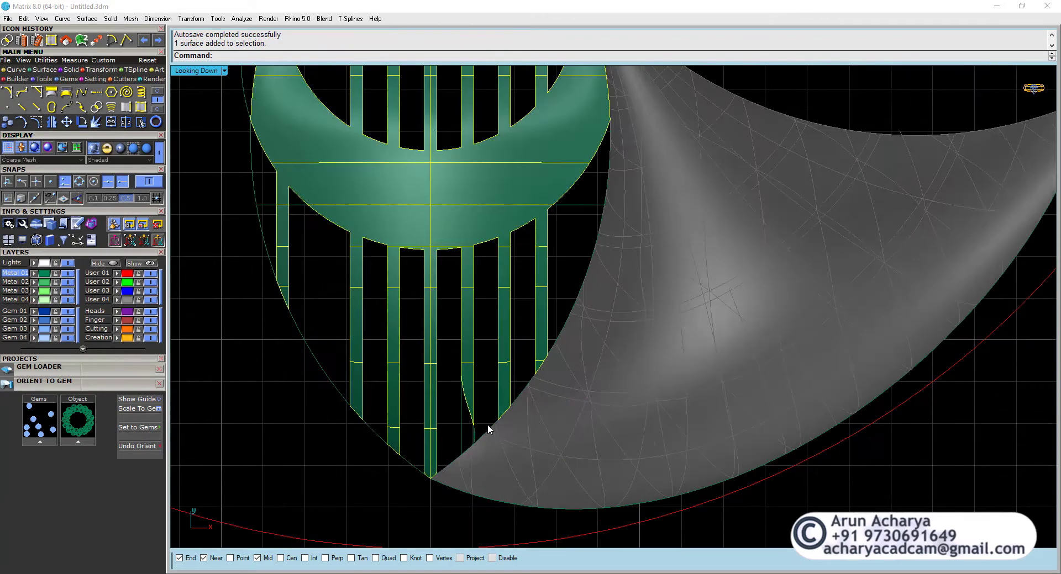
{"action": "key", "text": "ctrl+z"}
{"action": "scroll", "coordinate": [485, 431], "scroll_direction": "up", "scroll_amount": 2}
{"action": "scroll", "coordinate": [464, 420], "scroll_direction": "down", "scroll_amount": 3}
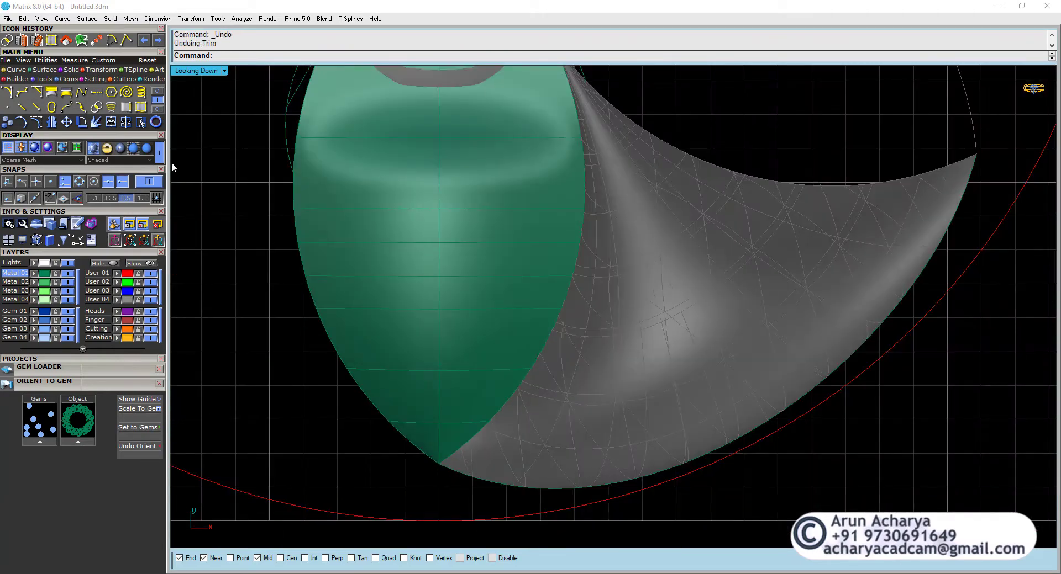
Retry the trim with the combined boundary curve, removing the gap just right of the central strip toward the petal tip.
{"action": "left_click", "coordinate": [159, 152]}
{"action": "left_click", "coordinate": [447, 367]}
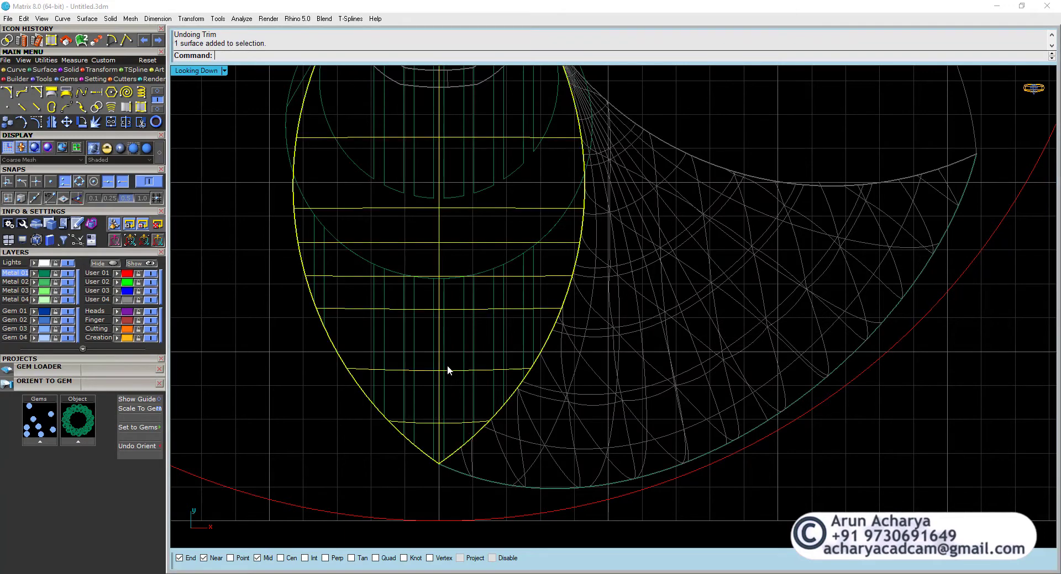
{"action": "left_click", "coordinate": [447, 361]}
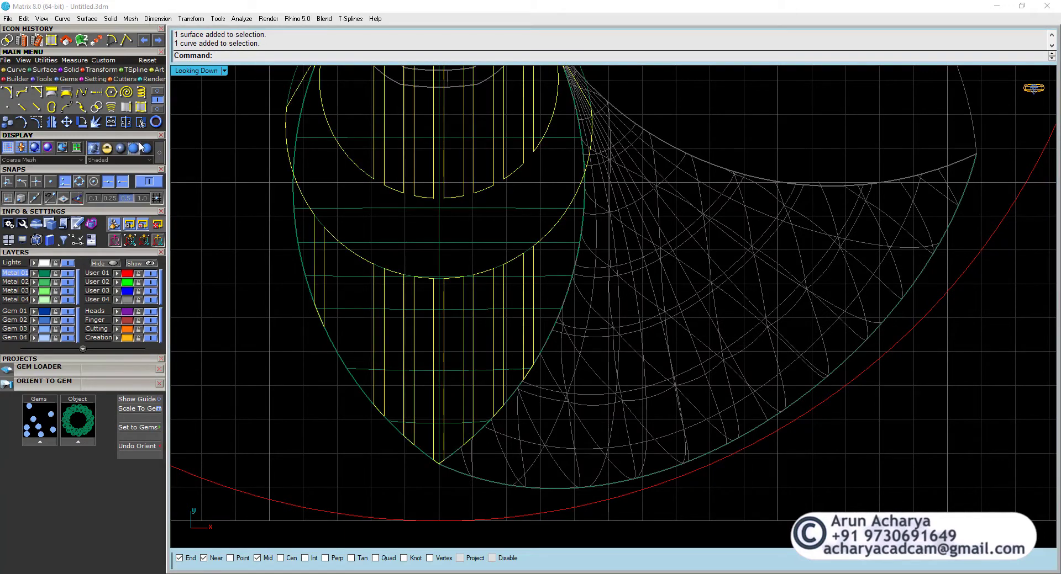
{"action": "left_click", "coordinate": [141, 124]}
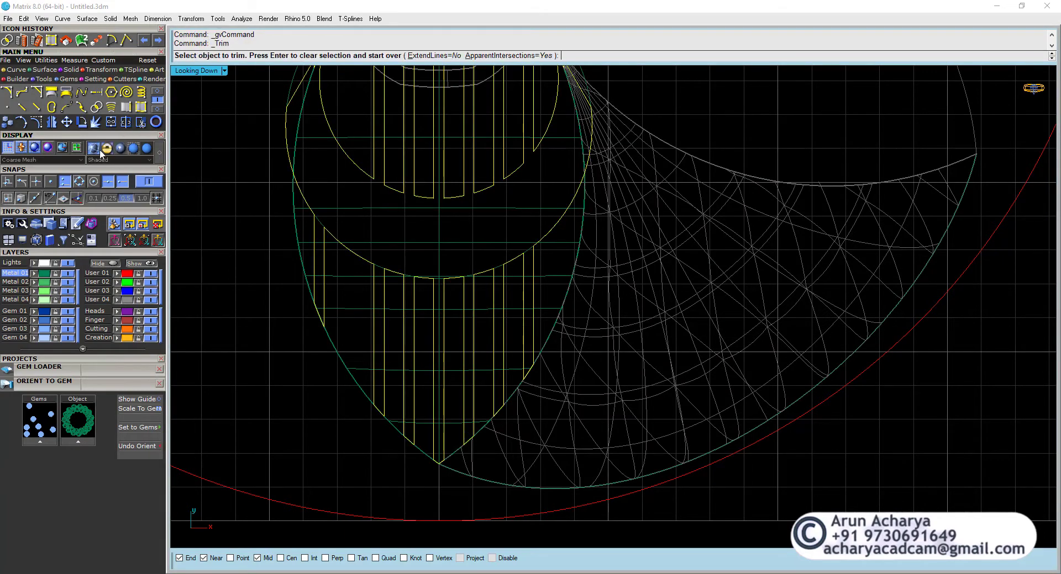
{"action": "left_click", "coordinate": [159, 152]}
{"action": "left_click", "coordinate": [457, 425]}
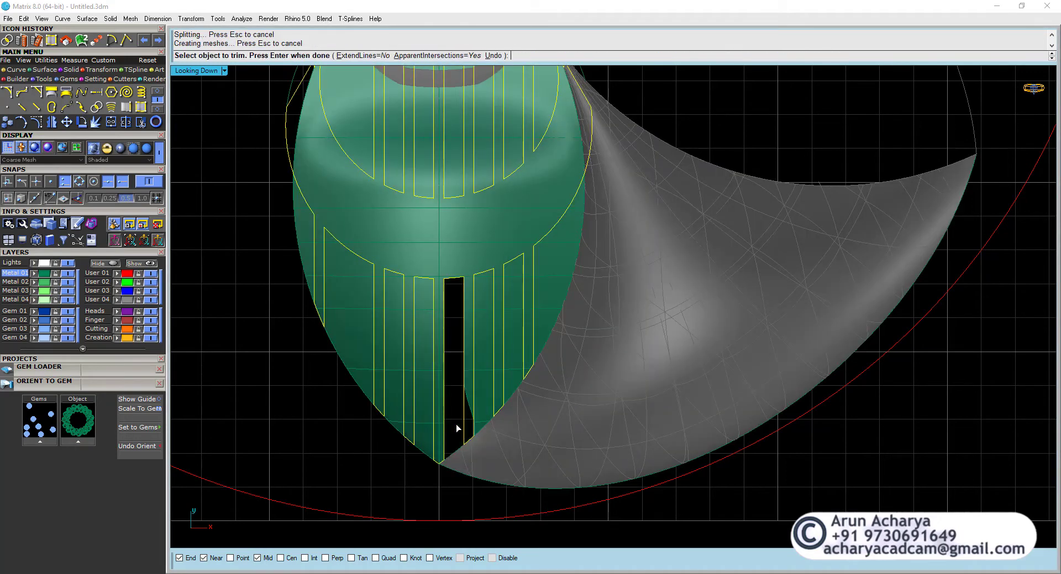
Compare the cutting curve with the petal in the Perspective view and undo the trim of the single gap.
{"action": "scroll", "coordinate": [469, 411], "scroll_direction": "up", "scroll_amount": 3}
{"action": "scroll", "coordinate": [469, 411], "scroll_direction": "down", "scroll_amount": 2}
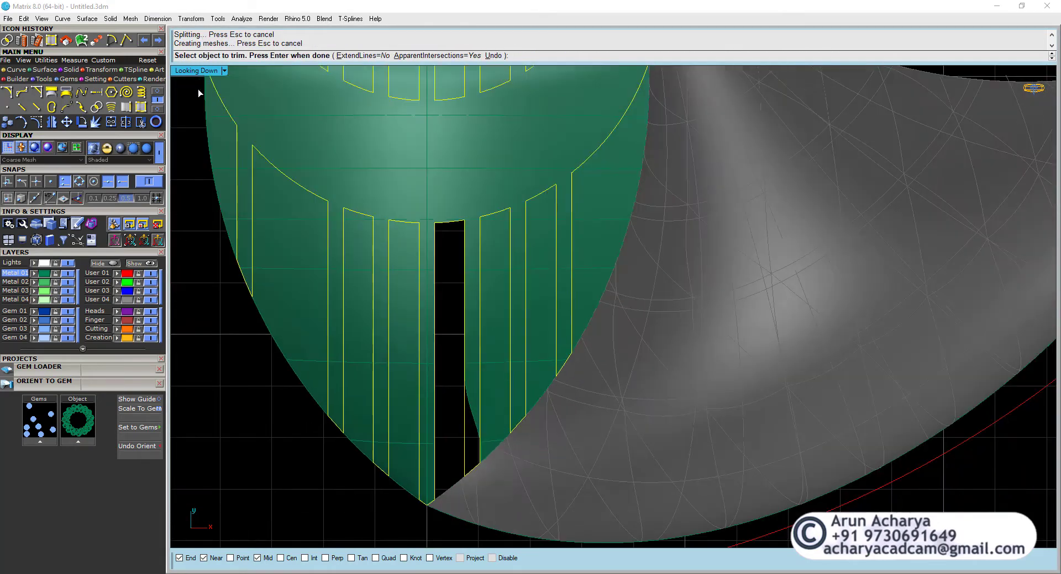
{"action": "double_click", "coordinate": [196, 71]}
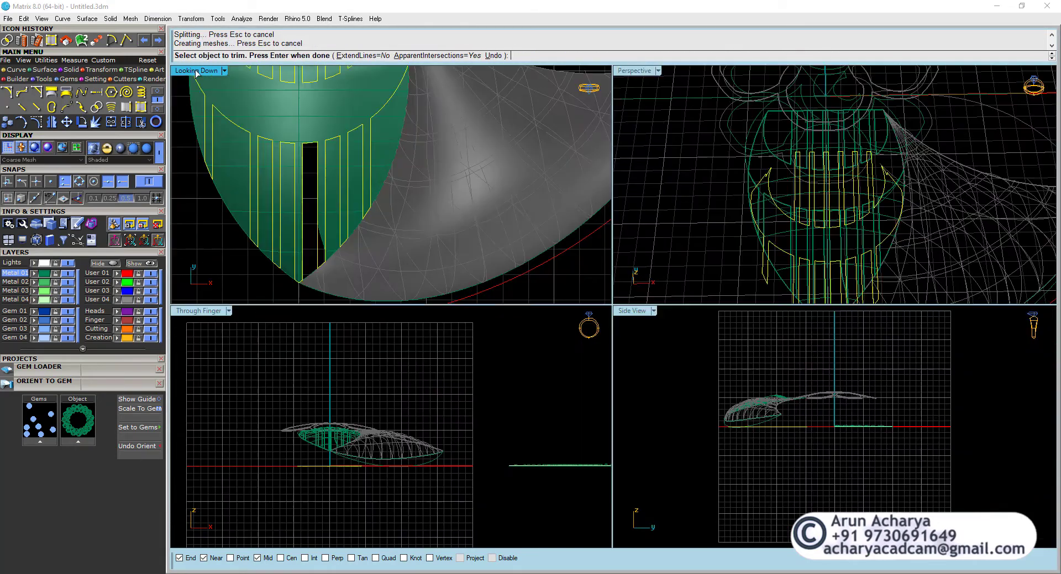
{"action": "double_click", "coordinate": [624, 71]}
{"action": "right_click_drag", "start_coordinate": [606, 361], "coordinate": [612, 391]}
{"action": "scroll", "coordinate": [620, 394], "scroll_direction": "down", "scroll_amount": 4}
{"action": "scroll", "coordinate": [655, 463], "scroll_direction": "up", "scroll_amount": 6}
{"action": "scroll", "coordinate": [635, 372], "scroll_direction": "down", "scroll_amount": 3}
{"action": "key", "text": "ctrl+z"}
Scale the combined crescent-and-strips curve up very slightly from the origin 0,0,0 so it overlaps the petal outline.
{"action": "left_click", "coordinate": [610, 394]}
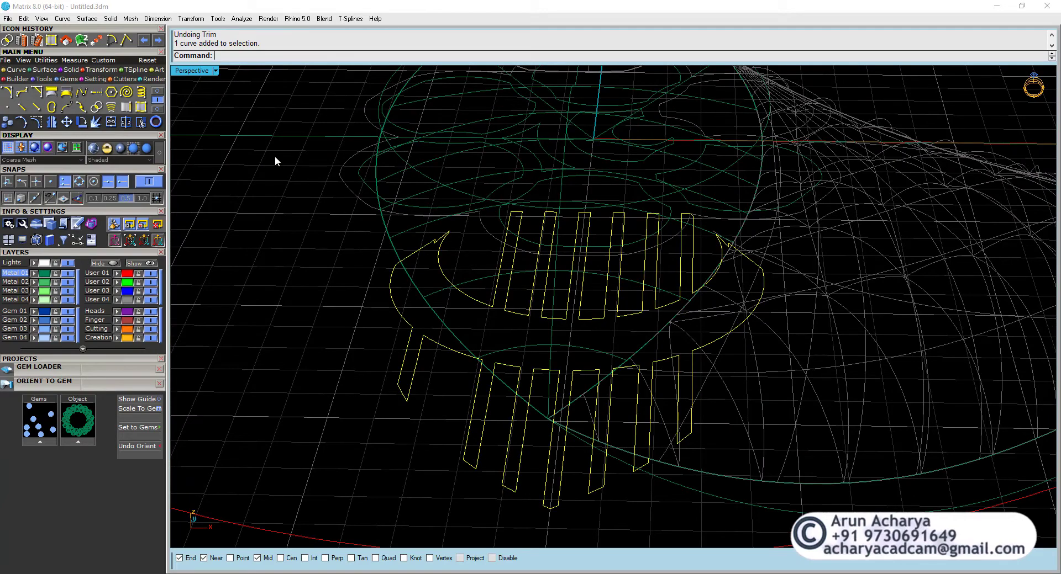
{"action": "double_click", "coordinate": [200, 75]}
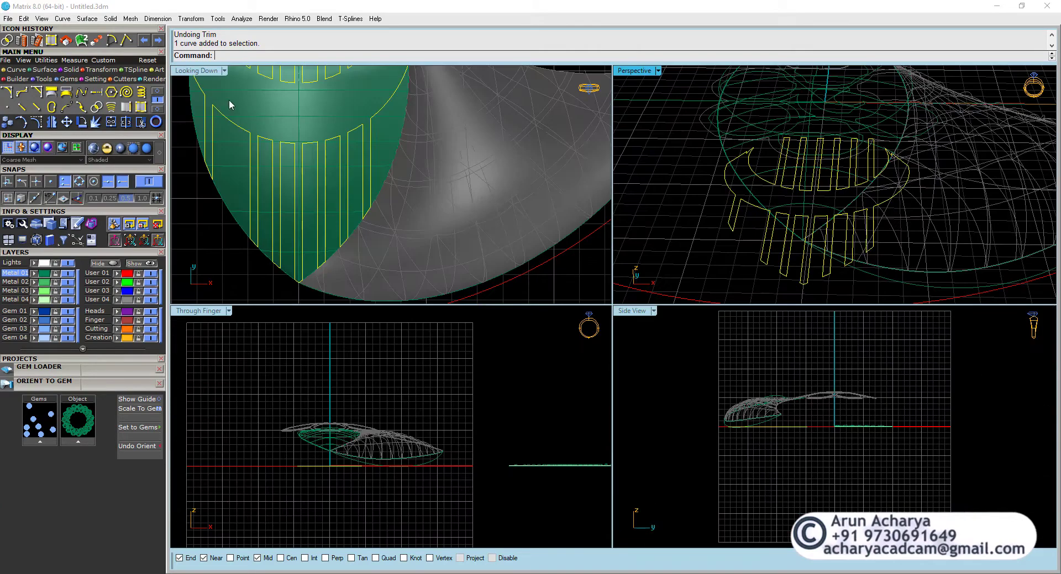
{"action": "double_click", "coordinate": [173, 75]}
{"action": "scroll", "coordinate": [349, 240], "scroll_direction": "down", "scroll_amount": 4}
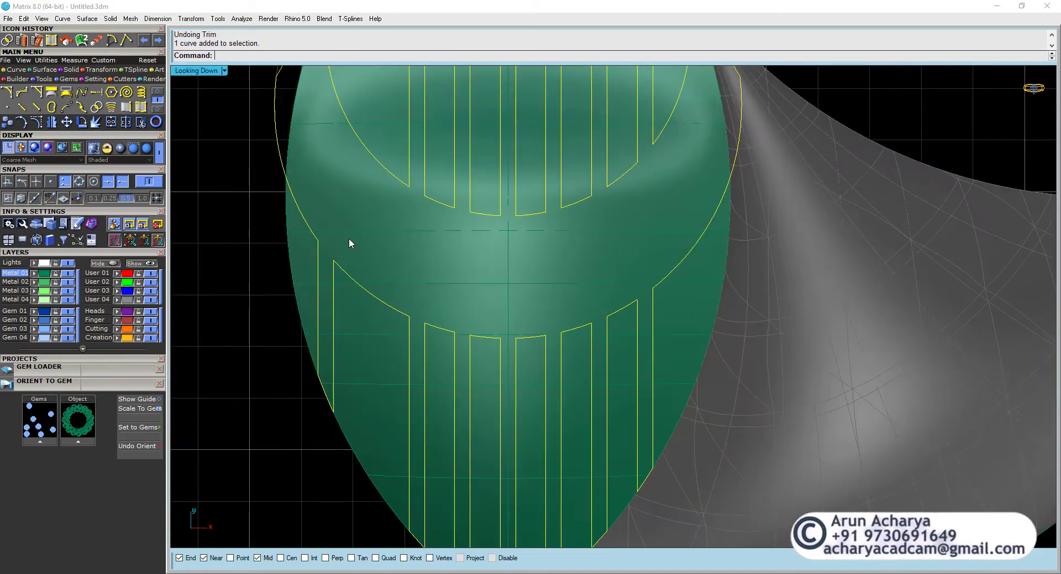
{"action": "right_click_drag", "start_coordinate": [341, 254], "coordinate": [325, 275]}
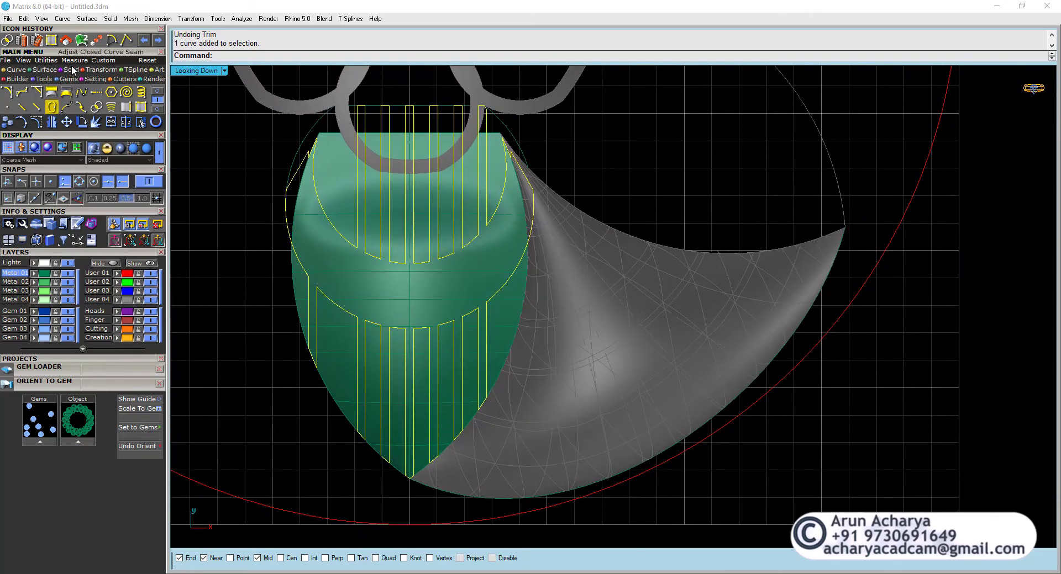
{"action": "left_click", "coordinate": [93, 73]}
{"action": "left_click", "coordinate": [7, 92]}
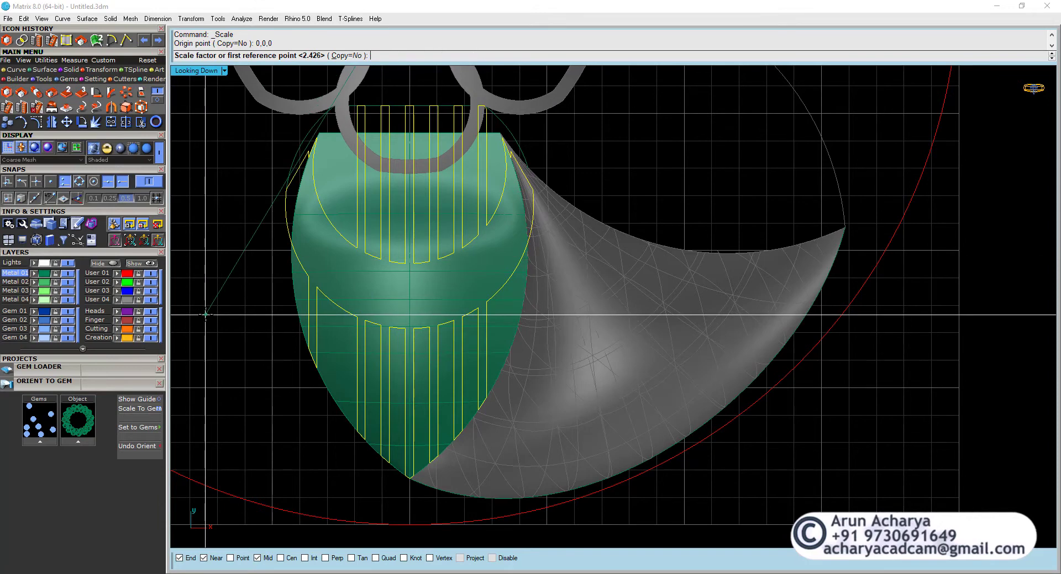
{"action": "left_click", "coordinate": [205, 316]}
{"action": "left_click", "coordinate": [205, 319]}
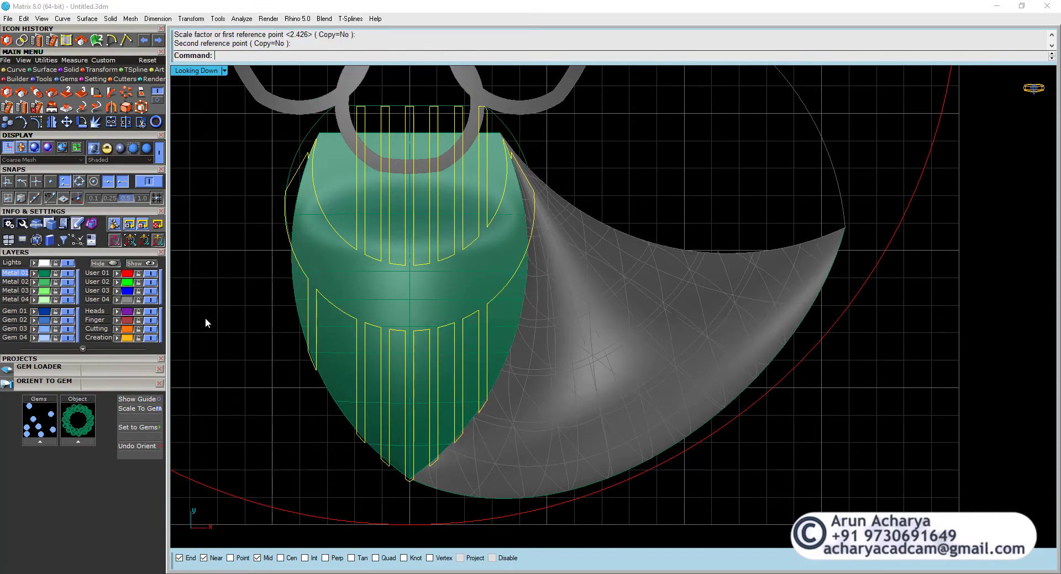
Trim the green petal surface with the enlarged curve, removing the gaps between the strips below the crescent.
{"action": "left_click", "coordinate": [138, 147]}
{"action": "left_click", "coordinate": [502, 328]}
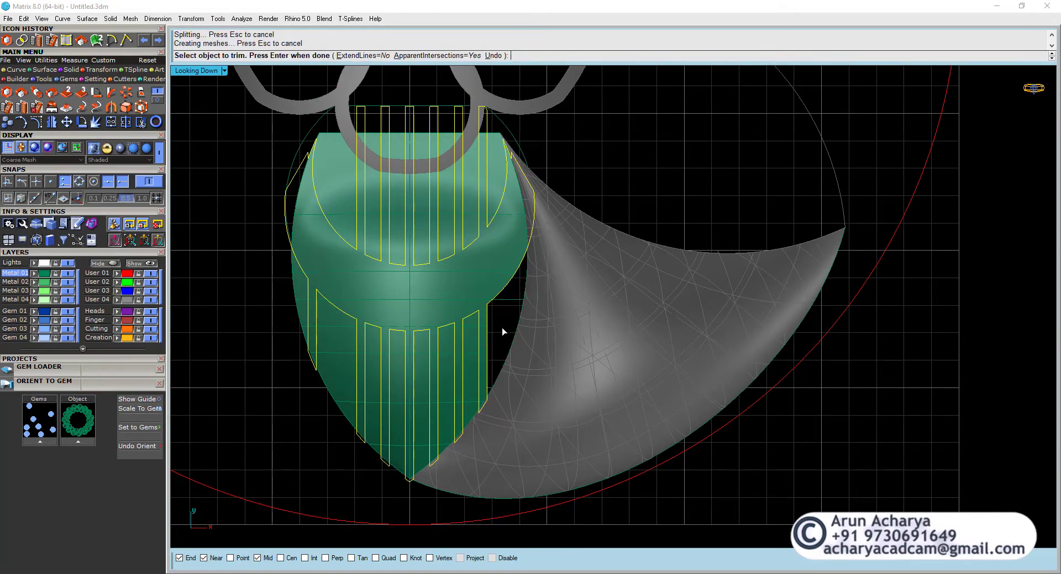
{"action": "left_click", "coordinate": [472, 346]}
{"action": "left_click", "coordinate": [445, 367]}
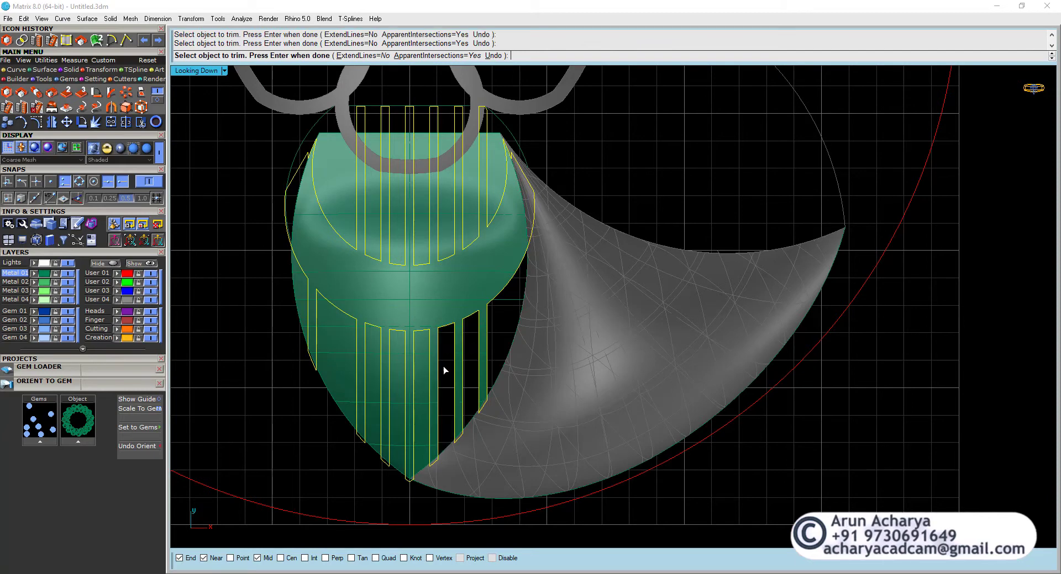
{"action": "left_click", "coordinate": [420, 381]}
{"action": "left_click", "coordinate": [398, 386]}
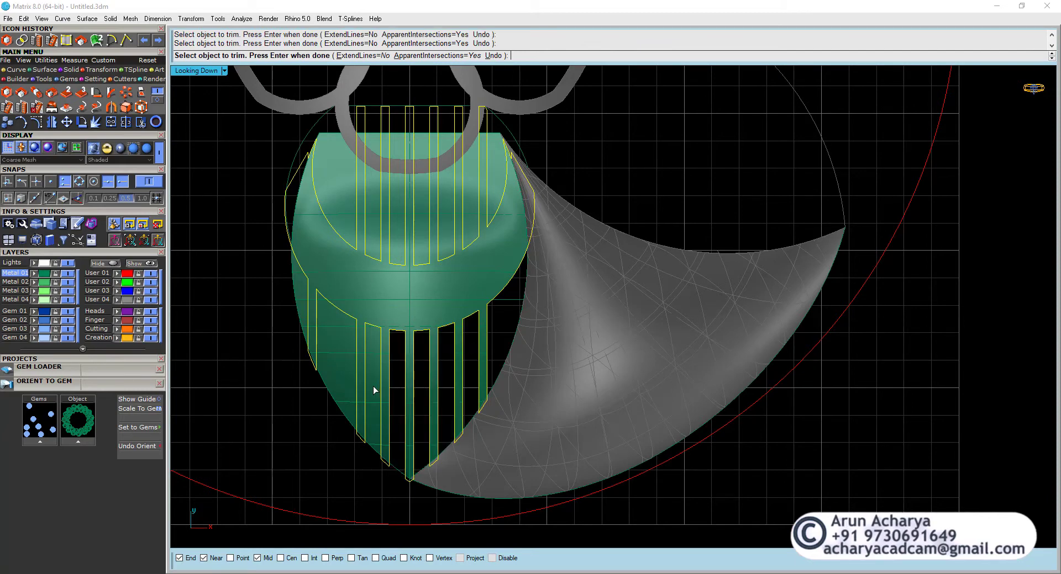
{"action": "left_click", "coordinate": [373, 386]}
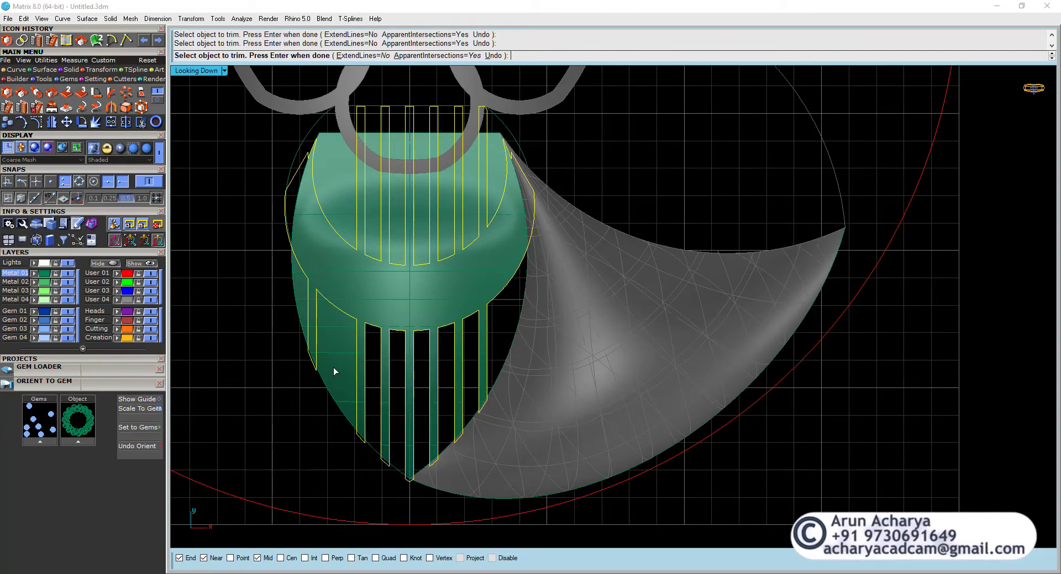
Trim away the surface gaps between the strips inside the crescent's inner arc and finish the trim.
{"action": "left_click", "coordinate": [343, 204]}
{"action": "left_click", "coordinate": [418, 233]}
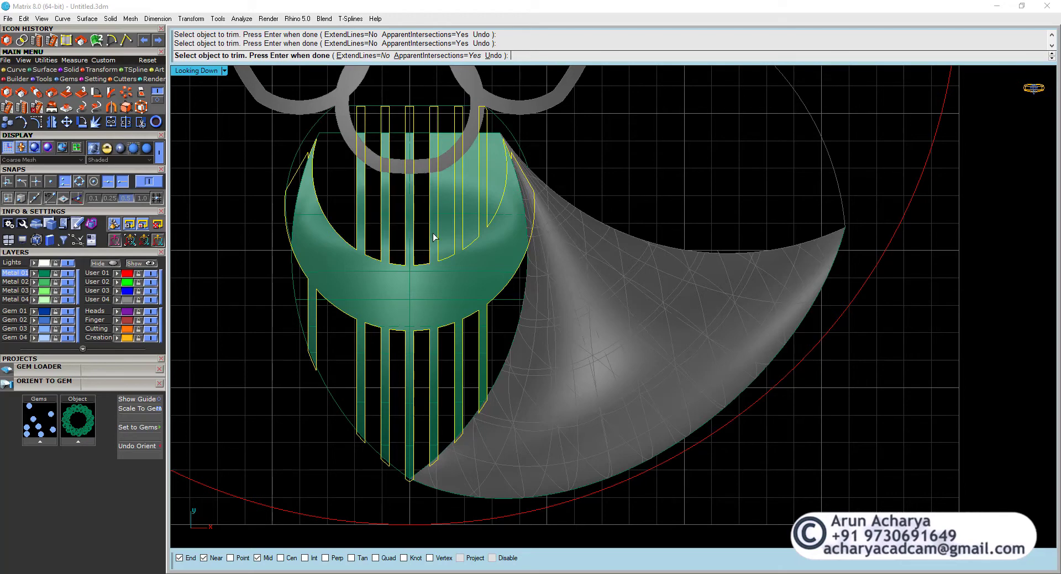
{"action": "left_click", "coordinate": [446, 203]}
{"action": "left_click", "coordinate": [468, 194]}
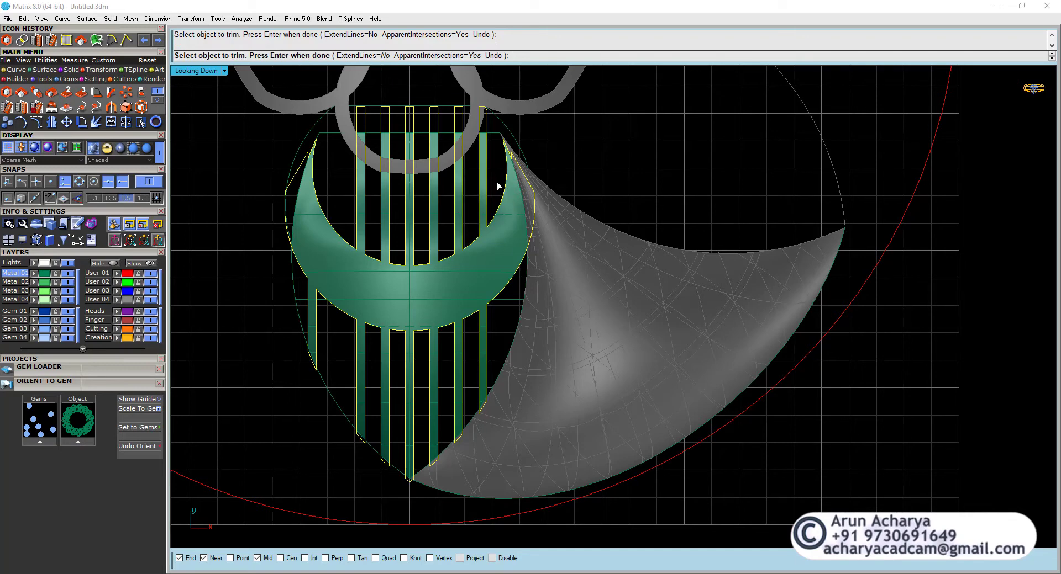
{"action": "scroll", "coordinate": [486, 270], "scroll_direction": "down", "scroll_amount": 2}
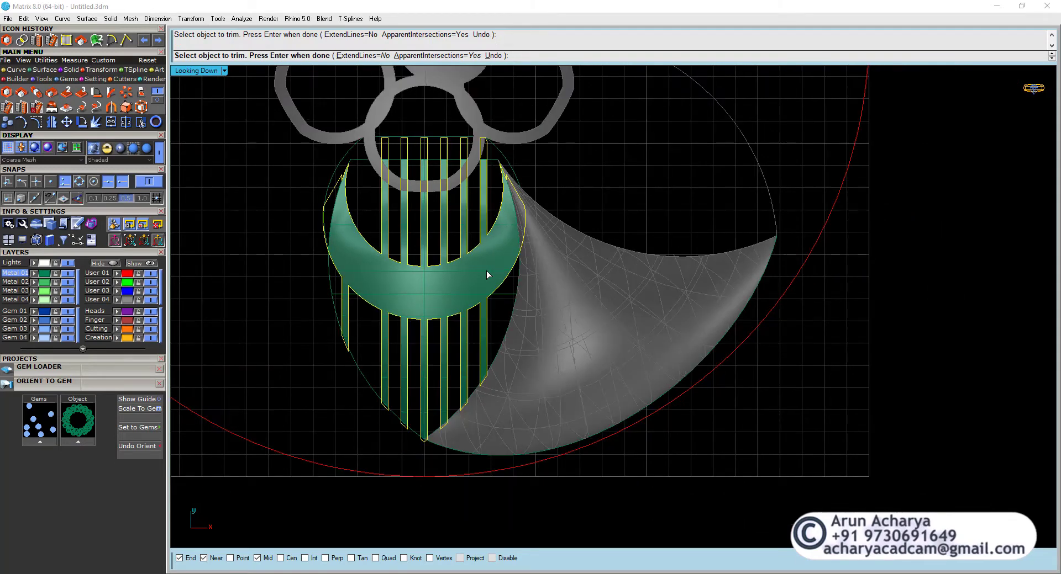
{"action": "left_click", "coordinate": [485, 271]}
{"action": "key", "text": "Return"}
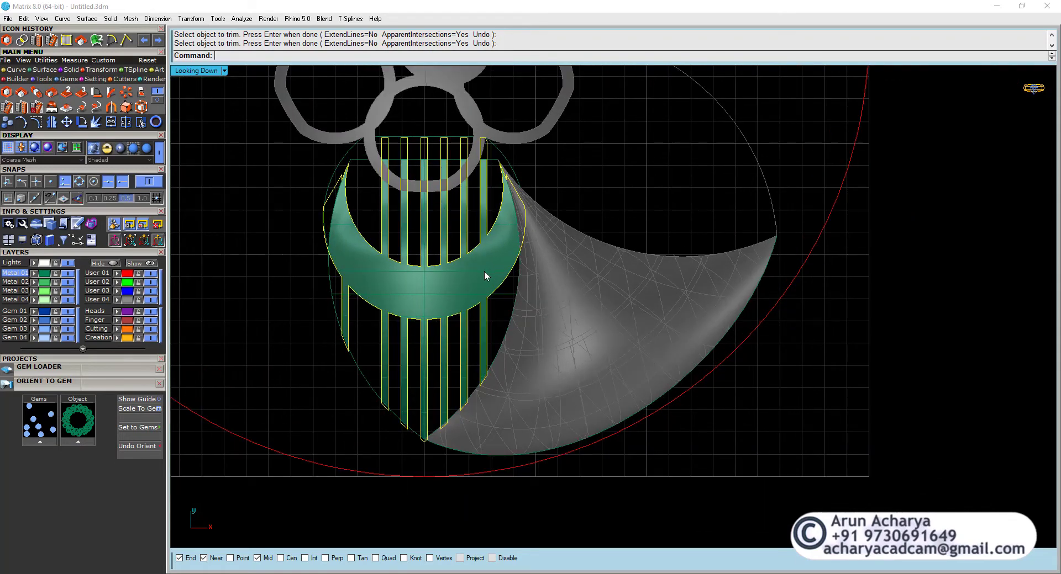
Examine the trimmed crescent-and-strips petal from several angles in a shaded Perspective view.
{"action": "double_click", "coordinate": [196, 74]}
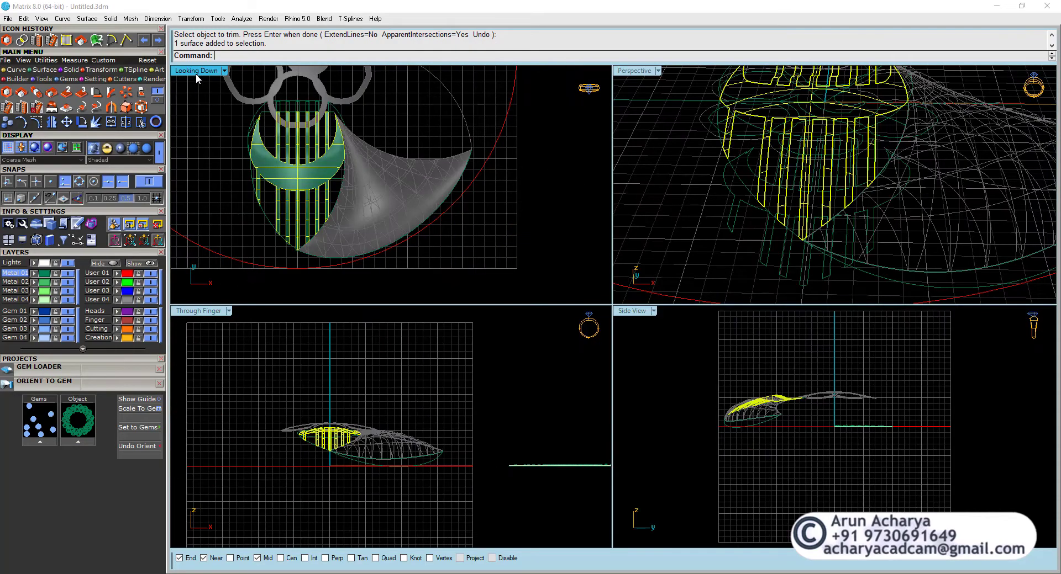
{"action": "double_click", "coordinate": [630, 71]}
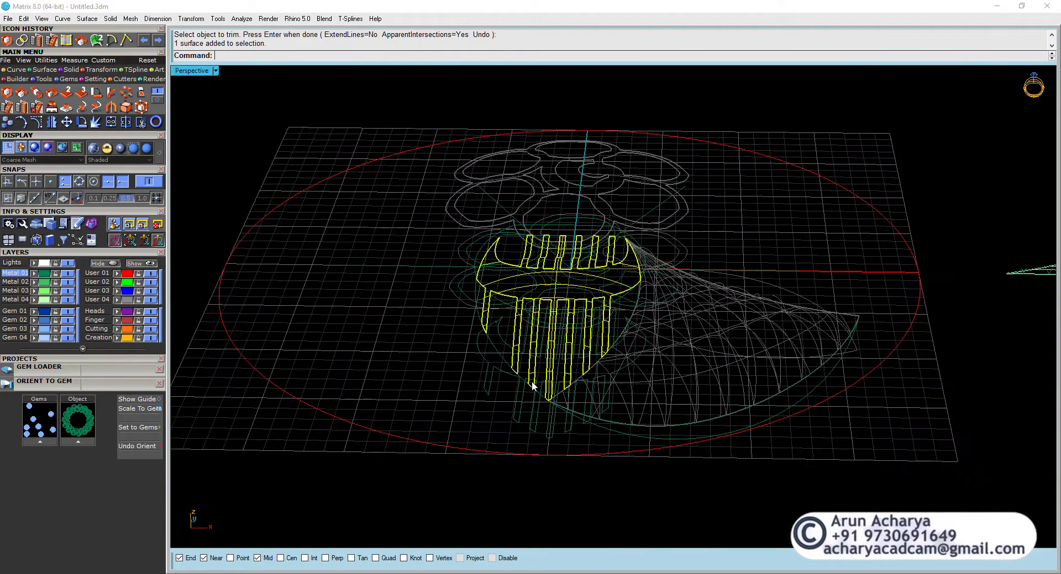
{"action": "right_click_drag", "start_coordinate": [271, 138], "coordinate": [263, 200]}
{"action": "left_click", "coordinate": [343, 182]}
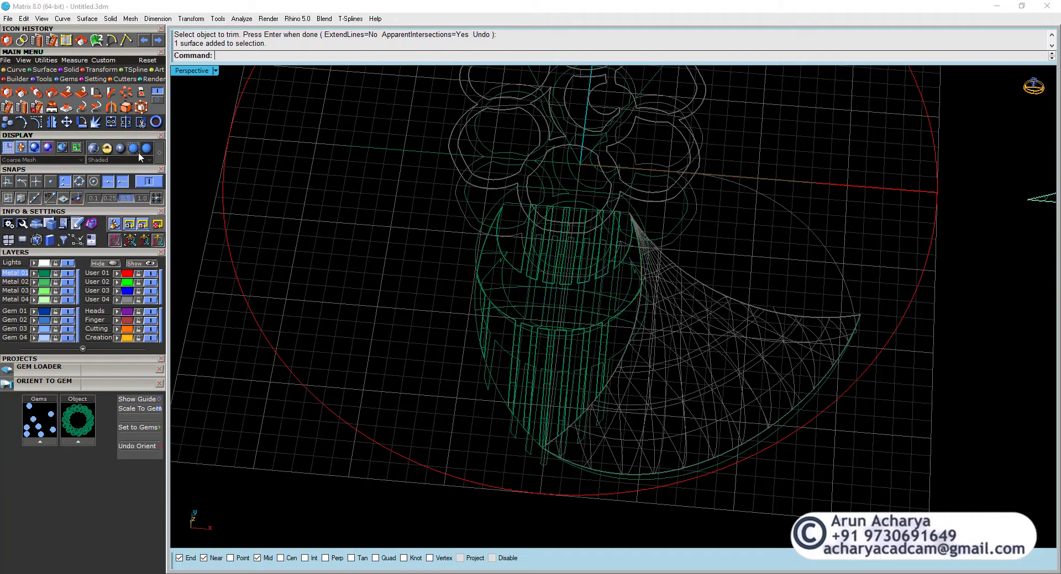
{"action": "left_click", "coordinate": [95, 150]}
{"action": "right_click_drag", "start_coordinate": [669, 314], "coordinate": [726, 313]}
{"action": "left_click", "coordinate": [613, 343]}
{"action": "scroll", "coordinate": [764, 320], "scroll_direction": "up", "scroll_amount": 3}
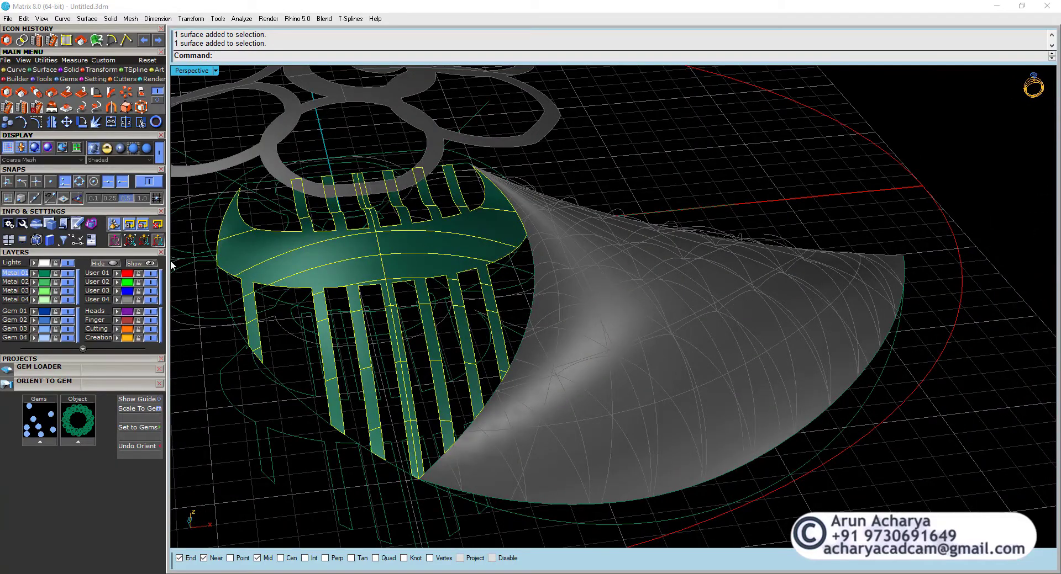
Unlock the scale-pattern curves on the curved side petal using UnlockSelected.
{"action": "type", "text": "UnlockSelected"}
{"action": "key", "text": "Return"}
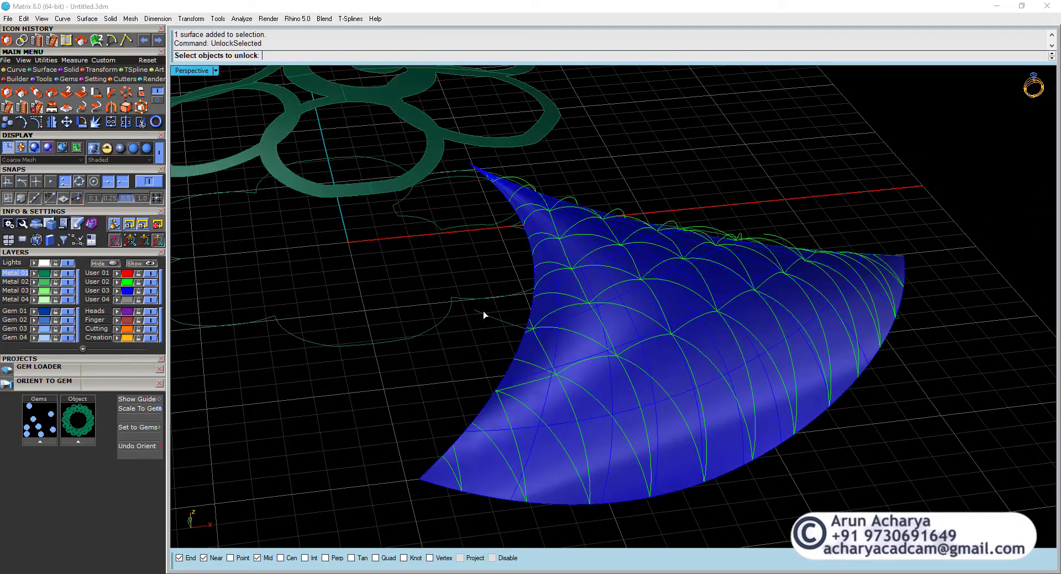
{"action": "left_click", "coordinate": [603, 342]}
{"action": "key", "text": "Return"}
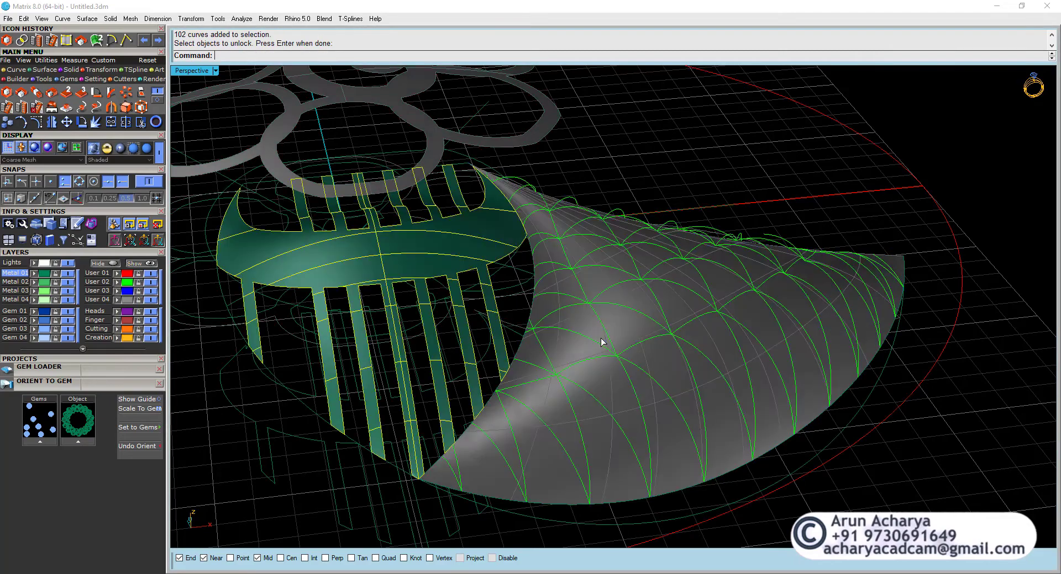
Pipe all the scale-pattern curves on the curved side petal with a 0.3 diameter and flat caps.
{"action": "scroll", "coordinate": [584, 302], "scroll_direction": "down", "scroll_amount": 3}
{"action": "right_click_drag", "start_coordinate": [584, 303], "coordinate": [623, 208]}
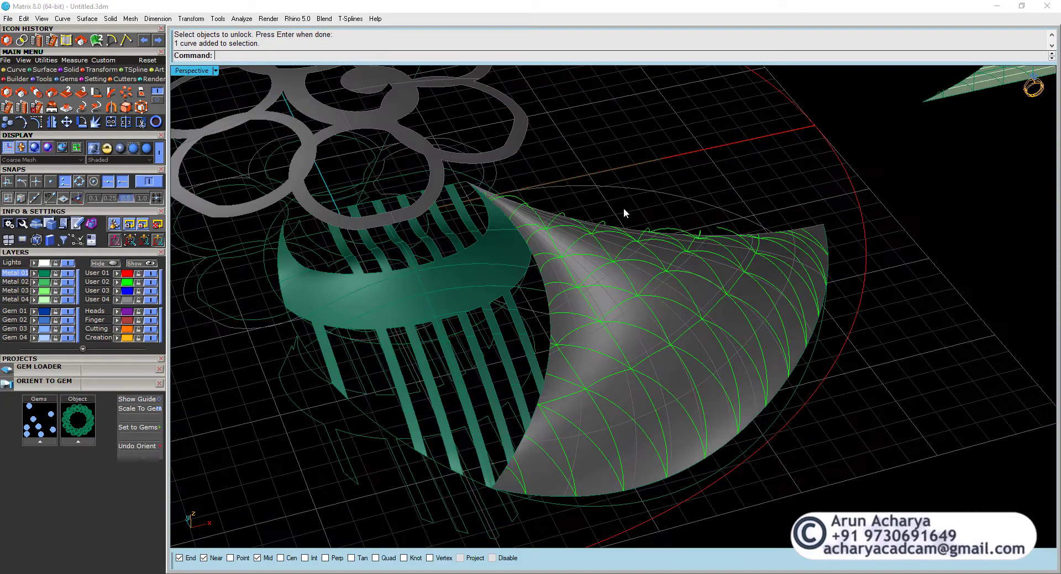
{"action": "left_click", "coordinate": [129, 280]}
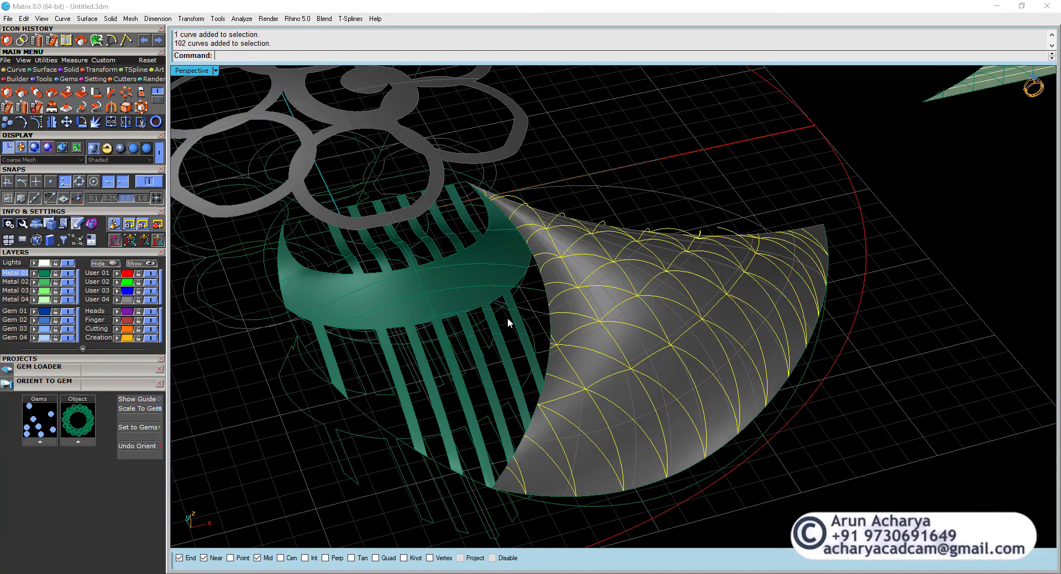
{"action": "type", "text": "Pipe"}
{"action": "key", "text": "Return"}
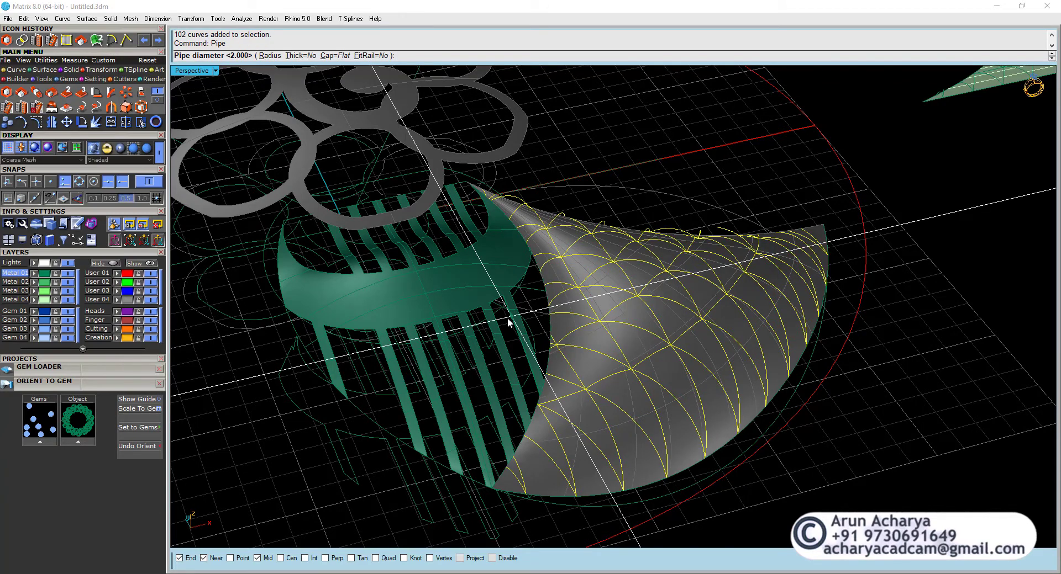
{"action": "type", "text": ".3"}
{"action": "key", "text": "Return"}
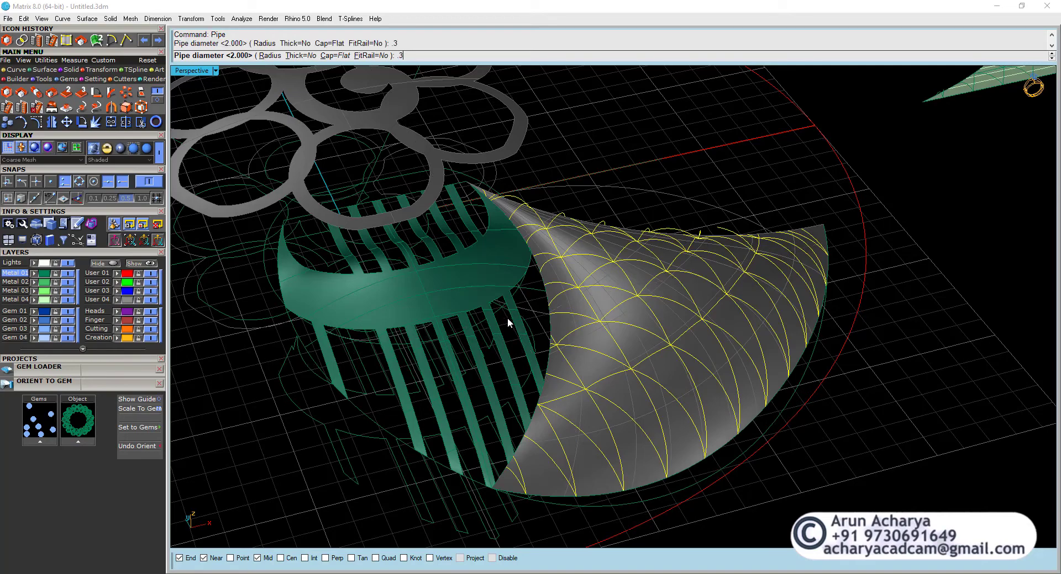
{"action": "right_click_drag", "start_coordinate": [557, 326], "coordinate": [515, 318]}
Unlock the flower-shaped ring surface and its outer outline curve above the crescent petal.
{"action": "left_click", "coordinate": [497, 264]}
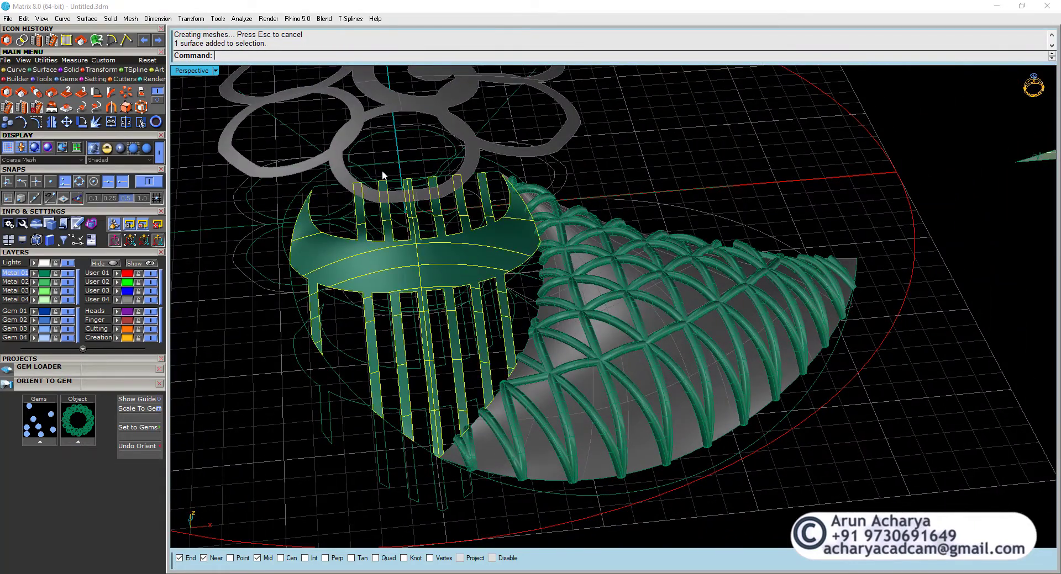
{"action": "scroll", "coordinate": [486, 248], "scroll_direction": "up", "scroll_amount": 8}
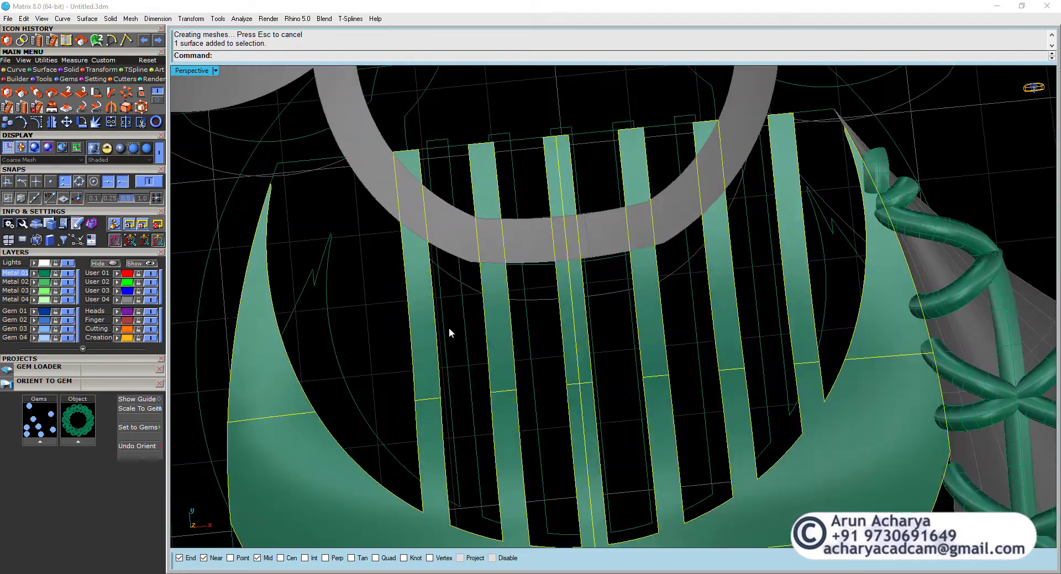
{"action": "right_click_drag", "start_coordinate": [450, 329], "coordinate": [549, 306]}
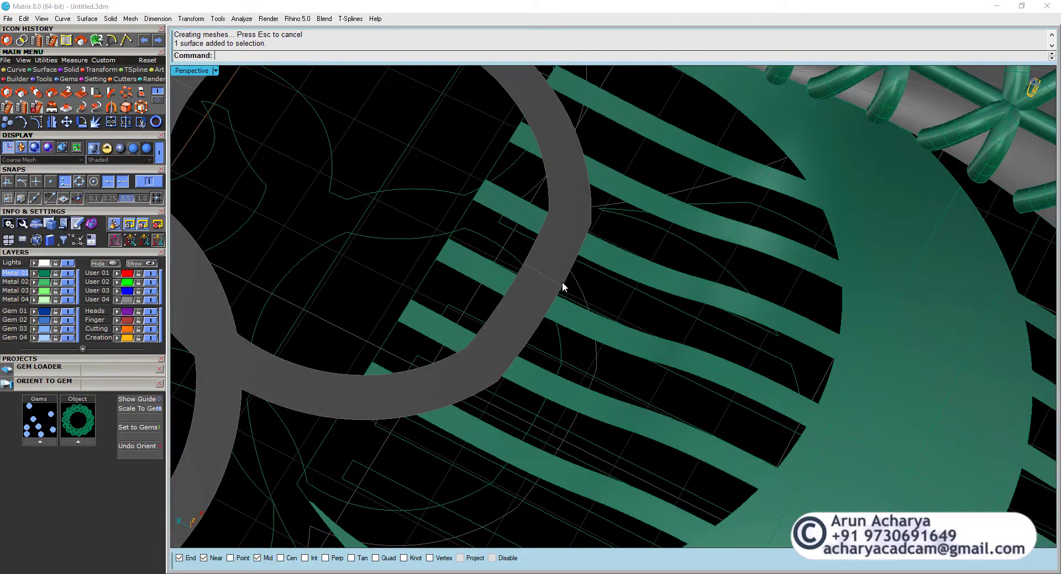
{"action": "key", "text": "ctrl+shift+l"}
{"action": "left_click", "coordinate": [562, 287]}
{"action": "key", "text": "Return"}
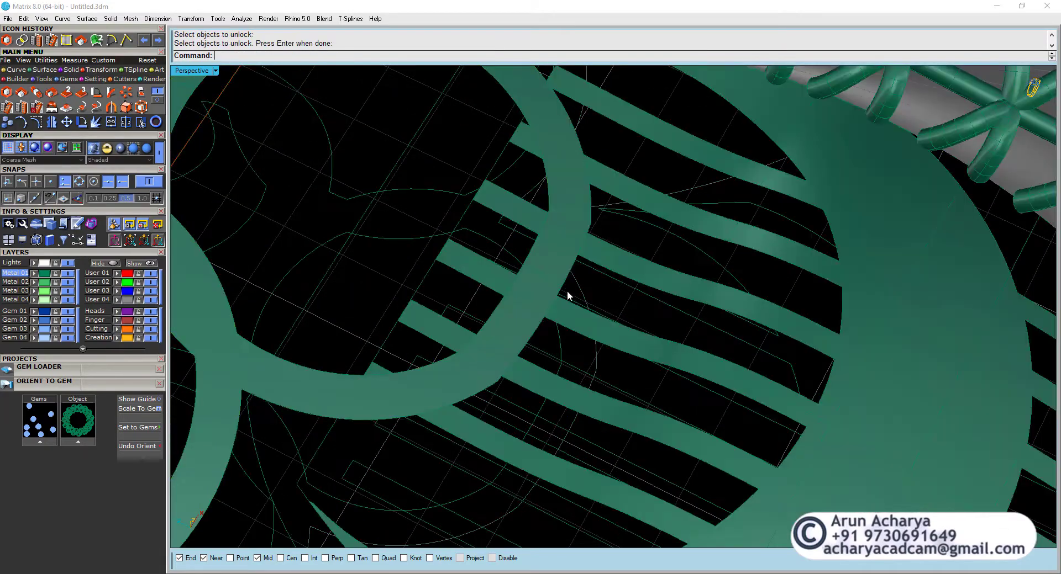
{"action": "key", "text": "ctrl+shift+l"}
{"action": "left_click", "coordinate": [584, 296]}
{"action": "key", "text": "Return"}
{"action": "key", "text": "Return"}
{"action": "key", "text": "ctrl+shift+l"}
{"action": "left_click", "coordinate": [583, 293]}
{"action": "key", "text": "Return"}
In the Looking Down view, trim away the strip ends inside the flower's lower ring using the flower outline curve.
{"action": "scroll", "coordinate": [584, 297], "scroll_direction": "down", "scroll_amount": 3}
{"action": "double_click", "coordinate": [197, 72]}
{"action": "double_click", "coordinate": [198, 72]}
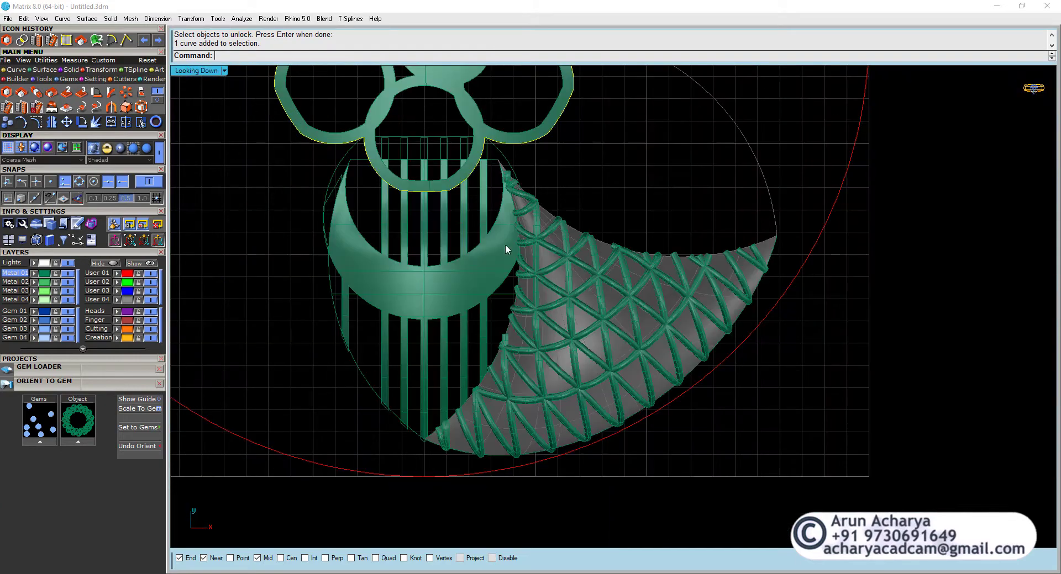
{"action": "right_click_drag", "start_coordinate": [479, 188], "coordinate": [504, 272]}
{"action": "left_click", "coordinate": [141, 123]}
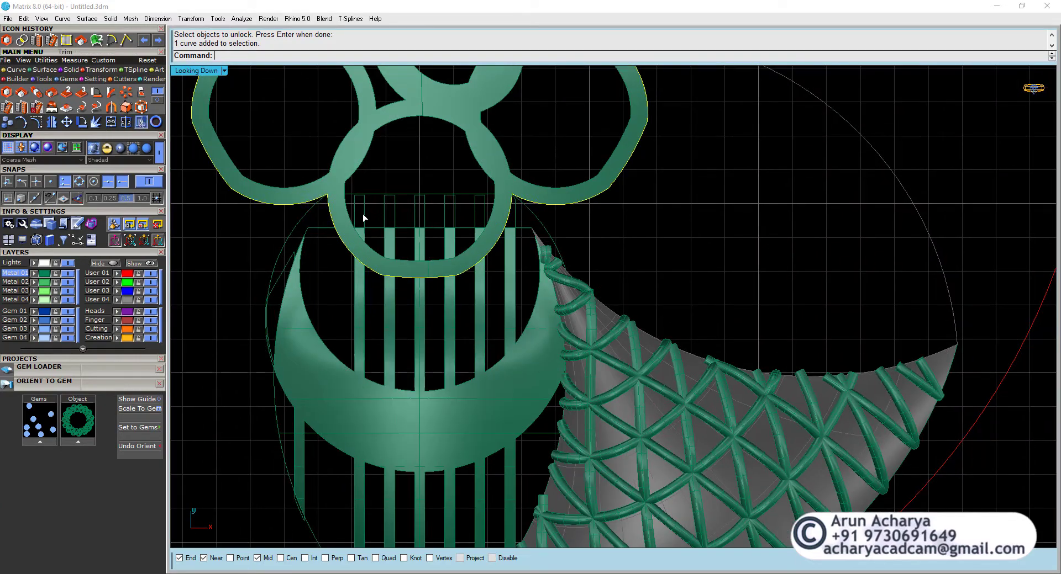
{"action": "scroll", "coordinate": [420, 251], "scroll_direction": "up", "scroll_amount": 8}
{"action": "left_click", "coordinate": [399, 254]}
{"action": "left_click", "coordinate": [313, 243]}
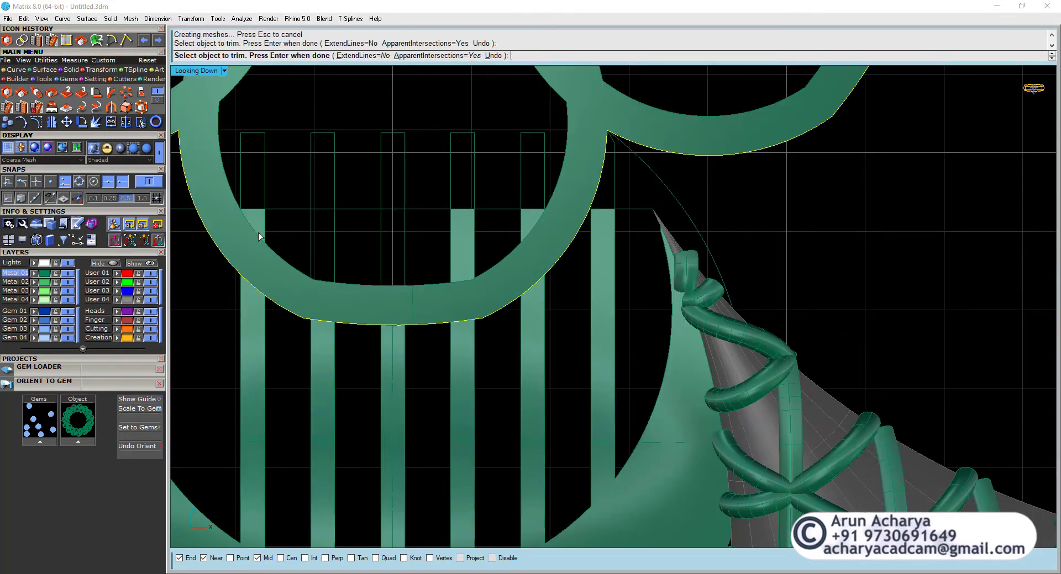
{"action": "left_click", "coordinate": [457, 225]}
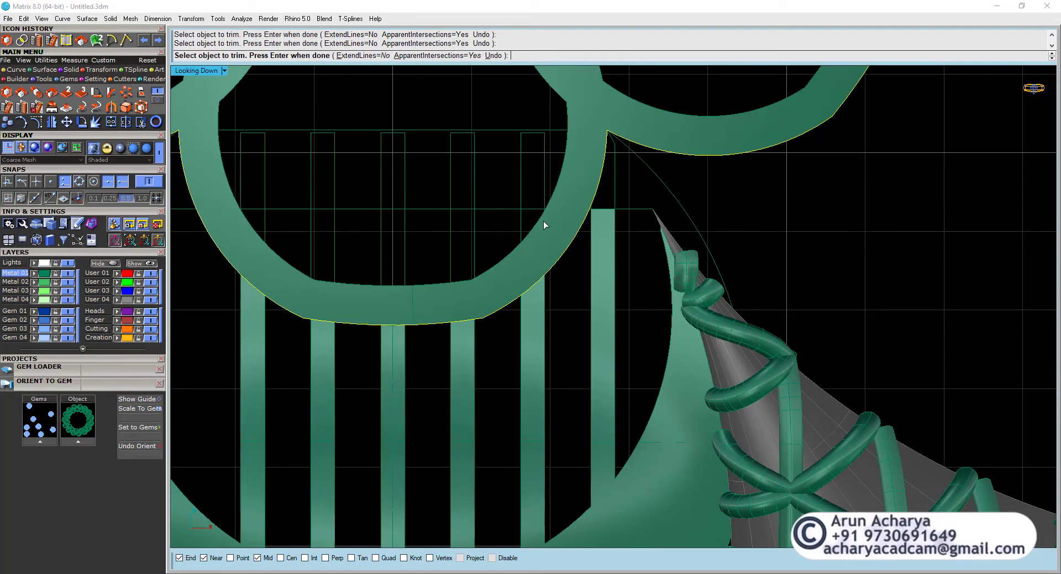
{"action": "scroll", "coordinate": [588, 230], "scroll_direction": "down", "scroll_amount": 5}
{"action": "key", "text": "Return"}
Start Offset Surface on the crescent-and-strips petal and the flower surface in Perspective, with the offset directions pointing downward.
{"action": "left_click", "coordinate": [559, 301]}
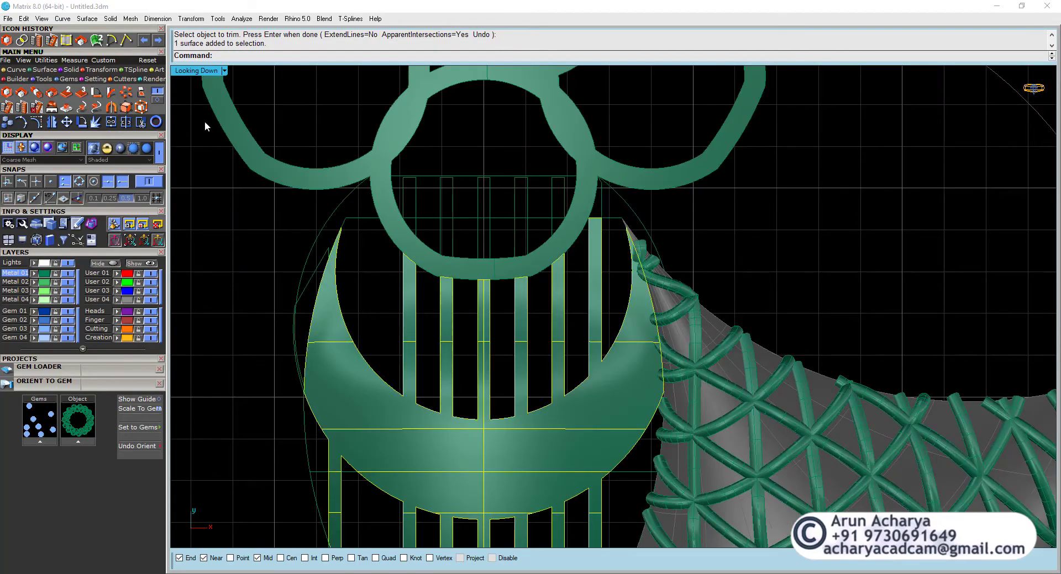
{"action": "double_click", "coordinate": [191, 71]}
{"action": "double_click", "coordinate": [623, 73]}
{"action": "right_click_drag", "start_coordinate": [623, 159], "coordinate": [591, 336]}
{"action": "left_click", "coordinate": [546, 325]}
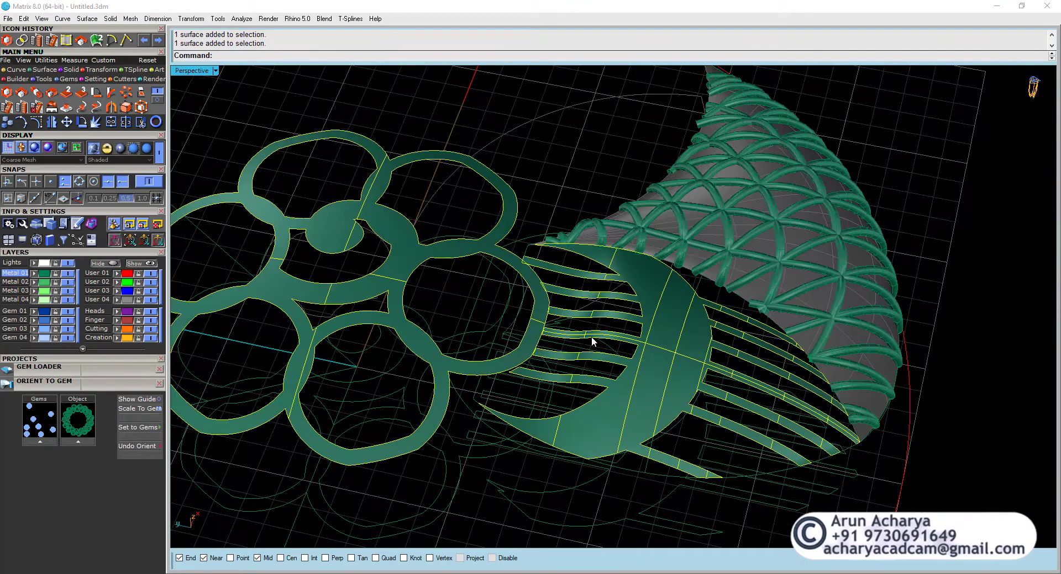
{"action": "right_click_drag", "start_coordinate": [600, 278], "coordinate": [588, 309]}
{"action": "left_click", "coordinate": [45, 70]}
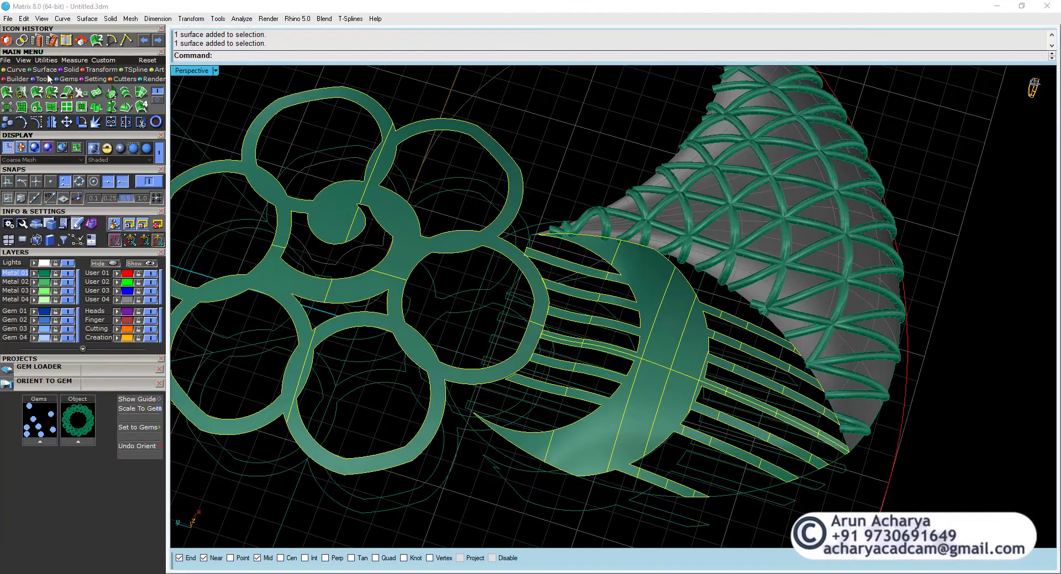
{"action": "left_click", "coordinate": [157, 100]}
{"action": "left_click", "coordinate": [68, 94]}
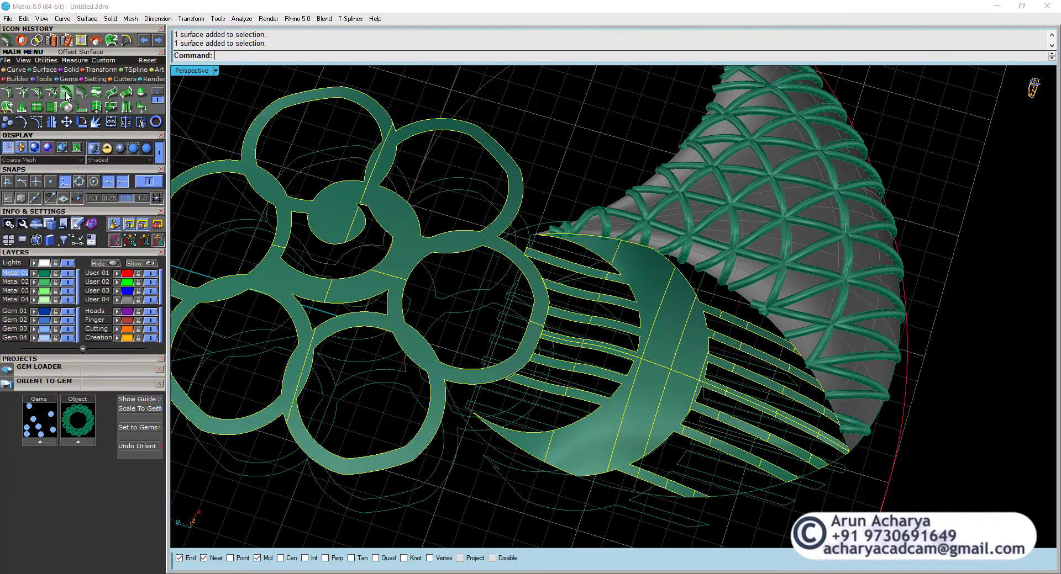
{"action": "right_click_drag", "start_coordinate": [411, 243], "coordinate": [418, 172]}
{"action": "left_click", "coordinate": [651, 338]}
{"action": "left_click", "coordinate": [651, 338]}
{"action": "left_click", "coordinate": [404, 226]}
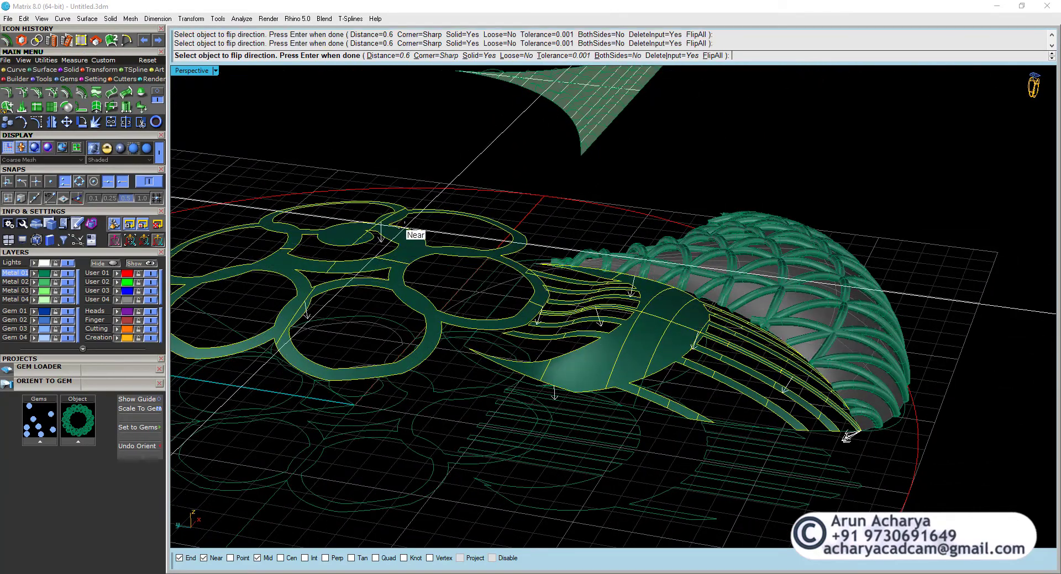
Complete the petal and flower surface offset as solids with a distance of 0.5.
{"action": "left_click", "coordinate": [473, 55]}
{"action": "left_click", "coordinate": [472, 56]}
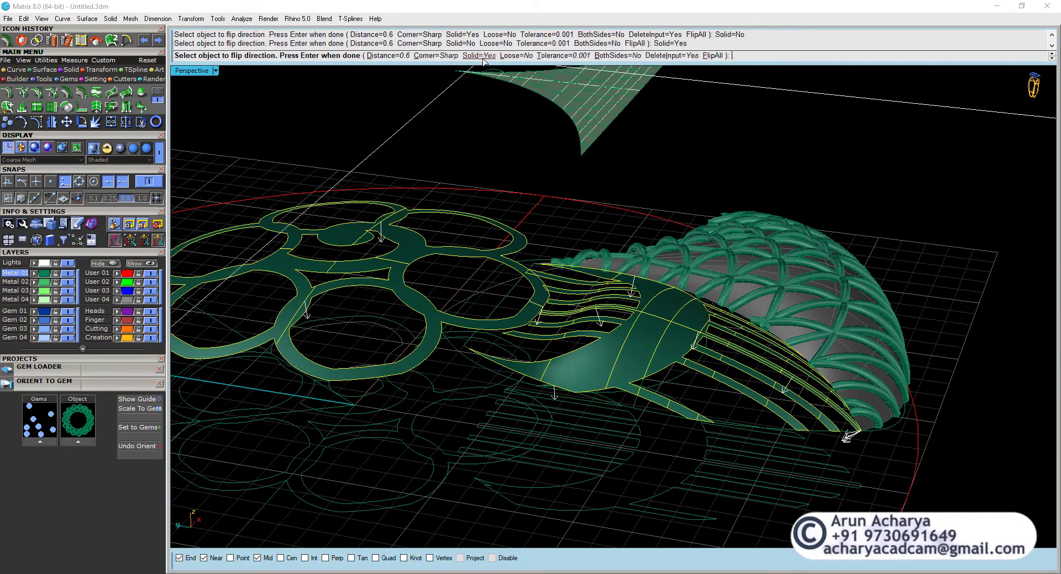
{"action": "right_click_drag", "start_coordinate": [477, 113], "coordinate": [473, 129]}
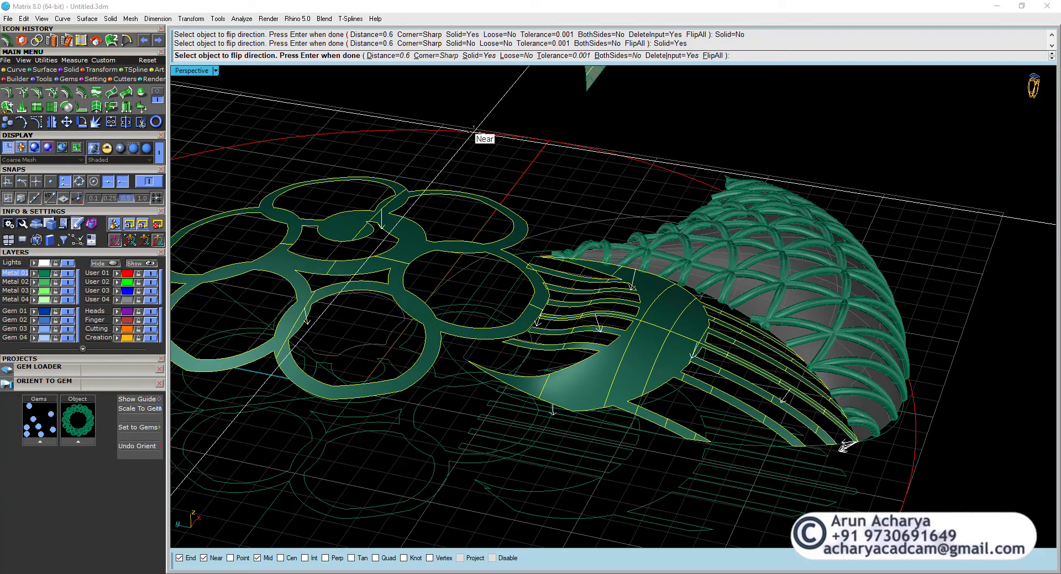
{"action": "type", "text": ".5"}
{"action": "key", "text": "Return"}
{"action": "key", "text": "Return"}
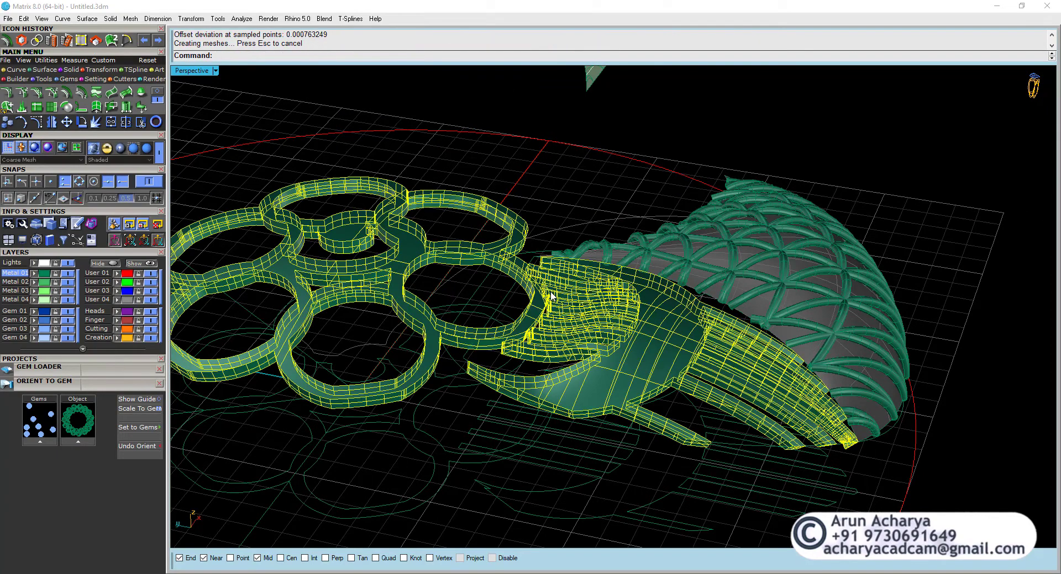
{"action": "key", "text": "Escape"}
Try piping the central petal's two side outline curves at a 0.4 diameter with flat caps.
{"action": "right_click_drag", "start_coordinate": [548, 350], "coordinate": [637, 335]}
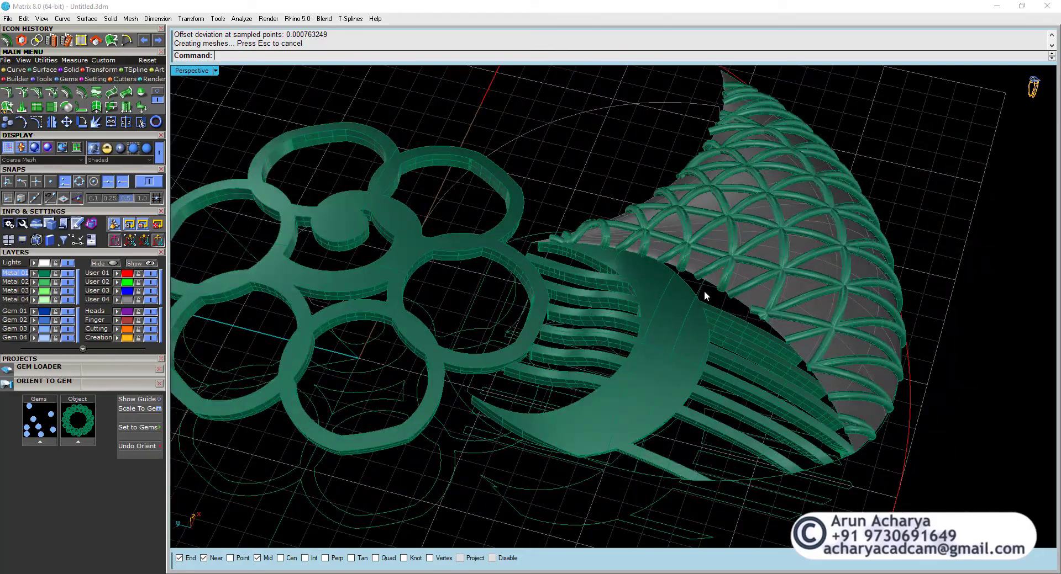
{"action": "right_click_drag", "start_coordinate": [699, 299], "coordinate": [581, 436]}
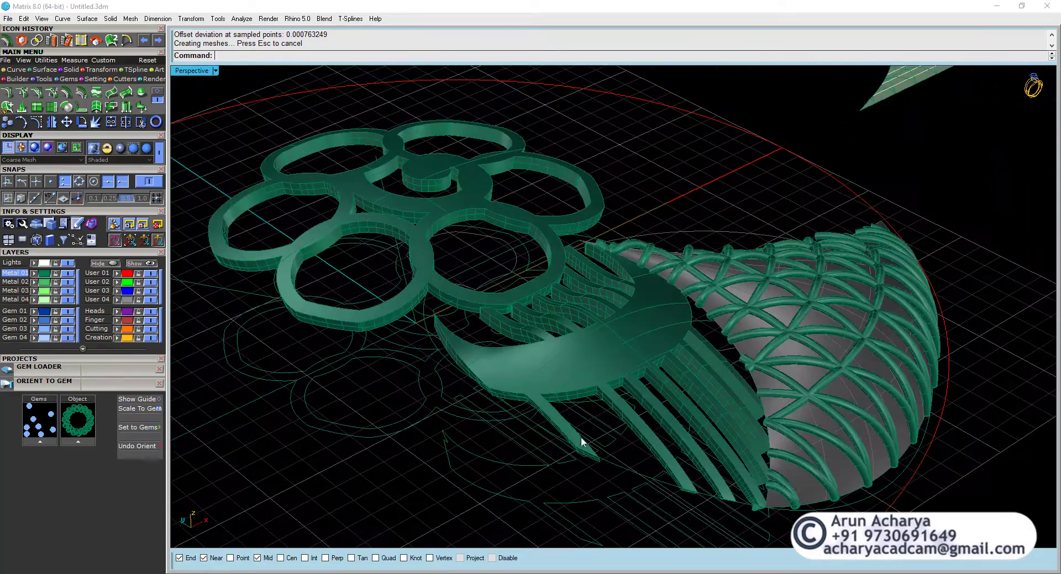
{"action": "left_click", "coordinate": [617, 469]}
{"action": "scroll", "coordinate": [722, 380], "scroll_direction": "up", "scroll_amount": 4}
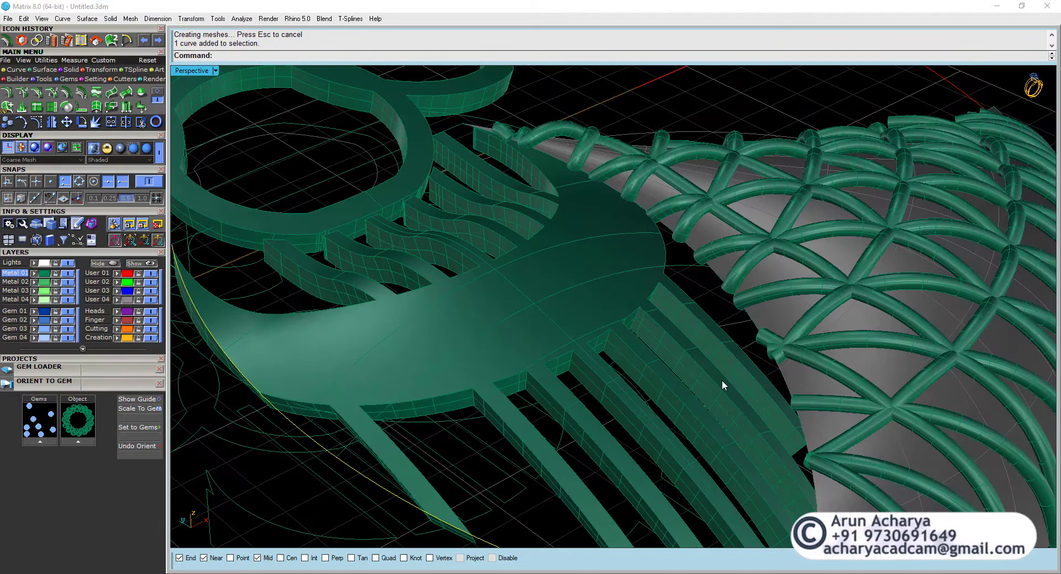
{"action": "left_click", "coordinate": [745, 317]}
{"action": "scroll", "coordinate": [743, 321], "scroll_direction": "down", "scroll_amount": 5}
{"action": "right_click_drag", "start_coordinate": [741, 323], "coordinate": [703, 348]}
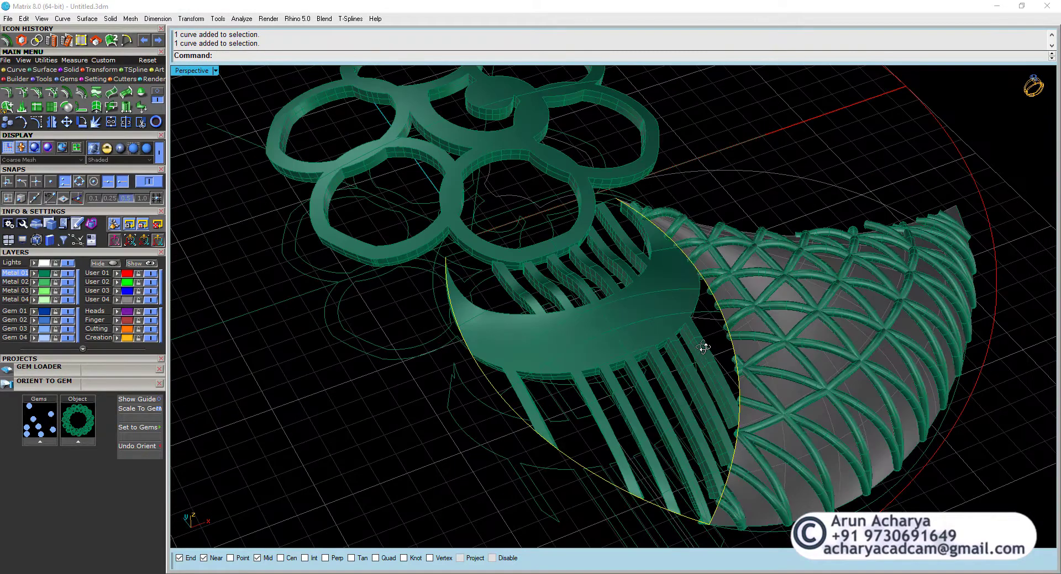
{"action": "type", "text": "Pipe"}
{"action": "key", "text": "Return"}
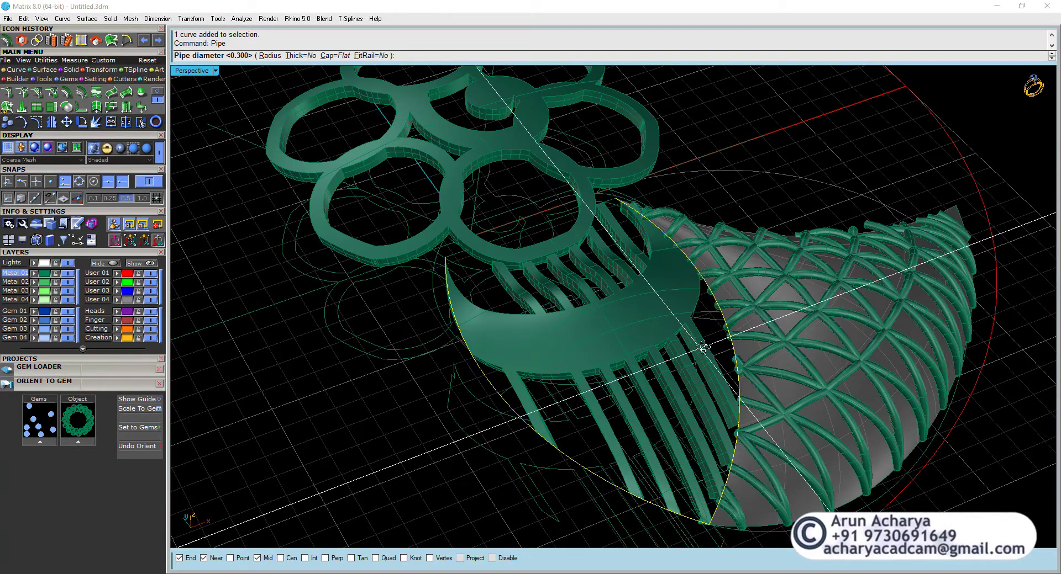
{"action": "type", "text": ".4"}
{"action": "key", "text": "Return"}
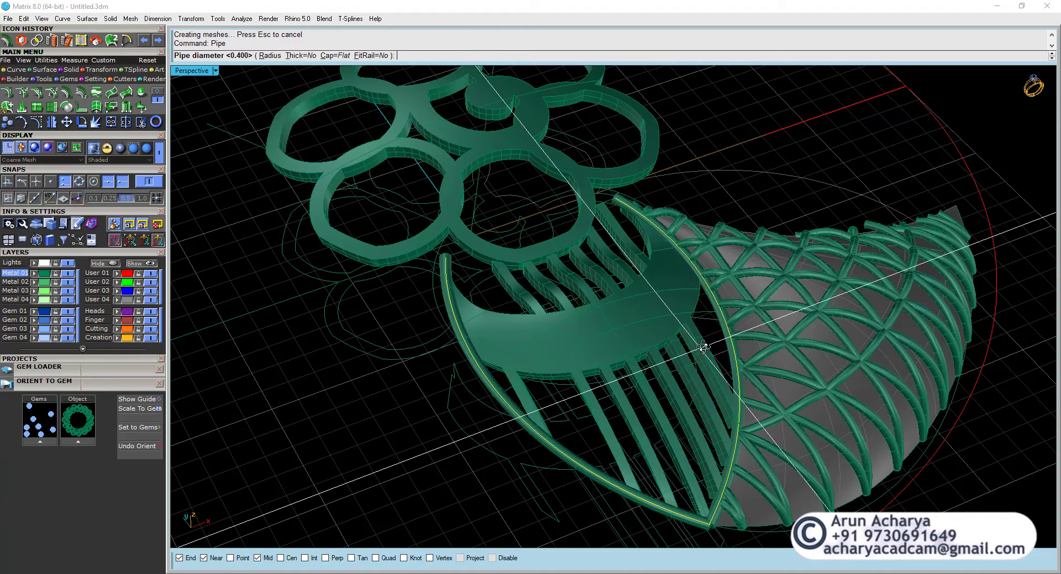
{"action": "key", "text": "Escape"}
{"action": "key", "text": "Escape"}
{"action": "scroll", "coordinate": [711, 531], "scroll_direction": "up", "scroll_amount": 4}
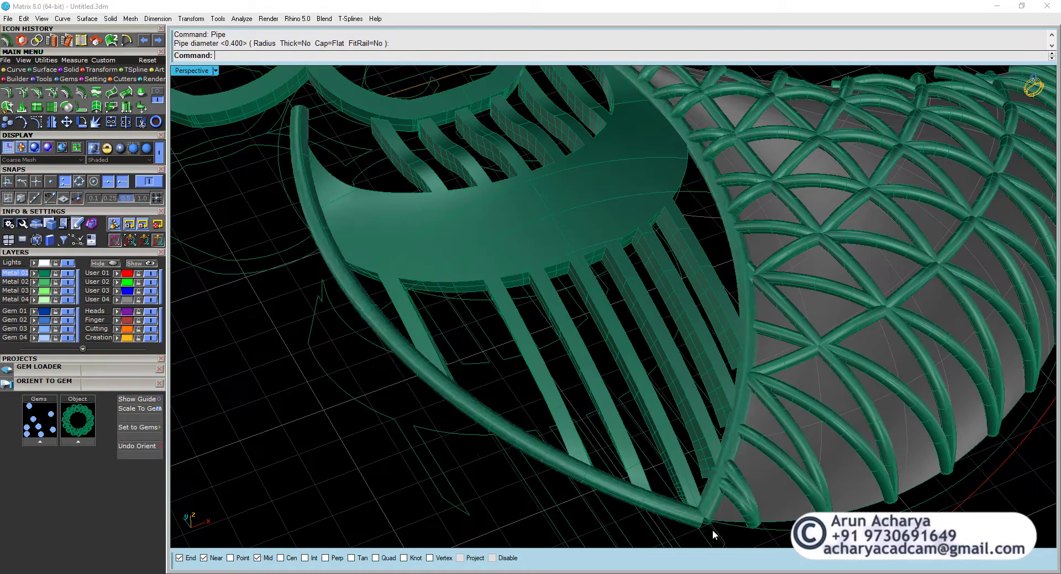
{"action": "key", "text": "ctrl+z"}
Pipe the central petal's two side outline curves at a 0.4 diameter with round caps.
{"action": "scroll", "coordinate": [711, 529], "scroll_direction": "up", "scroll_amount": 6}
{"action": "left_click", "coordinate": [633, 493]}
{"action": "left_click", "coordinate": [713, 489]}
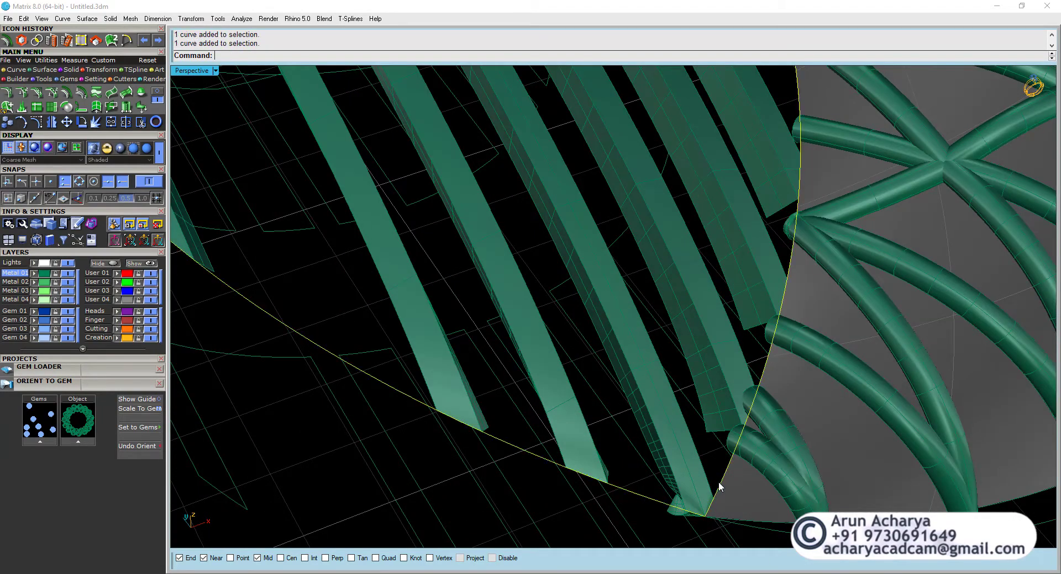
{"action": "key", "text": "Return"}
{"action": "left_click", "coordinate": [335, 55]}
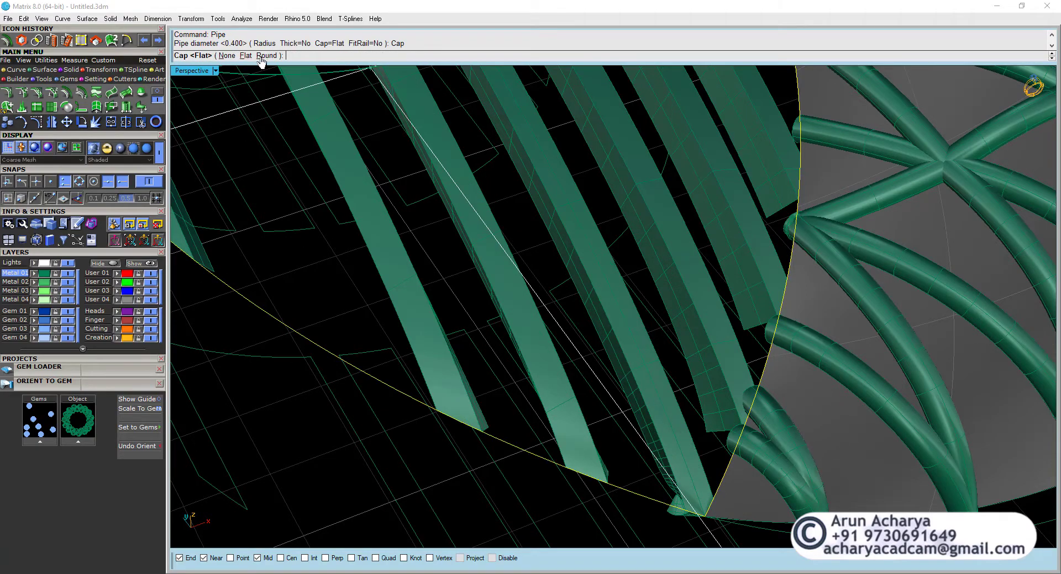
{"action": "left_click", "coordinate": [266, 55]}
{"action": "key", "text": "Return"}
{"action": "key", "text": "Return"}
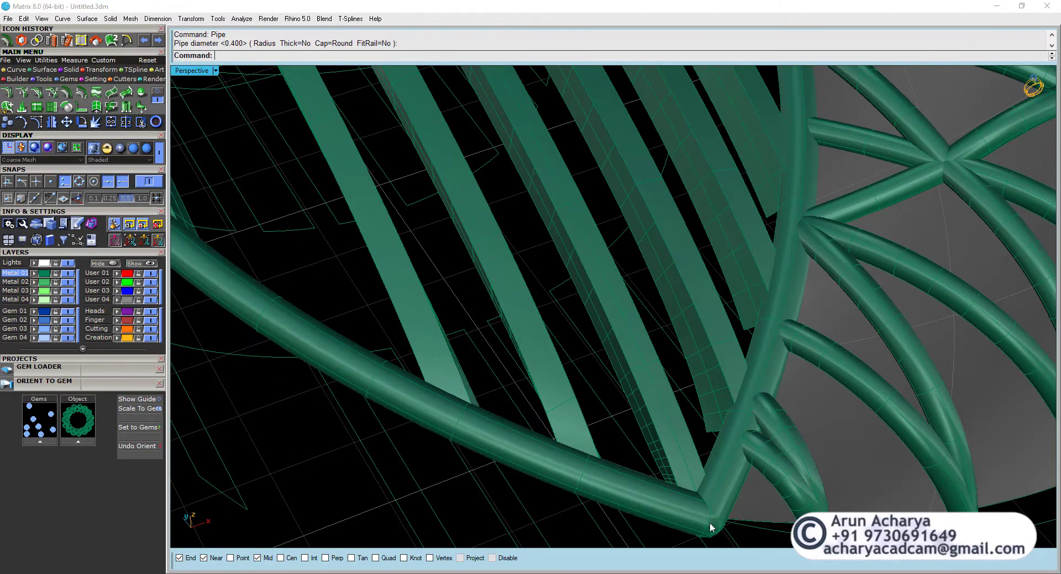
Pipe the side petal's outer edge curve, keeping the 0.4 diameter and round caps.
{"action": "scroll", "coordinate": [712, 522], "scroll_direction": "down", "scroll_amount": 5}
{"action": "scroll", "coordinate": [722, 518], "scroll_direction": "up", "scroll_amount": 5}
{"action": "scroll", "coordinate": [712, 485], "scroll_direction": "down", "scroll_amount": 5}
{"action": "scroll", "coordinate": [771, 486], "scroll_direction": "up", "scroll_amount": 5}
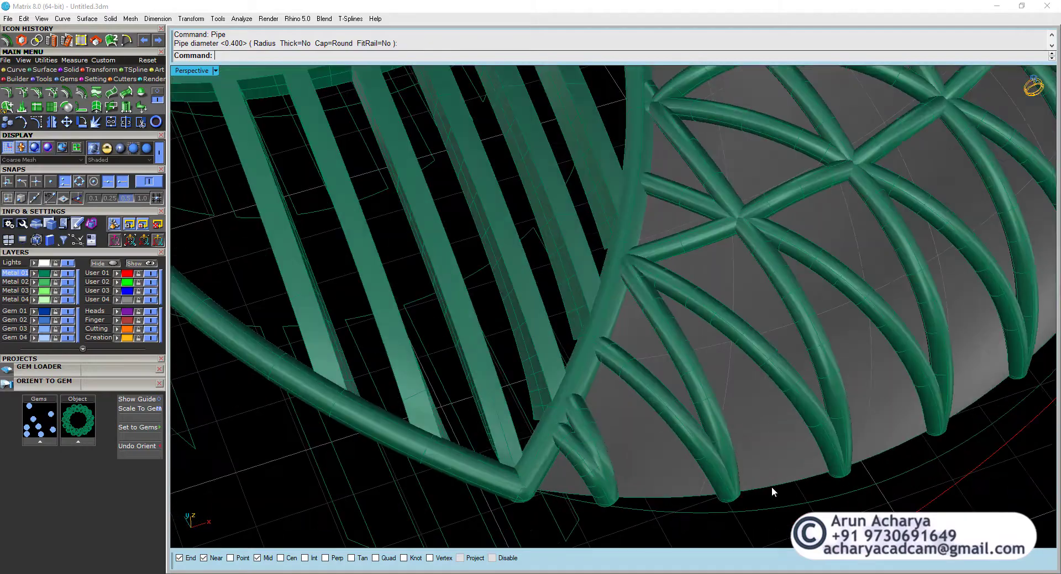
{"action": "left_click", "coordinate": [771, 487]}
{"action": "key", "text": "Return"}
{"action": "key", "text": "Return"}
{"action": "key", "text": "Return"}
{"action": "key", "text": "Return"}
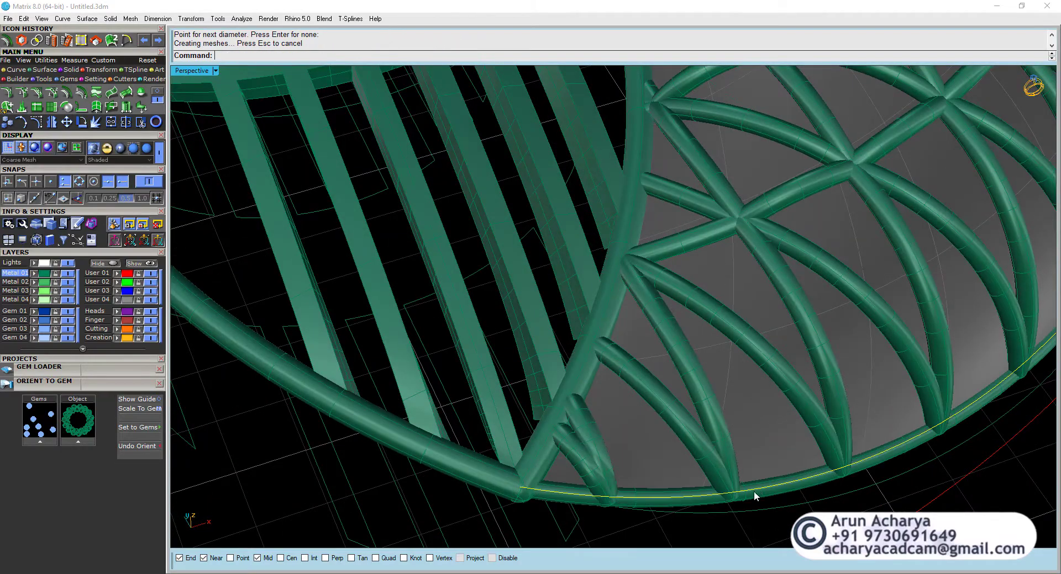
Select all curves in the model with SelCrv and hide them.
{"action": "scroll", "coordinate": [599, 451], "scroll_direction": "down", "scroll_amount": 5}
{"action": "scroll", "coordinate": [508, 464], "scroll_direction": "up", "scroll_amount": 3}
{"action": "scroll", "coordinate": [497, 453], "scroll_direction": "down", "scroll_amount": 5}
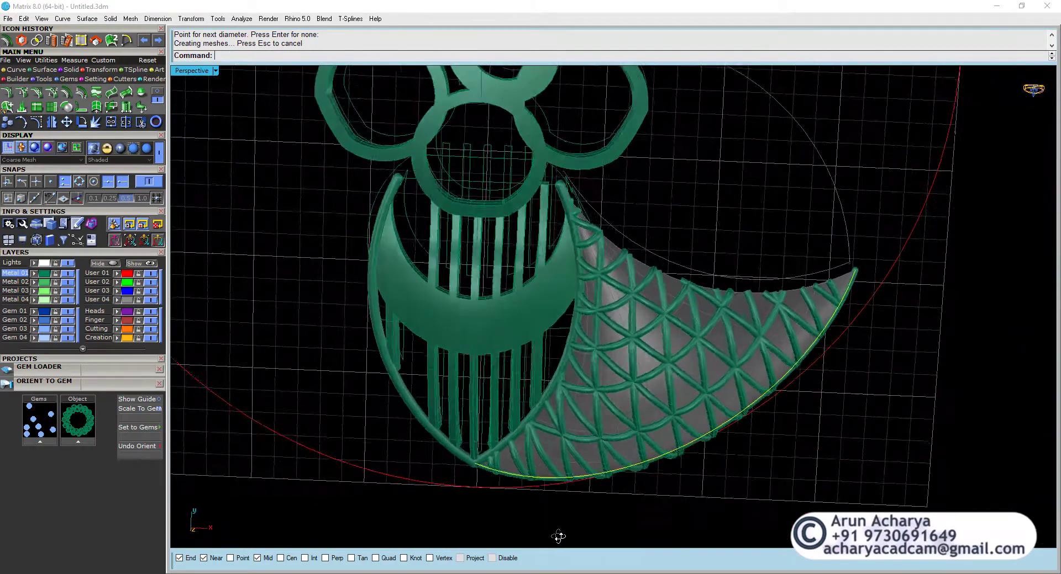
{"action": "scroll", "coordinate": [652, 319], "scroll_direction": "up", "scroll_amount": 5}
{"action": "scroll", "coordinate": [651, 320], "scroll_direction": "down", "scroll_amount": 6}
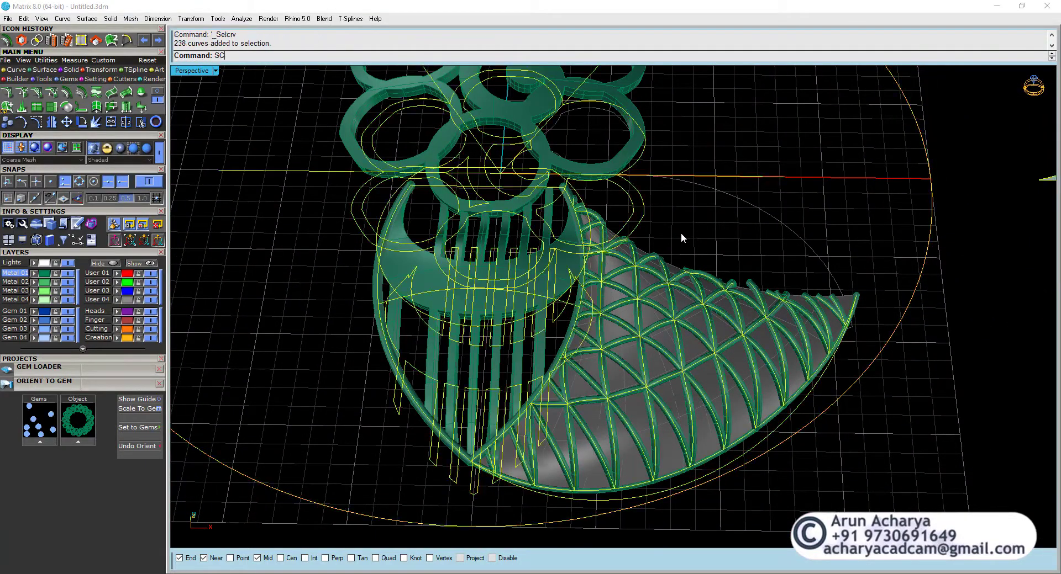
{"action": "scroll", "coordinate": [620, 345], "scroll_direction": "down", "scroll_amount": 3}
{"action": "key", "text": "ctrl+h"}
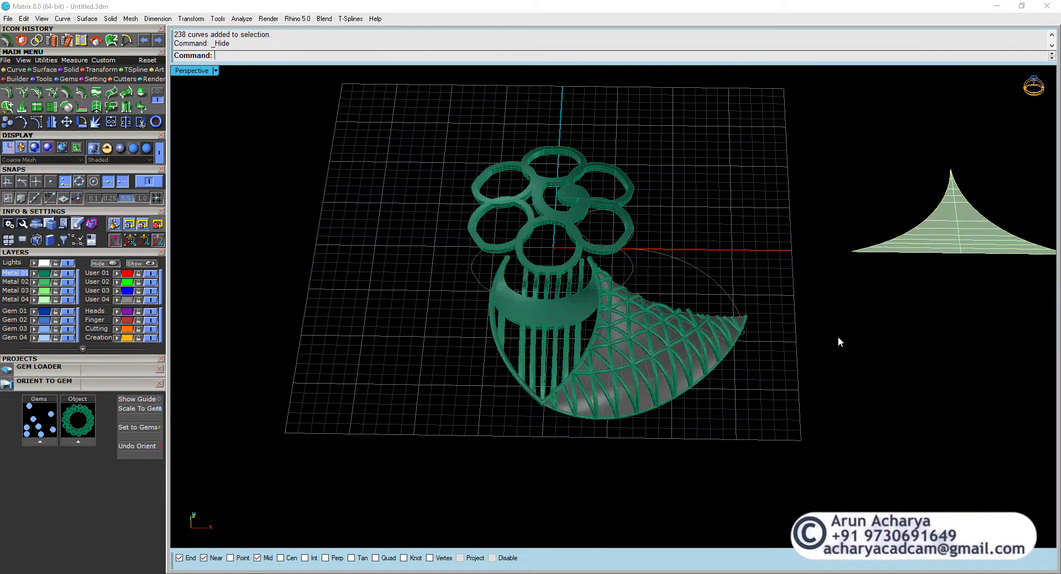
Unlock all objects, then select the remaining curves and surfaces with SelCrv and SelSrf and hide them.
{"action": "key", "text": "BackSpace"}
{"action": "key", "text": "BackSpace"}
{"action": "type", "text": "Unlo"}
{"action": "key", "text": "Return"}
{"action": "key", "text": "ctrl+a"}
{"action": "key", "text": "Return"}
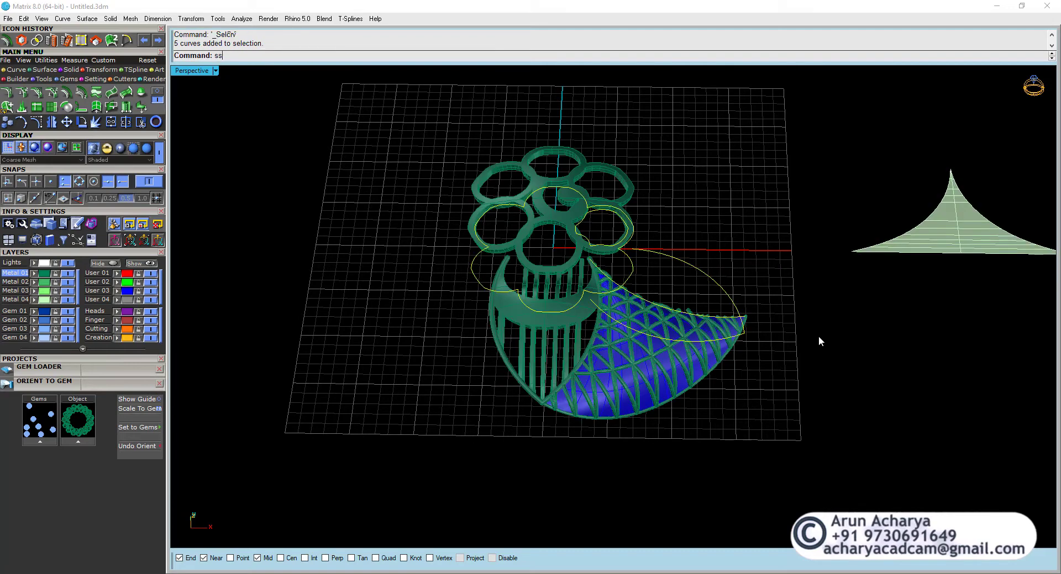
{"action": "key", "text": "ctrl+h"}
{"action": "key", "text": "Down"}
{"action": "key", "text": "Down"}
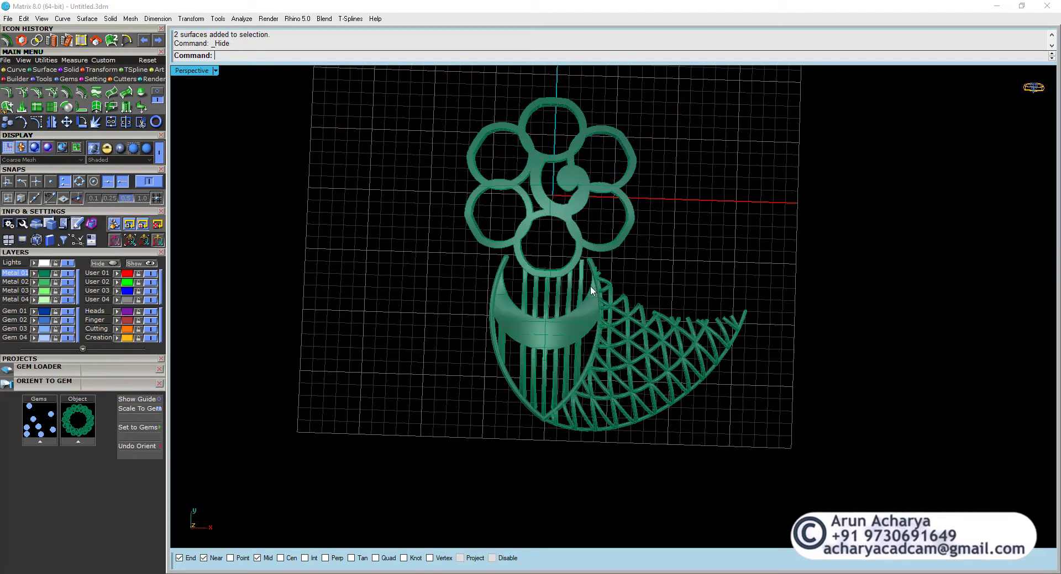
Polar-array the openwork central petal and piped side petal around the flower centre to make six sets.
{"action": "left_click_drag", "start_coordinate": [429, 236], "coordinate": [806, 470]}
{"action": "left_click", "coordinate": [99, 70]}
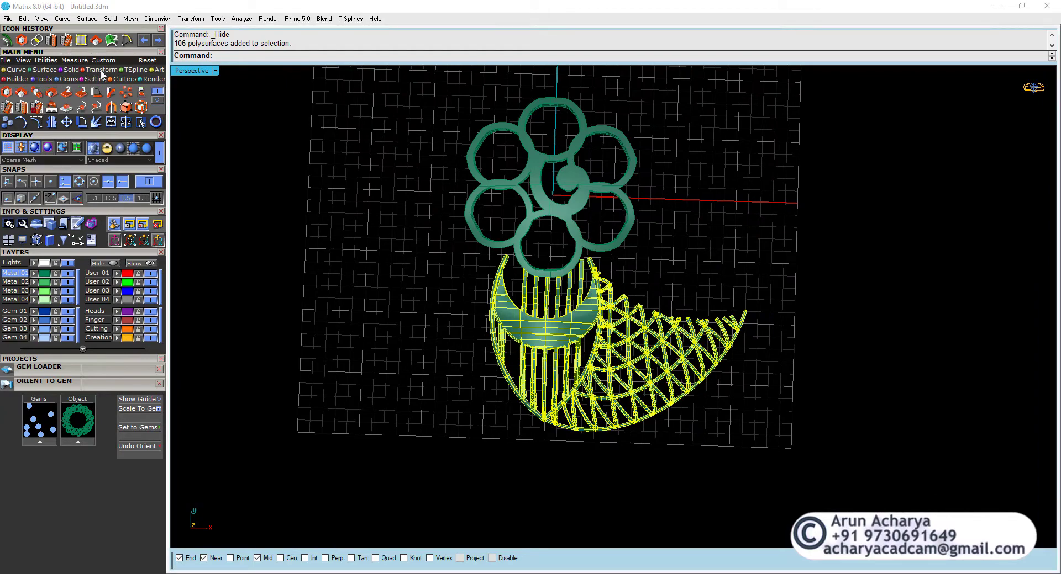
{"action": "left_click", "coordinate": [126, 92]}
{"action": "key", "text": "Return"}
{"action": "key", "text": "Return"}
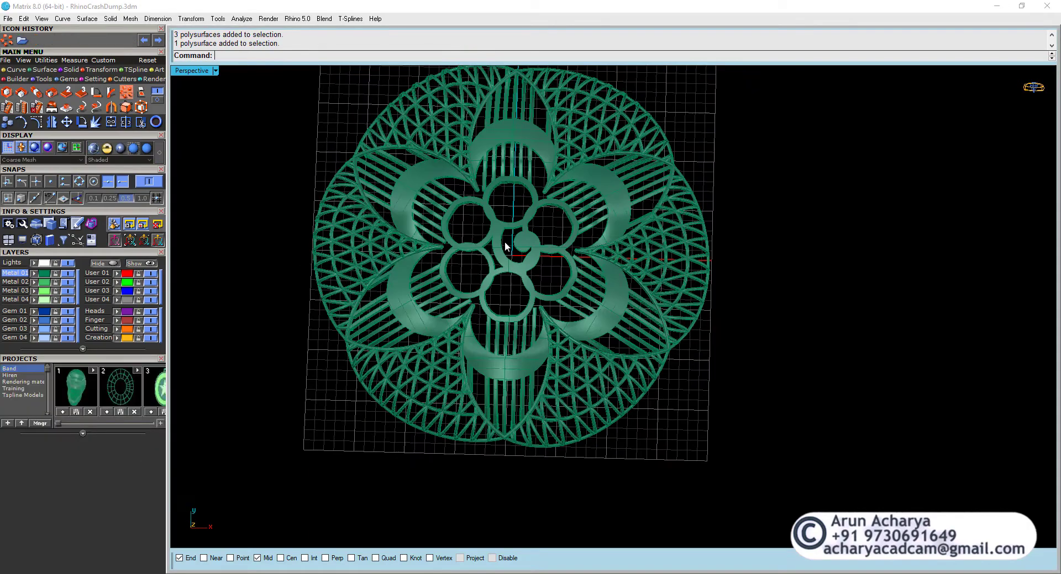
Scale the solid flower centre up slightly in 3D so its rings reach the petal strips.
{"action": "scroll", "coordinate": [505, 241], "scroll_direction": "up", "scroll_amount": 5}
{"action": "scroll", "coordinate": [511, 298], "scroll_direction": "down", "scroll_amount": 3}
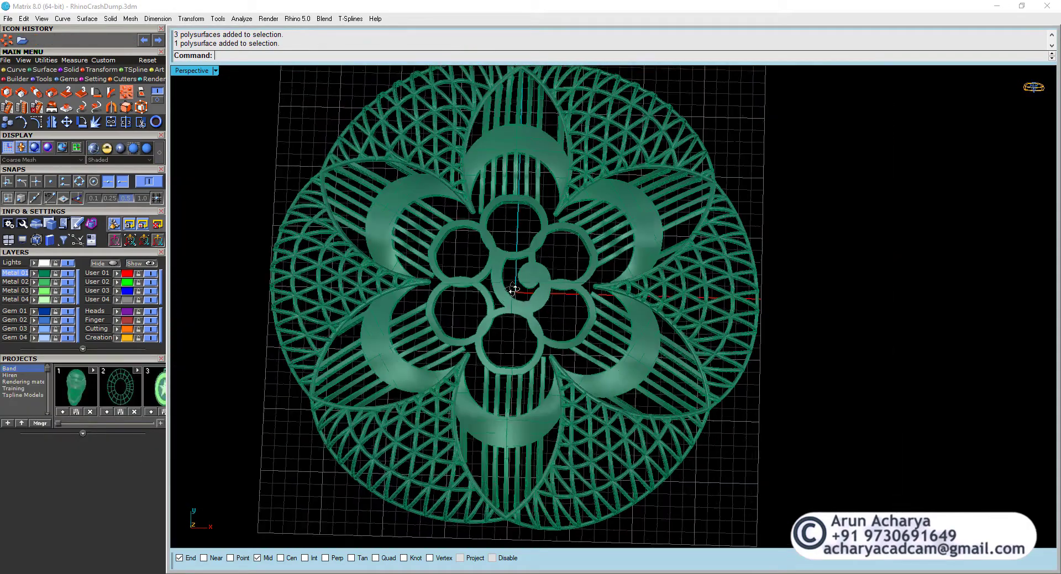
{"action": "right_click_drag", "start_coordinate": [513, 289], "coordinate": [569, 310]}
{"action": "scroll", "coordinate": [611, 232], "scroll_direction": "up", "scroll_amount": 8}
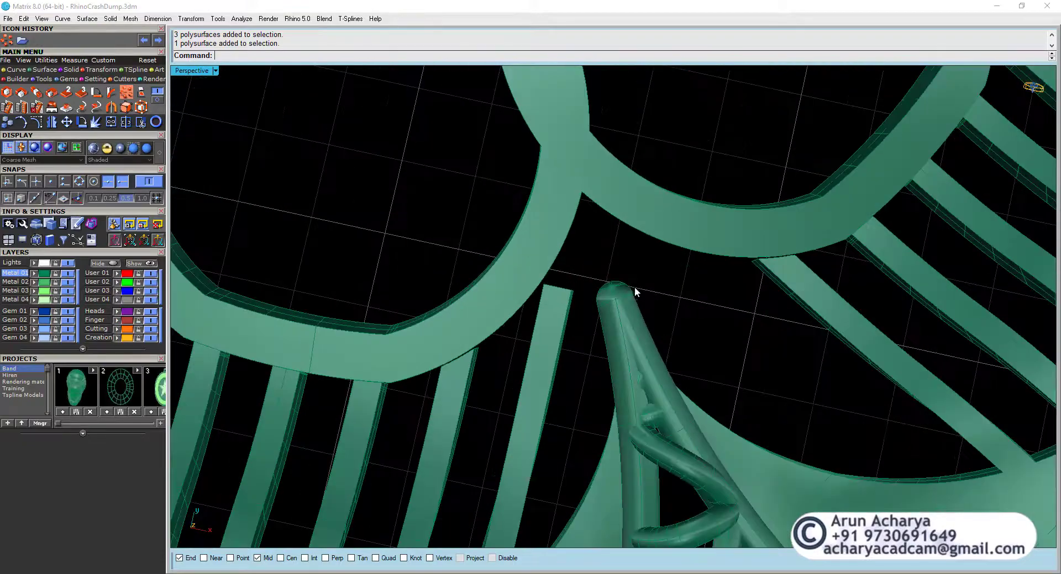
{"action": "right_click_drag", "start_coordinate": [635, 286], "coordinate": [543, 290]}
{"action": "scroll", "coordinate": [575, 402], "scroll_direction": "down", "scroll_amount": 6}
{"action": "scroll", "coordinate": [544, 281], "scroll_direction": "up", "scroll_amount": 6}
{"action": "left_click", "coordinate": [543, 278]}
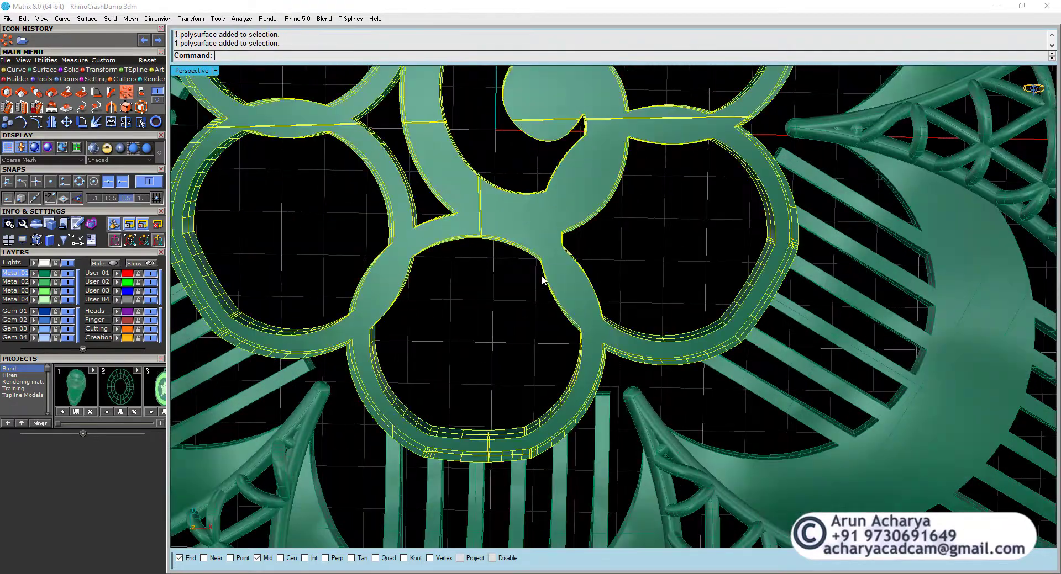
{"action": "left_click", "coordinate": [81, 90]}
{"action": "left_click", "coordinate": [492, 98]}
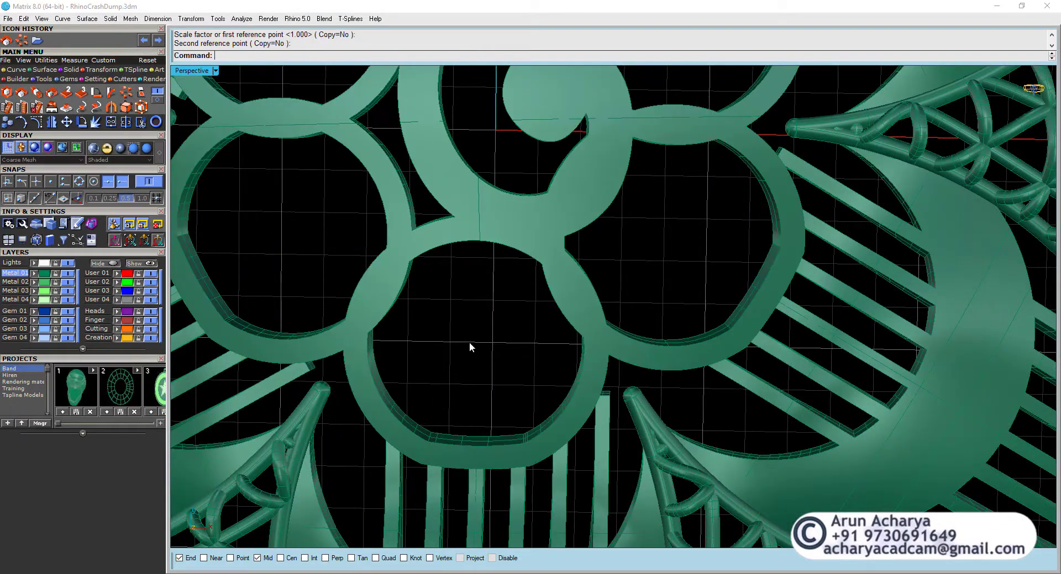
Examine up close how the crescent-and-strips petal meets the neighbouring piped scale-pattern petals.
{"action": "right_click_drag", "start_coordinate": [469, 342], "coordinate": [623, 316]}
{"action": "scroll", "coordinate": [519, 175], "scroll_direction": "down", "scroll_amount": 4}
{"action": "scroll", "coordinate": [473, 280], "scroll_direction": "up", "scroll_amount": 5}
{"action": "left_click", "coordinate": [506, 354]}
{"action": "left_click", "coordinate": [623, 316]}
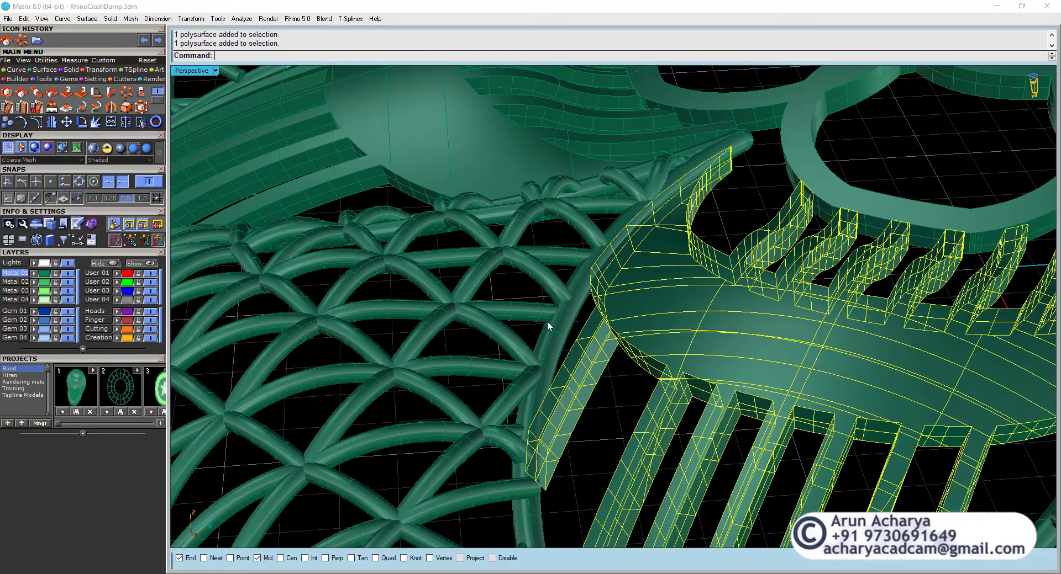
{"action": "right_click_drag", "start_coordinate": [552, 312], "coordinate": [598, 367]}
{"action": "scroll", "coordinate": [565, 269], "scroll_direction": "up", "scroll_amount": 3}
Frame the whole flower from above and switch the Perspective viewport to the Technical display mode.
{"action": "scroll", "coordinate": [605, 351], "scroll_direction": "down", "scroll_amount": 6}
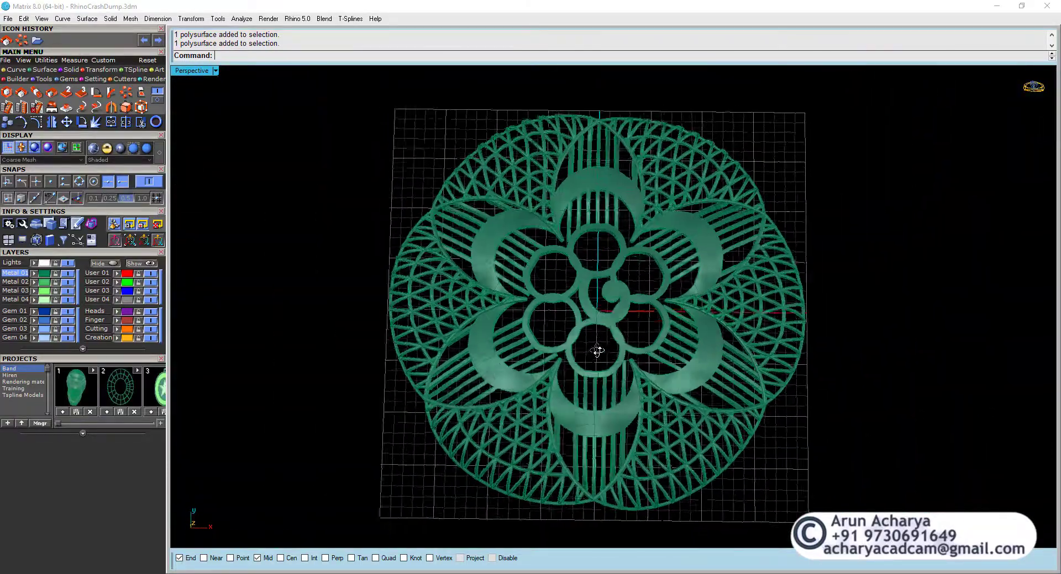
{"action": "scroll", "coordinate": [596, 346], "scroll_direction": "up", "scroll_amount": 3}
{"action": "scroll", "coordinate": [573, 348], "scroll_direction": "down", "scroll_amount": 1}
{"action": "scroll", "coordinate": [580, 351], "scroll_direction": "down", "scroll_amount": 2}
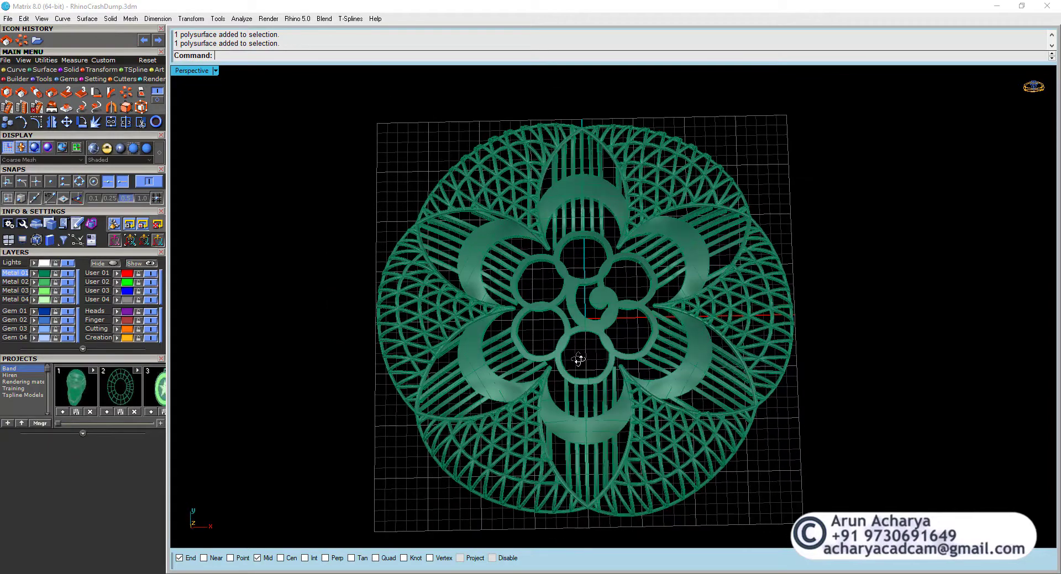
{"action": "left_click", "coordinate": [146, 148]}
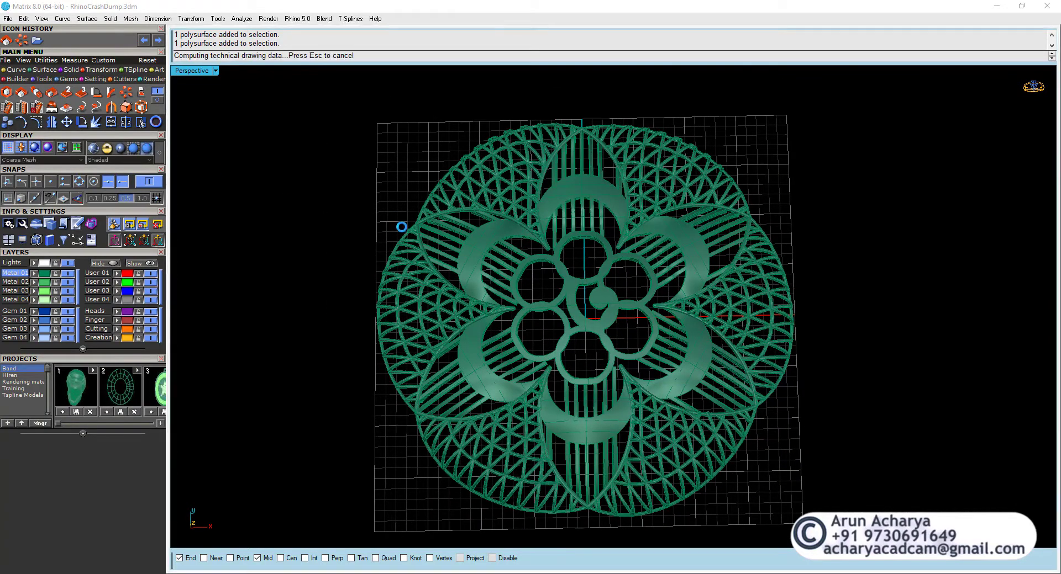